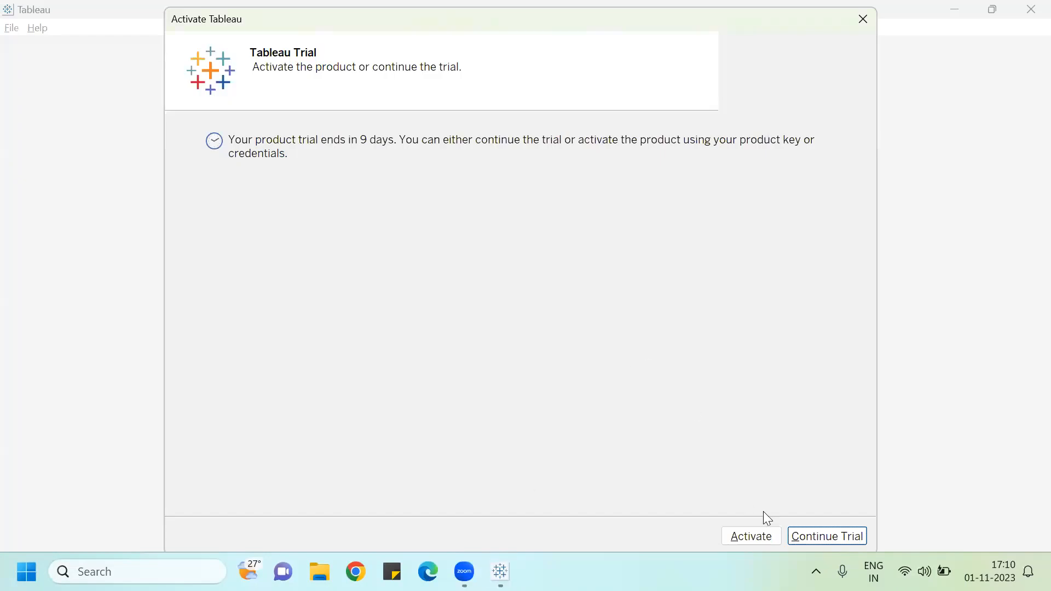
Step: Continue the Tableau trial and dismiss the file recovery dialog without opening the backup
left_click(812, 539)
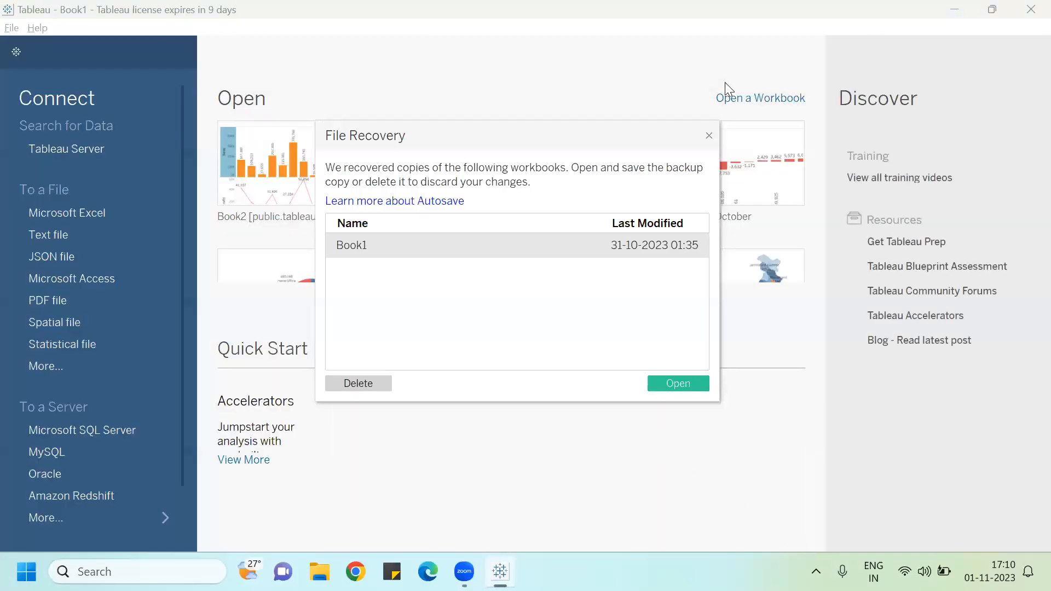
left_click(709, 135)
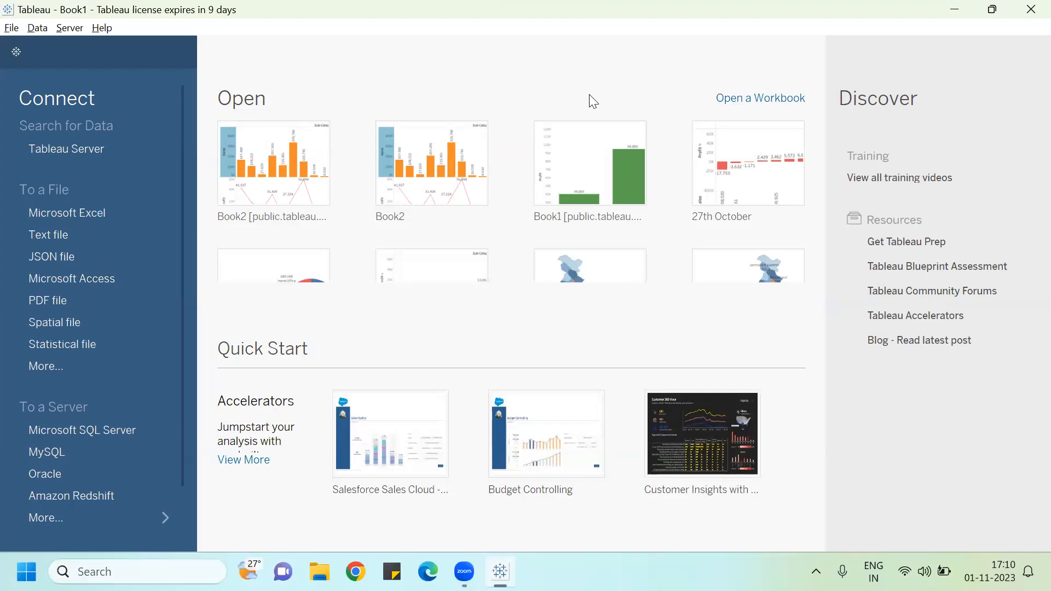
Step: Connect to the Microsoft Excel file Sample - Superstore as a data source
left_click(97, 215)
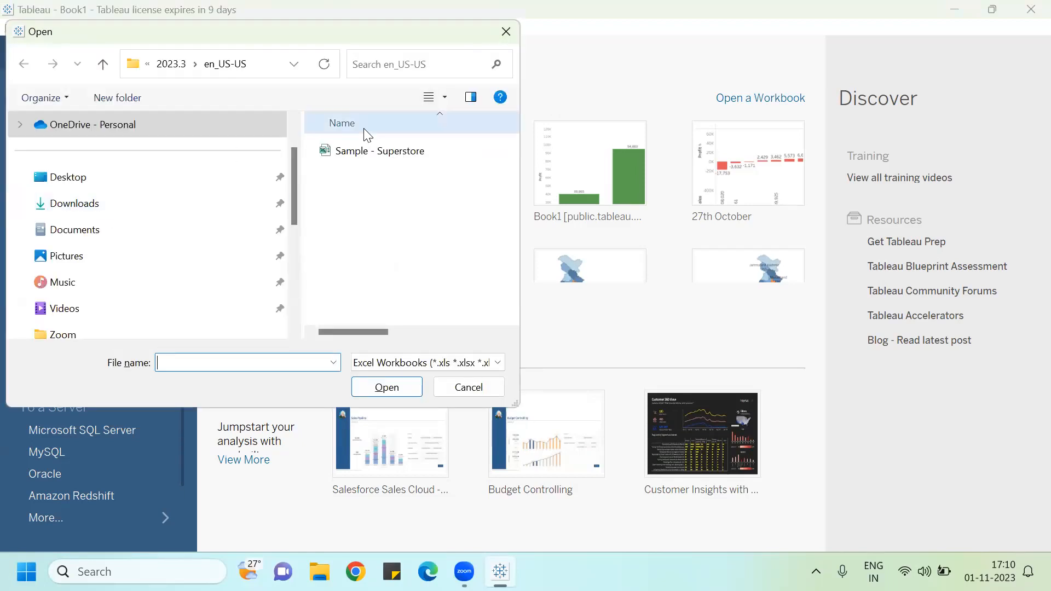
double_click(366, 154)
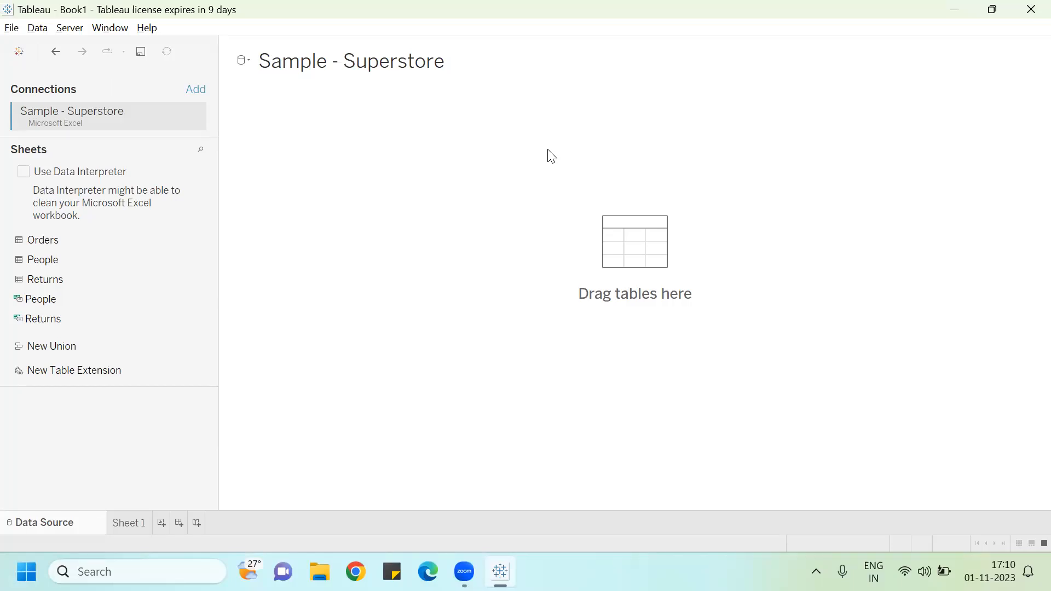
Step: Add the Orders sheet to the data source canvas
left_click(58, 241)
left_click_drag(613, 241, 613, 241)
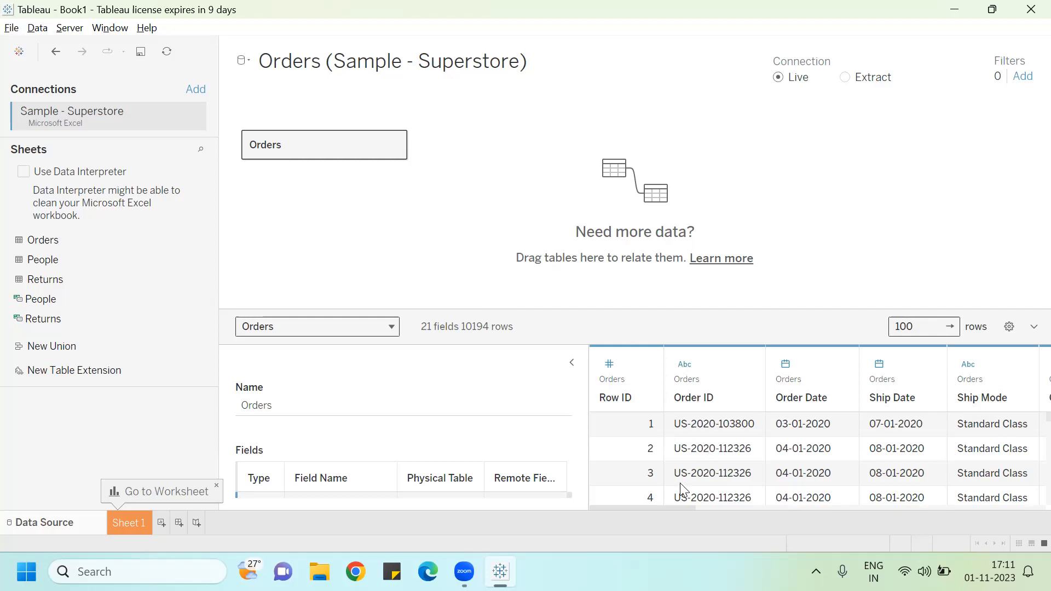
Step: Browse the Orders data grid columns and inspect the Row ID data type options
left_click_drag(672, 510, 1024, 513)
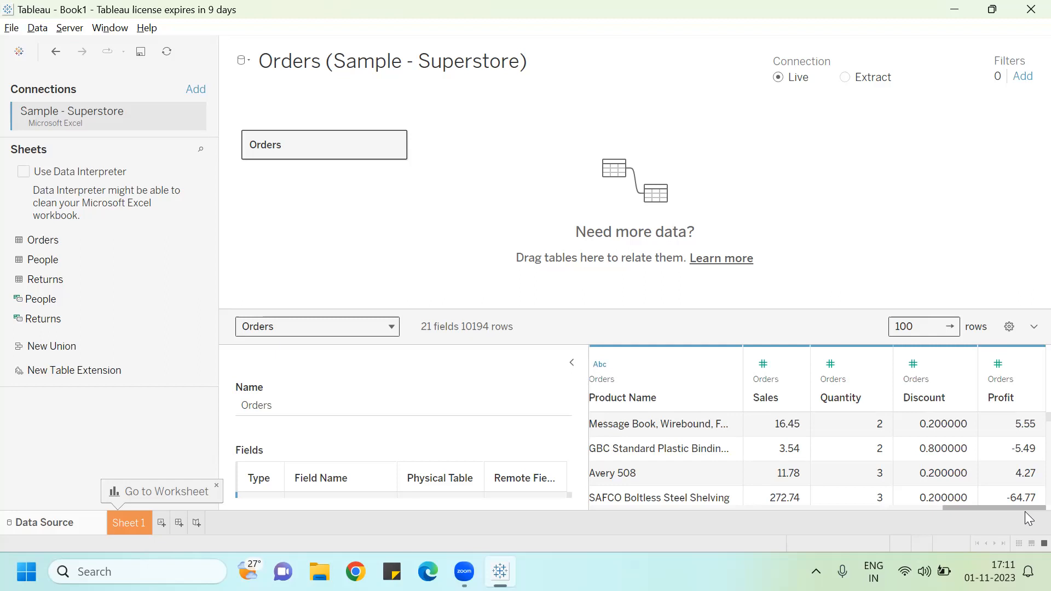
left_click_drag(1024, 511, 681, 532)
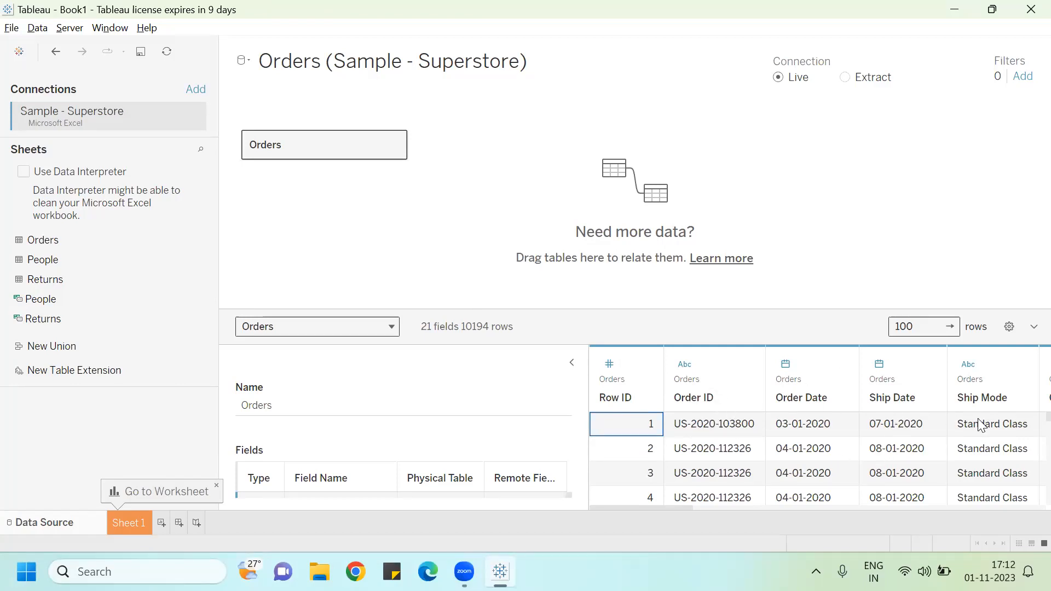
left_click(610, 366)
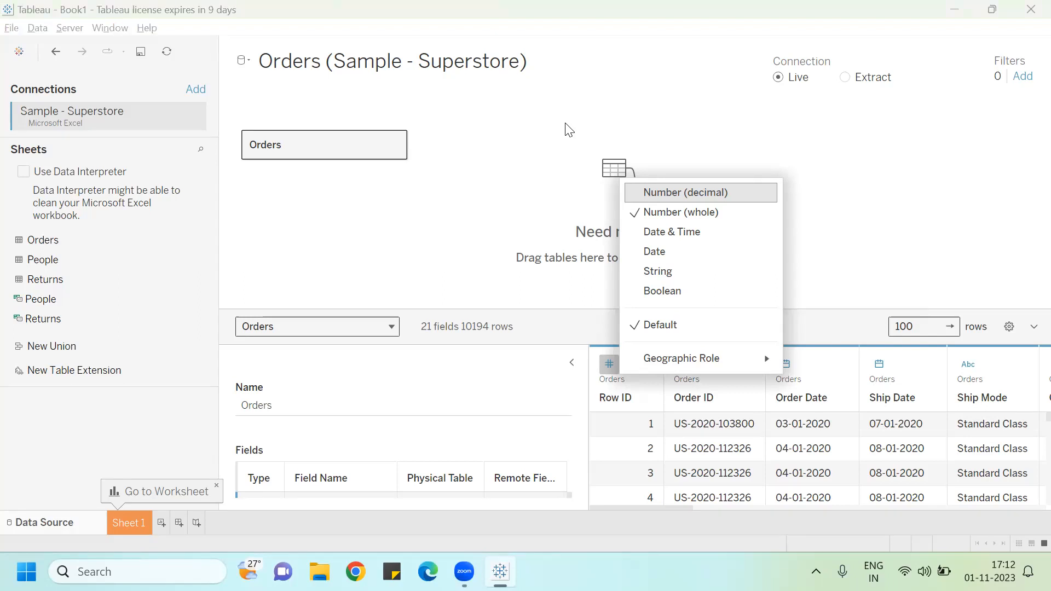
left_click(909, 254)
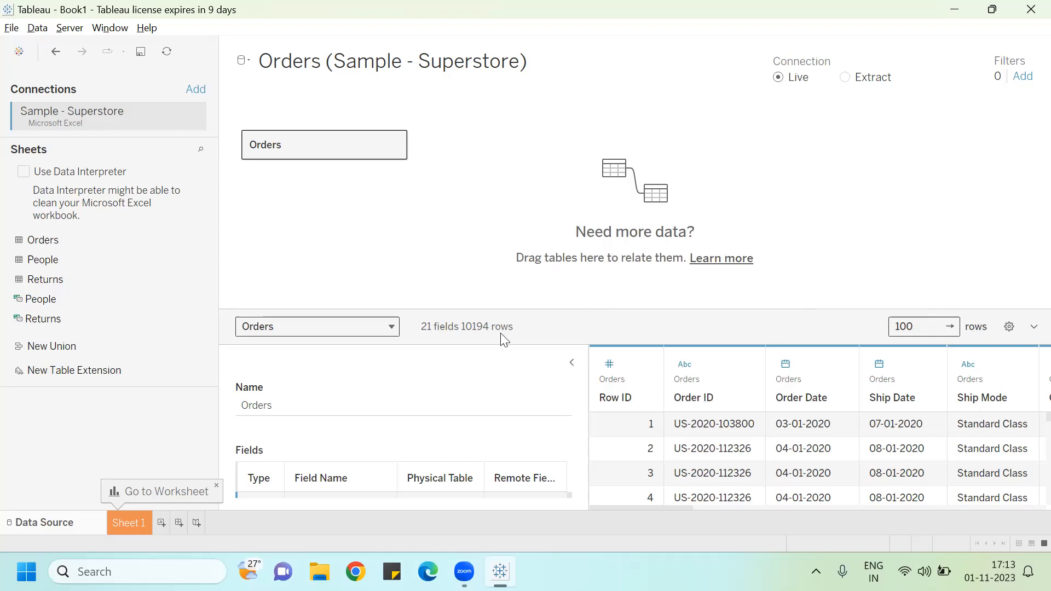
Step: Open Sheet 1 and build a text table of Profit by Sub-Category with Show Me
left_click(128, 524)
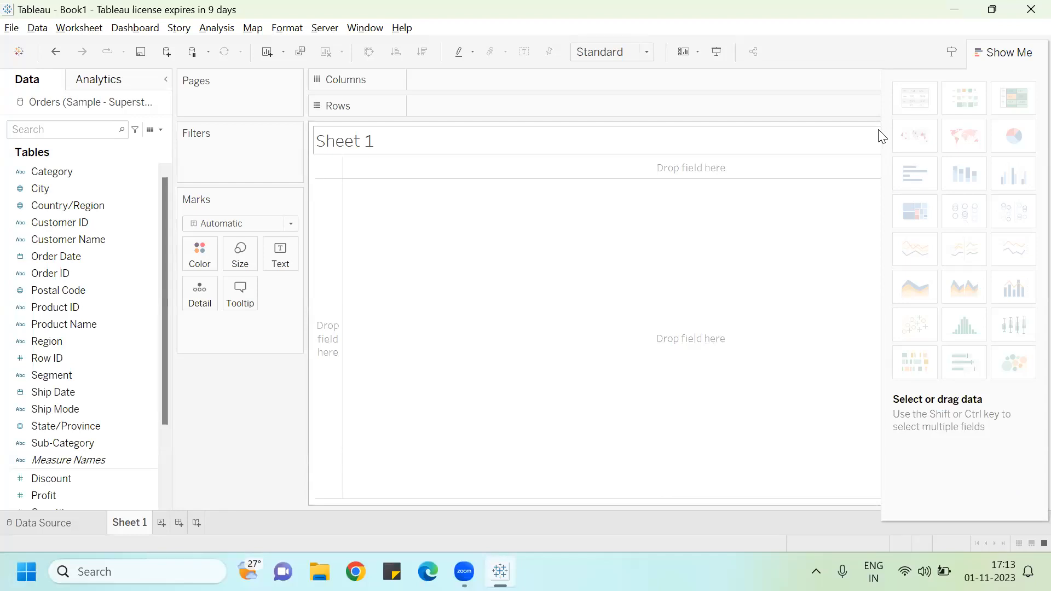
left_click(70, 424)
left_click(69, 444)
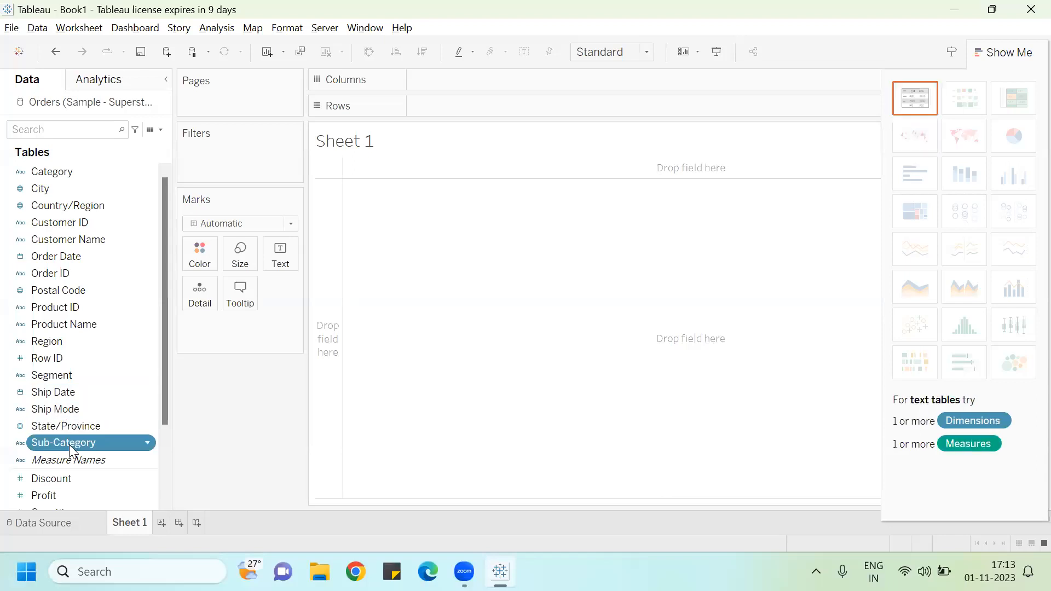
left_click(57, 498, "ctrl")
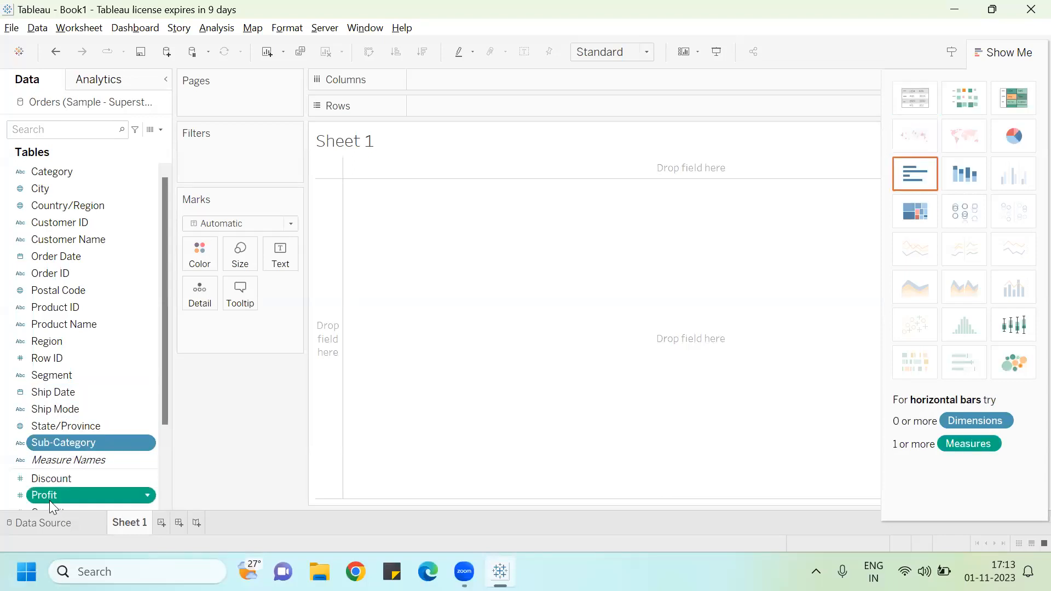
left_click(911, 107)
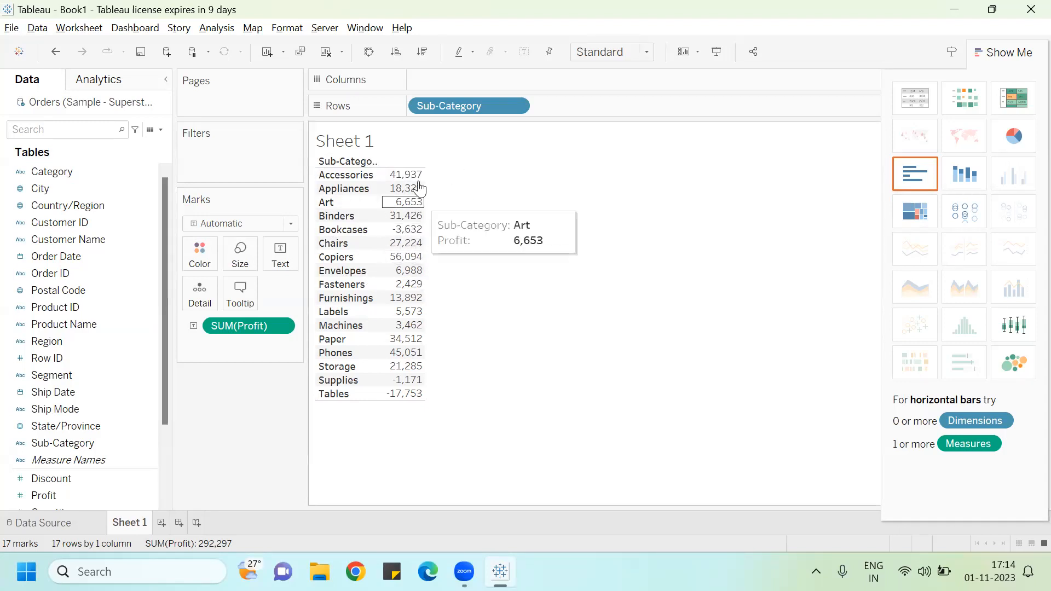
Step: Add Sales to the text marks alongside Profit, then remove it again
mouse_move(416, 308)
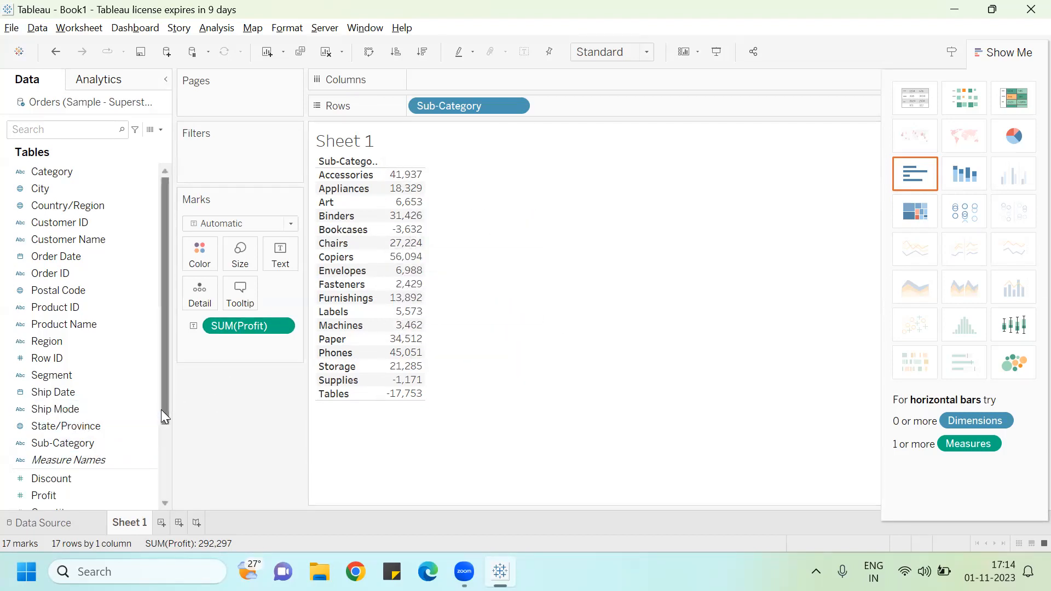
left_click_drag(164, 408, 163, 465)
left_click_drag(58, 446, 282, 262)
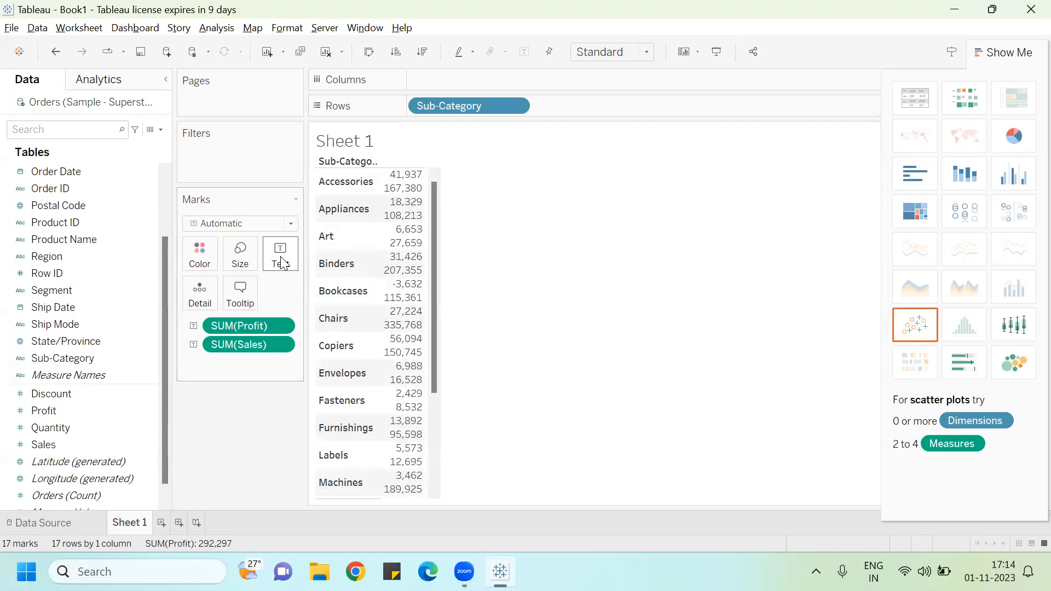
mouse_move(413, 180)
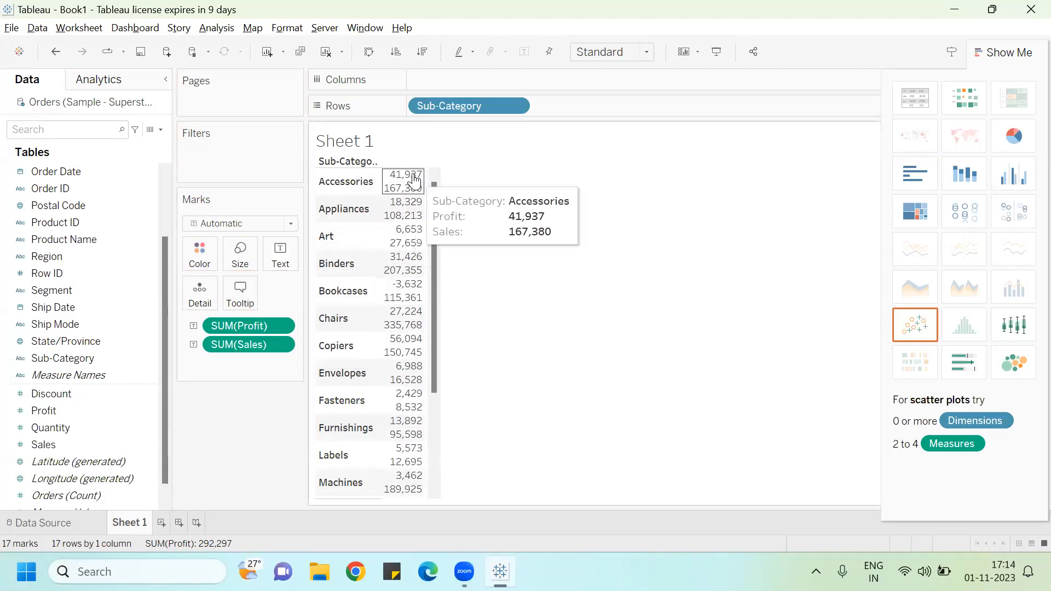
mouse_move(394, 251)
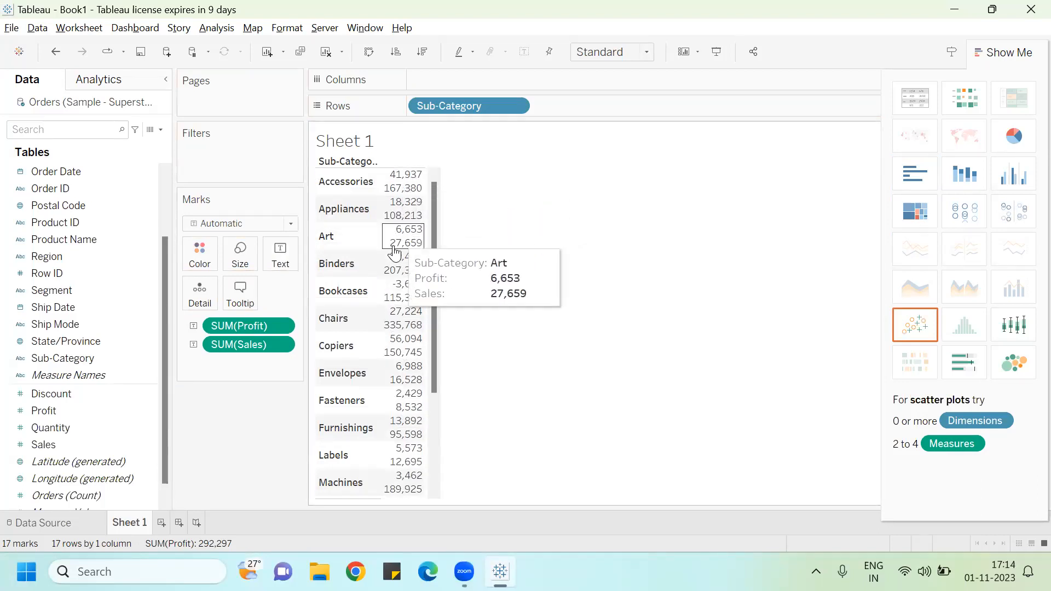
left_click_drag(230, 348, 16, 484)
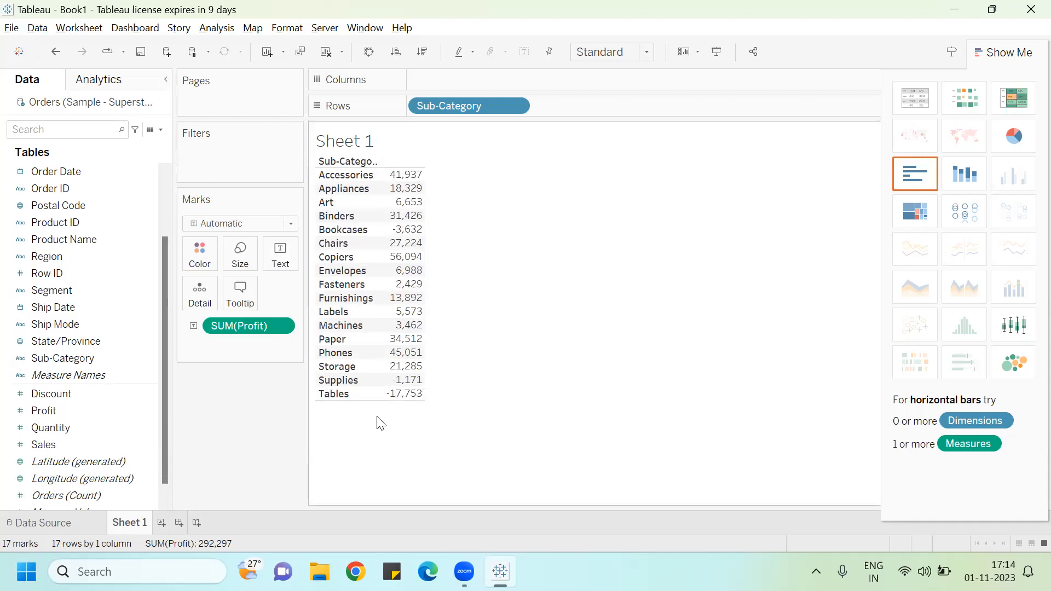
Step: Add Sales, Quantity and Discount as extra measure columns in the text table
left_click(82, 412)
left_click_drag(55, 445, 405, 264)
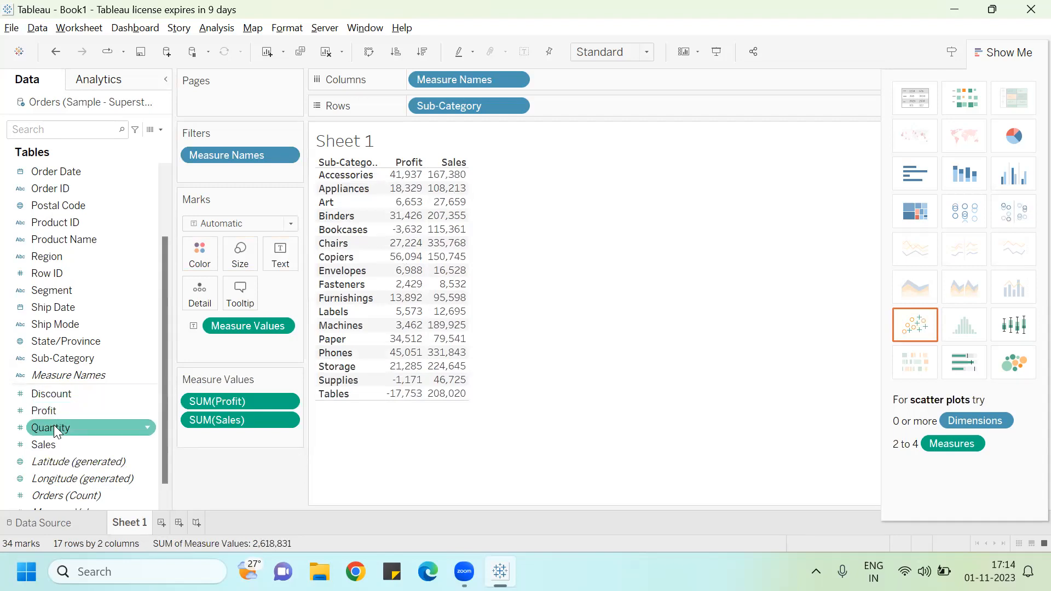
left_click_drag(54, 428, 430, 258)
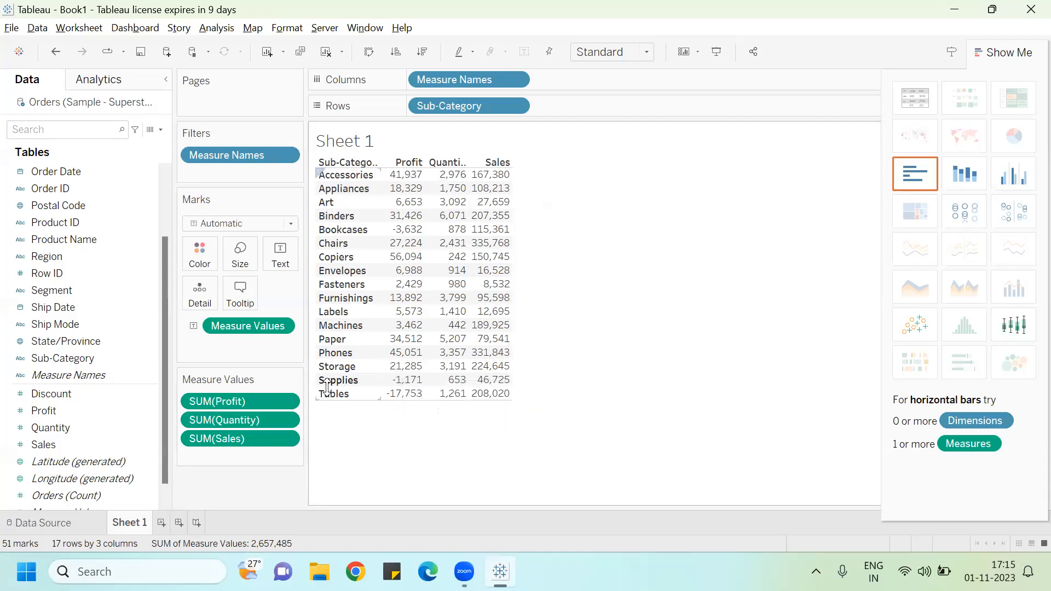
left_click_drag(92, 404, 495, 274)
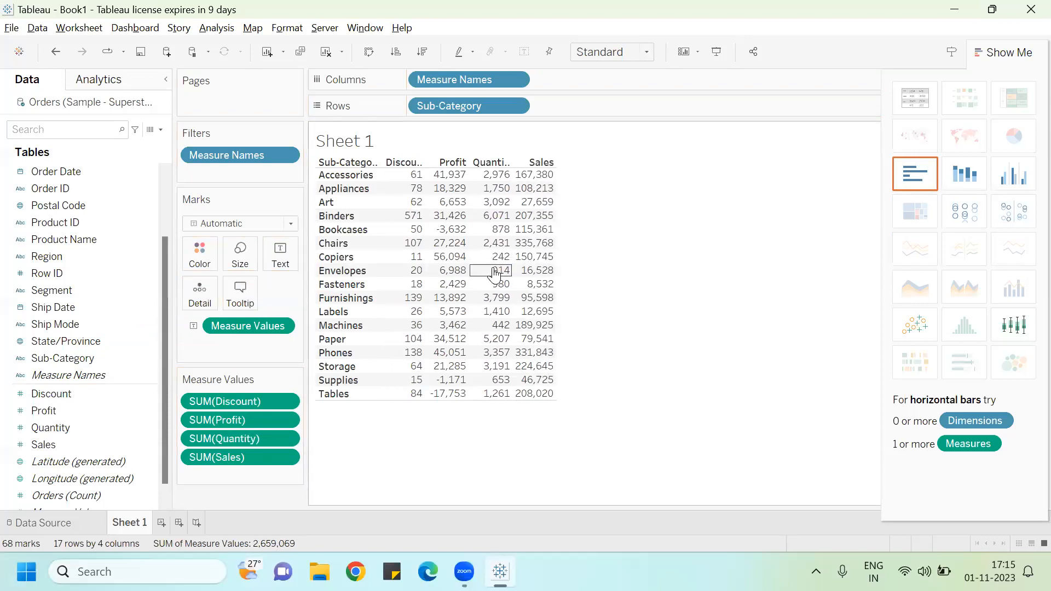
Step: Set the view to Fit Width and hide the Show Me panel
left_click(649, 52)
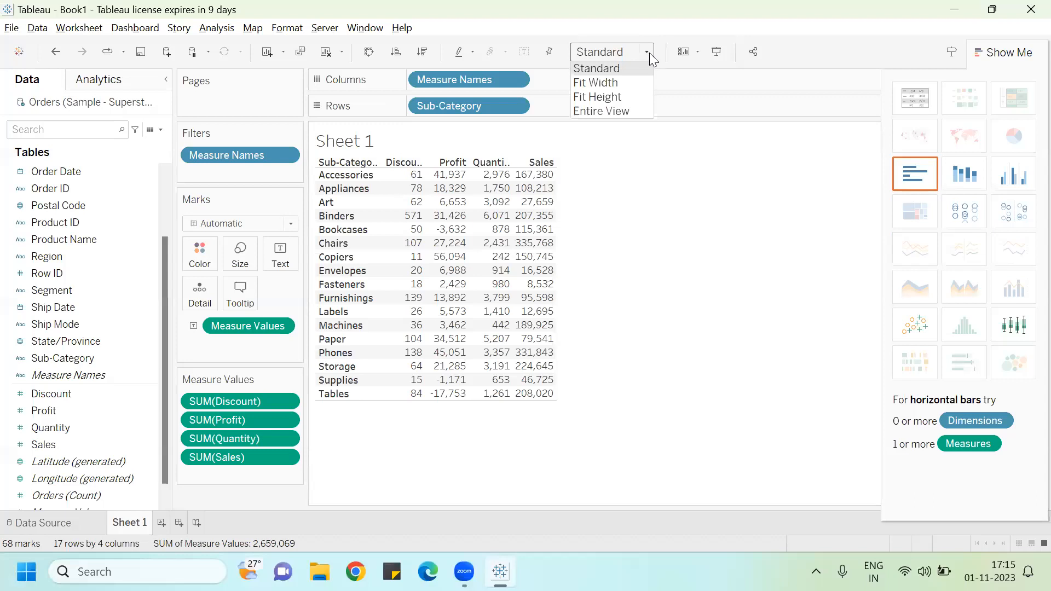
left_click(646, 82)
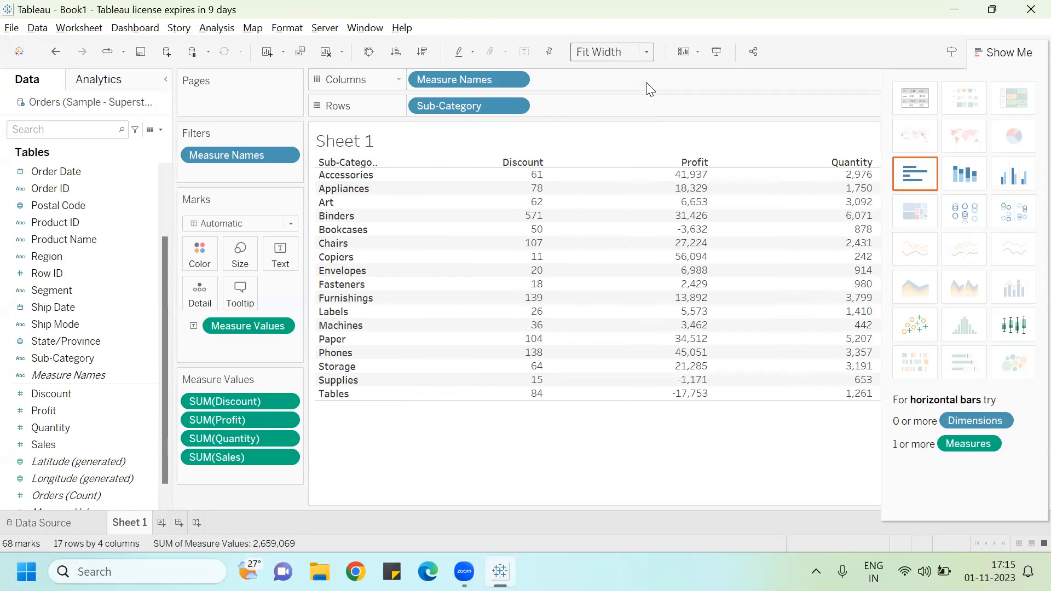
left_click(988, 50)
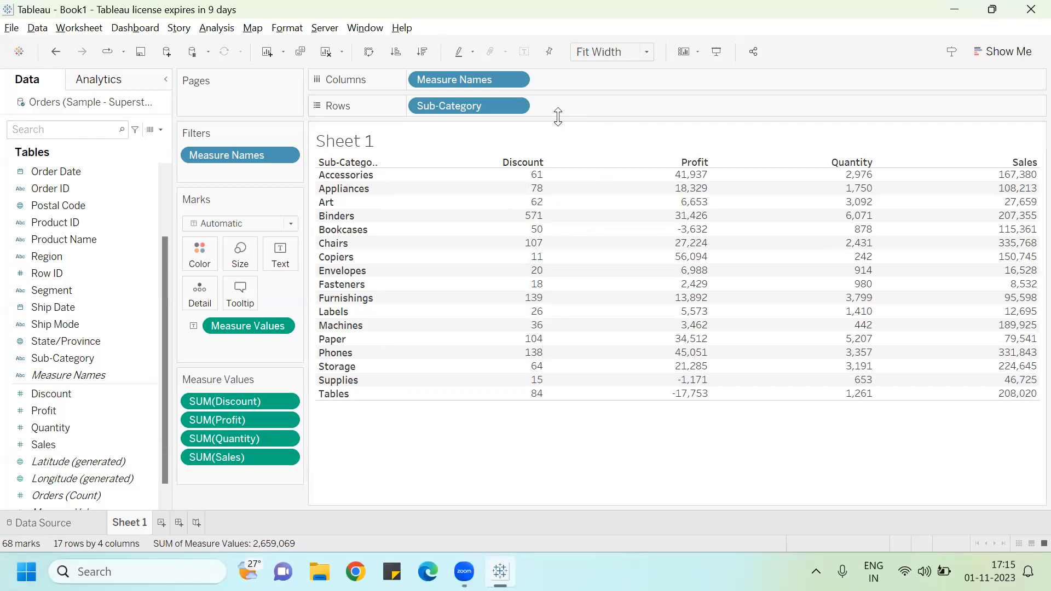
Step: Create a new worksheet and place Sub-Category on Rows
left_click(103, 396)
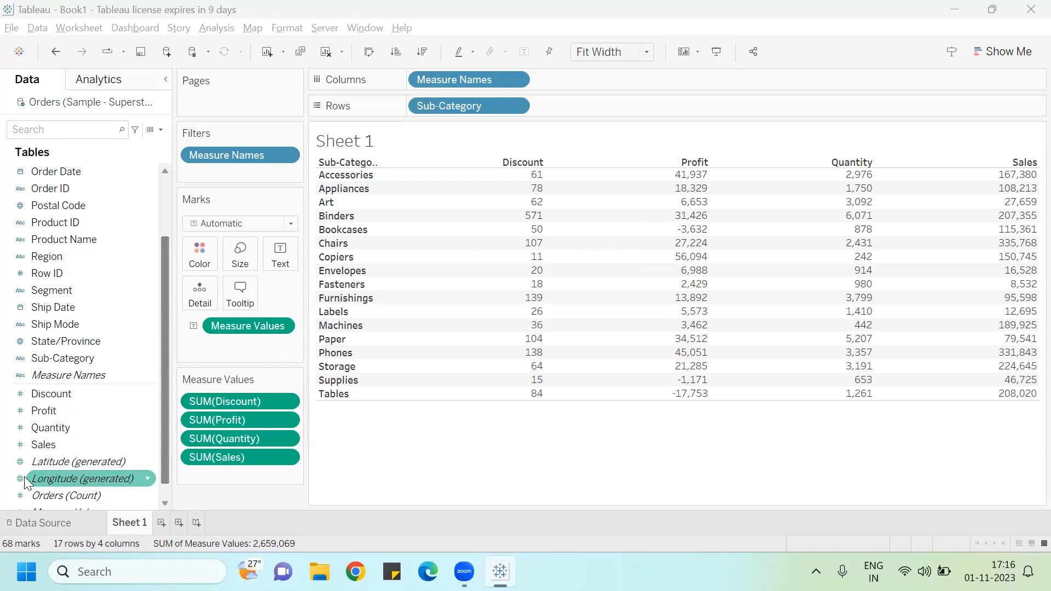
left_click(161, 523)
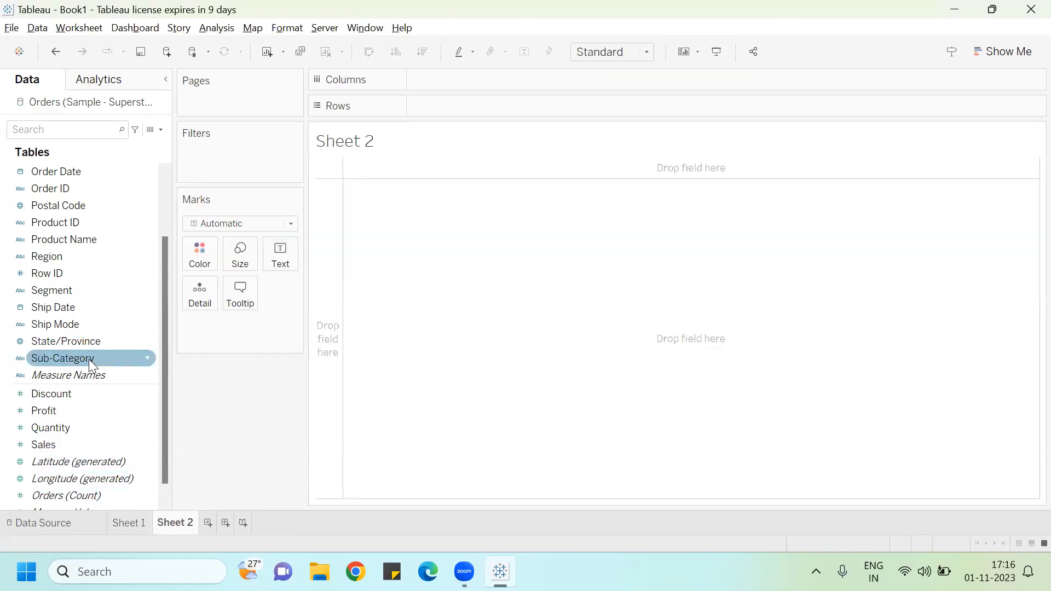
left_click_drag(89, 363, 478, 111)
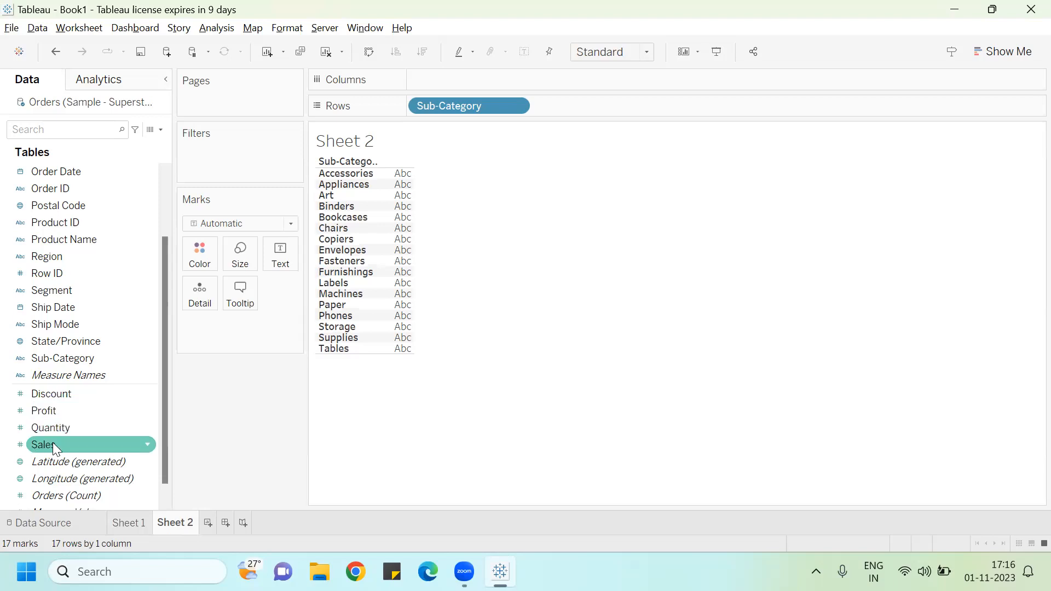
Step: Add Measure Values to the text marks and Measure Names to Columns to list every measure per sub-category
left_click_drag(160, 455, 160, 490)
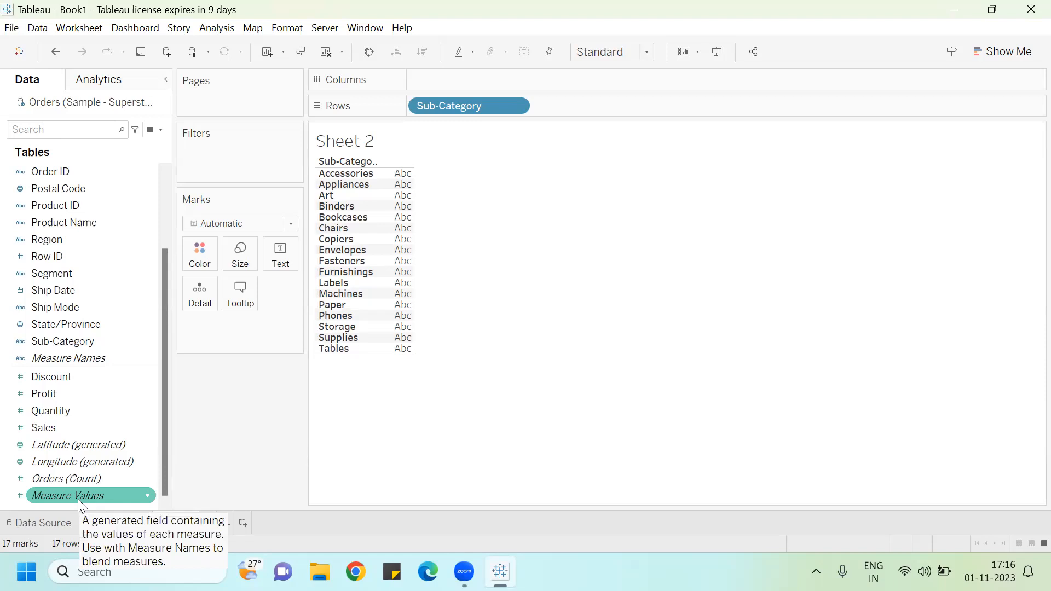
left_click_drag(77, 500, 286, 258)
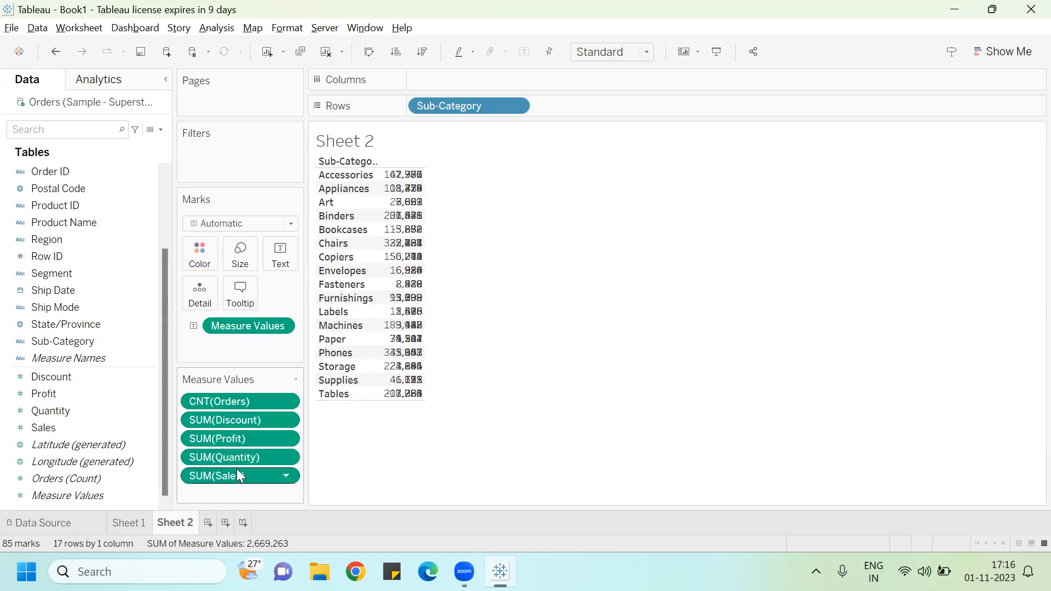
mouse_move(411, 193)
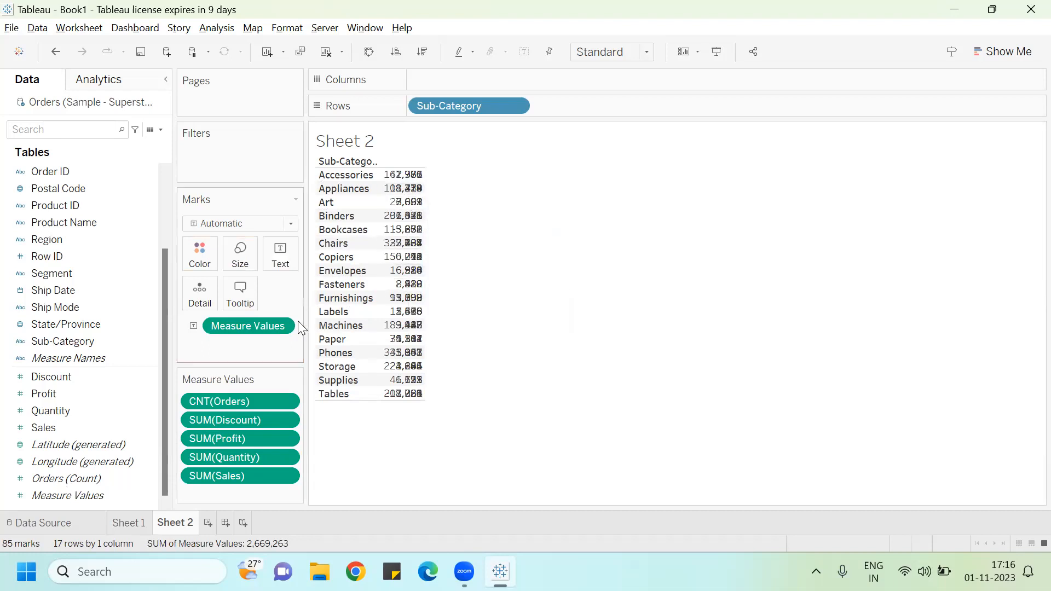
left_click(104, 324)
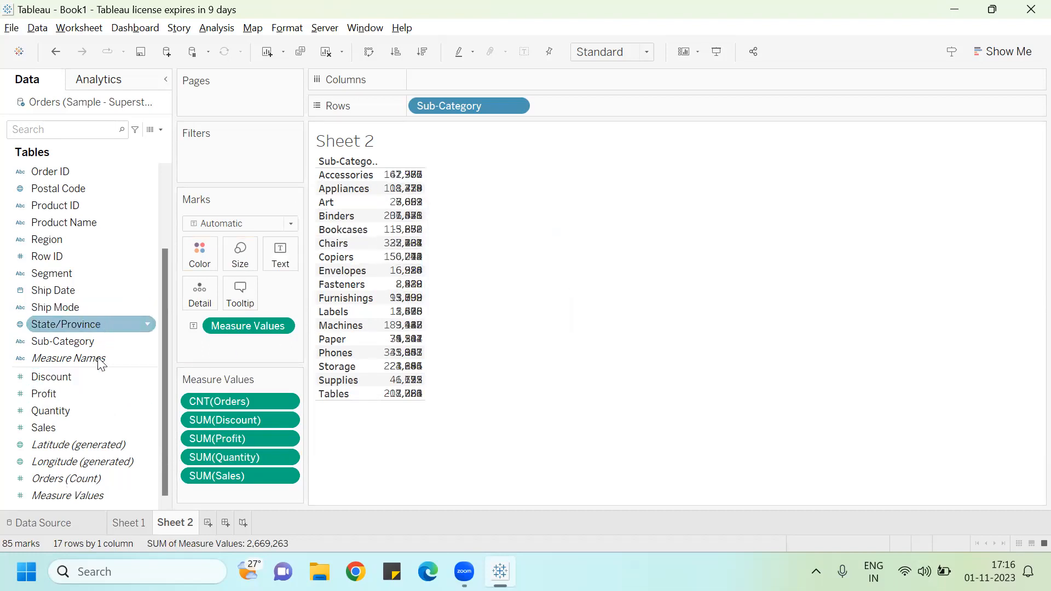
left_click_drag(101, 364, 455, 69)
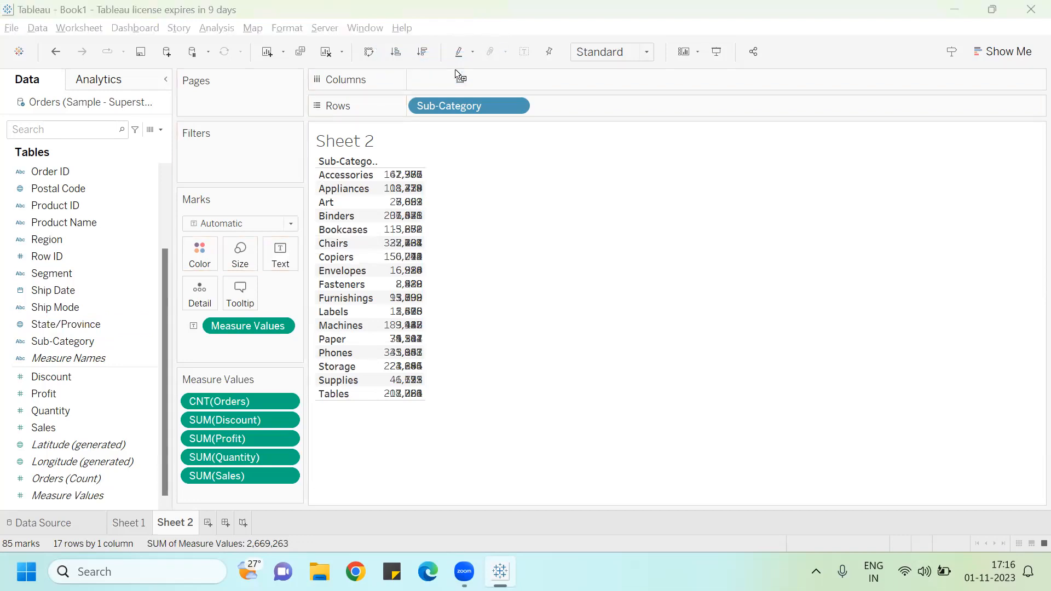
left_click_drag(68, 358, 494, 83)
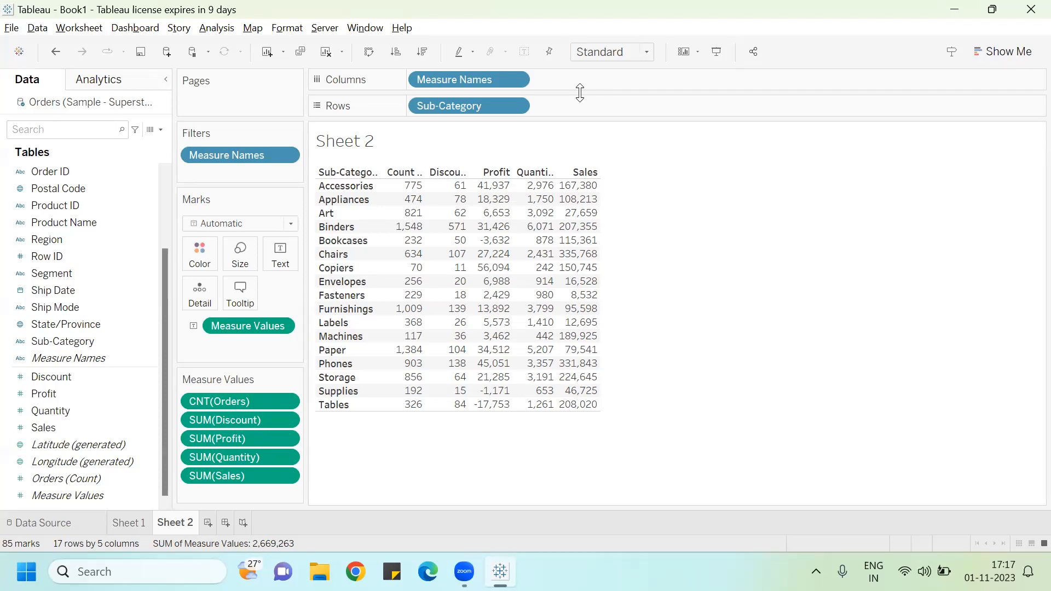
Step: Set Sheet 2's view to Fit Width
left_click(645, 53)
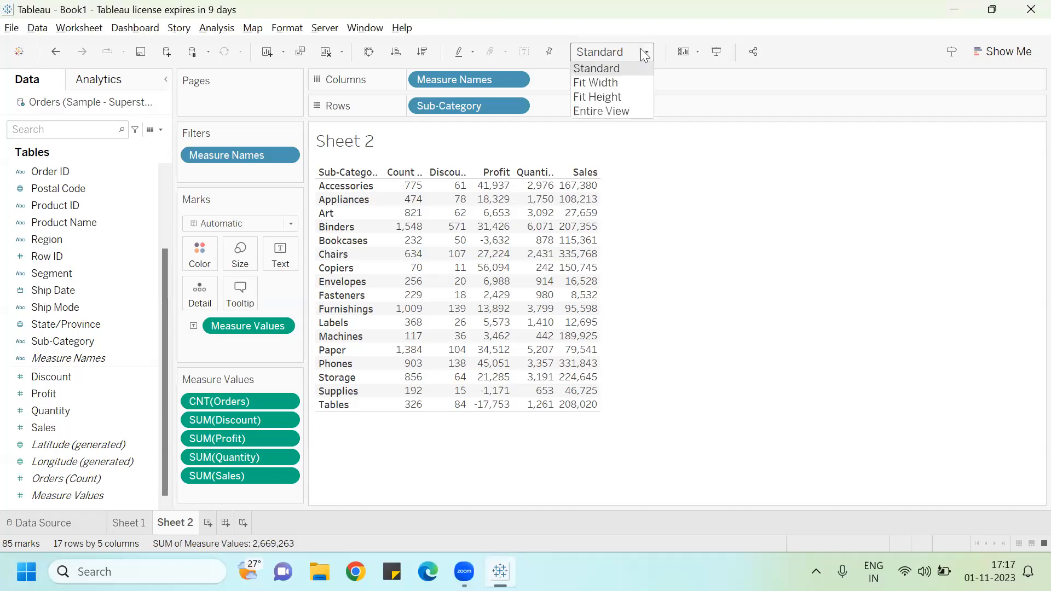
left_click(627, 82)
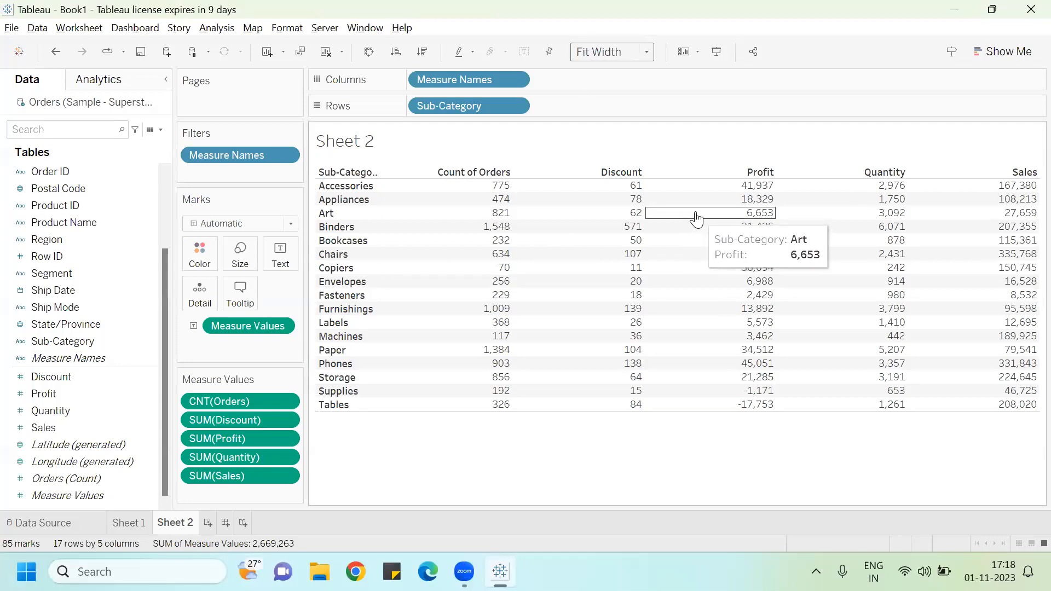
Step: Create a new worksheet and list Sub-Category on Rows
left_click(209, 523)
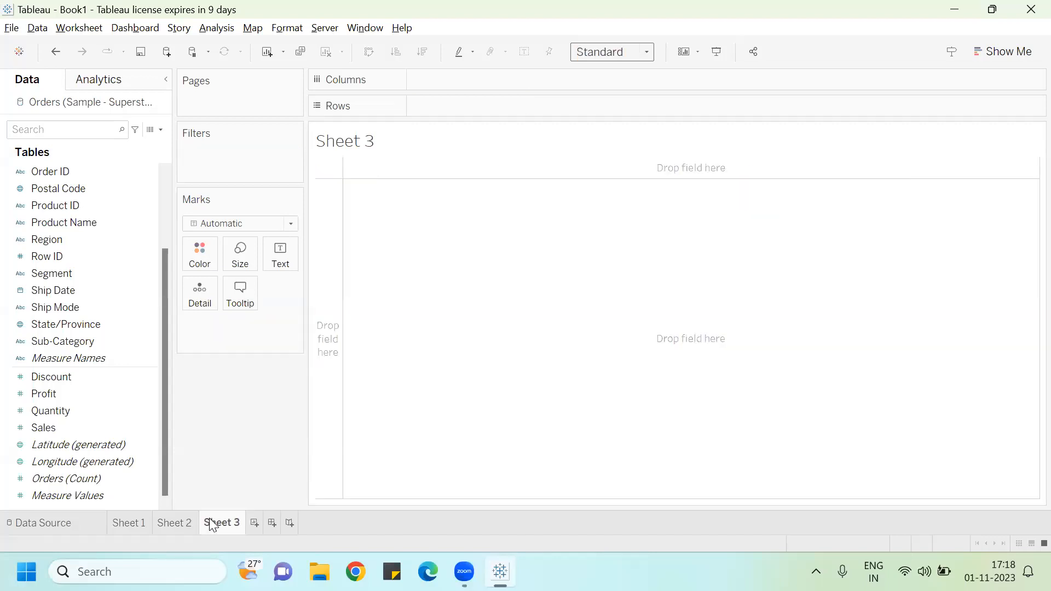
left_click_drag(107, 335, 282, 259)
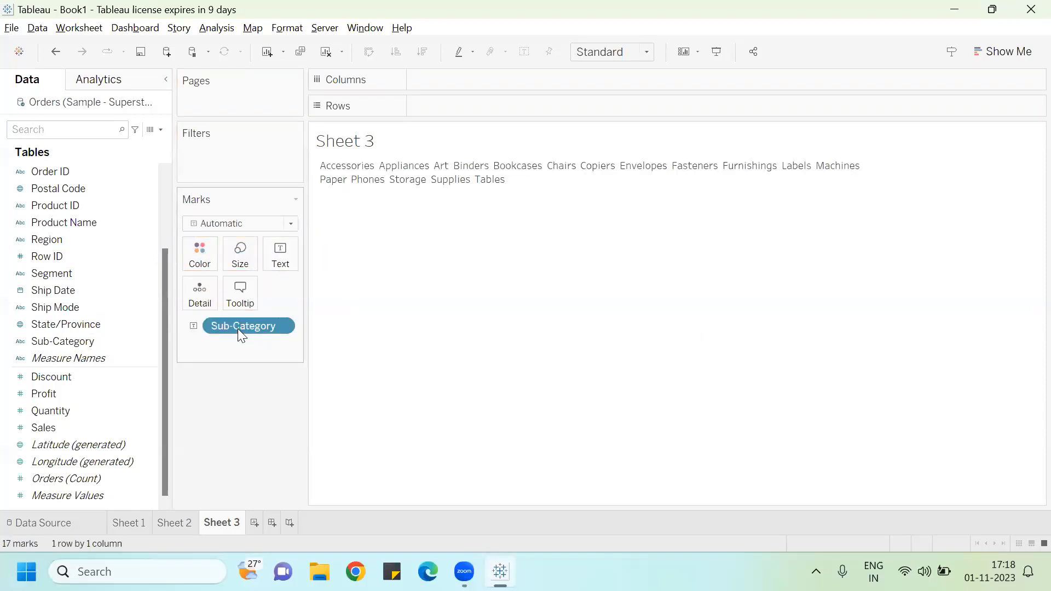
left_click_drag(242, 322, 504, 108)
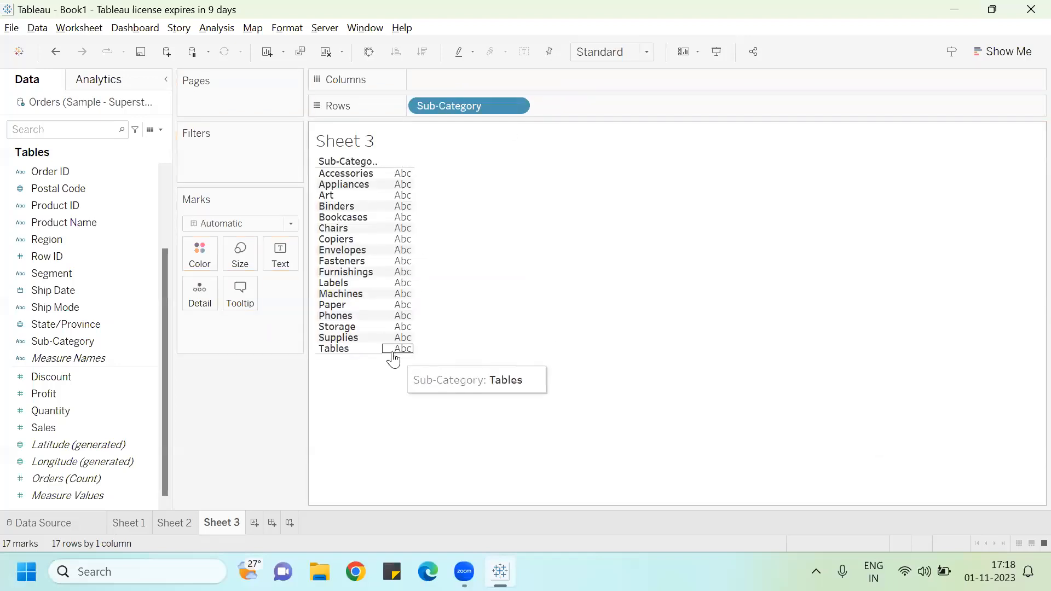
Step: Add Sales to the text marks and change its aggregation to Average
left_click_drag(56, 427, 271, 248)
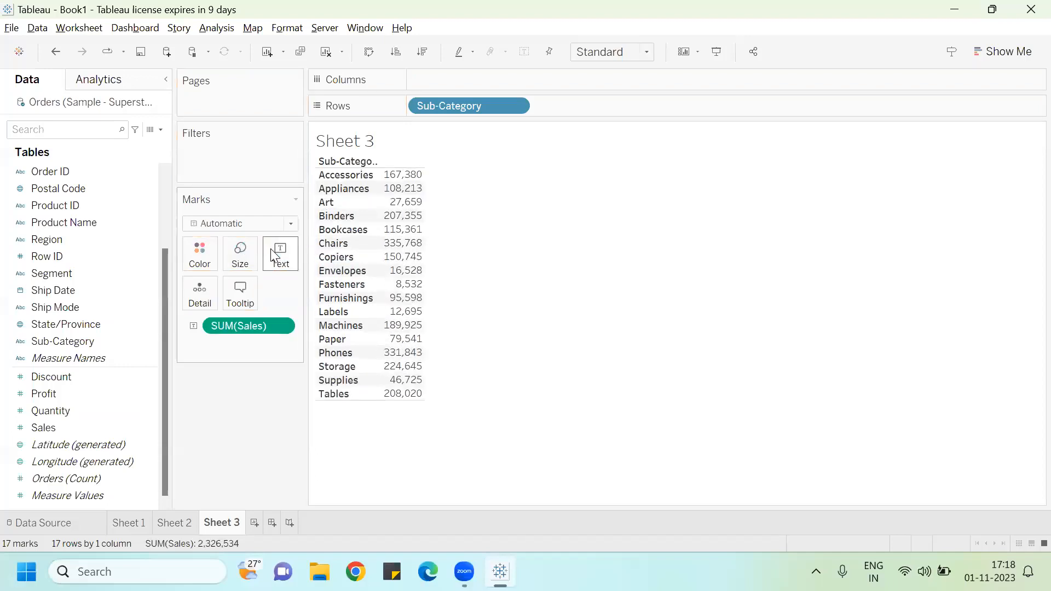
mouse_move(403, 285)
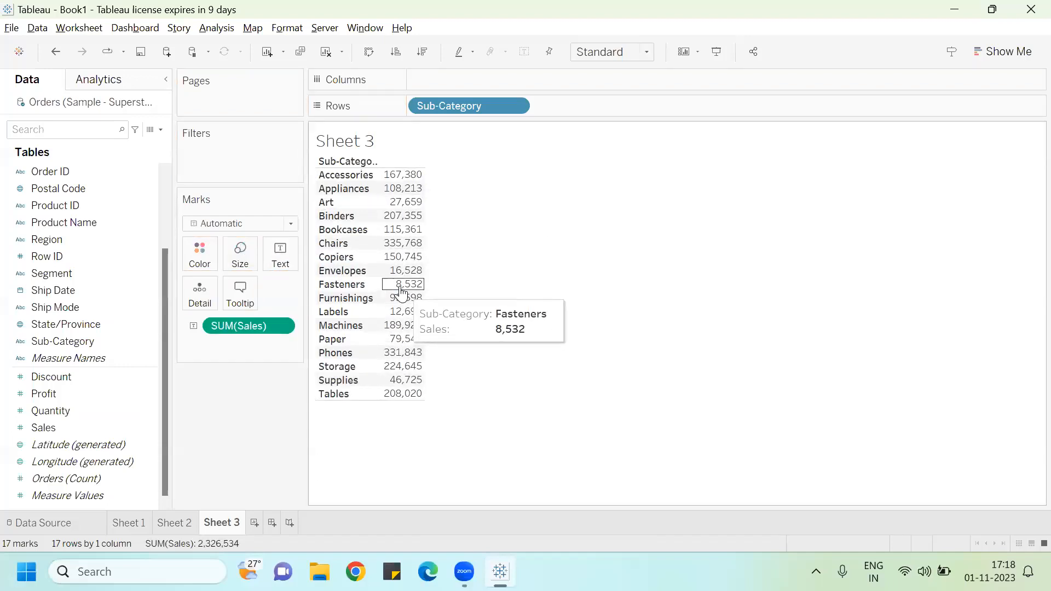
mouse_move(395, 184)
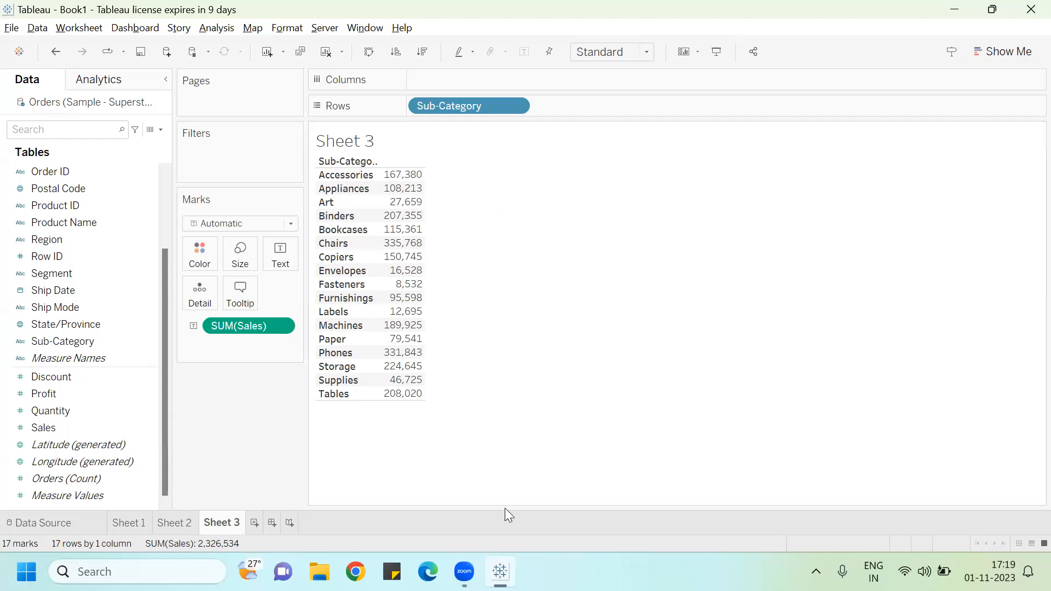
left_click(282, 327)
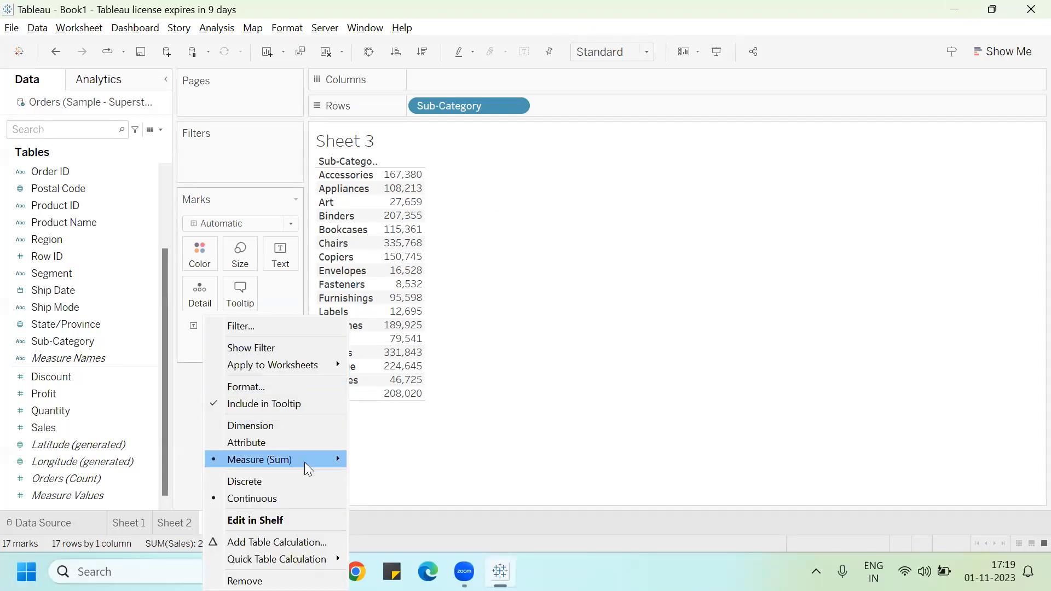
mouse_move(329, 460)
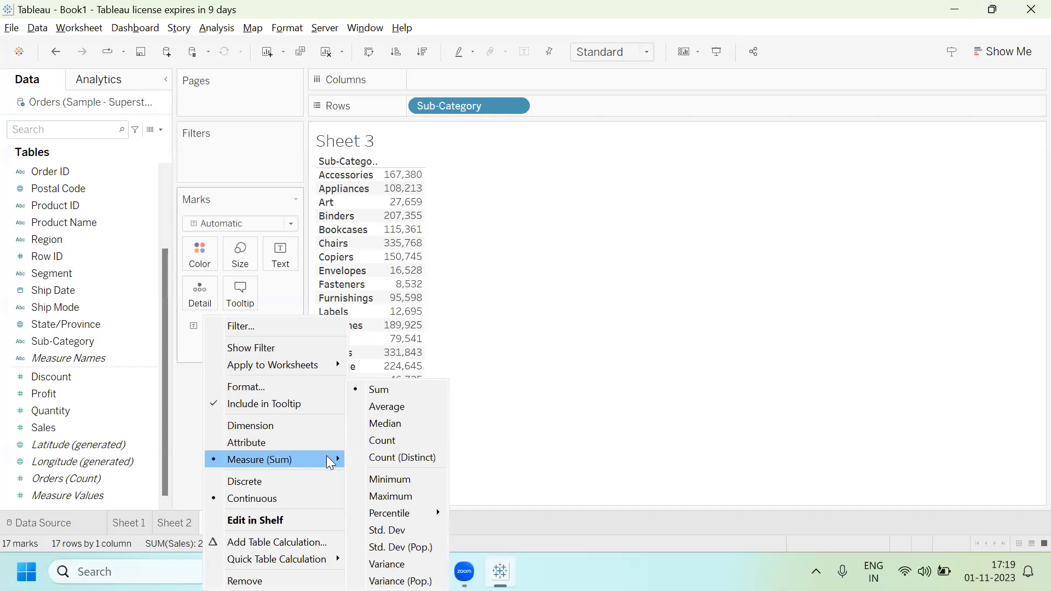
left_click(398, 408)
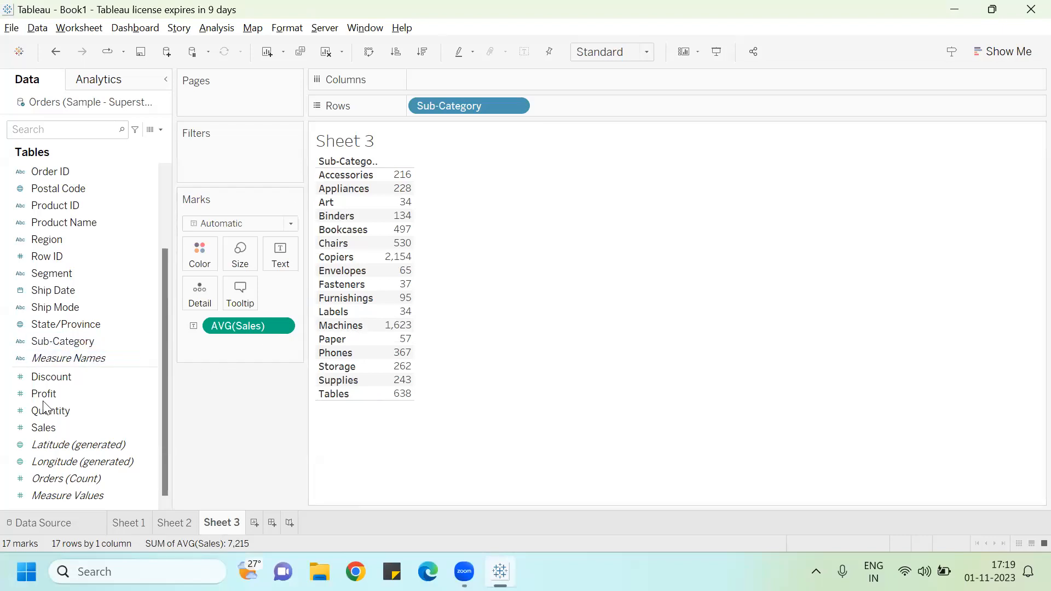
Step: Add Sales to the table again beside Avg. Sales and widen the columns
left_click_drag(49, 427, 93, 386)
left_click_drag(294, 277, 401, 245)
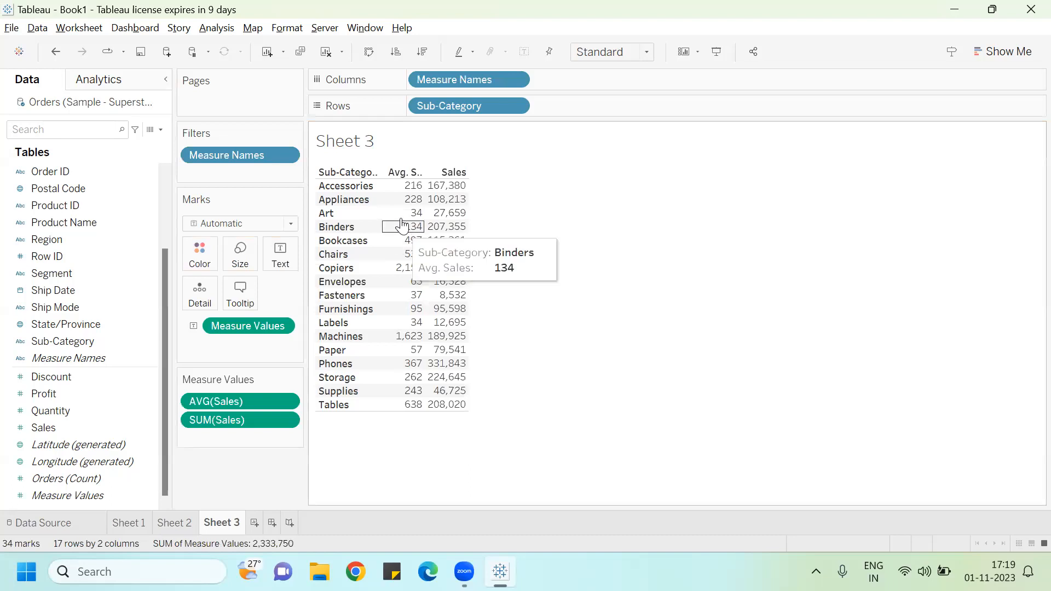
left_click_drag(423, 168, 472, 165)
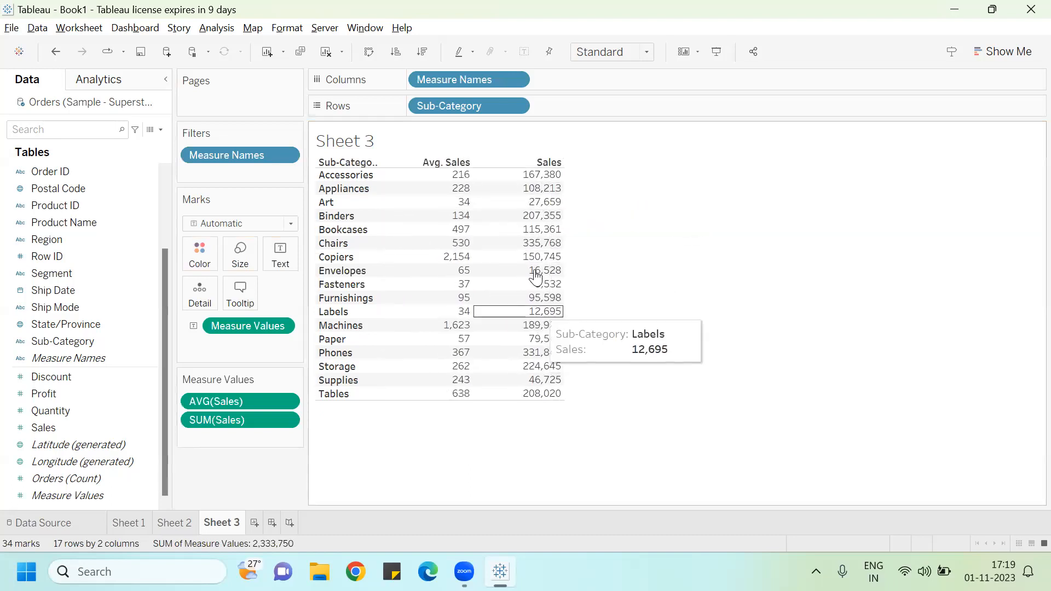
Step: Change the second Sales measure's aggregation to Count
left_click(285, 420)
mouse_move(279, 499)
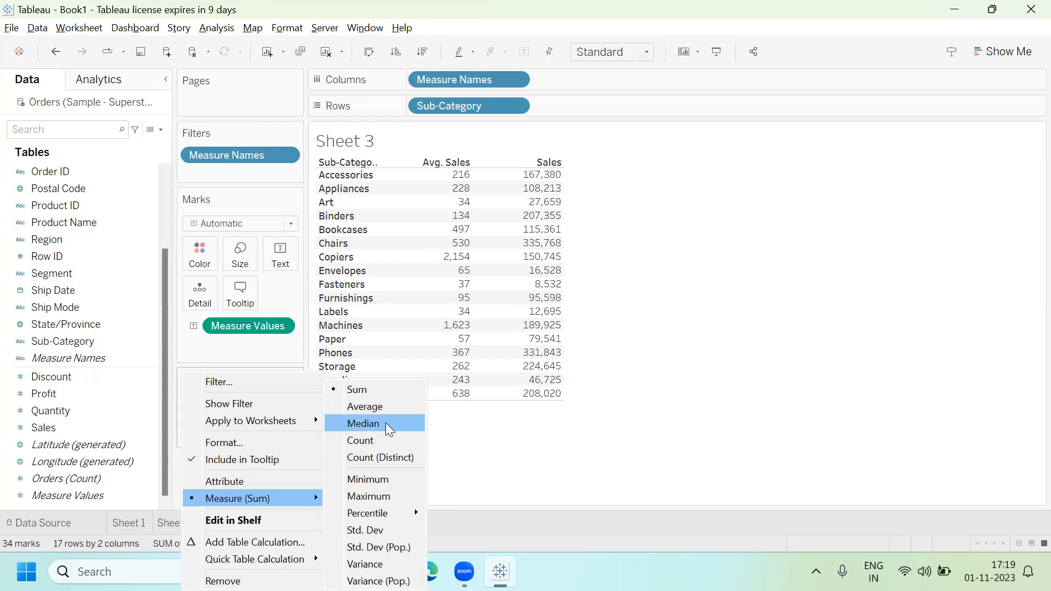
left_click(375, 439)
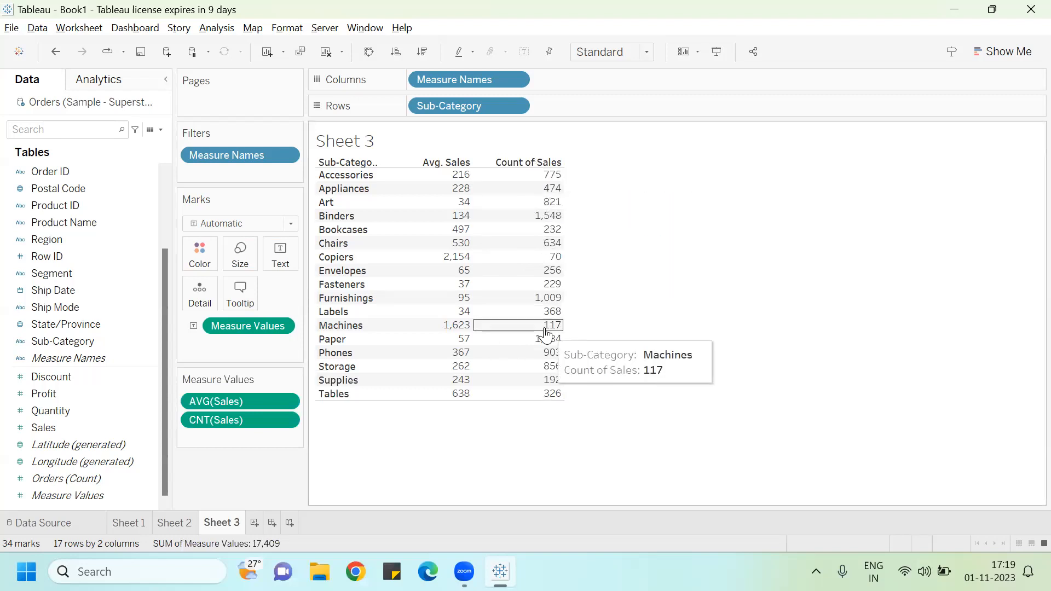
Step: Add Sales once more, set its aggregation to Std. Dev (Pop.), and widen its column
left_click(44, 430)
left_click_drag(43, 430, 497, 212)
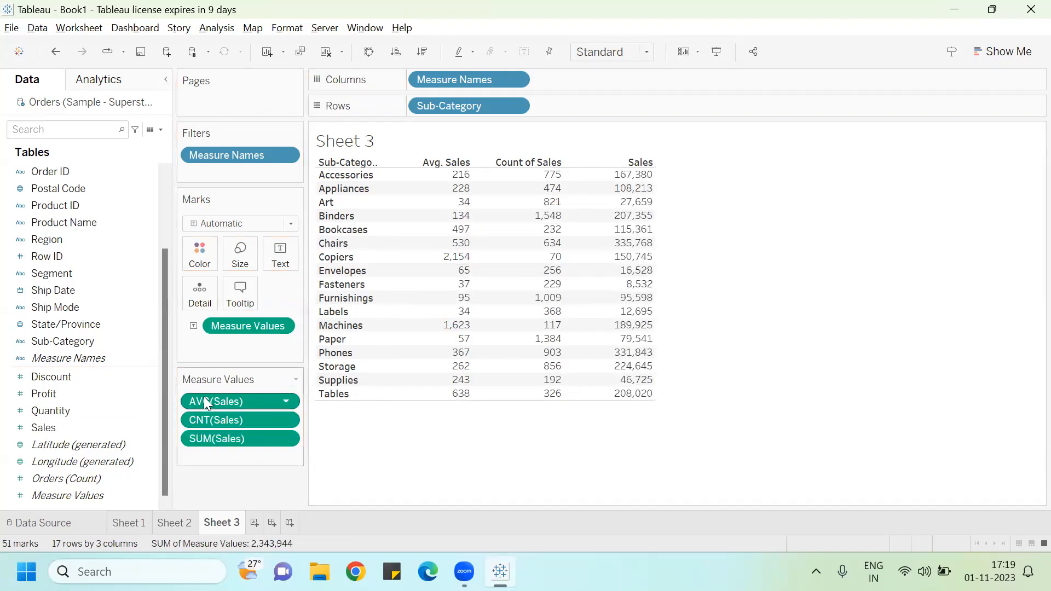
left_click(281, 439)
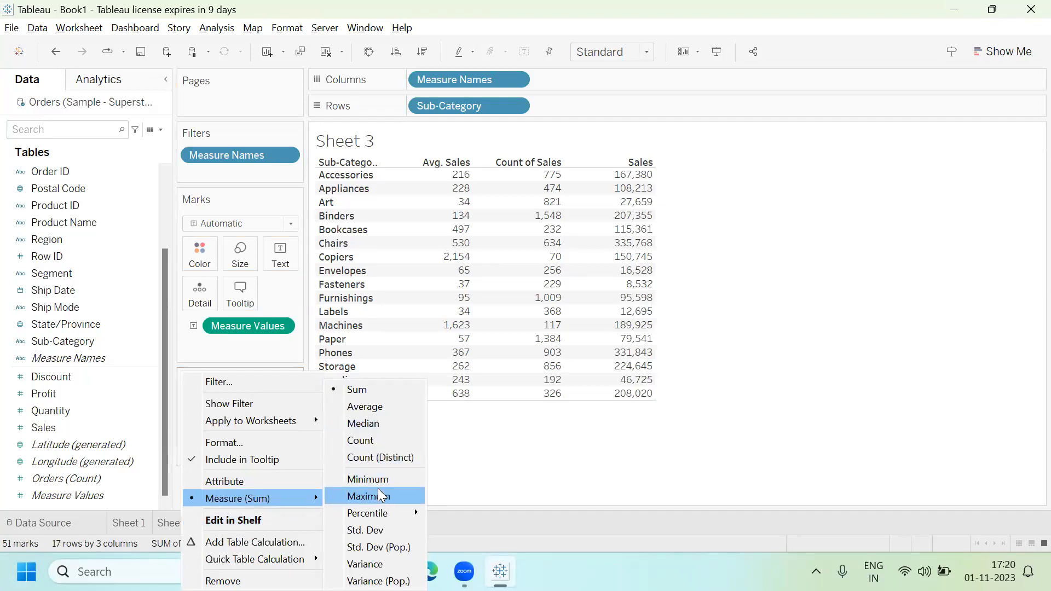
left_click(374, 547)
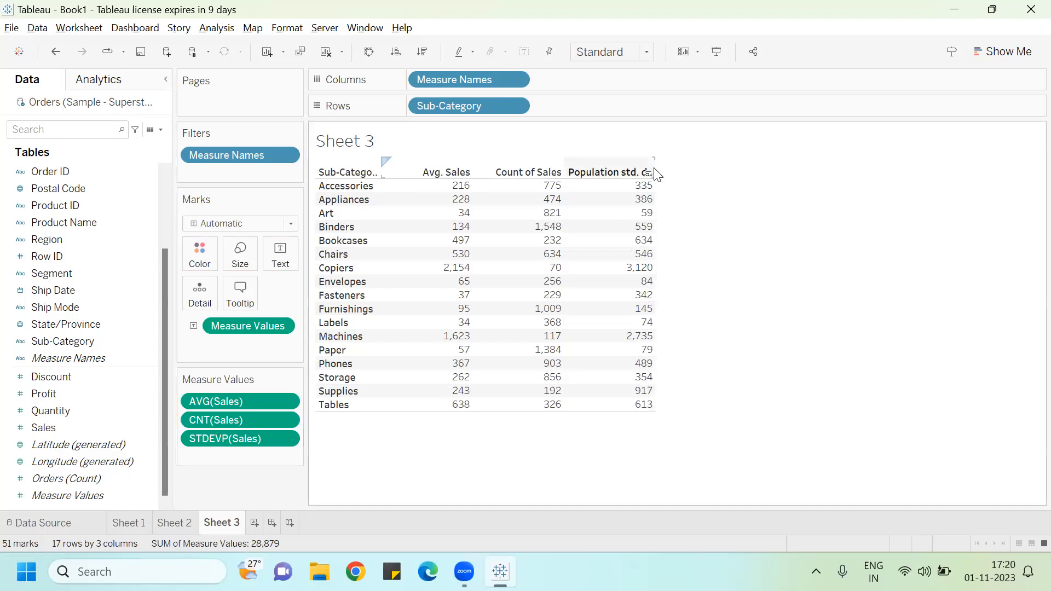
left_click_drag(657, 174, 702, 174)
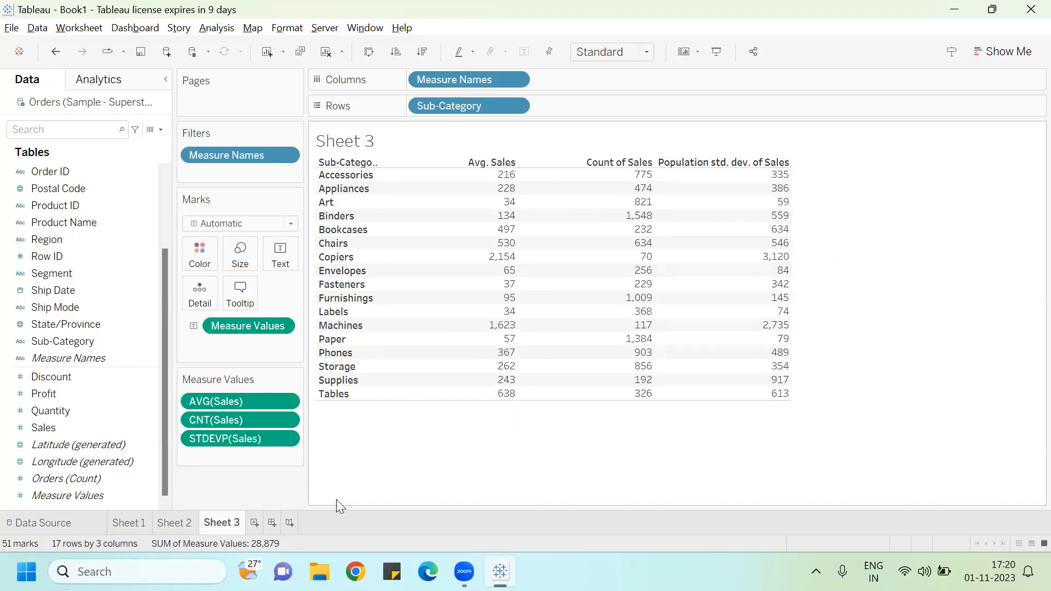
Step: Add Sales to the table as a fourth measure
left_click(46, 425)
left_click_drag(45, 422, 753, 210)
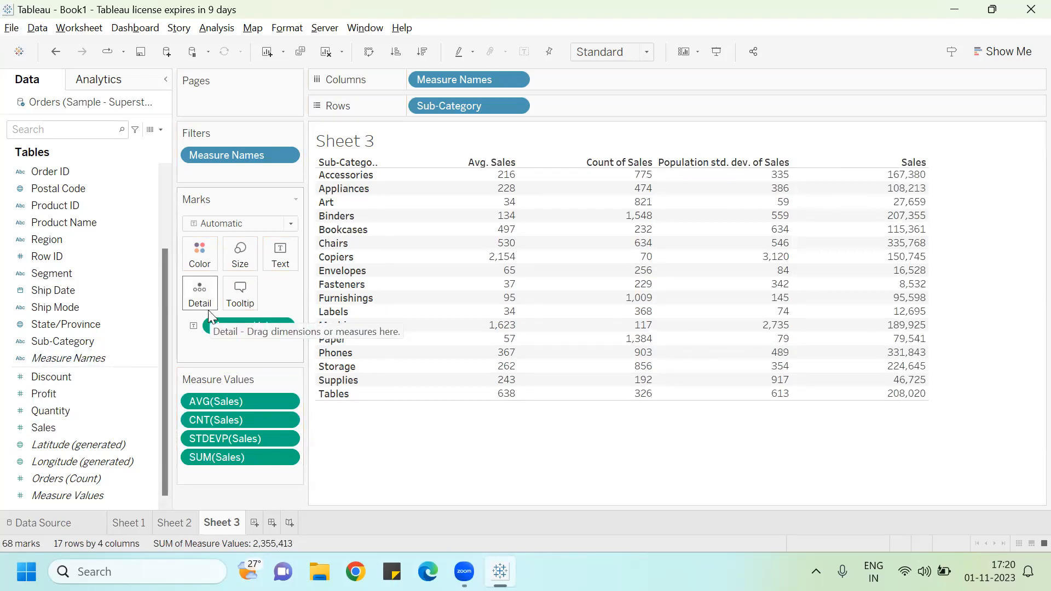
left_click(294, 462)
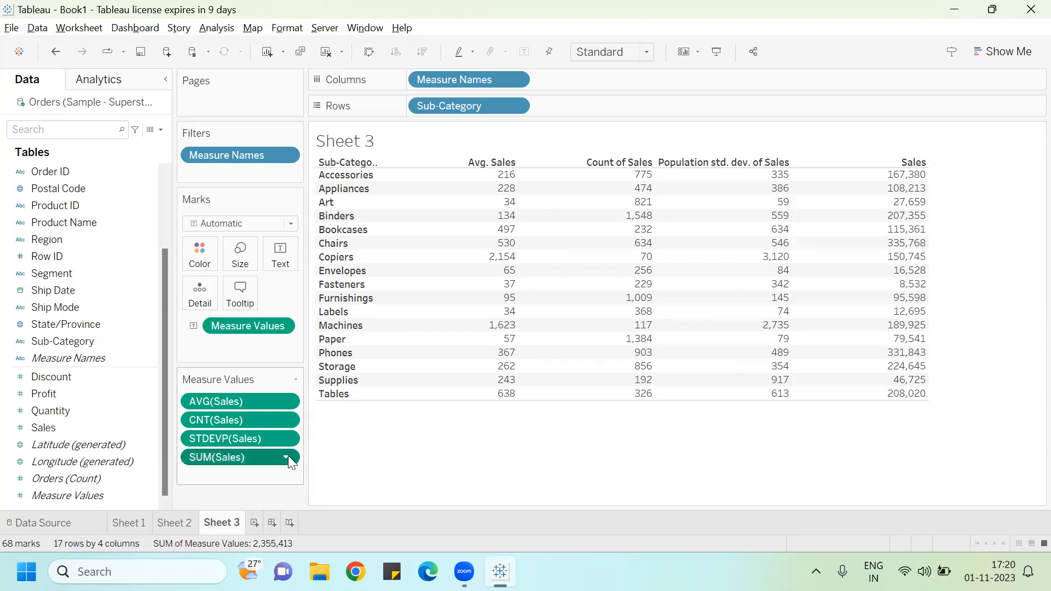
left_click(287, 458)
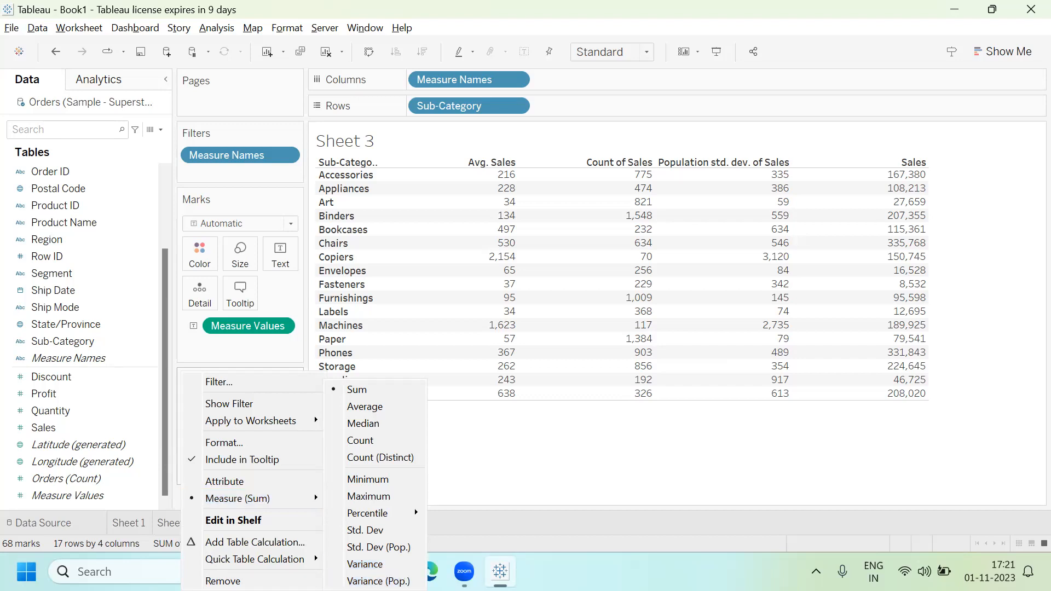
left_click(518, 557)
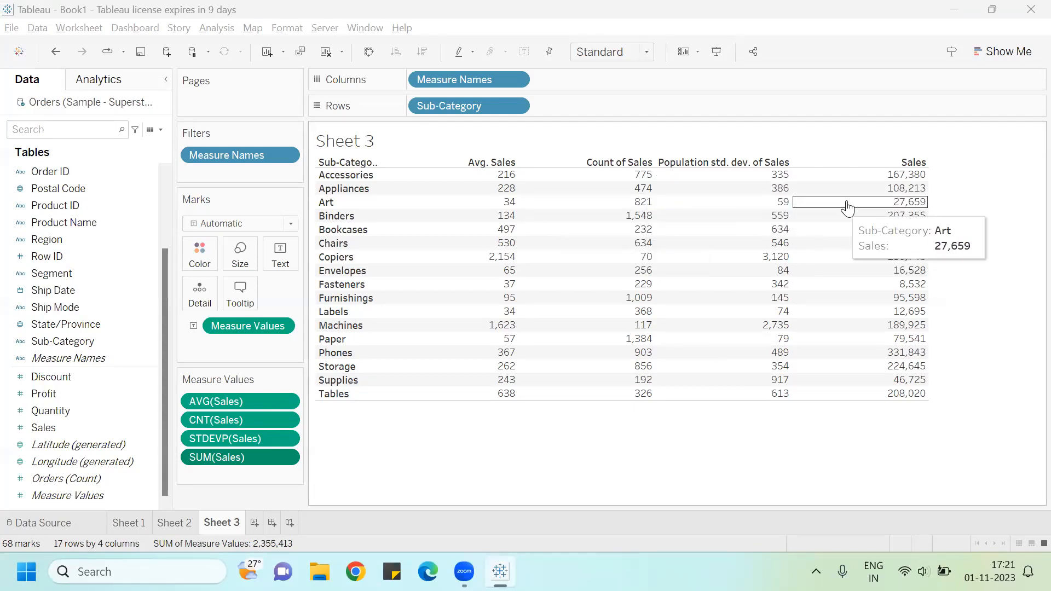
Step: Change the fourth Sales measure's aggregation to Variance (Pop.)
mouse_move(865, 200)
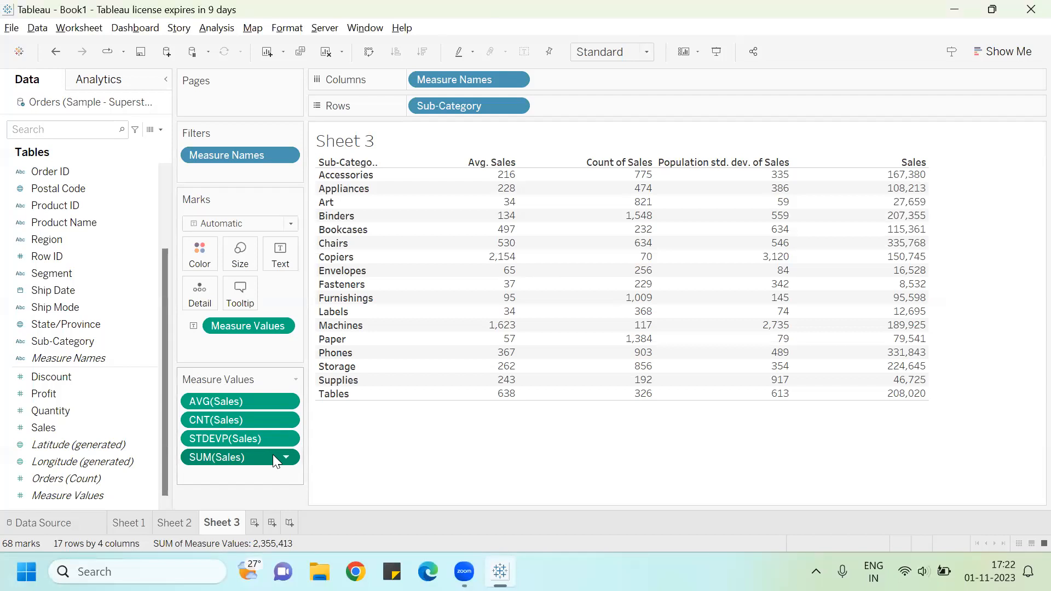
left_click(286, 459)
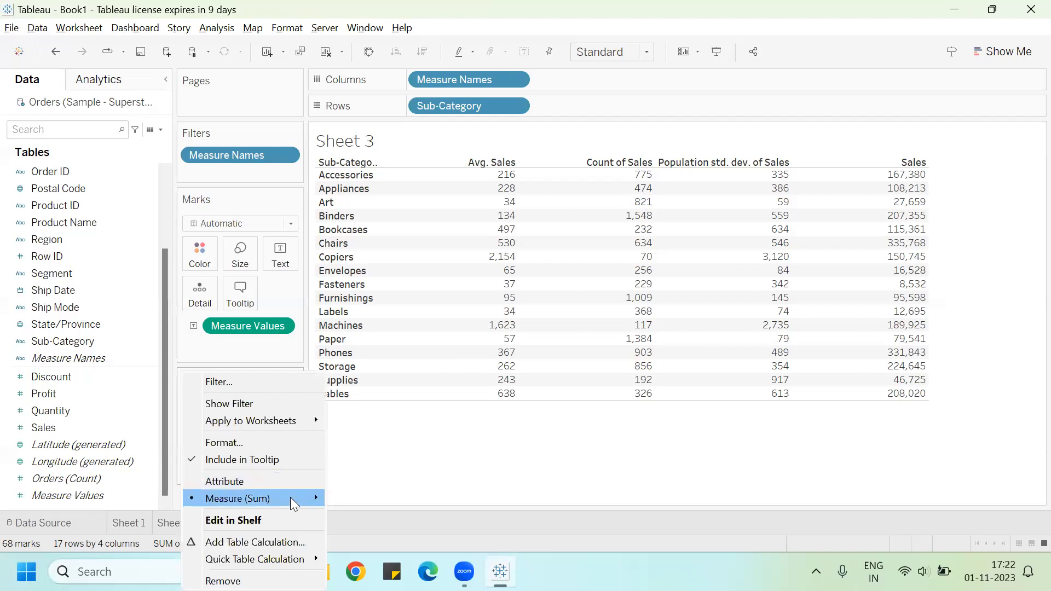
mouse_move(314, 497)
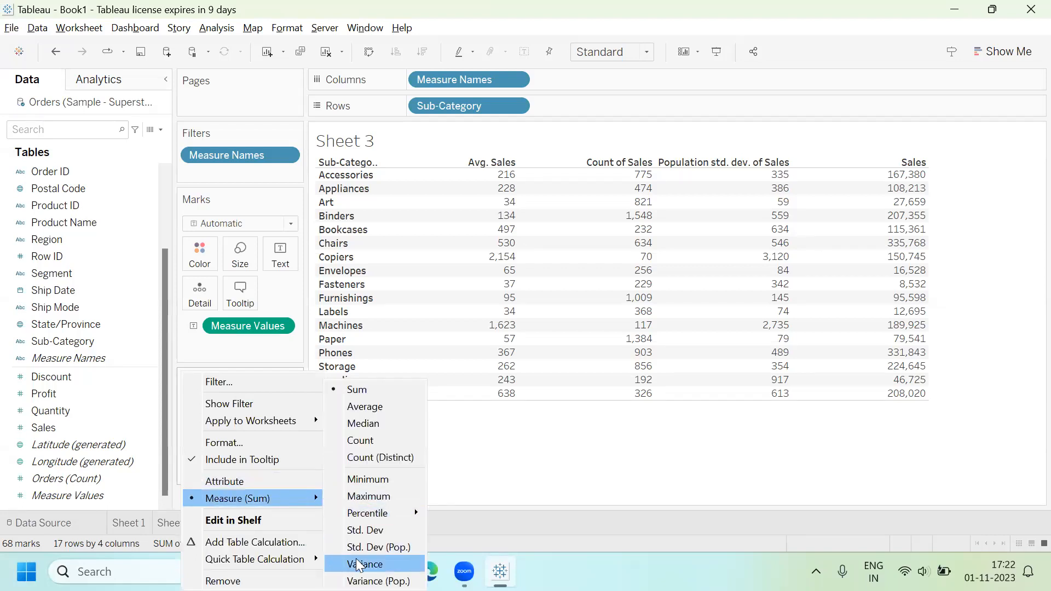
left_click(378, 581)
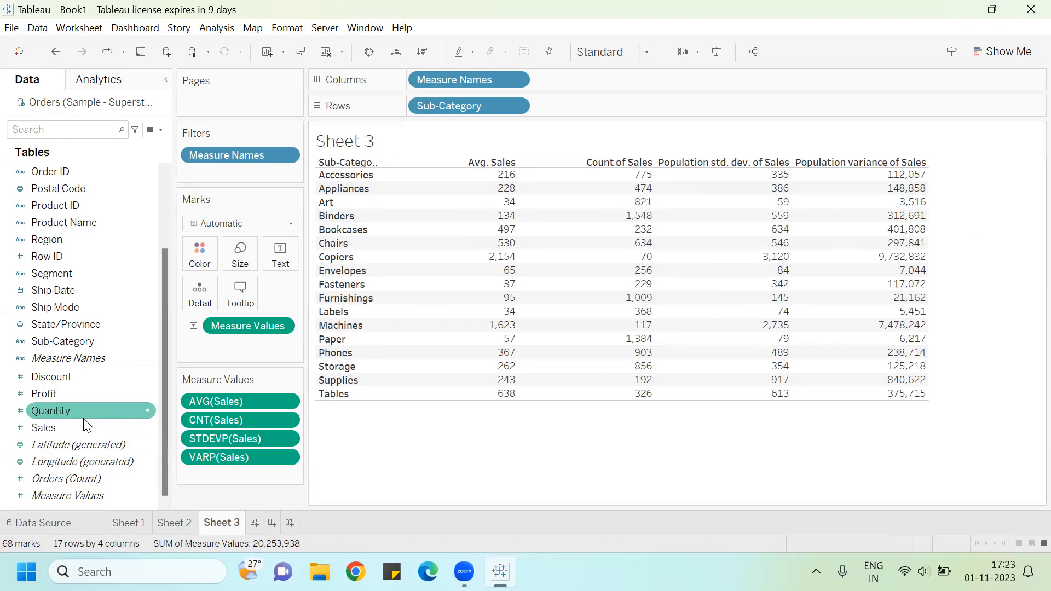
Step: Add Sales to the table as a fifth measure
left_click_drag(82, 425, 549, 269)
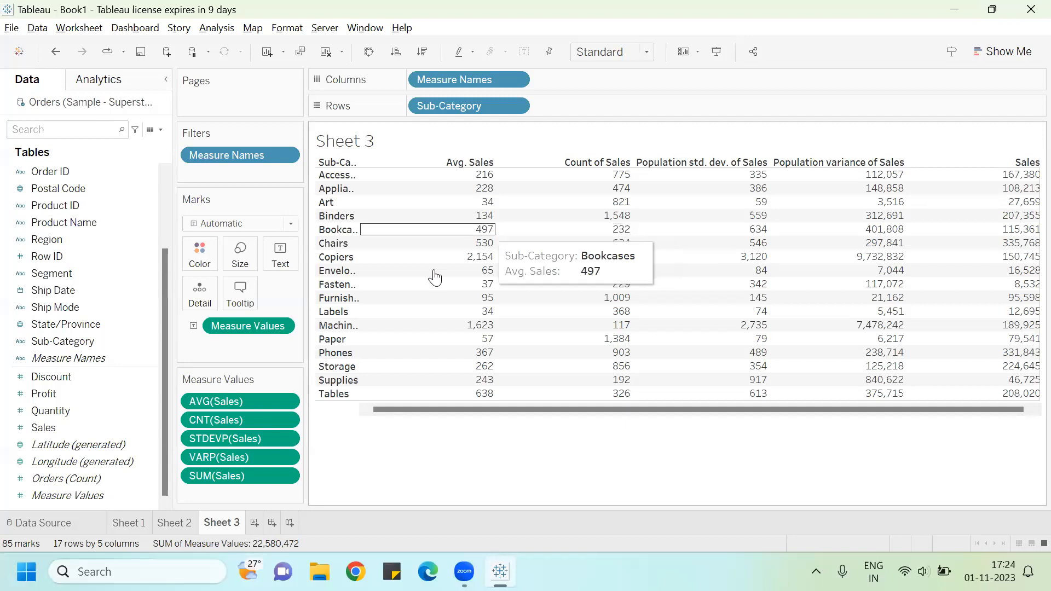
Step: Format the AVG(Sales) pane numbers as Number (Standard)
right_click(285, 401)
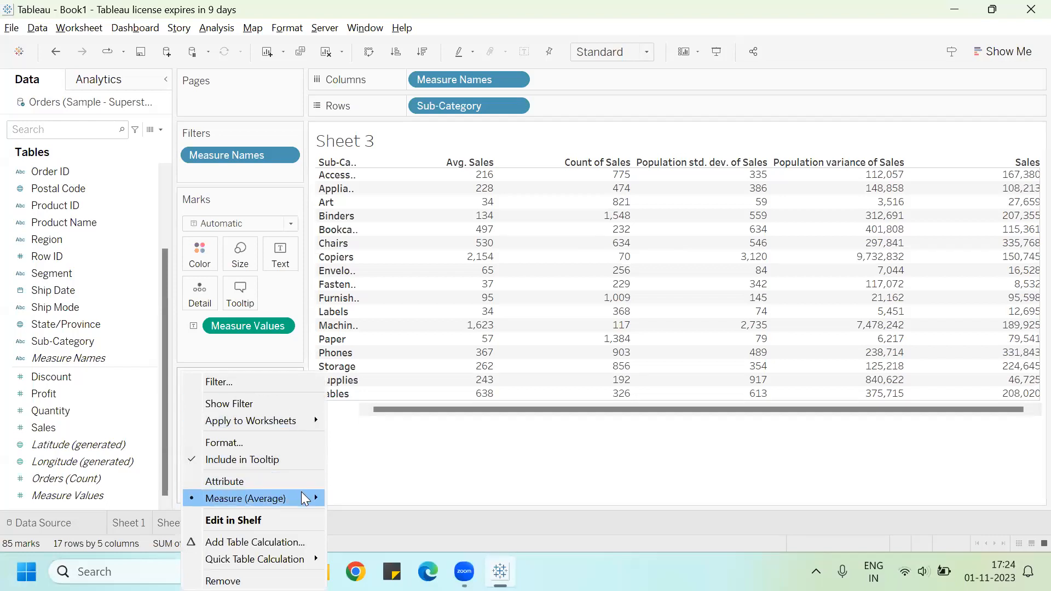
mouse_move(305, 564)
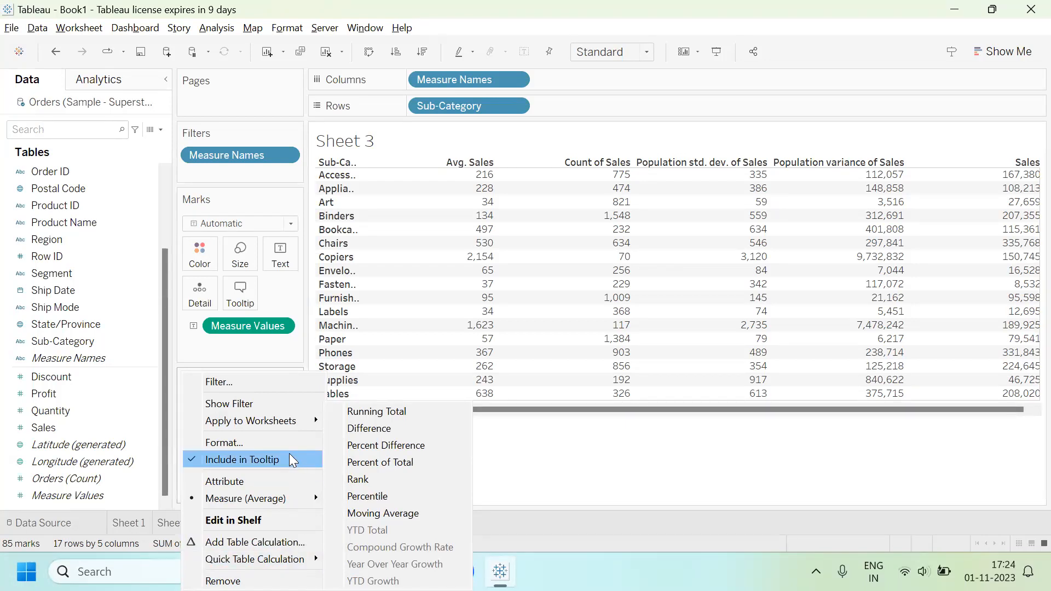
left_click(267, 443)
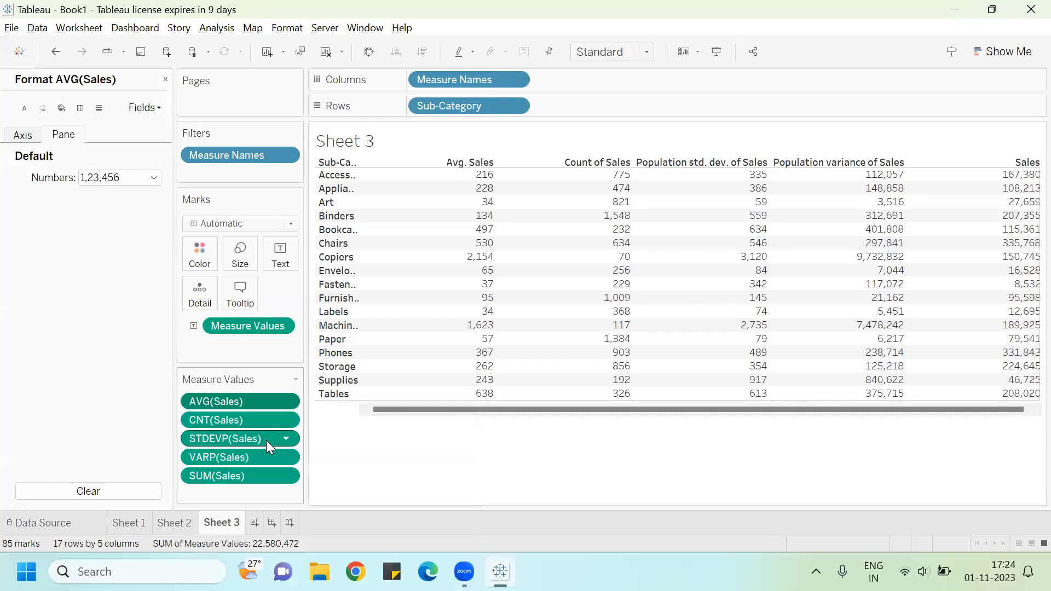
left_click(143, 109)
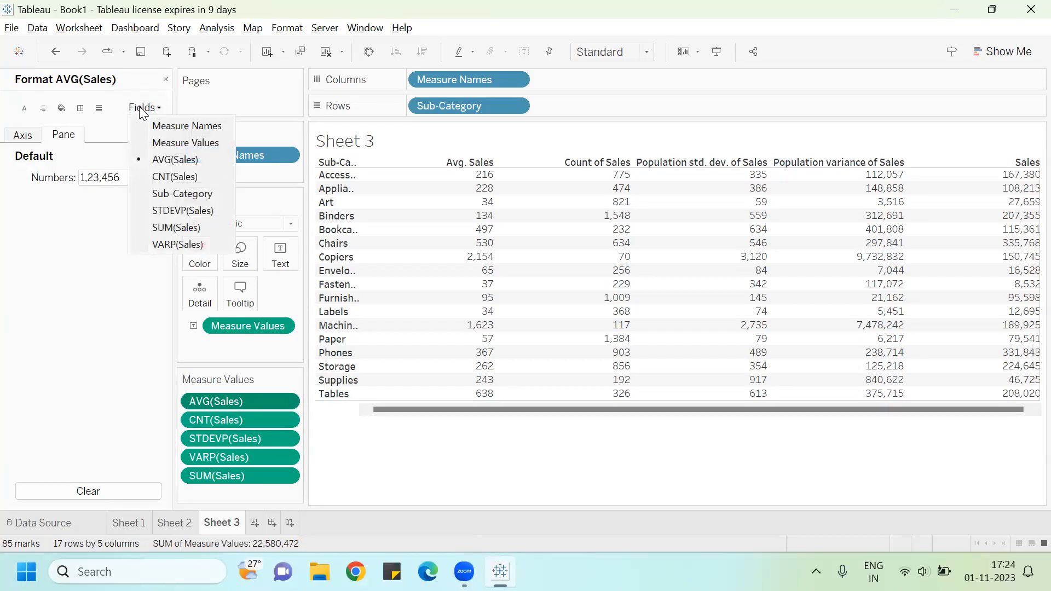
left_click(171, 159)
left_click(117, 179)
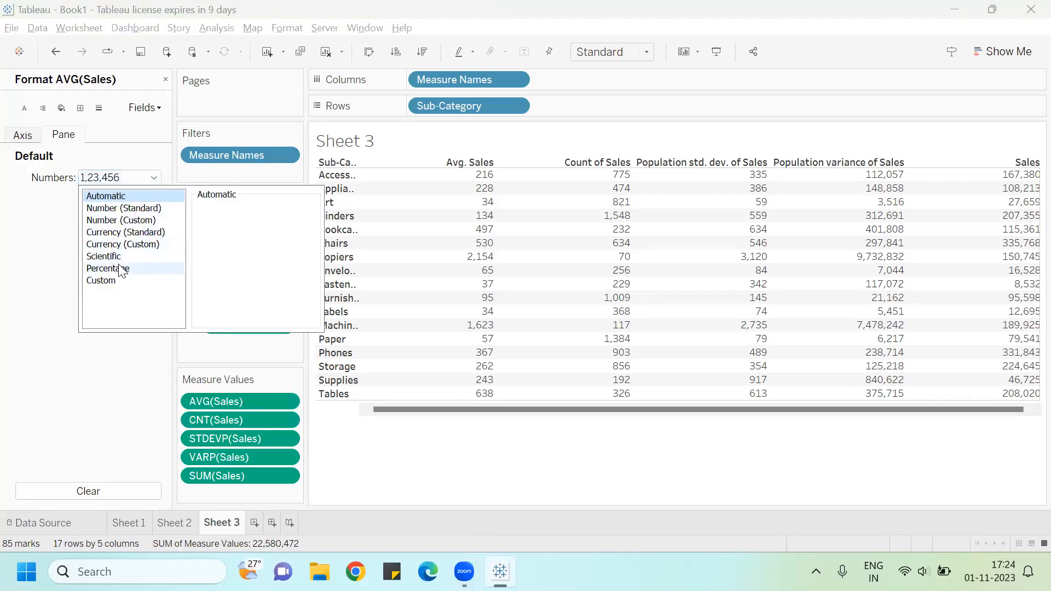
left_click(138, 210)
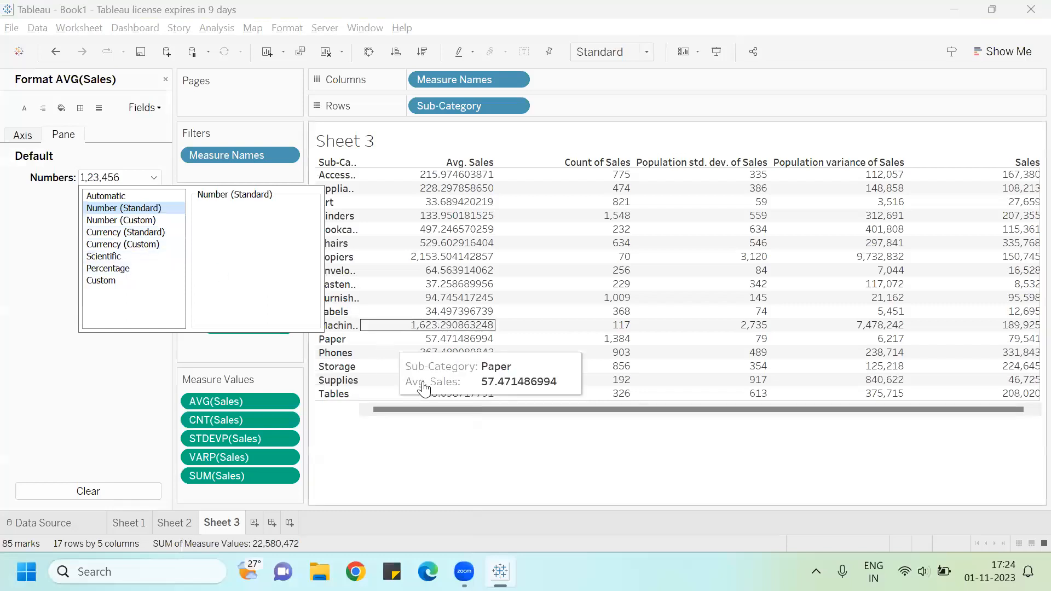
left_click(94, 347)
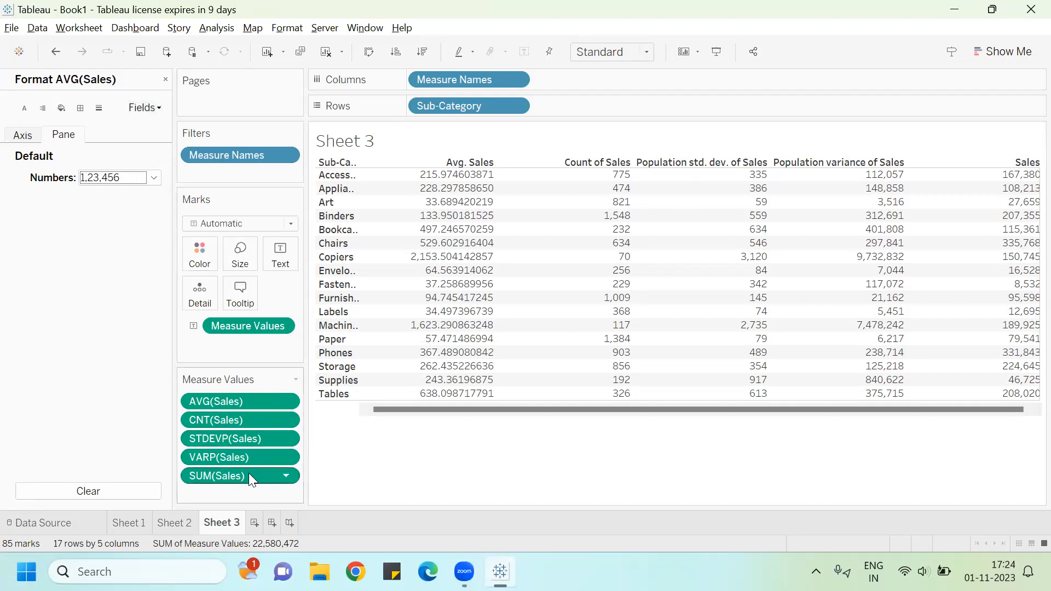
Step: Format the STDEVP(Sales) pane numbers as Number (Standard)
left_click(241, 441)
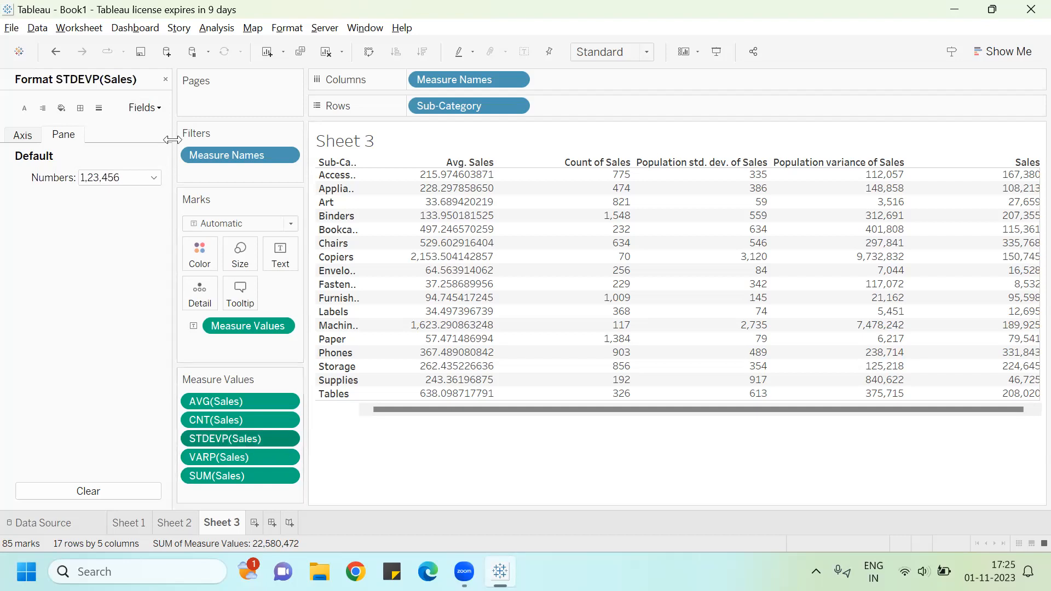
left_click(155, 108)
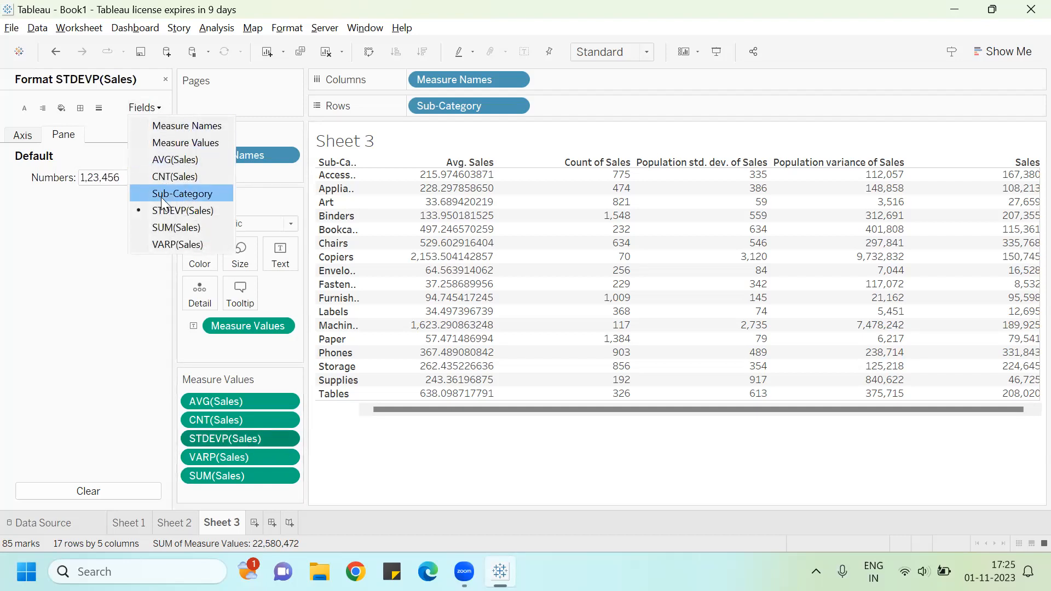
left_click(39, 278)
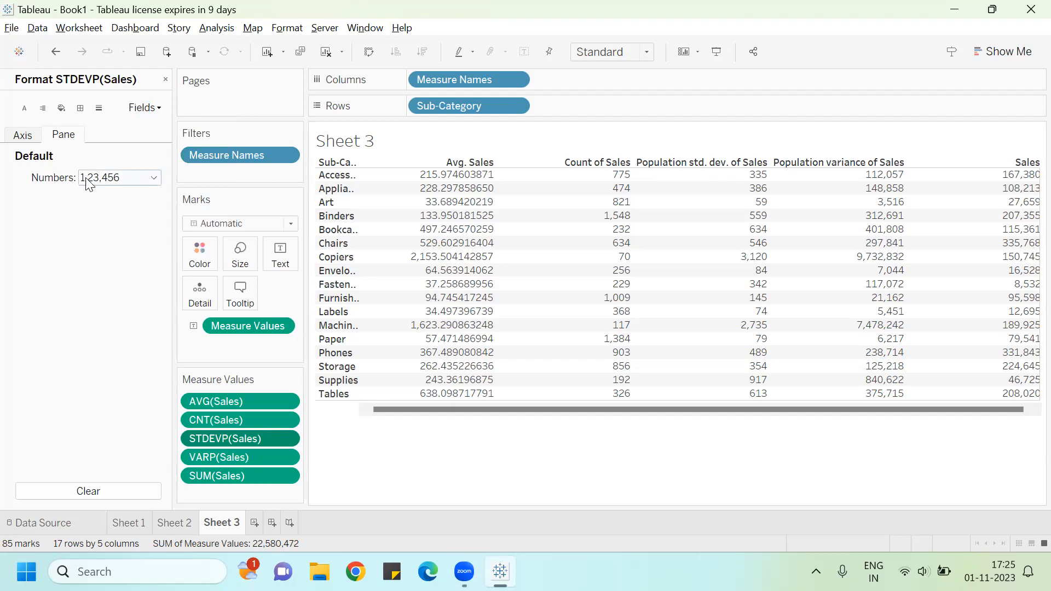
left_click(154, 178)
left_click(113, 209)
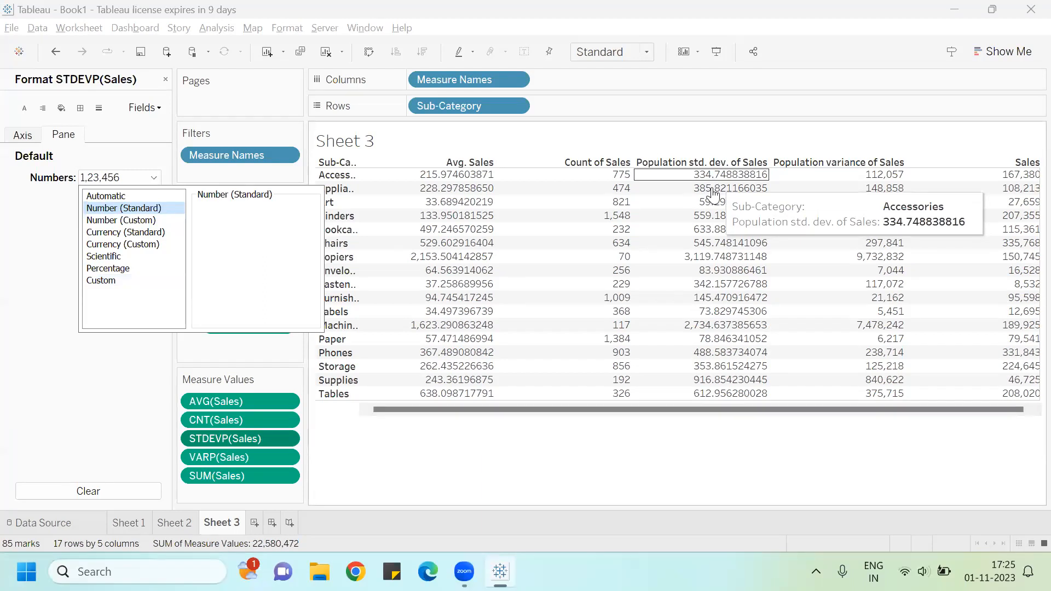
left_click(591, 469)
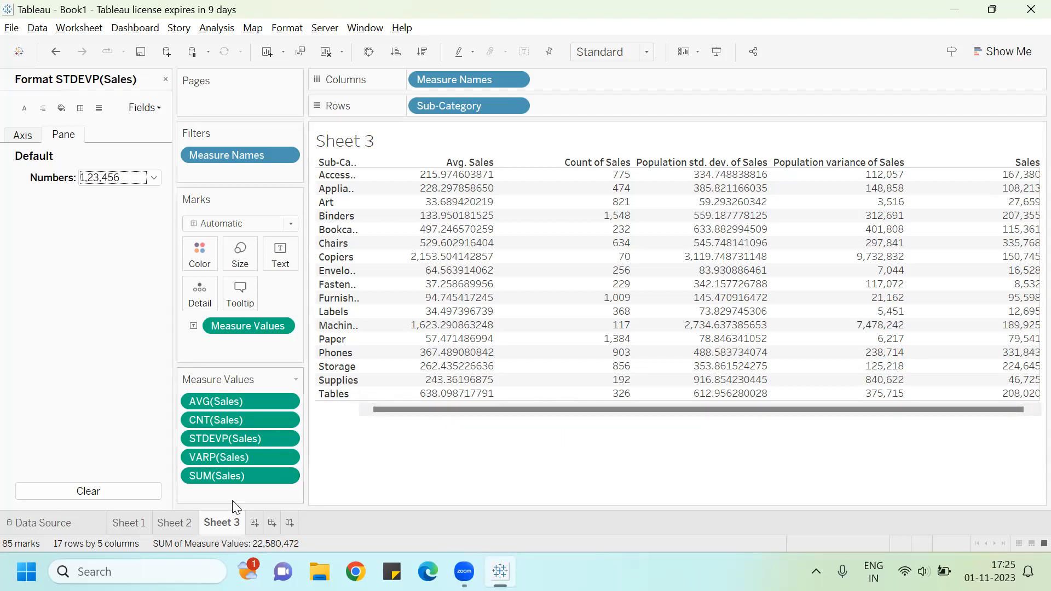
Step: Rename the sheet to Text Table Calculation and show the worksheet caption
double_click(224, 525)
type("Text Table")
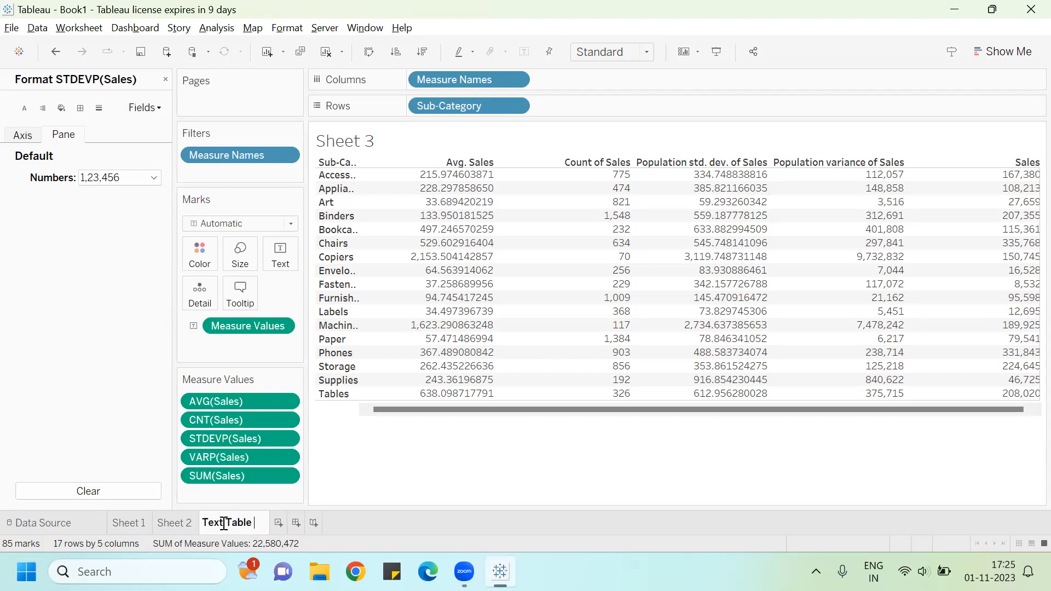
type(" Calcu")
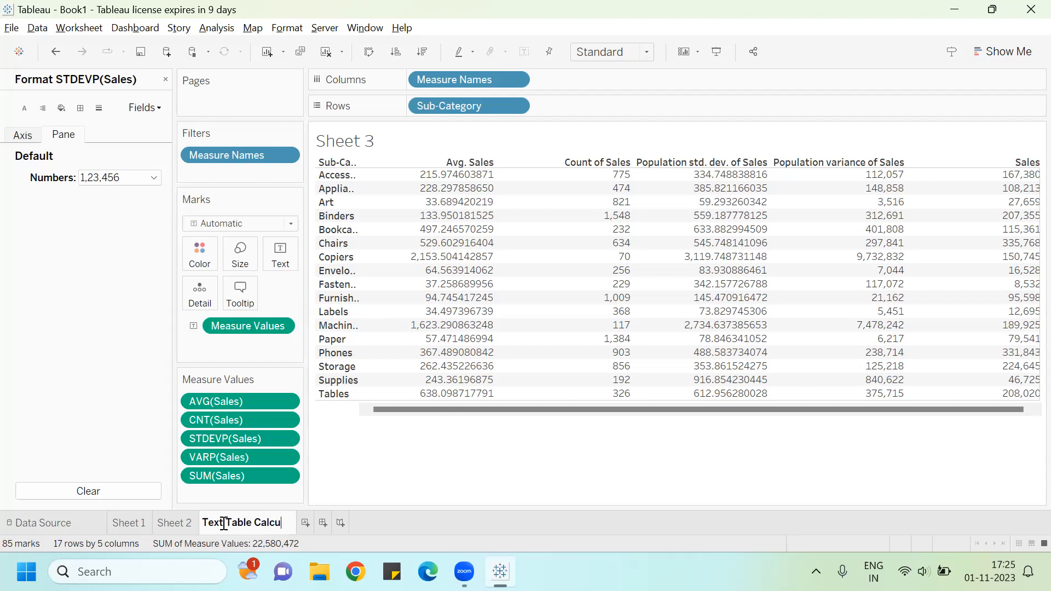
type("lation")
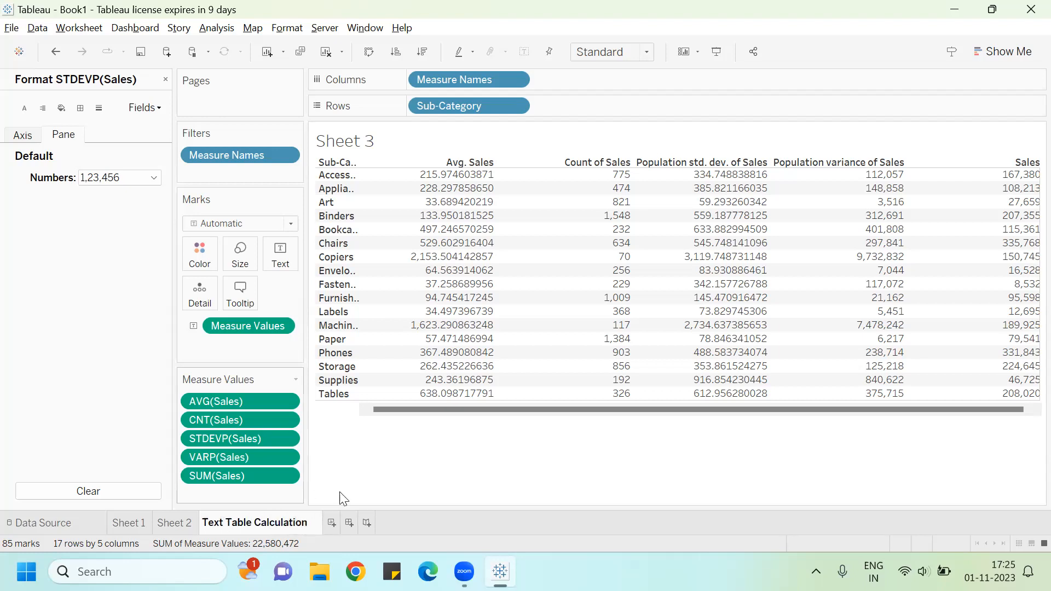
key("Return")
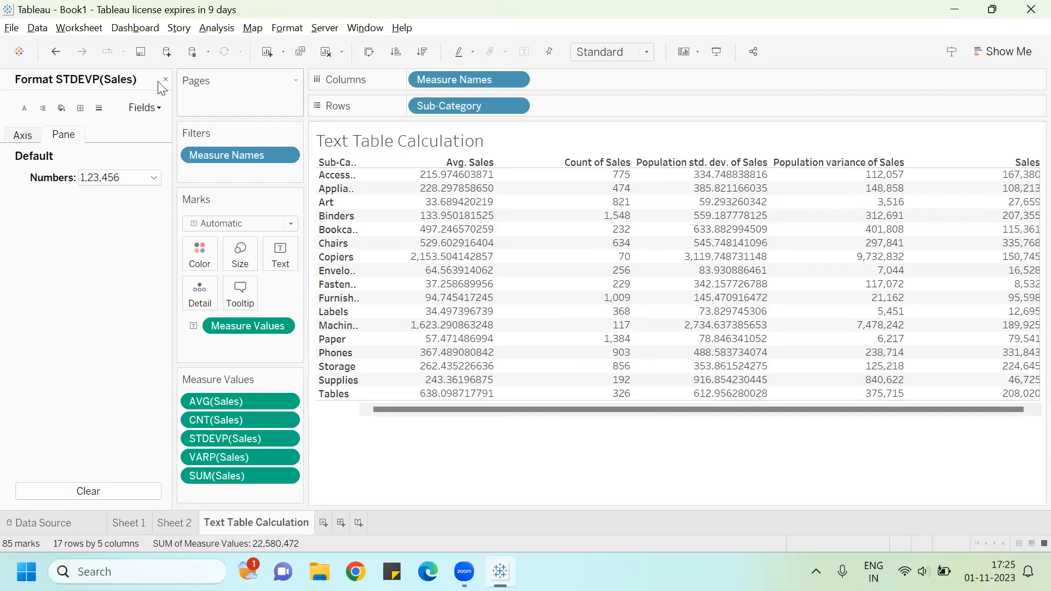
left_click(83, 27)
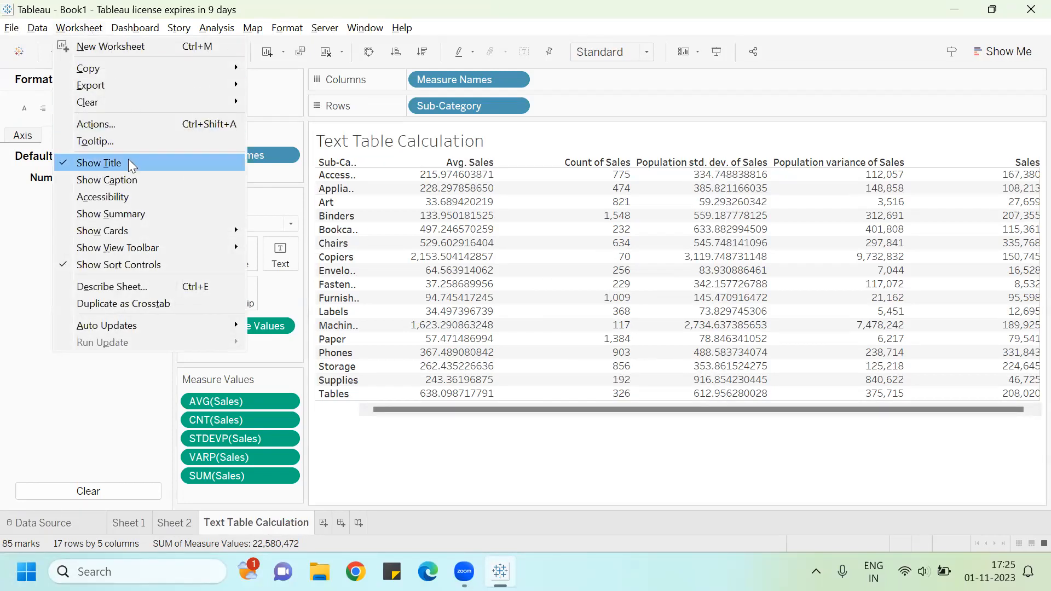
left_click(135, 180)
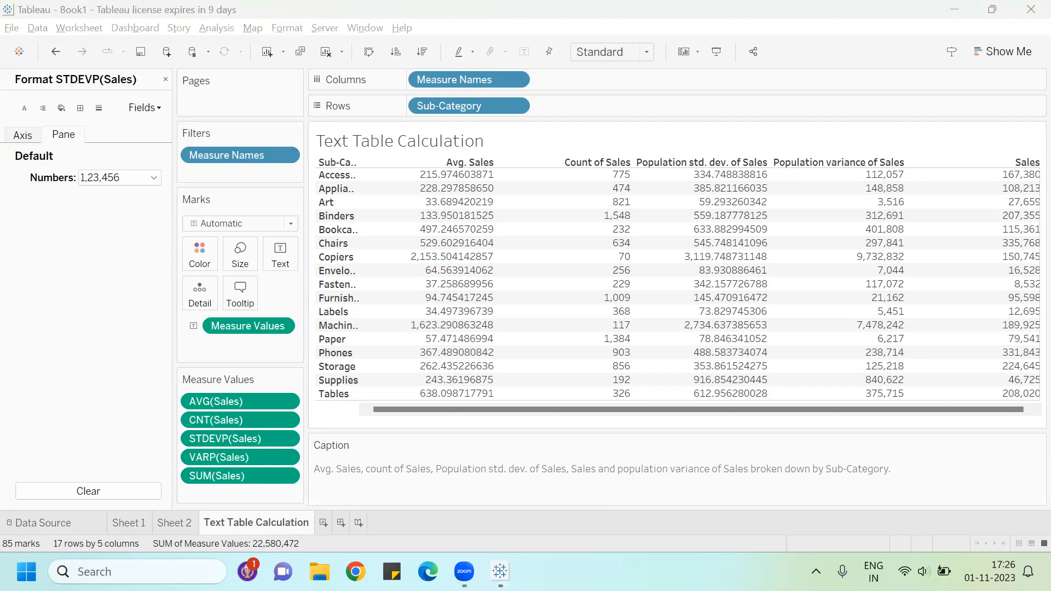
Step: Open the Data Visualization Using Tableau document from File Explorer in Word and scroll through it
key("super+e")
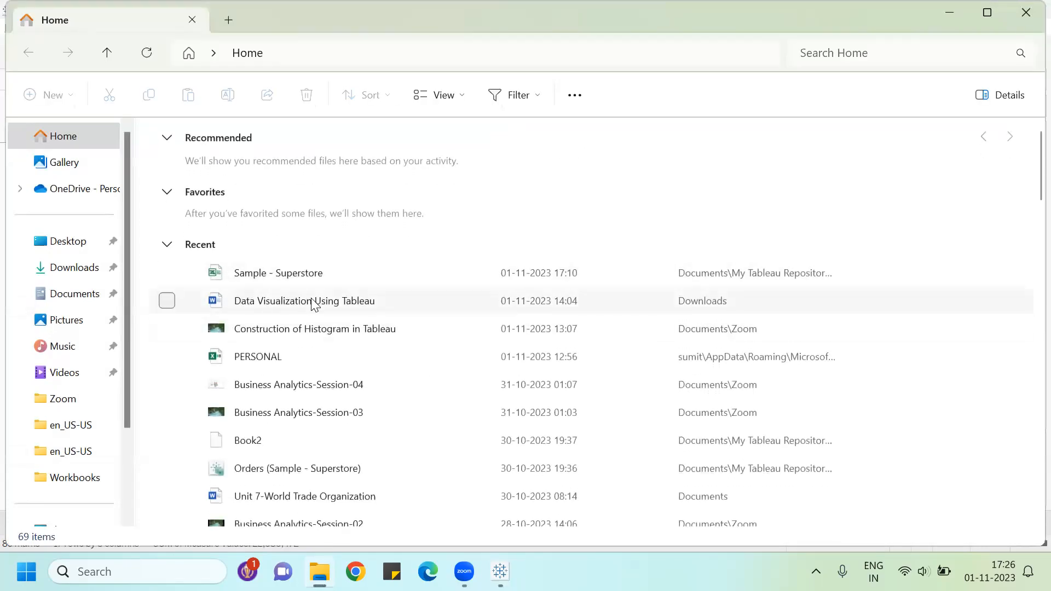
left_click(313, 302)
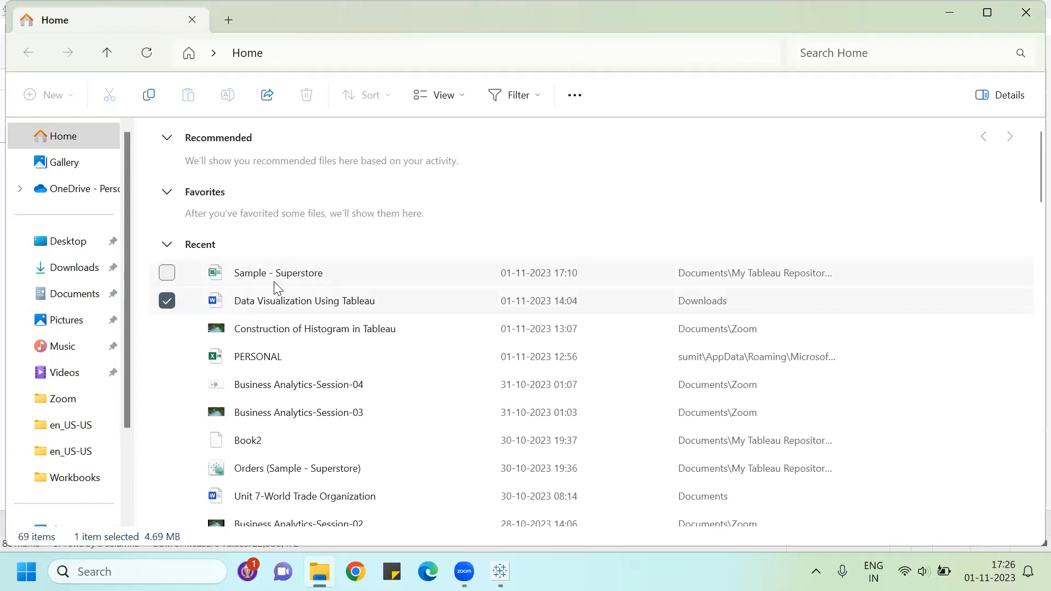
double_click(285, 308)
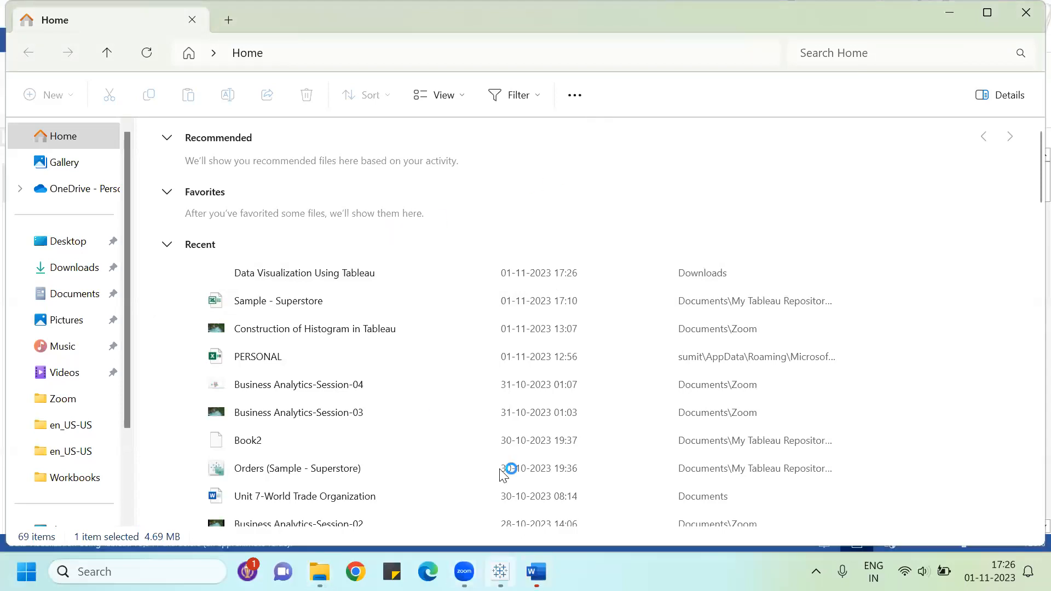
scroll(430, 331, "down", 9)
scroll(430, 329, "down", 3)
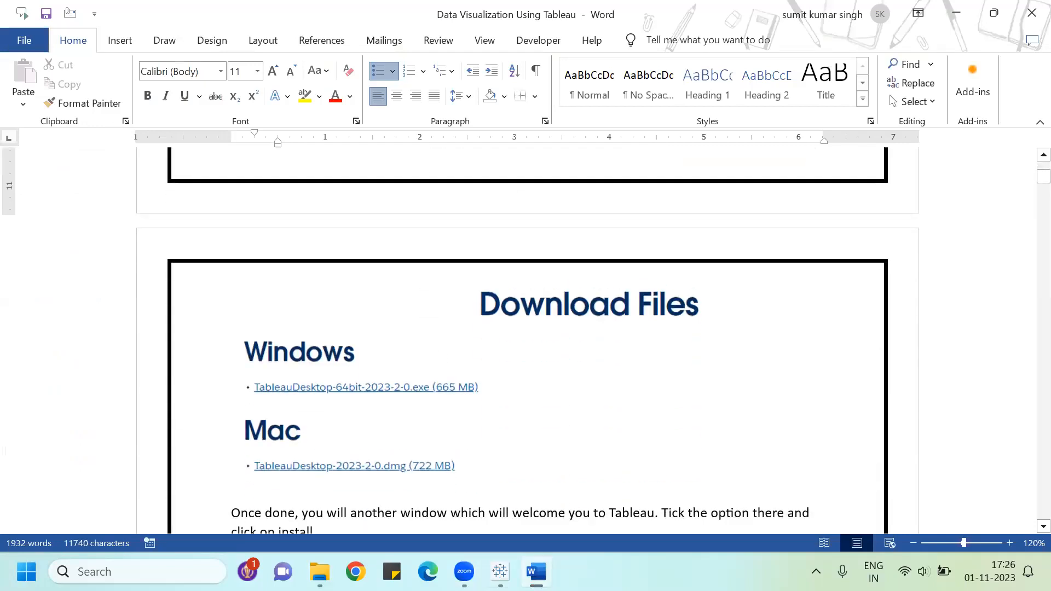
Step: Return to Tableau, create a new worksheet and place Sub-Category on Rows
key("alt+Tab")
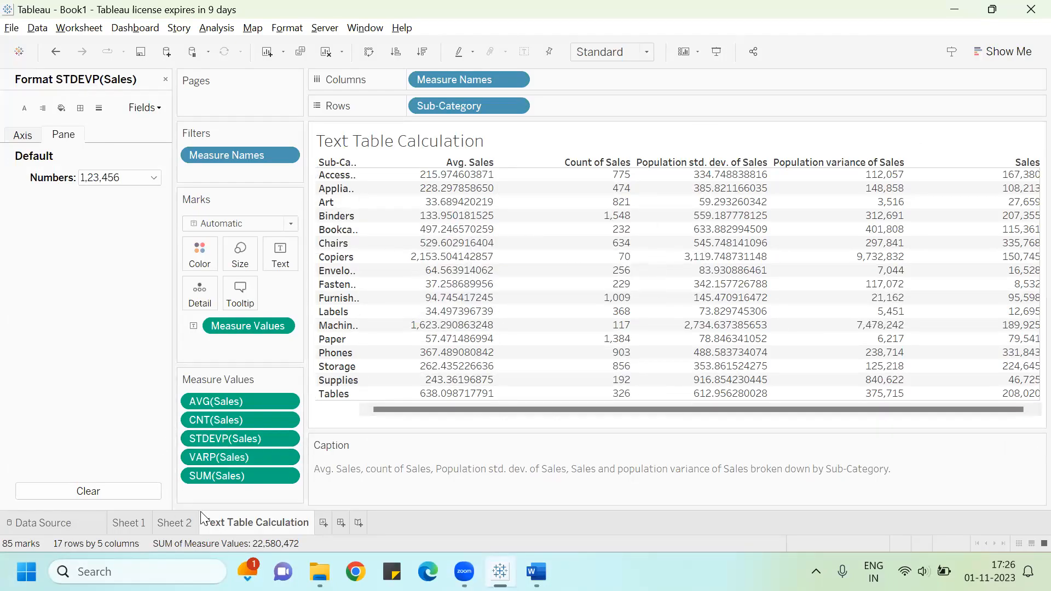
left_click(324, 522)
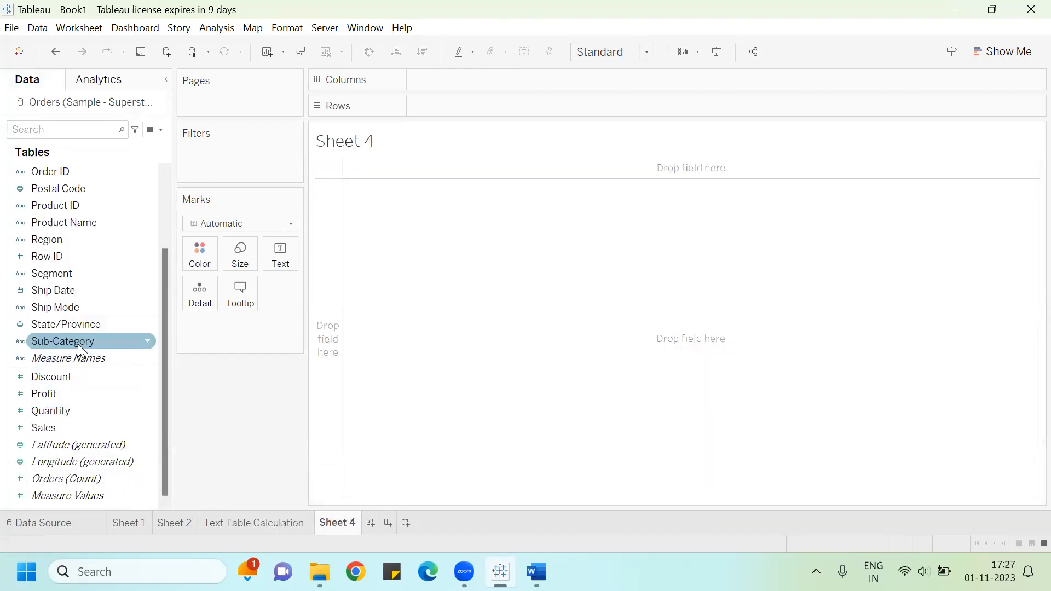
left_click_drag(77, 343, 485, 109)
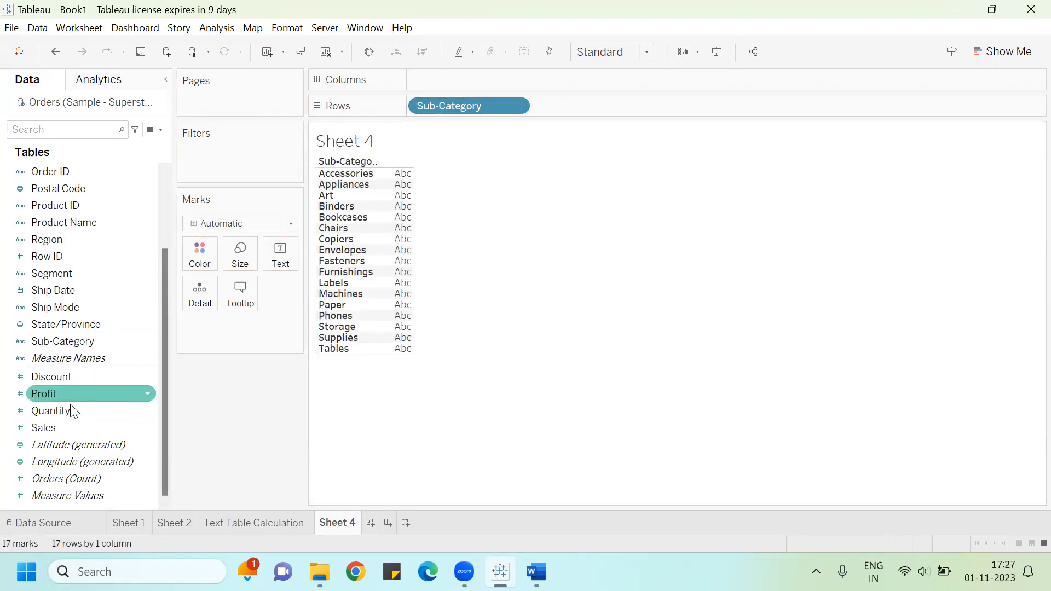
Step: Add Sales to the marks and show it as text labels for each sub-category
left_click_drag(71, 426, 299, 255)
left_click_drag(48, 427, 252, 245)
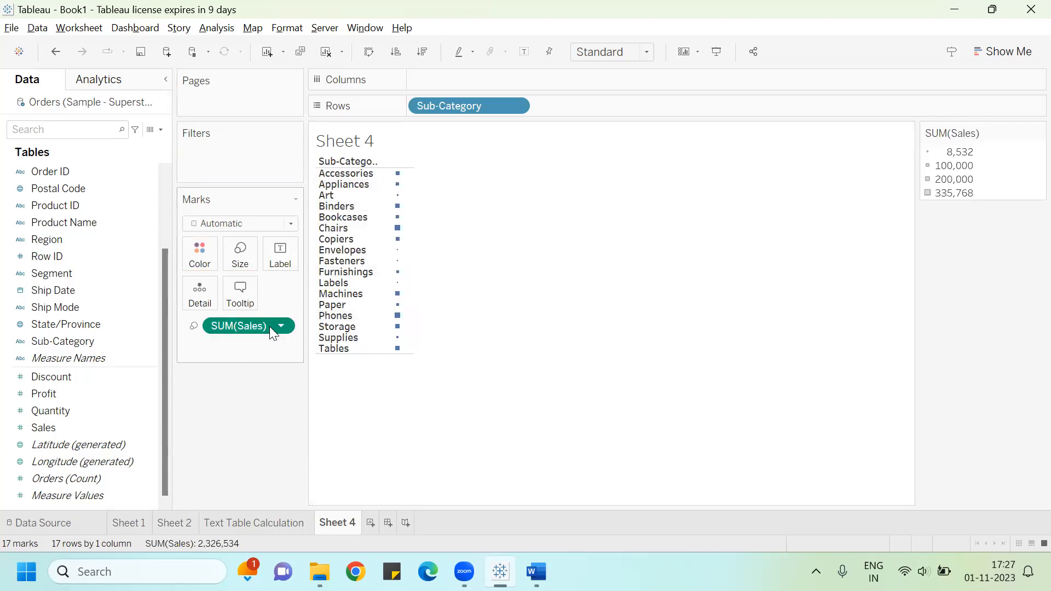
left_click(198, 325)
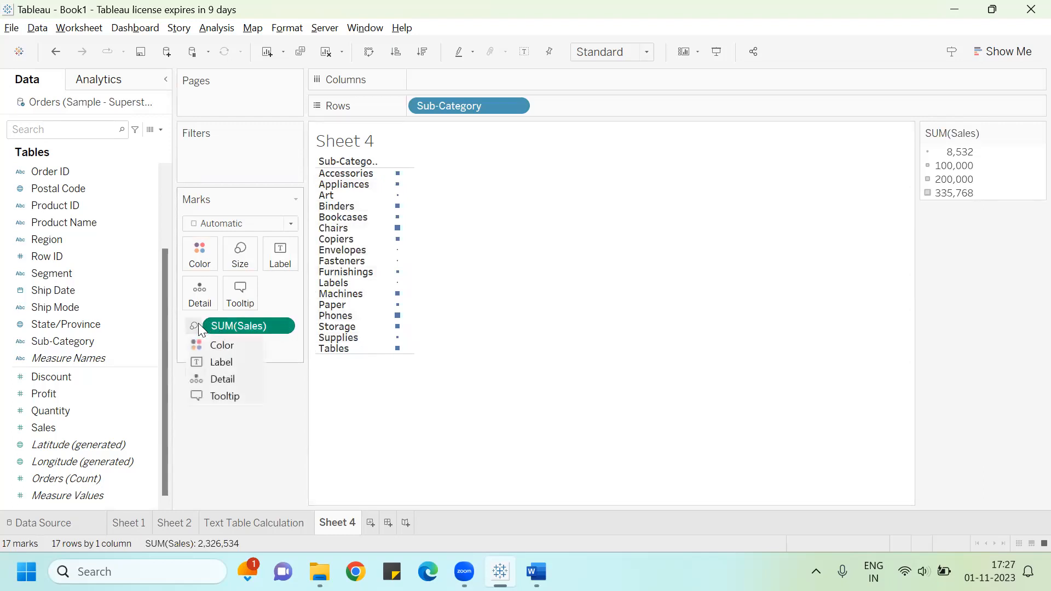
left_click(215, 365)
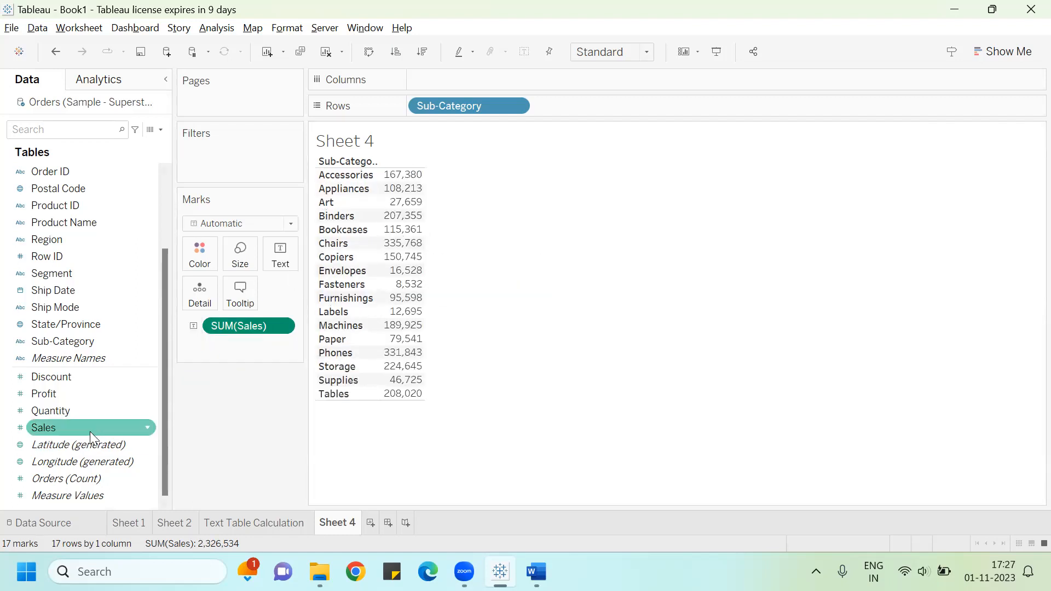
Step: Add Profit to the table beside Sales and break the columns down by Region
left_click_drag(74, 388, 410, 244)
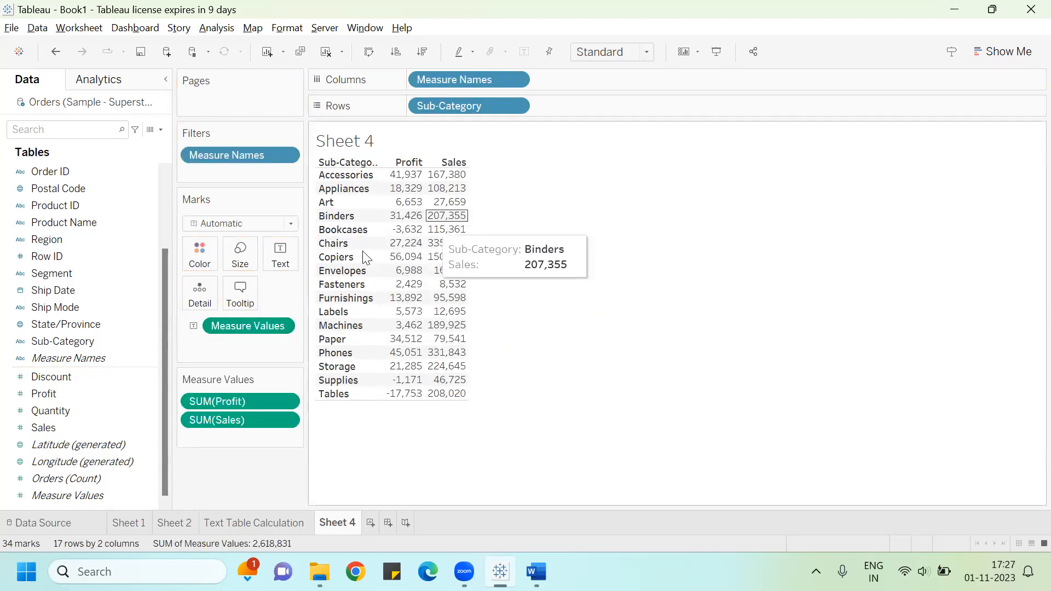
left_click_drag(62, 240, 594, 88)
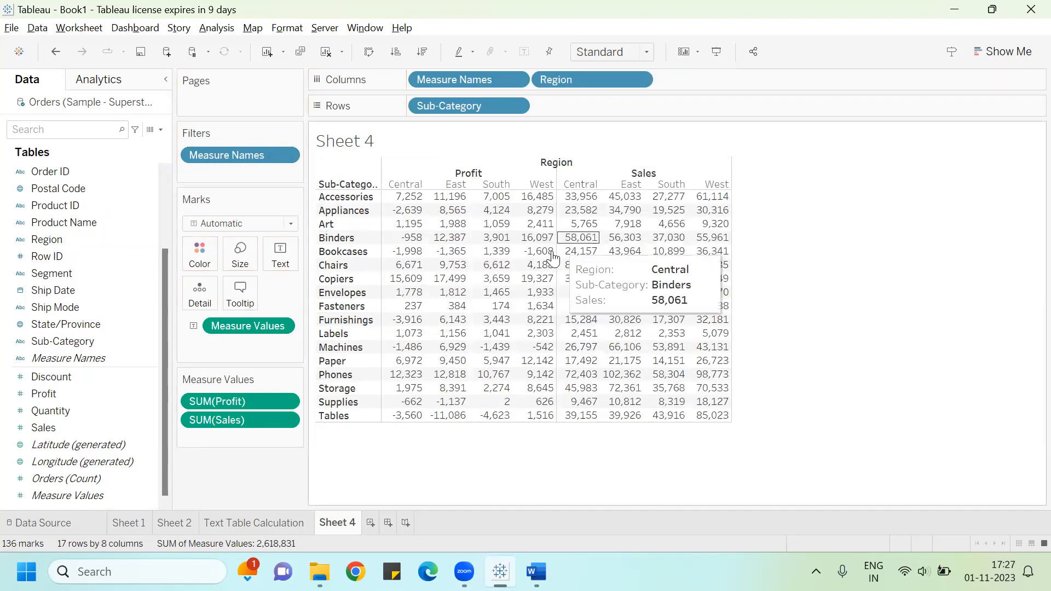
Step: Switch to the Word document and scroll through its data-connection instructions
mouse_move(536, 281)
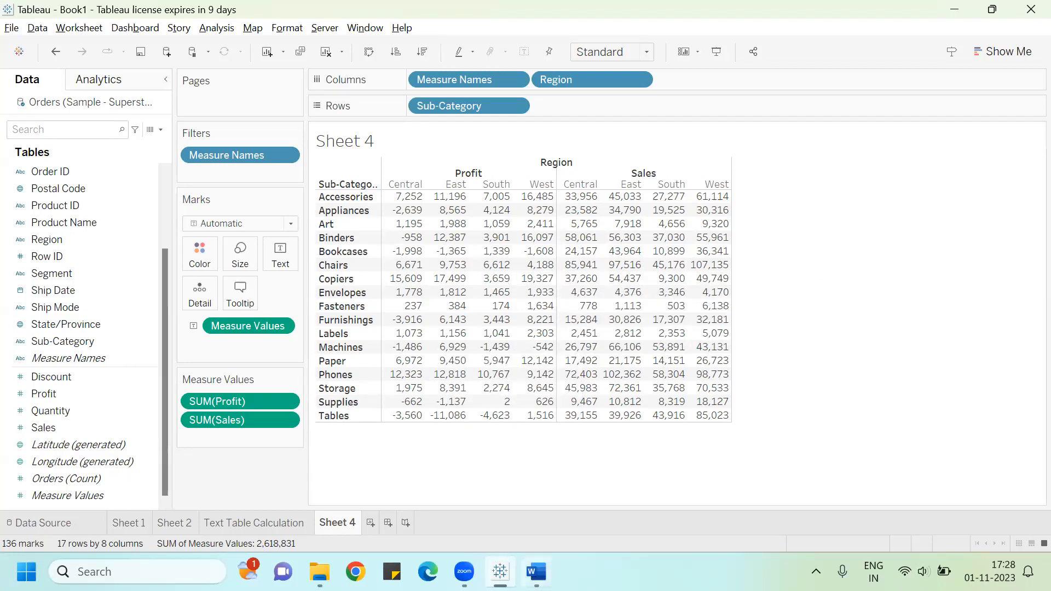
left_click(536, 571)
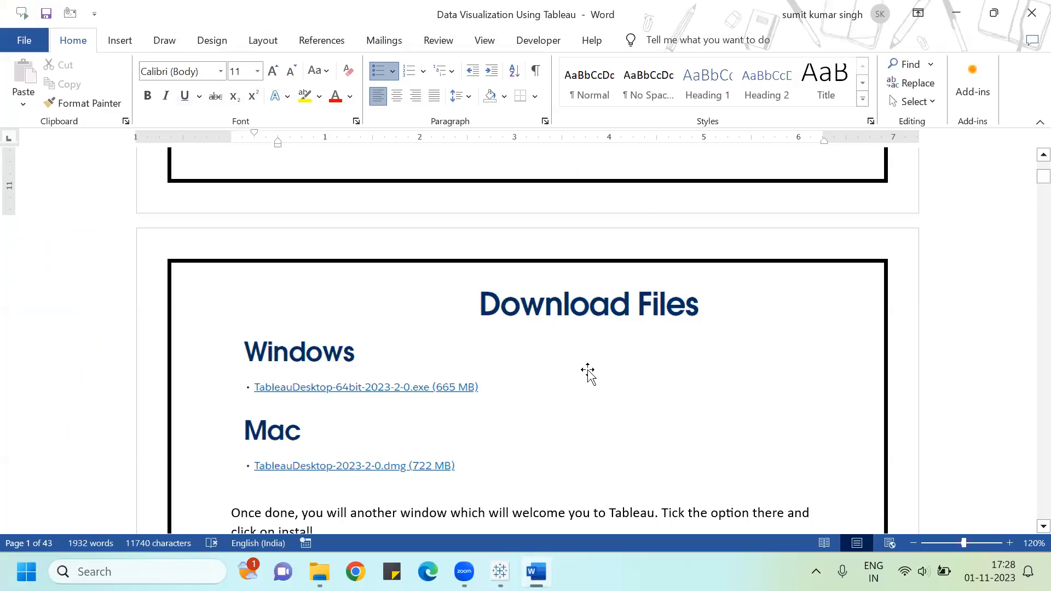
scroll(587, 373, "down", 15)
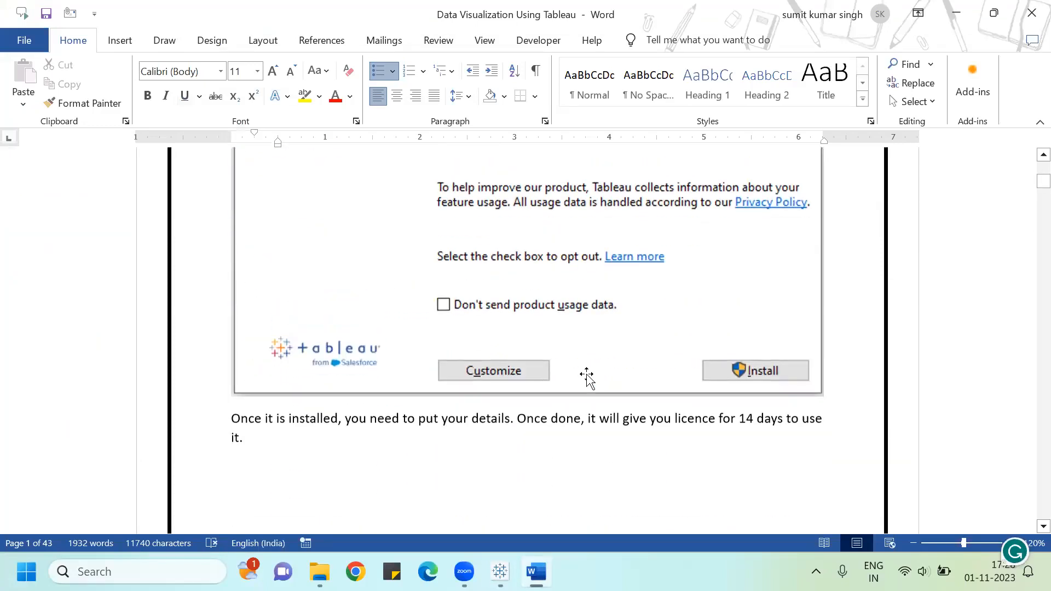
scroll(587, 374, "down", 15)
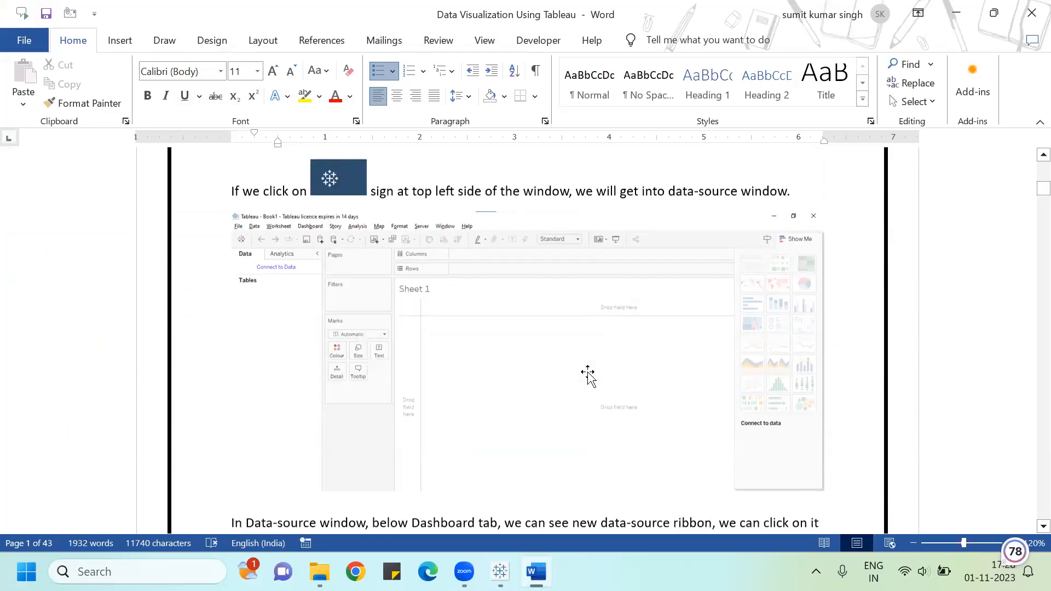
scroll(590, 373, "down", 15)
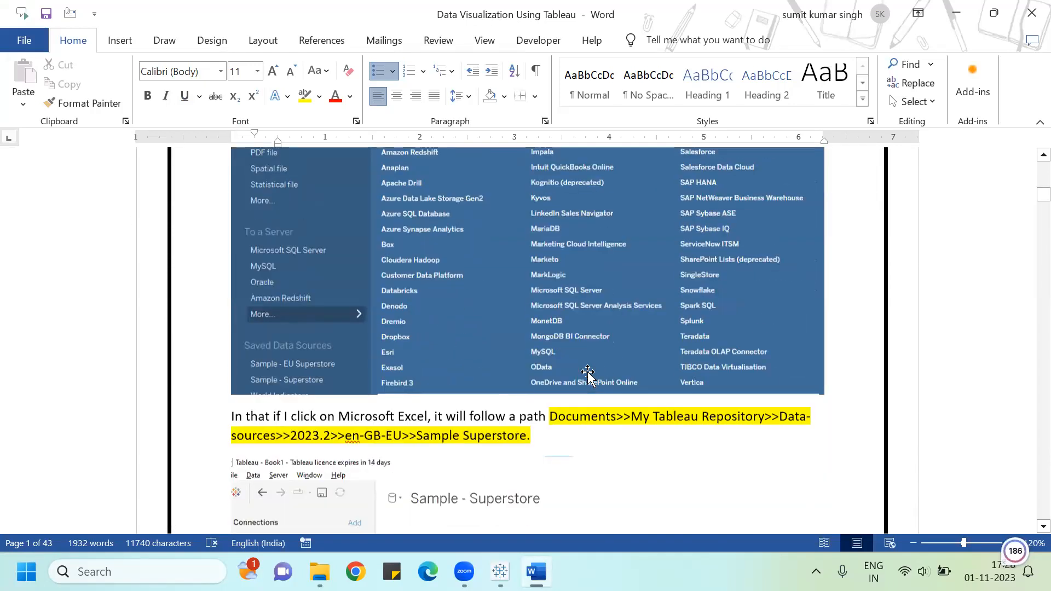
scroll(588, 374, "down", 10)
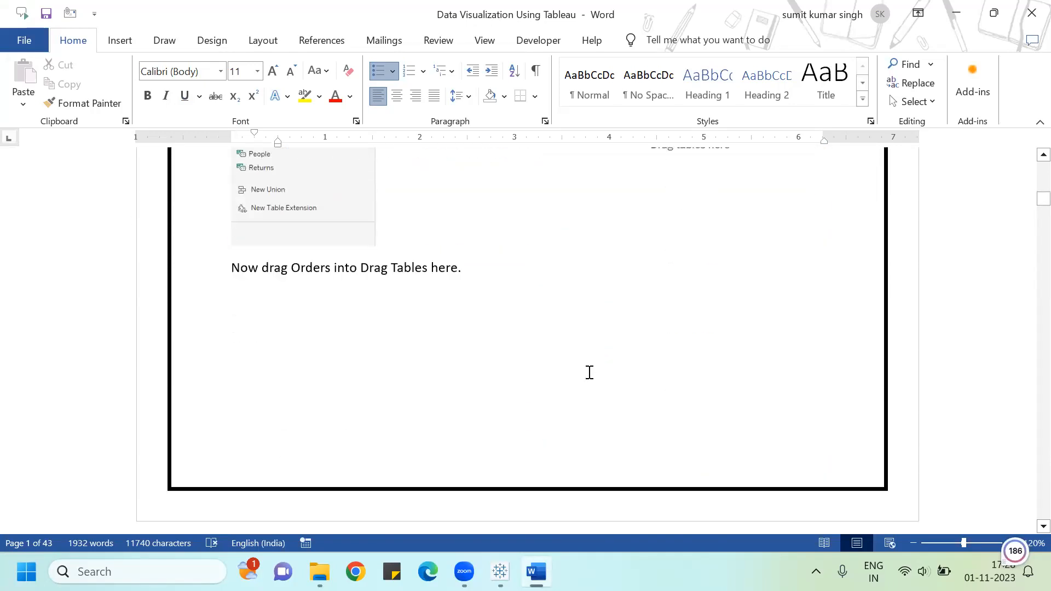
scroll(588, 374, "down", 6)
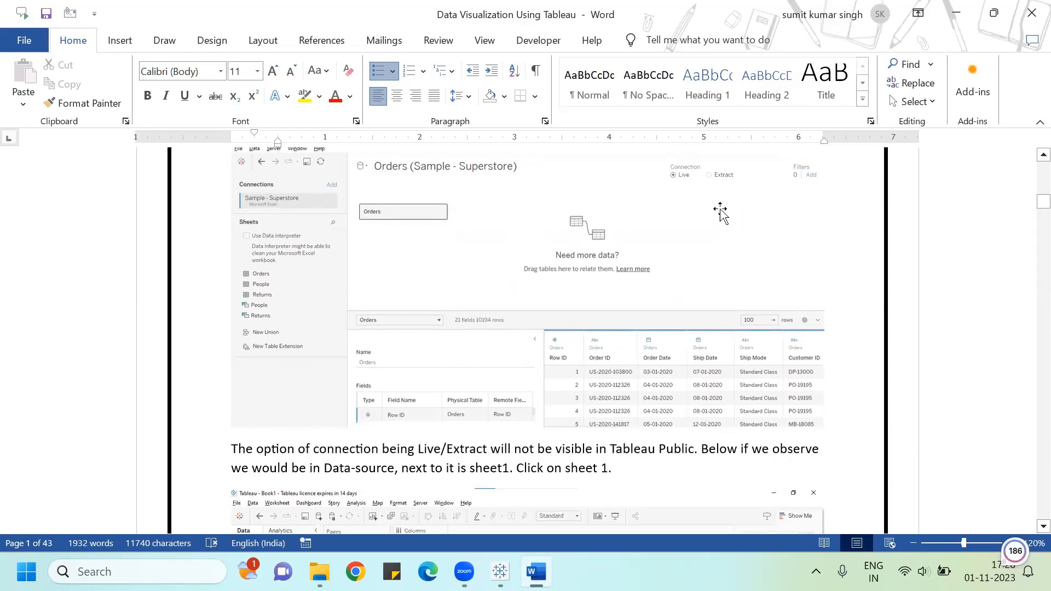
Step: Return to Tableau, view the data source, and go back to the Text Table Calculation sheet
left_click(500, 571)
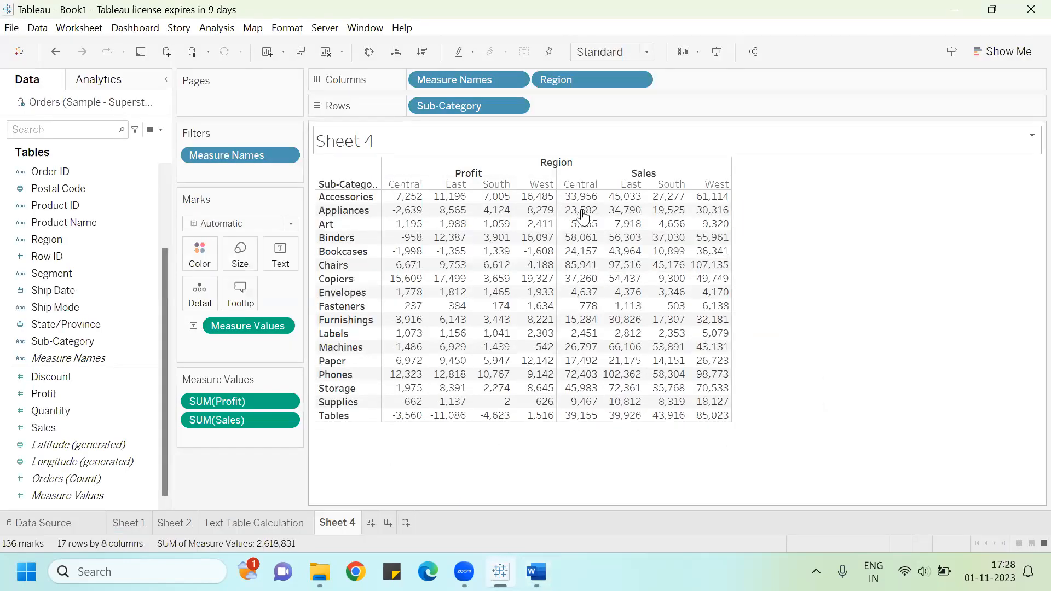
left_click(63, 523)
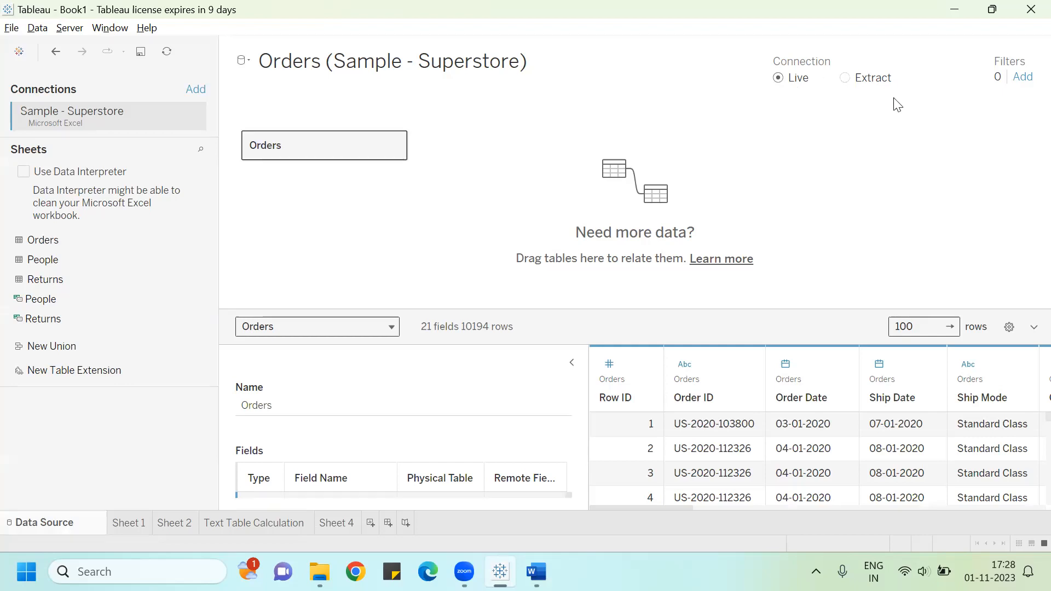
left_click(259, 524)
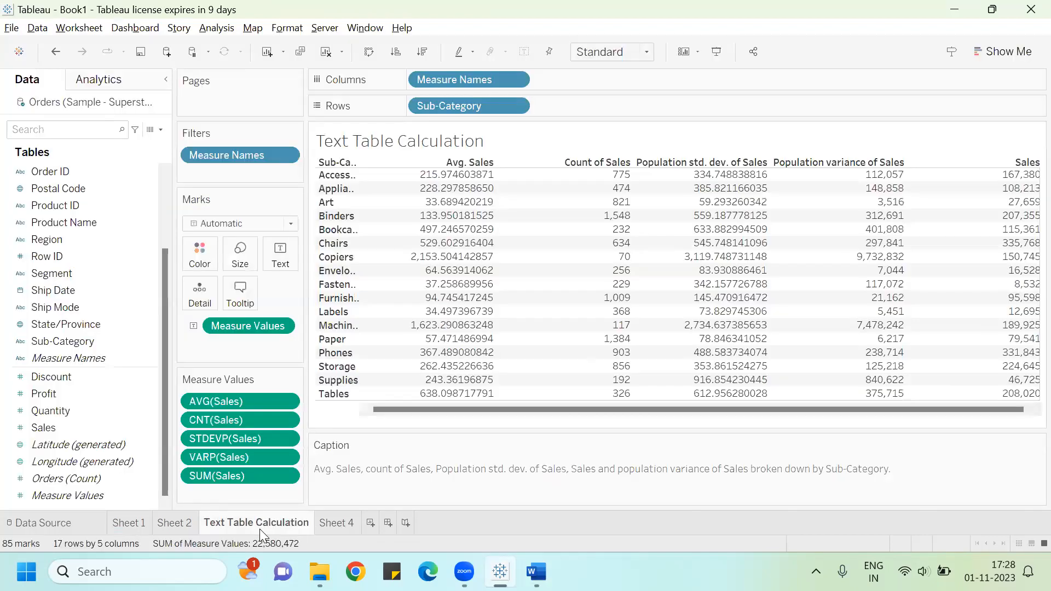
left_click(8, 30)
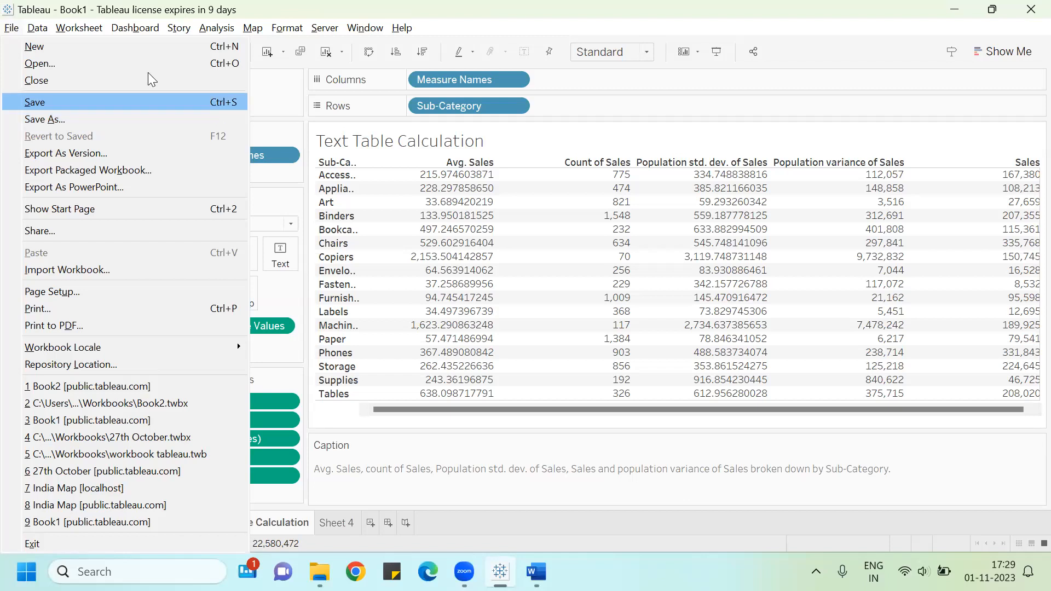
left_click(216, 28)
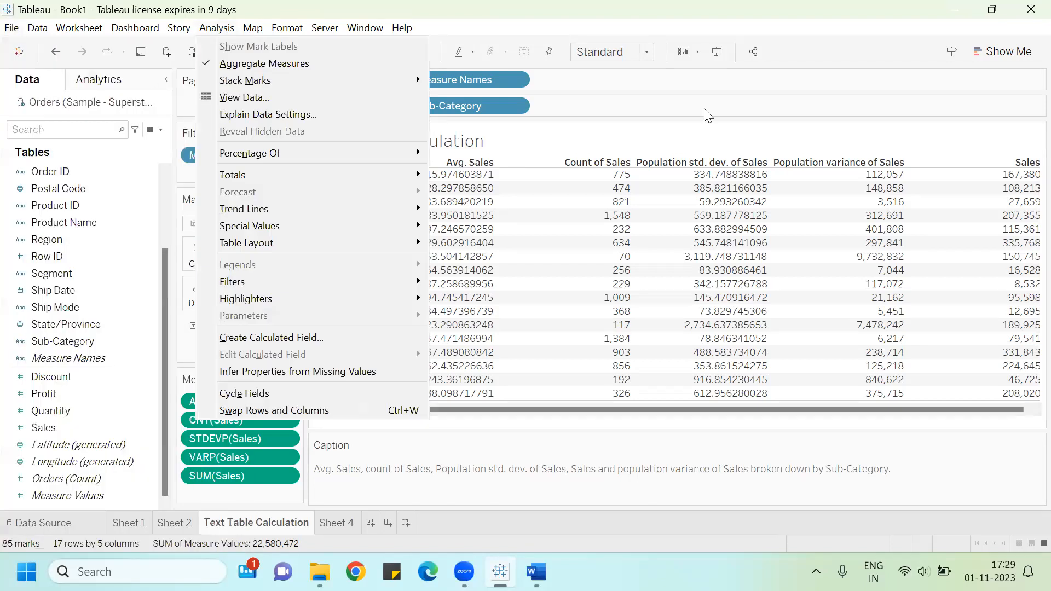
left_click(887, 84)
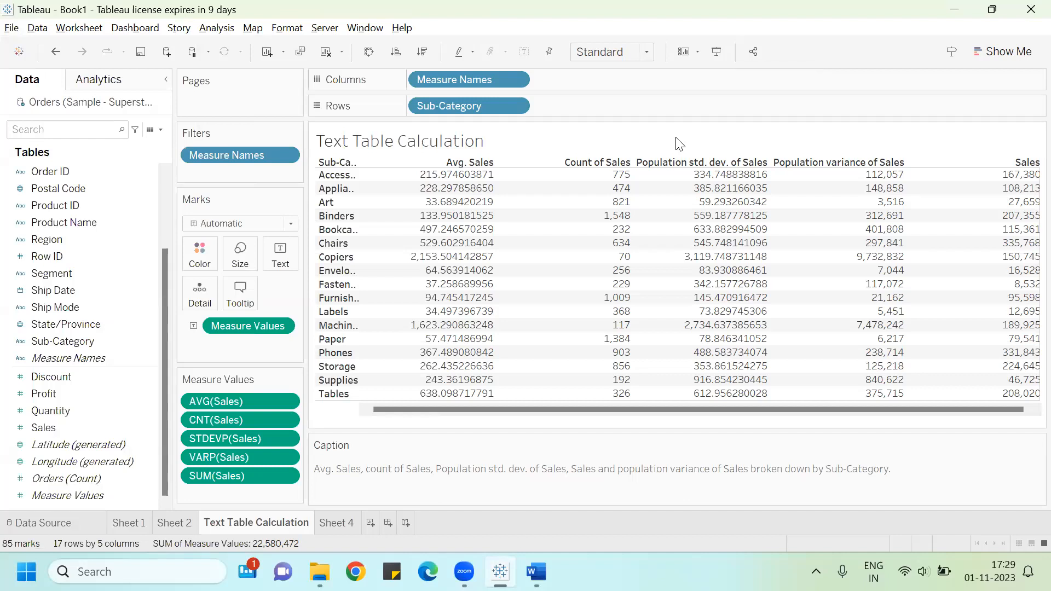
left_click(753, 52)
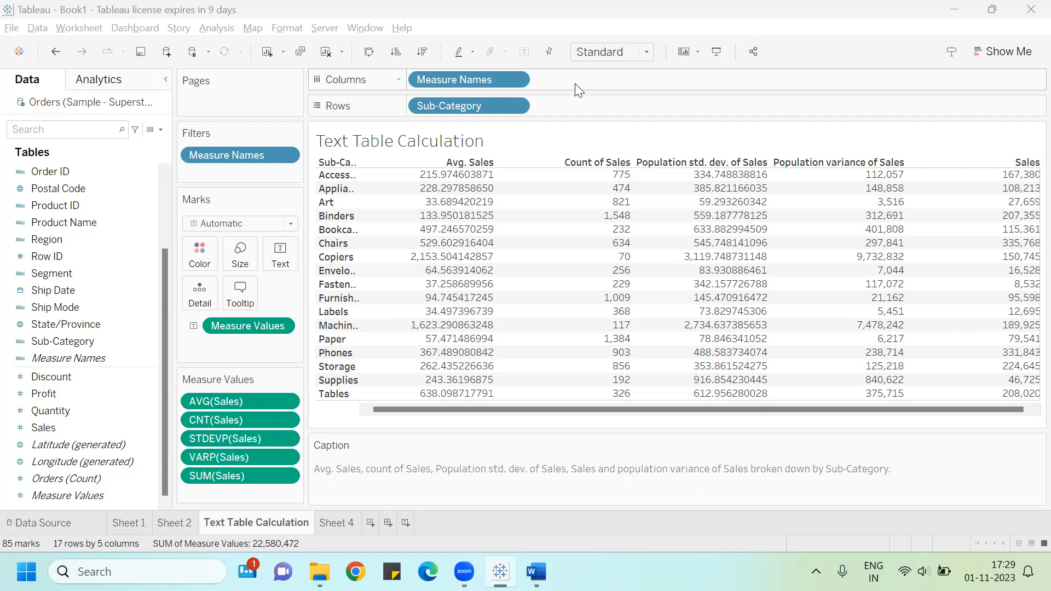
left_click(754, 50)
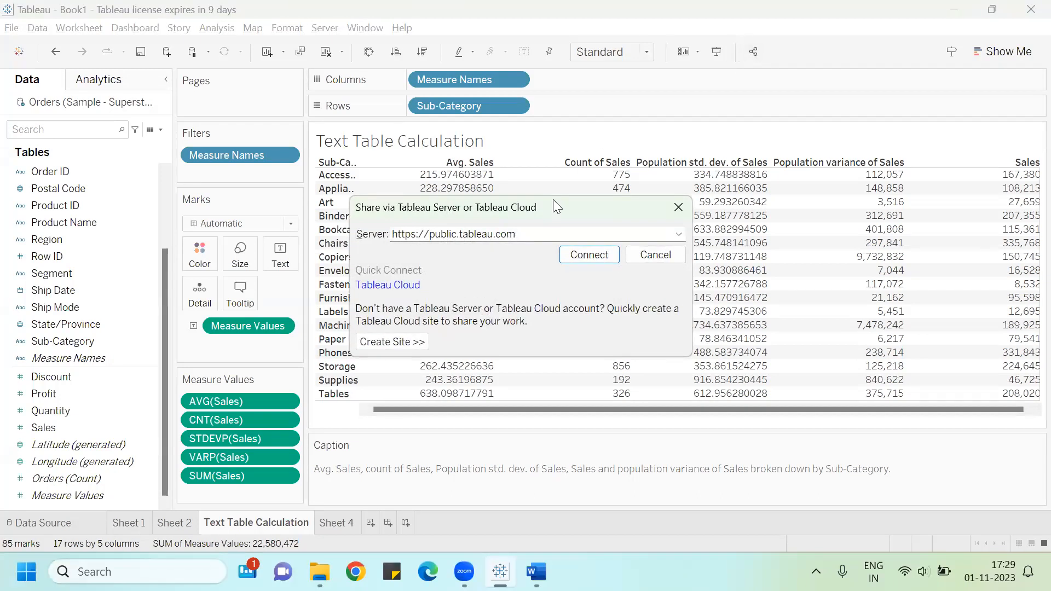
type("/s/")
left_click(677, 213)
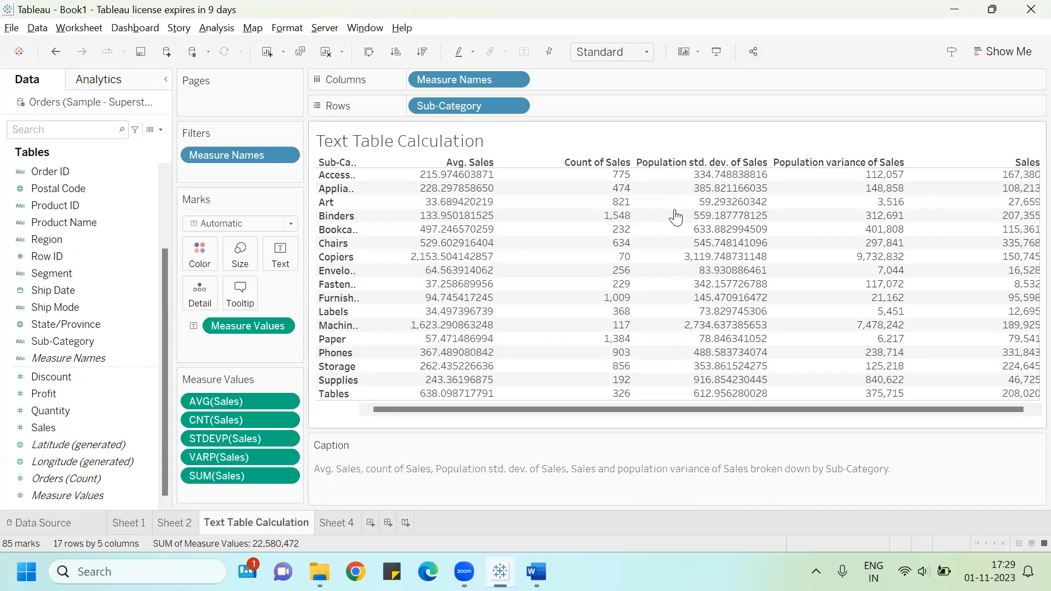
Step: Switch to the Word document and highlight the text about Dimension and Measures groups and saving in .twbx format
key("alt+Tab")
key("alt+Tab")
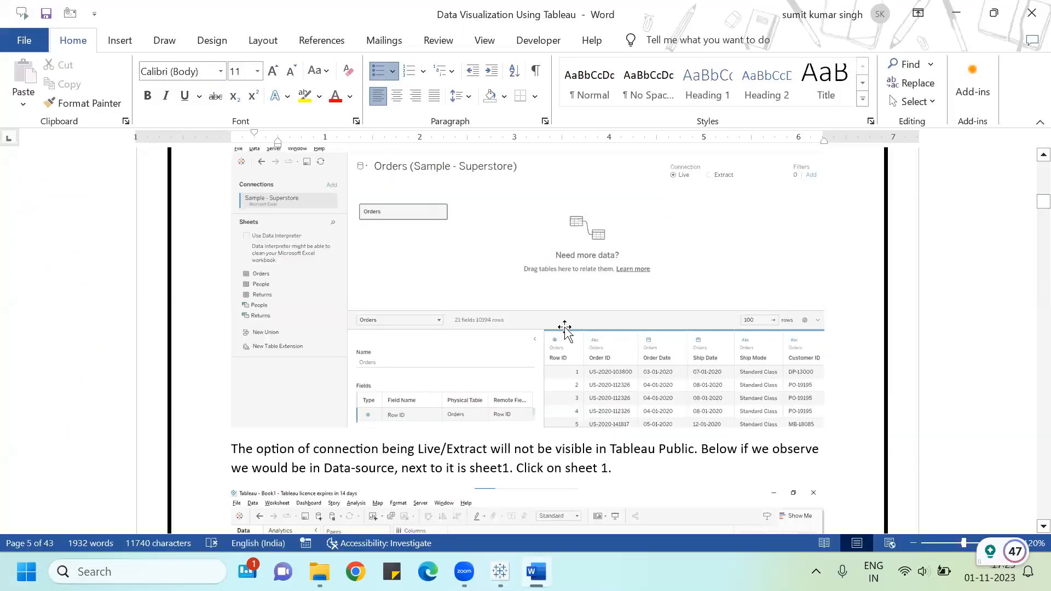
scroll(534, 387, "down", 2)
scroll(534, 386, "down", 12)
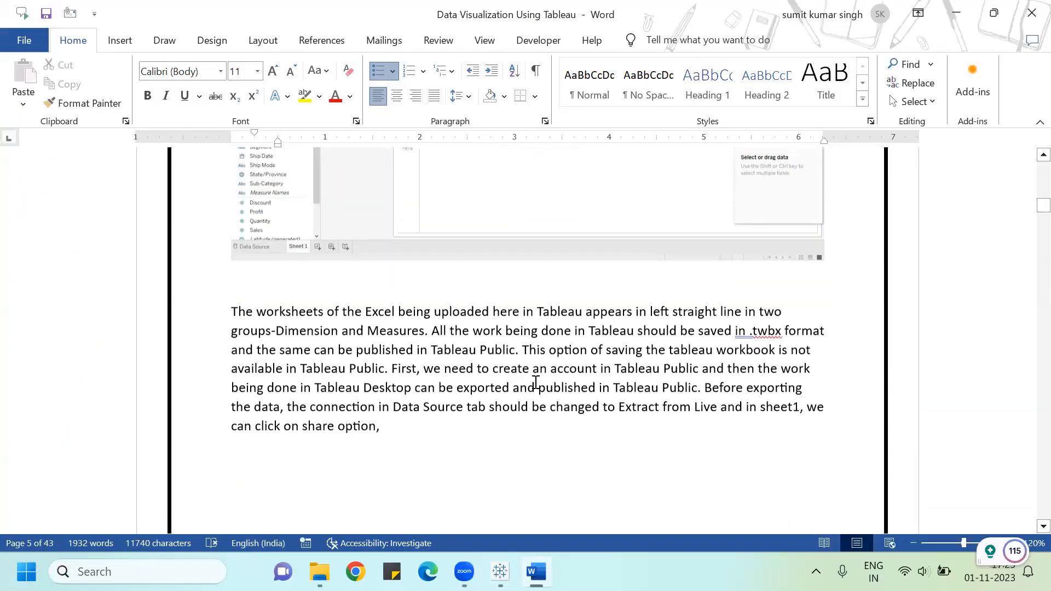
scroll(536, 382, "down", 3)
scroll(537, 379, "up", 5)
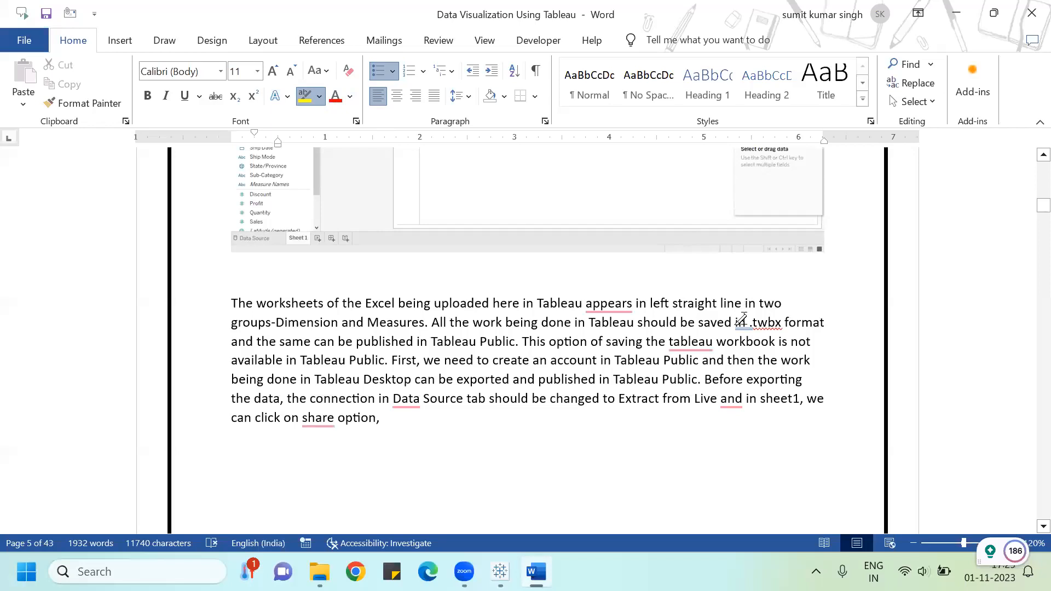
left_click_drag(749, 313, 783, 324)
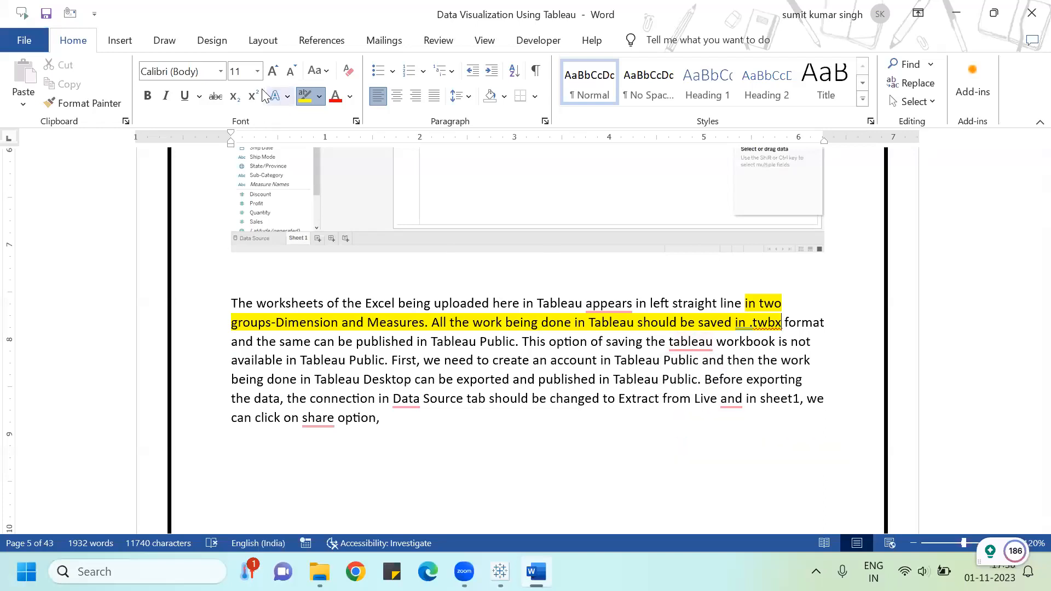
left_click(273, 71)
Step: Accept the suggestion to capitalize 'tableau' as Tableau in the paragraph
mouse_move(690, 342)
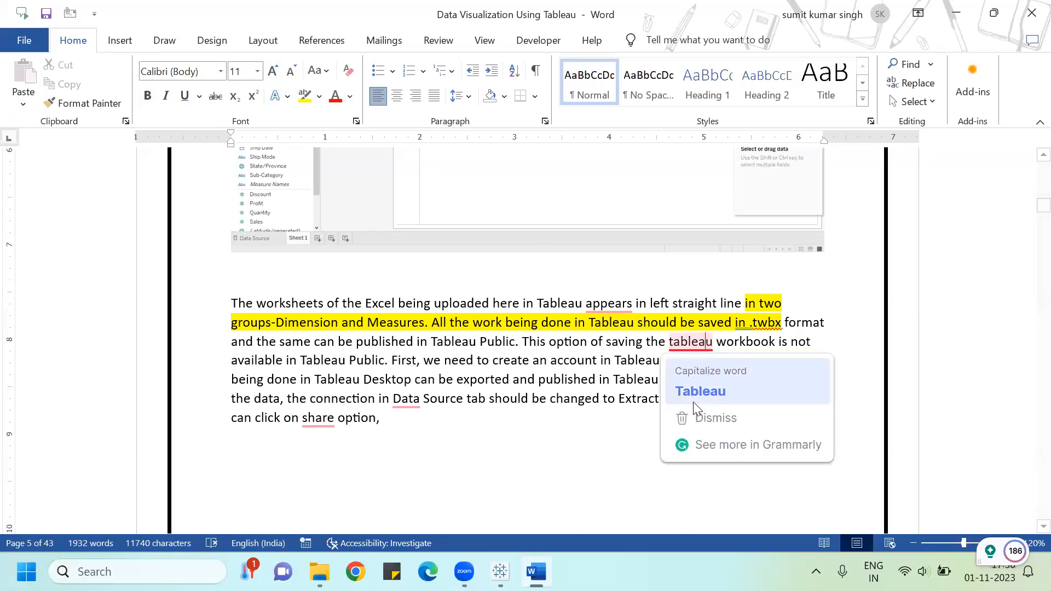
left_click(706, 392)
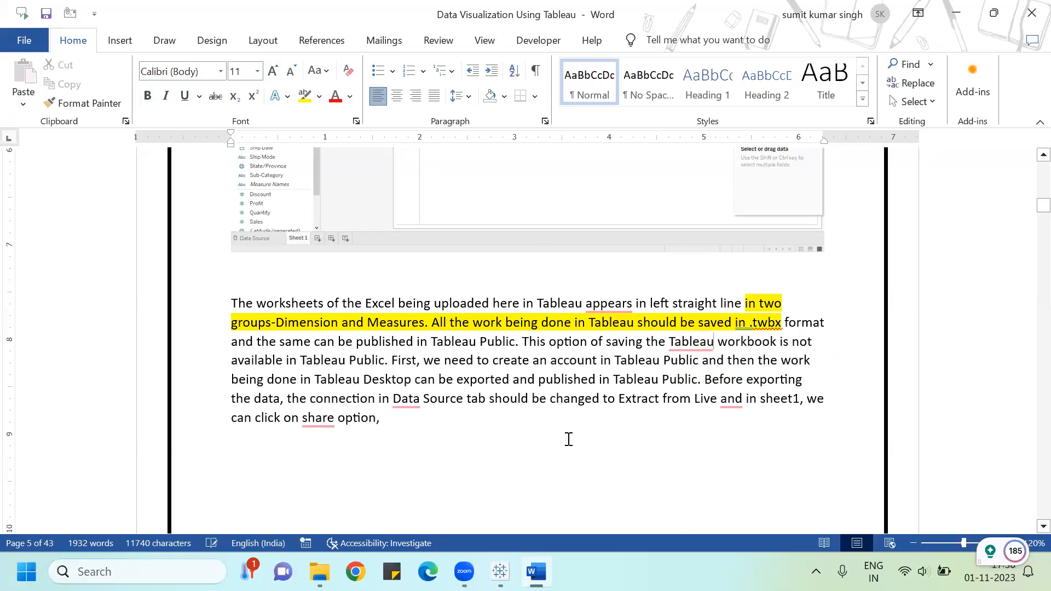
Step: Scroll through the document's instructions on publishing and the Data Extract Required message
scroll(569, 432, "down", 6)
scroll(568, 424, "down", 3)
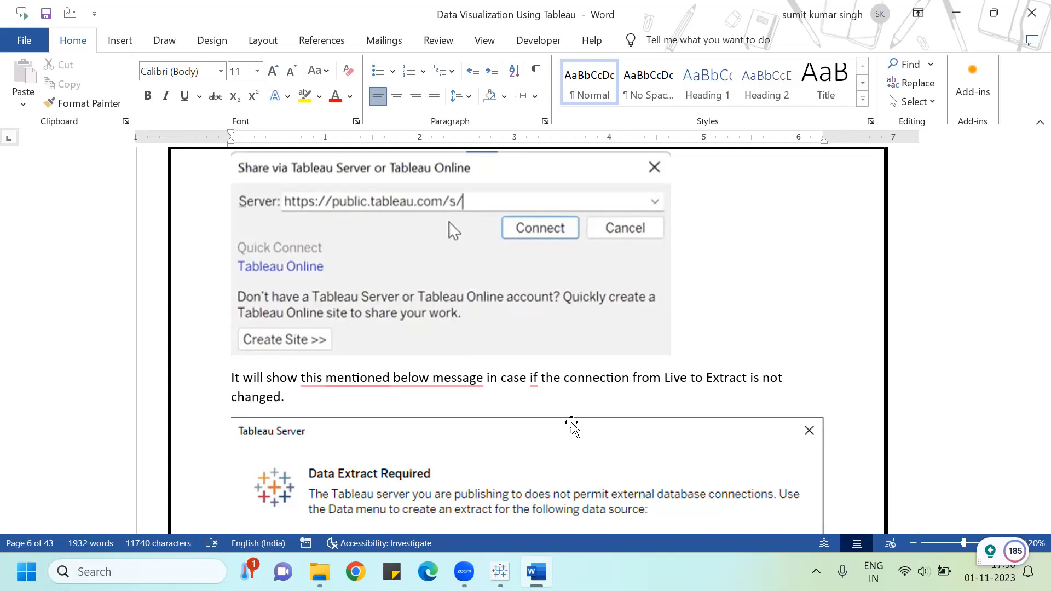
scroll(571, 424, "down", 3)
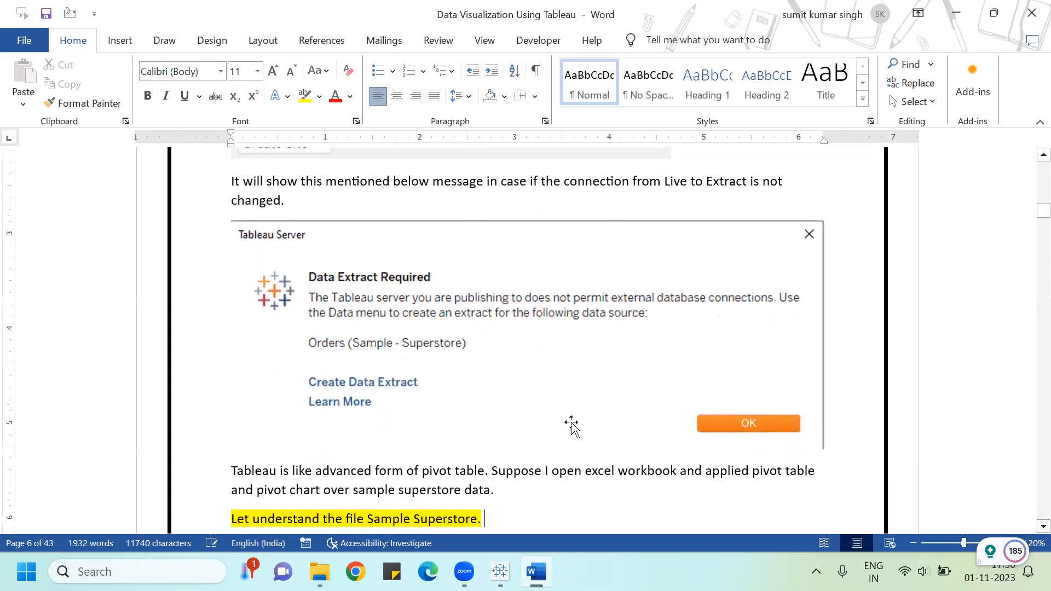
left_click(570, 424)
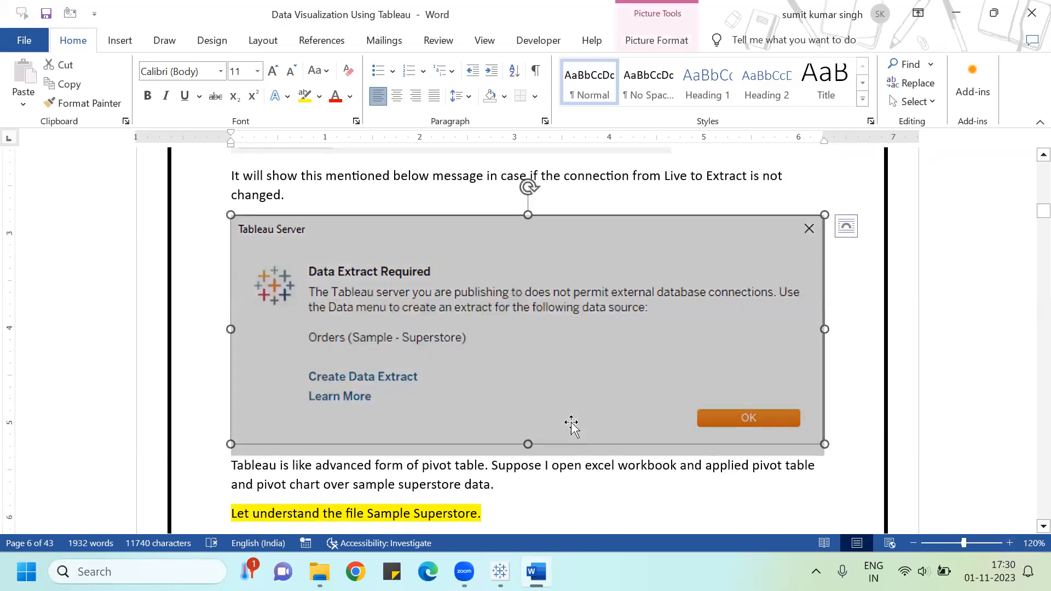
key("Down")
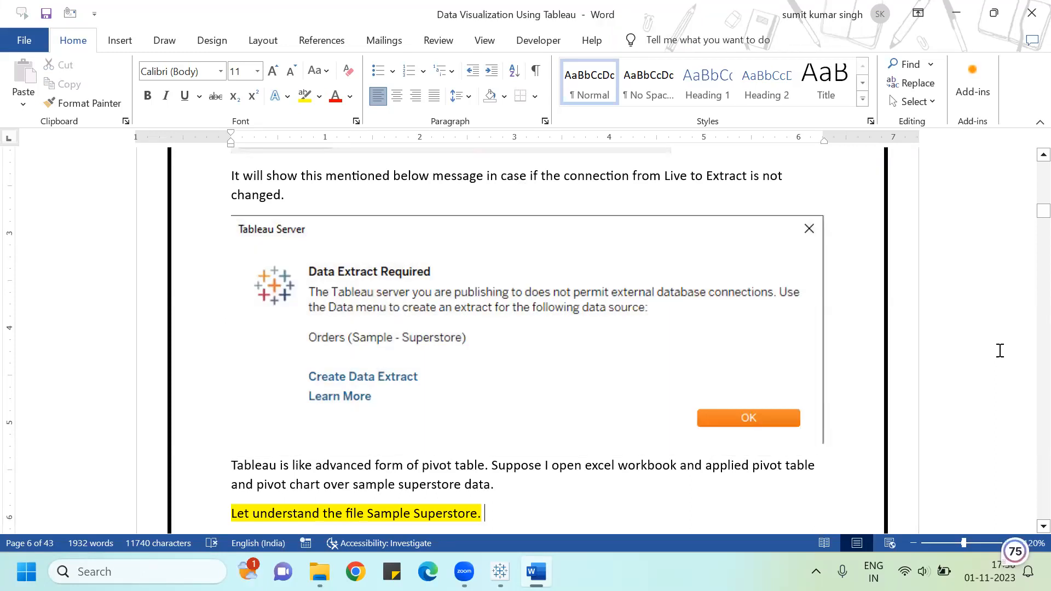
left_click(975, 441)
key("Down")
scroll(1025, 529, "down", 6)
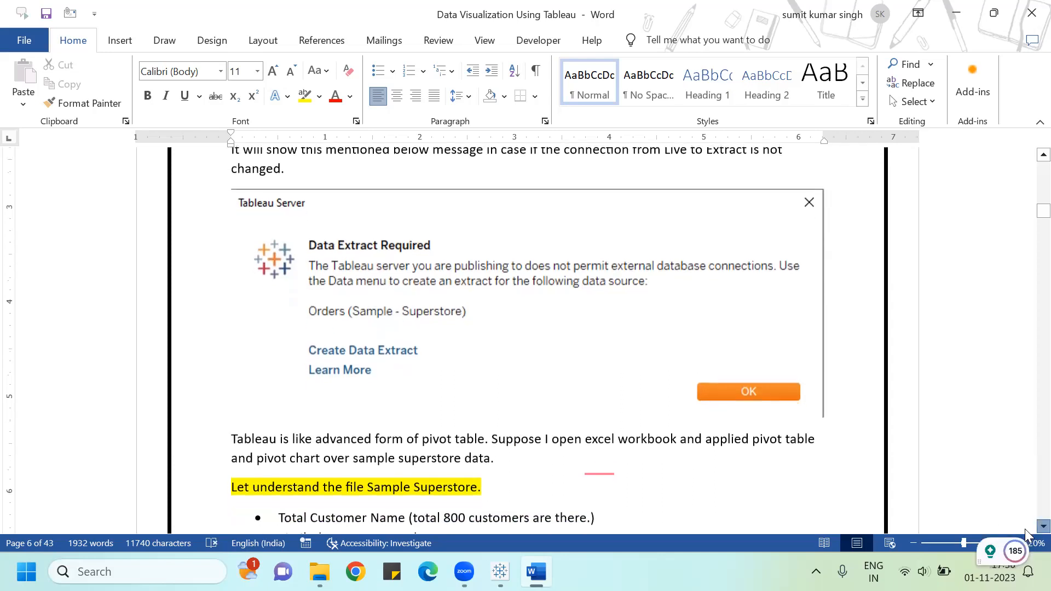
scroll(1025, 529, "down", 3)
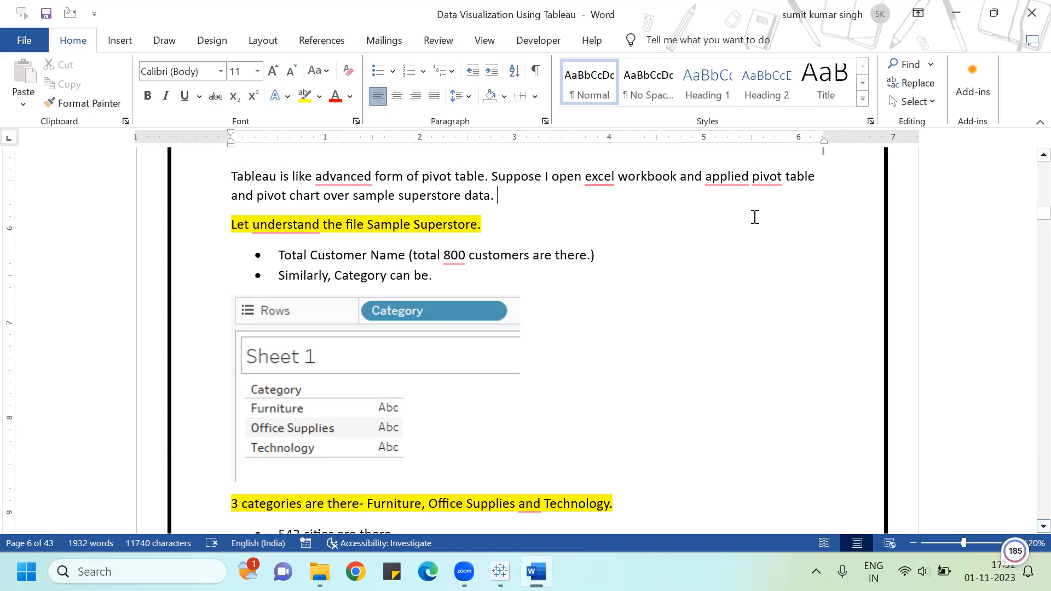
Step: Accept grammar suggestions adding 'an excel', 'an advanced', 'a pivot table' and 'of 800' in the text
mouse_move(611, 175)
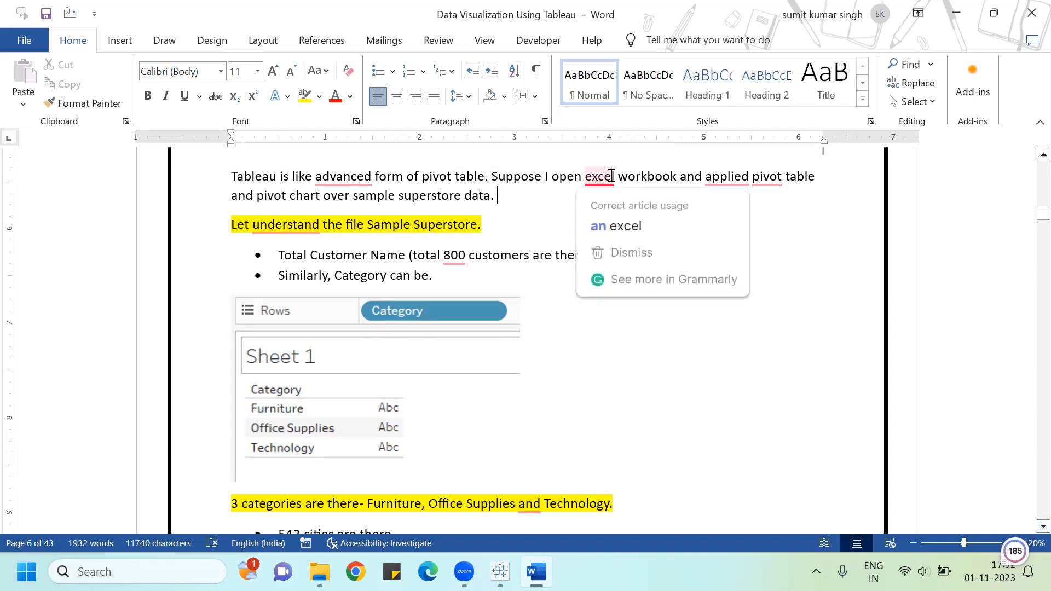
left_click(617, 226)
mouse_move(329, 173)
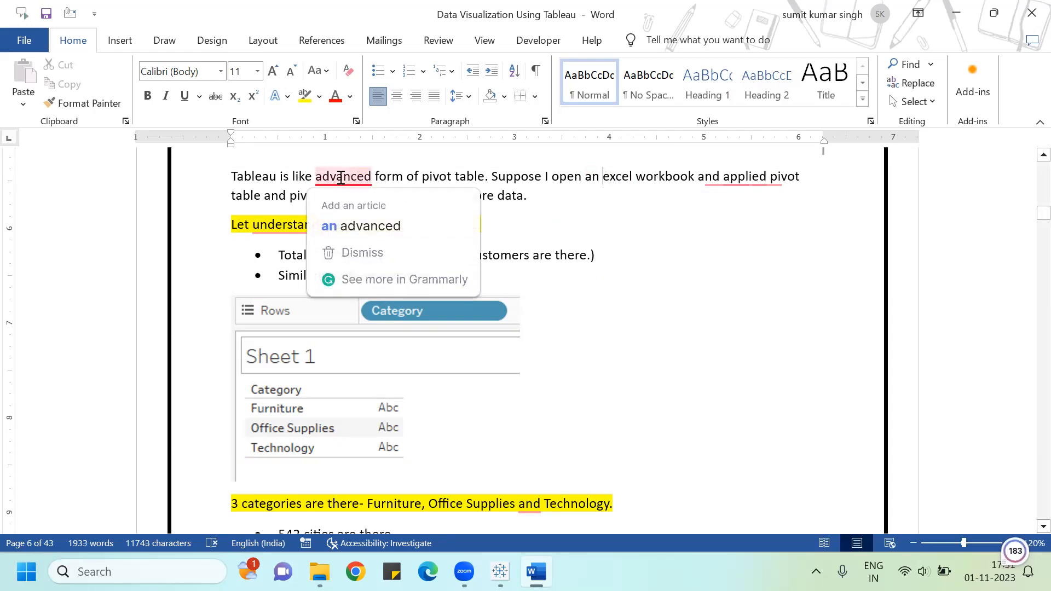
left_click(350, 225)
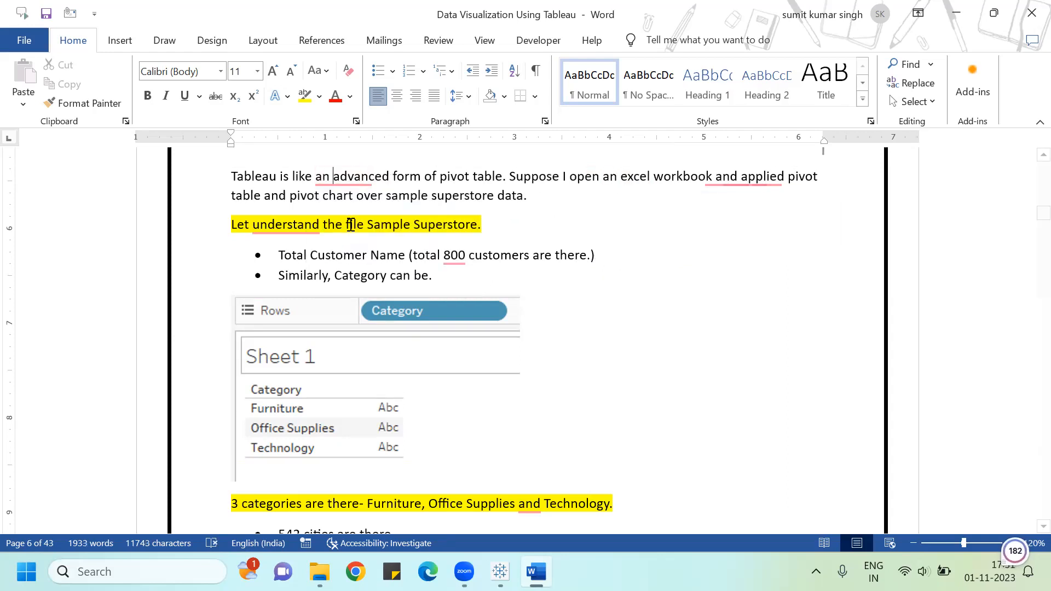
left_click(756, 179)
left_click(774, 224)
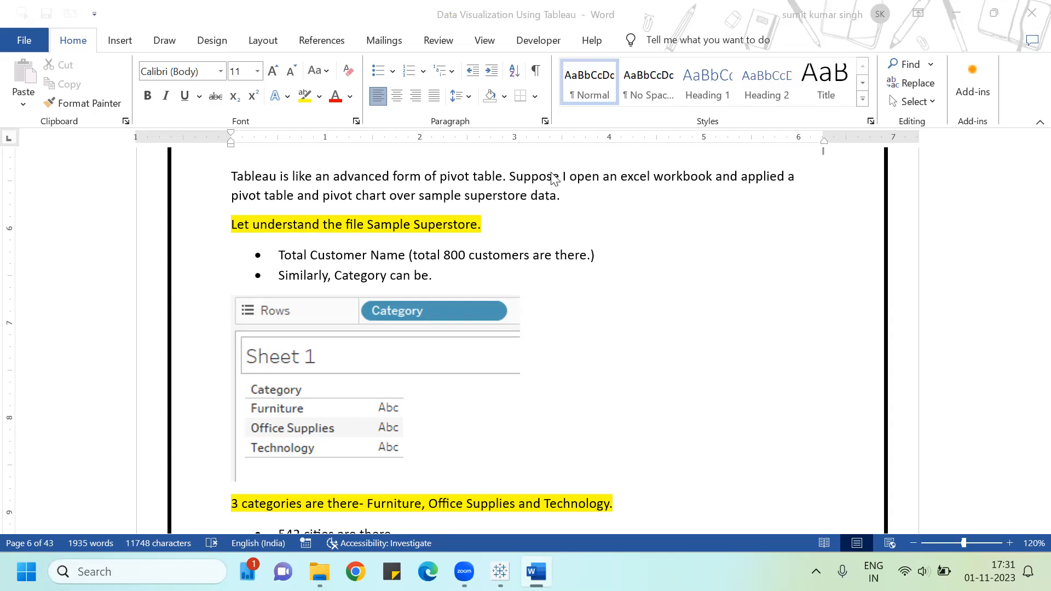
left_click(563, 201)
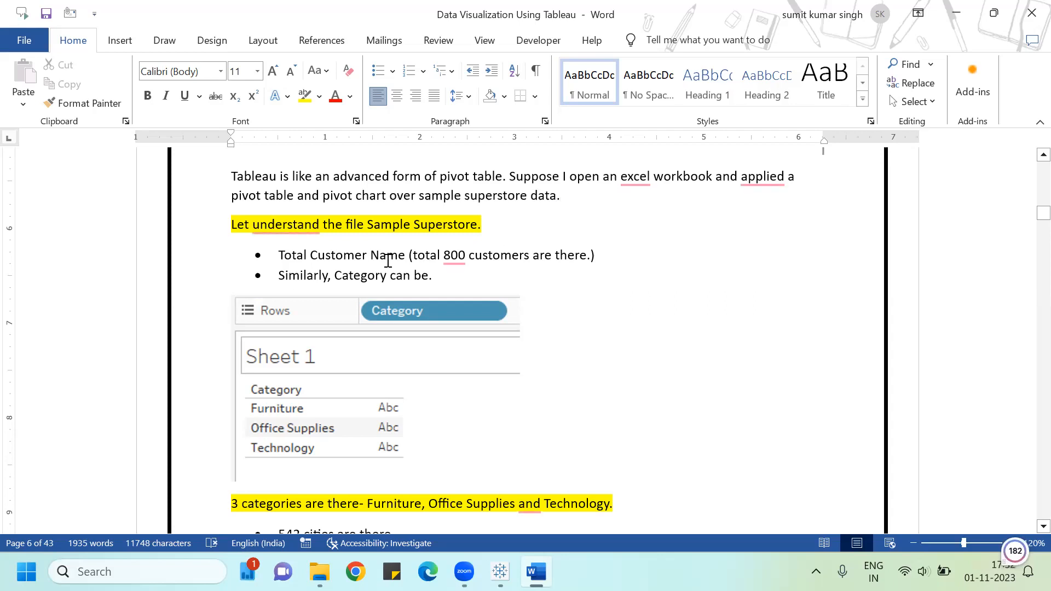
left_click(454, 263)
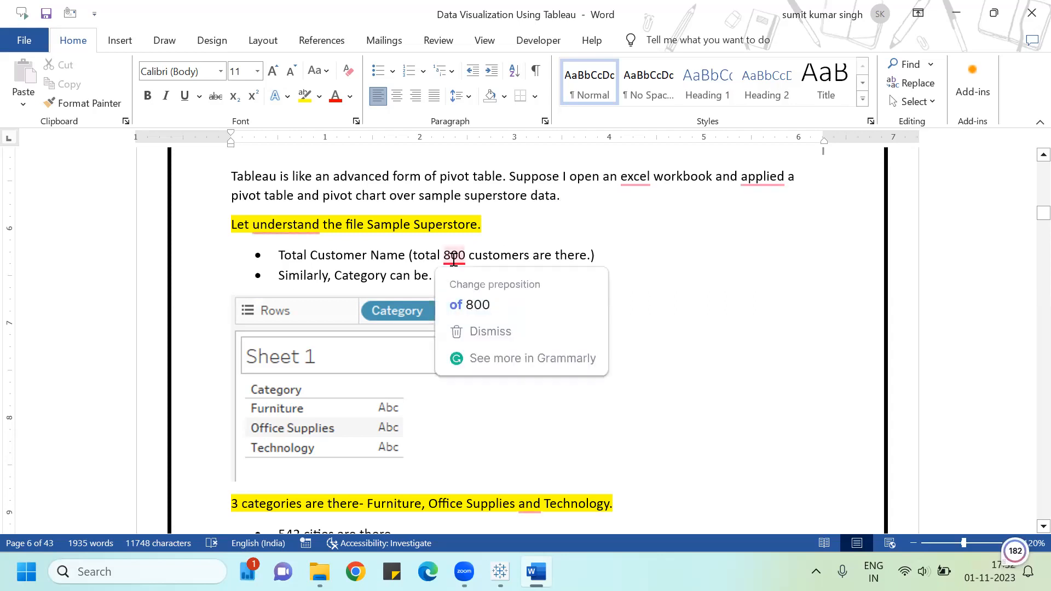
left_click(474, 304)
Step: Scroll through the document's data summary bullets and sales-by-sub-category and region chart examples
scroll(594, 265, "down", 3)
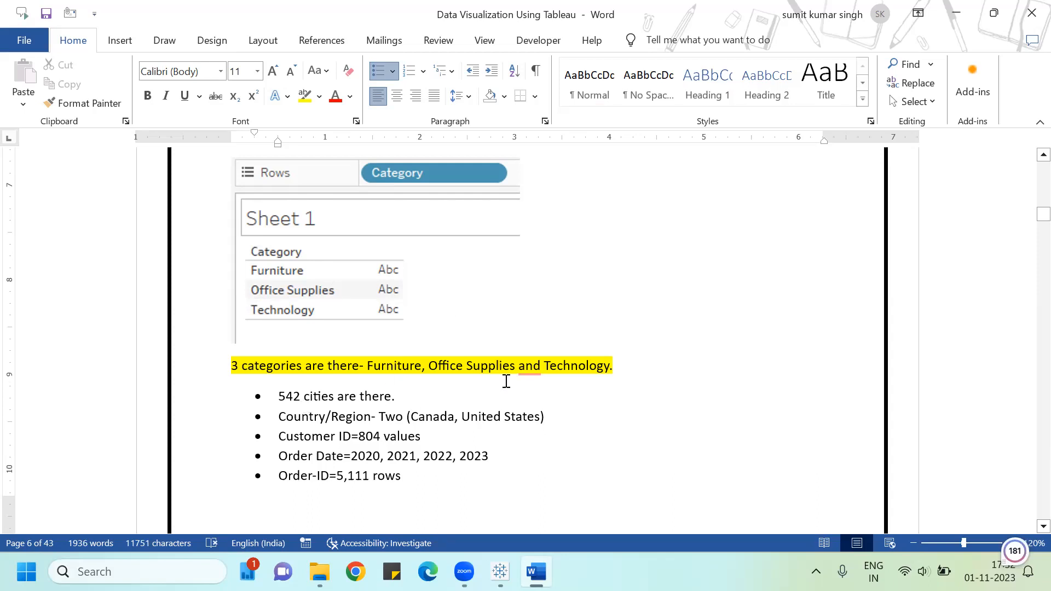
scroll(547, 360, "down", 3)
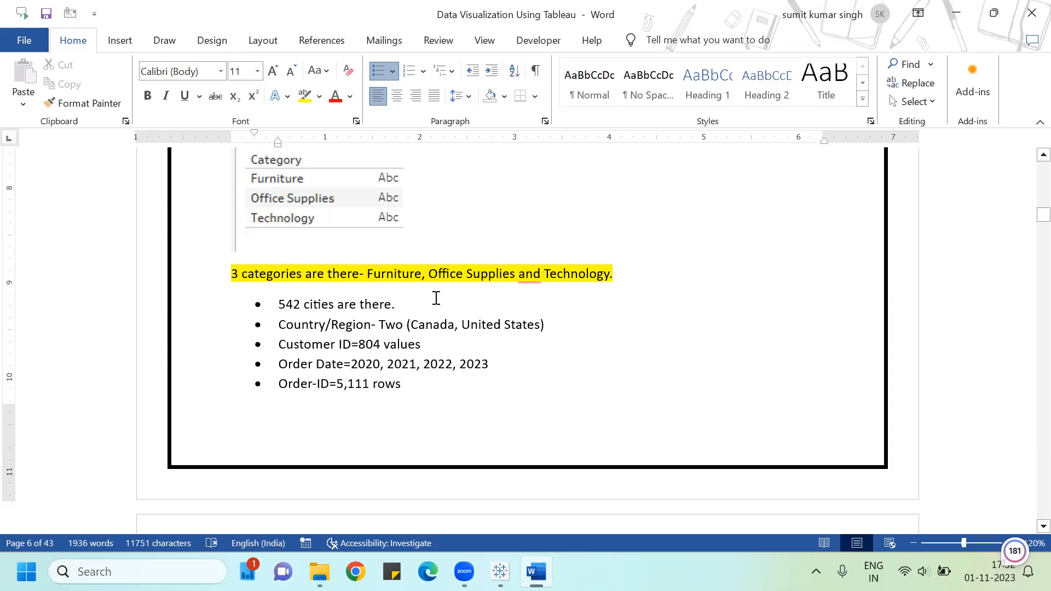
scroll(436, 299, "down", 3)
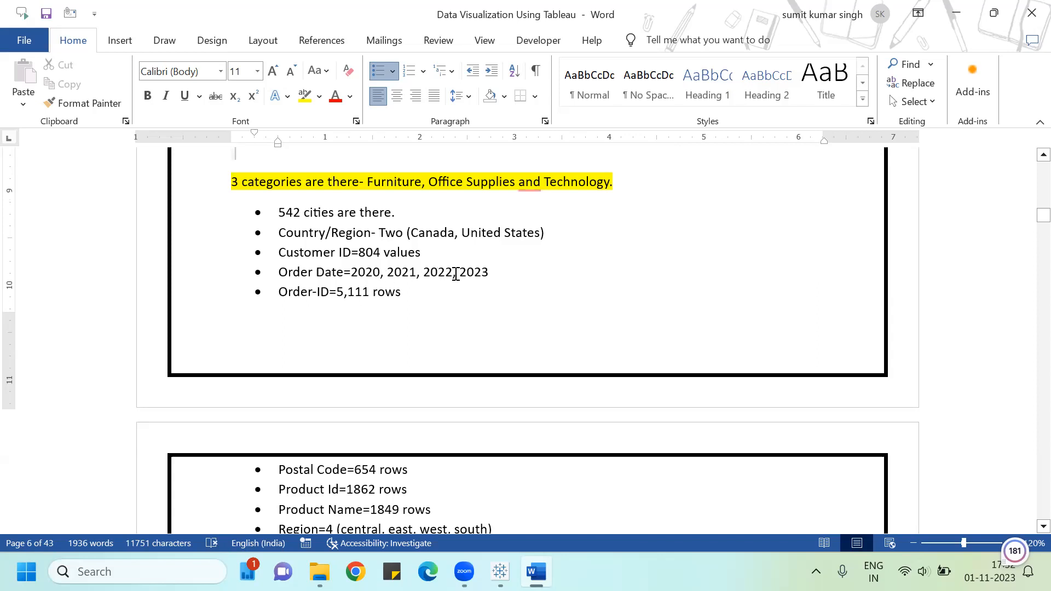
scroll(537, 269, "down", 6)
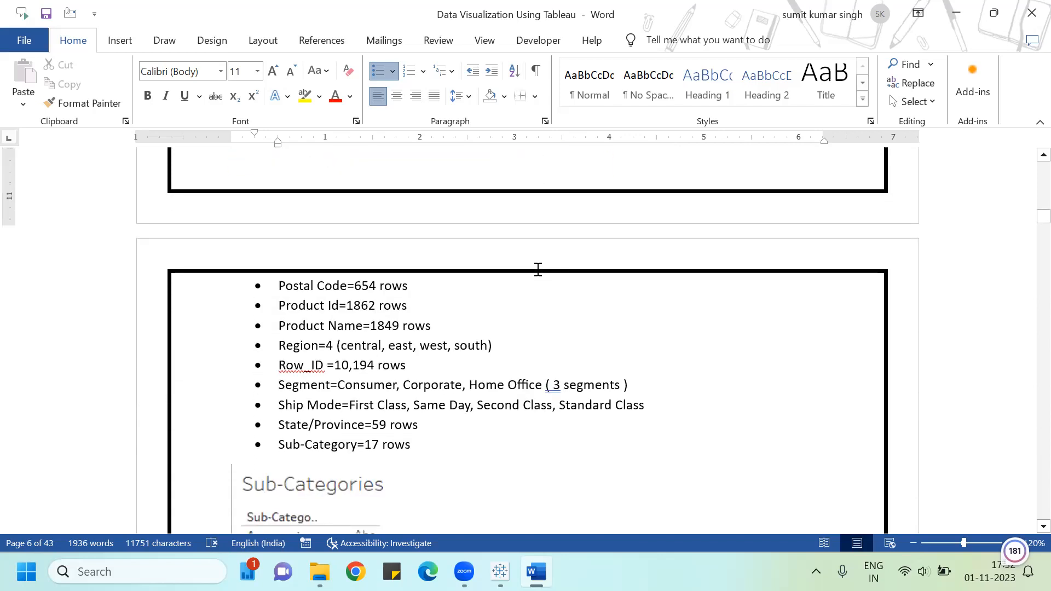
scroll(538, 269, "down", 2)
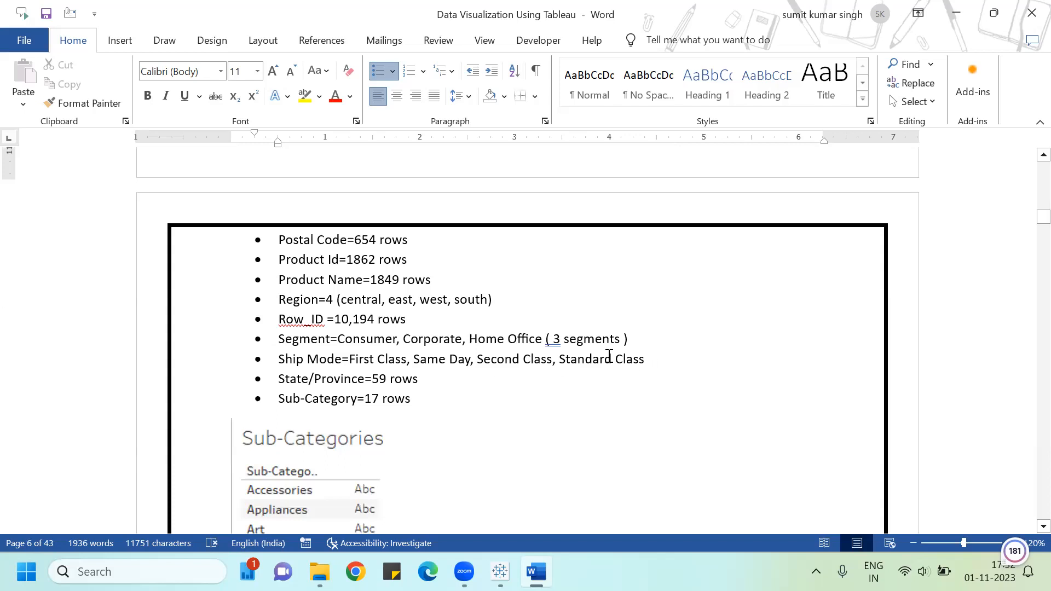
scroll(604, 354, "down", 5)
scroll(604, 355, "down", 9)
scroll(603, 352, "down", 5)
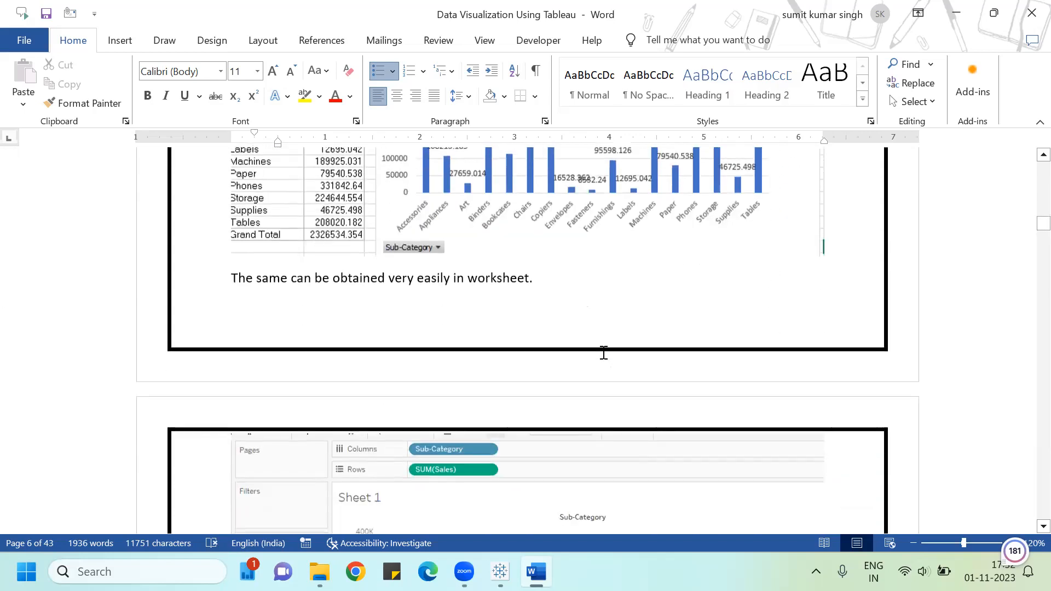
scroll(603, 352, "up", 3)
scroll(547, 295, "down", 1)
scroll(585, 281, "down", 10)
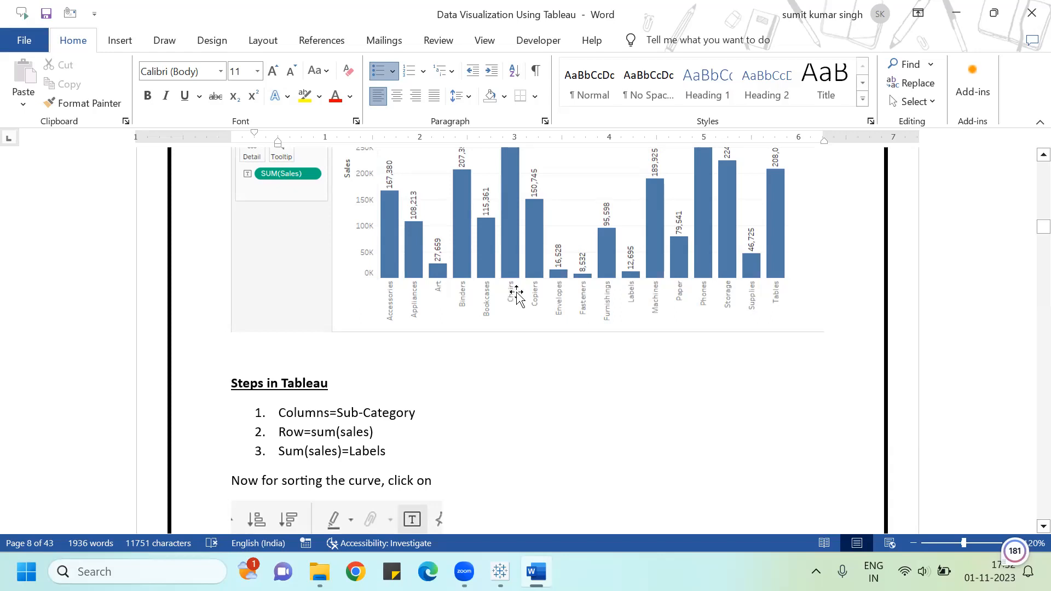
scroll(506, 296, "down", 10)
scroll(520, 291, "down", 14)
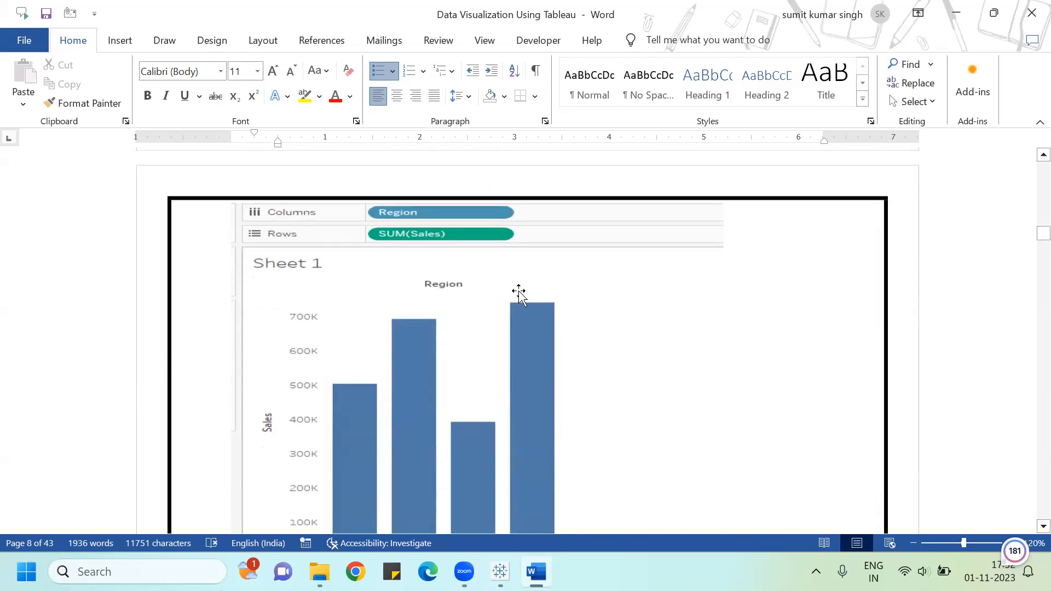
scroll(519, 294, "up", 4)
scroll(519, 294, "down", 10)
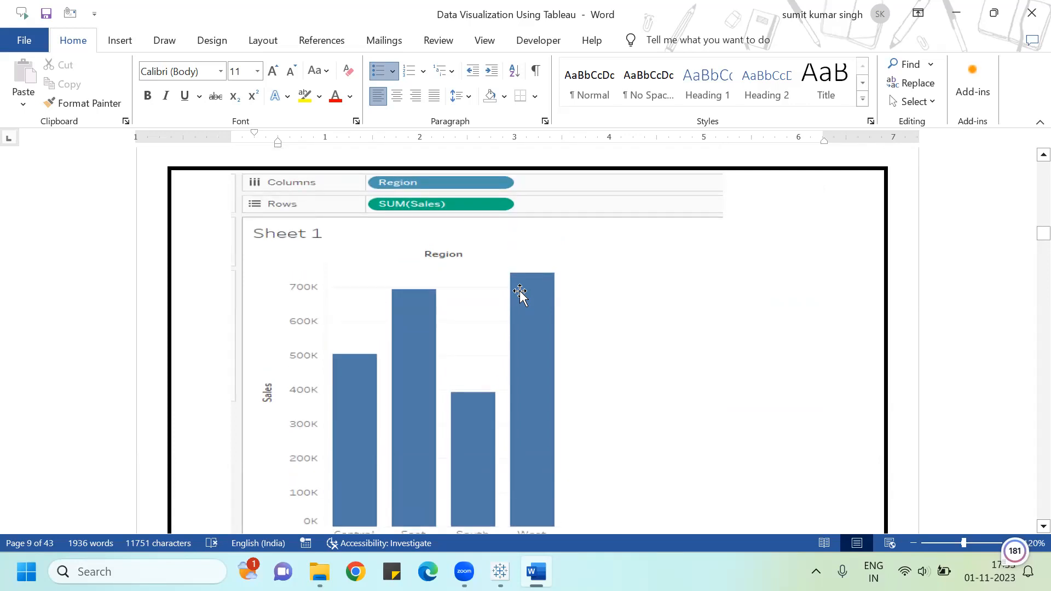
Step: Return to Tableau and create a new worksheet
key("alt+Tab")
key("alt+Tab")
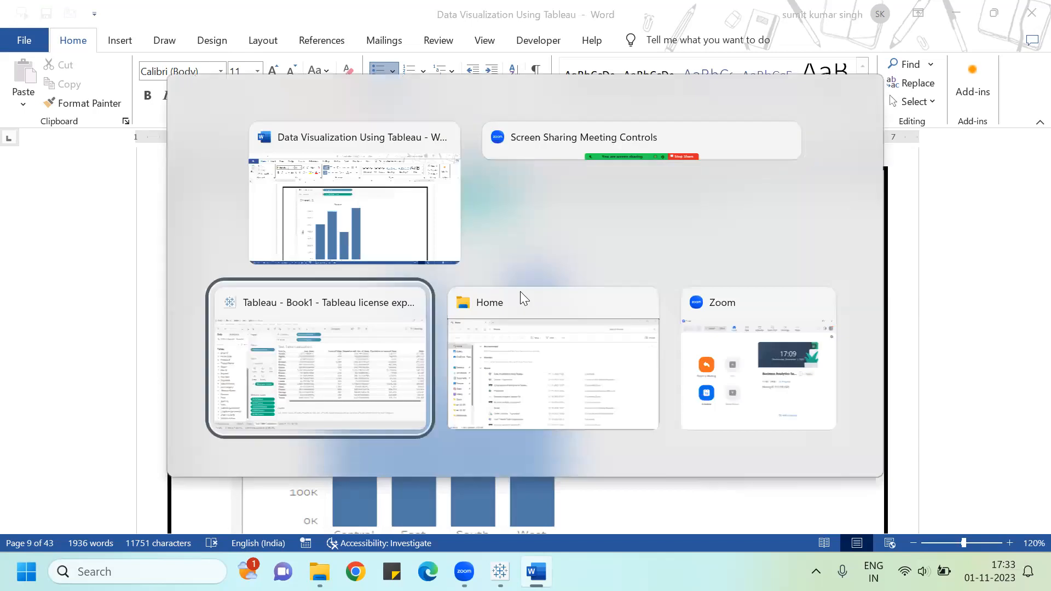
left_click(337, 524)
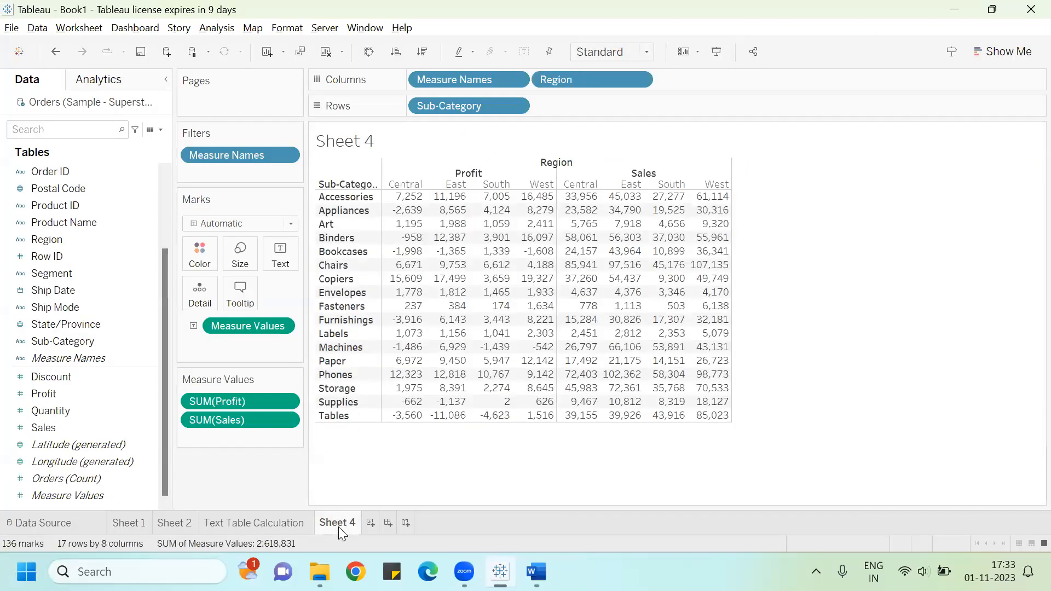
left_click(370, 523)
left_click(66, 274)
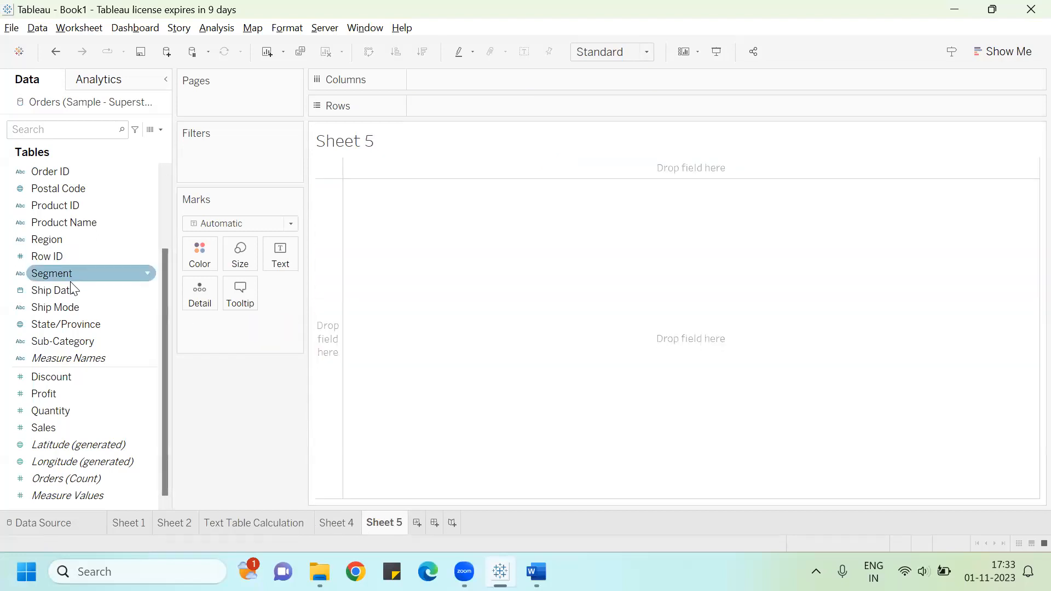
Step: Build a bar chart of SUM(Sales) by Segment and label the bars with sales values
left_click_drag(70, 273, 457, 86)
left_click(70, 428)
left_click_drag(70, 427, 473, 105)
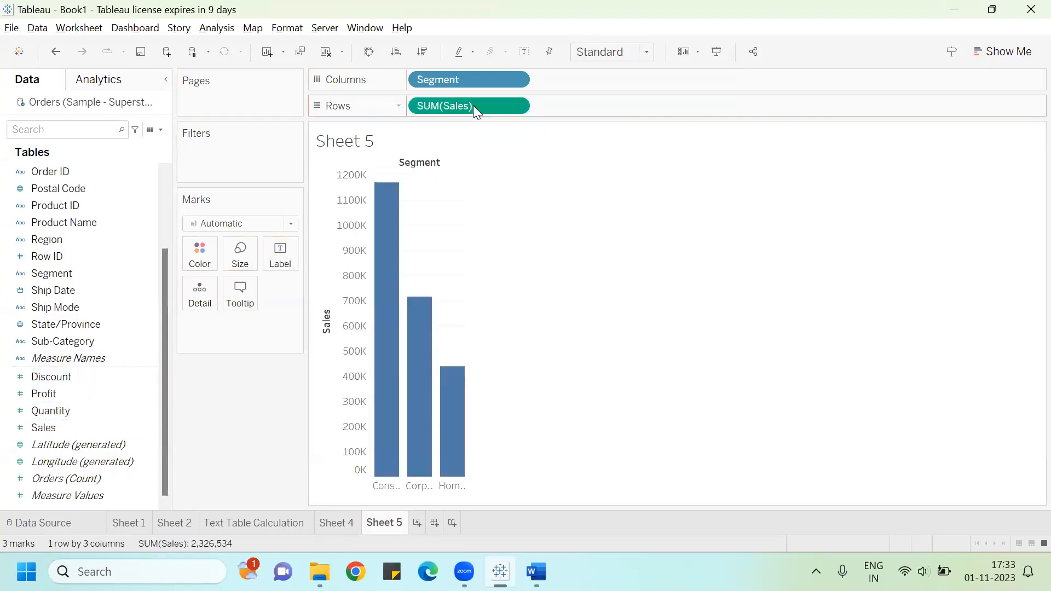
left_click_drag(67, 428, 279, 246)
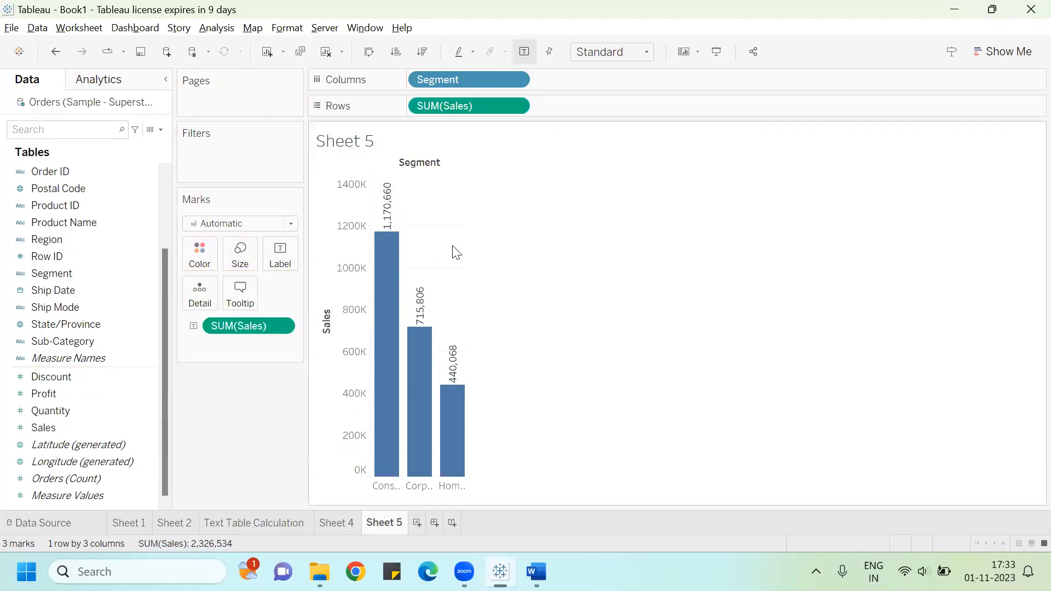
Step: Review the document's region-wise sales bar and line chart examples
left_click(381, 310)
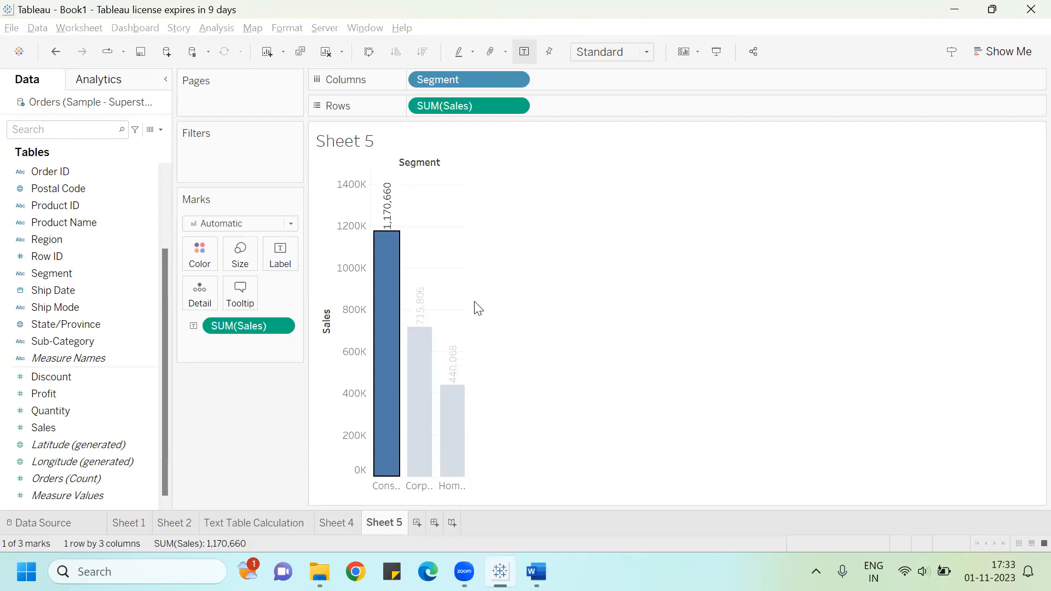
key("alt+Tab")
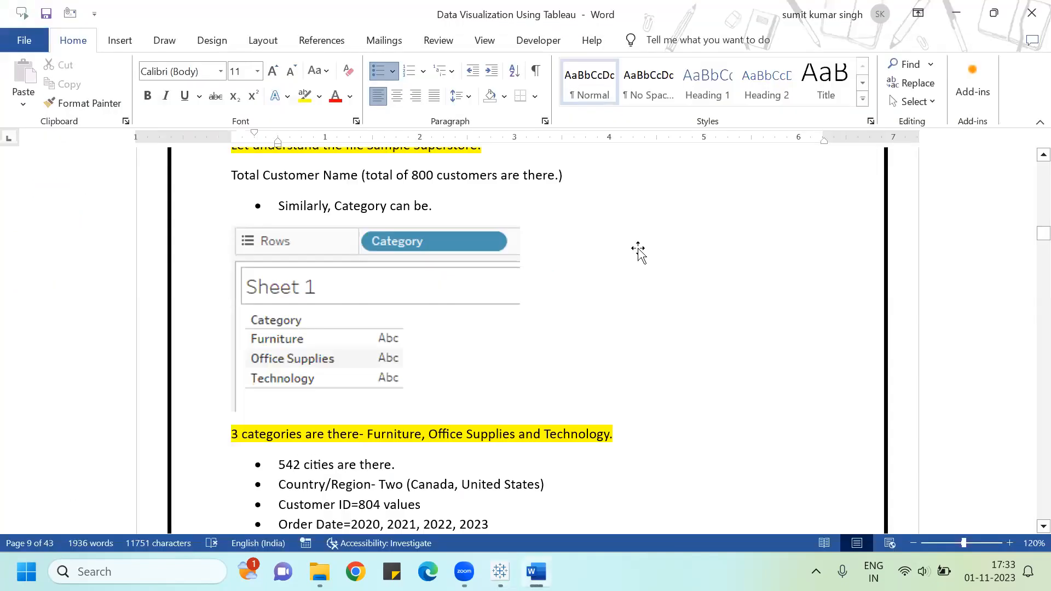
scroll(669, 277, "down", 5)
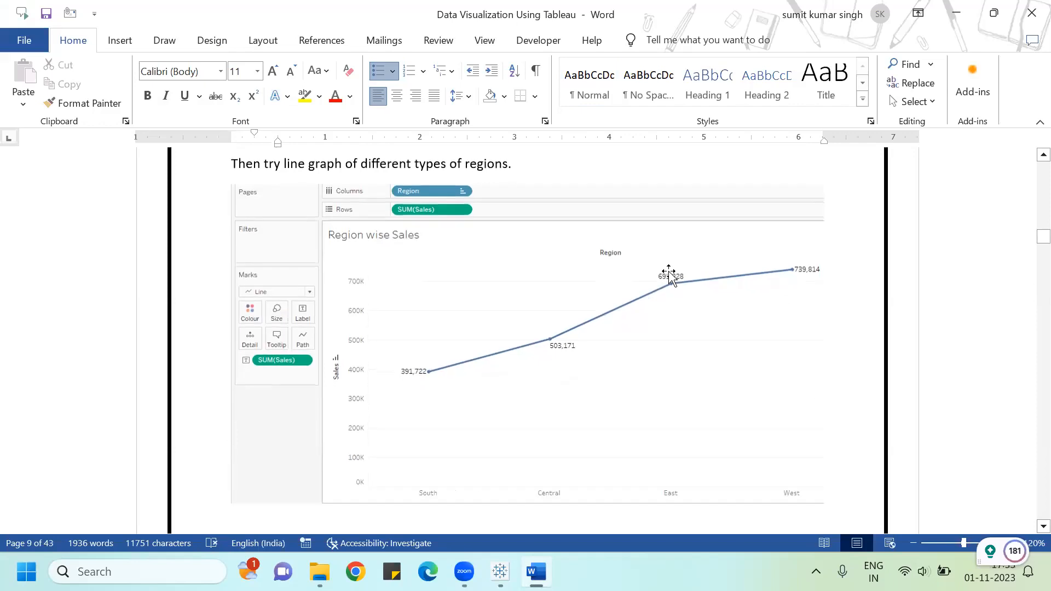
scroll(669, 274, "up", 7)
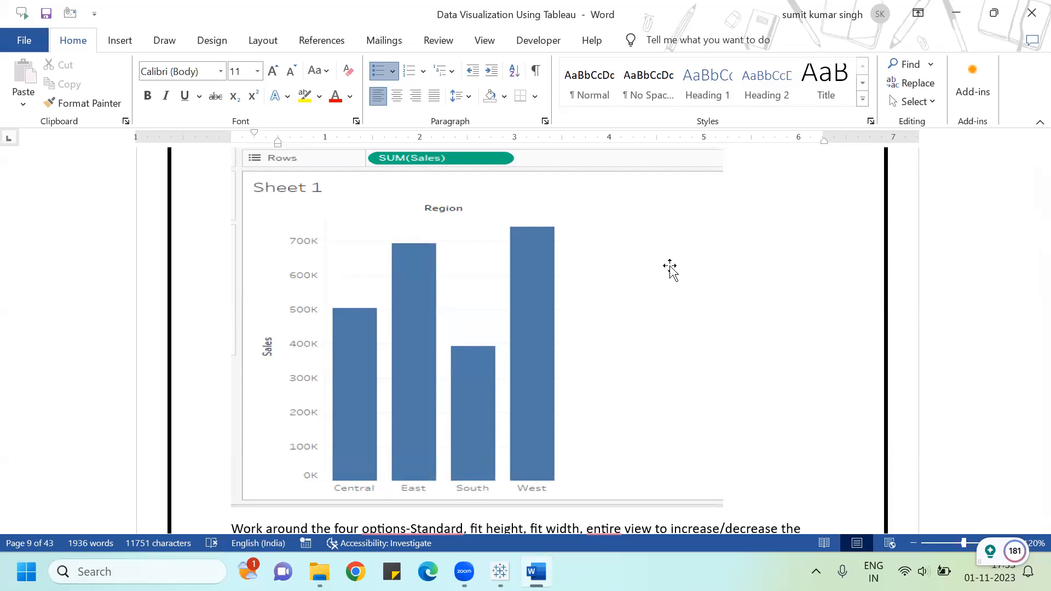
scroll(670, 269, "down", 7)
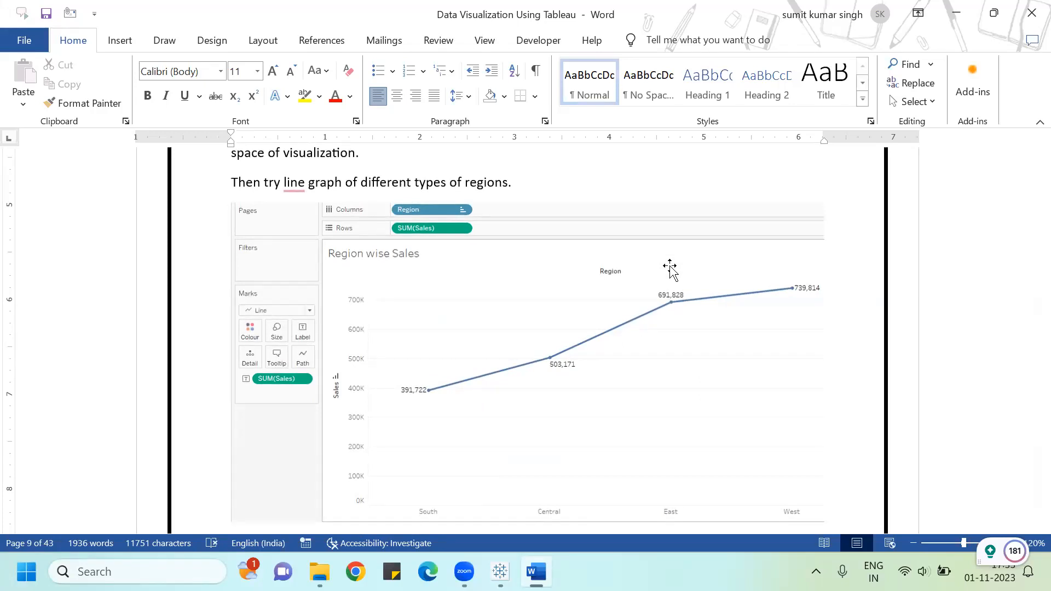
key("alt+Tab")
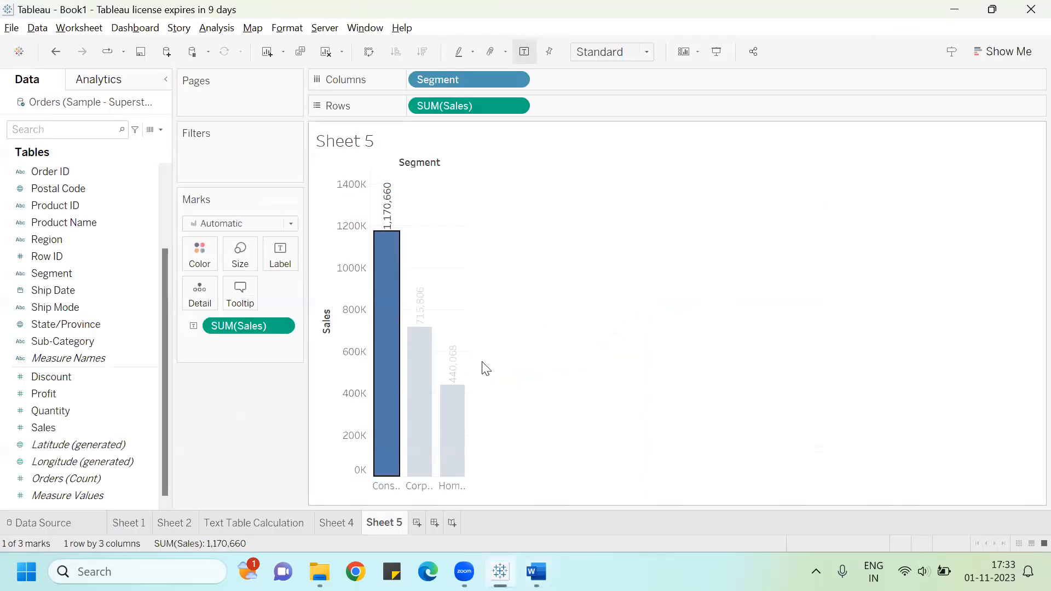
key("Escape")
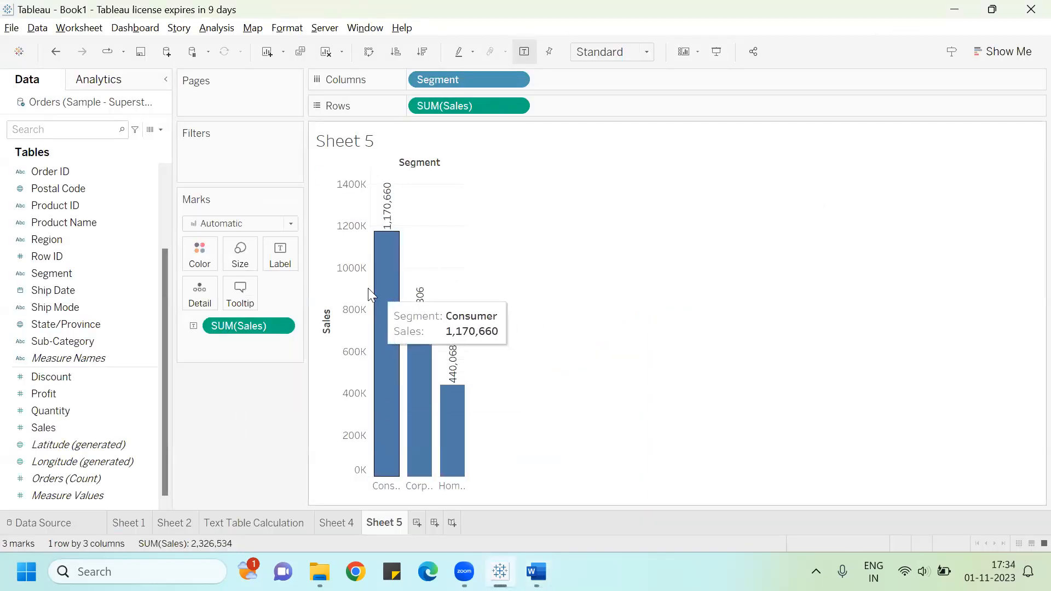
Step: Switch the marks to Line and sort the segments by sales in descending order
left_click(291, 225)
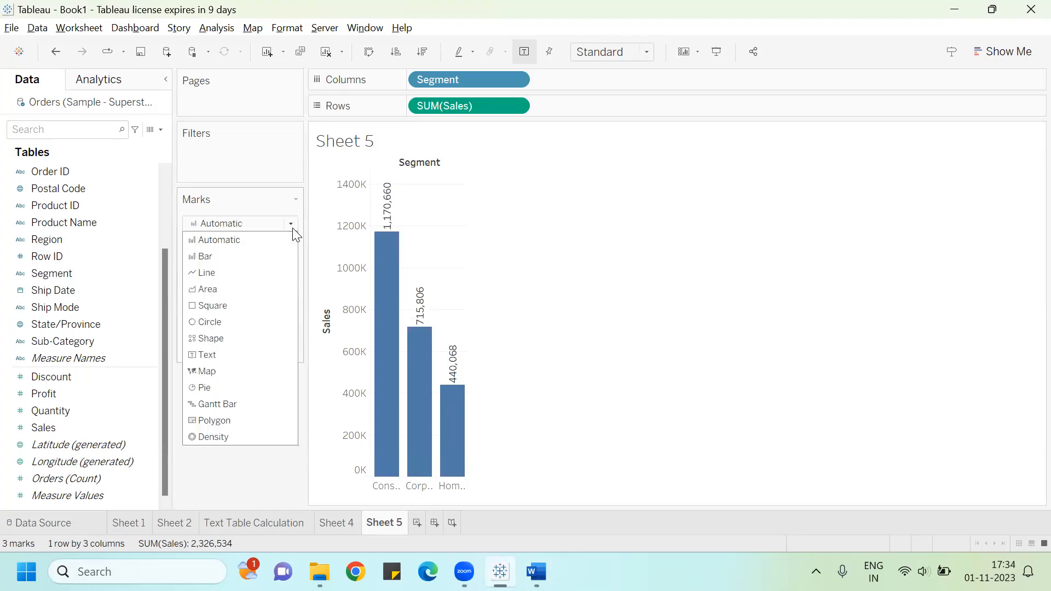
left_click(225, 274)
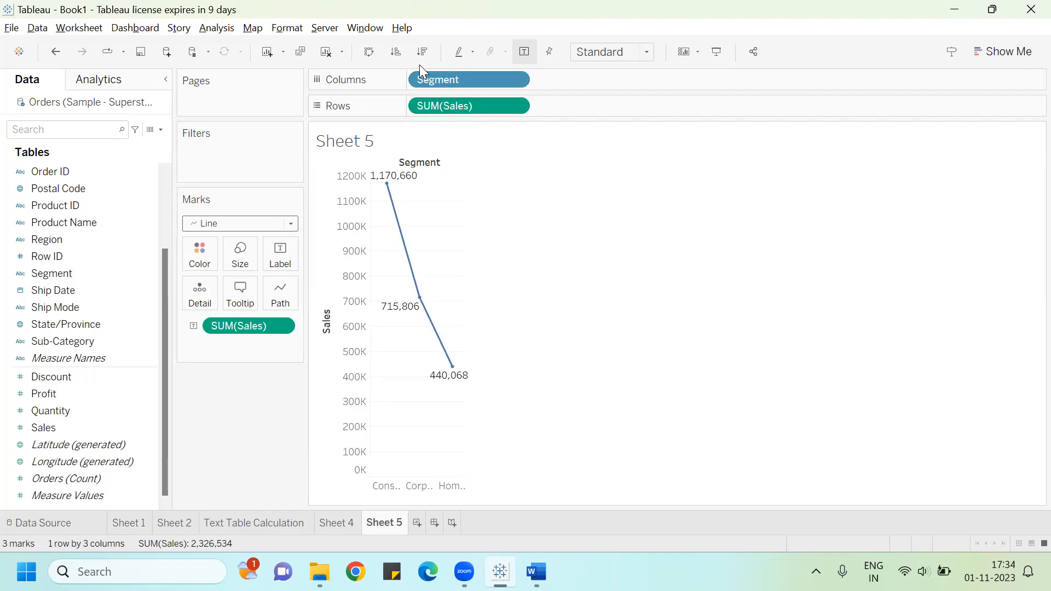
left_click(395, 54)
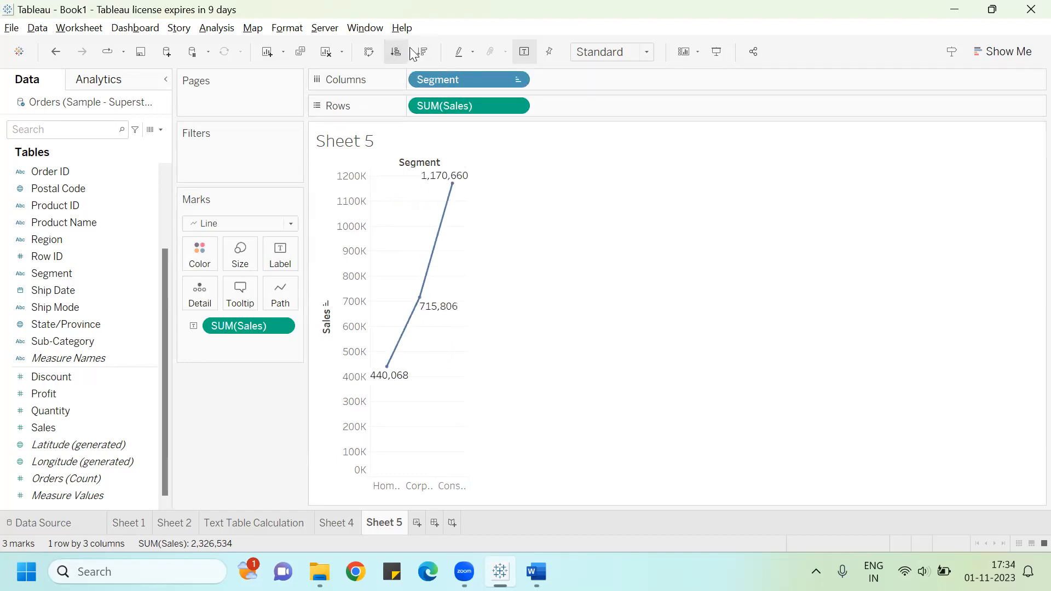
left_click(423, 53)
Step: Fit the chart to Entire View and add Segment to the line labels
left_click(613, 52)
left_click(614, 111)
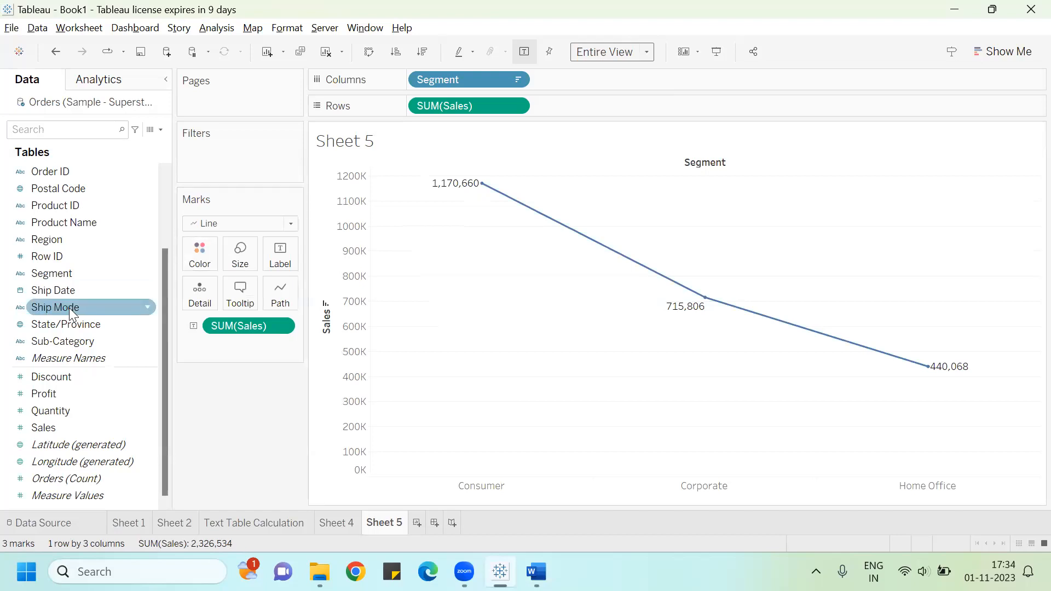
left_click_drag(61, 272, 283, 250)
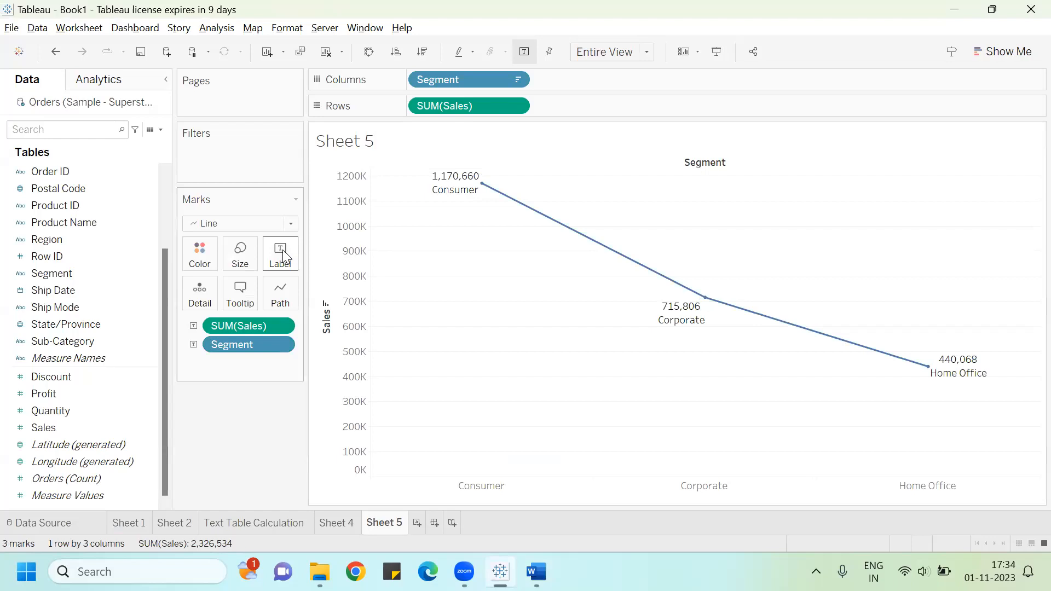
Step: Color the sales line orange
left_click(200, 253)
left_click(239, 298)
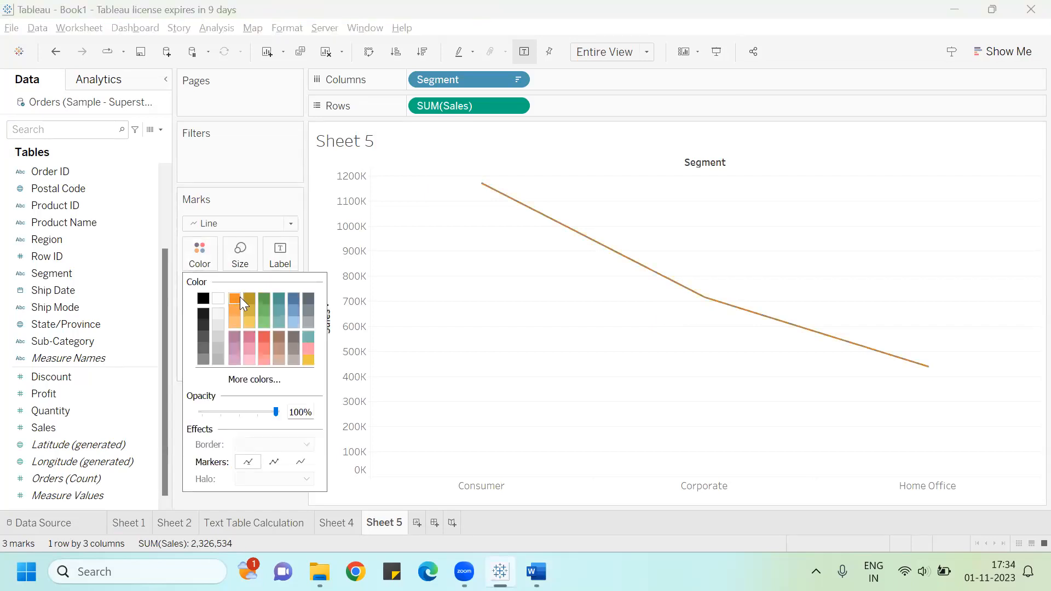
left_click(259, 163)
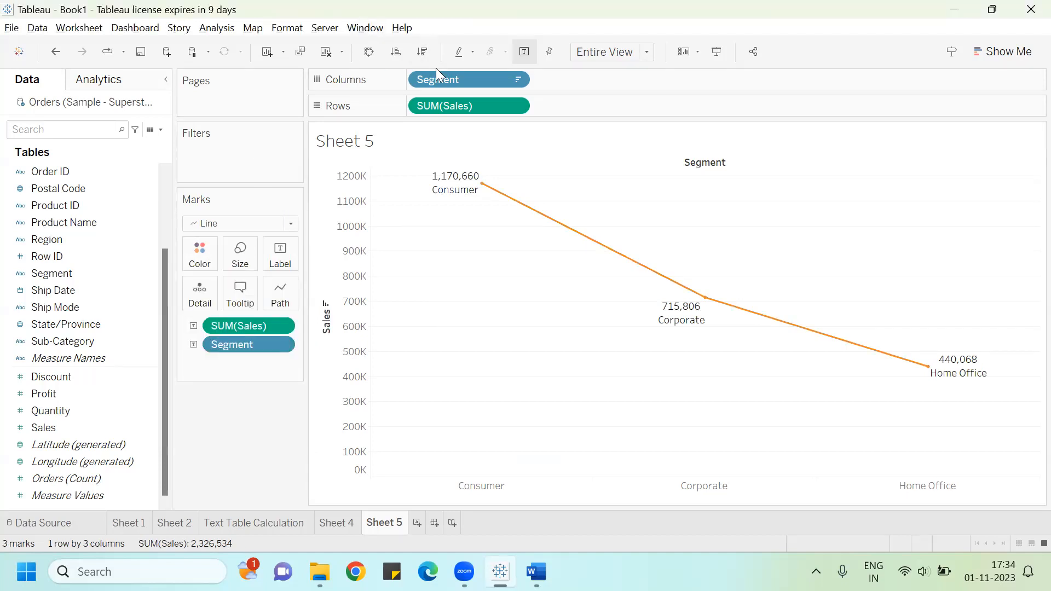
Step: Replace Segment with Sub-Category on Columns and in the line labels
mouse_move(436, 72)
left_mouse_down()
mouse_move(78, 234)
mouse_move(66, 251)
mouse_move(77, 305)
mouse_move(245, 119)
mouse_move(446, 75)
left_mouse_up()
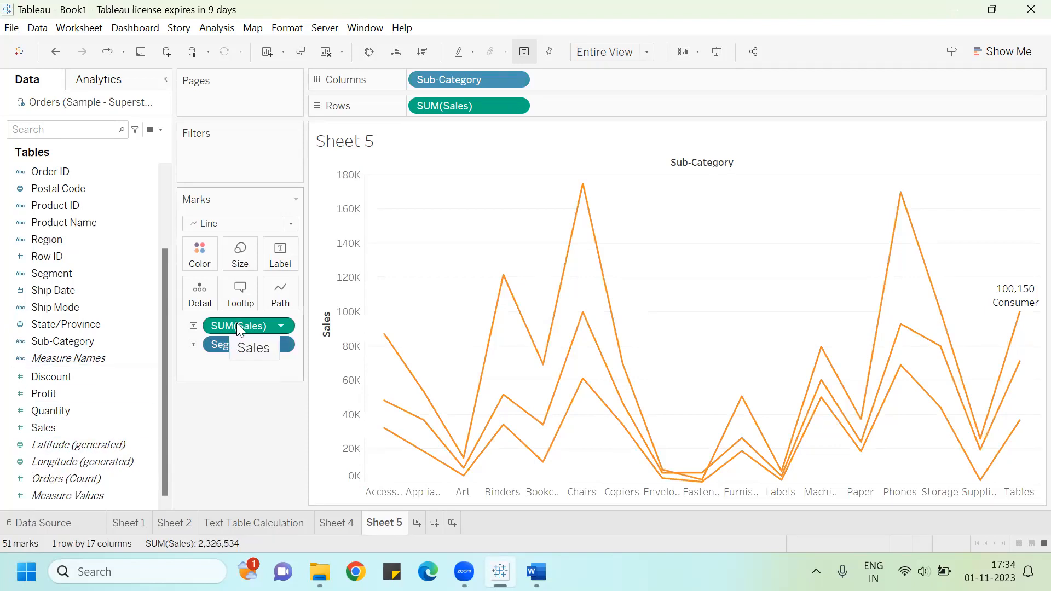
left_click_drag(241, 346, 3, 330)
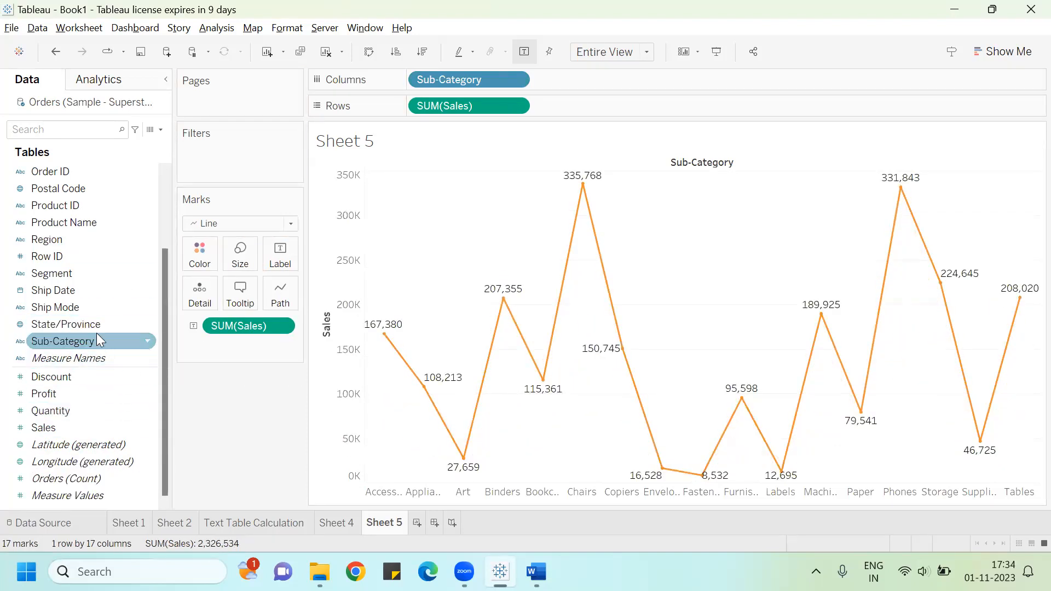
left_click_drag(93, 342, 290, 258)
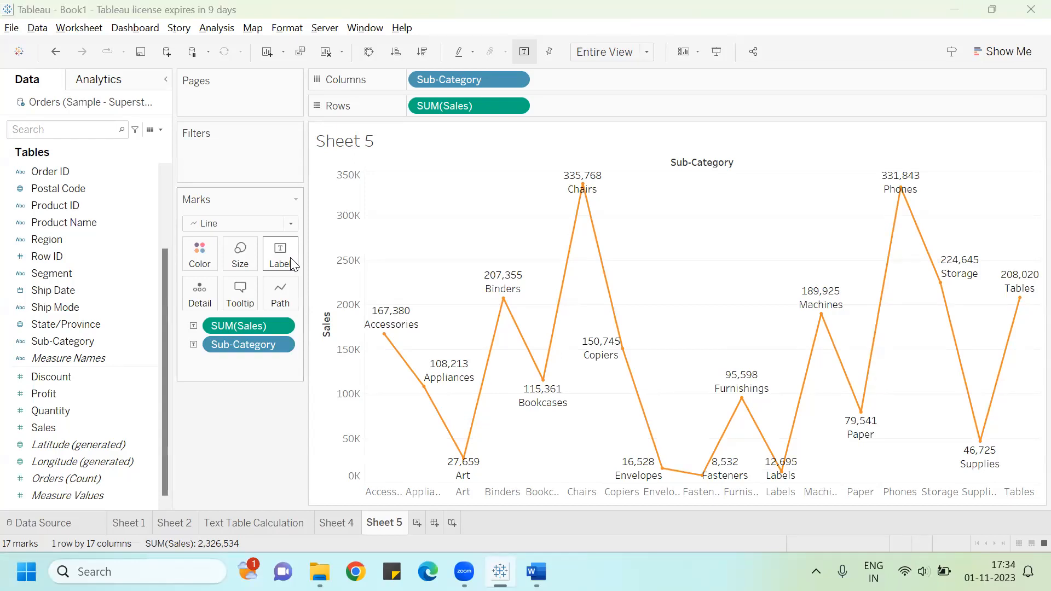
Step: Switch to Word and accept the grammar suggestion adding 'a' before 'line graph'
key("alt+Tab")
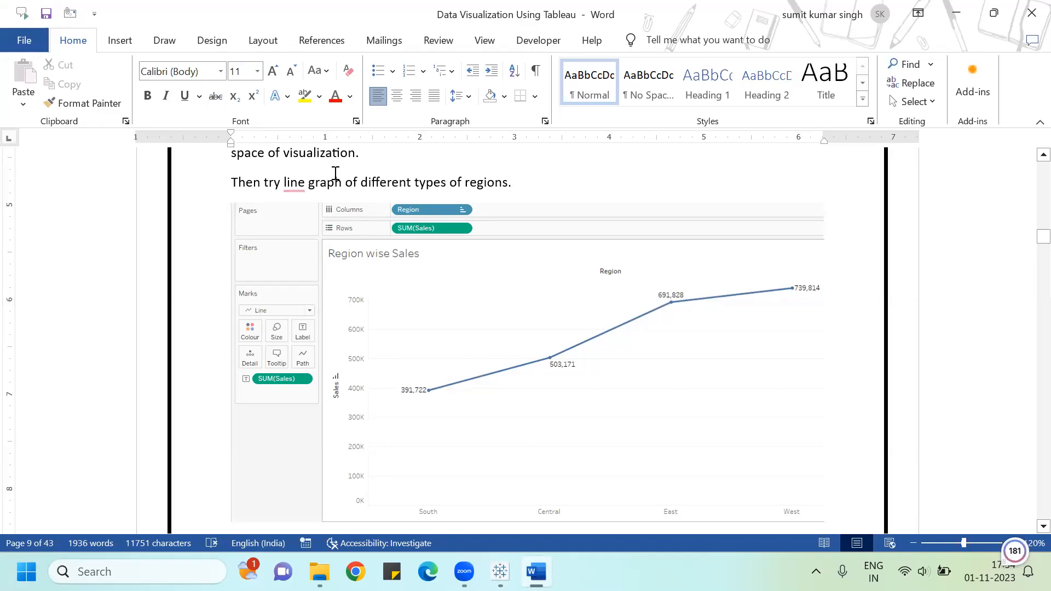
left_click(291, 182)
left_click(300, 229)
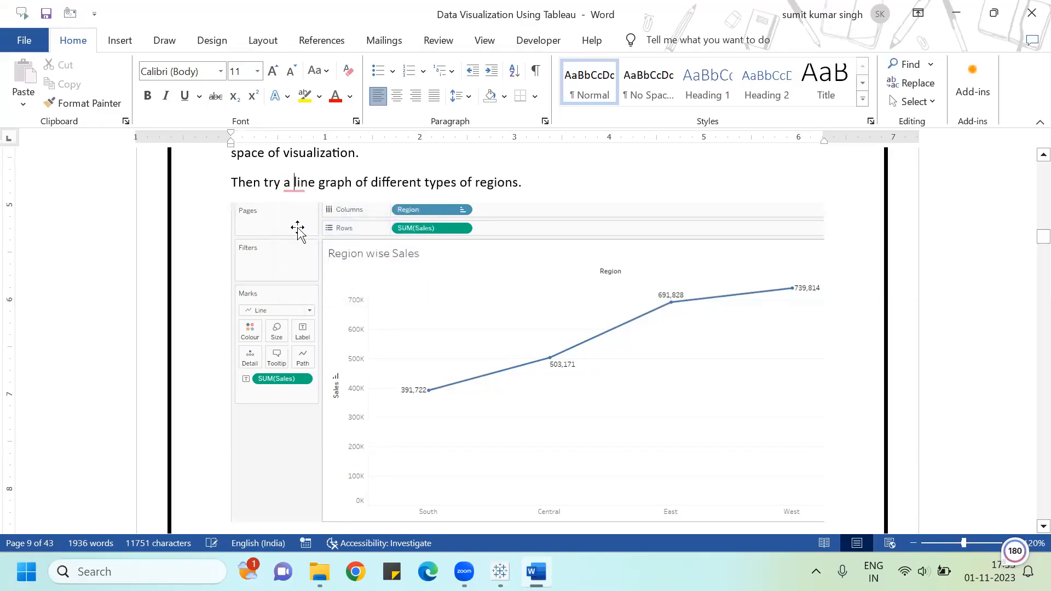
Step: Scroll through the document's filter instructions and sub-category profit column chart example
scroll(376, 213, "down", 3)
scroll(375, 213, "down", 15)
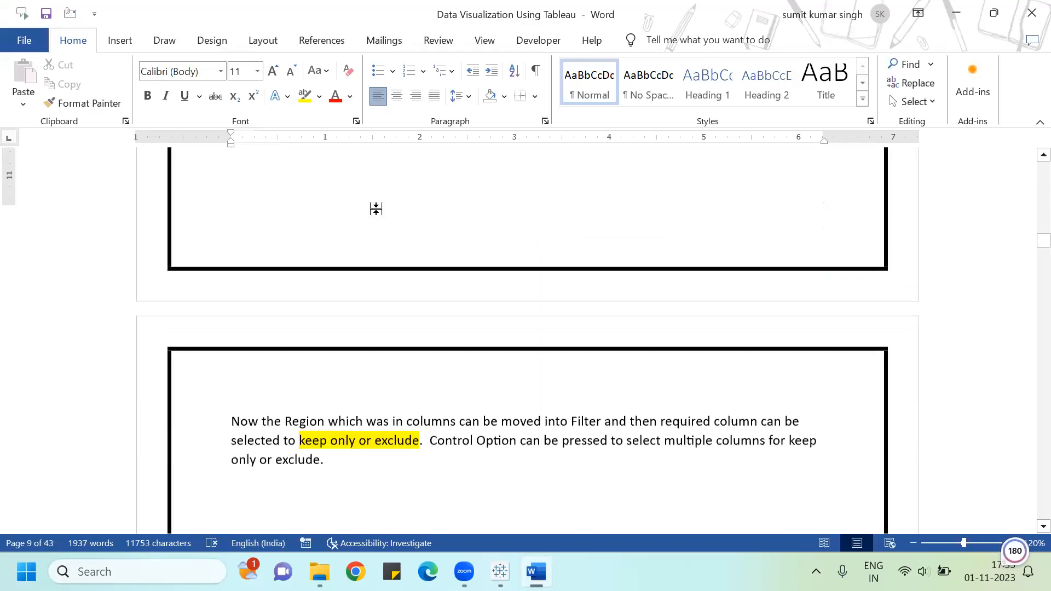
scroll(376, 214, "down", 10)
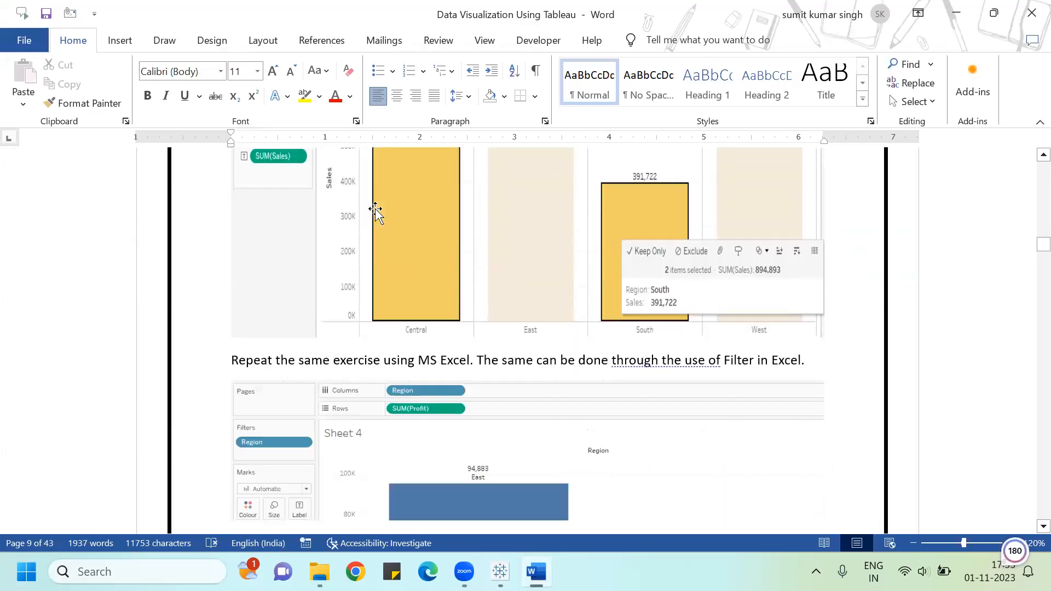
scroll(376, 213, "down", 10)
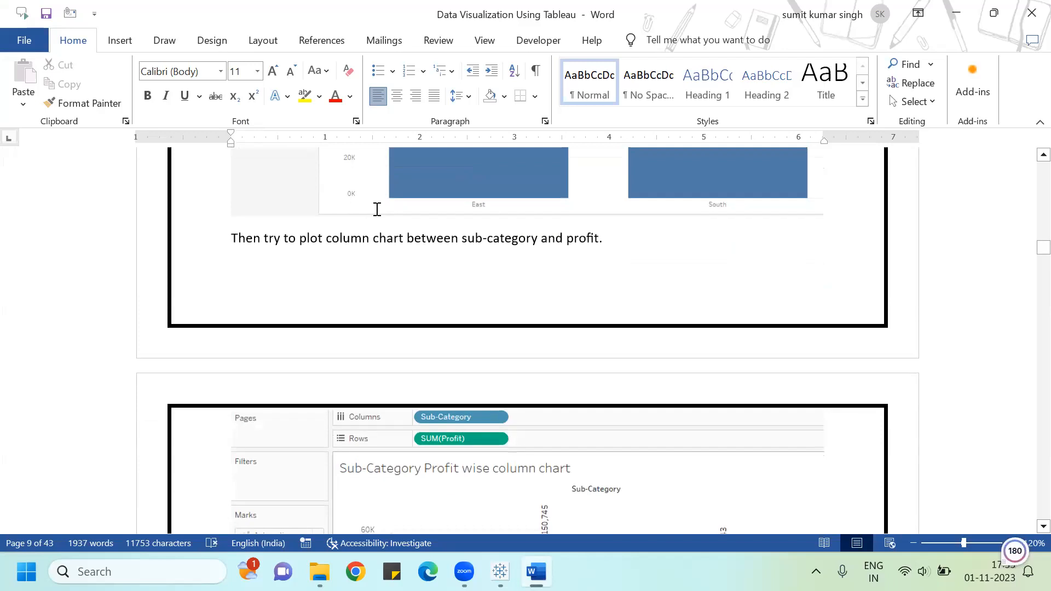
scroll(376, 209, "down", 3)
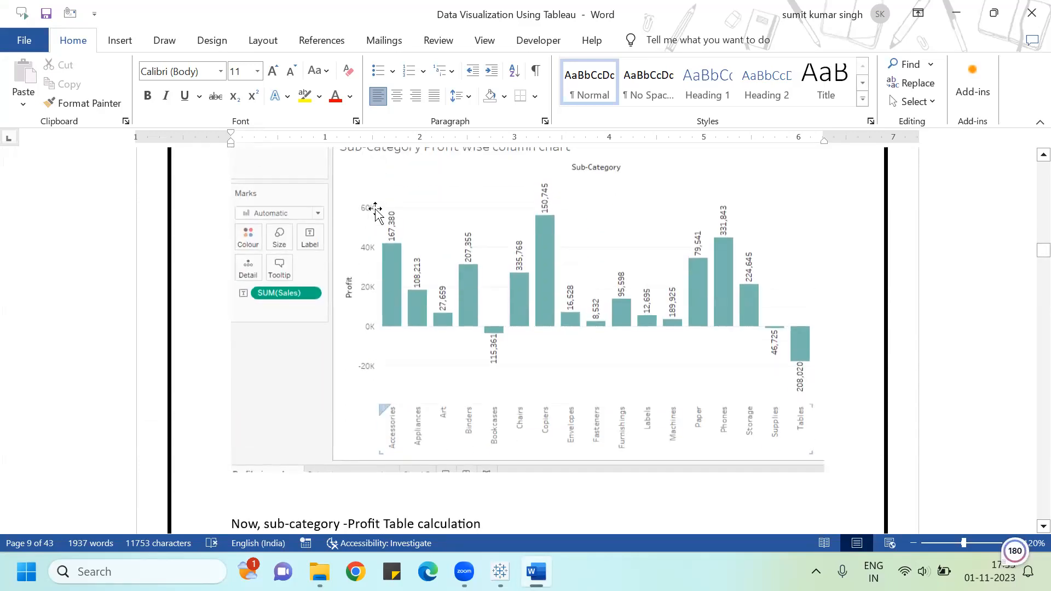
scroll(375, 210, "up", 1)
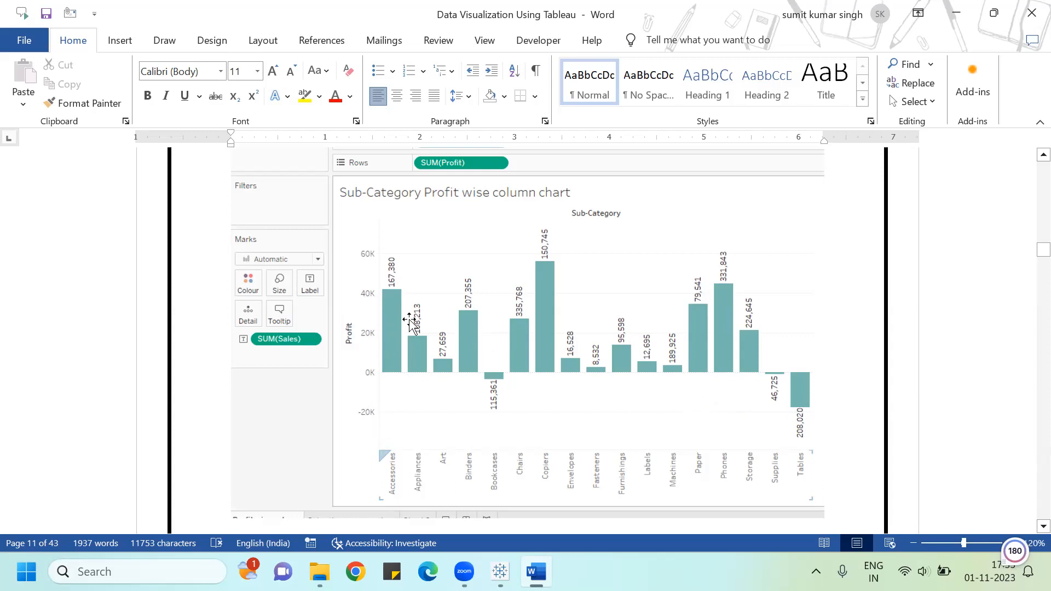
Step: Scroll through the document's sub-category tables, region questions and pie-chart instructions
scroll(643, 326, "down", 10)
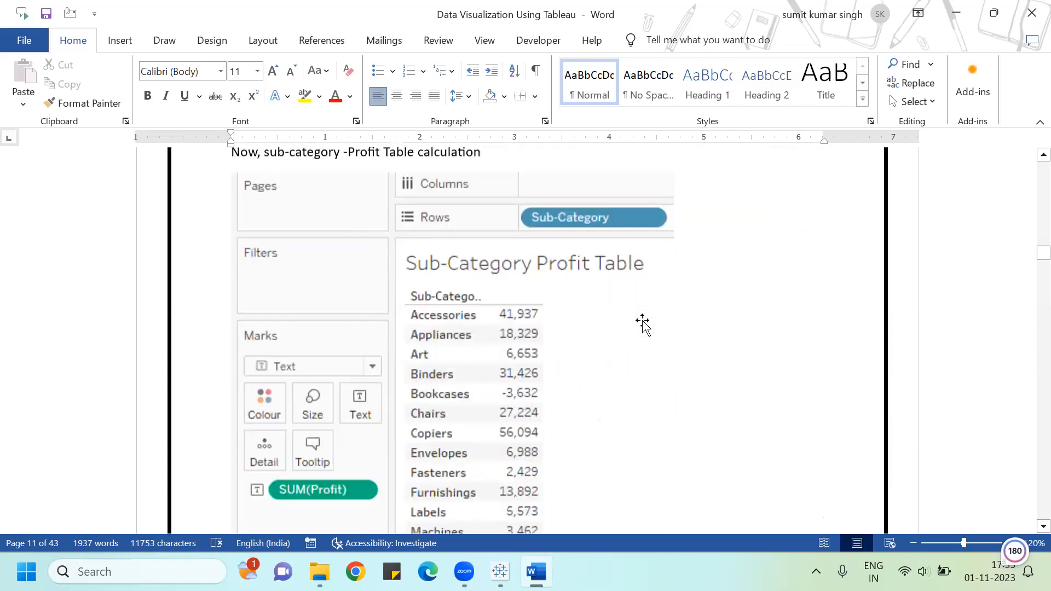
scroll(641, 323, "up", 2)
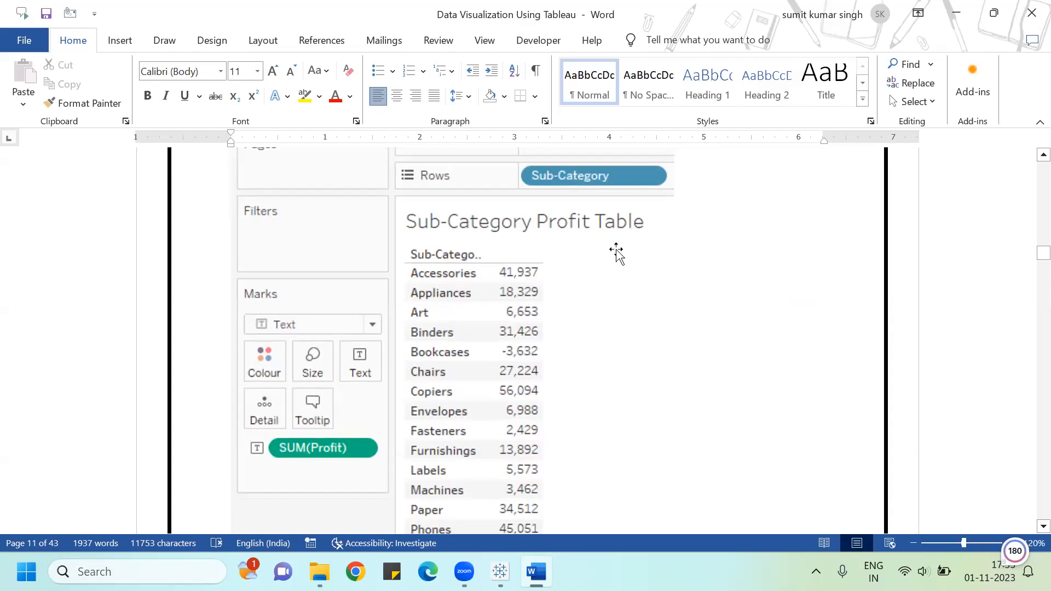
scroll(617, 251, "down", 8)
scroll(619, 251, "down", 6)
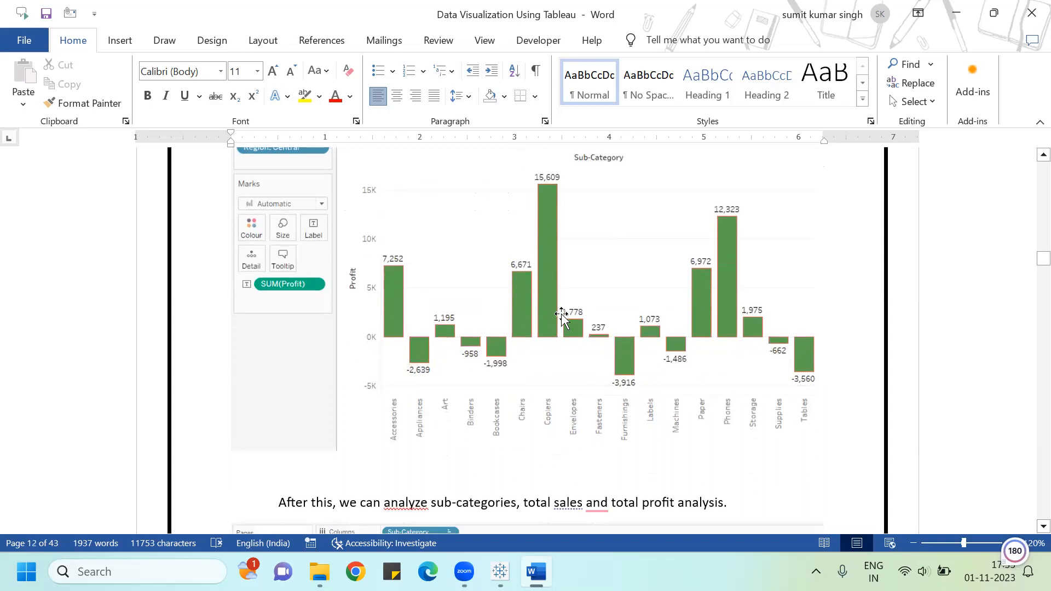
scroll(566, 312, "down", 2)
scroll(563, 314, "down", 8)
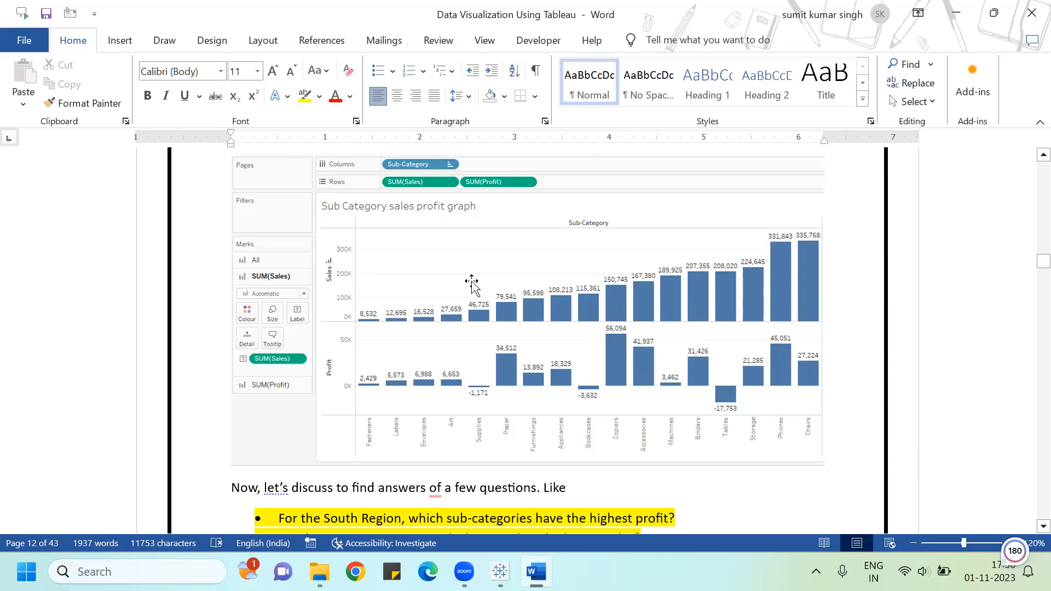
scroll(501, 285, "down", 3)
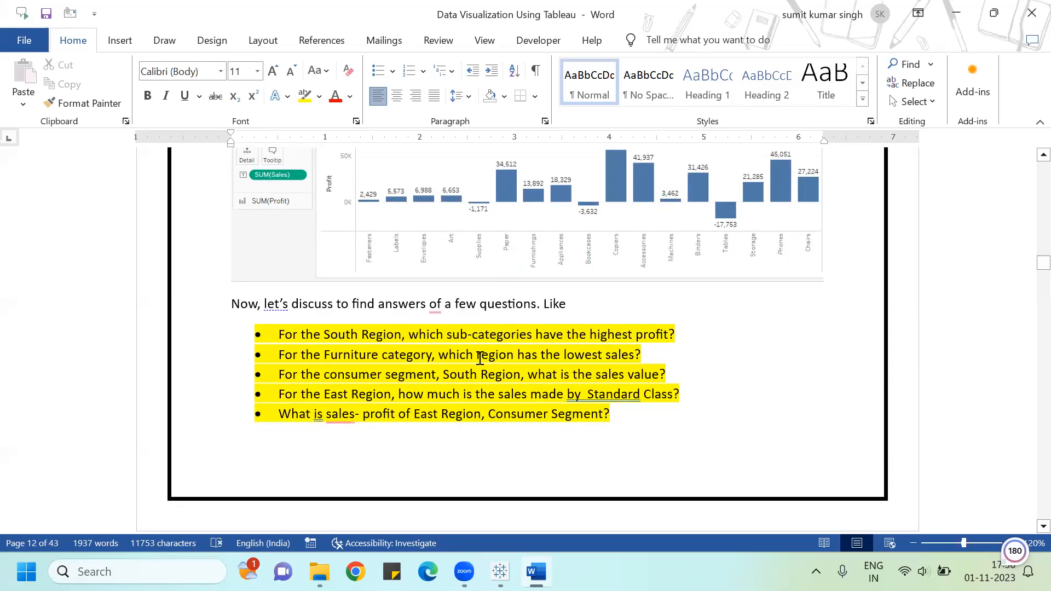
scroll(500, 312, "down", 8)
scroll(502, 318, "down", 20)
scroll(502, 316, "down", 15)
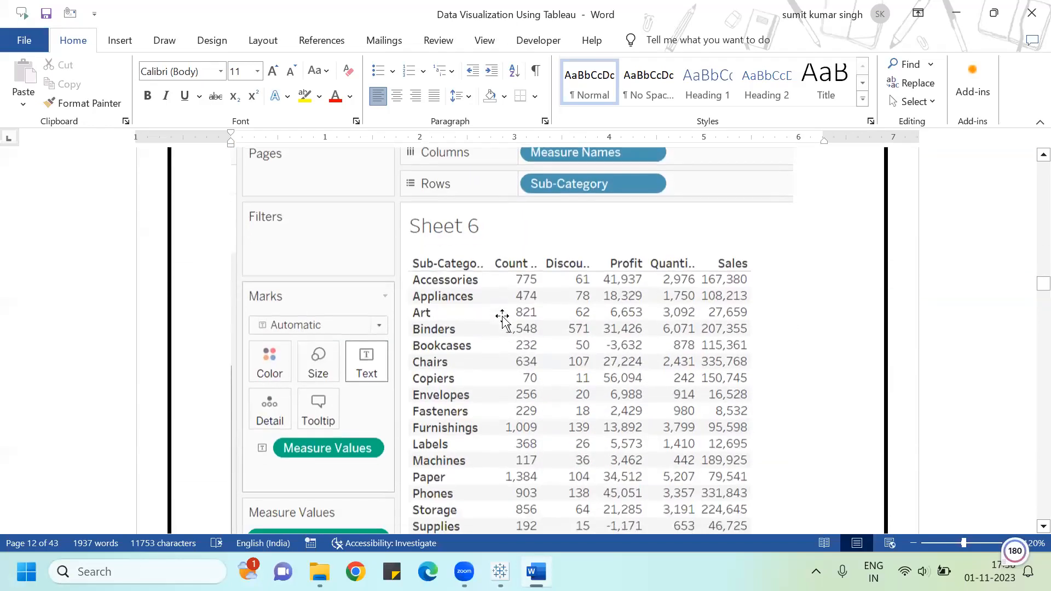
scroll(502, 316, "down", 15)
scroll(503, 317, "down", 15)
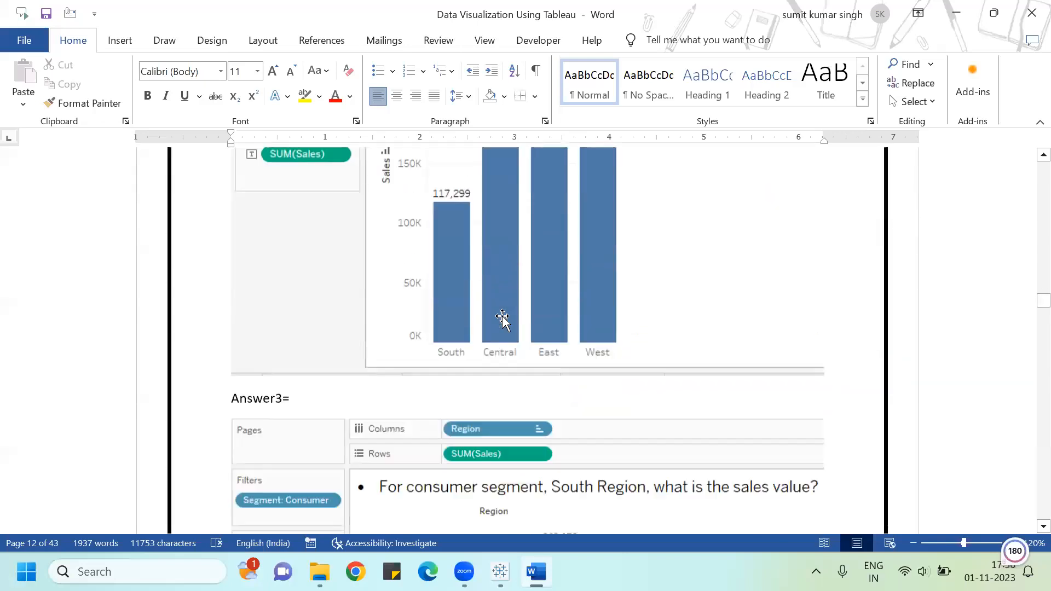
scroll(502, 316, "down", 15)
scroll(504, 316, "down", 15)
scroll(504, 317, "up", 5)
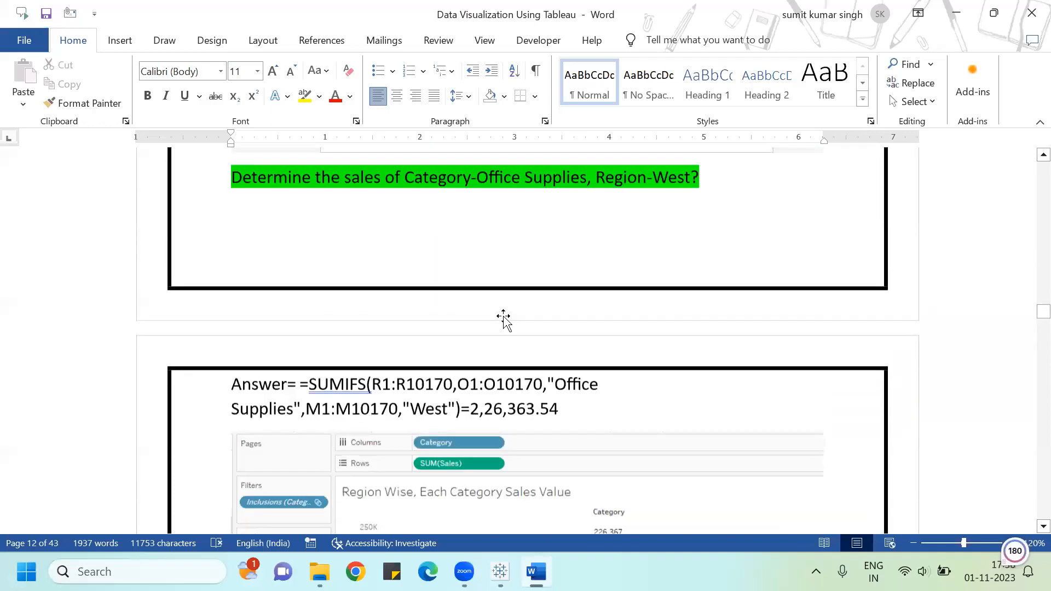
scroll(504, 316, "up", 7)
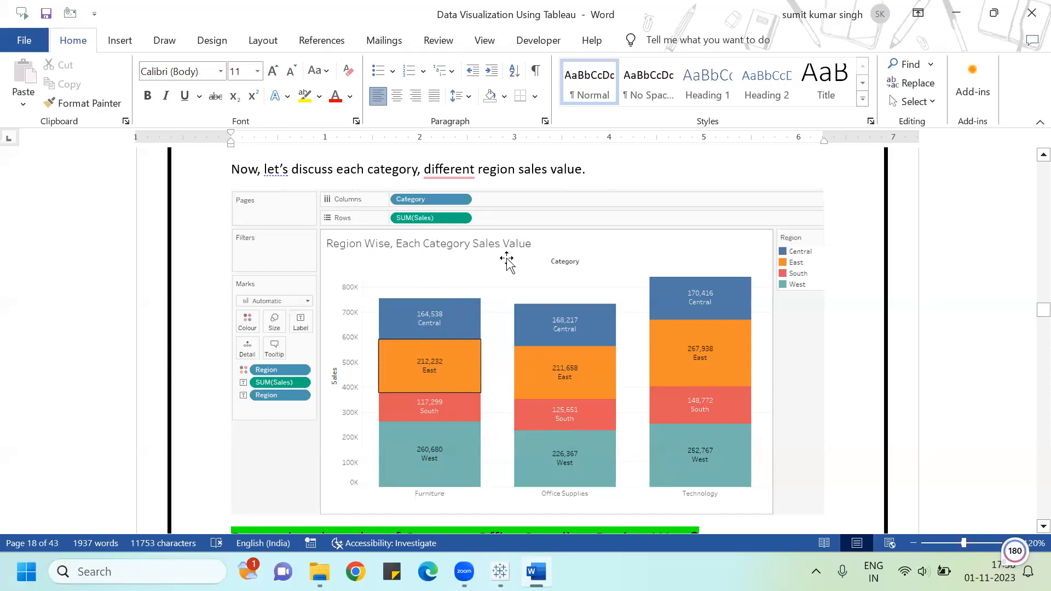
scroll(555, 262, "down", 7)
scroll(555, 263, "down", 12)
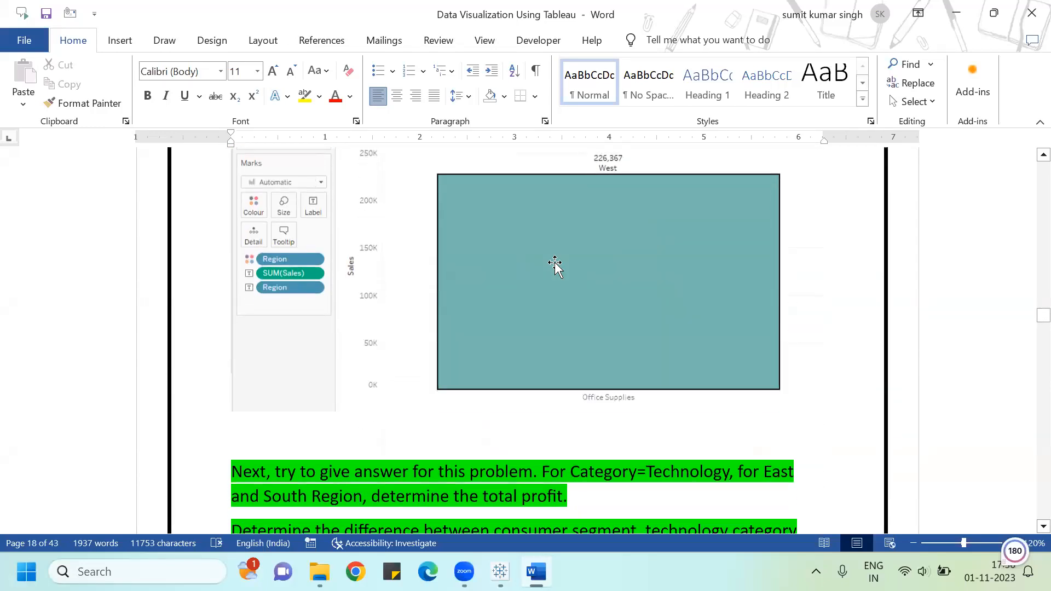
scroll(556, 262, "down", 13)
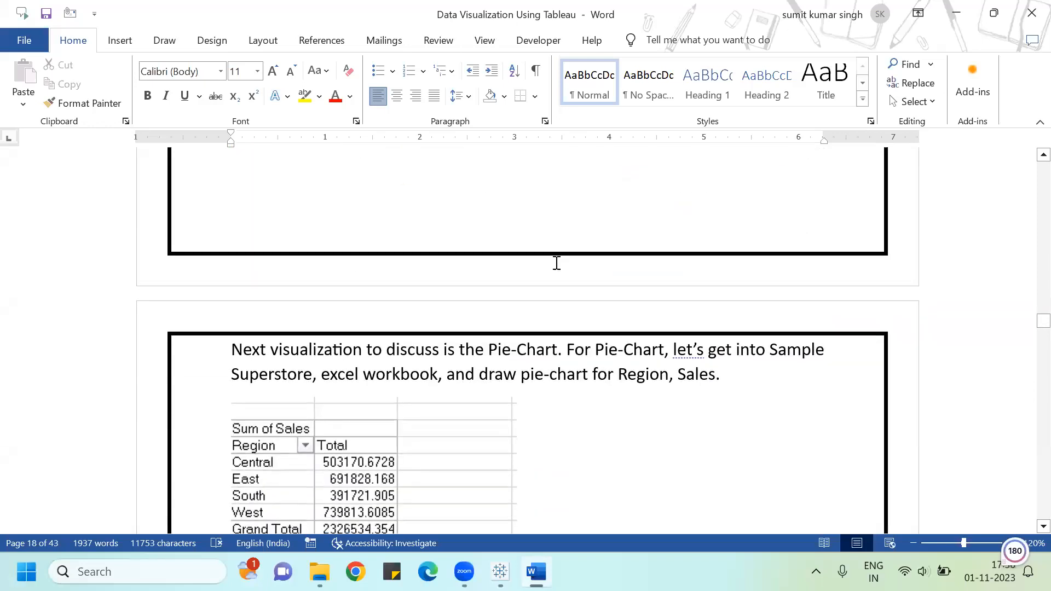
scroll(555, 265, "down", 1)
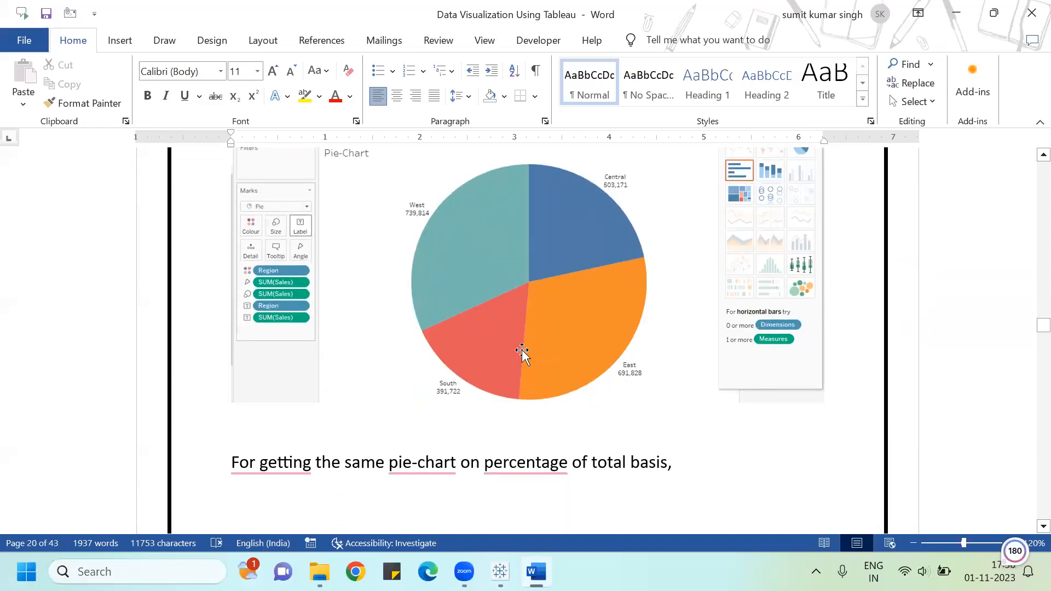
Step: Accept the grammar suggestion adding 'the' before 'percentage' and scroll to the percent-of-total pie chart example
left_click(541, 463)
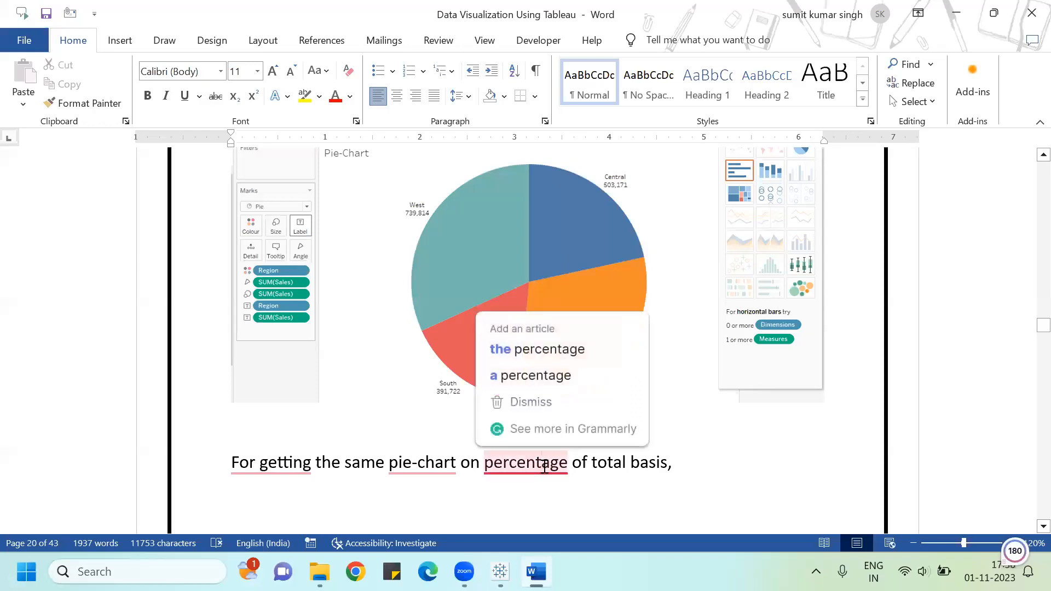
left_click(552, 349)
scroll(613, 350, "down", 1)
scroll(625, 359, "down", 15)
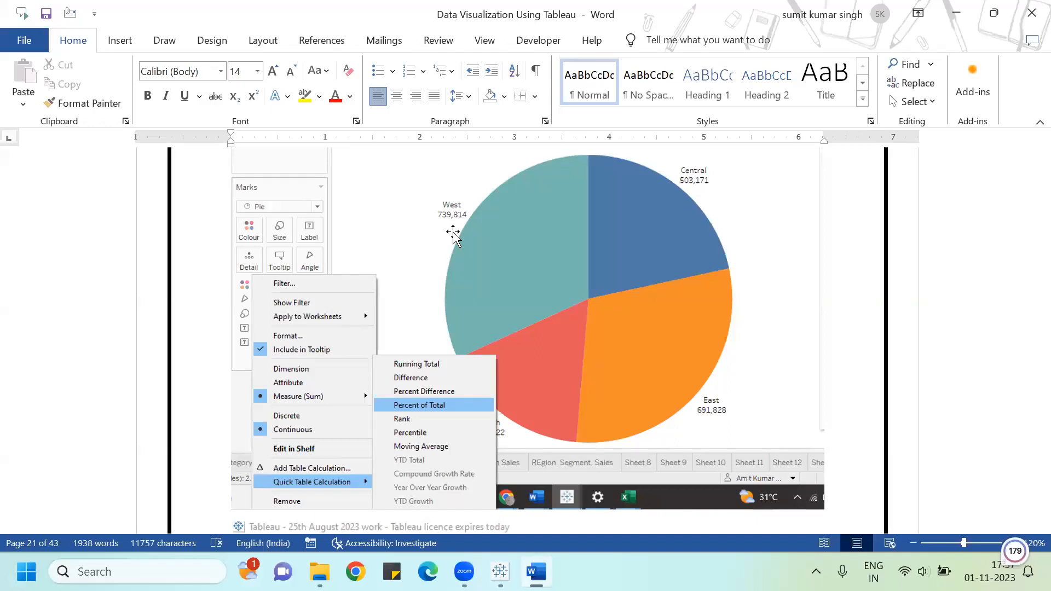
Step: Switch to Tableau, add a new worksheet and build a pie chart of Sales by Region with Show Me
key("alt+Tab")
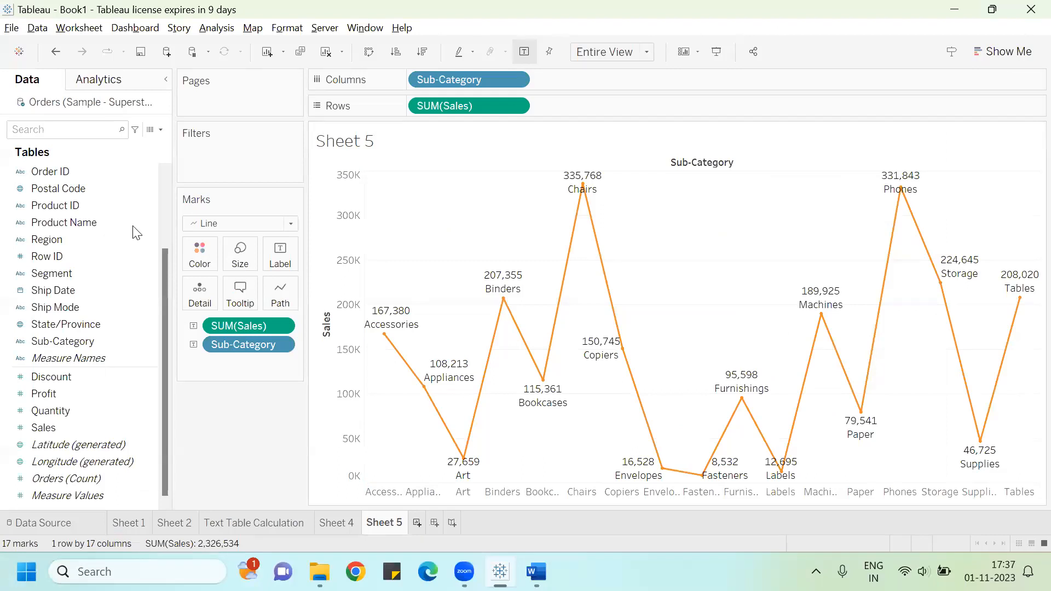
key("ctrl+m")
left_click(62, 240)
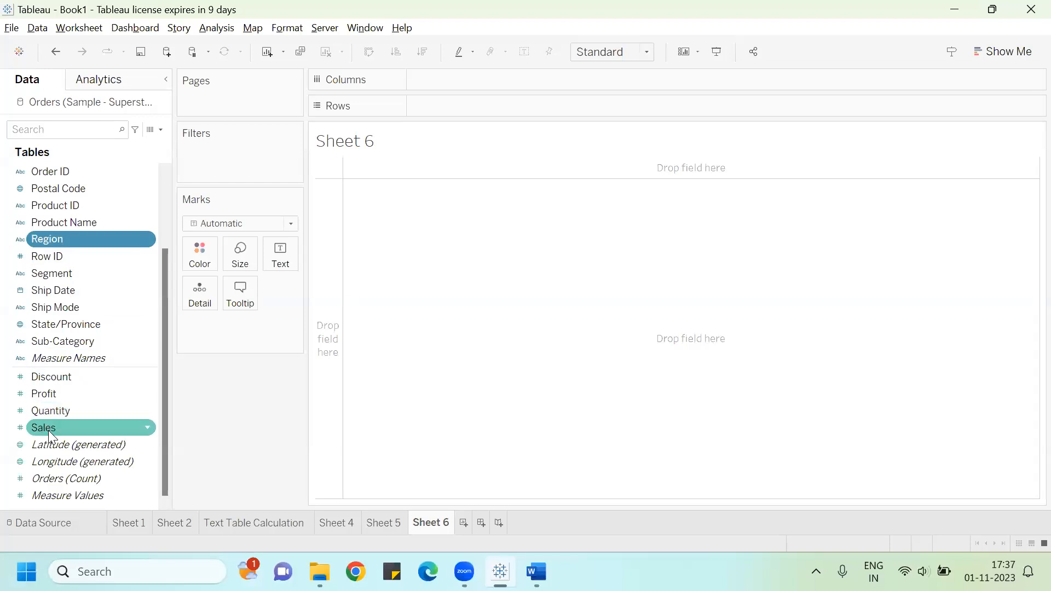
left_click(1004, 51)
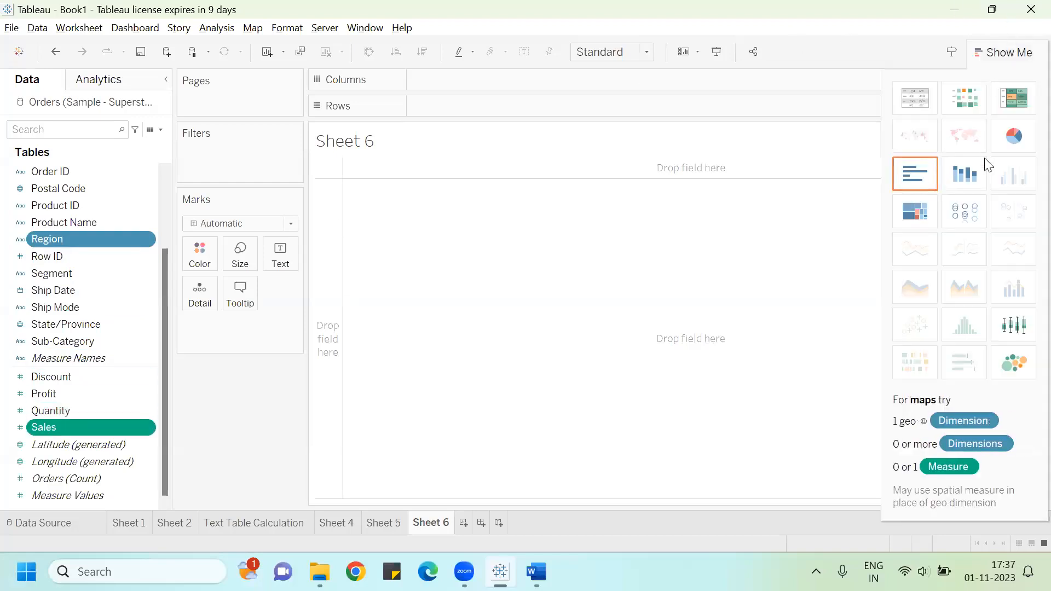
left_click(1015, 146)
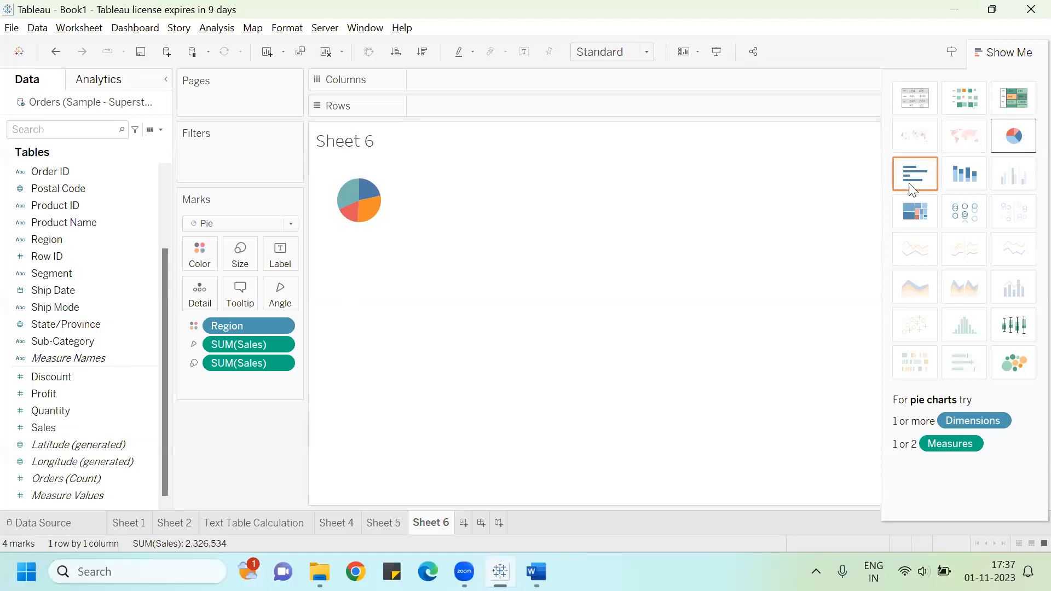
Step: Enlarge the pie with the size slider and set the view to Entire View
left_click(244, 268)
left_click(295, 290)
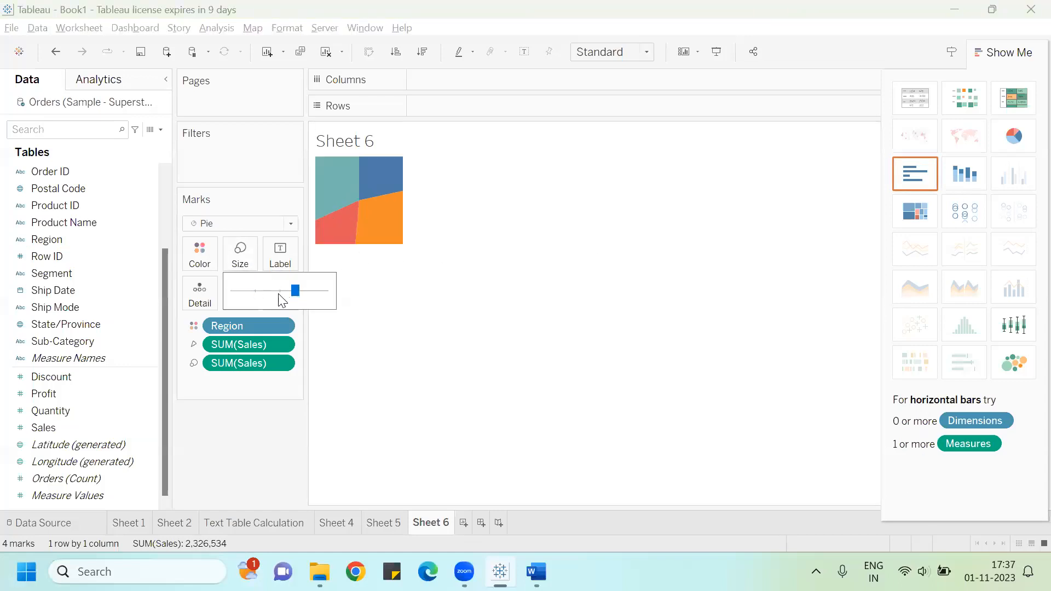
left_click(272, 291)
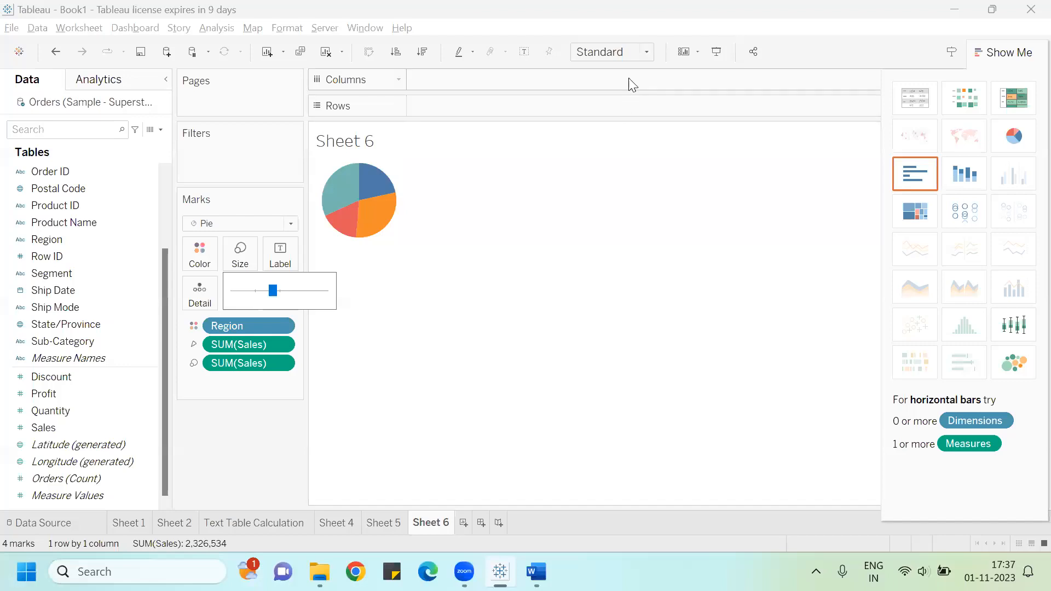
left_click(646, 51)
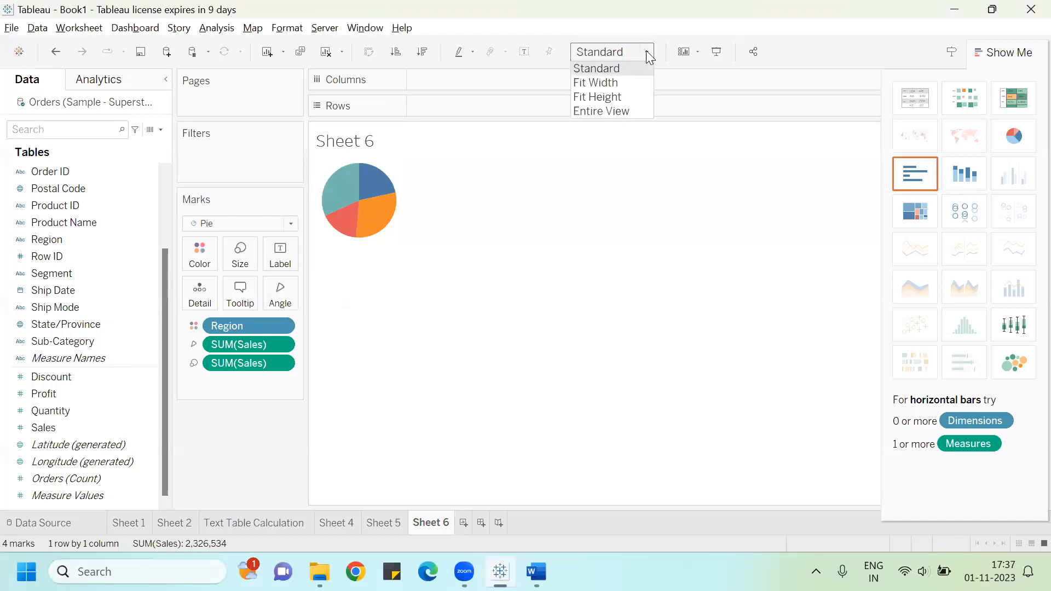
left_click(627, 110)
Step: Label the pie slices with Sales and Region
left_click_drag(41, 429, 267, 257)
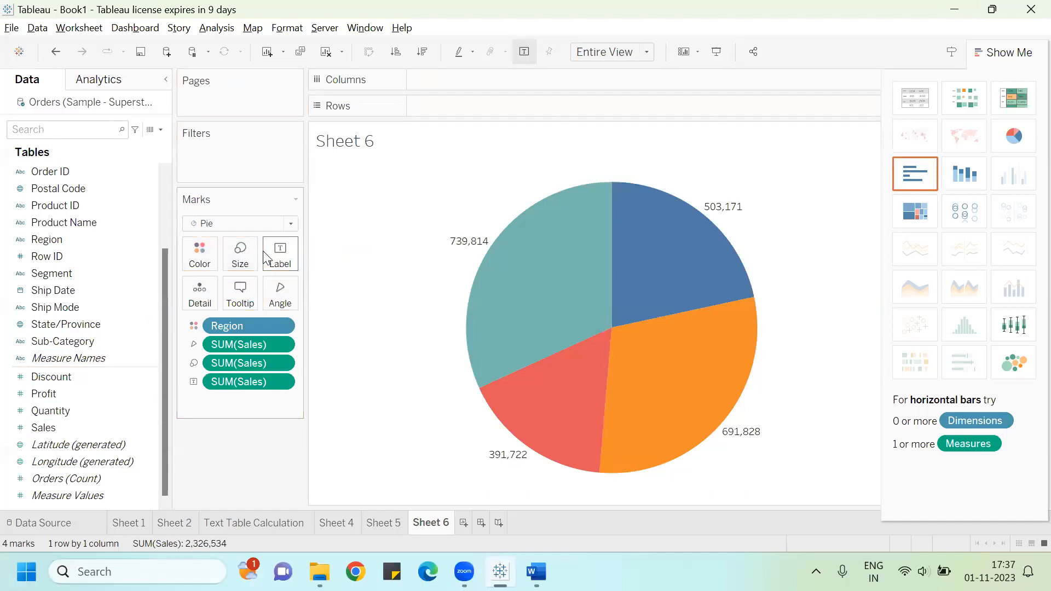
left_click_drag(56, 239, 267, 254)
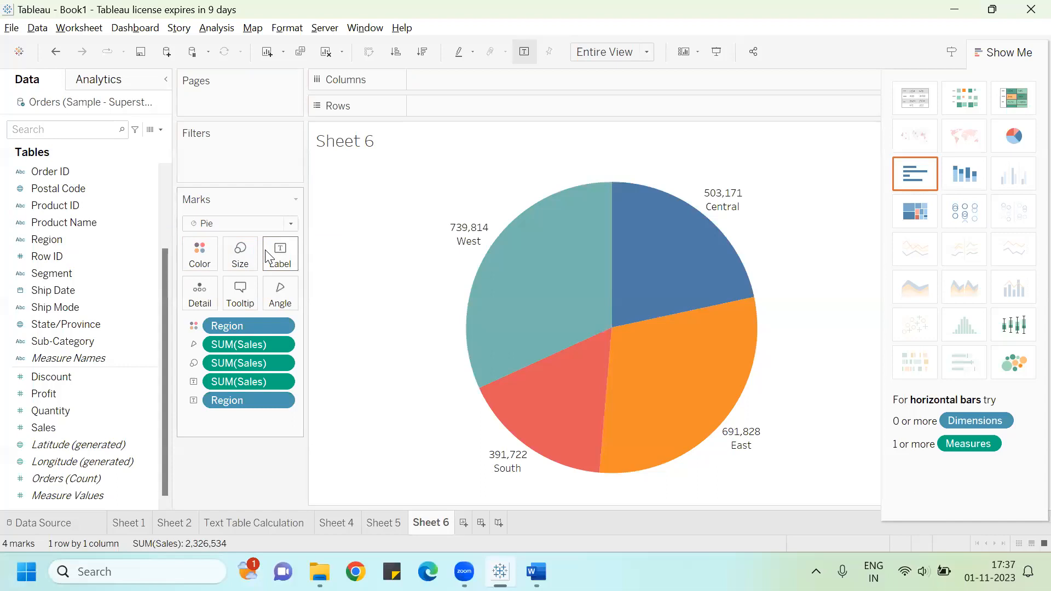
mouse_move(616, 321)
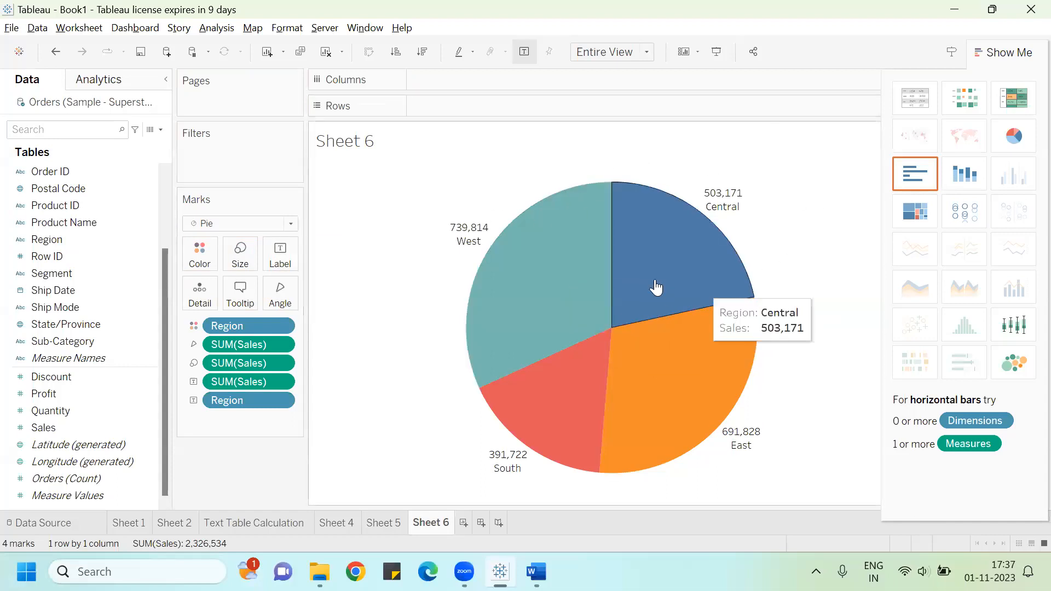
mouse_move(489, 246)
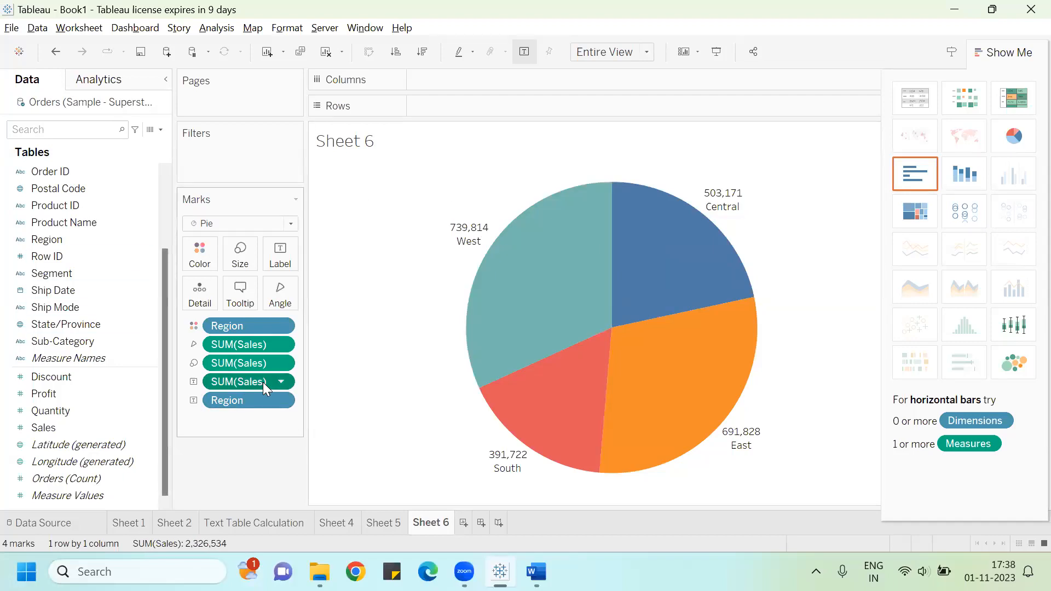
Step: Apply a Percent of Total quick table calculation to the Sales label
left_click(280, 383)
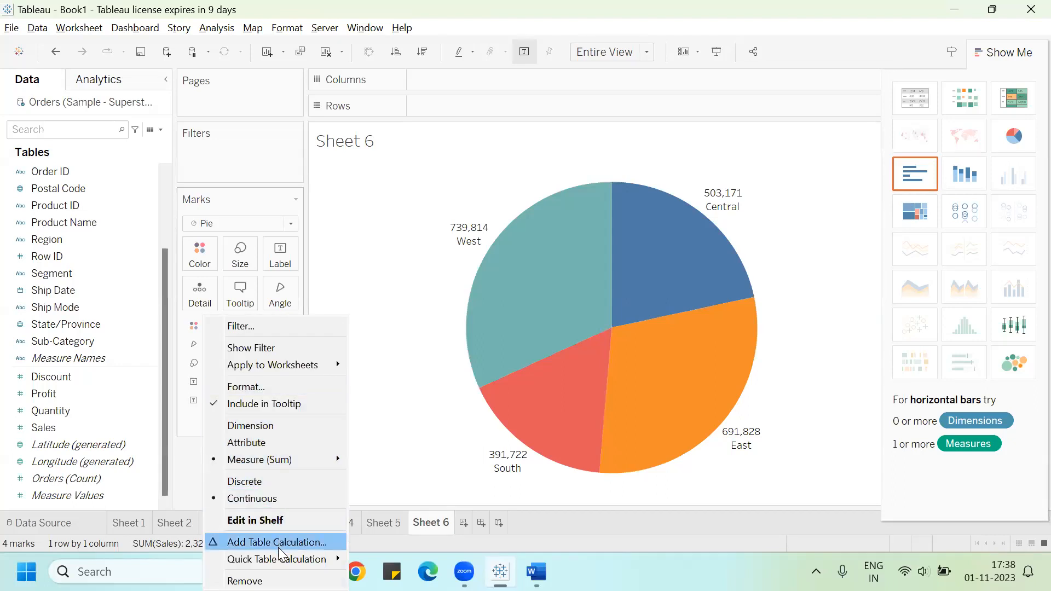
mouse_move(281, 559)
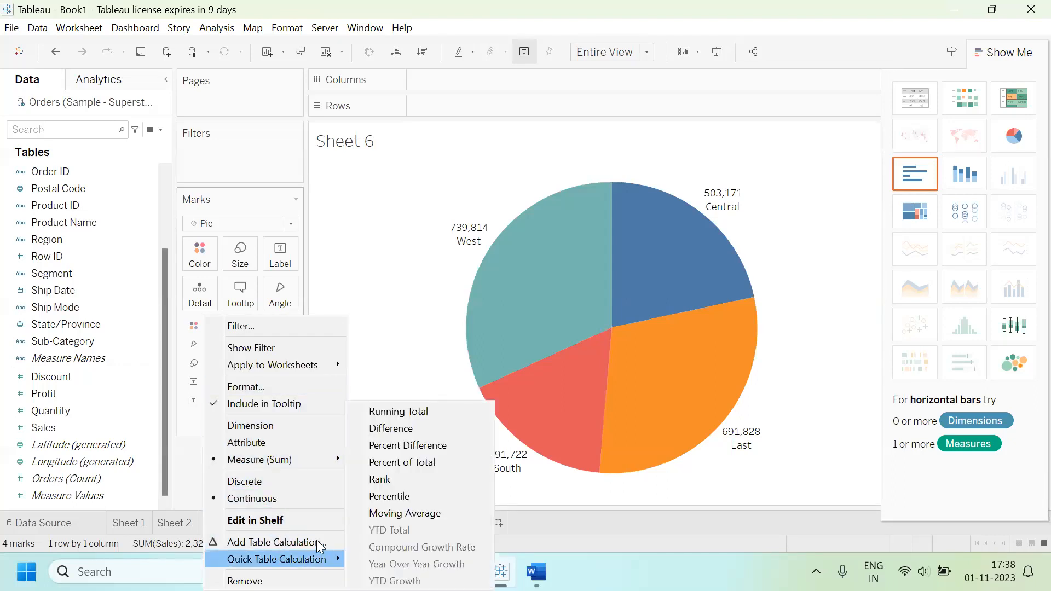
left_click(403, 466)
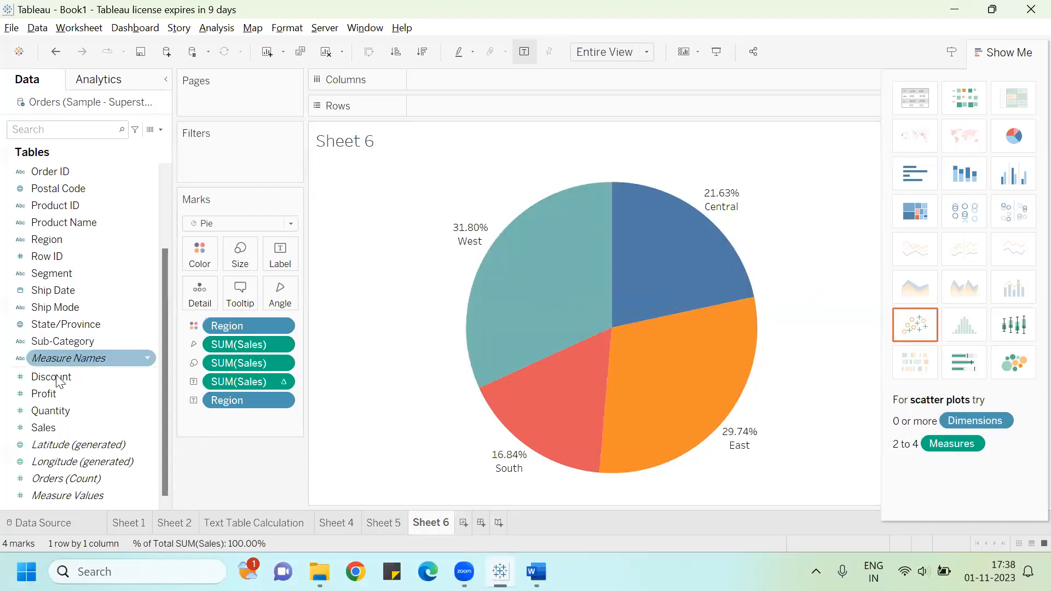
Step: Add Sales to the labels again alongside the percentages and close Show Me
left_click_drag(43, 427, 281, 253)
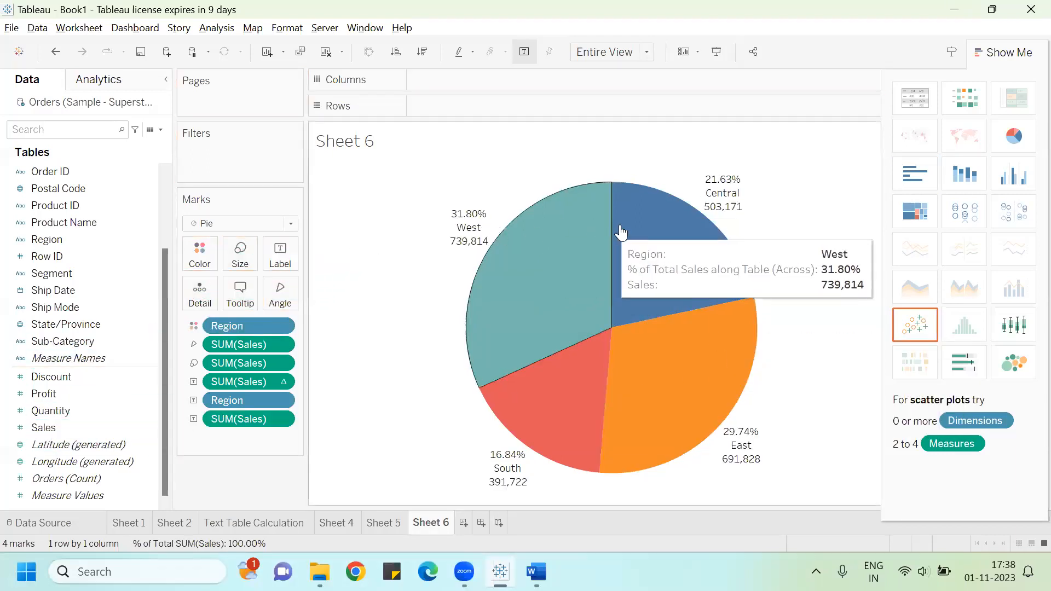
left_click(1007, 53)
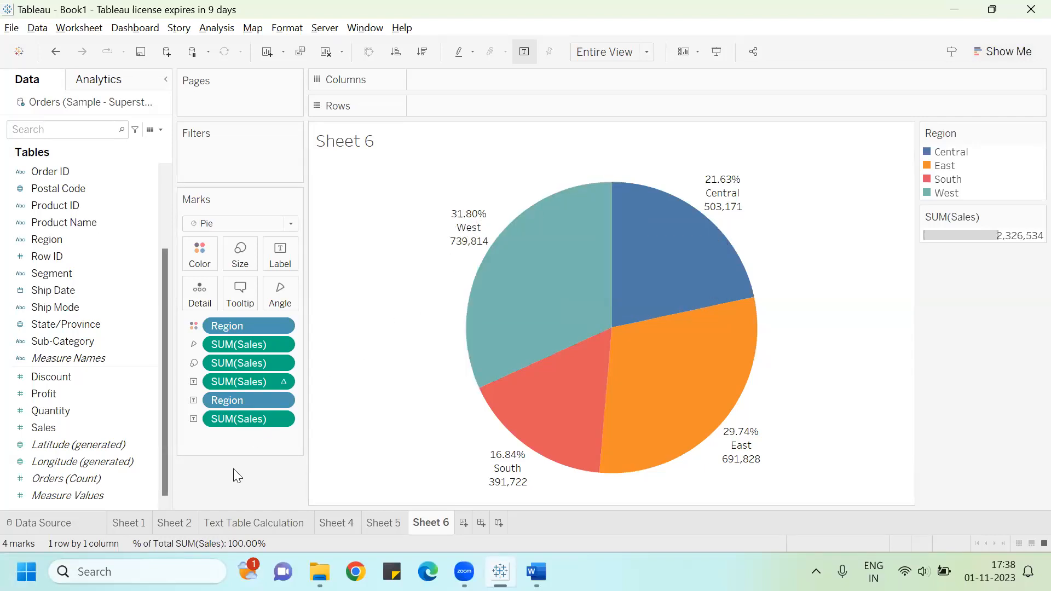
left_click(391, 559)
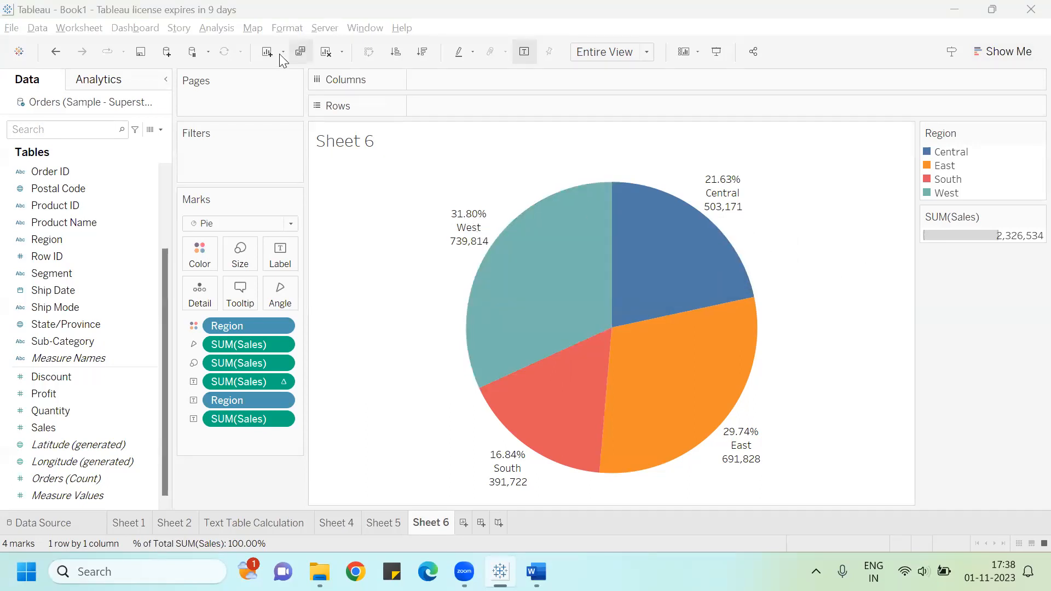
Step: Format the percent-of-total Sales label numbers as Percentage with four decimal places and close the format pane
left_click(273, 384)
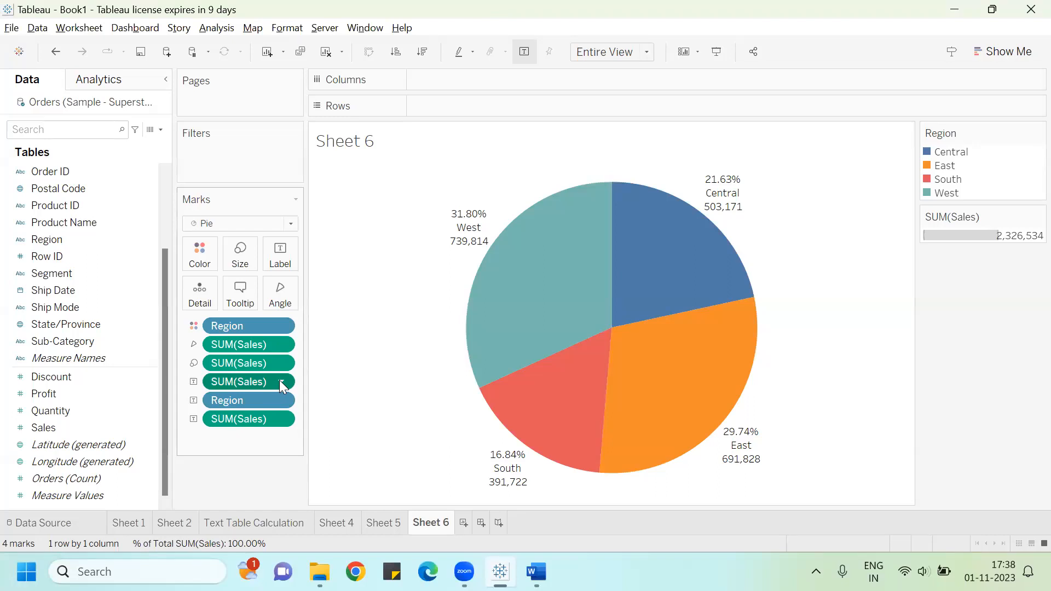
left_click(281, 382)
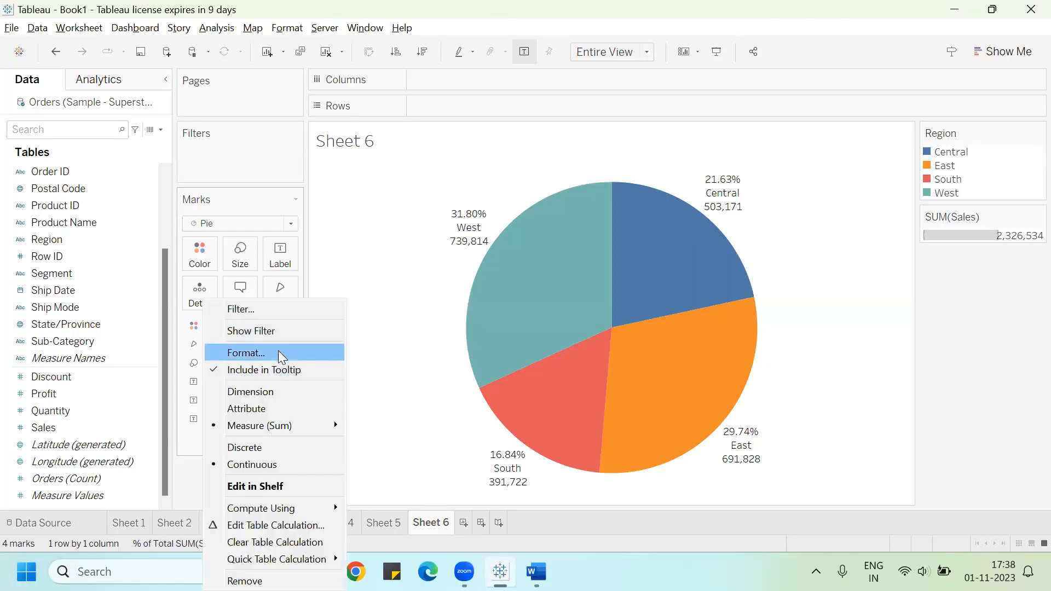
left_click(279, 352)
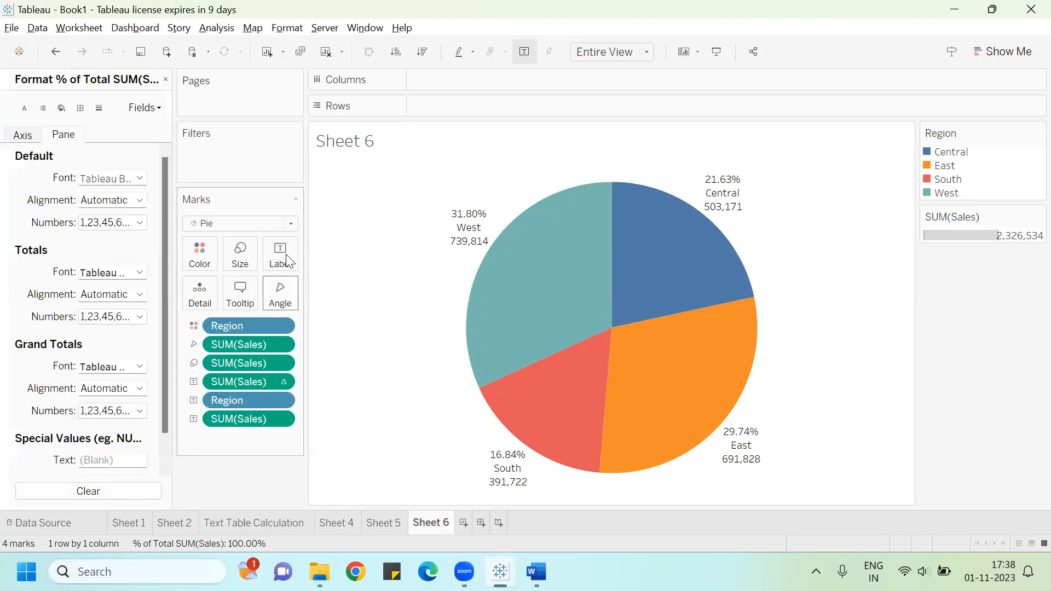
left_click(145, 110)
left_click(162, 143)
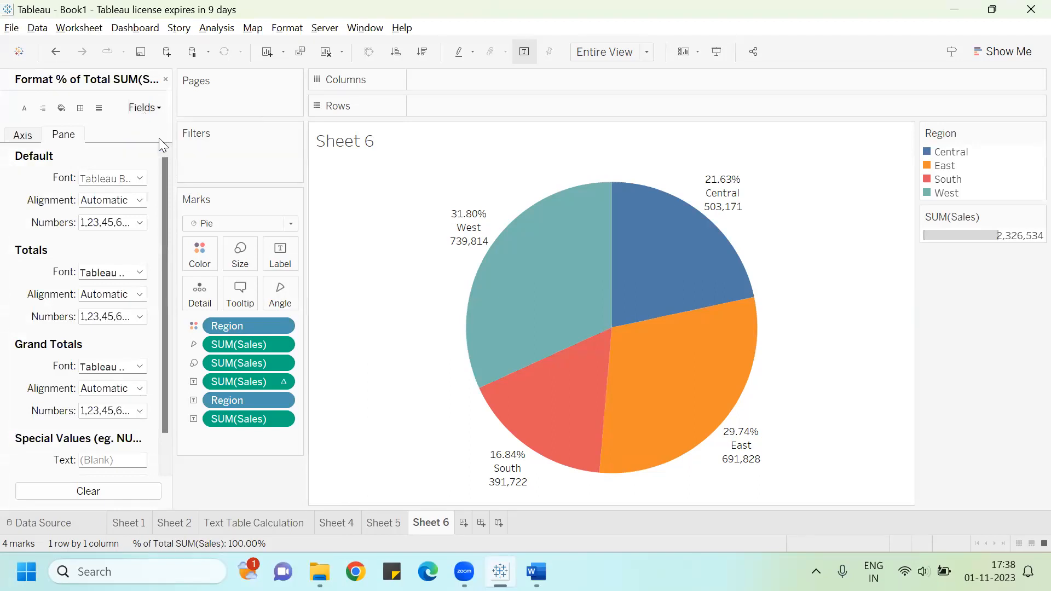
left_click(105, 223)
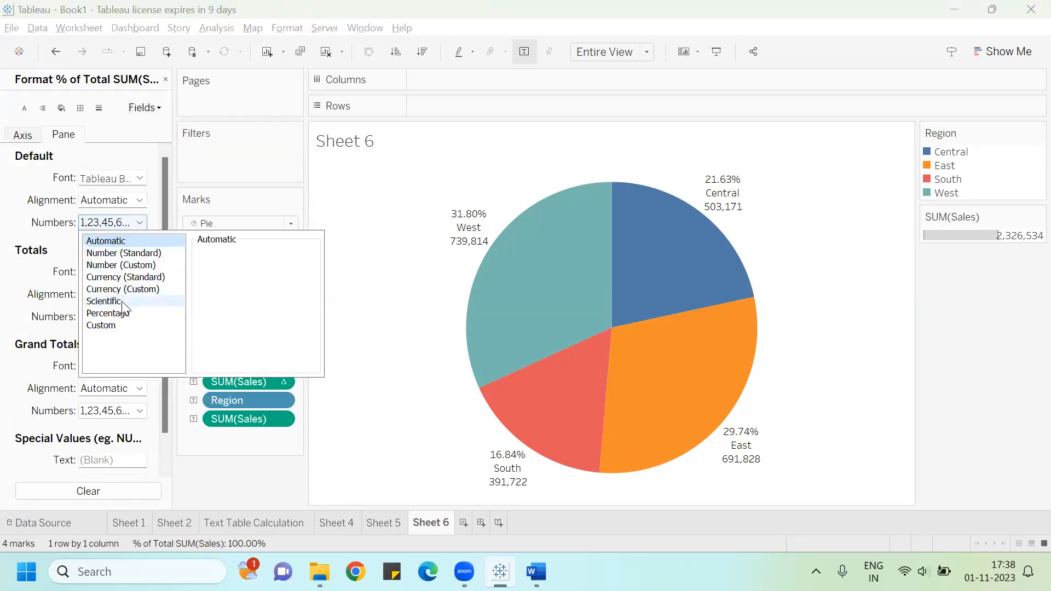
left_click(113, 313)
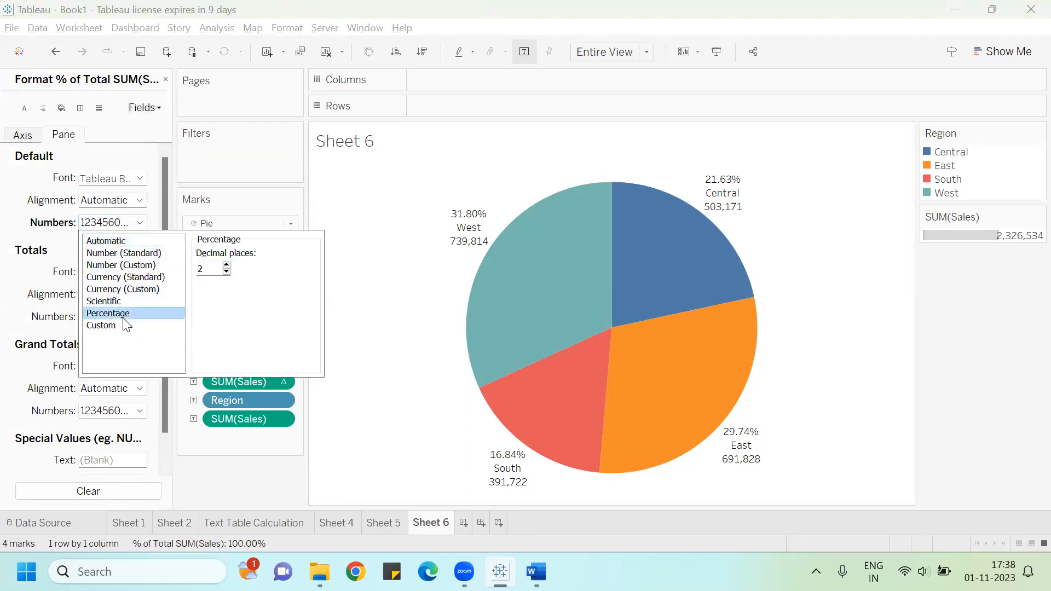
double_click(226, 265)
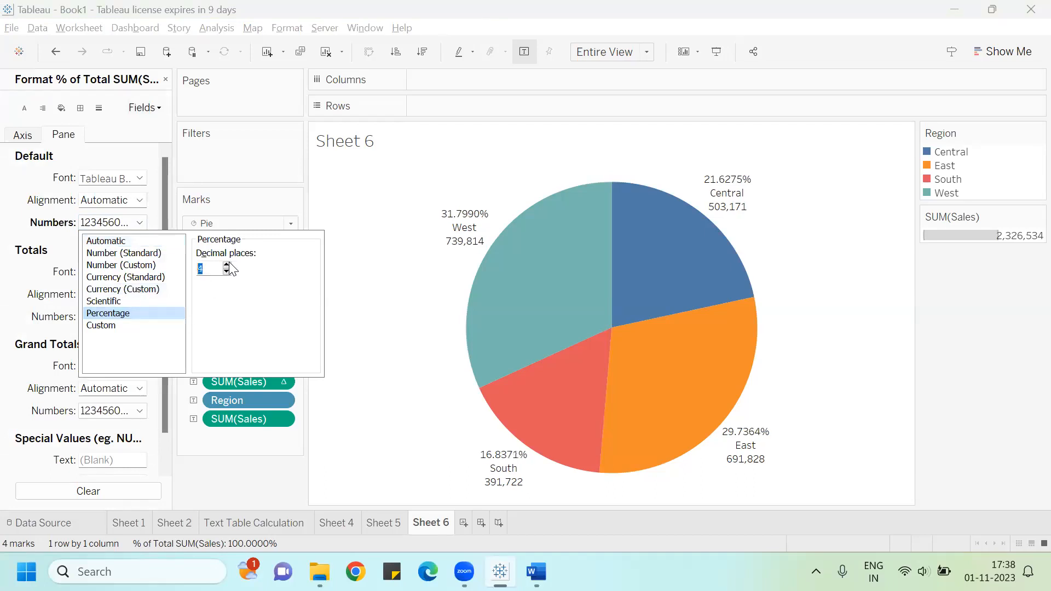
left_click(237, 482)
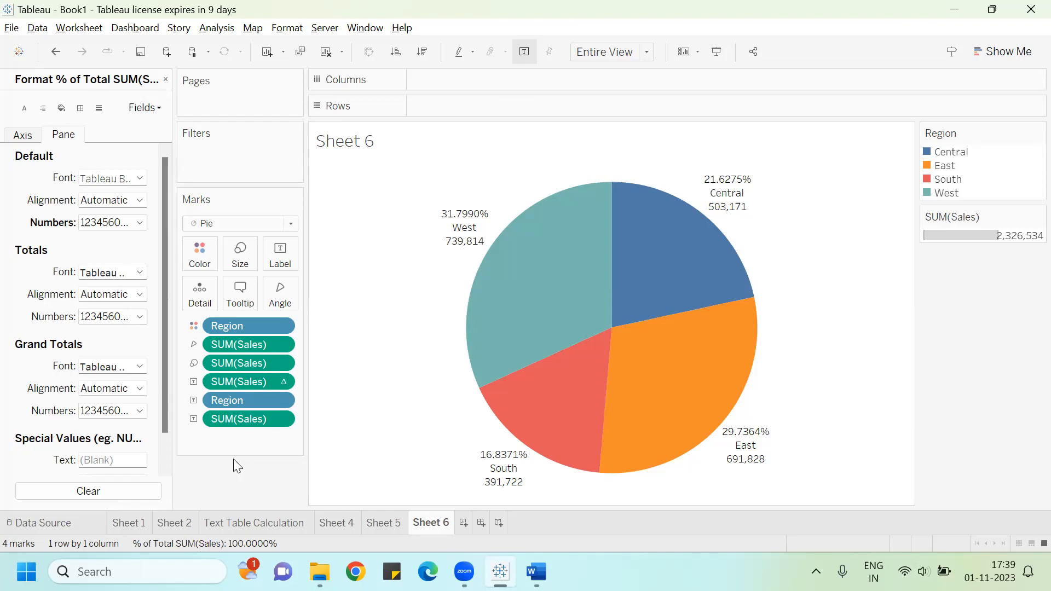
left_click(164, 80)
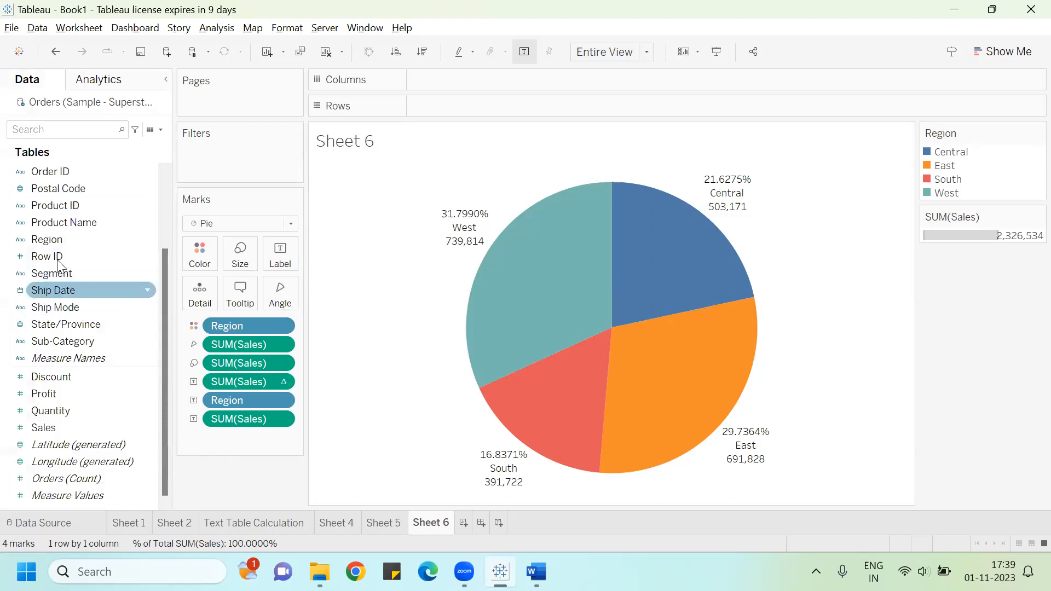
Step: Arrange the region pies in a grid with Category on Columns and Segment on Rows
left_click(68, 242)
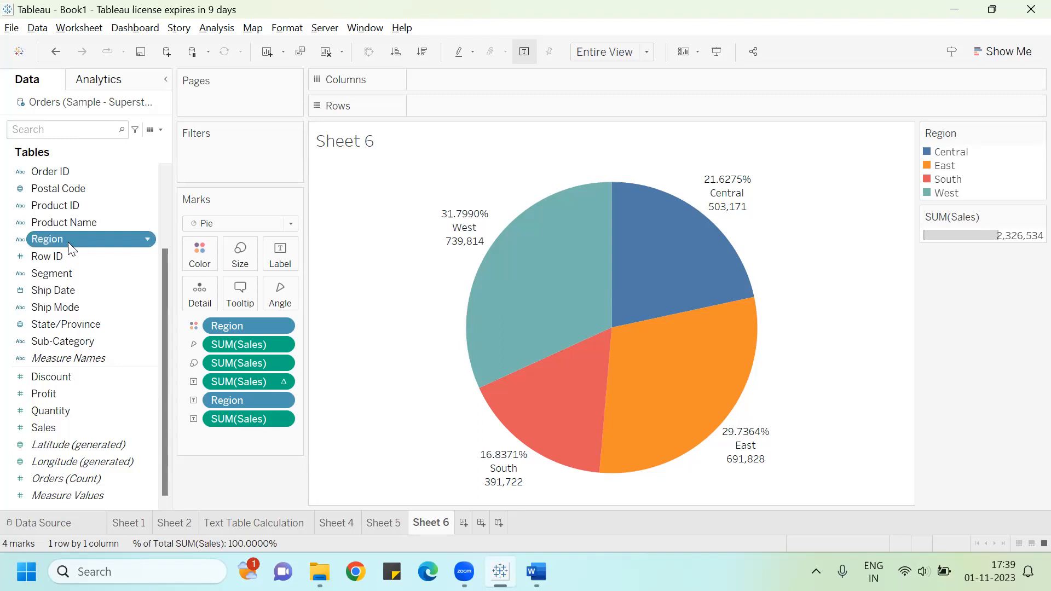
left_click(41, 386, "ctrl")
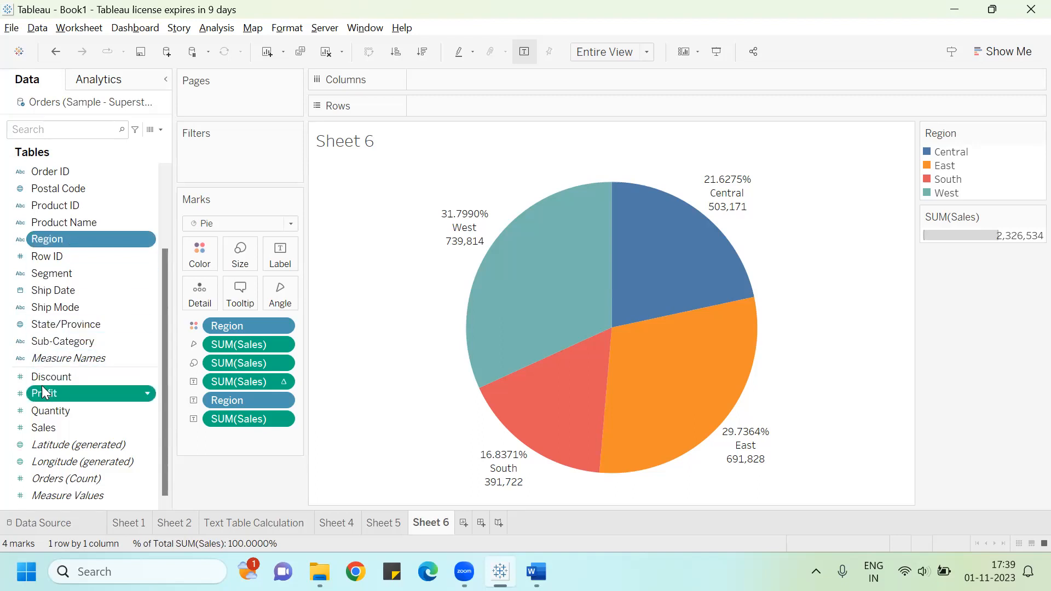
left_click(1018, 53)
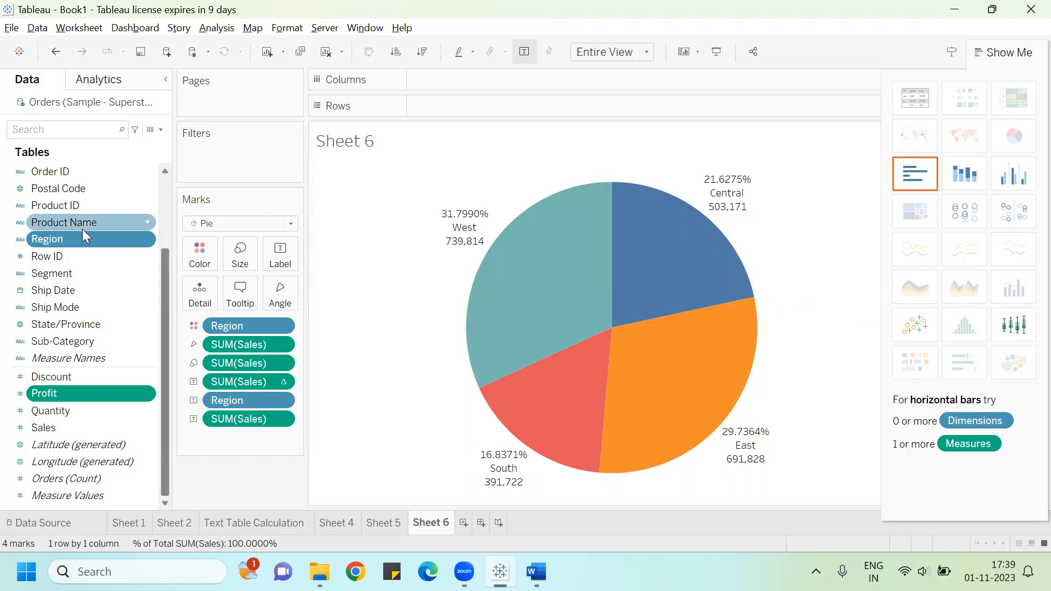
left_click_drag(168, 261, 167, 194)
left_click_drag(73, 167, 465, 98)
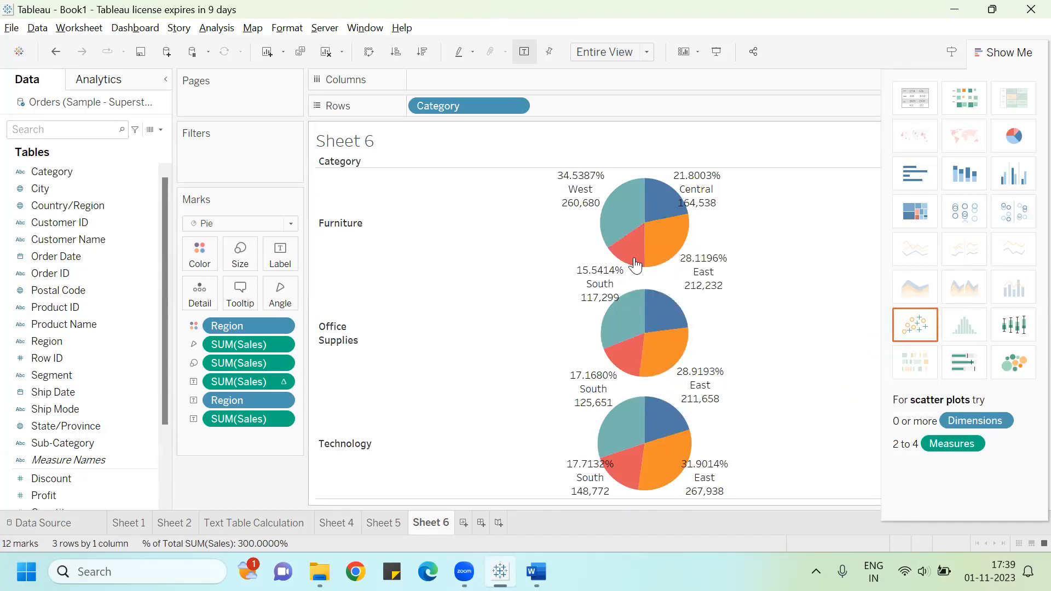
left_click_drag(422, 102, 422, 75)
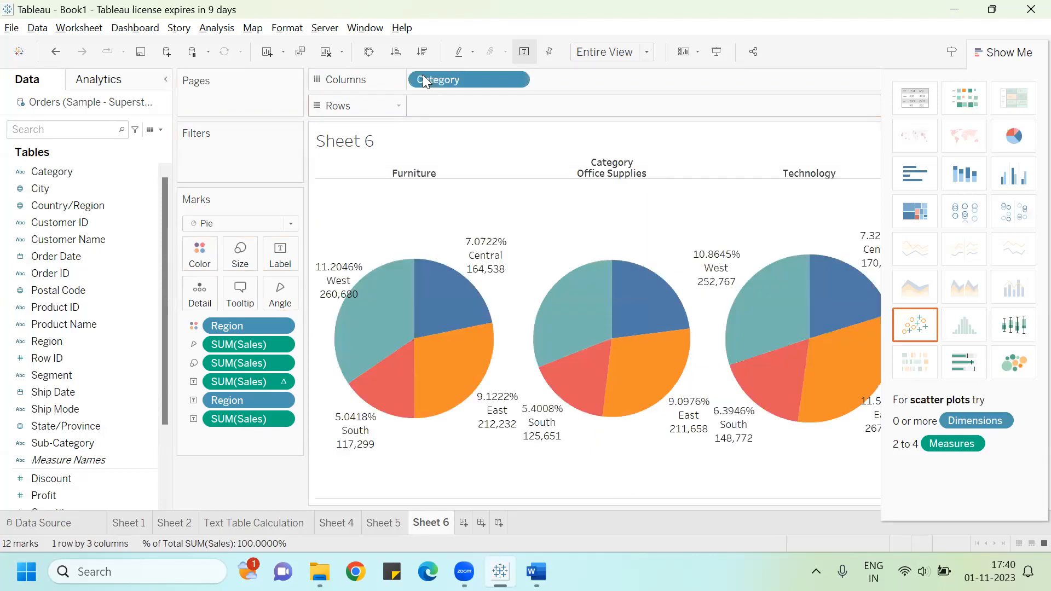
left_click(989, 54)
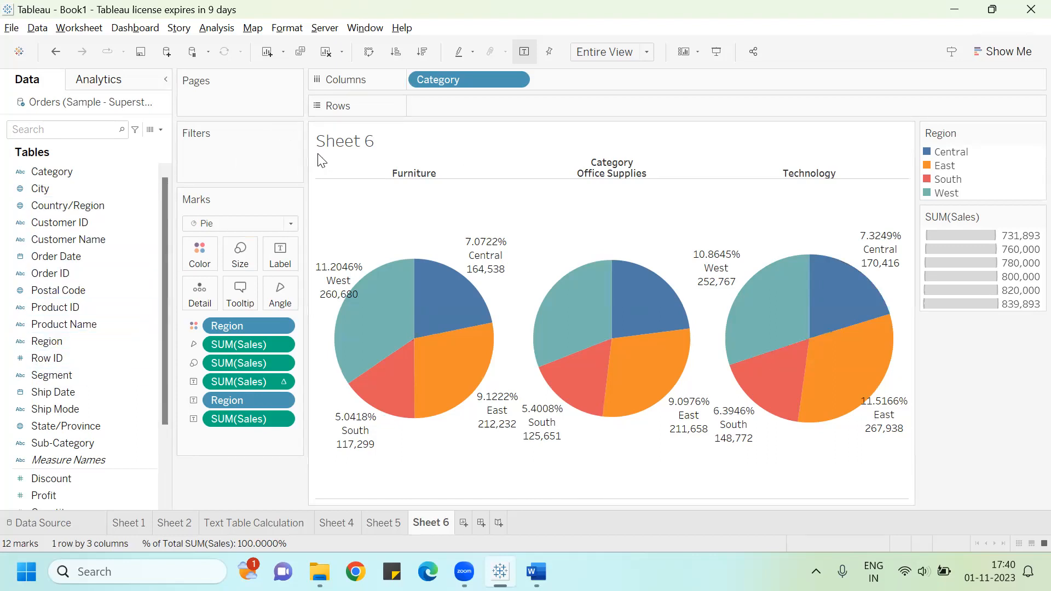
left_click_drag(85, 373, 474, 102)
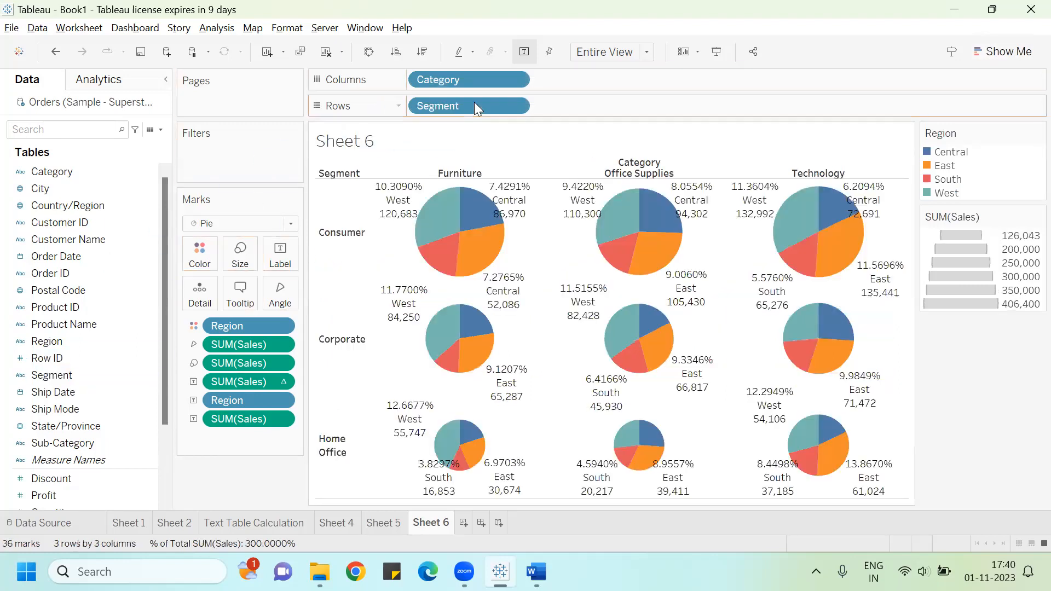
mouse_move(444, 217)
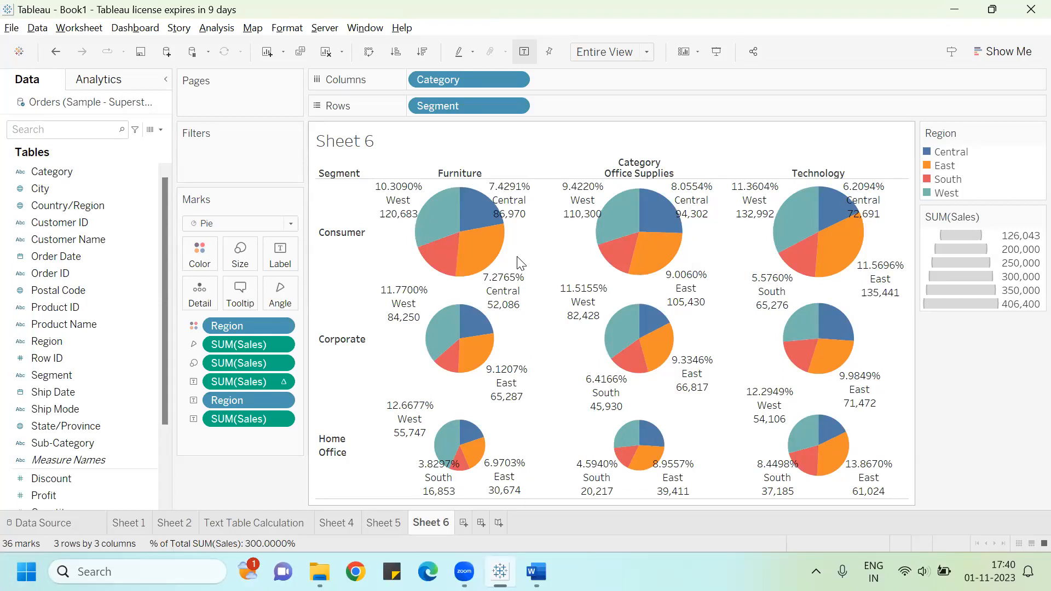
Step: Keep only the Central slice of the Furniture Consumer pie, then undo it
left_click(482, 214)
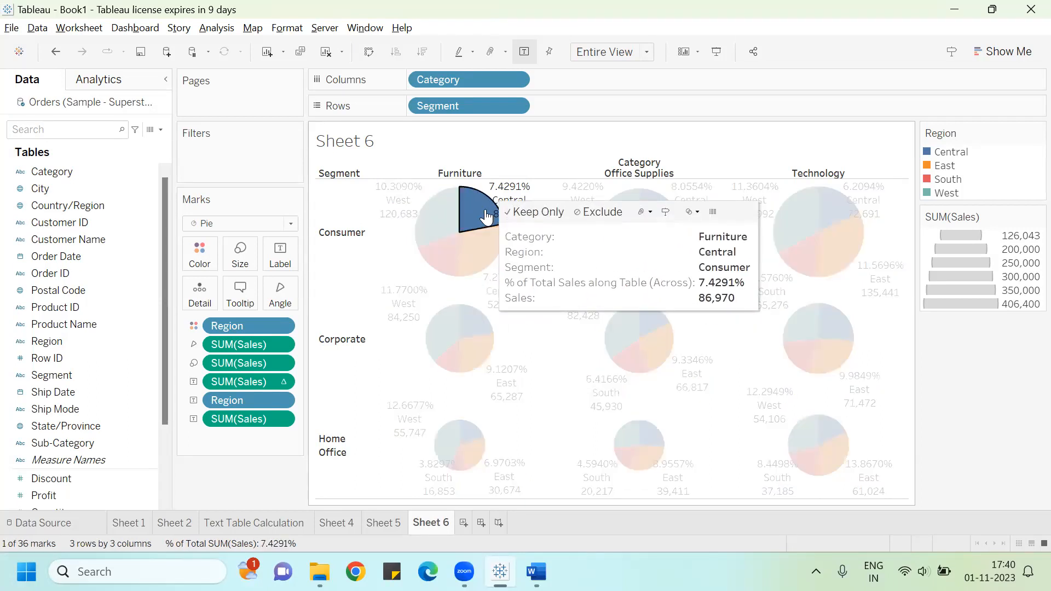
left_click(526, 213)
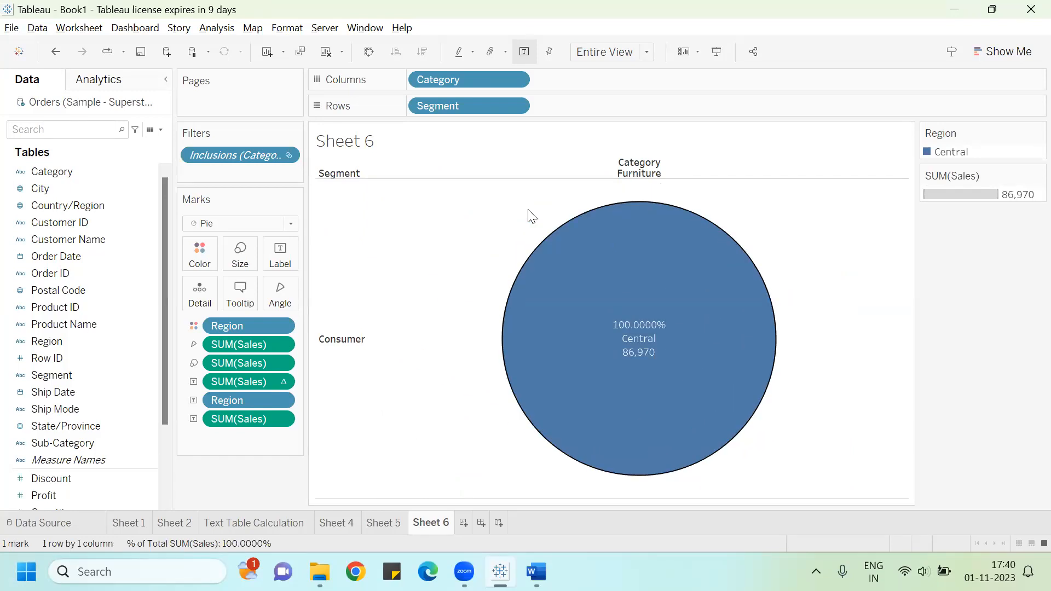
key("ctrl+z")
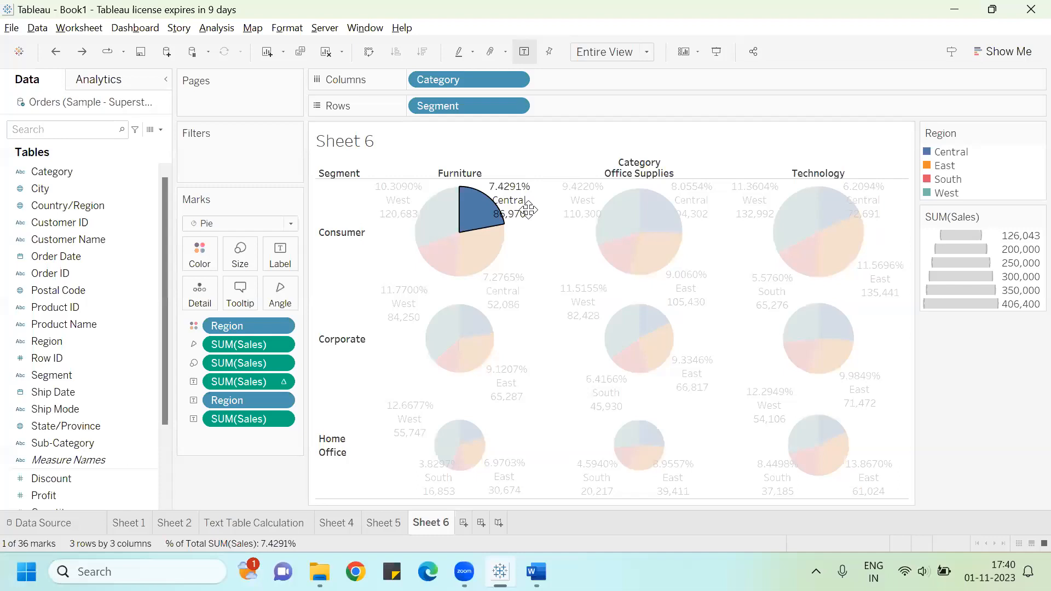
left_click(205, 480)
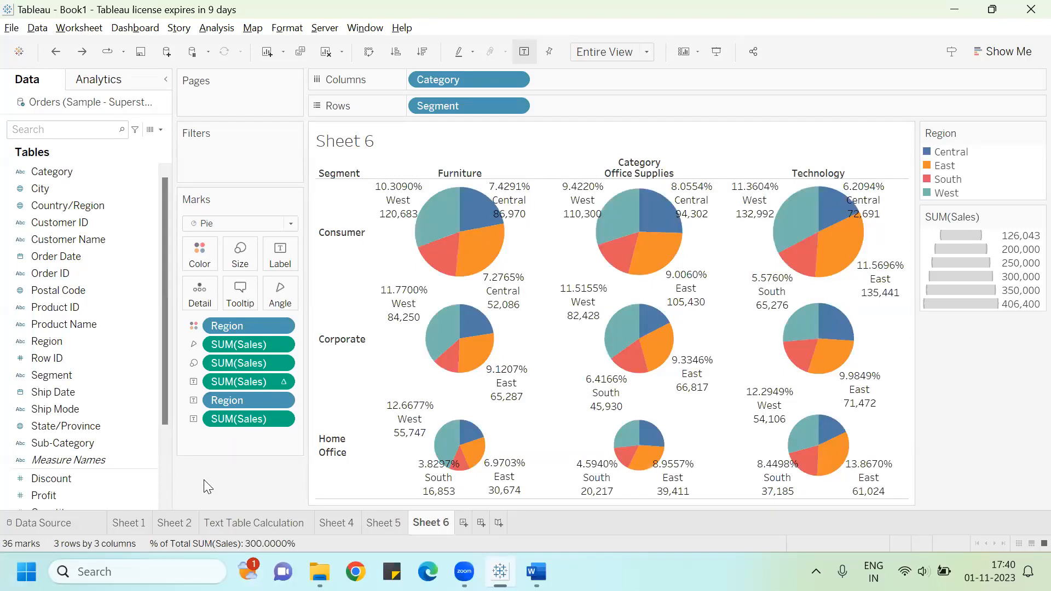
Step: Filter the pies to the Central region only, then remove the Region filter again
mouse_move(480, 218)
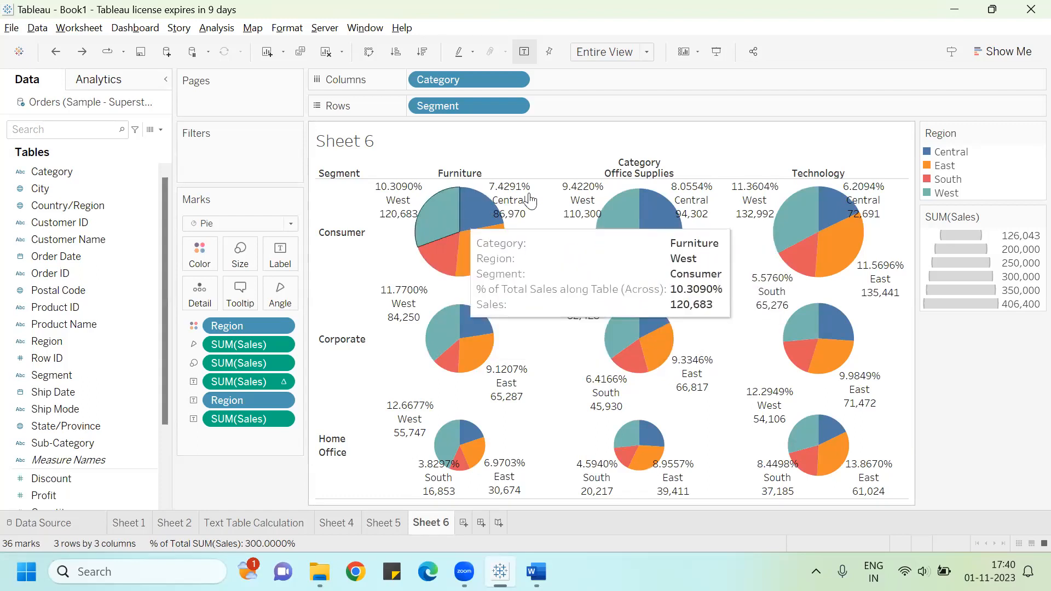
mouse_move(611, 245)
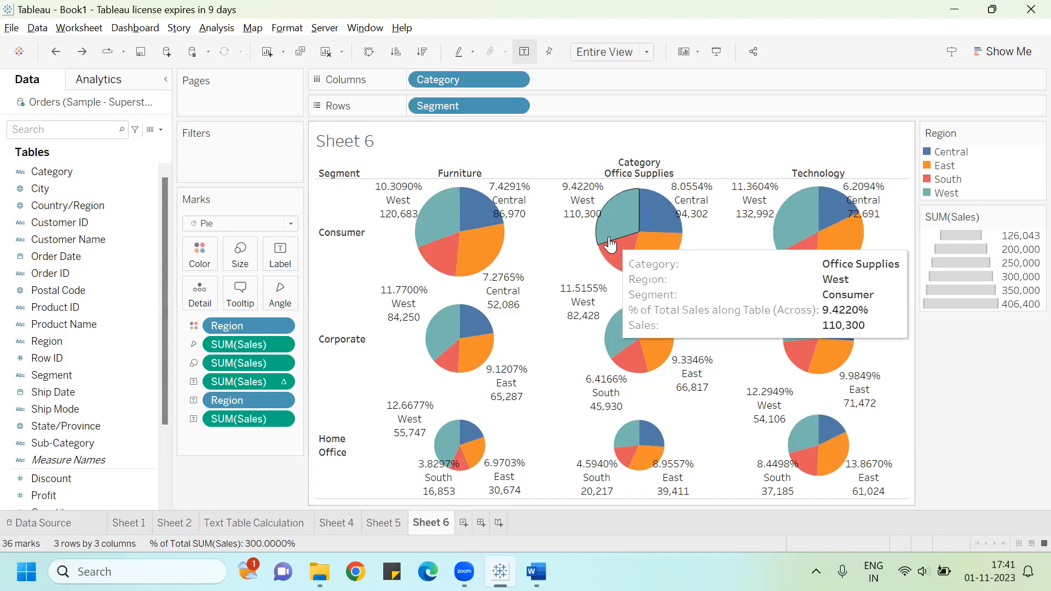
left_click(66, 336)
left_click_drag(66, 332, 212, 141)
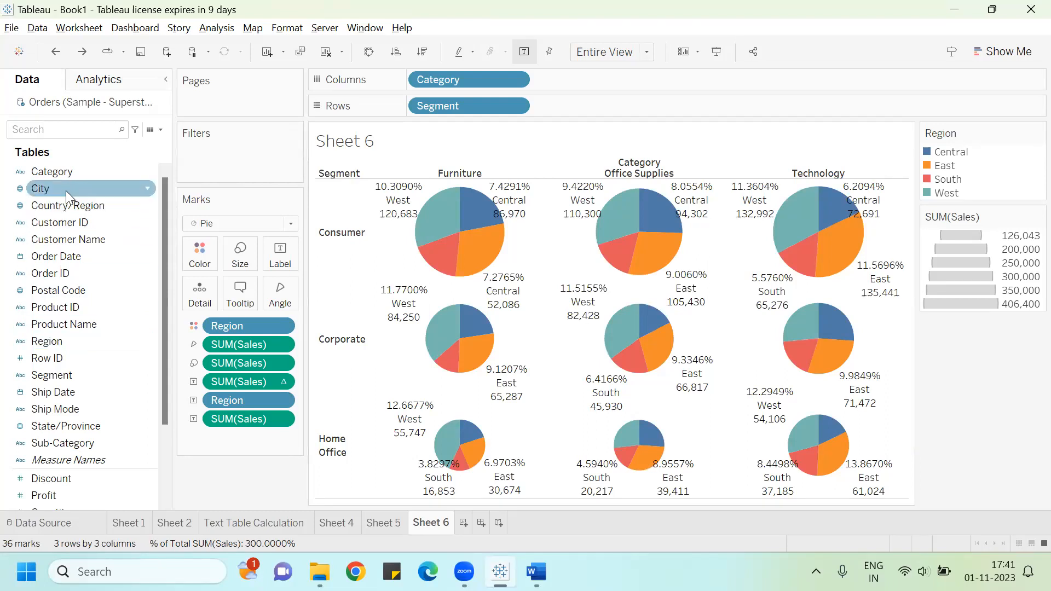
left_click_drag(58, 339, 230, 161)
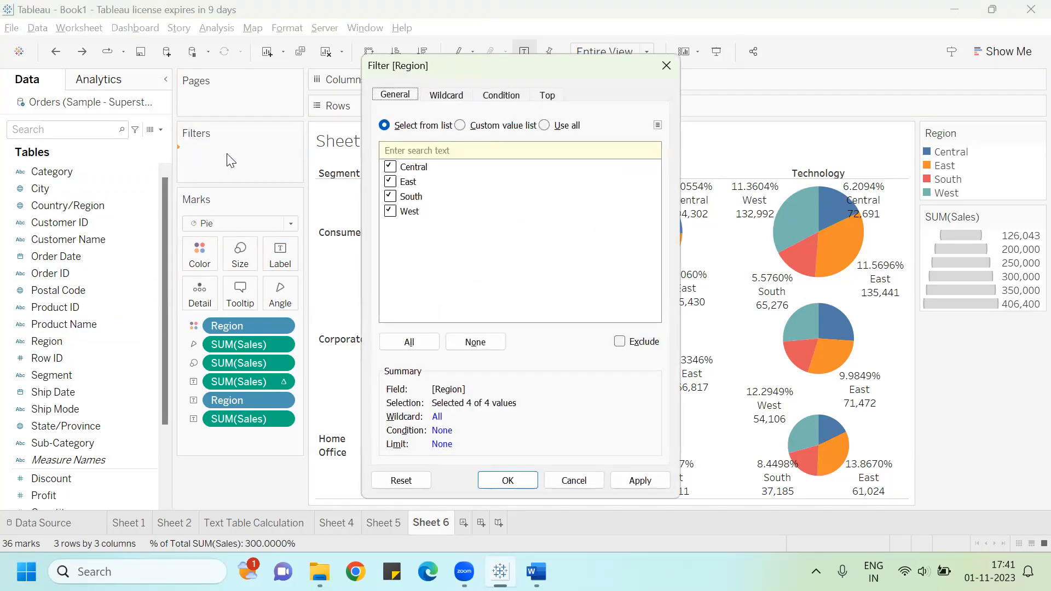
left_click(389, 181)
left_click(391, 197)
left_click(495, 484)
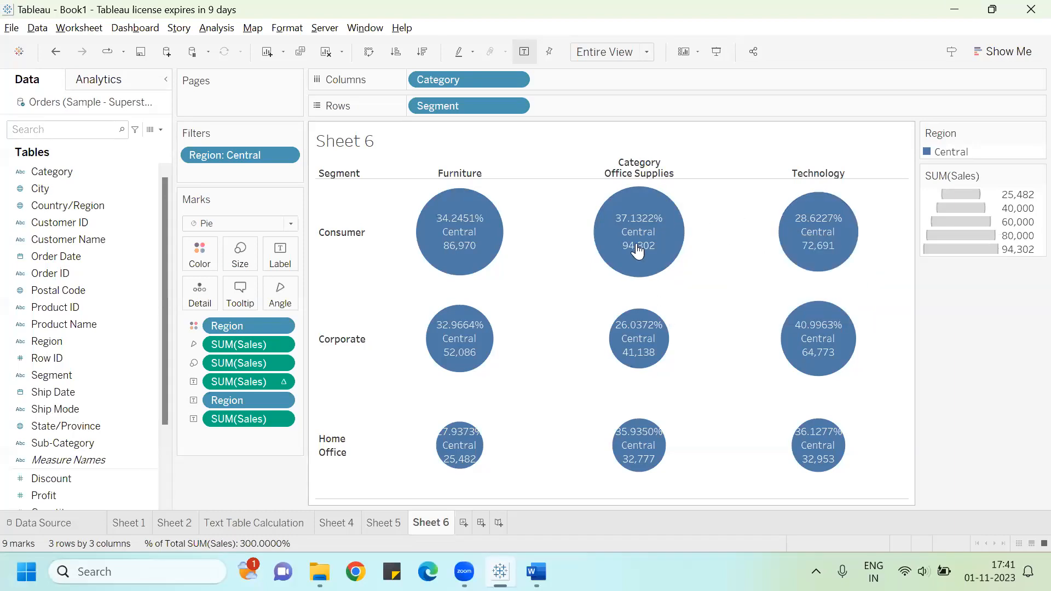
mouse_move(781, 249)
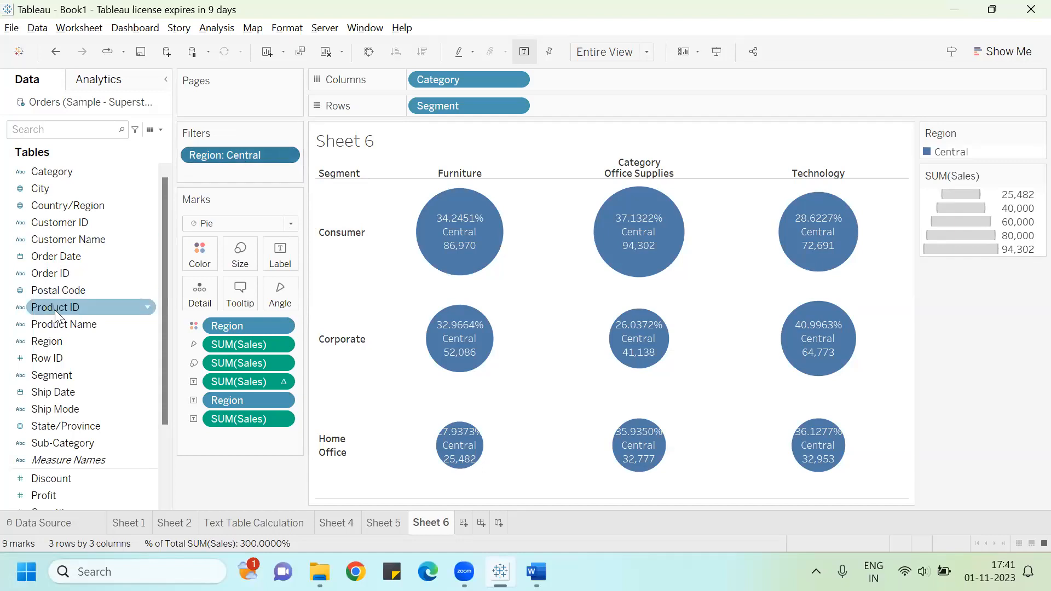
left_click_drag(221, 149, 41, 271)
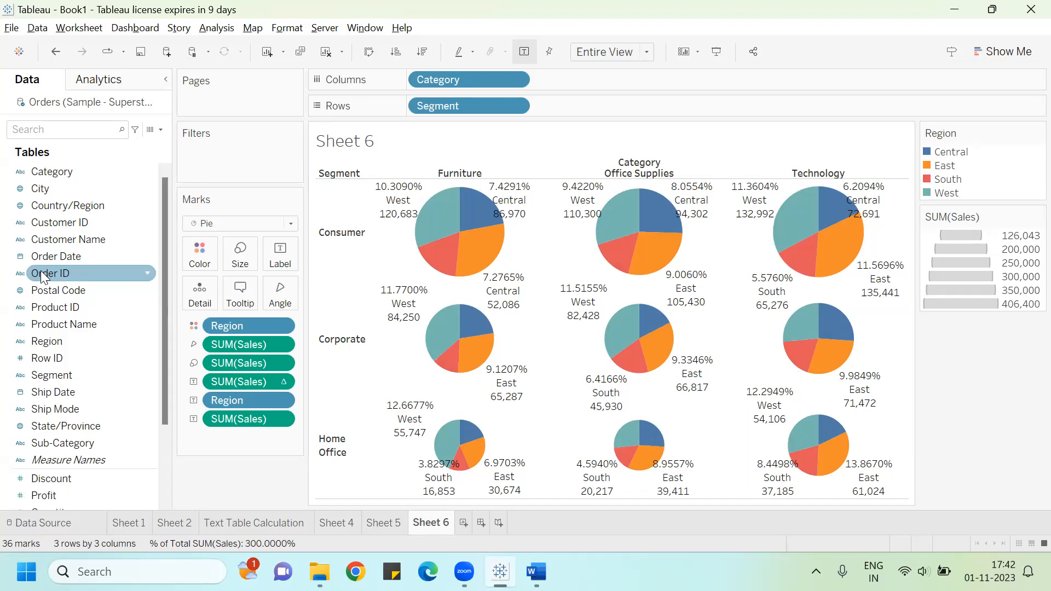
Step: Switch to the Word guide and read through its pie chart and ship mode chart sections
key("alt+Tab")
key("alt+Tab")
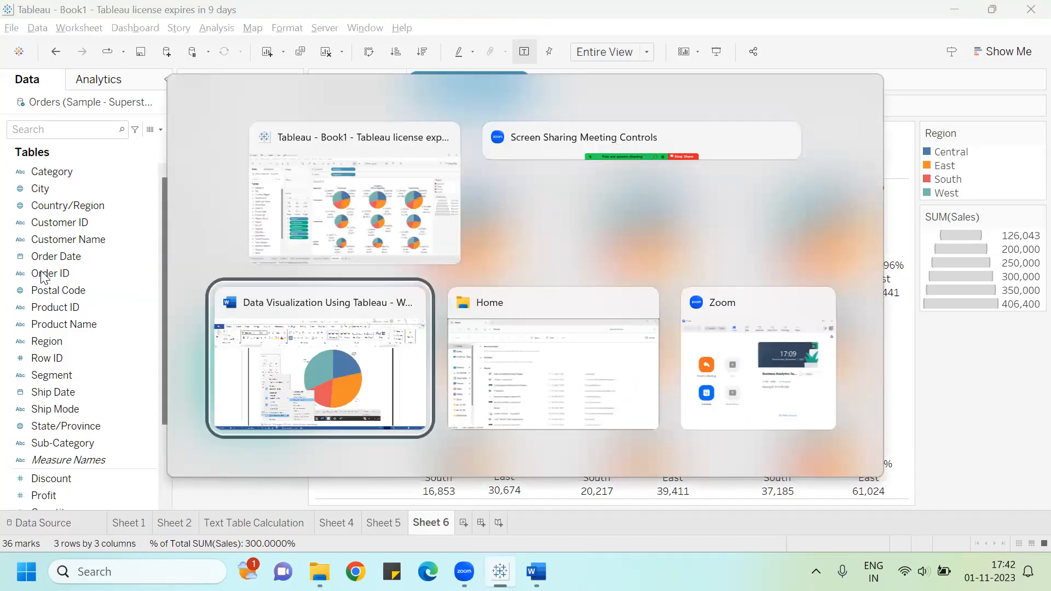
scroll(36, 279, "down", 10)
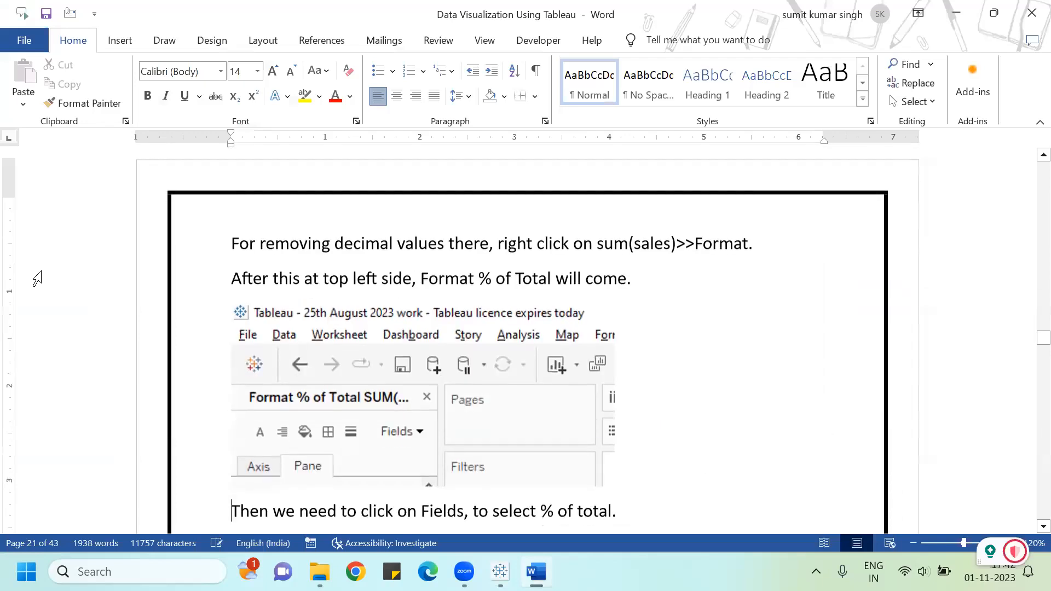
scroll(37, 279, "down", 10)
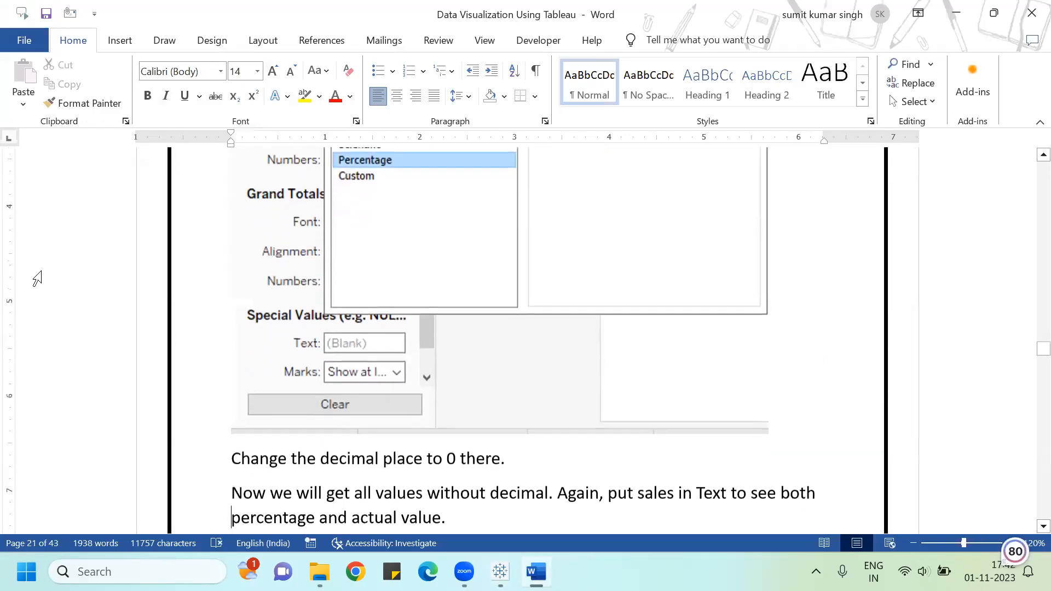
scroll(37, 279, "down", 10)
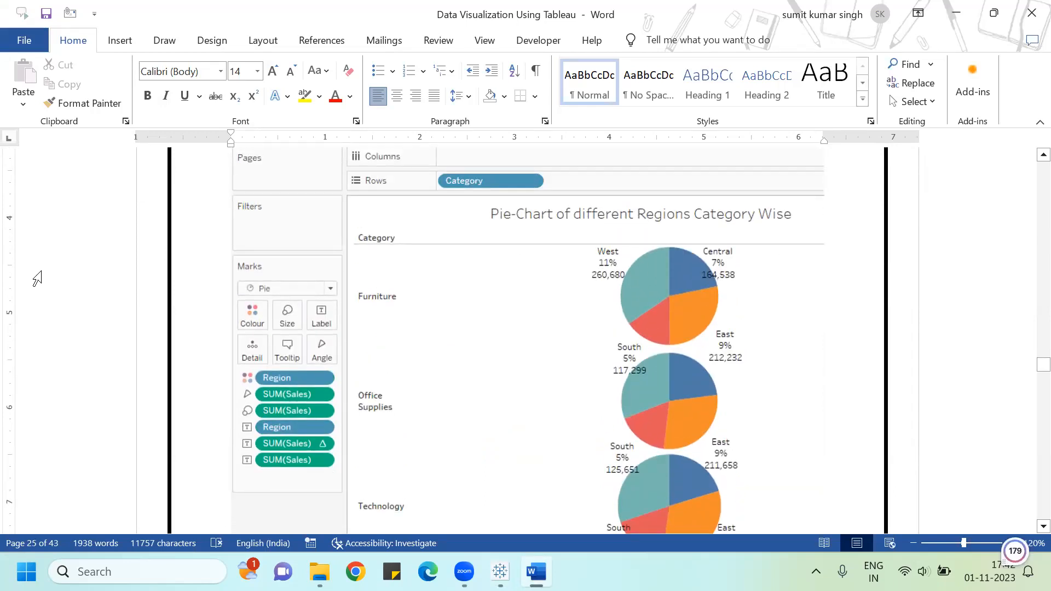
scroll(37, 280, "down", 8)
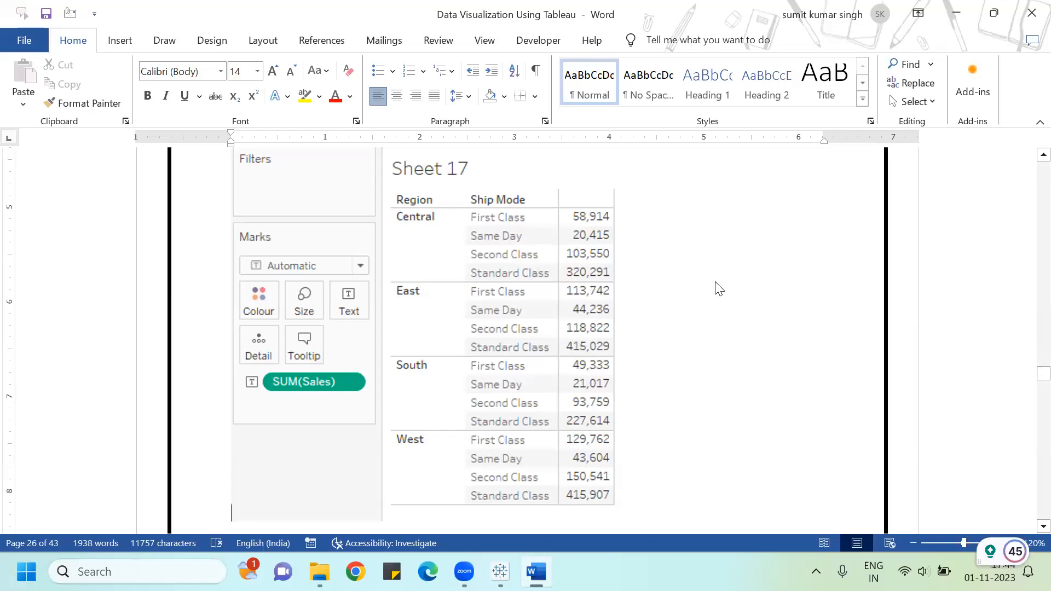
scroll(717, 288, "down", 6)
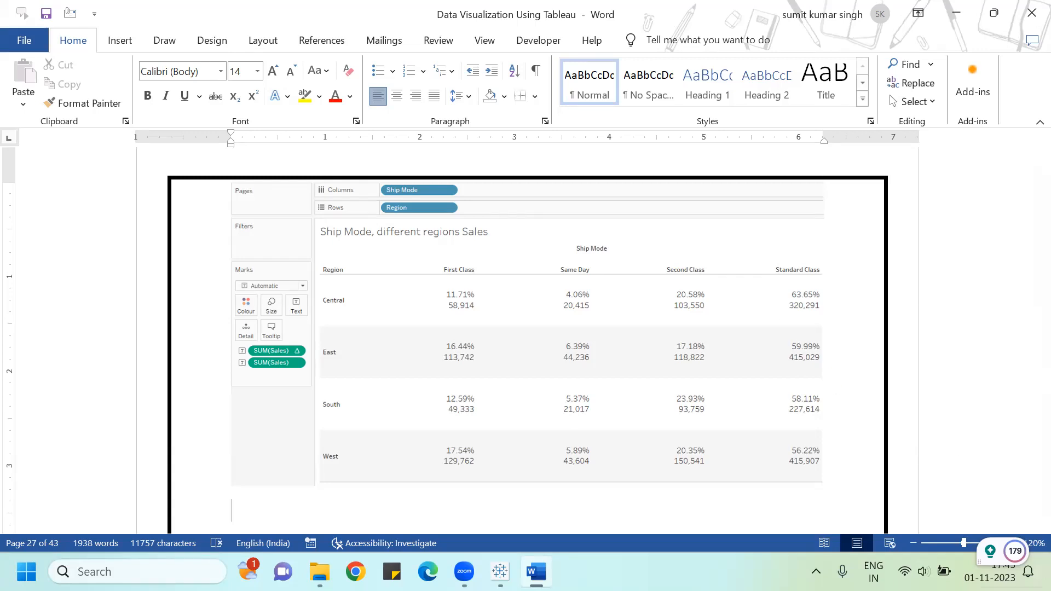
left_click_drag(996, 554, 996, 140)
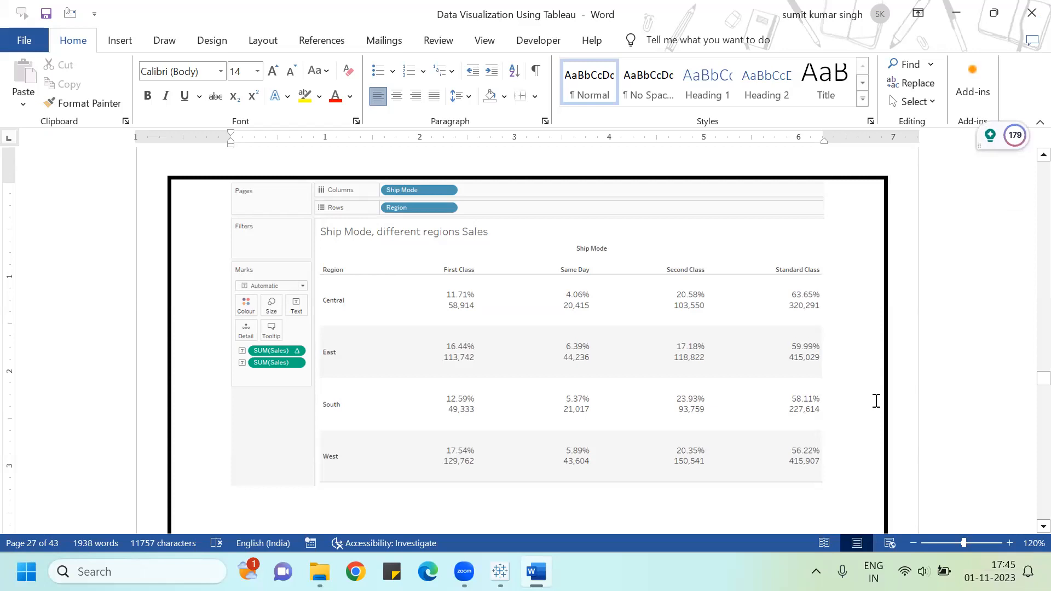
scroll(772, 378, "down", 8)
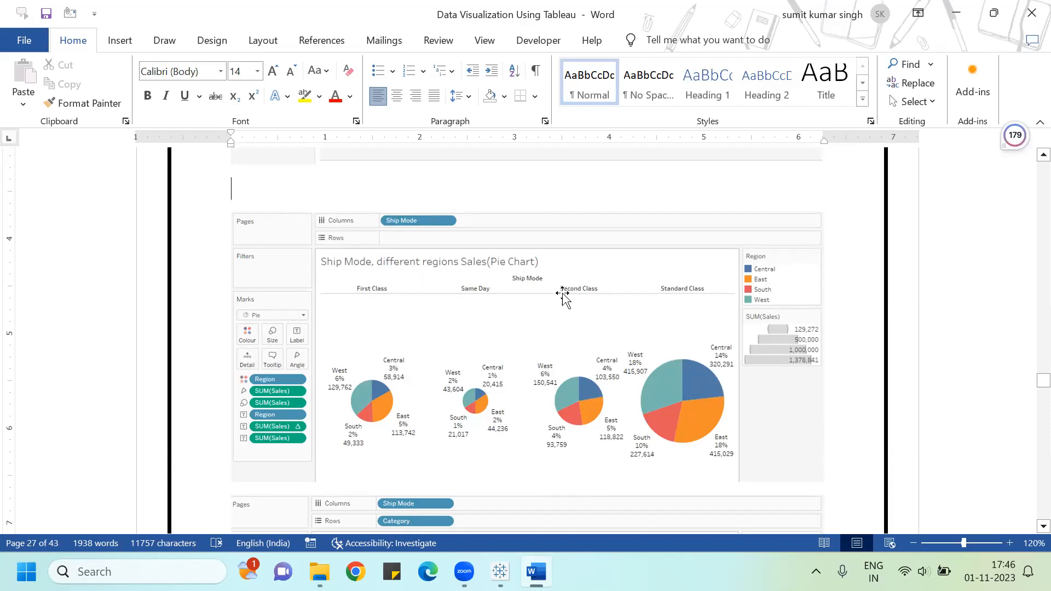
Step: Scroll through the Word guide's ship mode and category pie chart images down to the tree map section
scroll(563, 293, "down", 5)
scroll(488, 380, "up", 4)
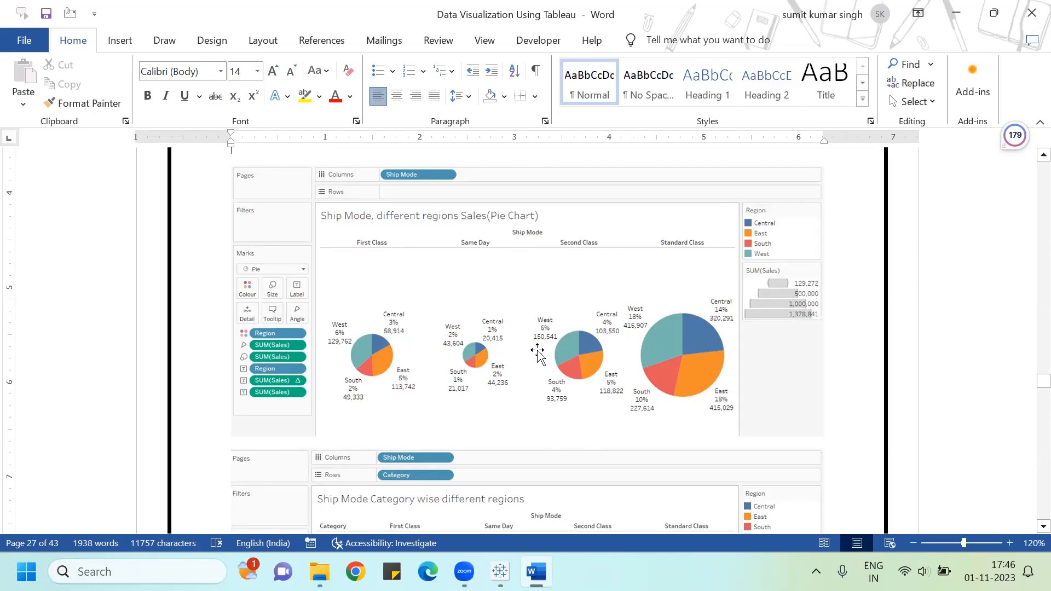
scroll(575, 285, "down", 3)
scroll(573, 285, "down", 1)
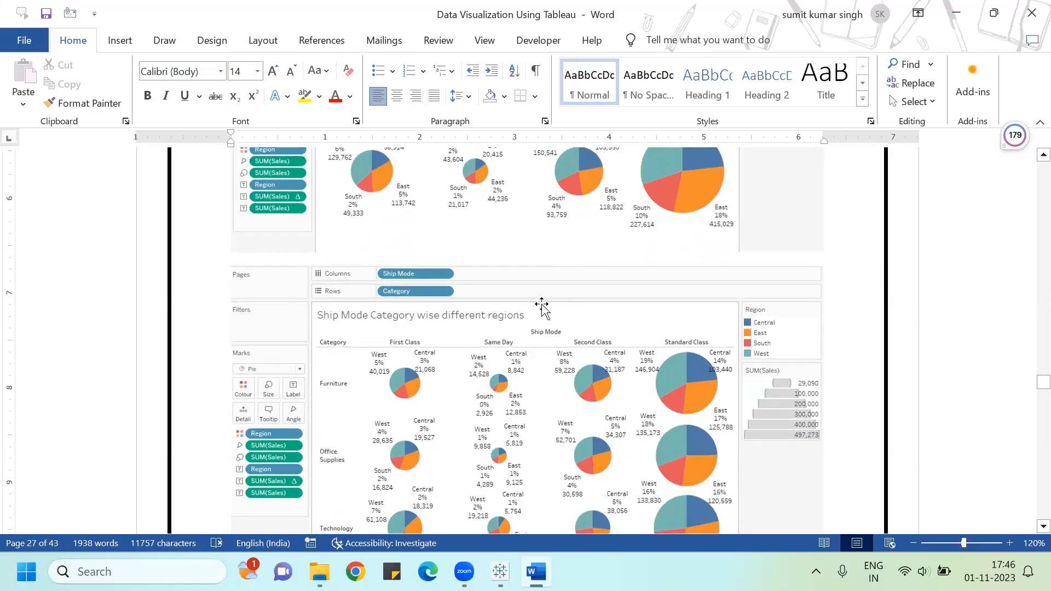
scroll(537, 305, "down", 2)
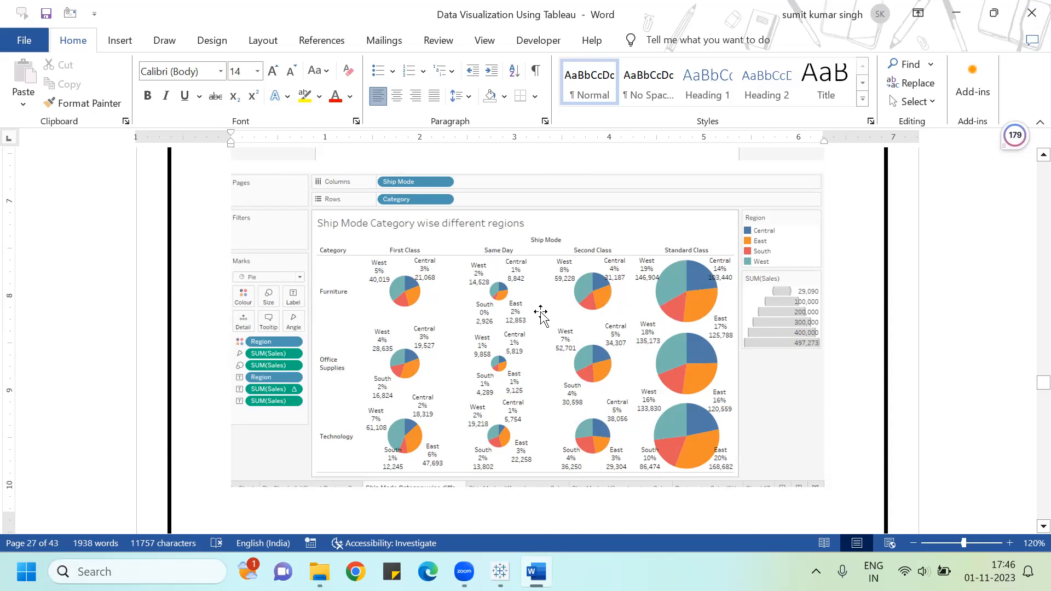
scroll(670, 268, "down", 4)
scroll(675, 270, "down", 10)
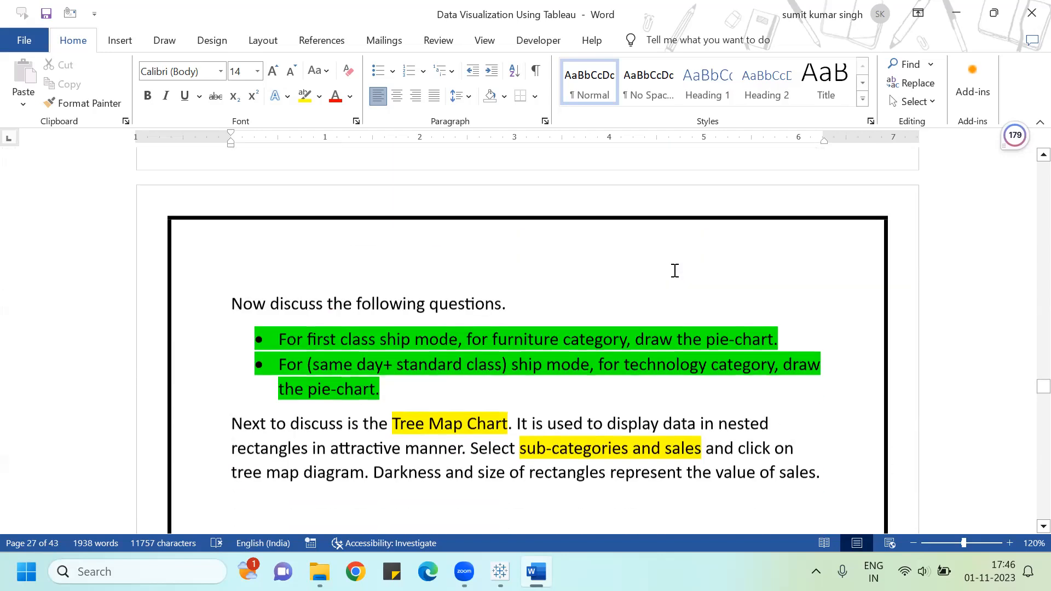
scroll(675, 271, "up", 1)
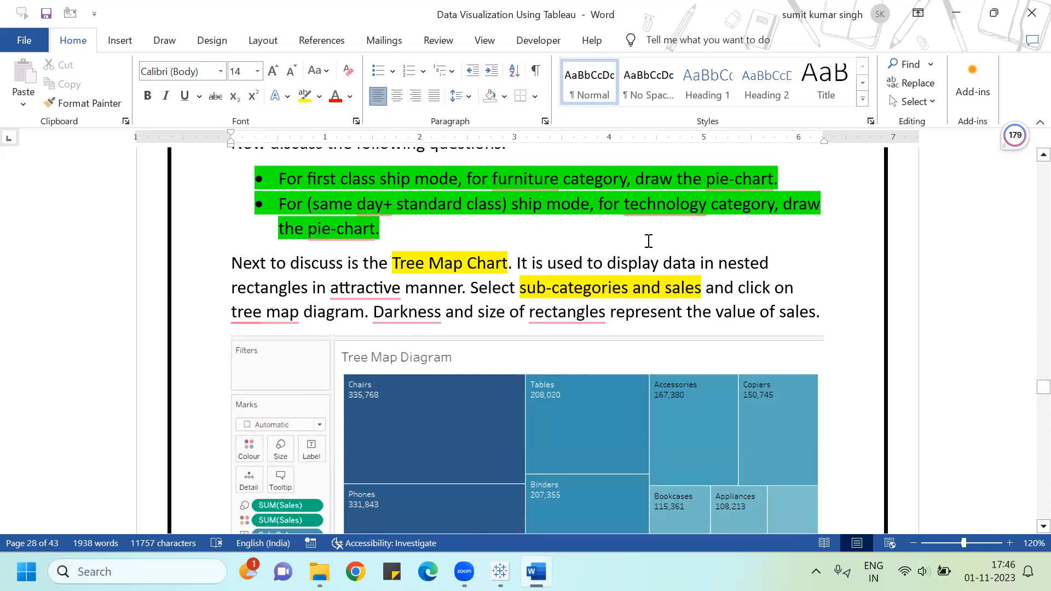
Step: Accept the spelling suggestions changing 'attractive' to 'an attractive' and 'tree map' to 'treemap' in the guide
left_click(357, 290)
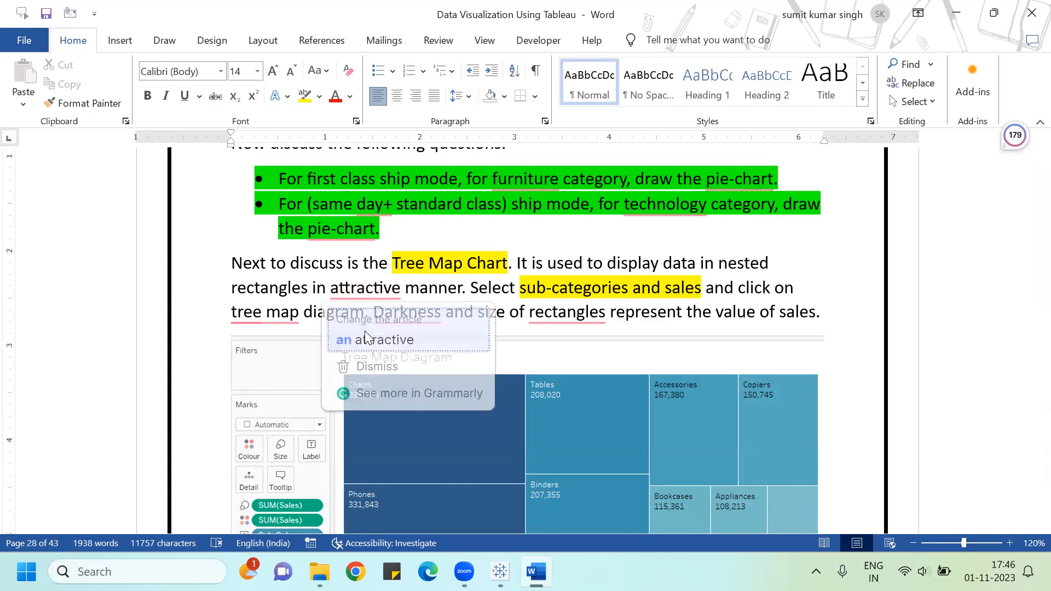
left_click(365, 335)
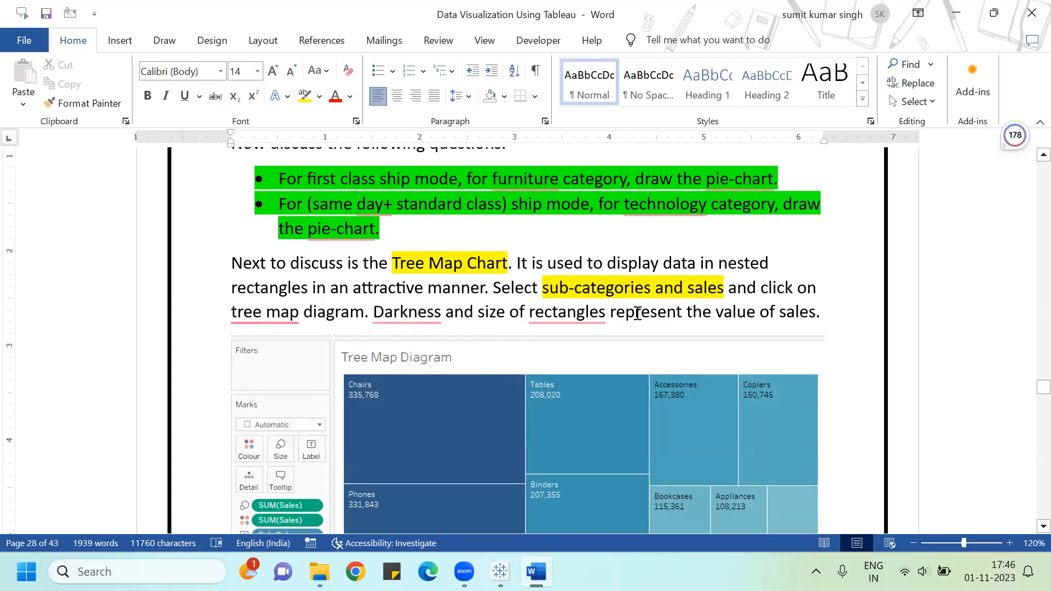
mouse_move(269, 319)
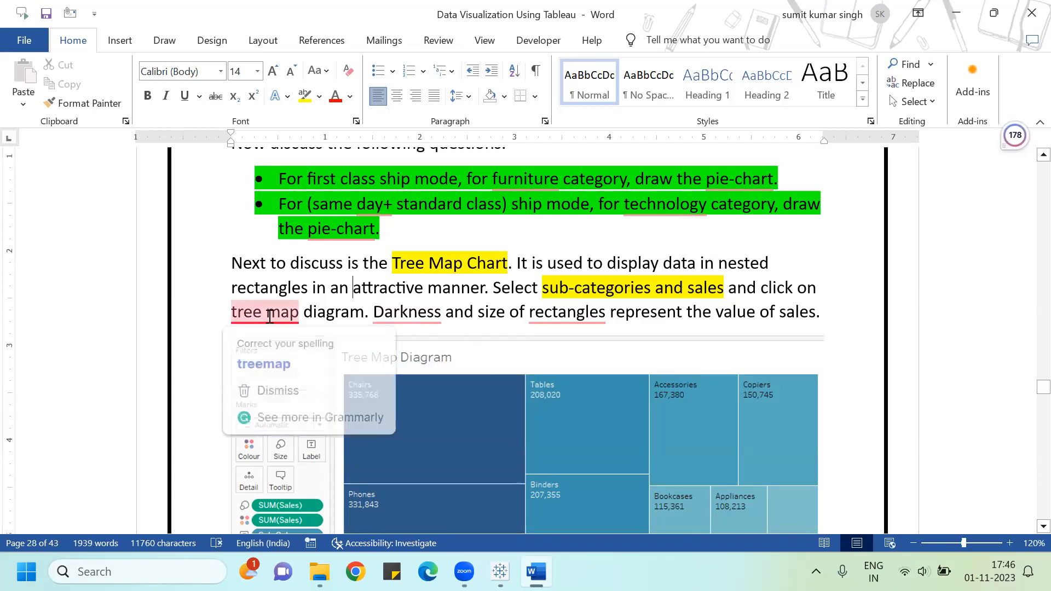
left_click(265, 357)
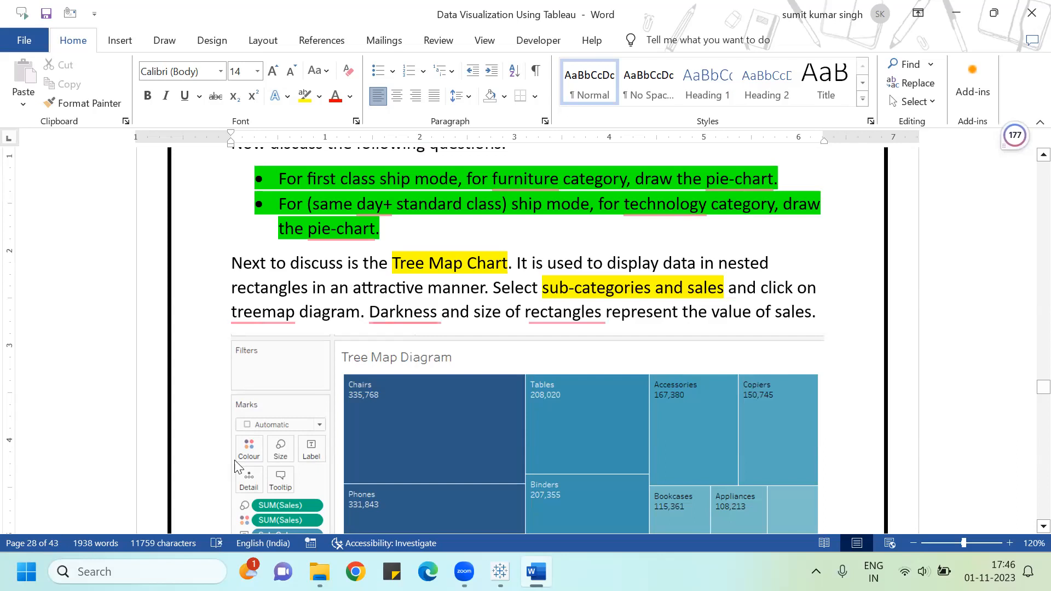
Step: Switch to Tableau and retitle Sheet 7 as 'TreeMap Chart'
key("alt+Tab")
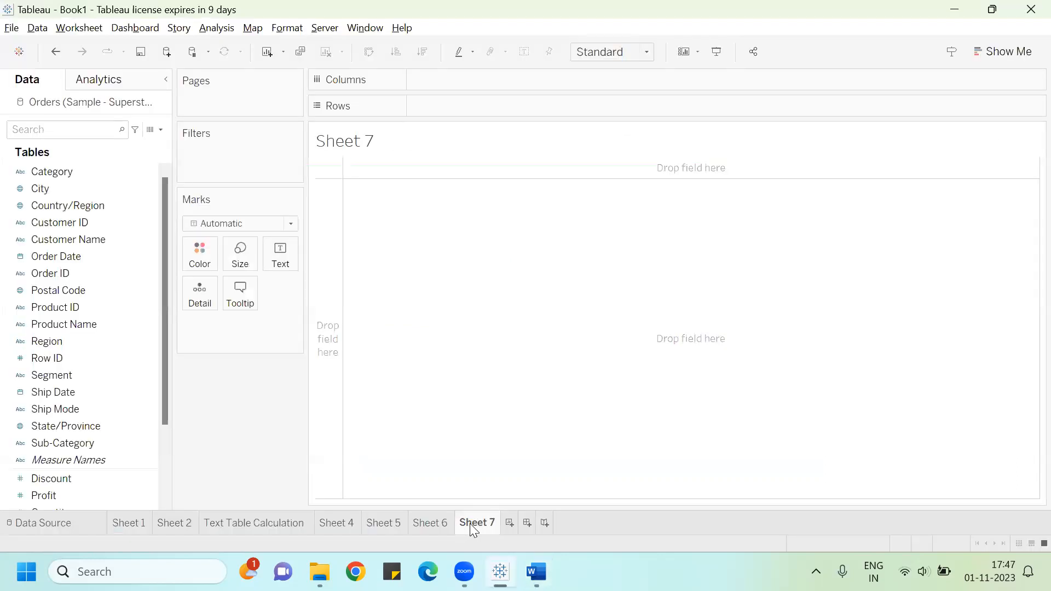
double_click(355, 153)
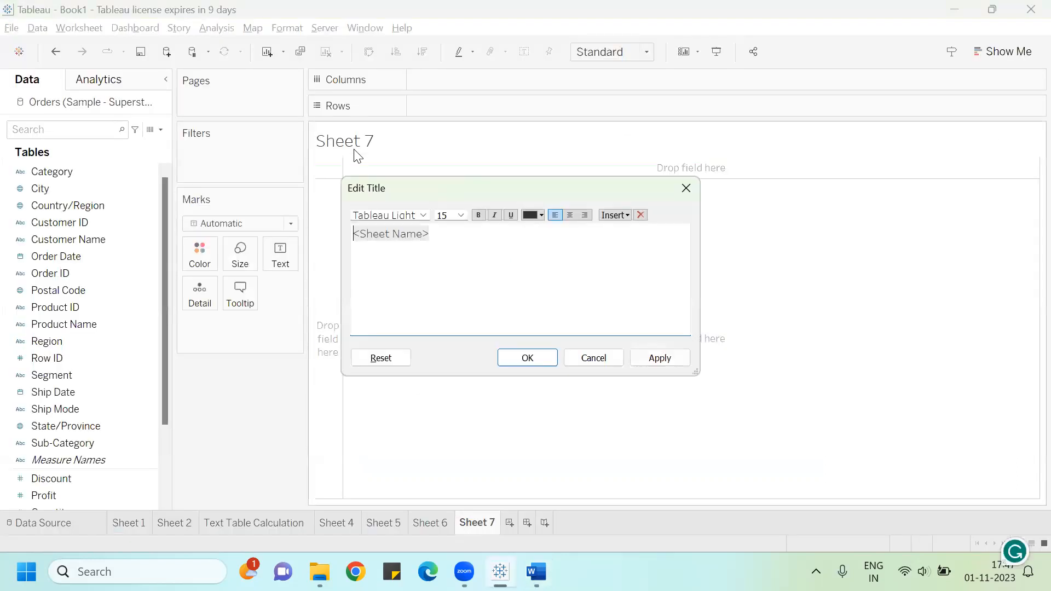
left_click(450, 240)
key("BackSpace")
key("BackSpace")
key("BackSpace")
key("BackSpace")
key("BackSpace")
key("BackSpace")
key("BackSpace")
key("BackSpace")
key("BackSpace")
key("BackSpace")
key("BackSpace")
key("BackSpace")
type("TreeMap")
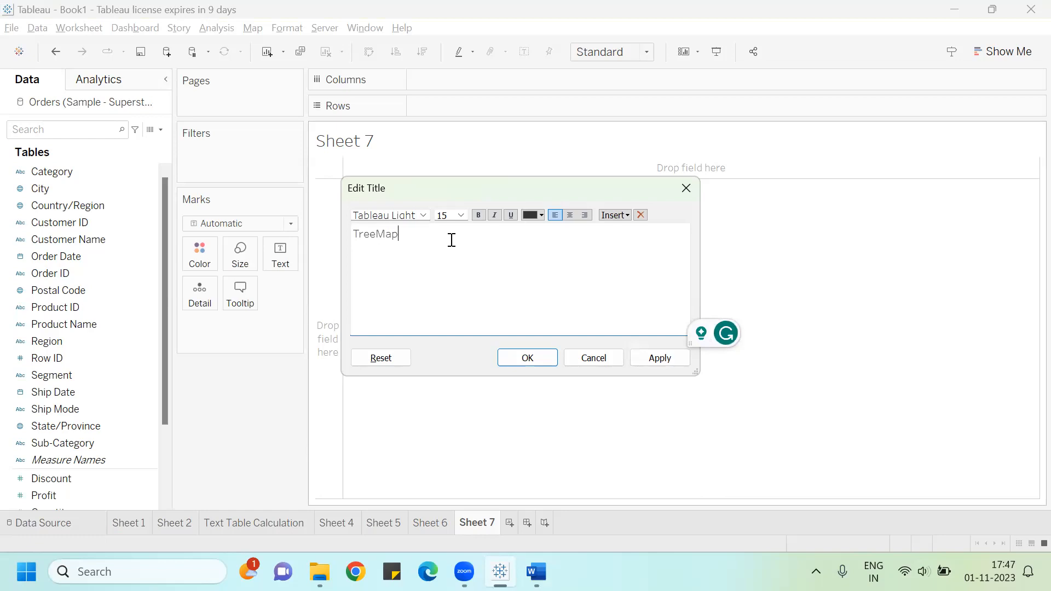
type(" Chart")
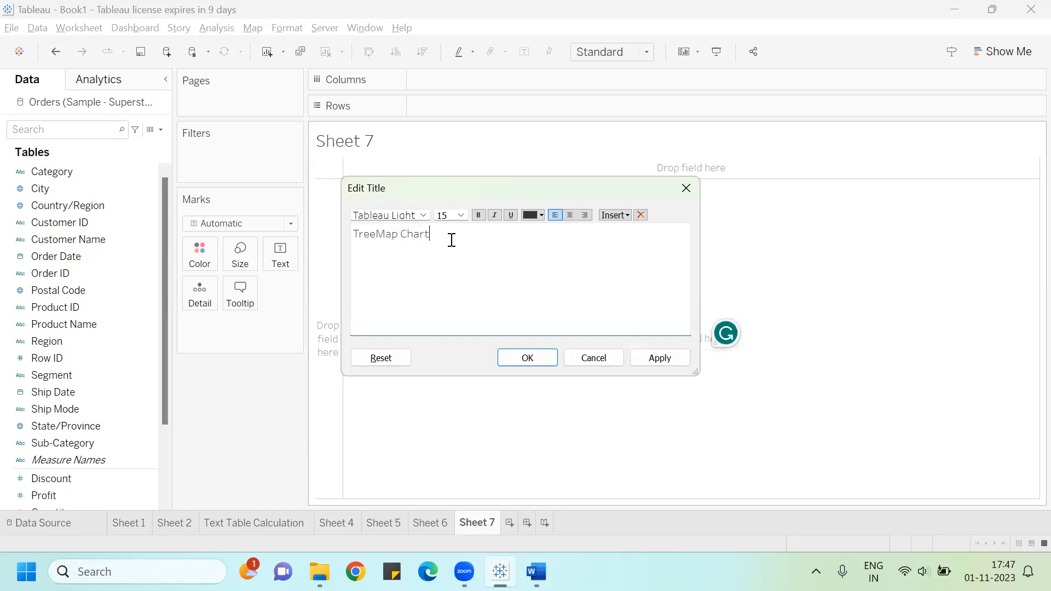
Step: Format the selected title text at size 20 in red, centre it, and apply the title
key("shift+Left")
key("shift+Left")
key("shift+Left")
key("shift+Left")
key("shift+Left")
key("shift+Left")
key("shift+Left")
key("shift+Left")
key("shift+Left")
key("shift+Left")
key("shift+Left")
key("shift+Left")
key("shift+Left")
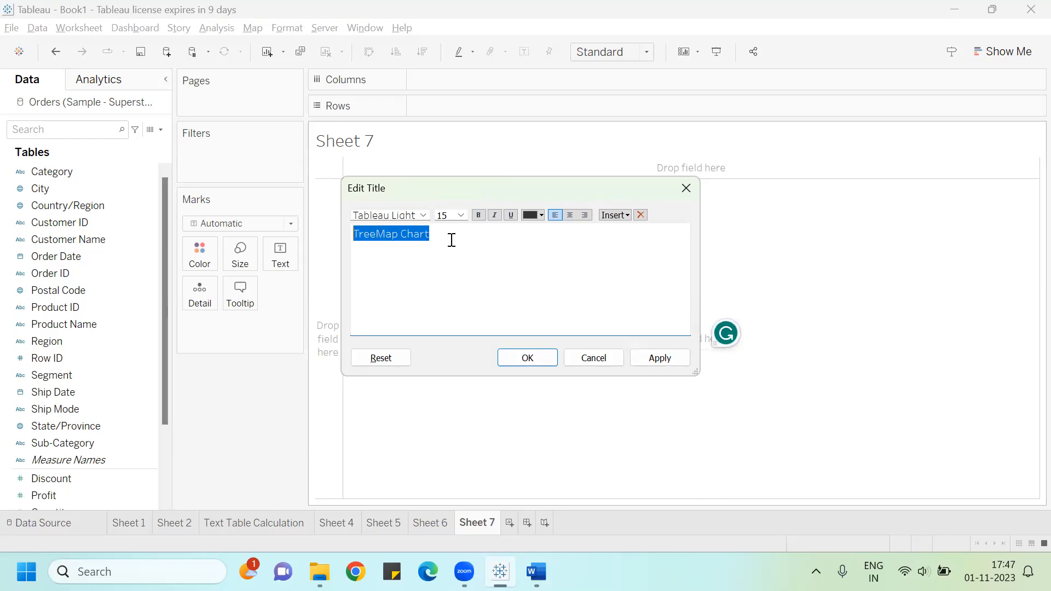
left_click(461, 215)
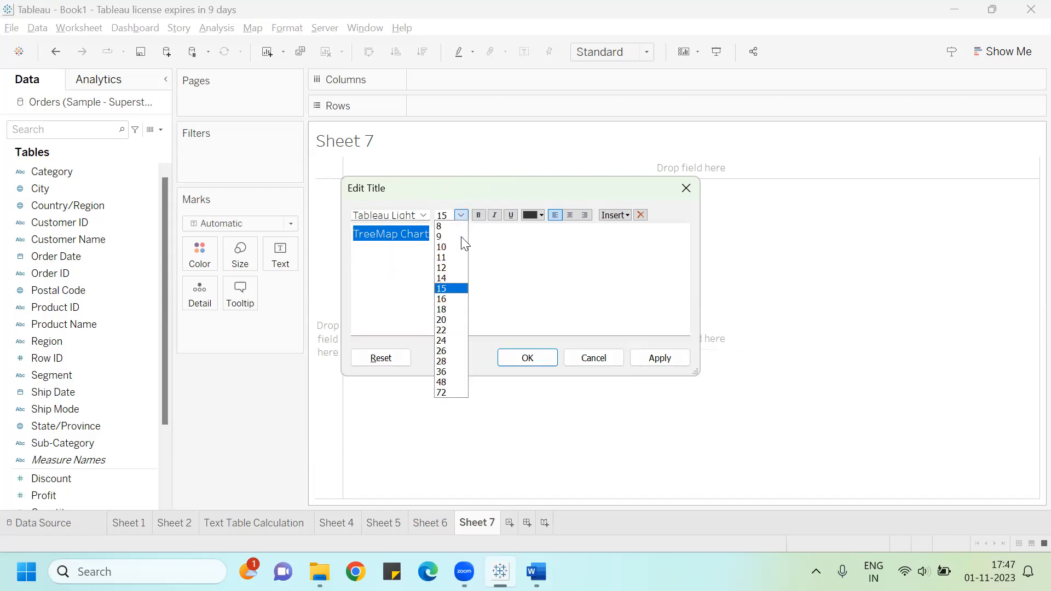
left_click(455, 319)
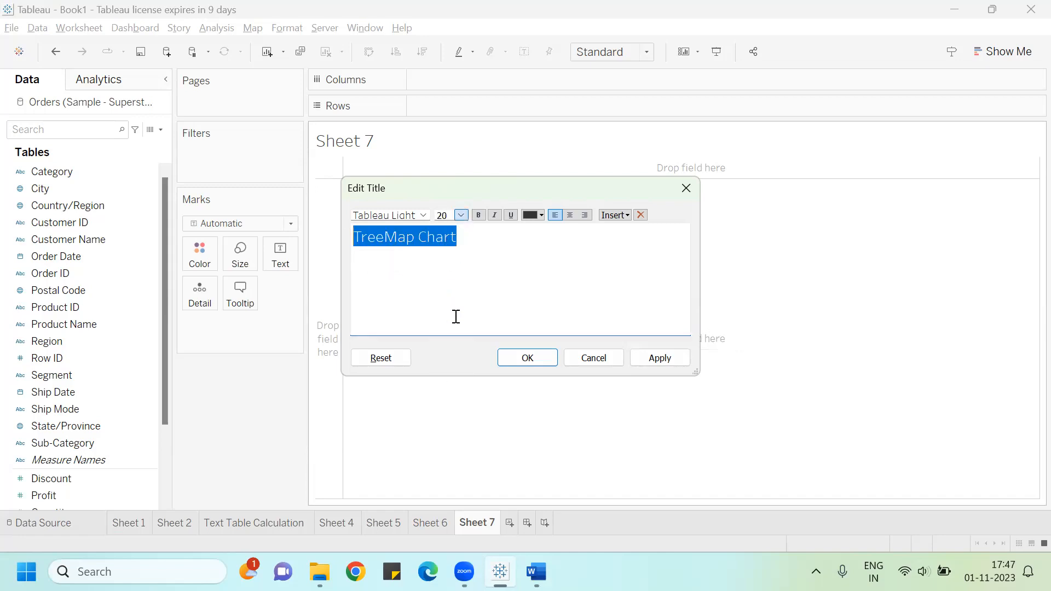
left_click(540, 216)
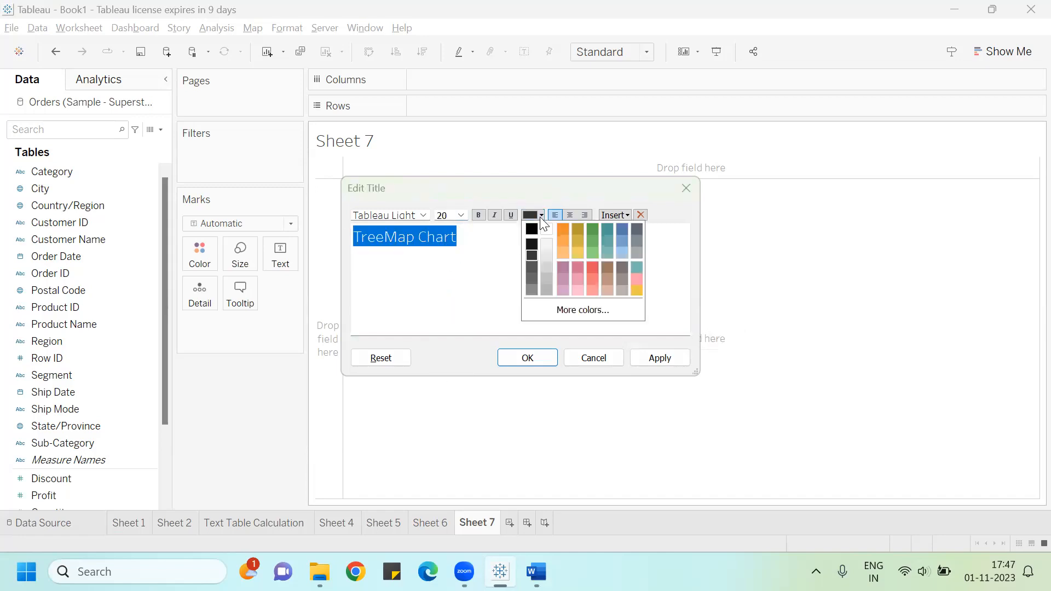
left_click(592, 272)
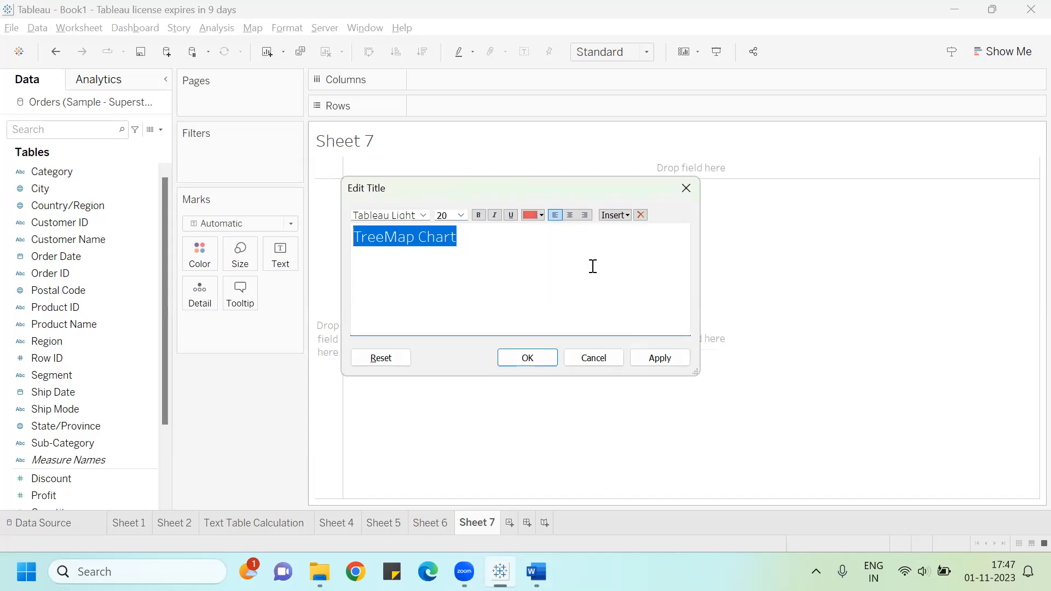
left_click(570, 218)
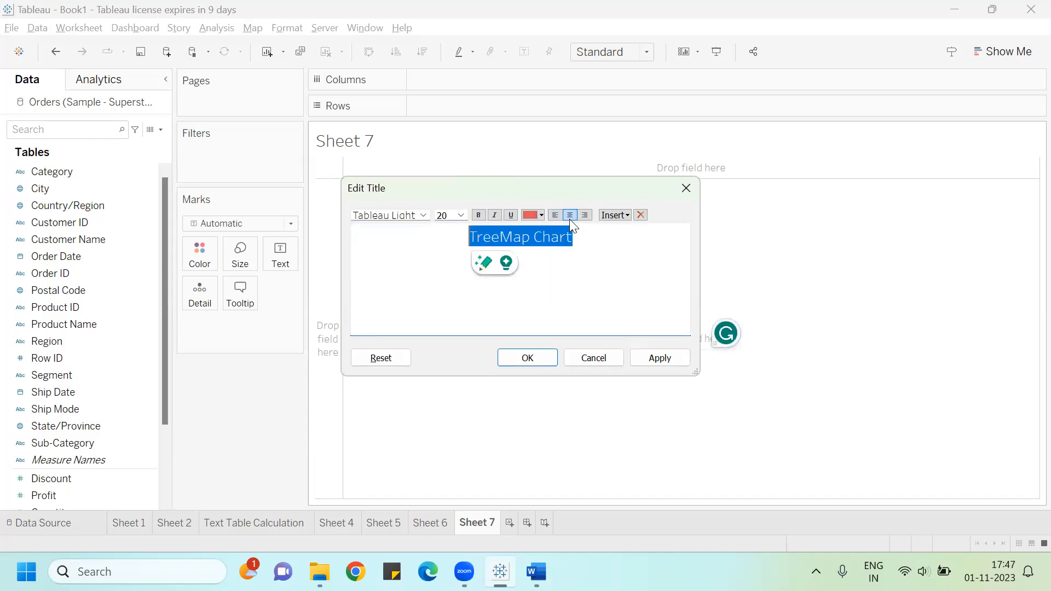
left_click(652, 357)
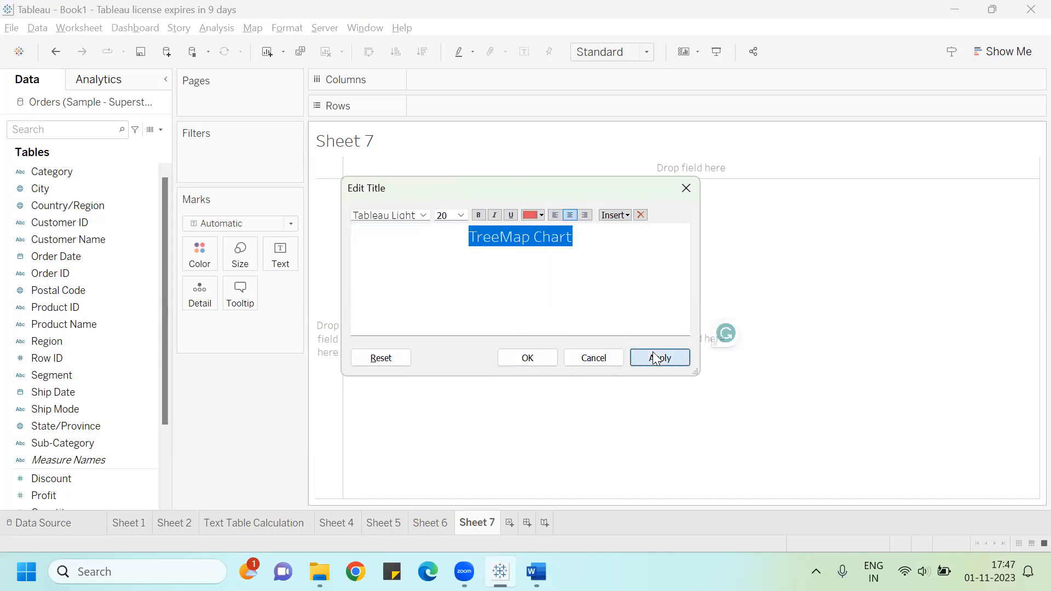
left_click(541, 358)
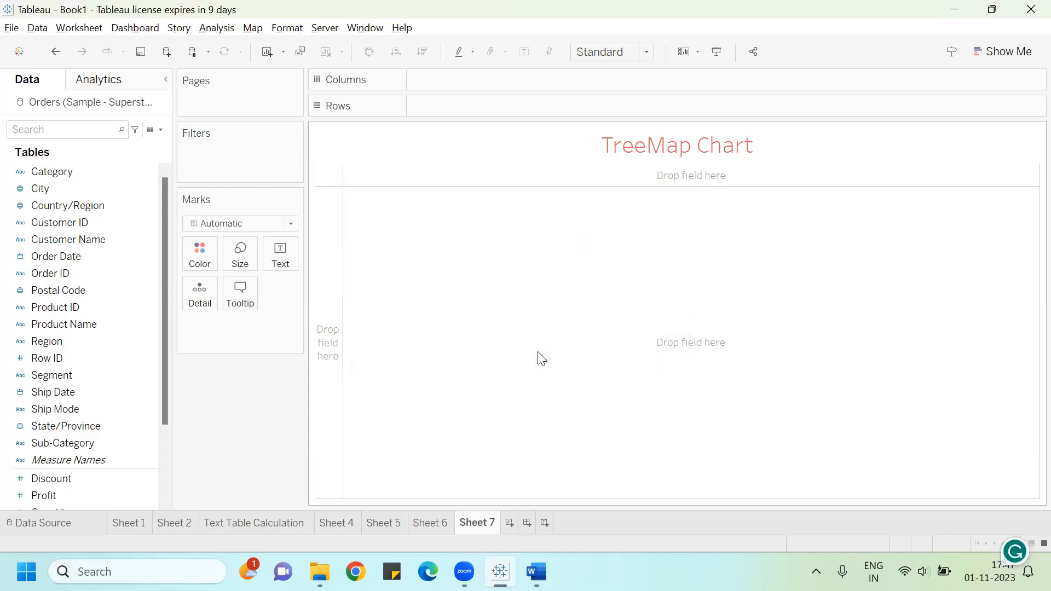
Step: Build a treemap of Sales by Sub-Category with Show Me, then close Show Me
left_click(1001, 49)
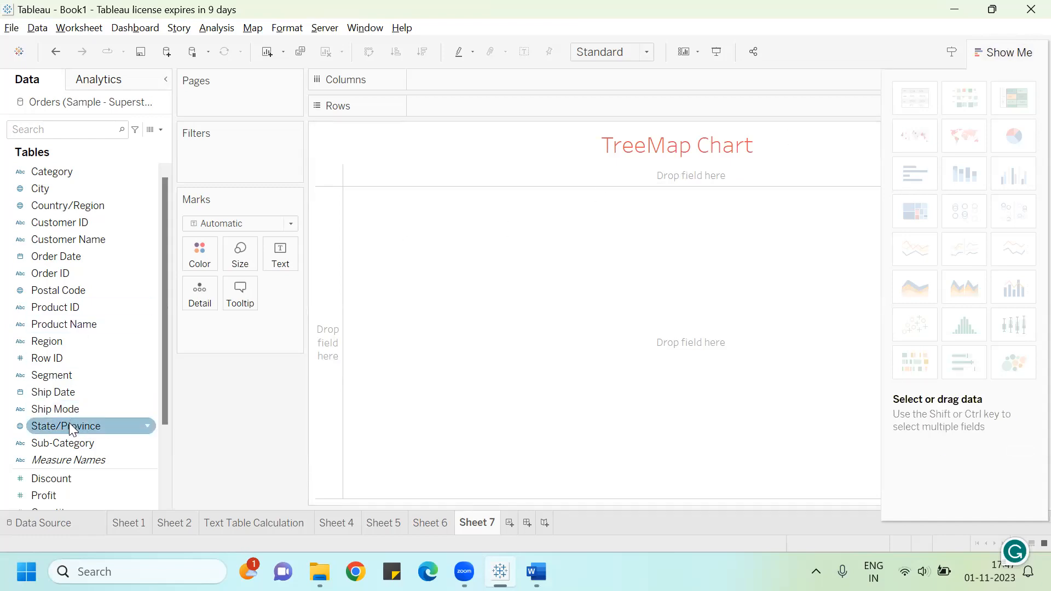
left_click(74, 441)
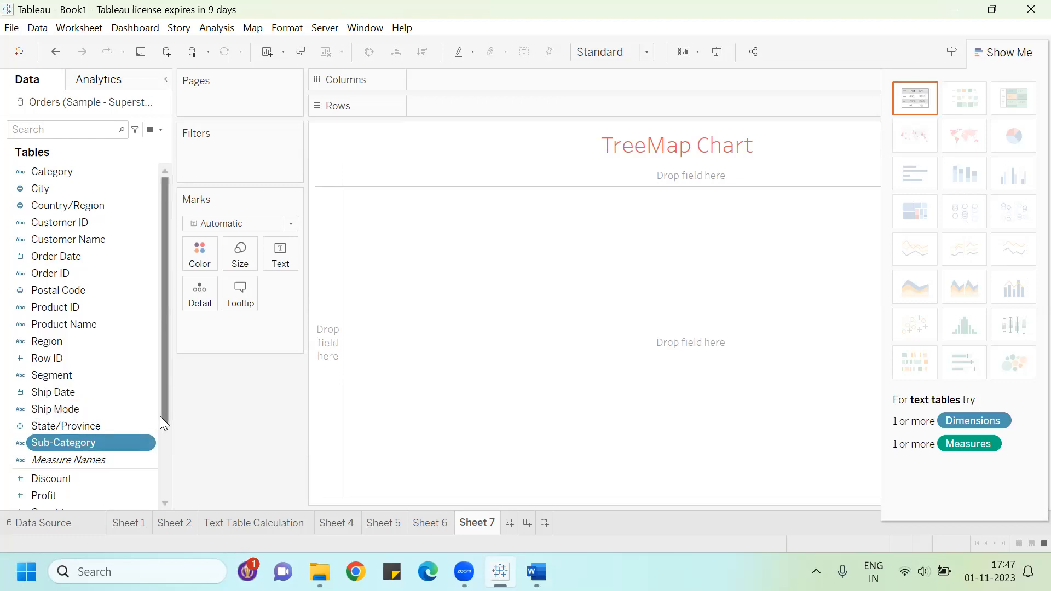
left_click_drag(162, 416, 162, 466)
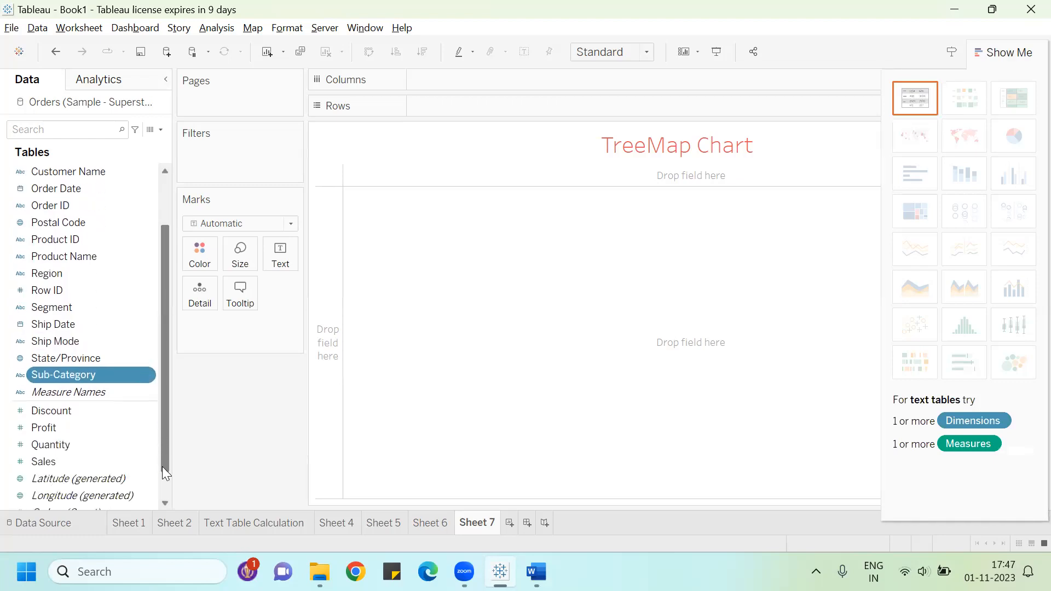
left_click(66, 462, "ctrl")
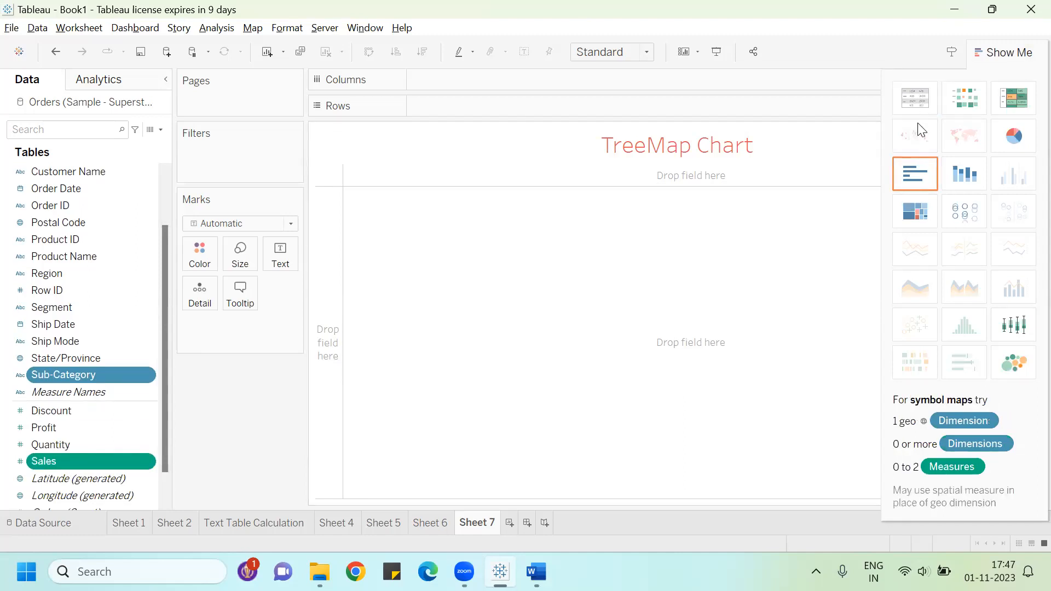
left_click(913, 211)
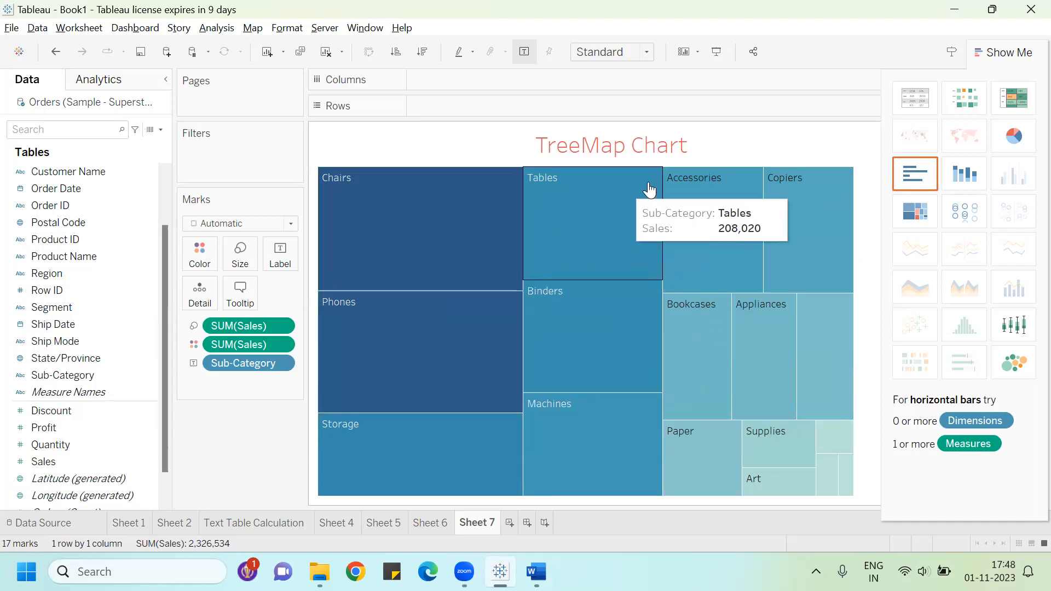
left_click(999, 52)
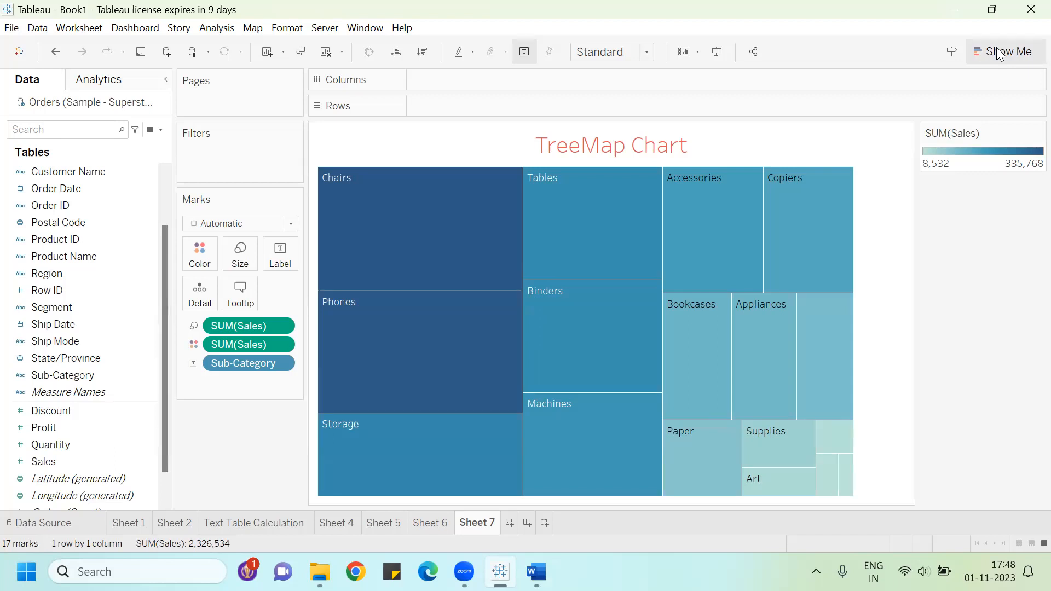
Step: Add Sales to the treemap's labels so each rectangle shows its sales value
mouse_move(408, 236)
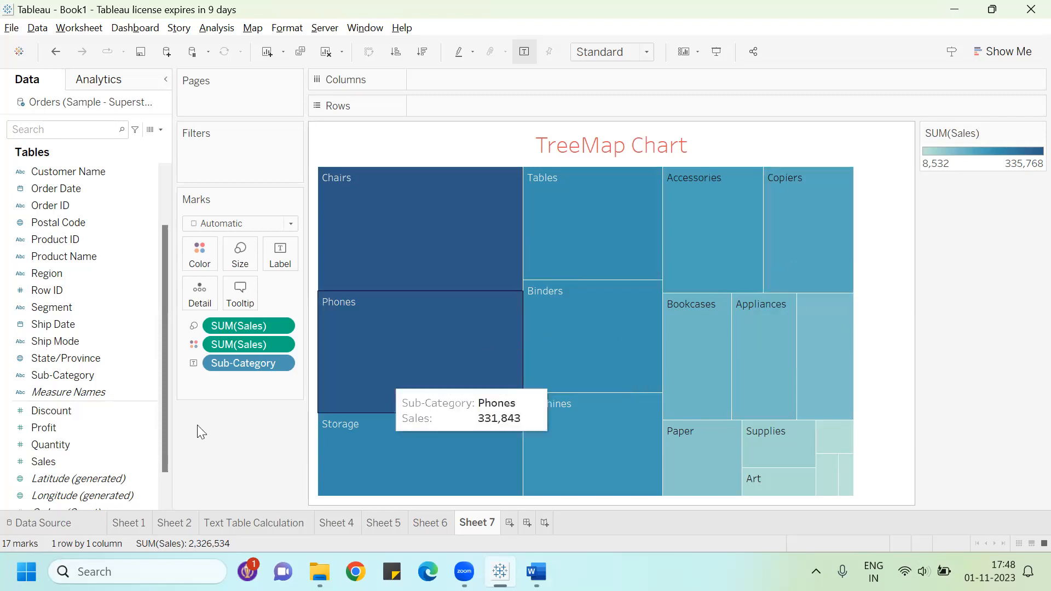
left_click_drag(86, 460, 284, 253)
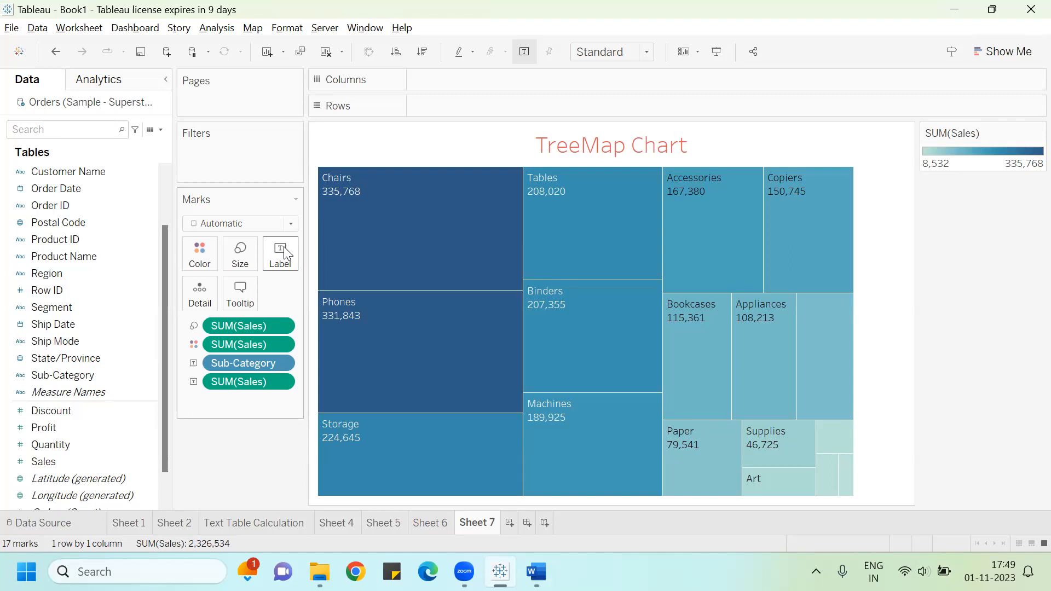
mouse_move(401, 468)
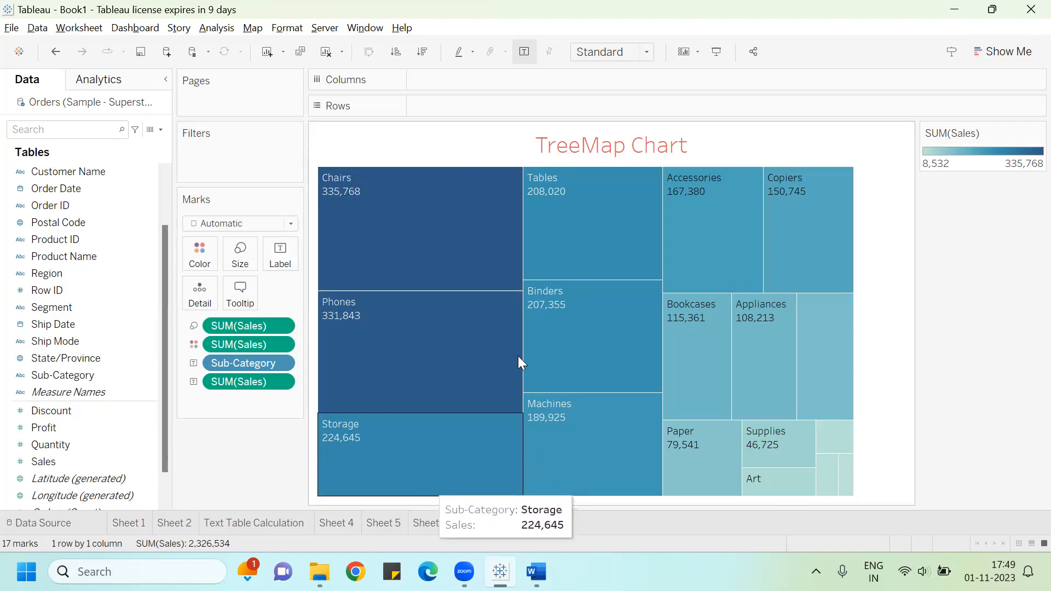
Step: Switch to the Word guide and read its treemap section on adding profit to colour
key("alt+Tab")
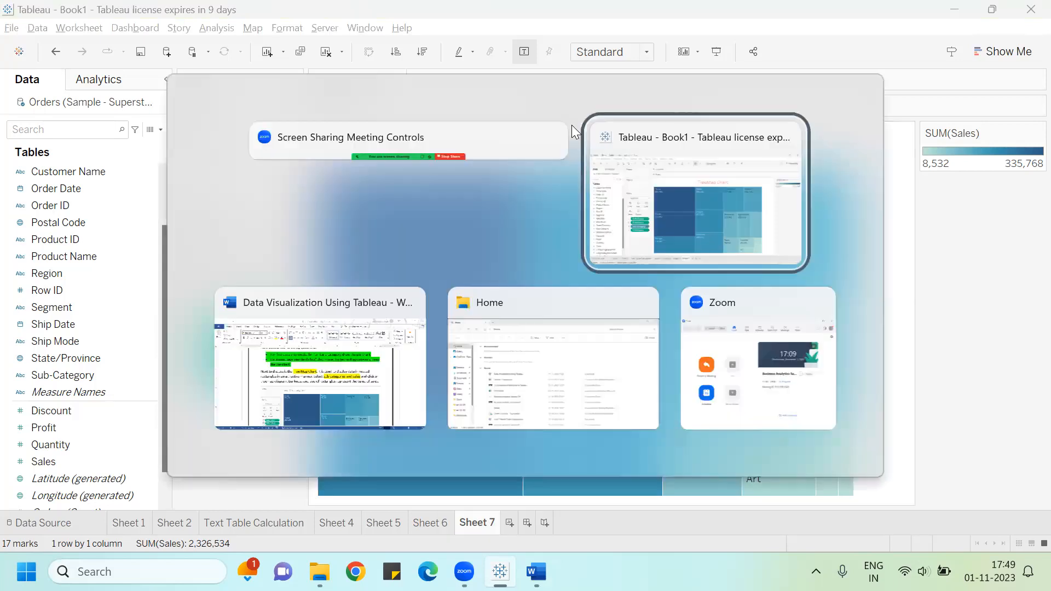
key("Tab")
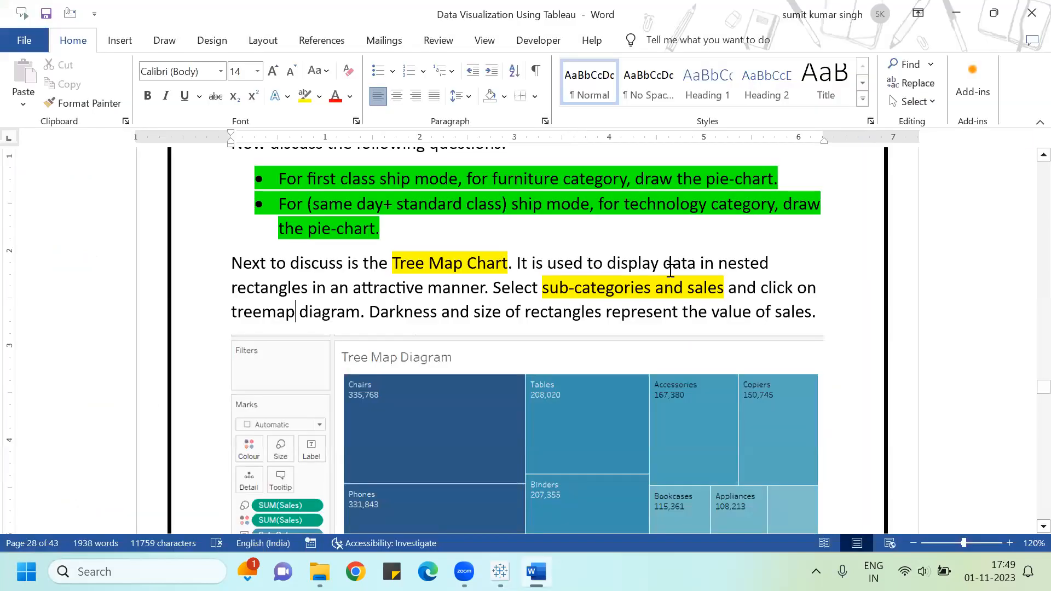
scroll(593, 296, "down", 3)
scroll(593, 295, "down", 9)
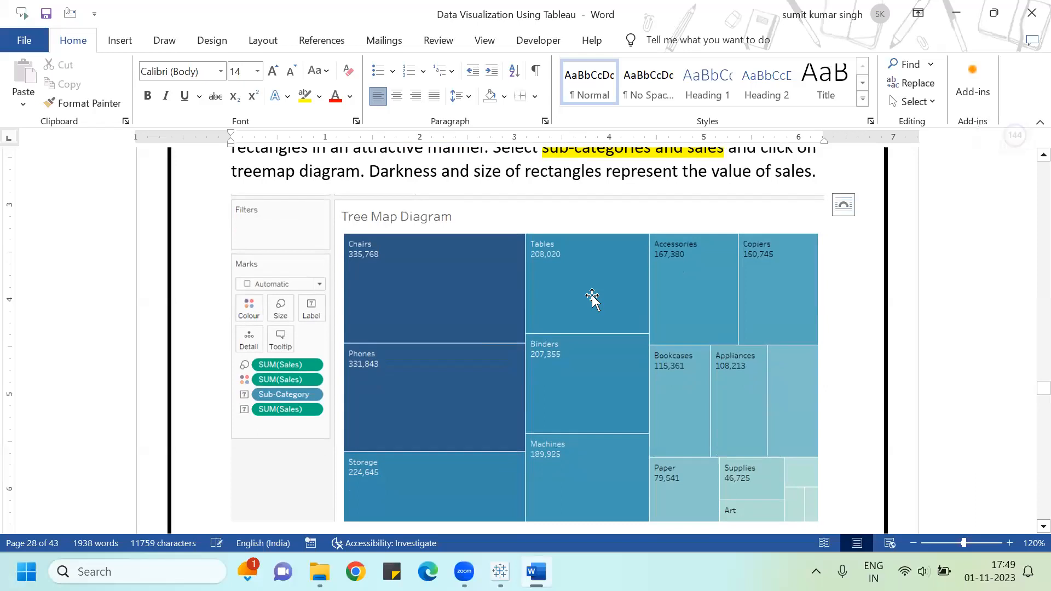
left_click(594, 296)
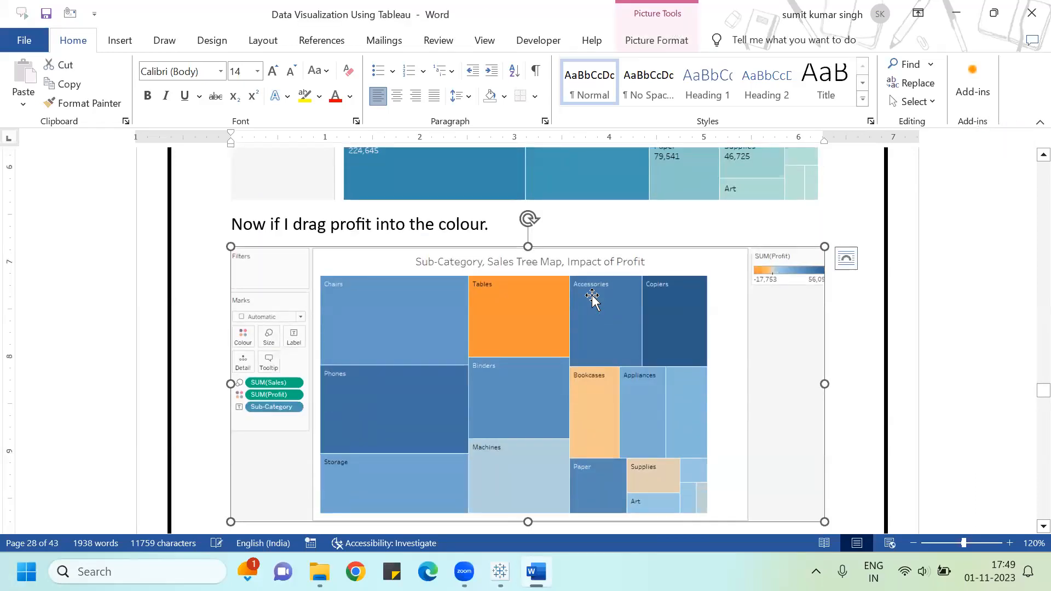
scroll(592, 297, "down", 1)
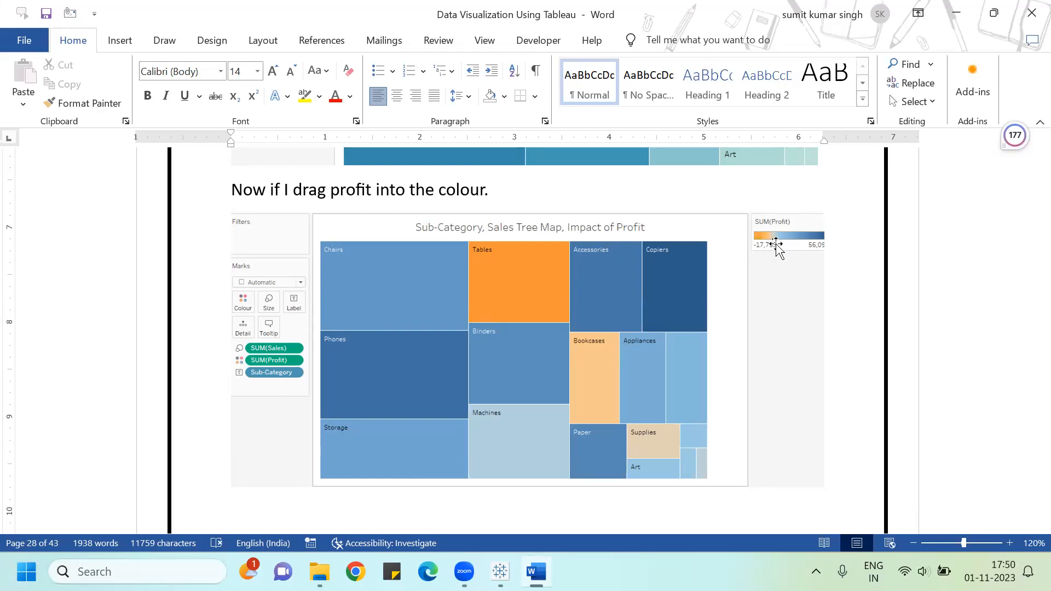
Step: Switch to Tableau and add Profit to the treemap's colour
key("alt+Tab")
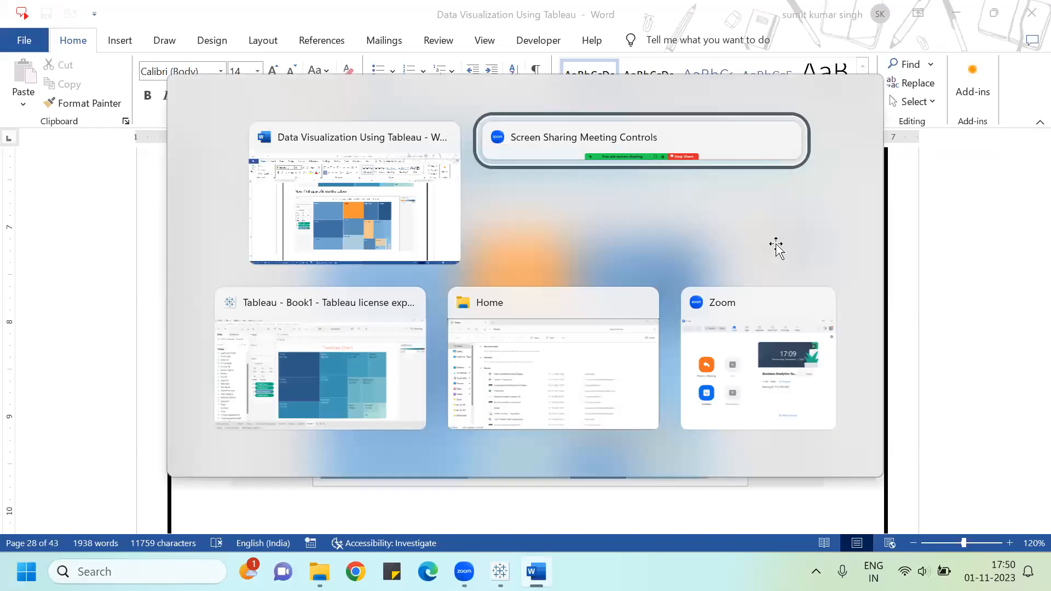
key("alt+Tab")
key("alt+Tab")
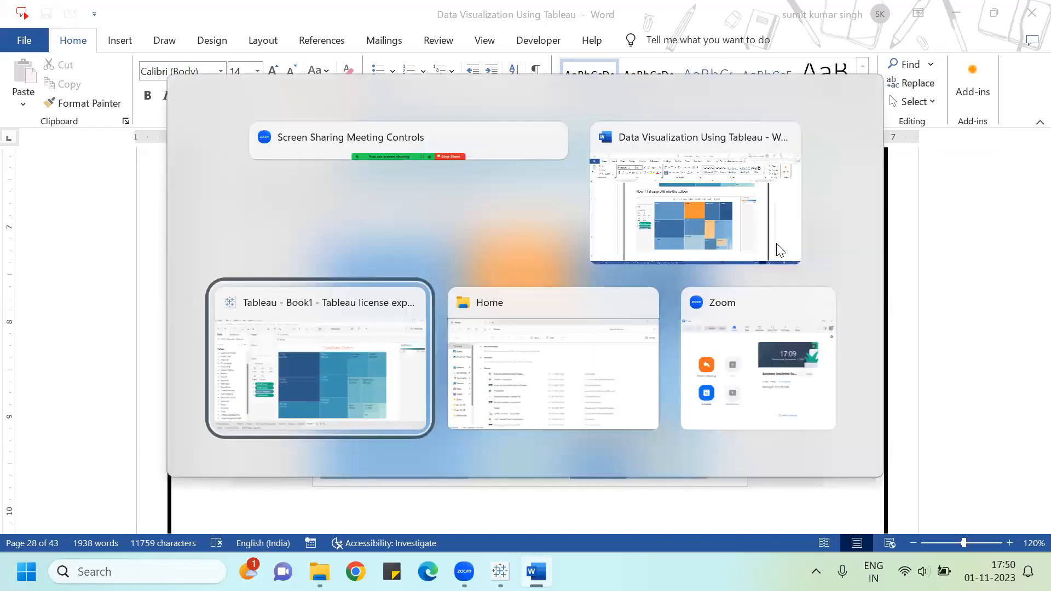
left_click(92, 426)
left_click_drag(92, 426, 216, 247)
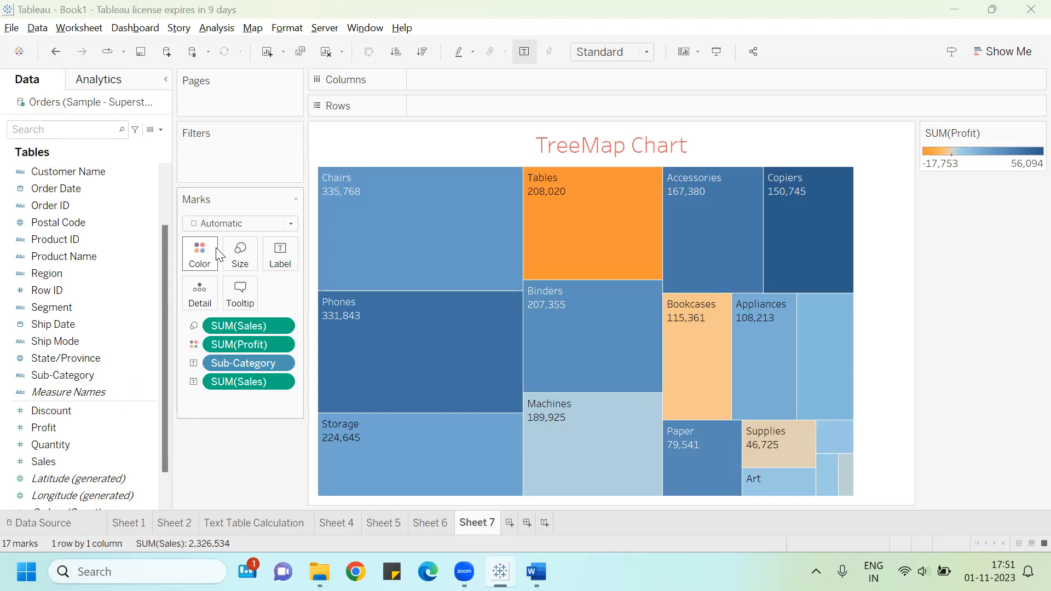
Step: Switch back to the Word guide and scroll to its nested treemap section
key("alt+Tab")
key("Tab")
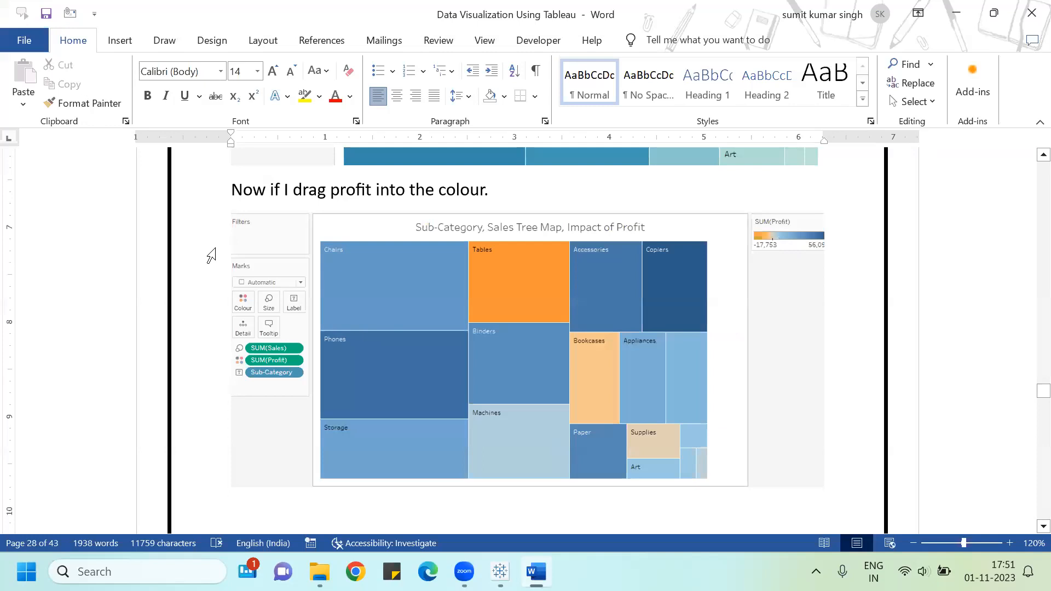
scroll(212, 255, "down", 5)
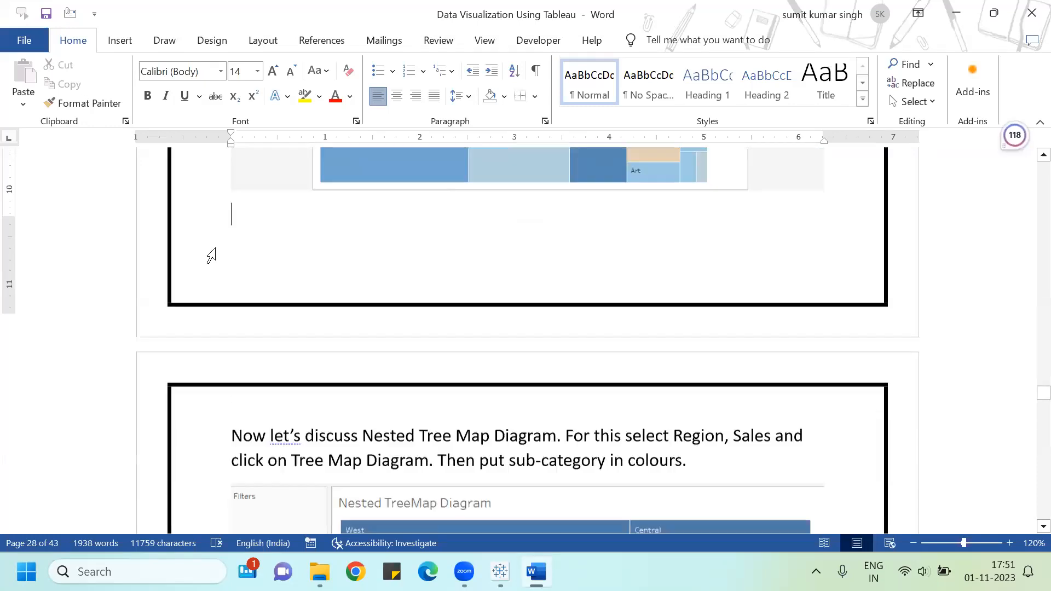
scroll(211, 255, "down", 4)
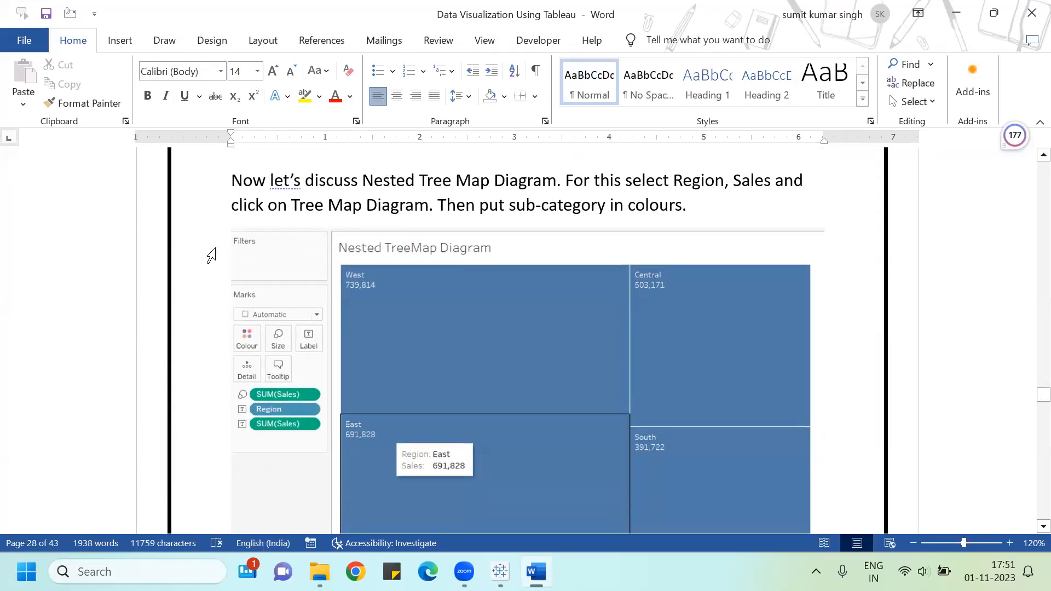
Step: Accept the grammar suggestion inserting "the" before "Nested Tree Map Diagram" in the guide
left_click(384, 176)
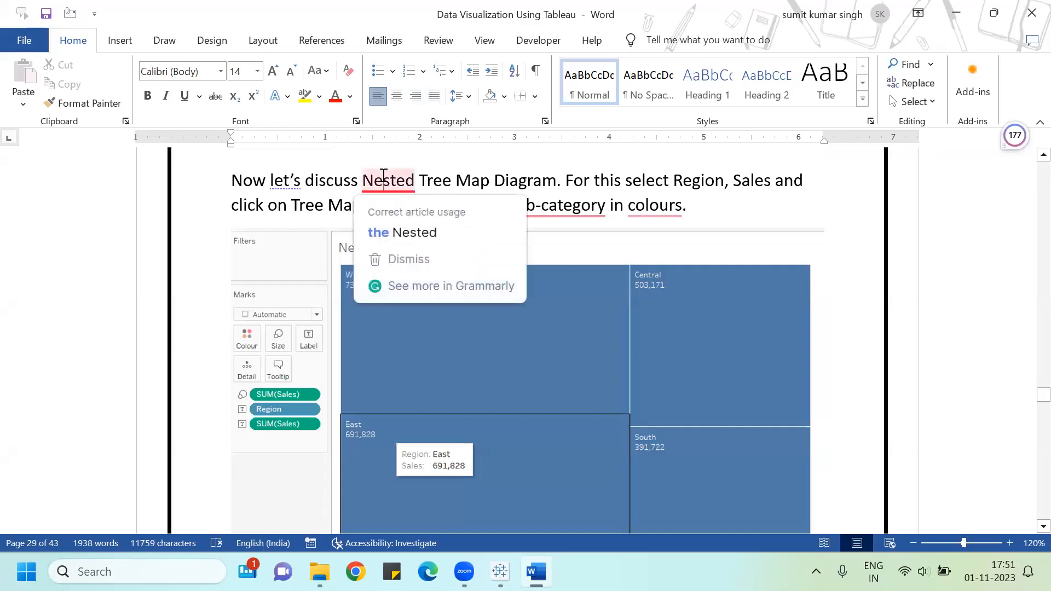
left_click(396, 232)
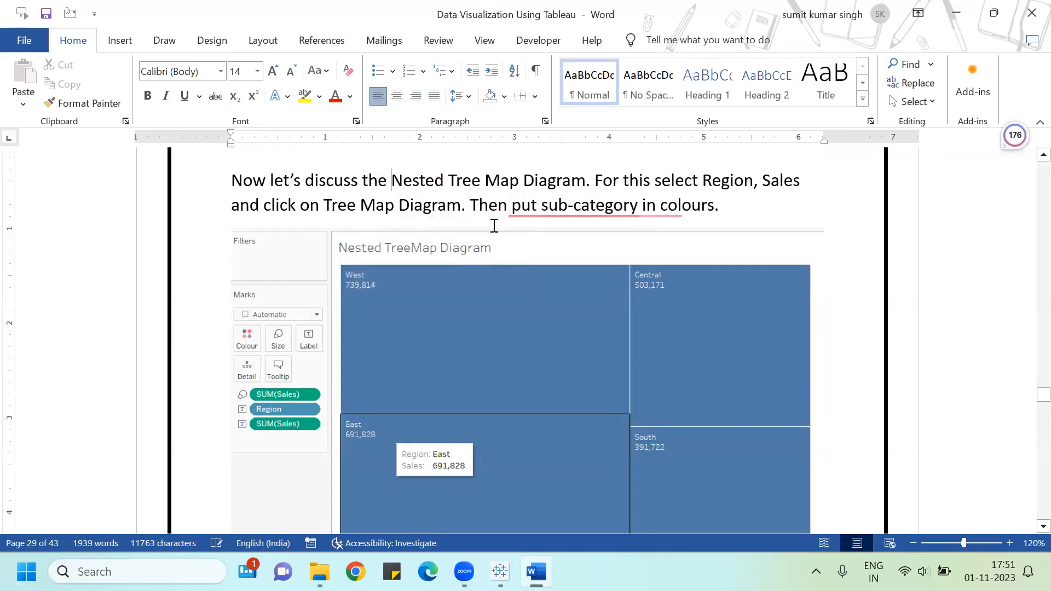
mouse_move(572, 211)
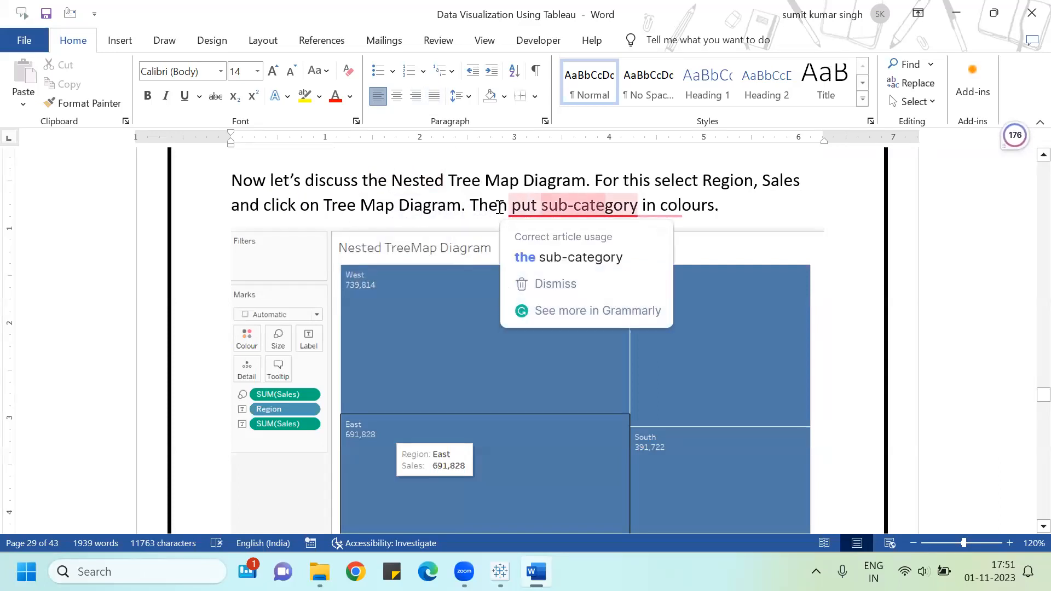
left_click(421, 180)
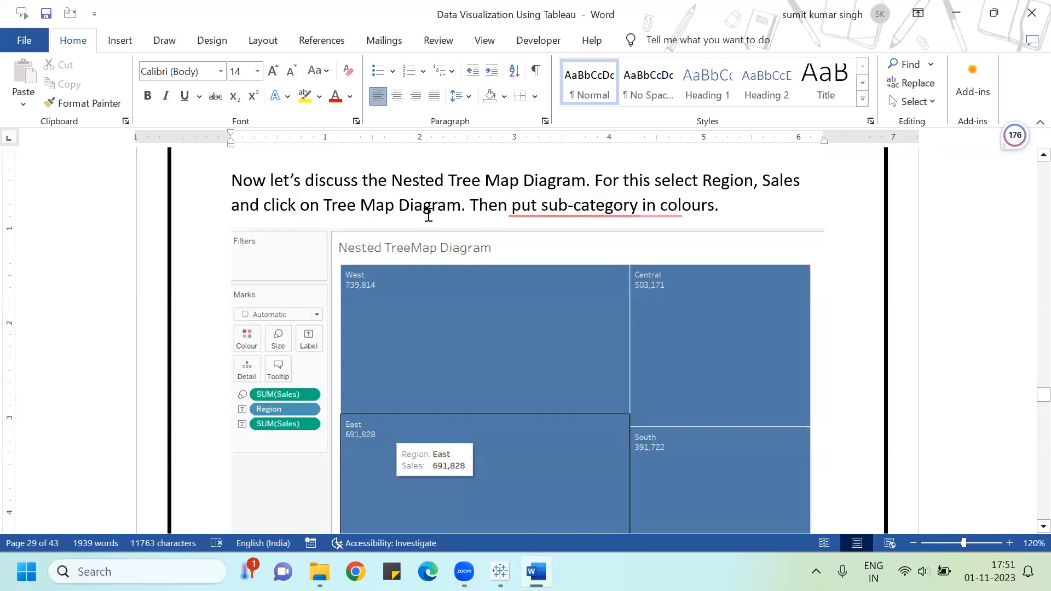
scroll(558, 261, "down", 1)
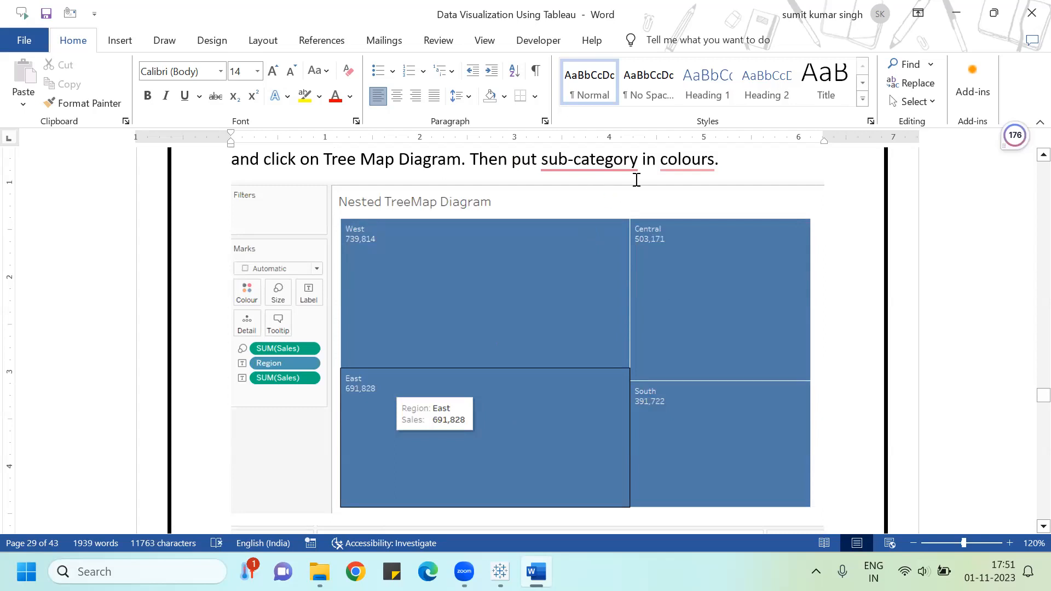
Step: In Tableau, add a new worksheet and name it Nested TreeMap Chart
key("alt+Tab")
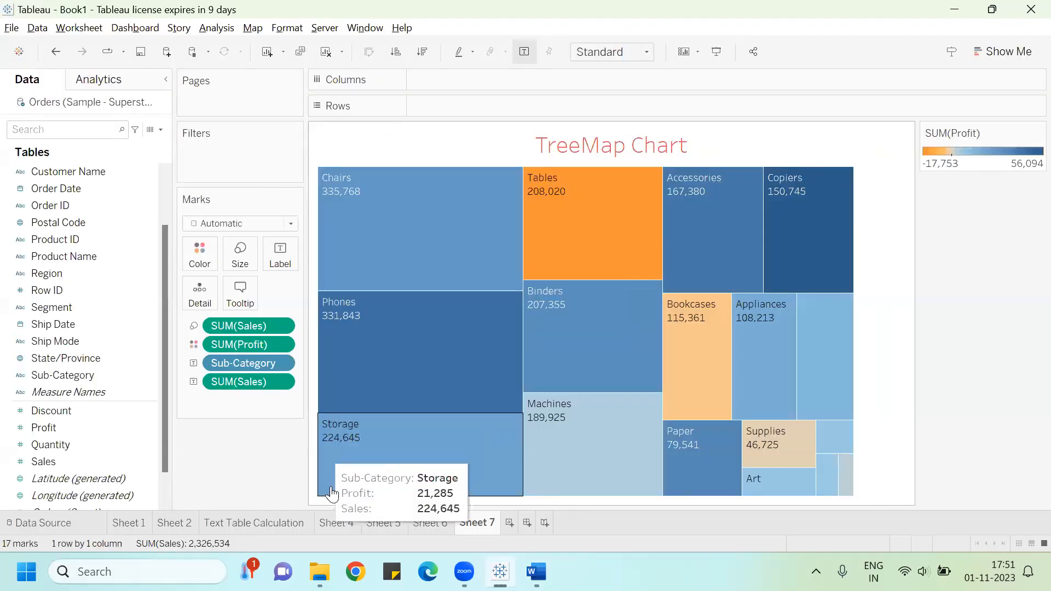
left_click(509, 523)
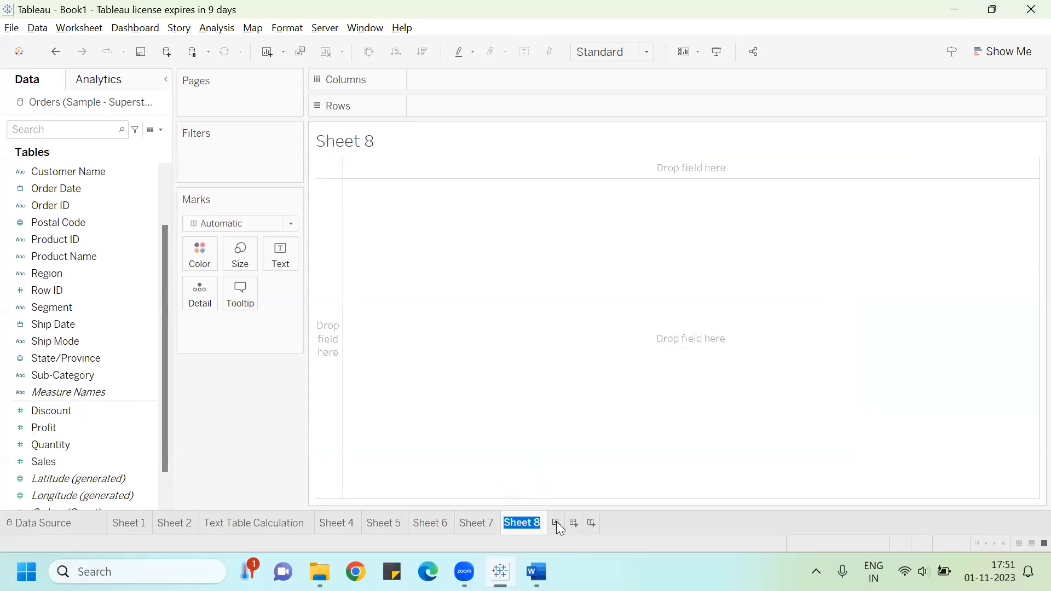
type("Neste")
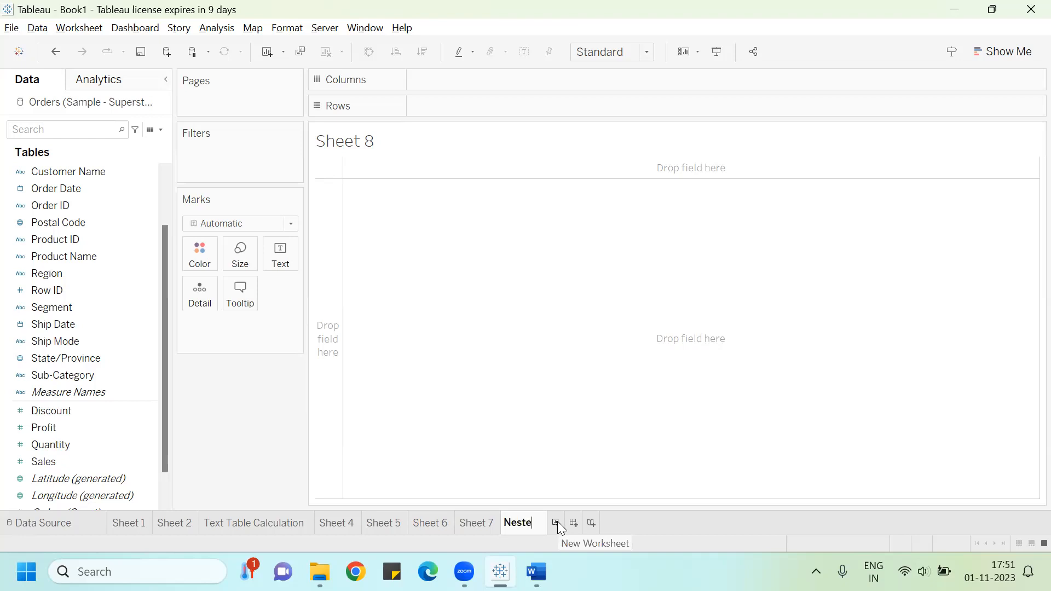
type("d TreeMap ")
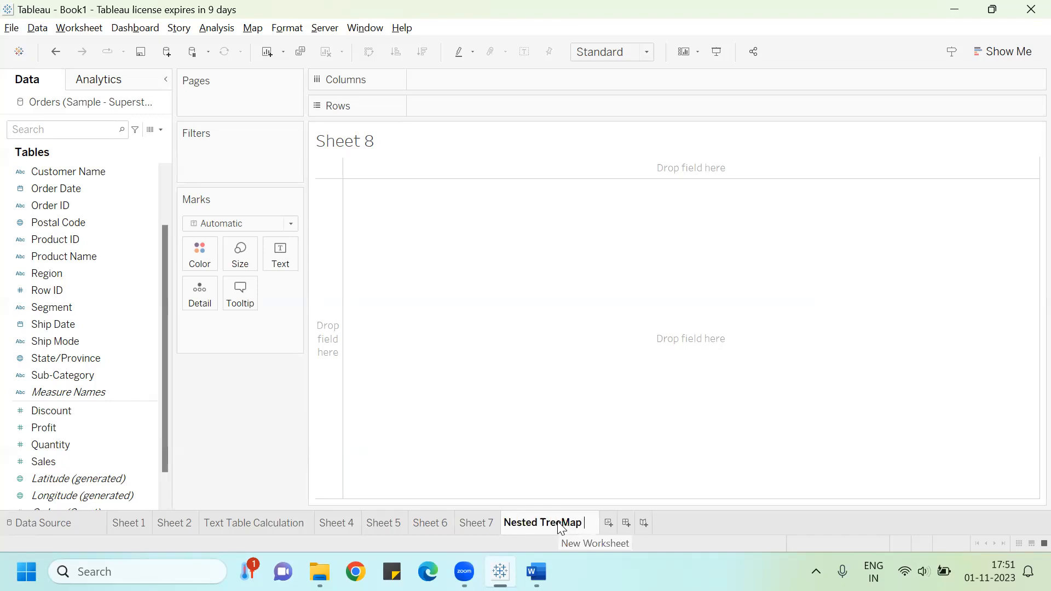
type("Chart")
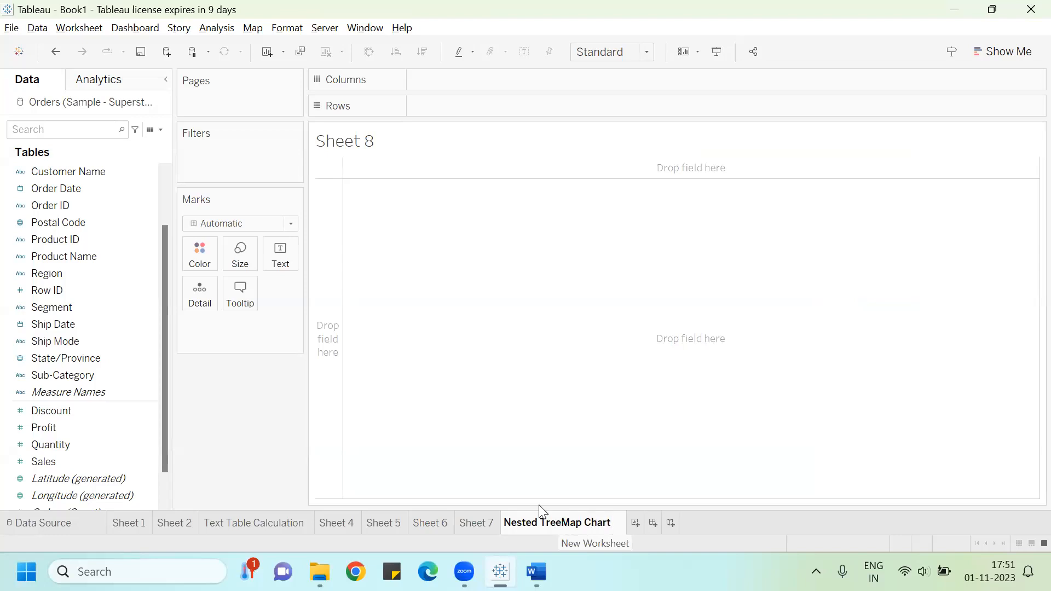
key("Return")
Step: Build a treemap of Sales by Region with Show Me
left_click(82, 274)
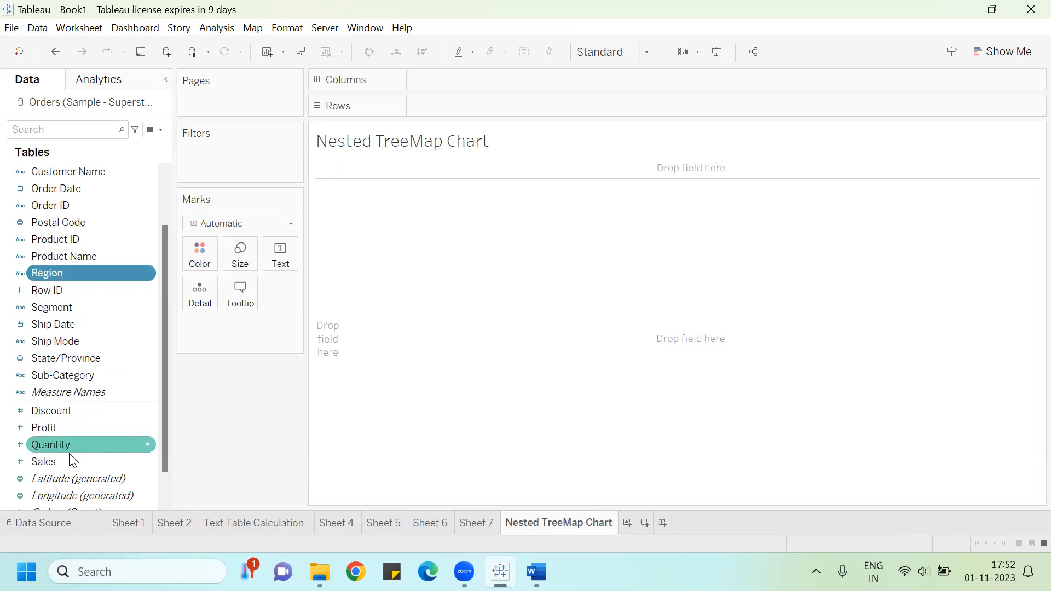
left_click(999, 53)
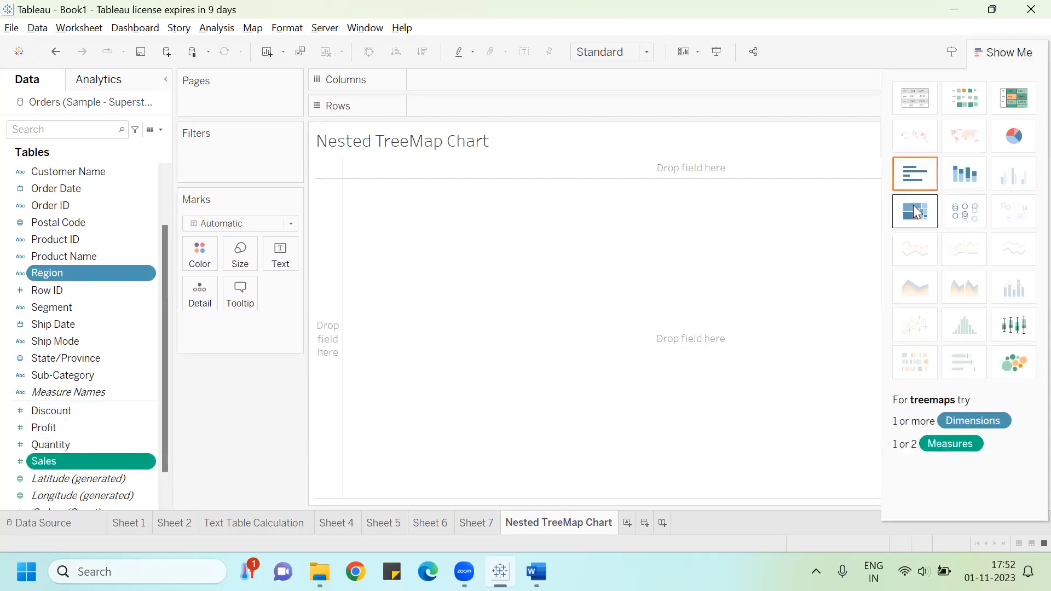
left_click(915, 212)
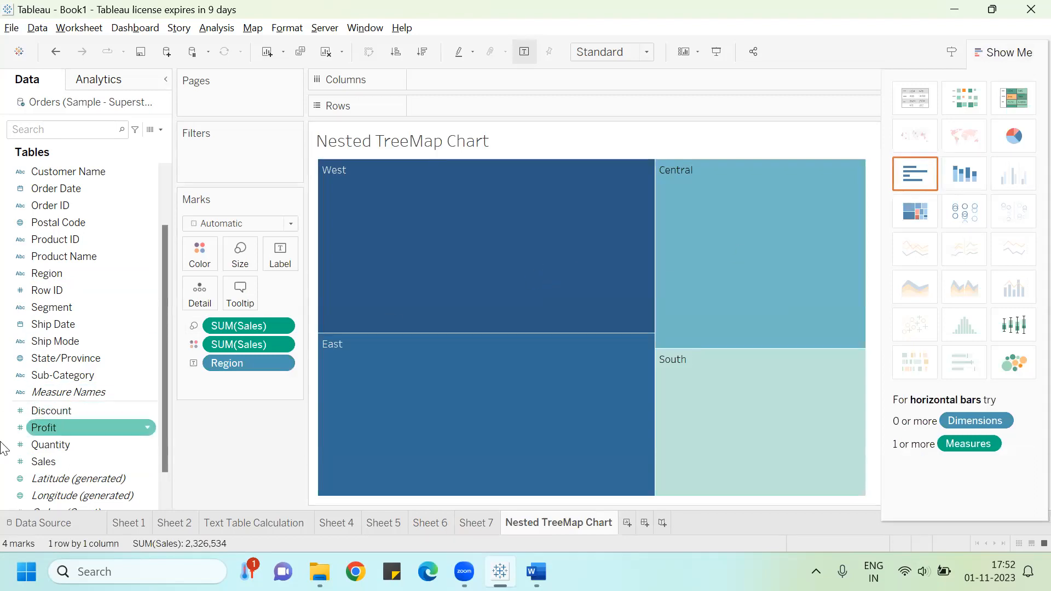
Step: Add Sales to the treemap's labels and Sub-Category to colour, then close Show Me
left_click_drag(40, 465, 274, 255)
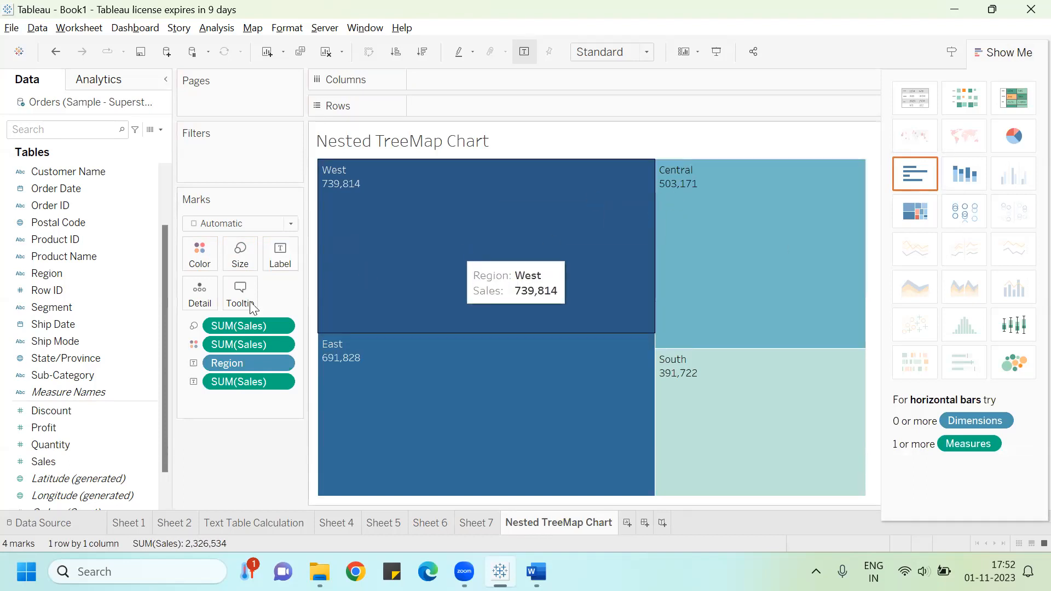
left_click_drag(62, 375, 209, 263)
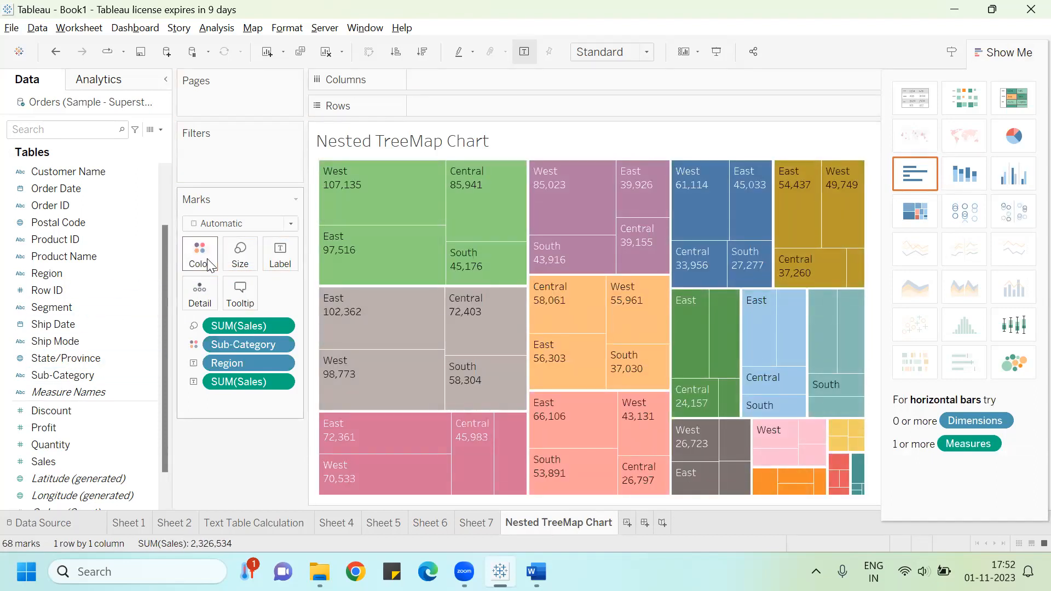
left_click(1002, 48)
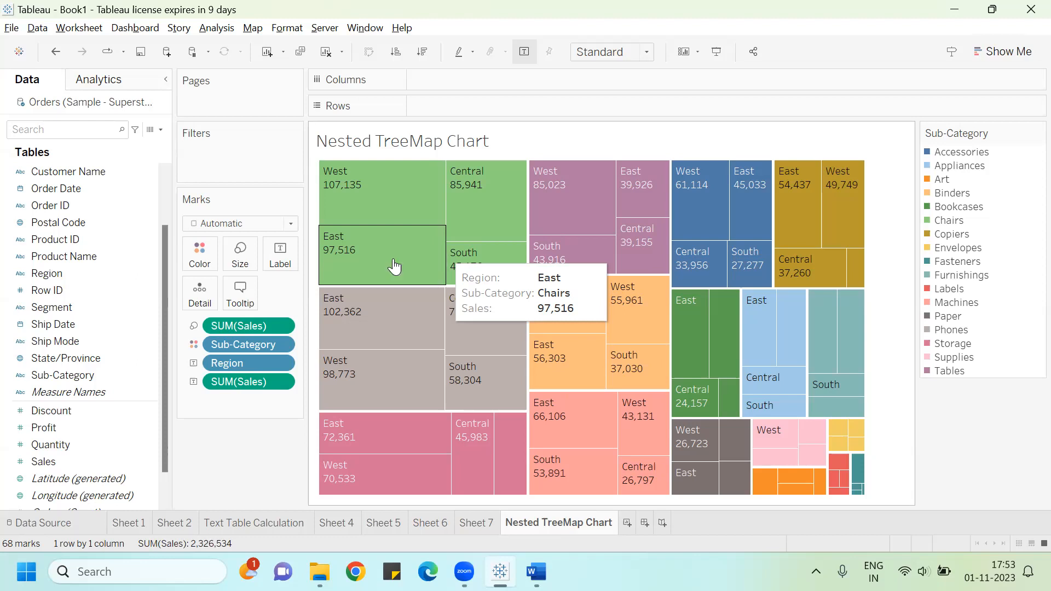
Step: On a new worksheet, build a text table of Sales with Sub-Category in rows and Region in columns
mouse_move(408, 484)
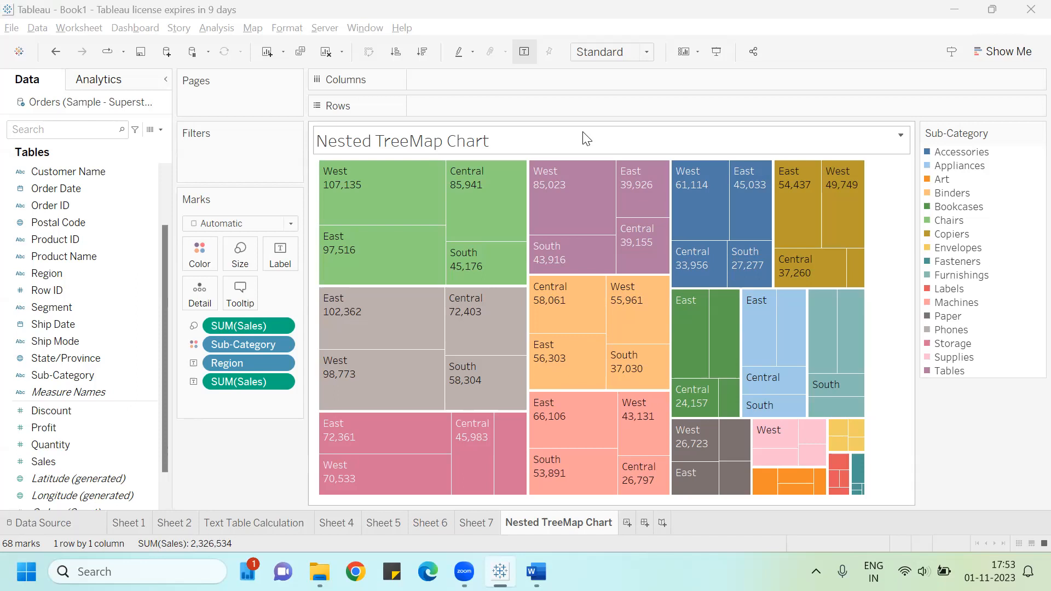
left_click(626, 526)
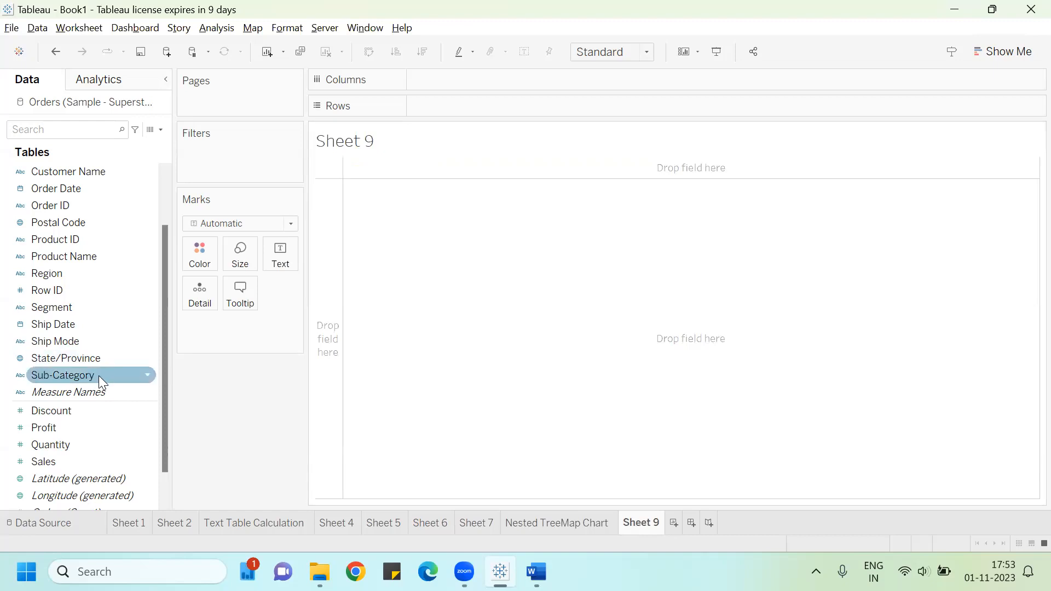
left_click_drag(98, 375, 487, 108)
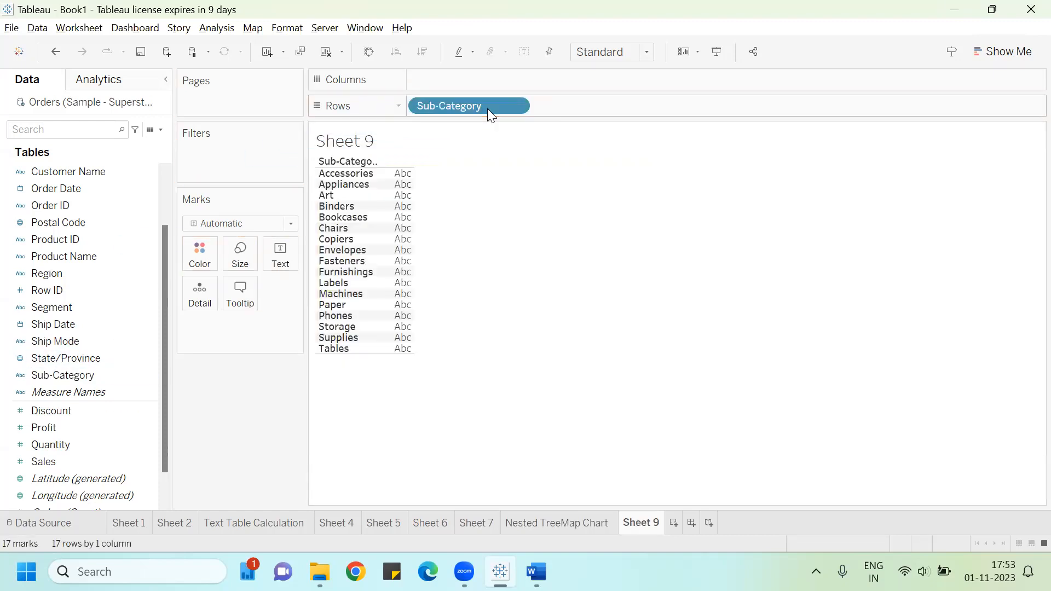
left_click_drag(71, 461, 281, 254)
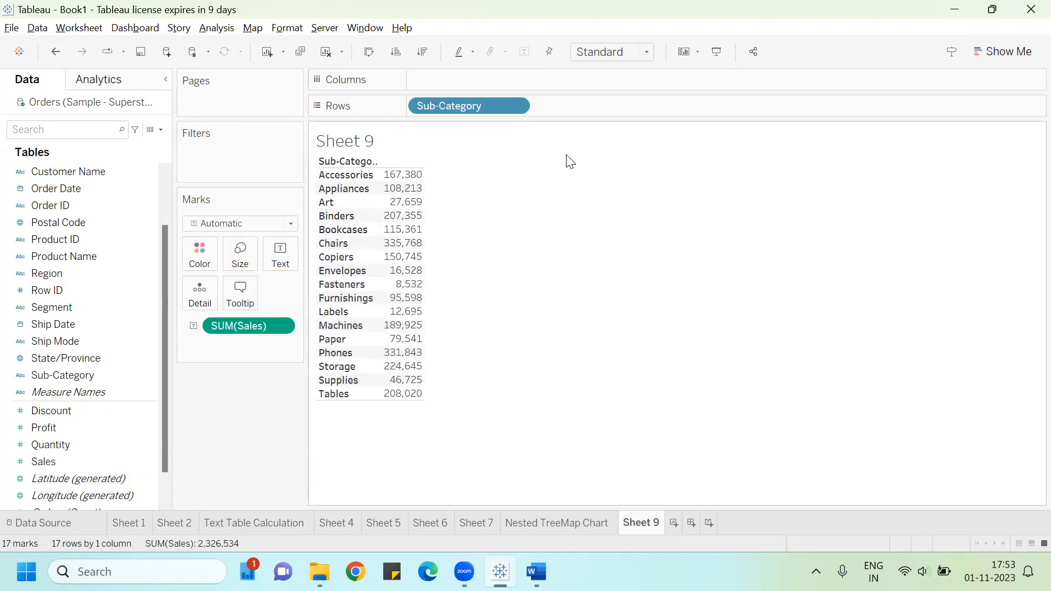
left_click_drag(61, 272, 456, 77)
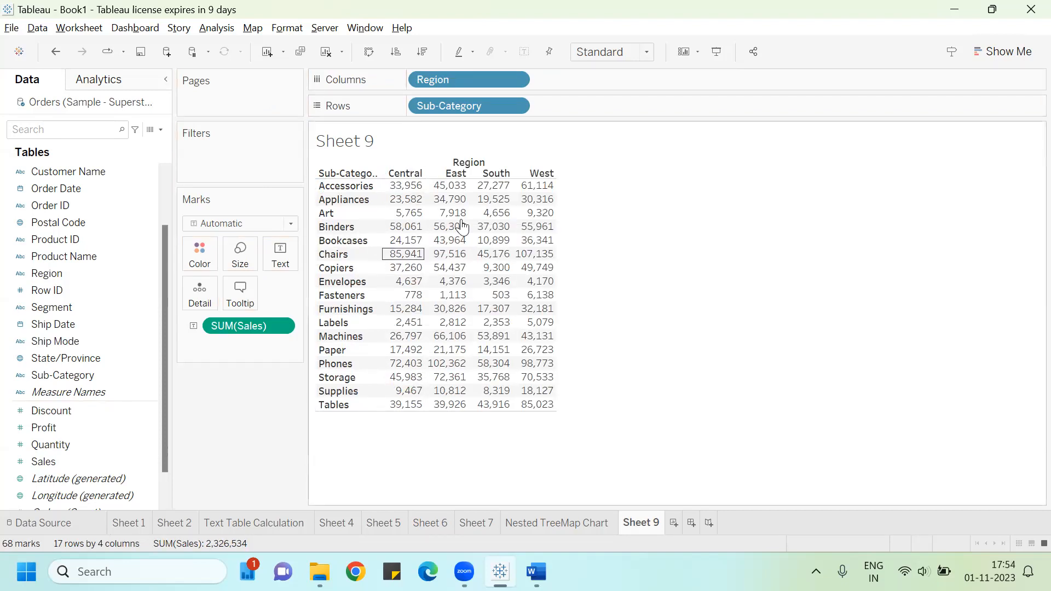
Step: Return to the Nested TreeMap Chart sheet, then switch to the Word guide and read on to the Packed Bubble Chart section
mouse_move(534, 204)
left_click(553, 524)
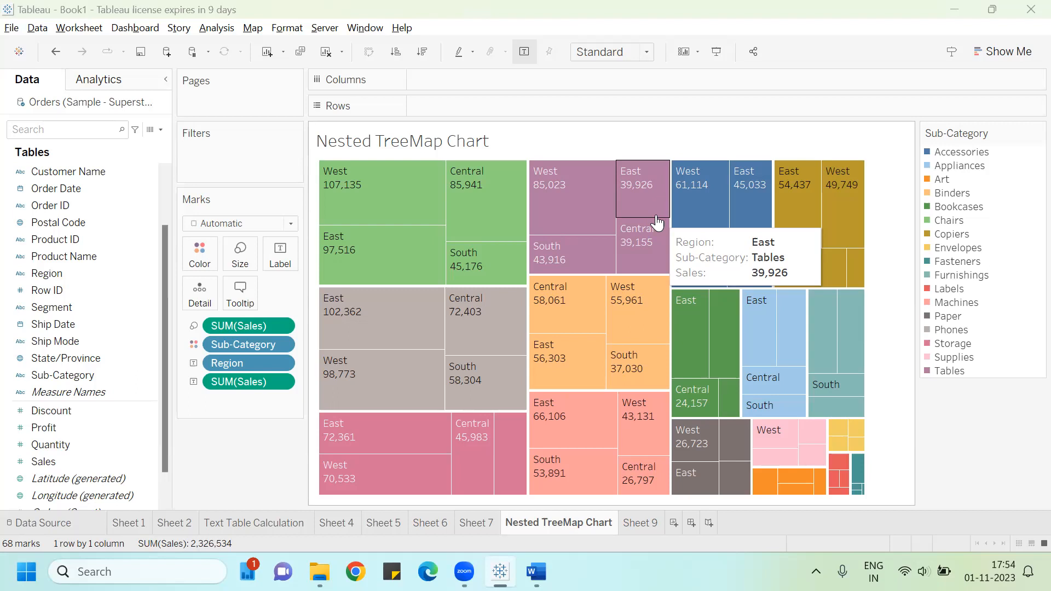
key("alt+Tab")
key("alt+Tab")
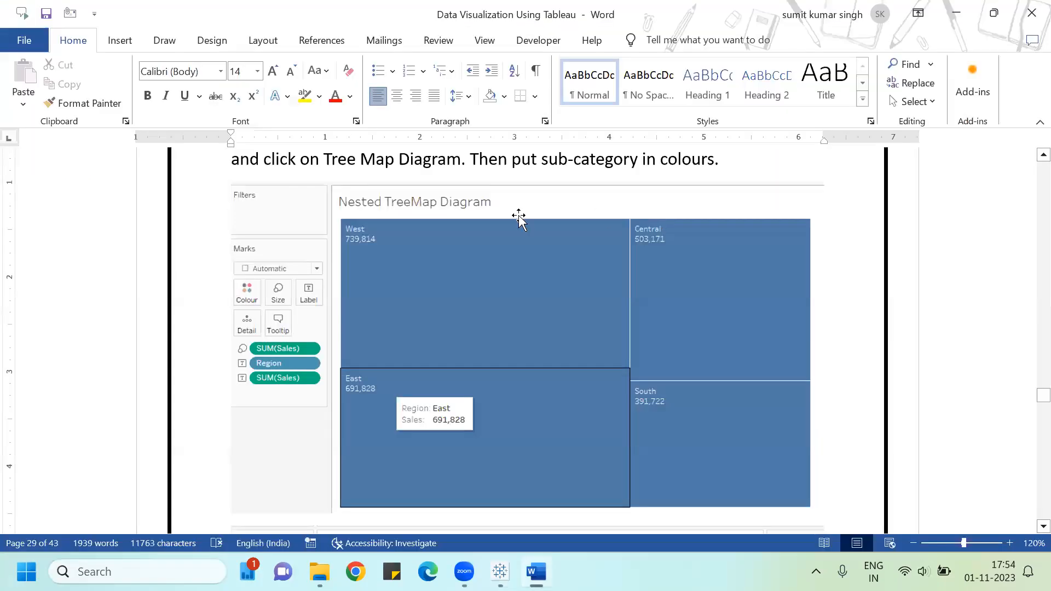
left_click(478, 209)
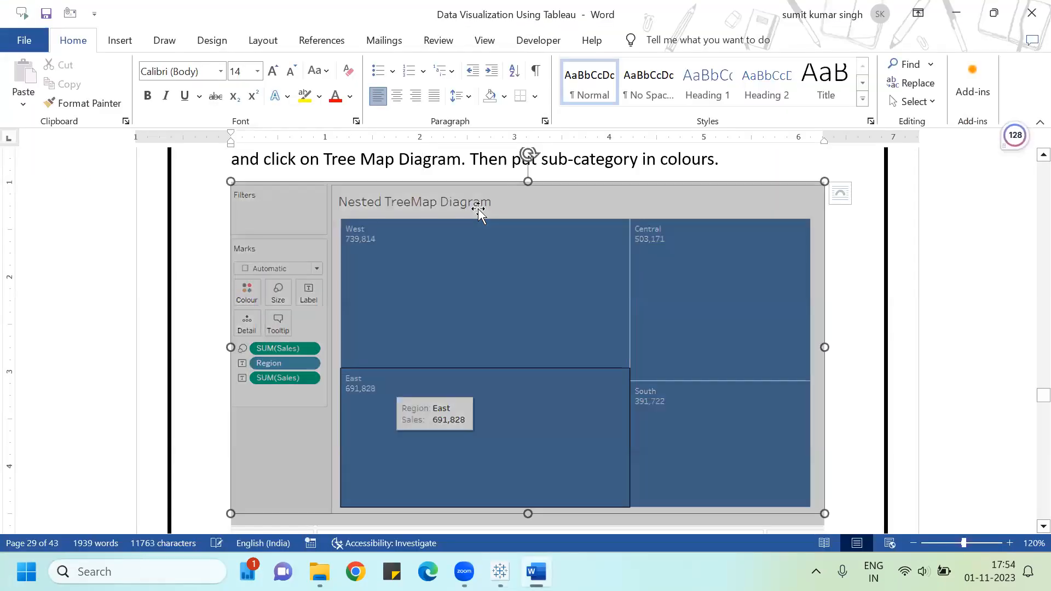
scroll(479, 210, "down", 5)
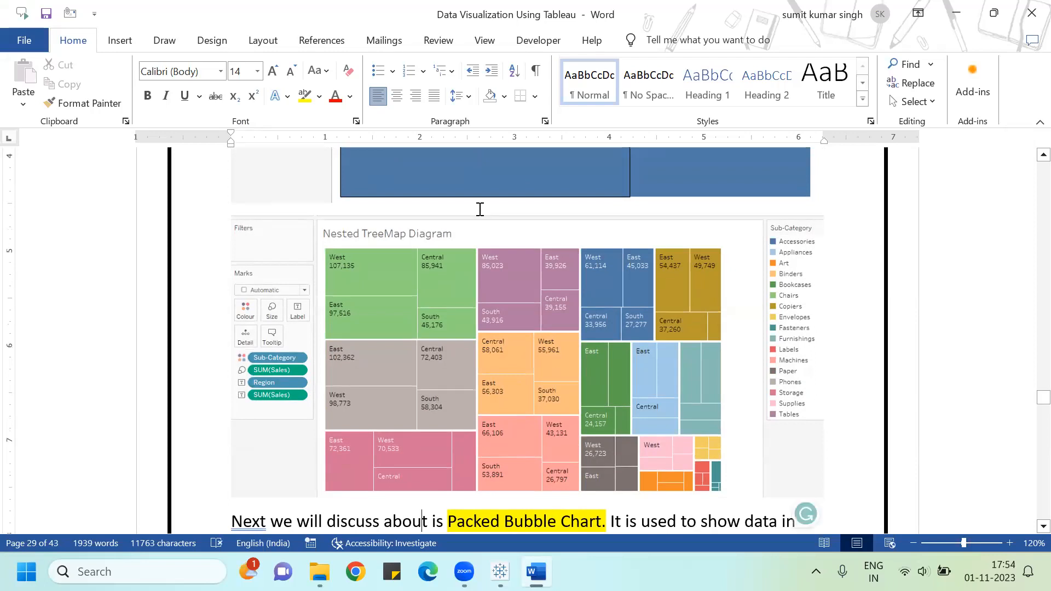
scroll(479, 210, "down", 1)
scroll(478, 210, "down", 2)
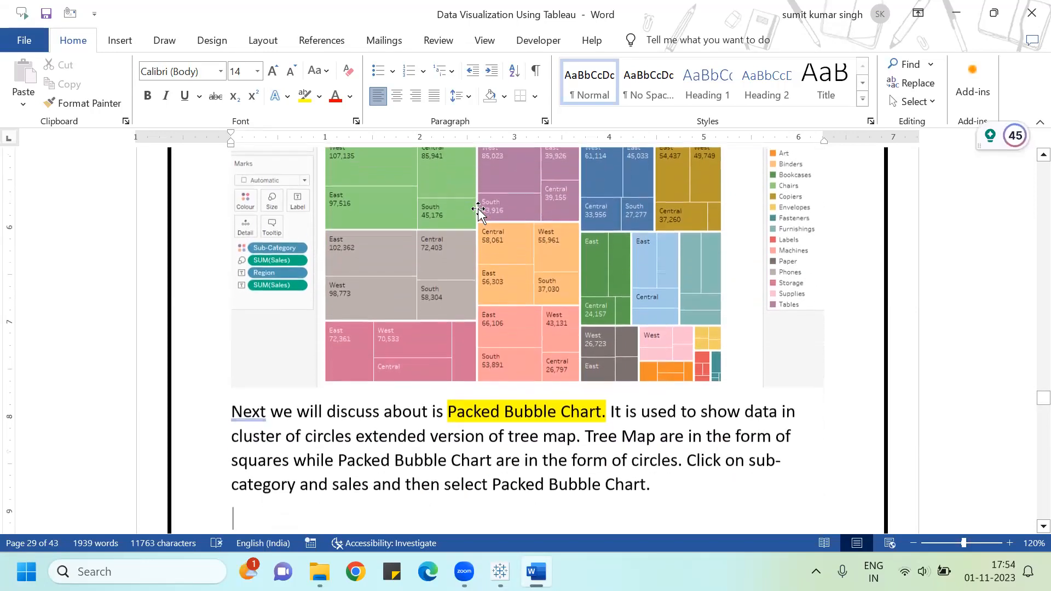
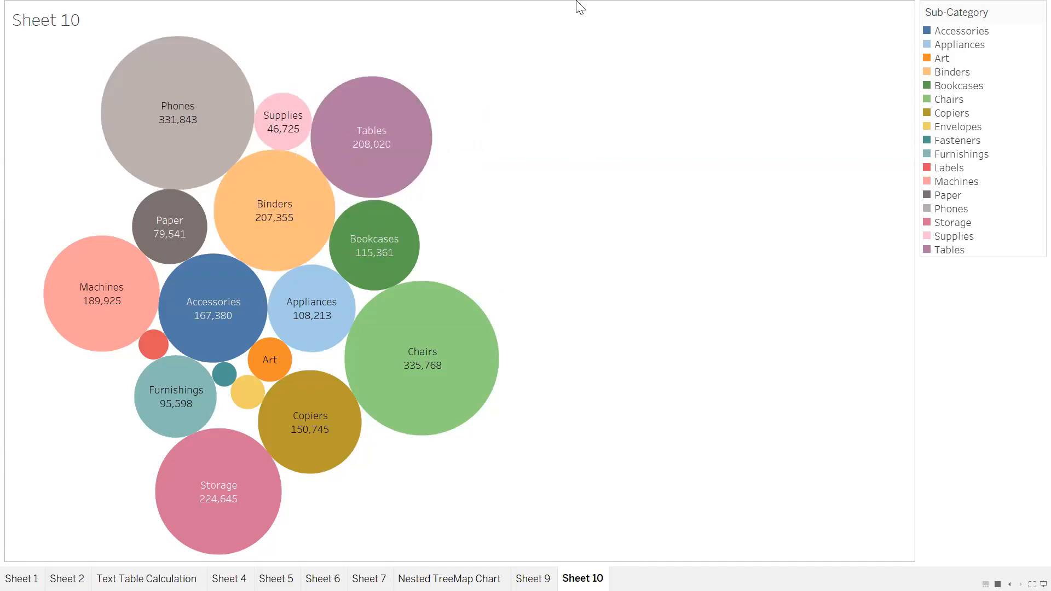
Step: Leave presentation view and colour the Sheet 10 packed bubbles by Profit
key("Escape")
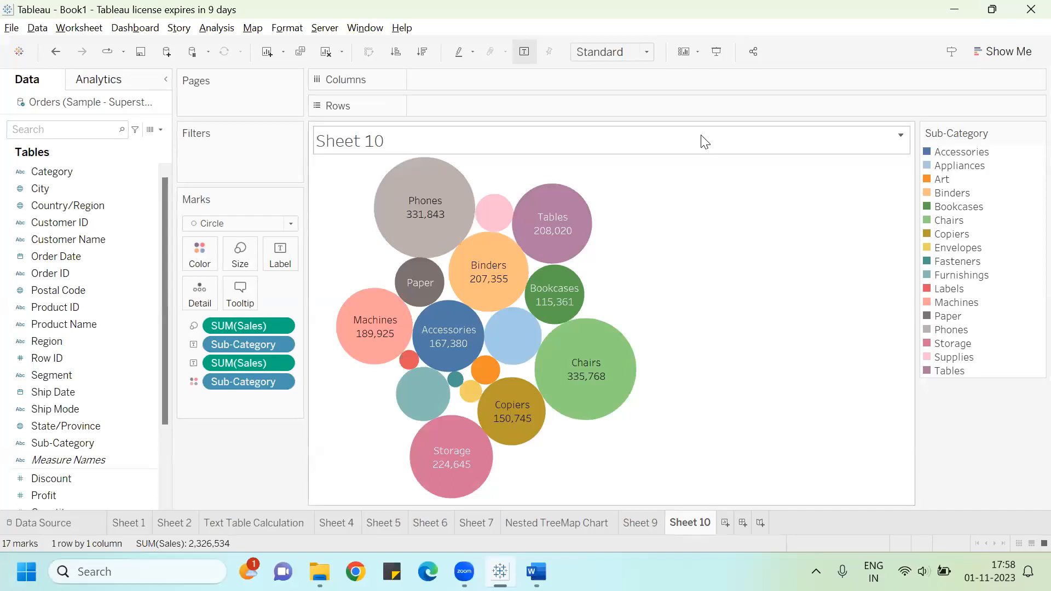
left_click_drag(44, 496, 205, 253)
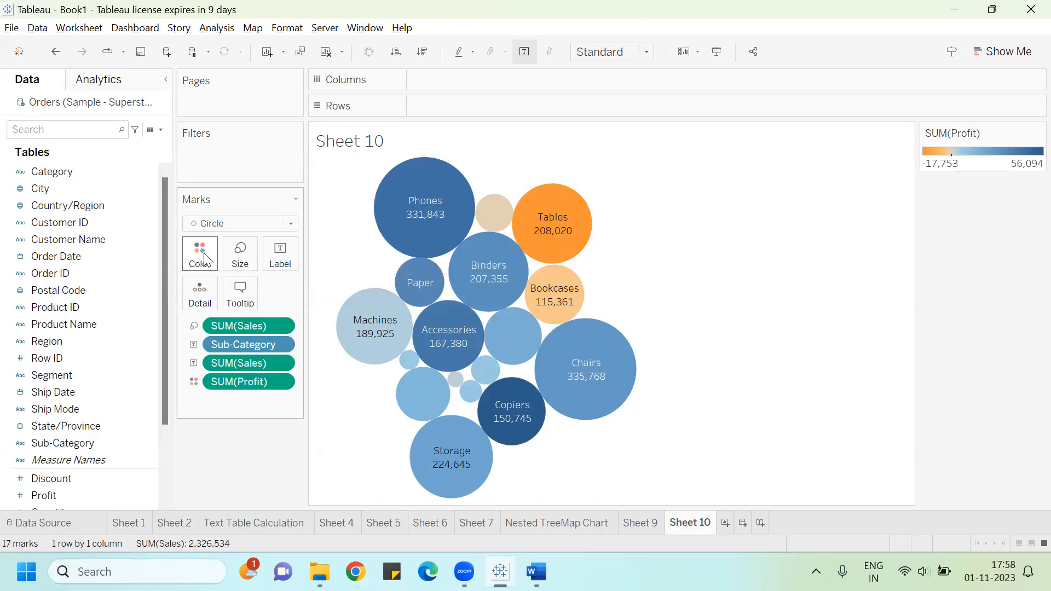
mouse_move(550, 225)
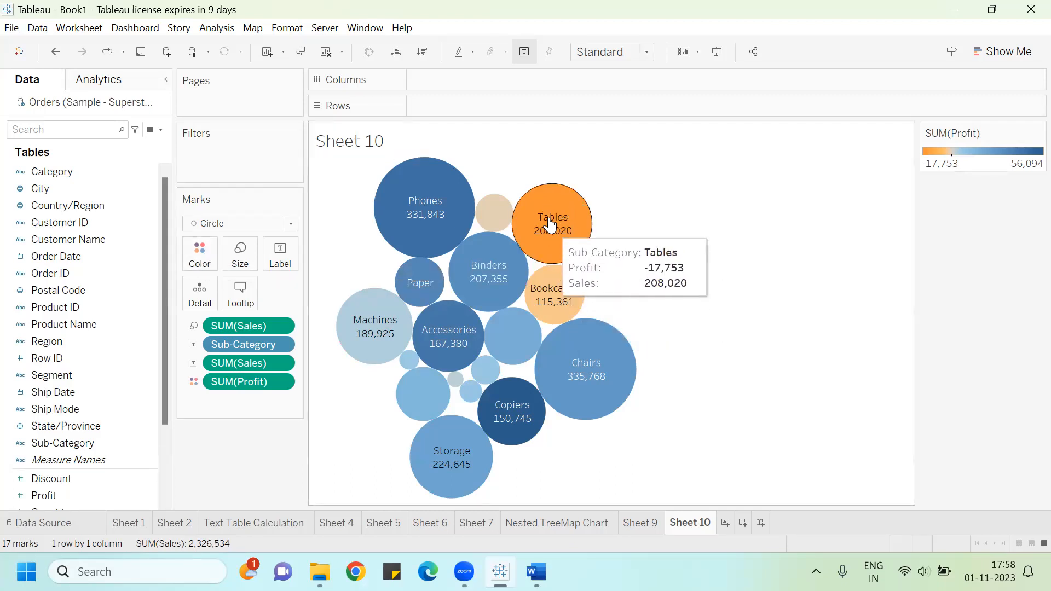
mouse_move(574, 332)
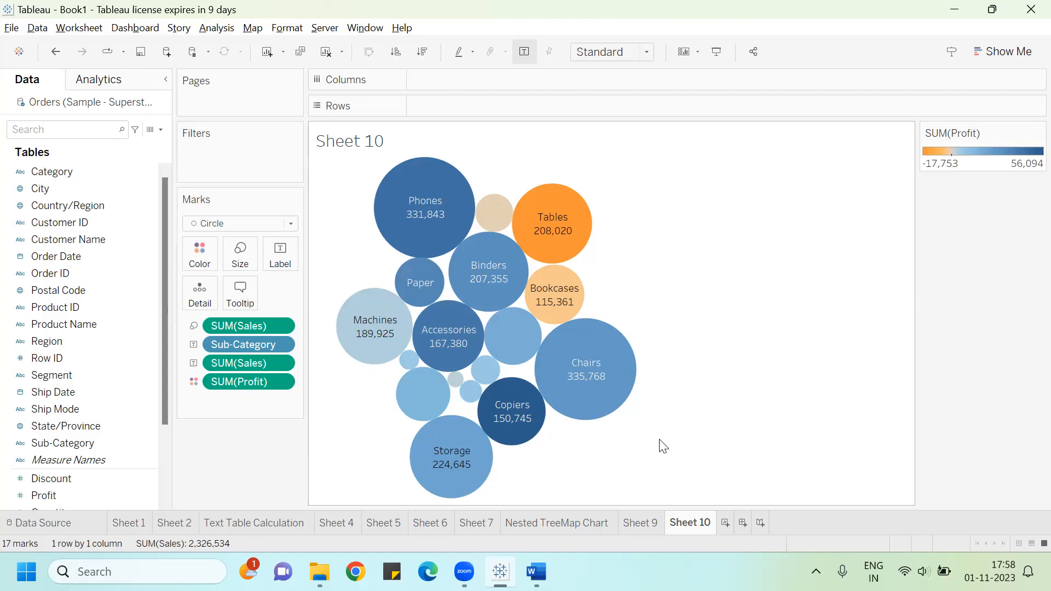
Step: Switch to the Word guide and change 'Chart' to 'Charts' in the Multiple Packed Bubble Charts sentence, dismissing the other suggestion
key("alt+Tab")
key("alt+Tab")
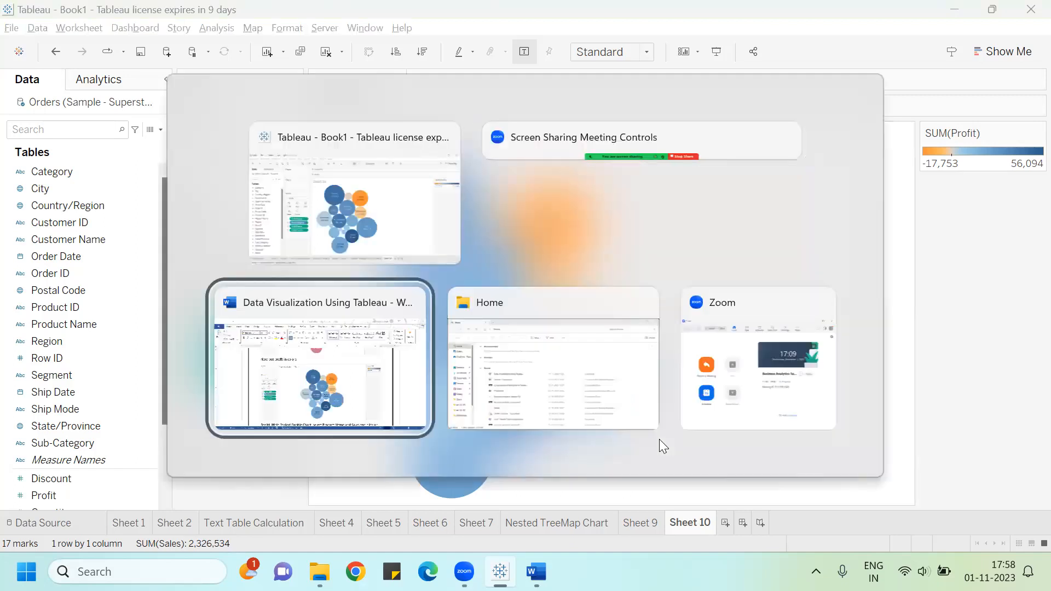
scroll(659, 441, "down", 5)
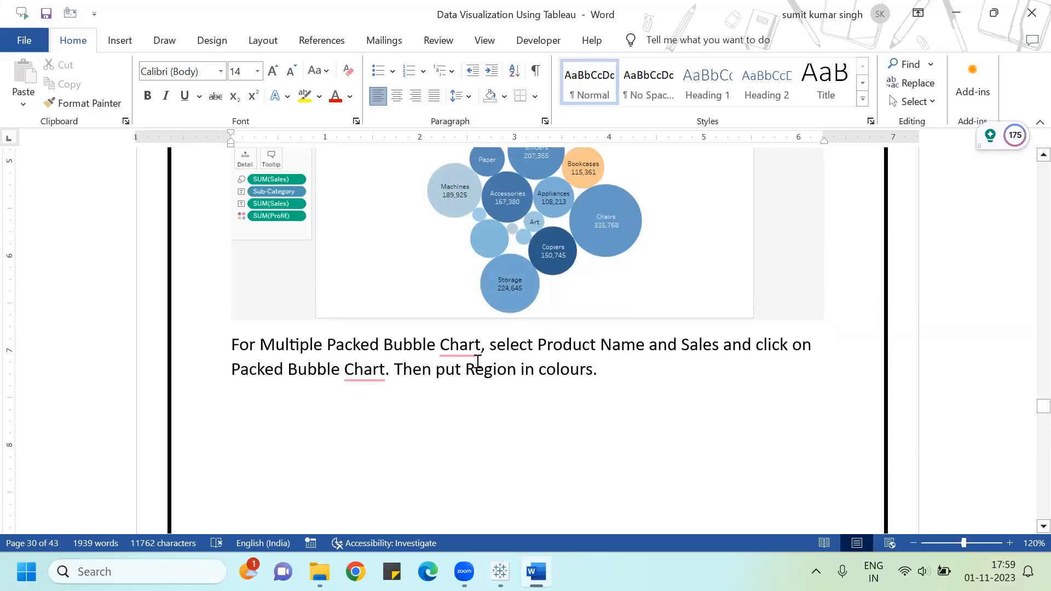
mouse_move(457, 346)
left_click(468, 395)
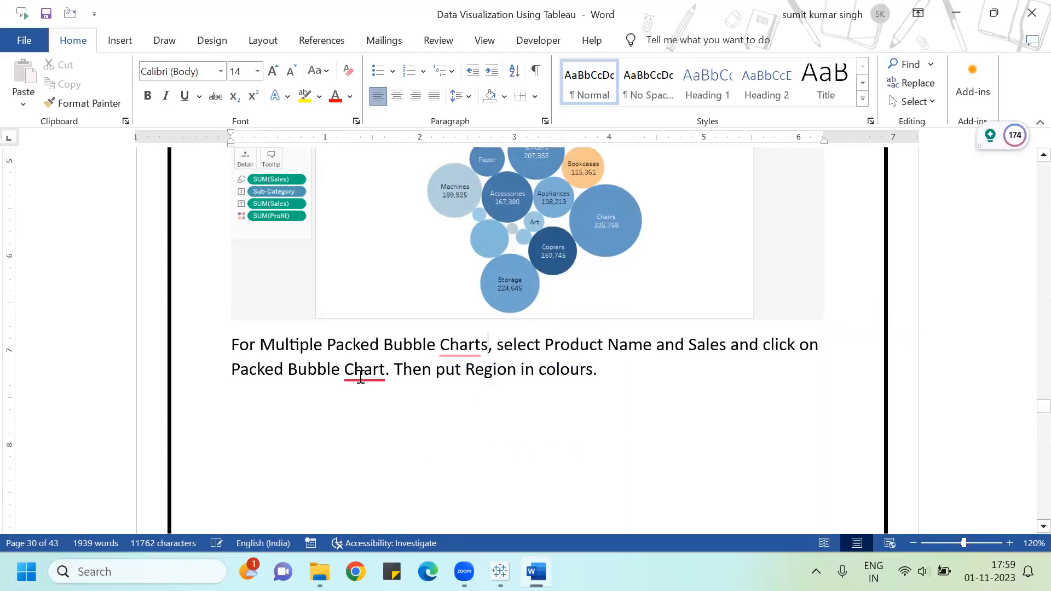
mouse_move(369, 376)
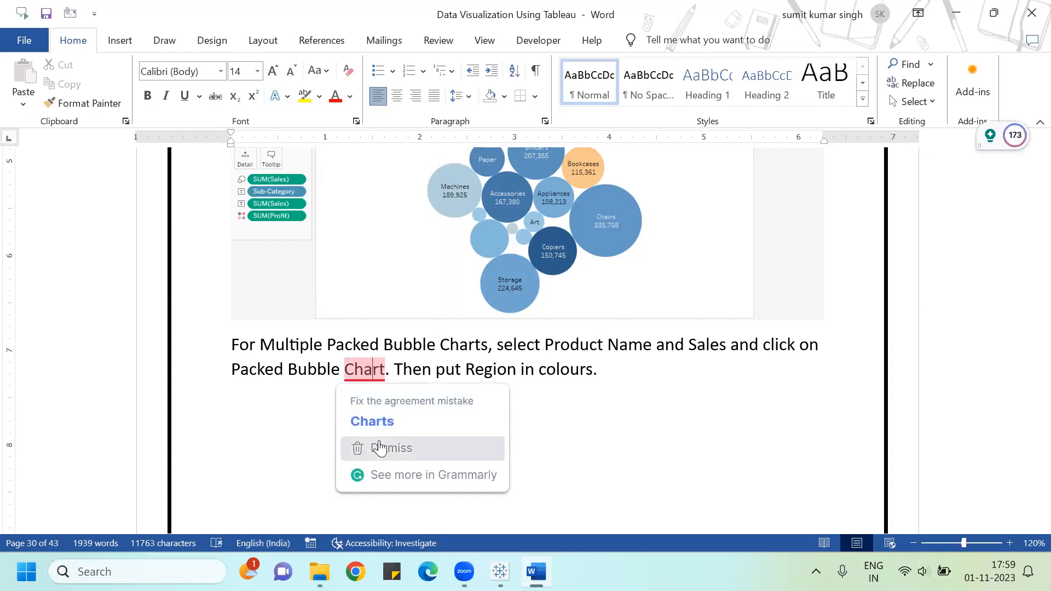
left_click(361, 445)
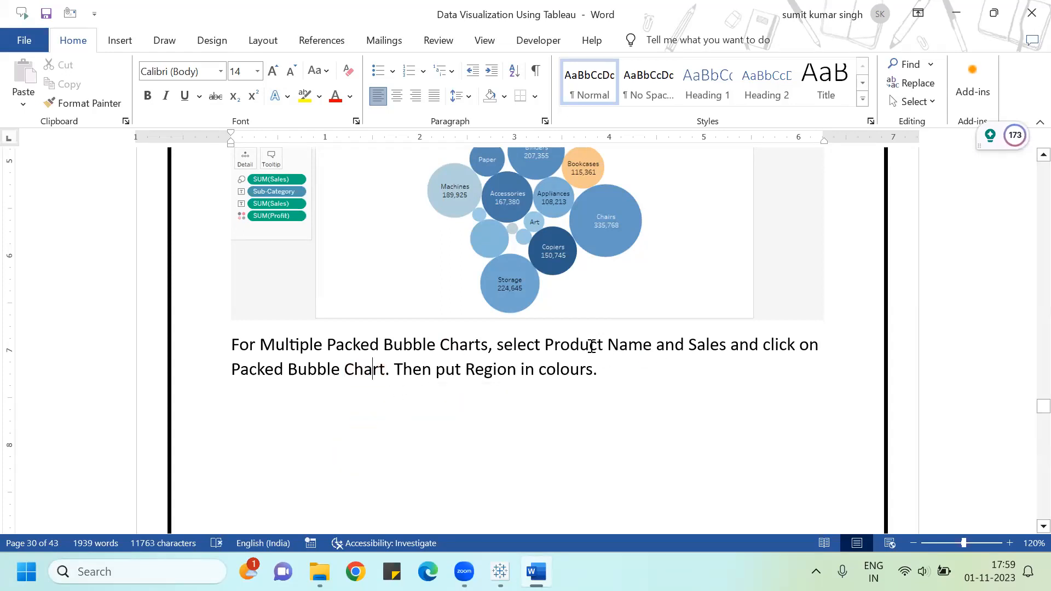
Step: Highlight 'Product Name and Sales and click on Packed Bubble Chart' in the guide
left_click_drag(546, 345, 386, 368)
left_click(305, 96)
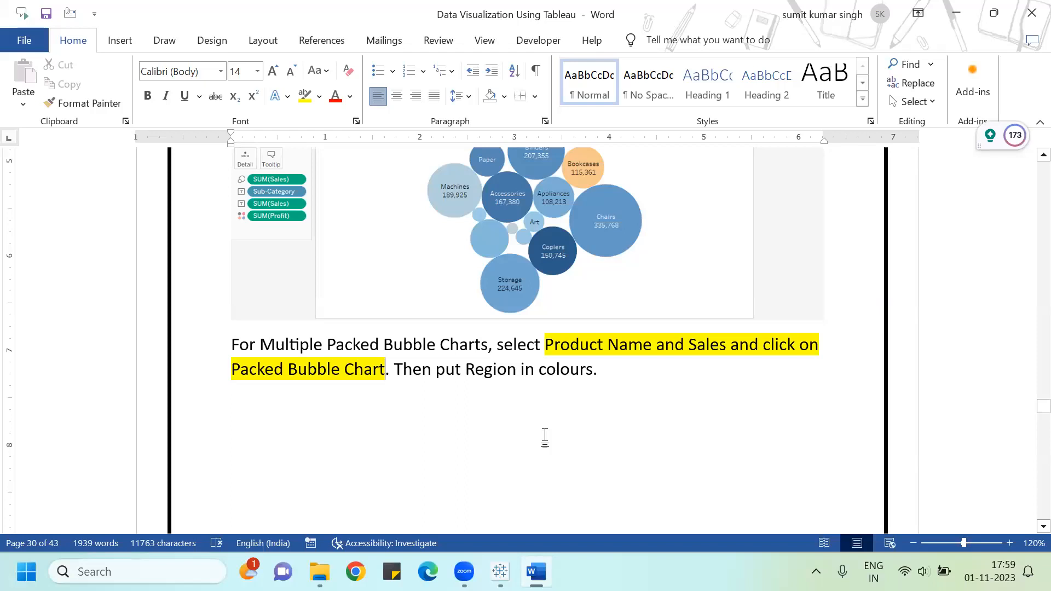
Step: Back in Tableau, on a new worksheet build a packed bubble chart of Sales by Product Name with Show Me
key("alt+Tab")
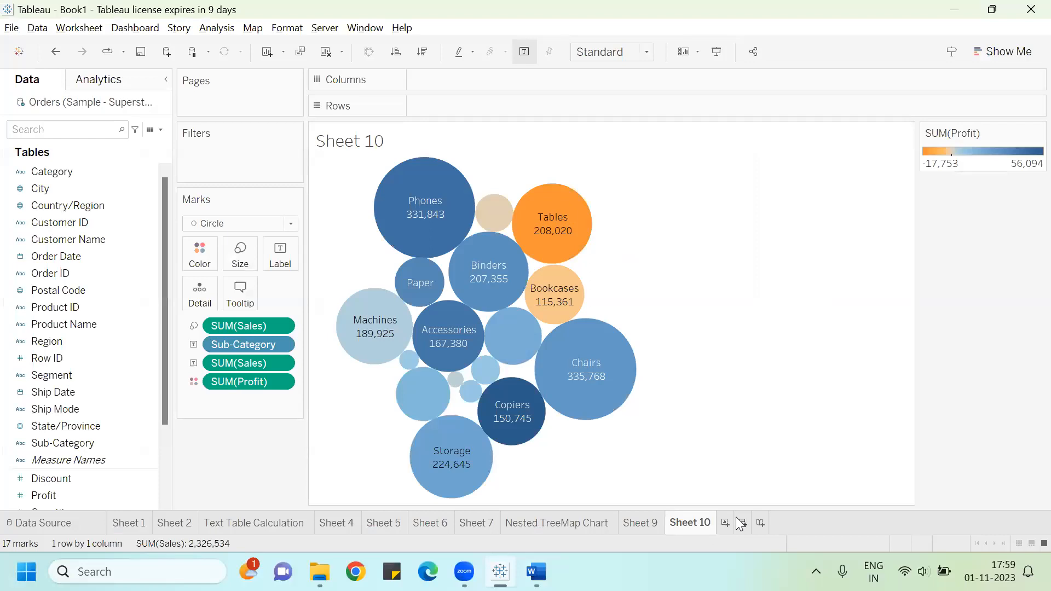
left_click(726, 518)
left_click(81, 257)
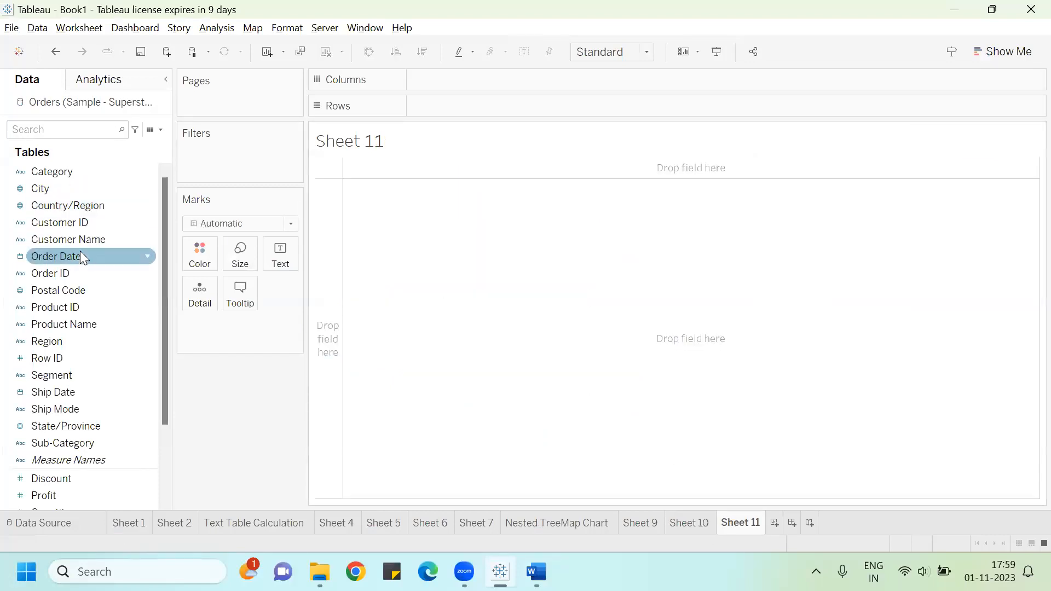
left_click(85, 325)
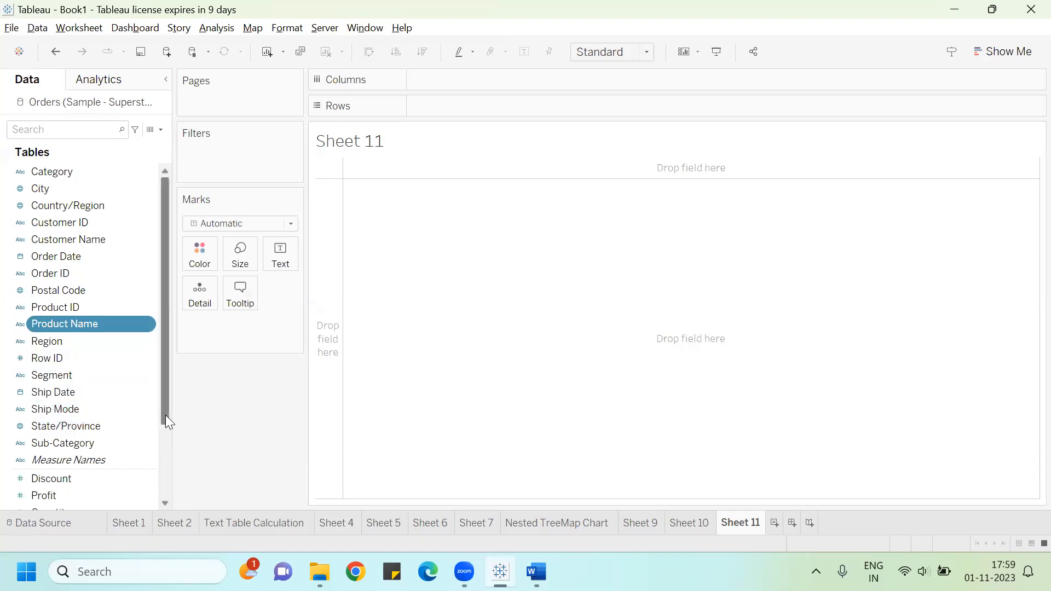
scroll(165, 415, "down", 2)
left_click(73, 492, "ctrl")
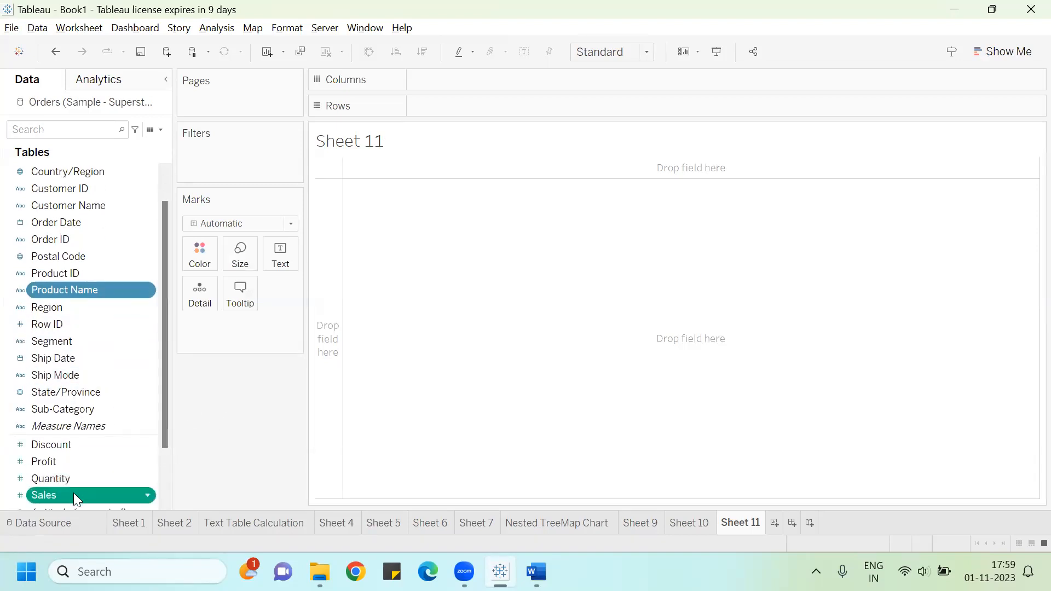
left_click(987, 48)
left_click(1027, 366)
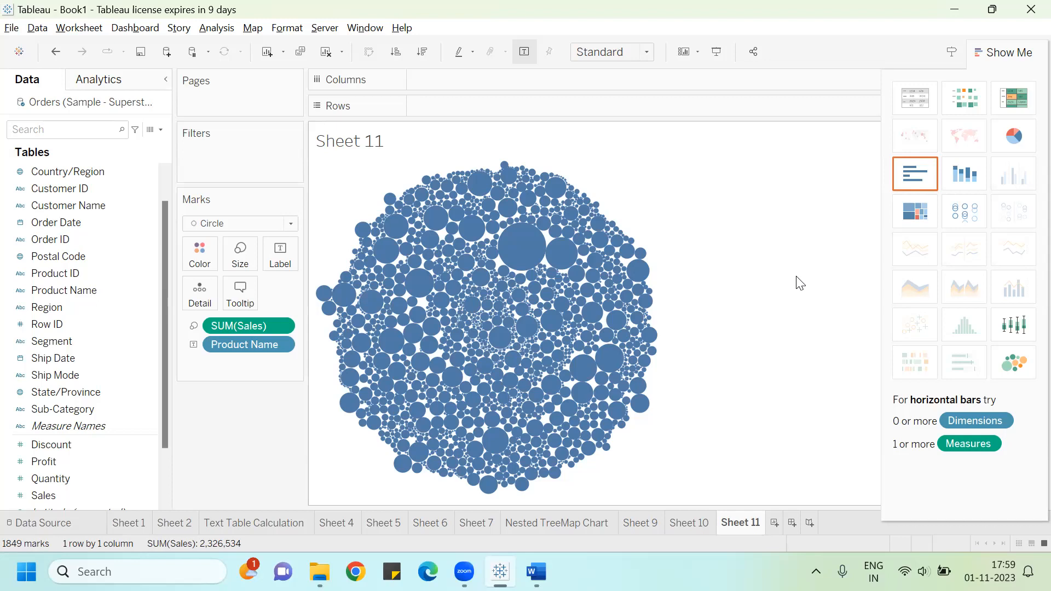
Step: Add Region to the bubble chart's colour and labels, then close Show Me
key("alt+Tab")
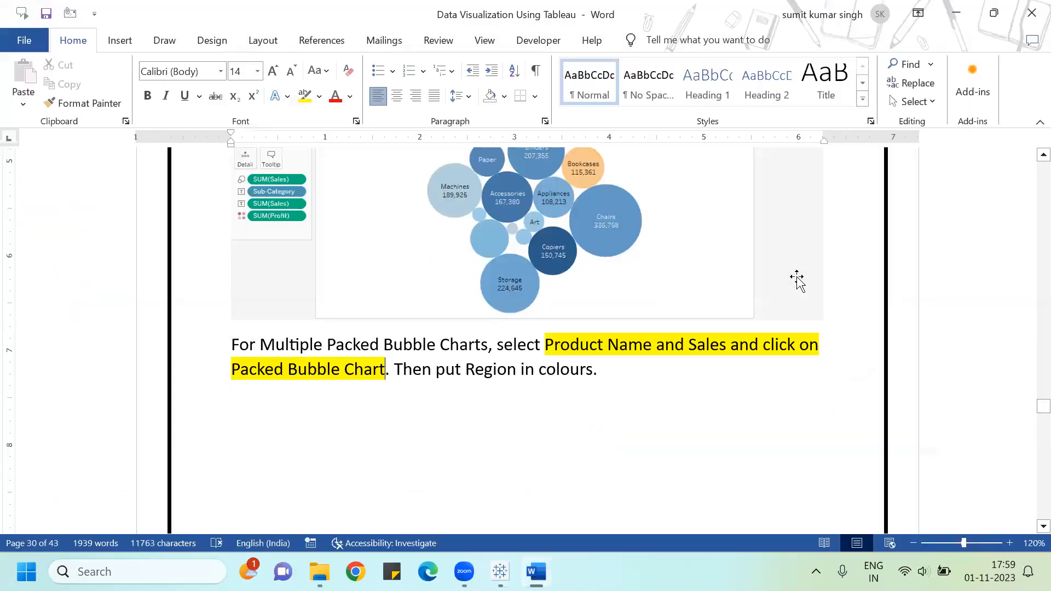
left_click(462, 353)
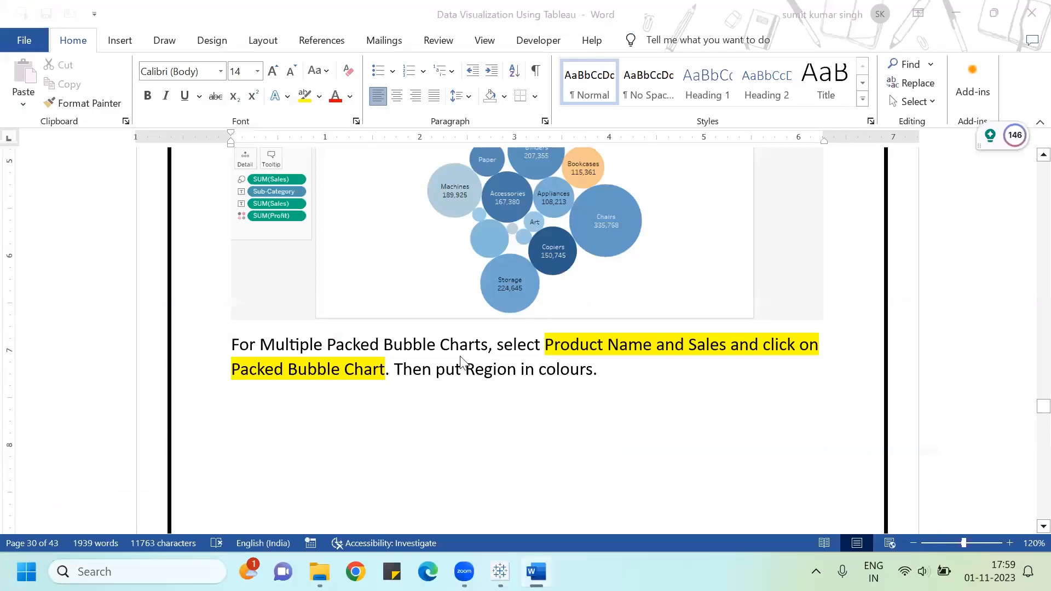
key("alt+Tab")
left_click_drag(70, 309, 202, 257)
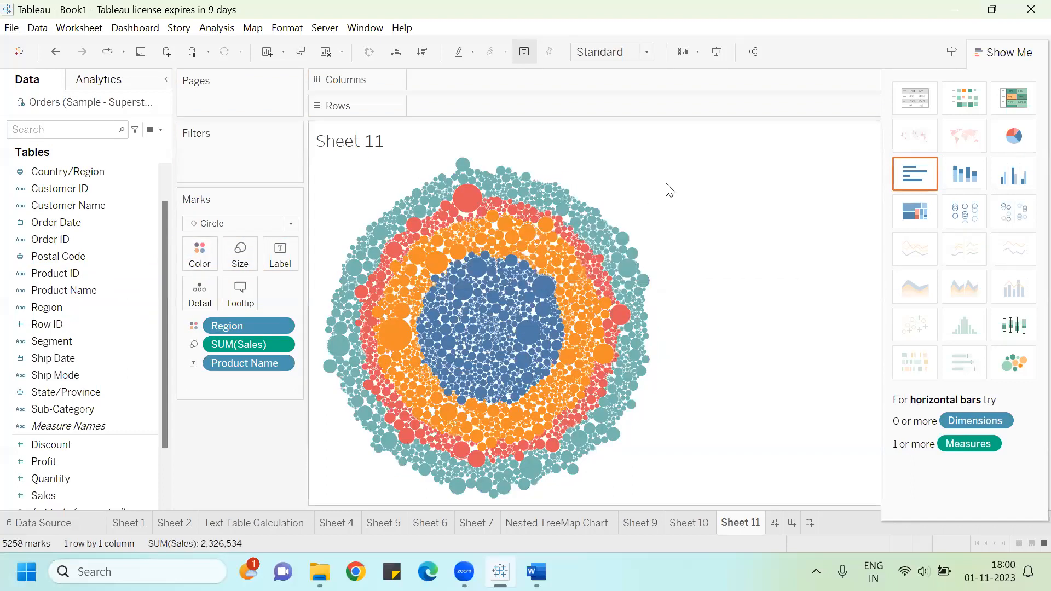
left_click_drag(72, 305, 280, 253)
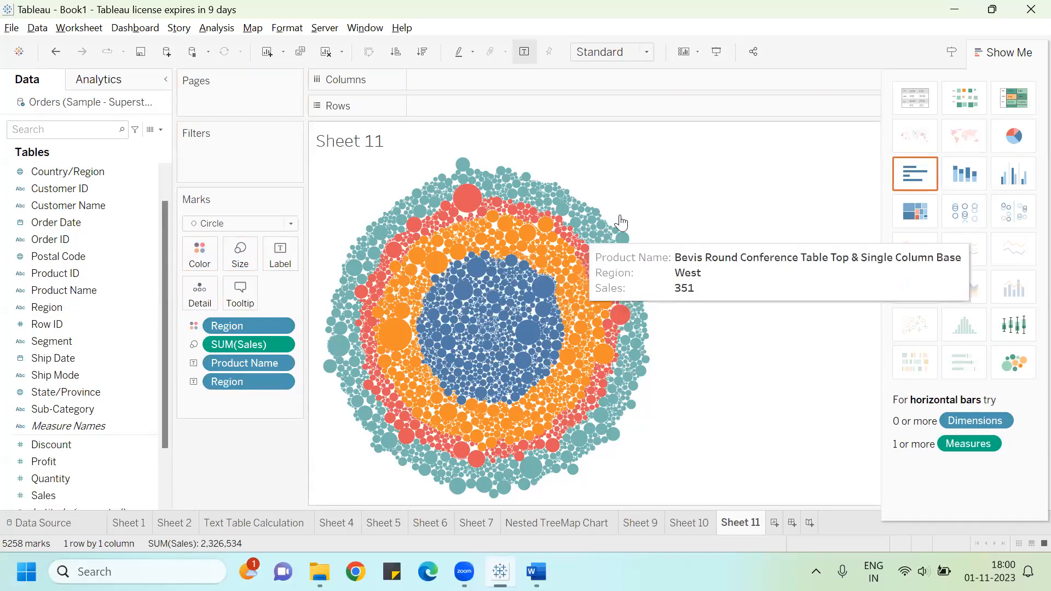
left_click(1014, 51)
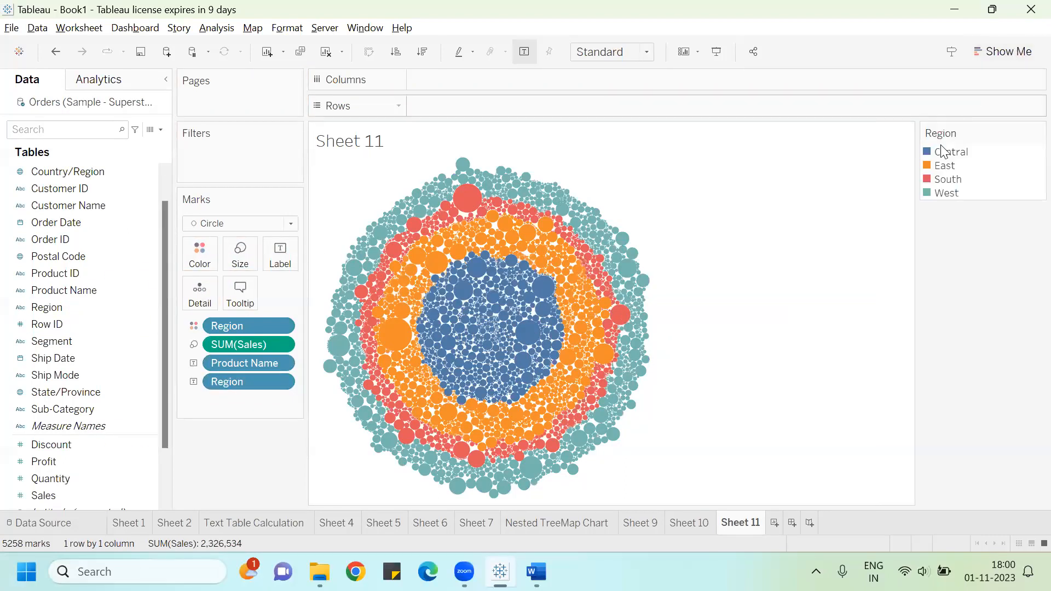
Step: In the Word guide, highlight 'Region in colours'
key("alt+Tab")
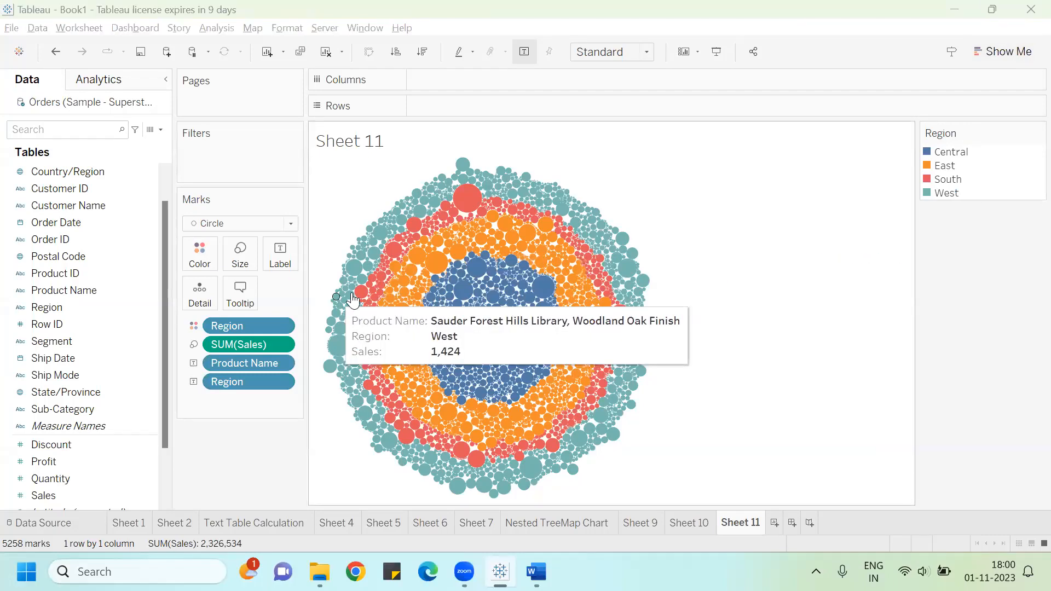
left_click(467, 370)
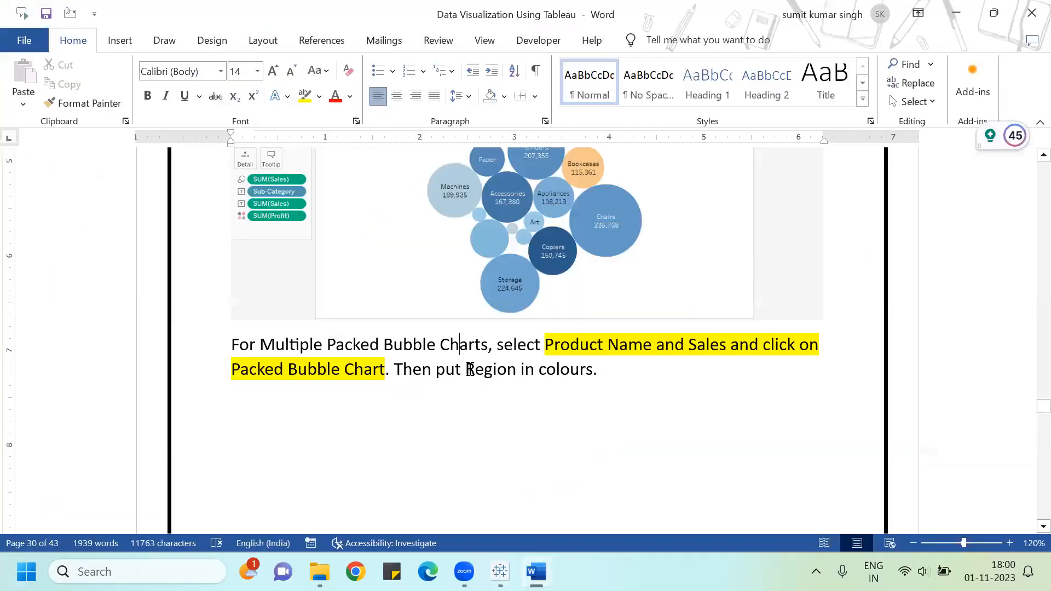
left_click_drag(493, 370, 579, 368)
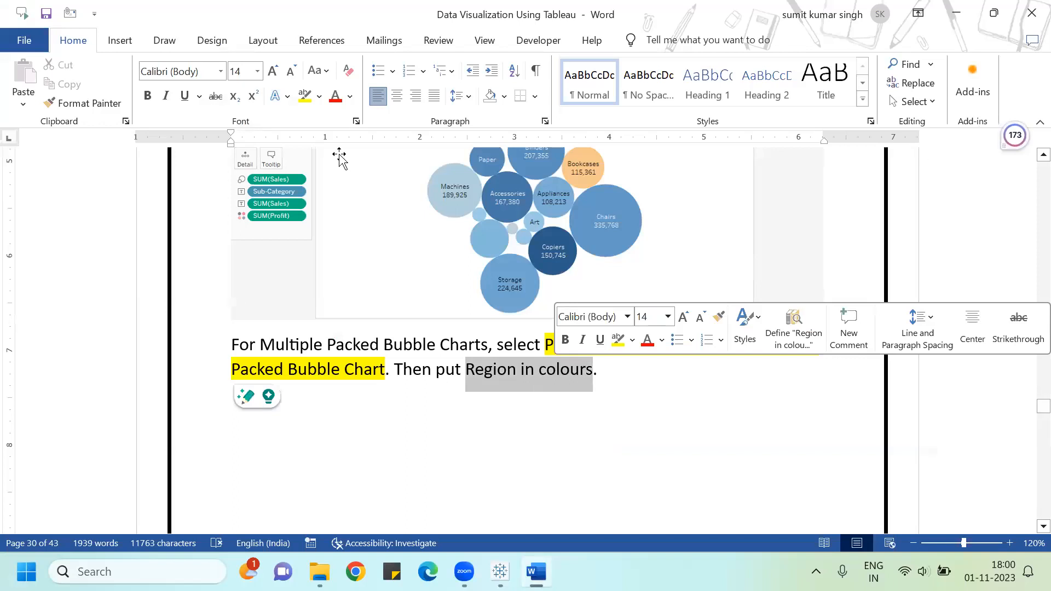
left_click(304, 96)
left_click(355, 441)
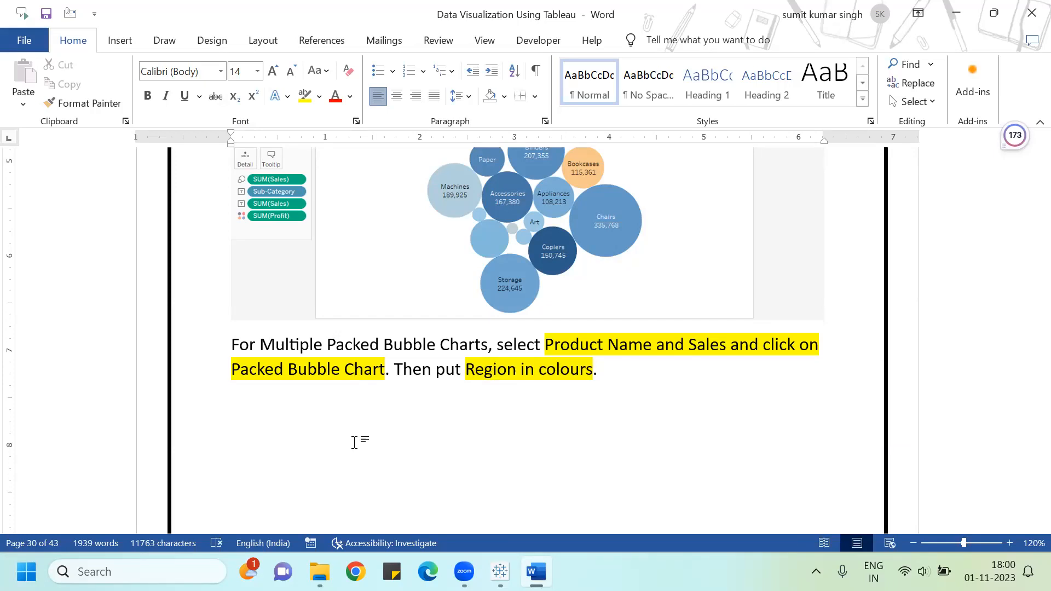
Step: Scroll through the guide's Multiple Packed Bubble Chart example before returning to Tableau
scroll(354, 442, "down", 10)
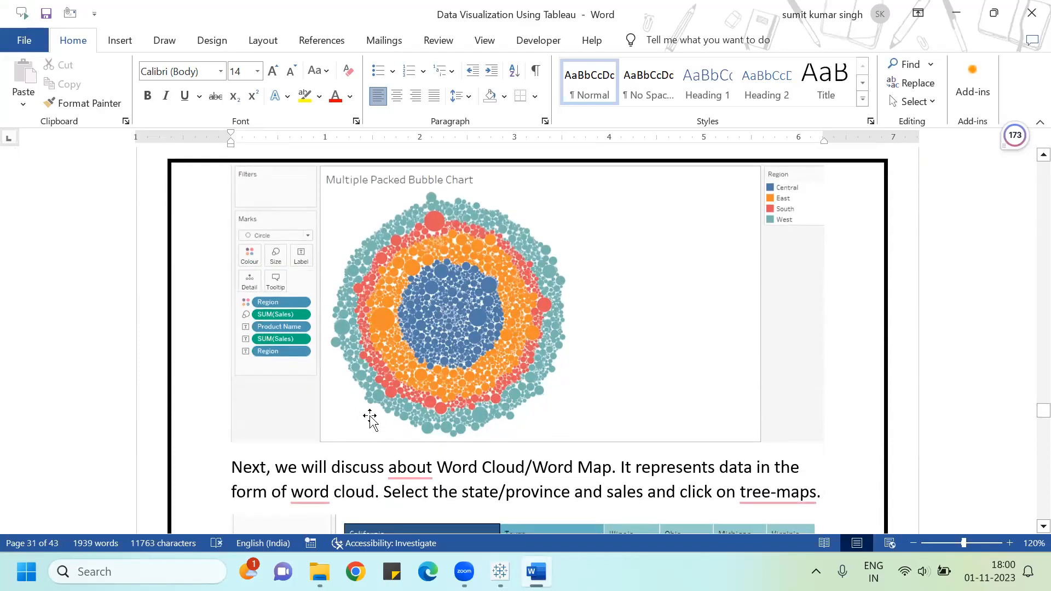
scroll(371, 420, "up", 10)
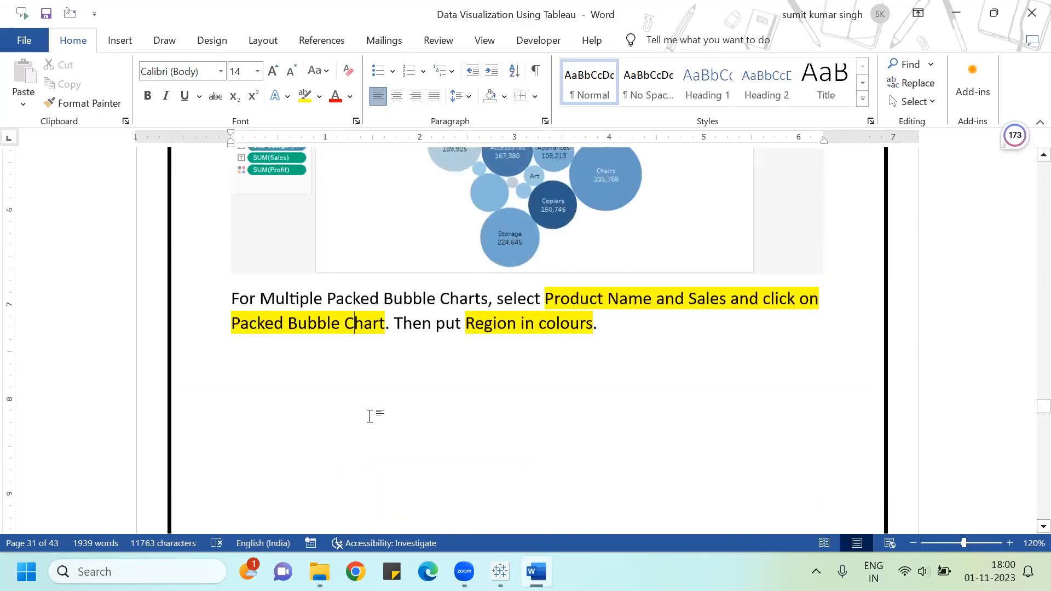
scroll(370, 416, "down", 5)
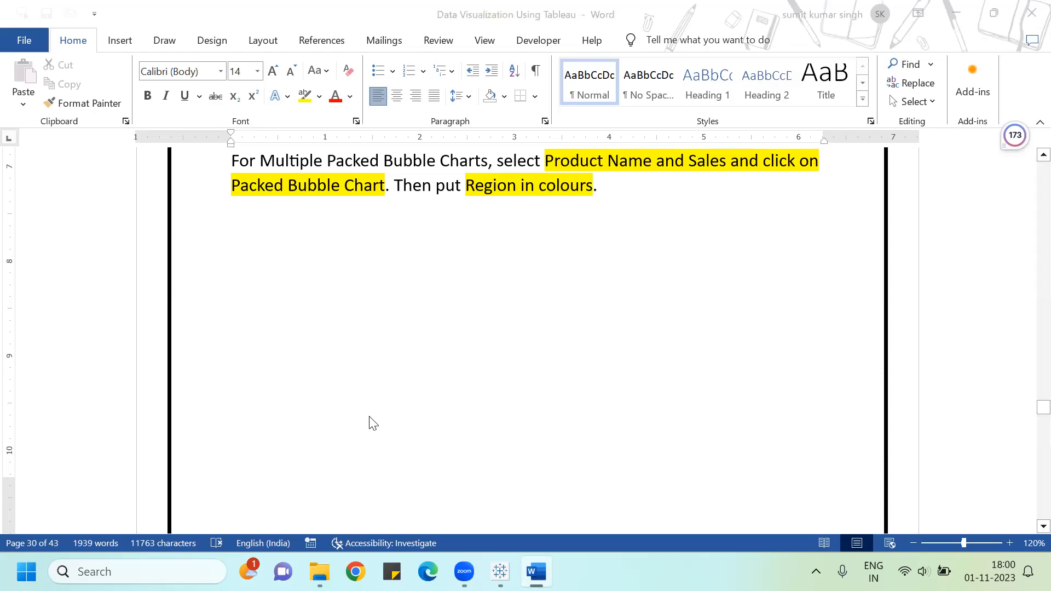
key("alt+Tab")
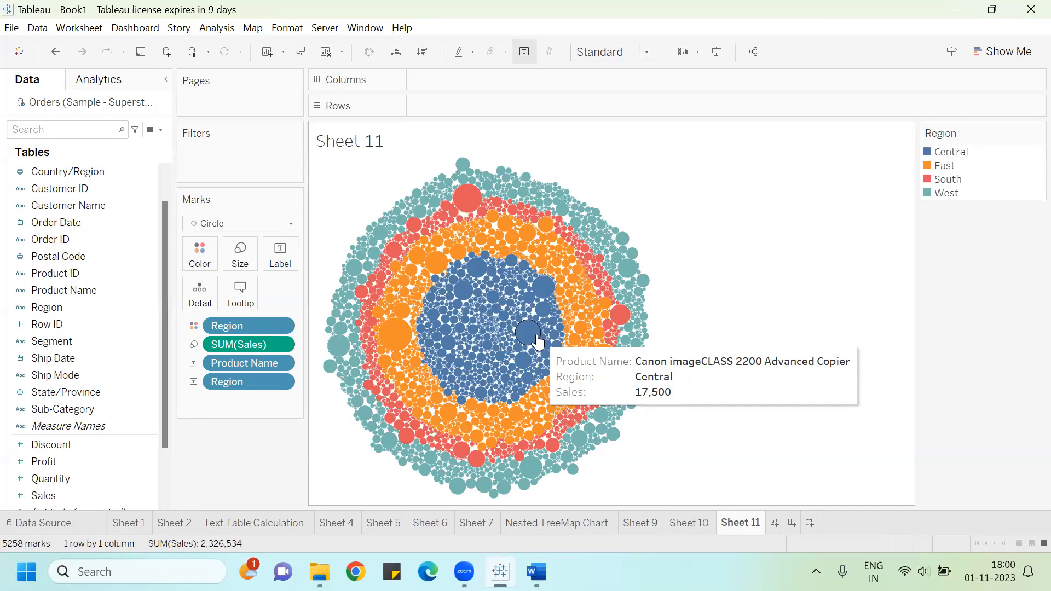
Step: On a new worksheet, put Product Name in rows, adding all members
left_click(772, 523)
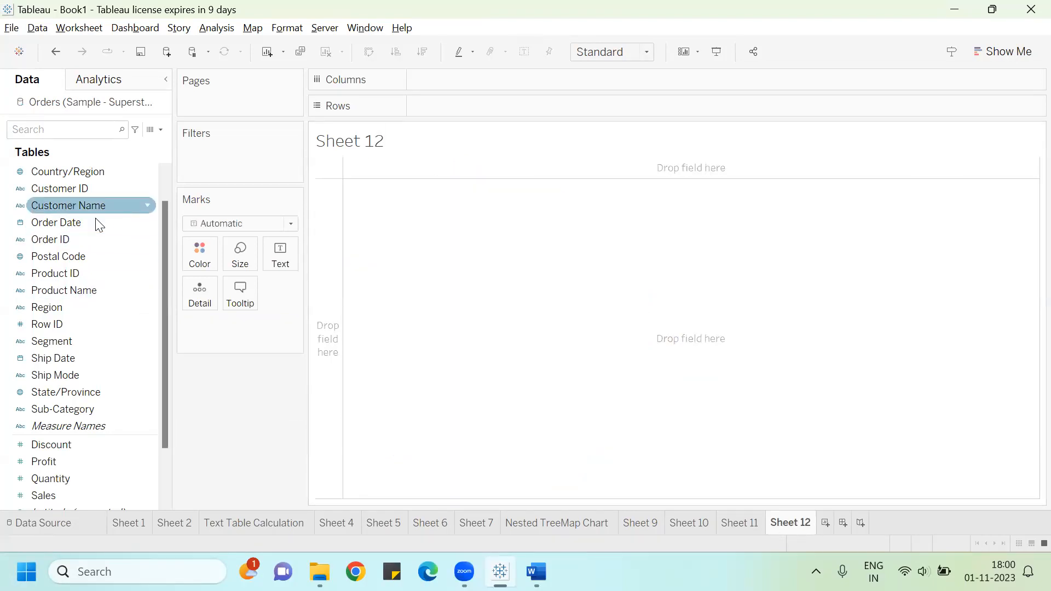
left_click_drag(98, 286, 479, 101)
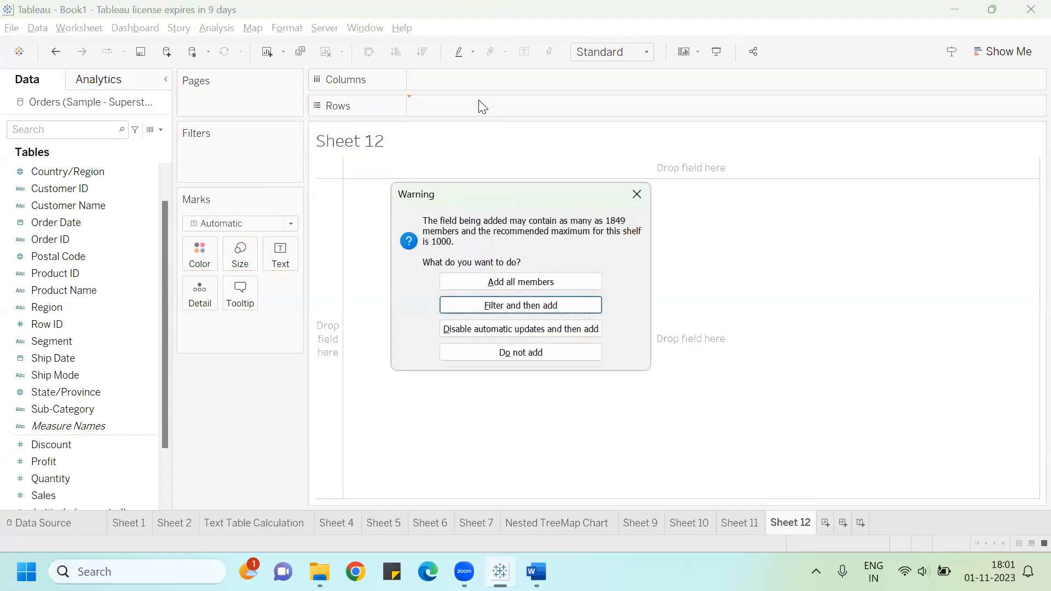
left_click(471, 277)
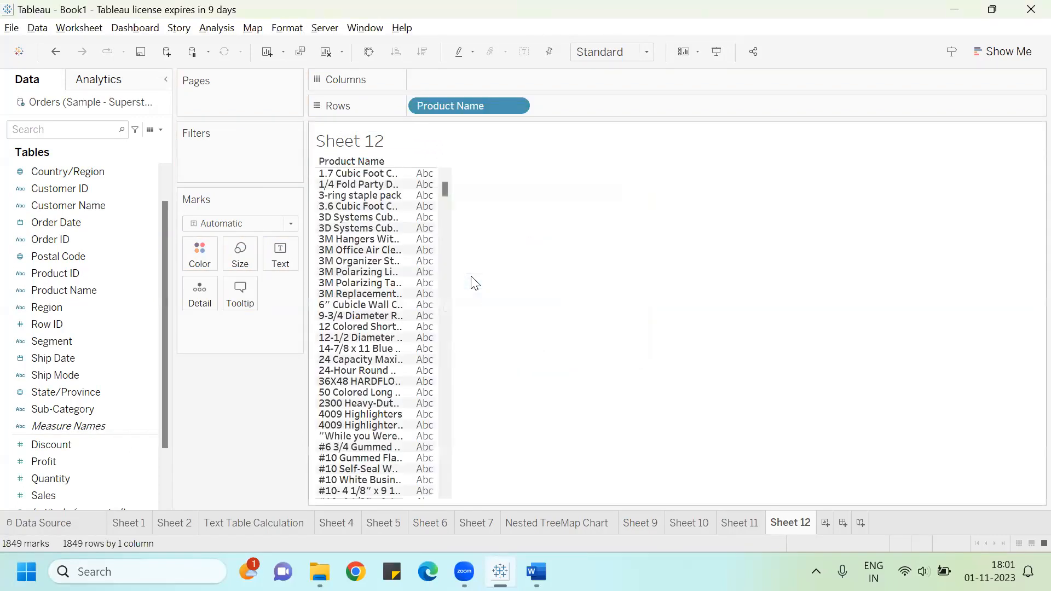
left_click_drag(444, 187, 445, 480)
Step: Add Sales as the table's text and Region to columns
left_click_drag(58, 496, 269, 249)
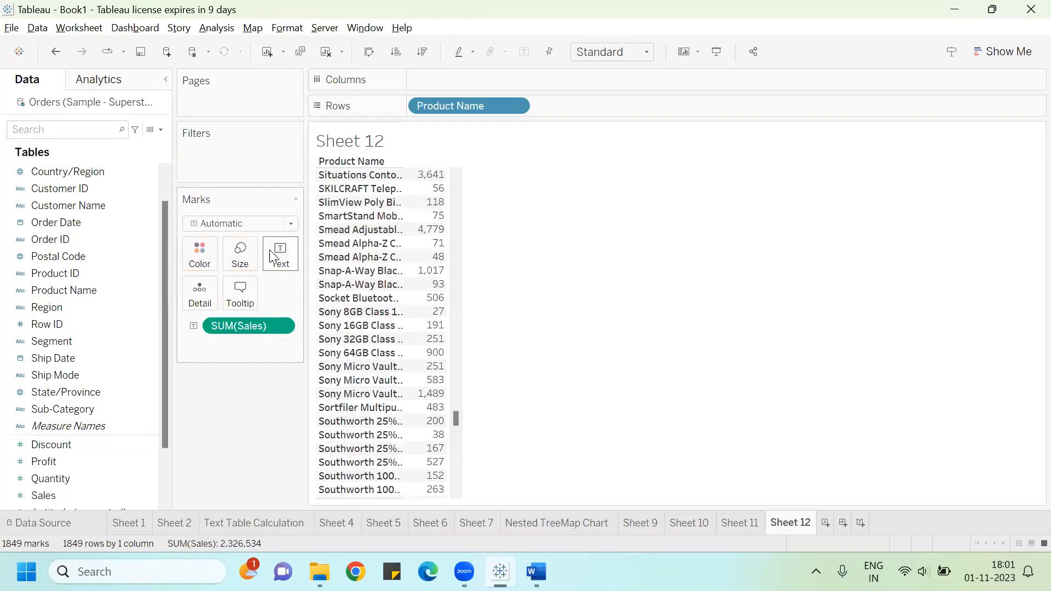
left_click_drag(456, 419, 468, 185)
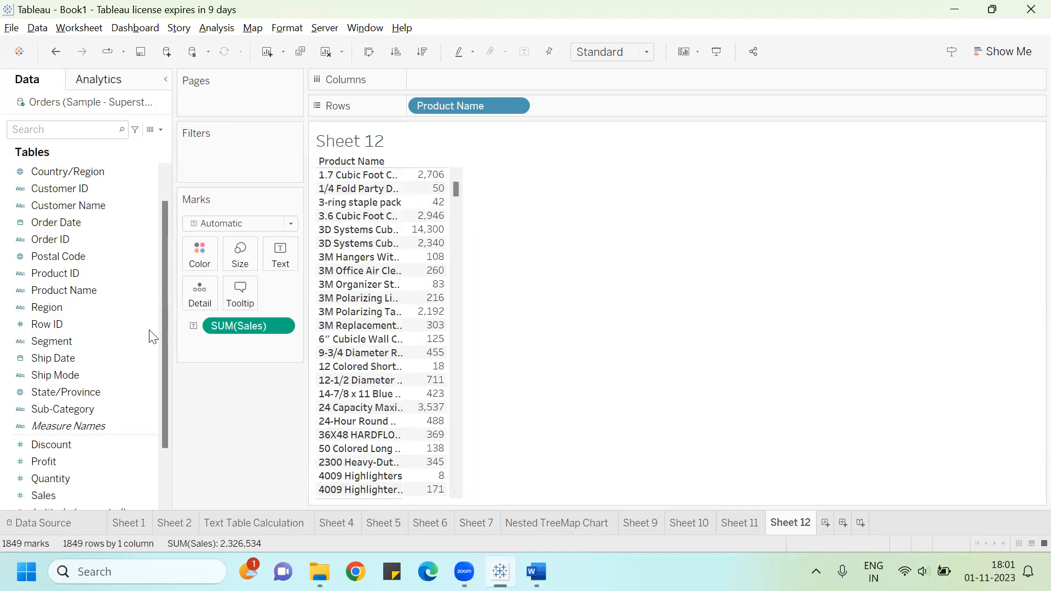
left_click_drag(72, 308, 476, 81)
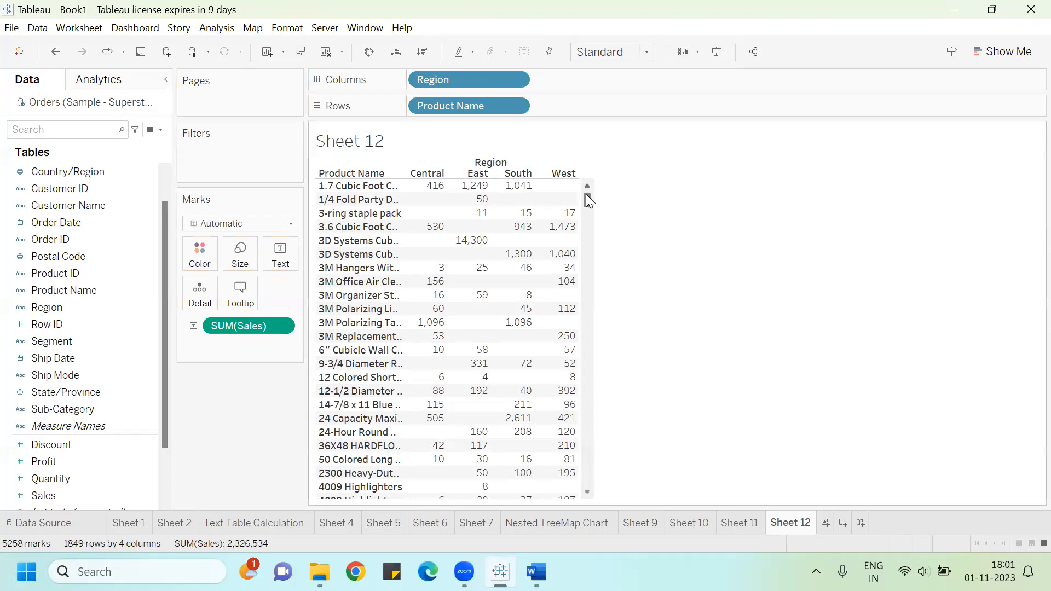
left_click_drag(586, 197, 619, 192)
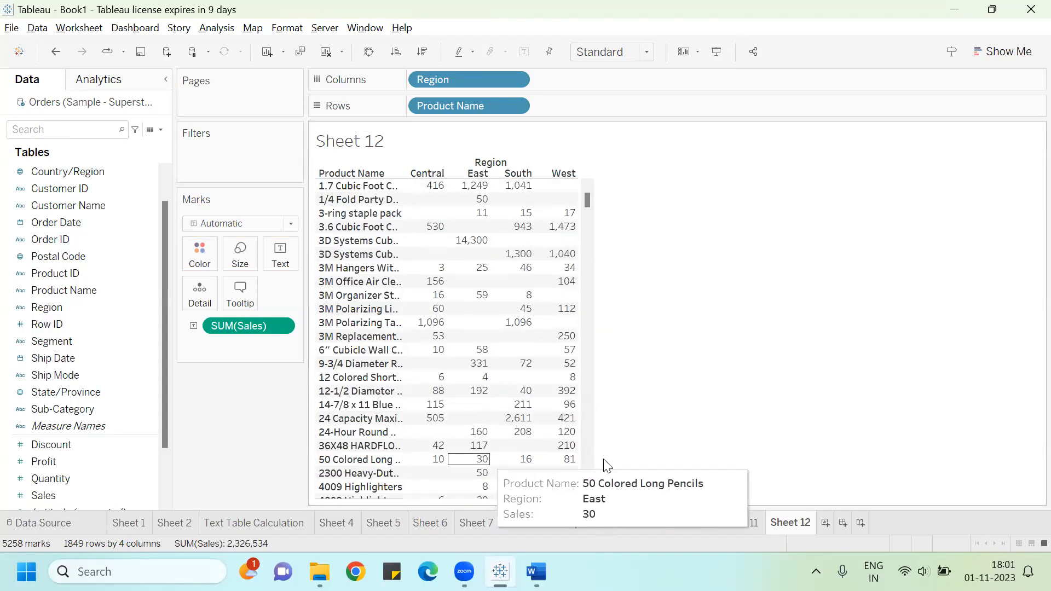
Step: Create another worksheet with Product Name in rows, adding all members
left_click(737, 522)
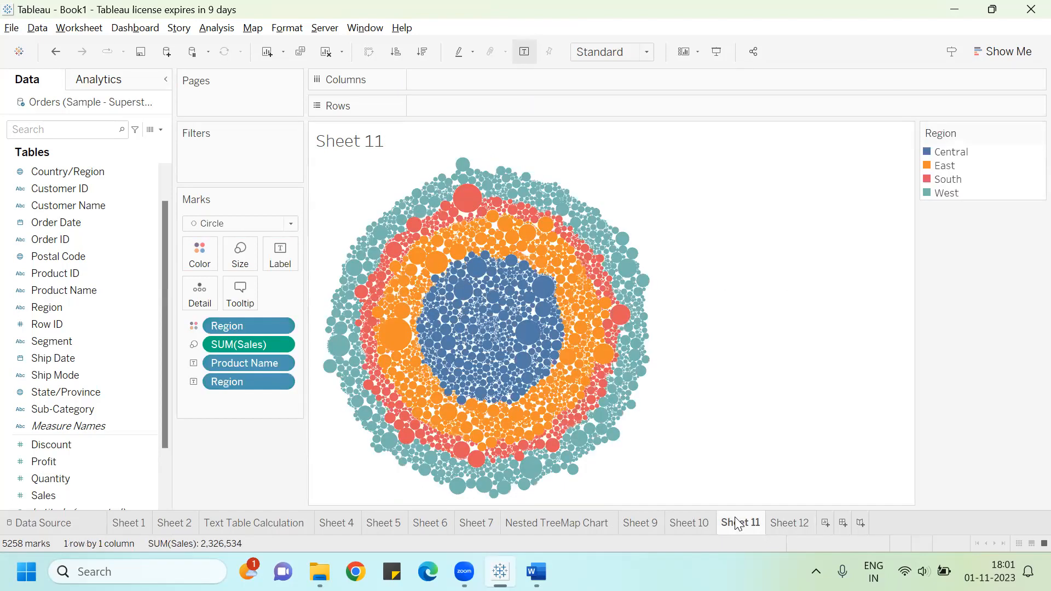
left_click(794, 518)
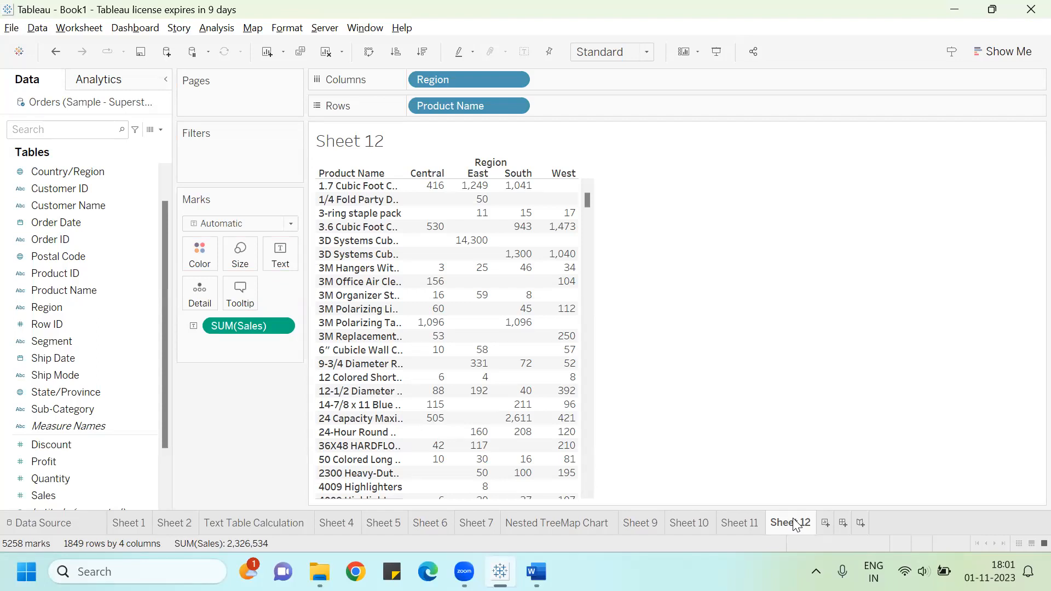
left_click(825, 524)
left_click_drag(117, 295, 513, 106)
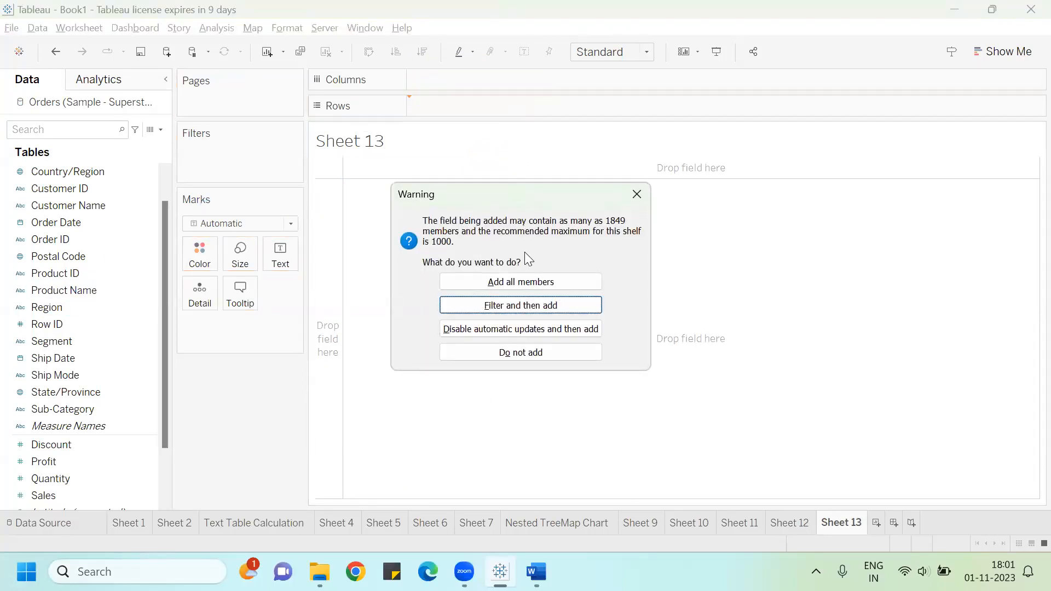
left_click(520, 283)
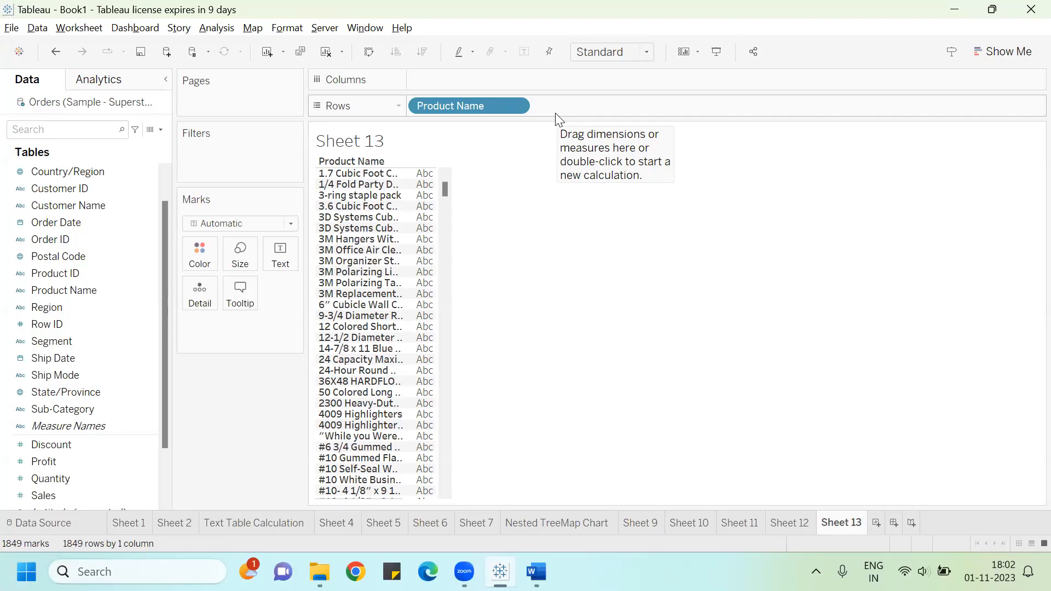
Step: Rename the region-coloured bubble chart sheet as Packed Bubble Chart
left_click(799, 525)
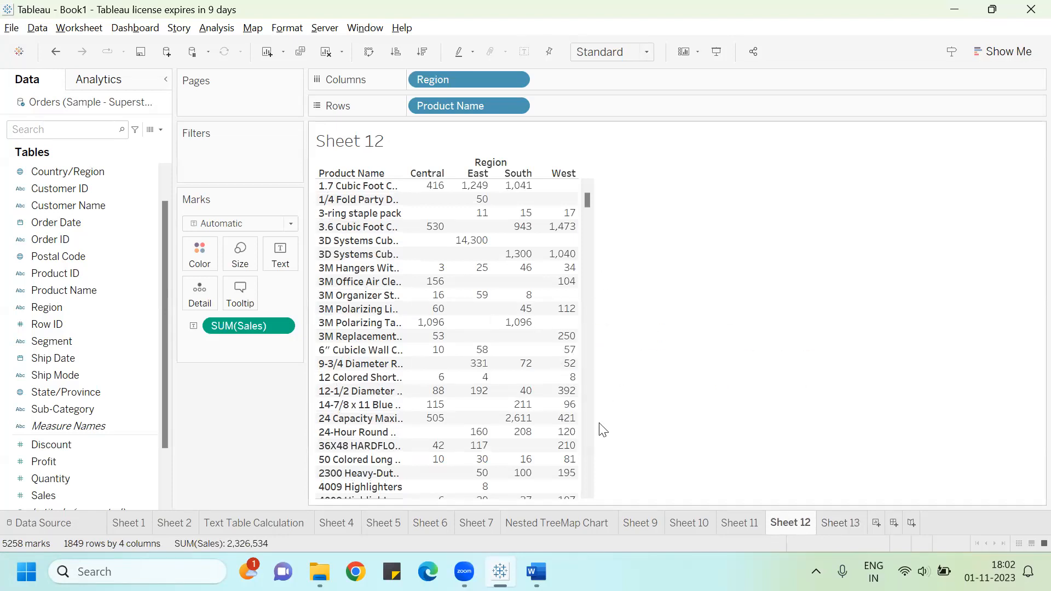
left_click(745, 523)
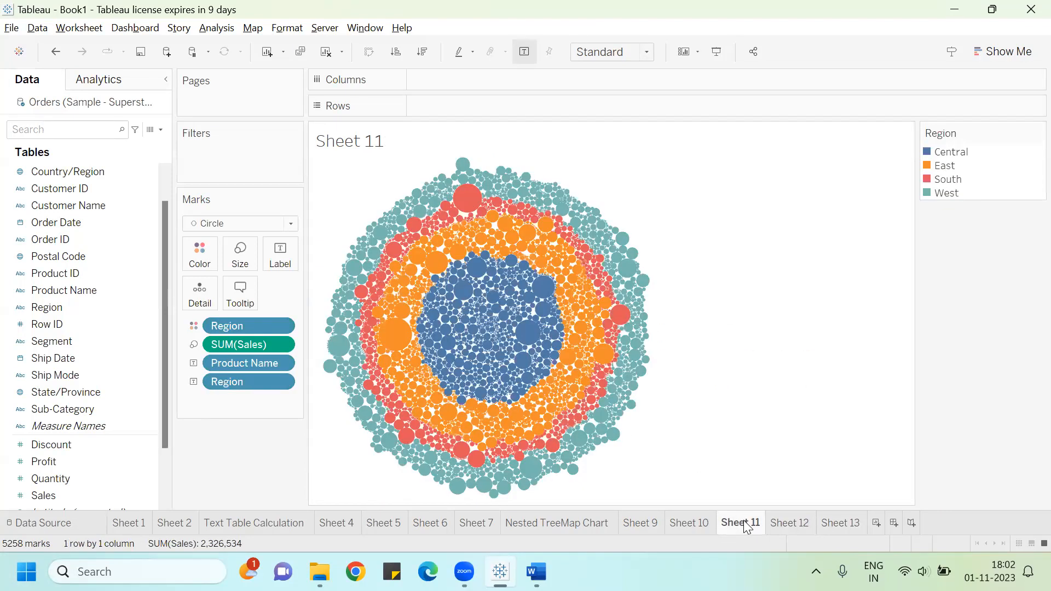
mouse_move(572, 230)
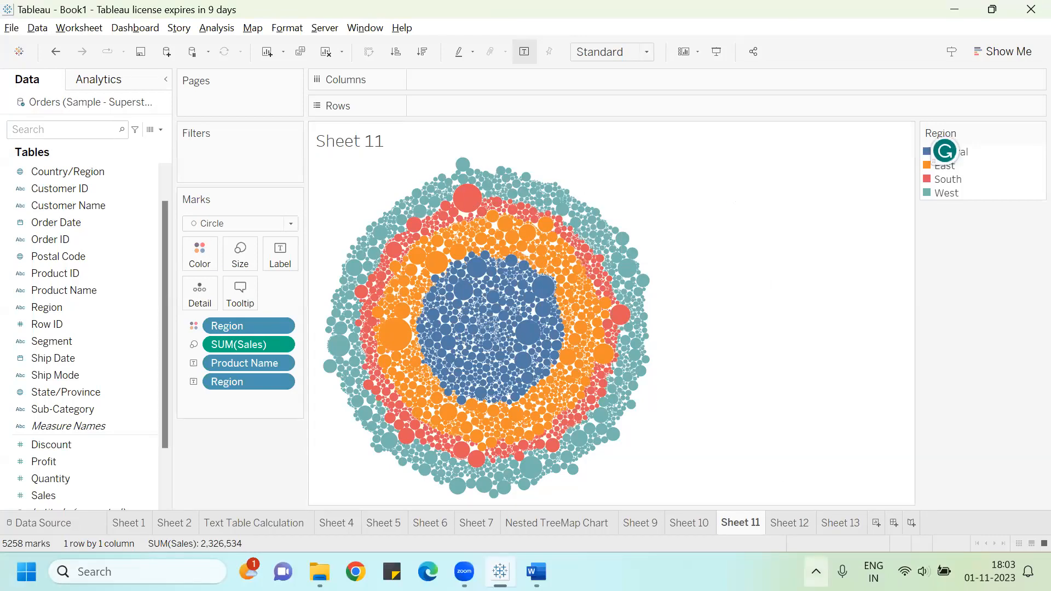
double_click(734, 521)
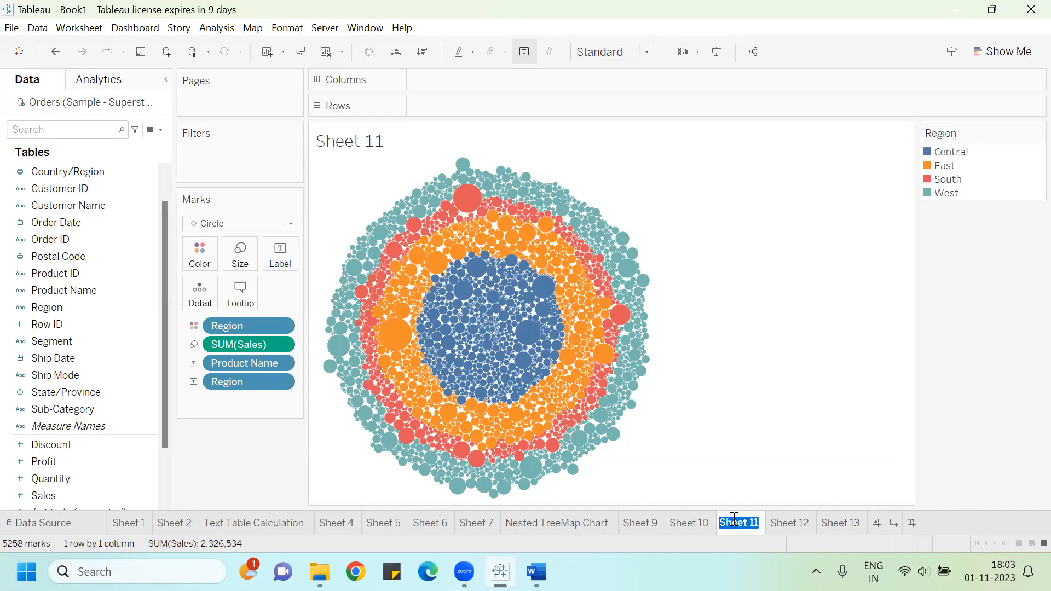
type("Packed Bubb")
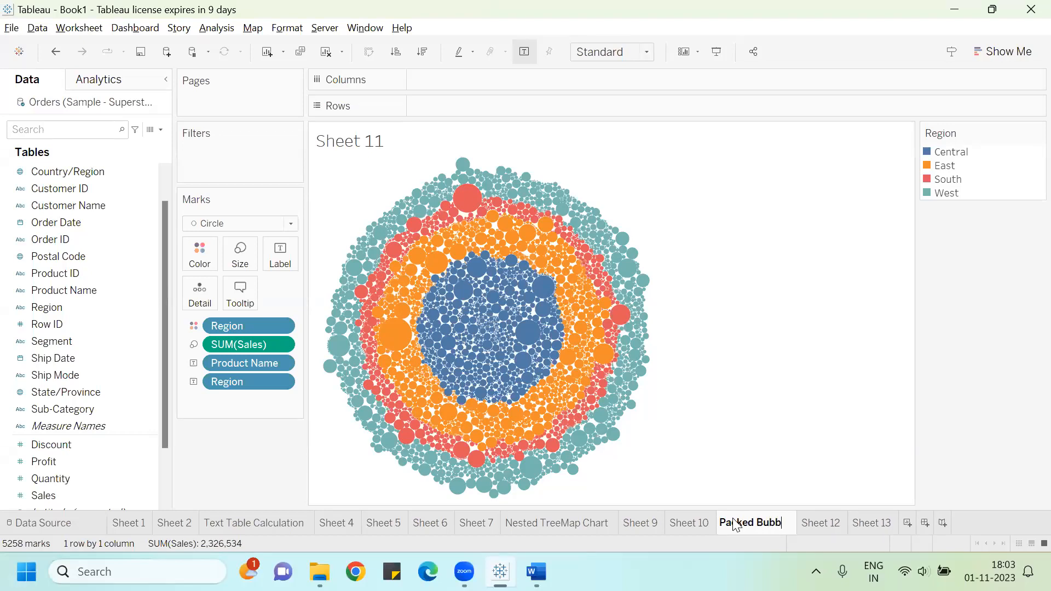
type("le Chart")
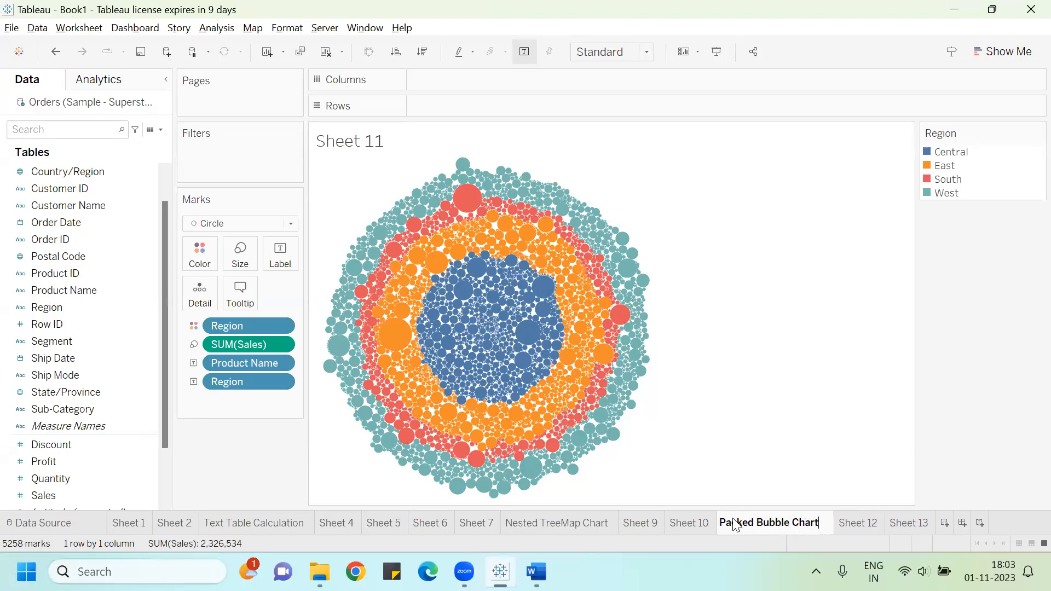
key("Return")
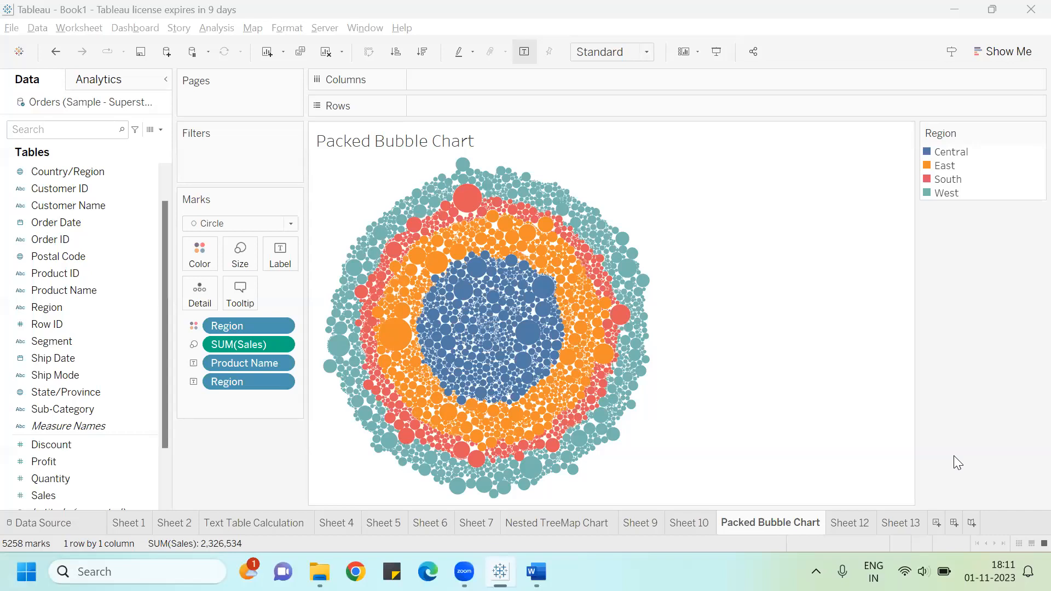
Step: In the Word guide, scroll to the next section and highlight 'Word Cloud/Word Map'
key("alt+Tab")
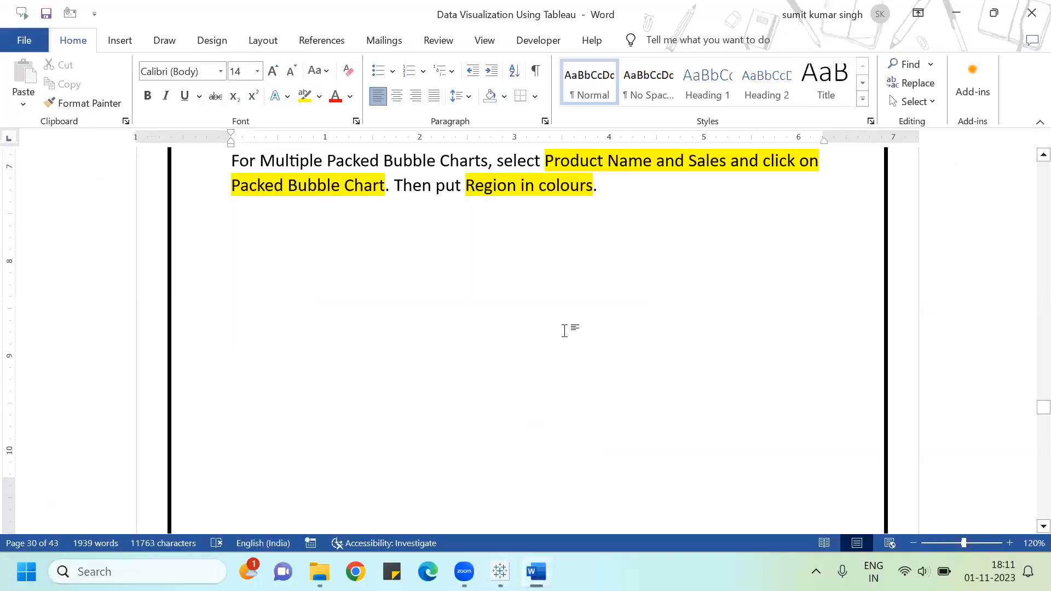
scroll(565, 328, "down", 6)
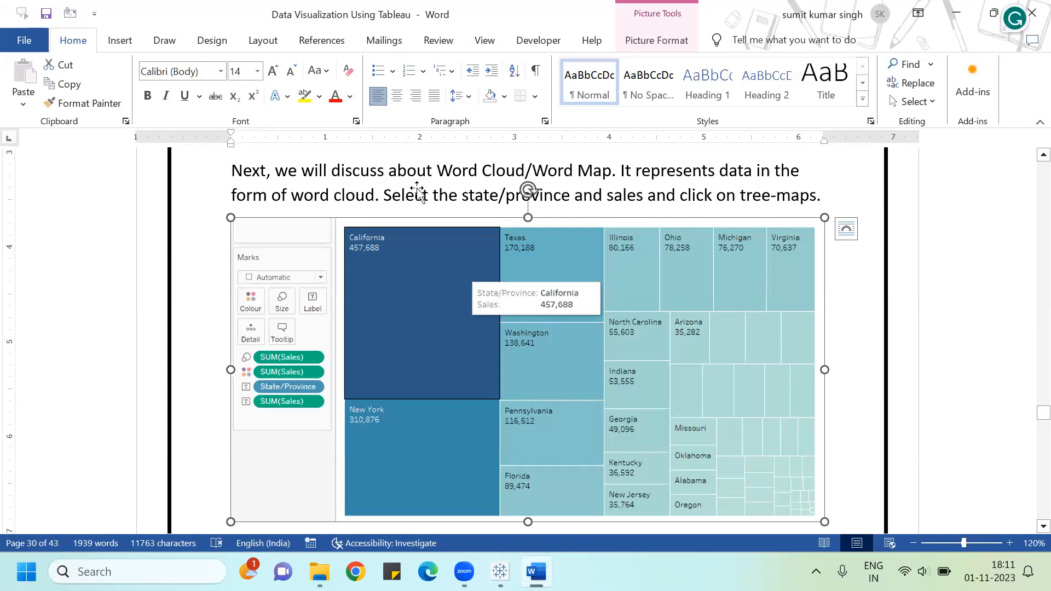
left_click(431, 169)
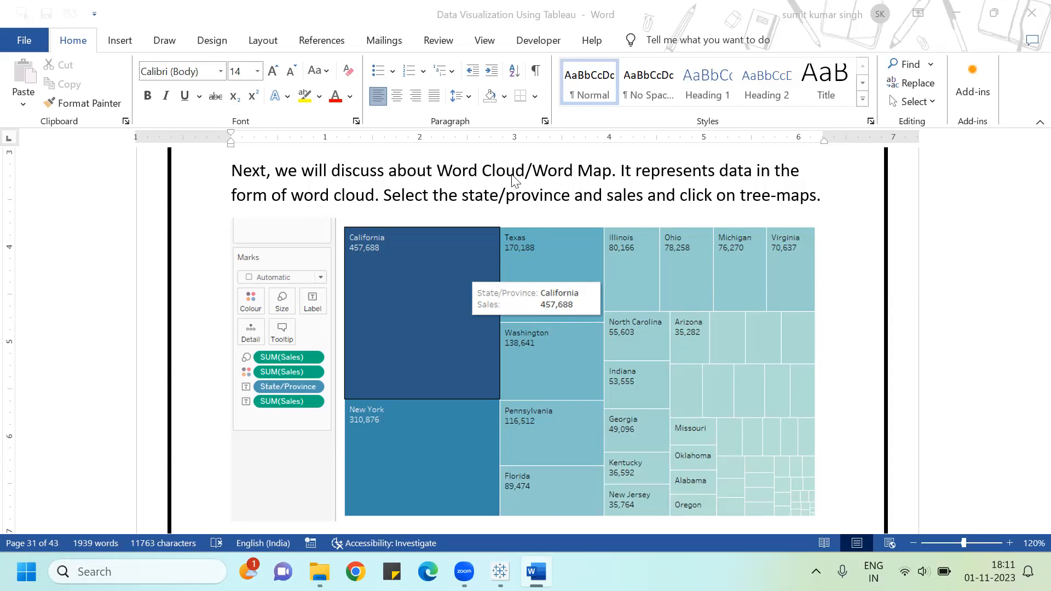
left_click(444, 169)
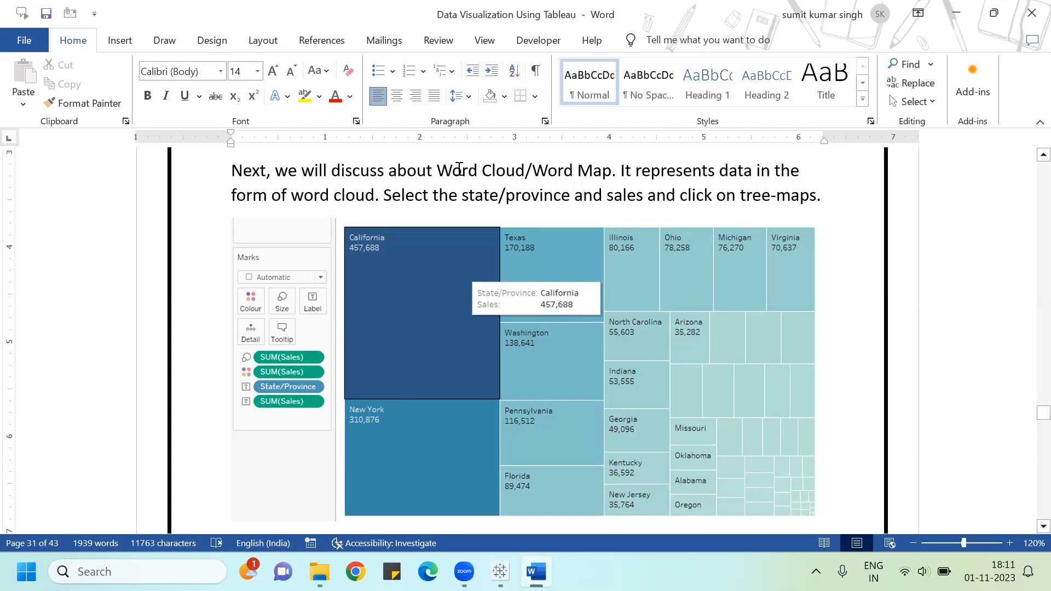
key("shift+Right")
key("shift+Right")
key("shift+Right")
key("shift+Right")
key("shift+Right")
key("shift+Right")
key("shift+Right")
key("shift+Right")
key("shift+Right")
key("shift+Right")
key("shift+Right")
key("shift+Right")
key("shift+Right")
key("shift+Right")
key("shift+Right")
key("shift+Right")
key("shift+Right")
key("shift+Right")
key("shift+Right")
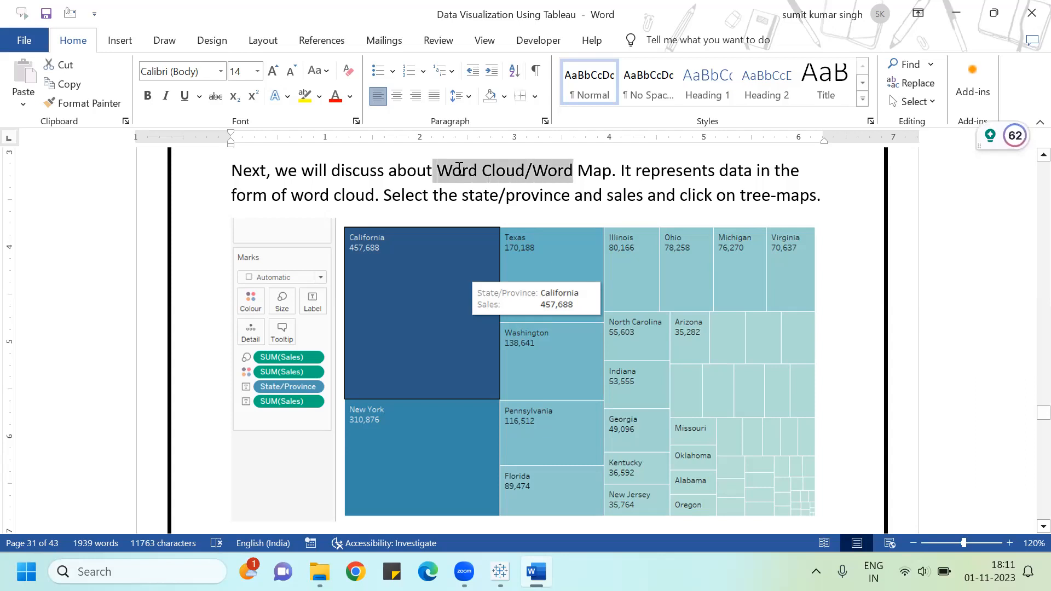
left_click(304, 96)
left_click(612, 171)
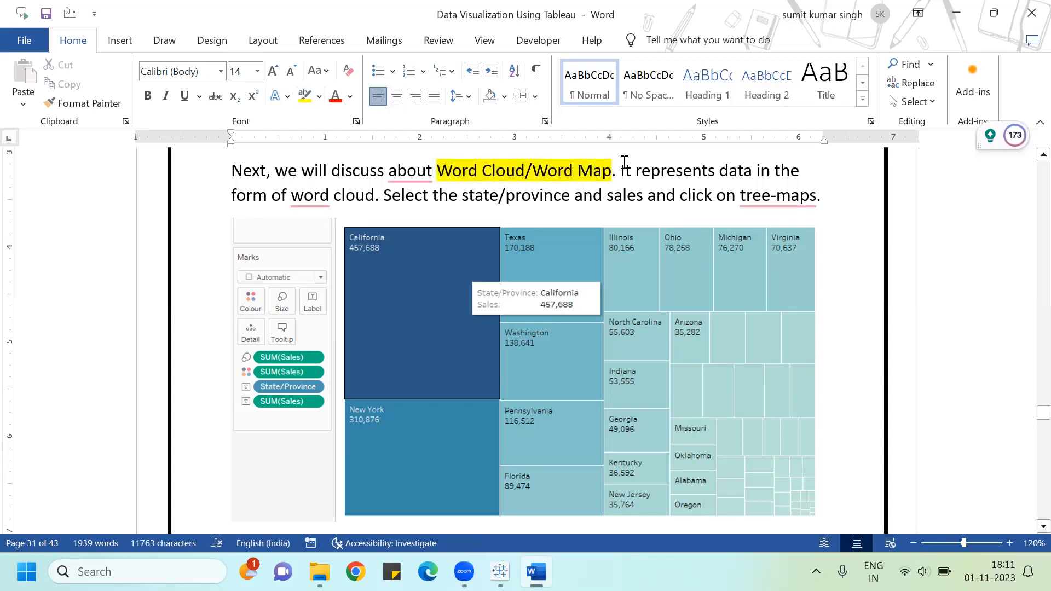
Step: Insert 'the' before 'word cloud' and highlight 'state/province and sales' in the guide
left_click(693, 192)
mouse_move(312, 201)
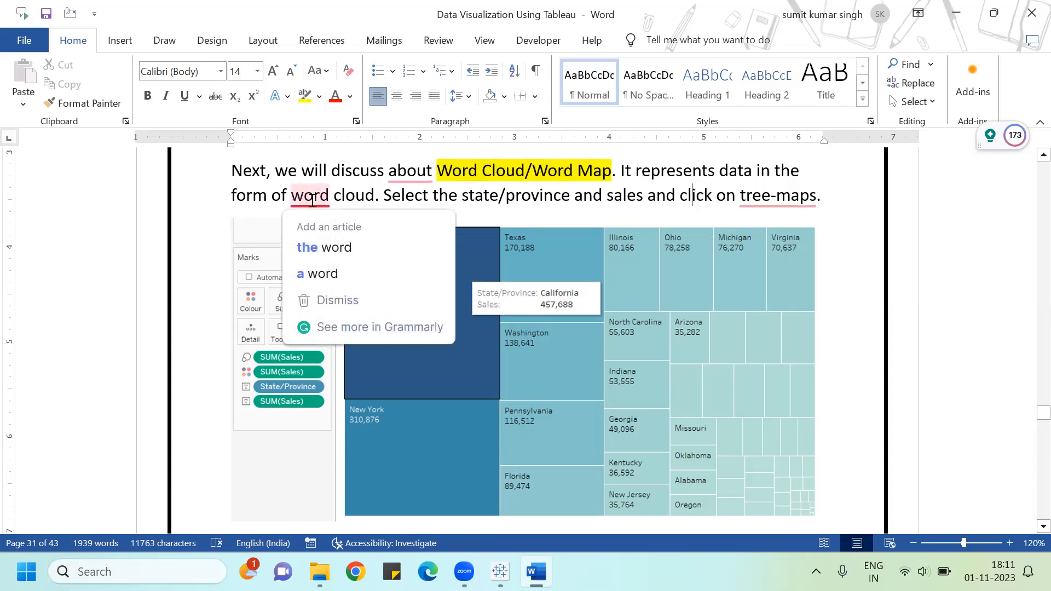
left_click(326, 248)
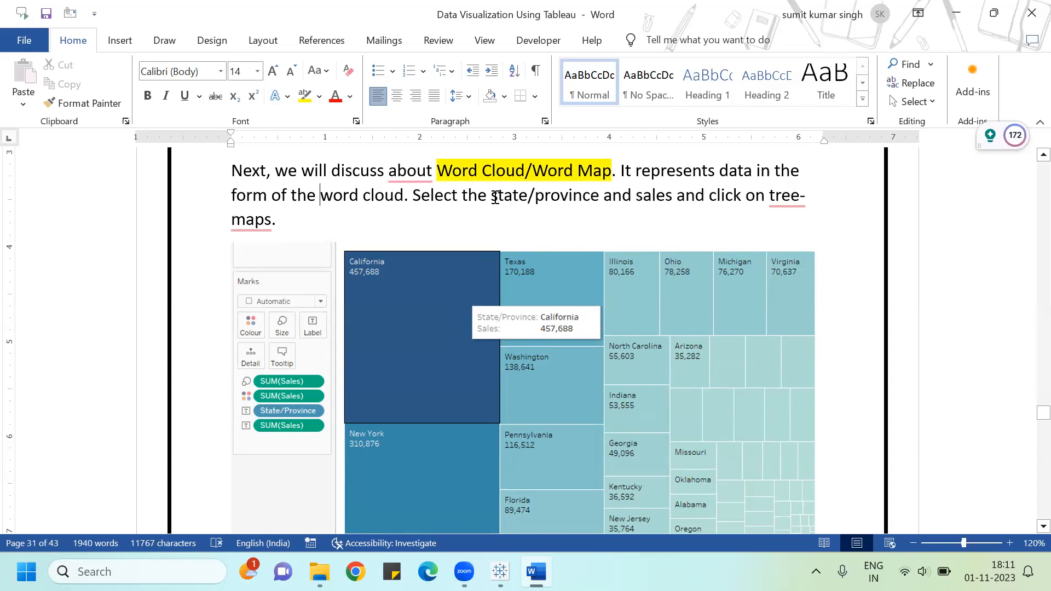
left_click_drag(554, 196, 676, 195)
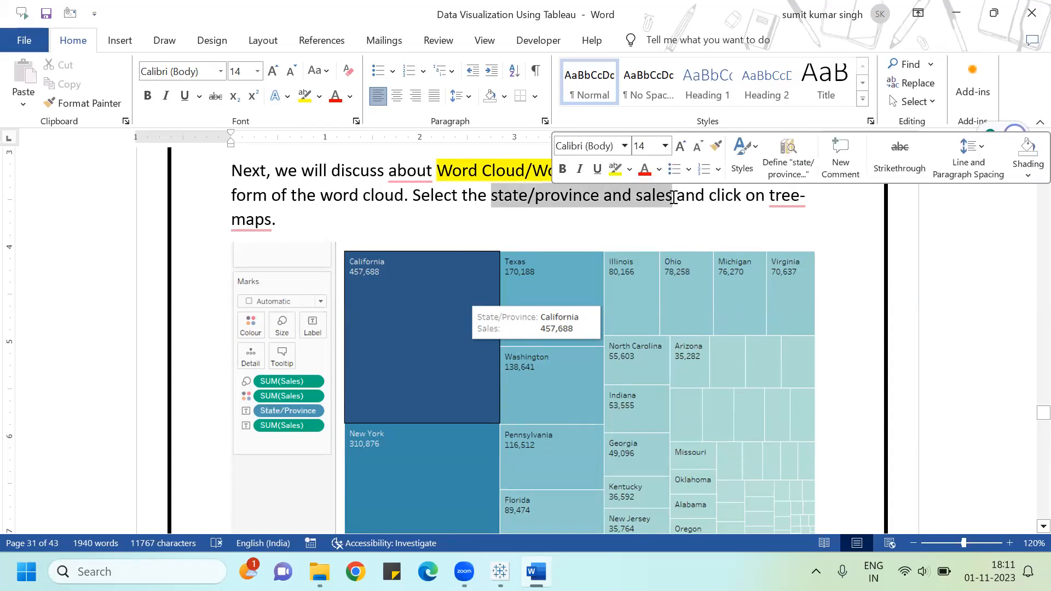
left_click(303, 97)
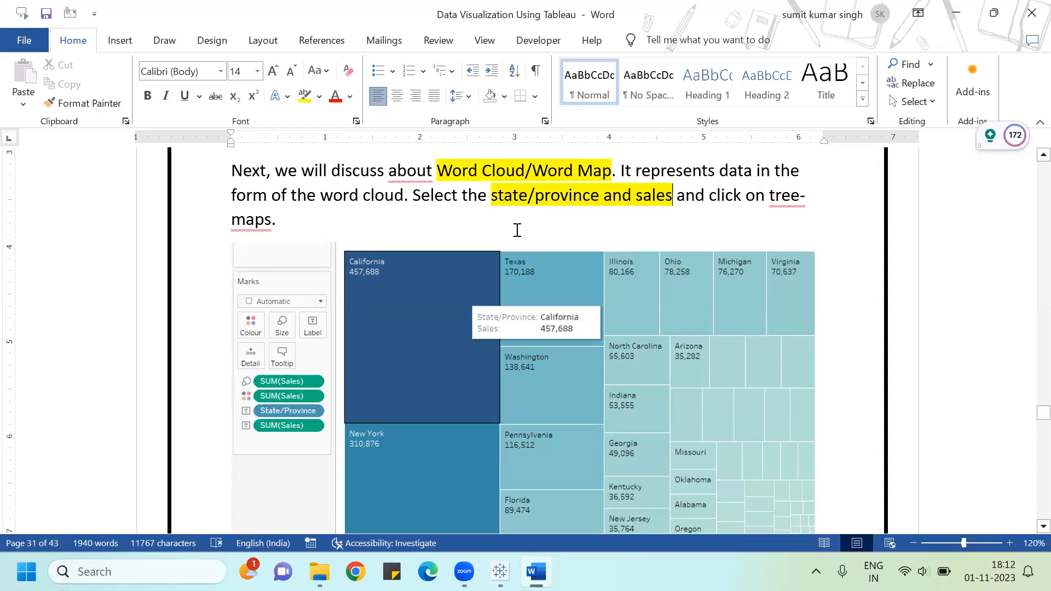
Step: Back in Tableau, add a new worksheet and name it Word Cloud
key("alt+Tab")
key("alt+Tab")
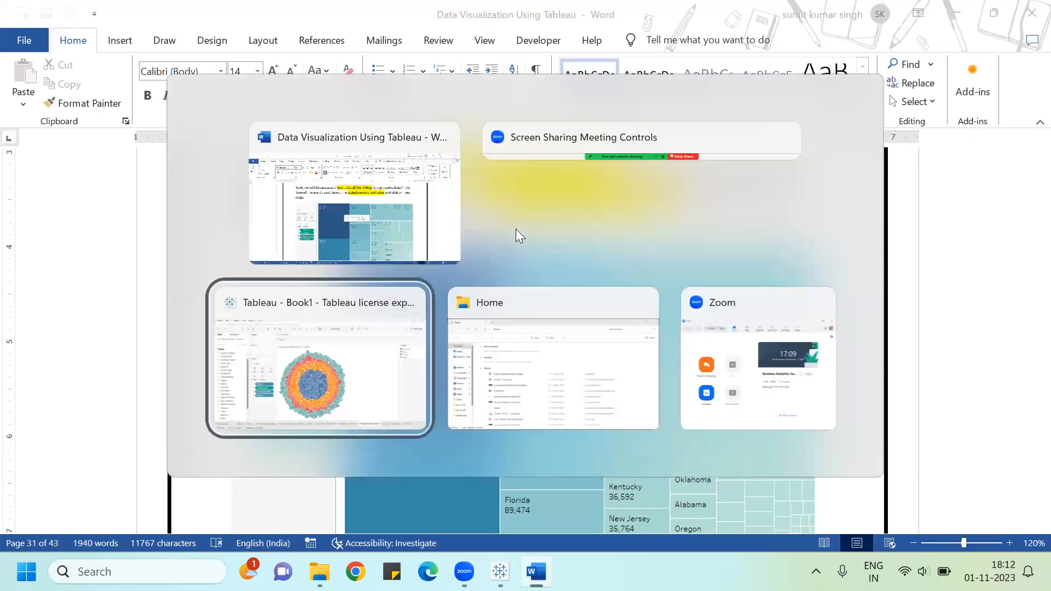
left_click(851, 523)
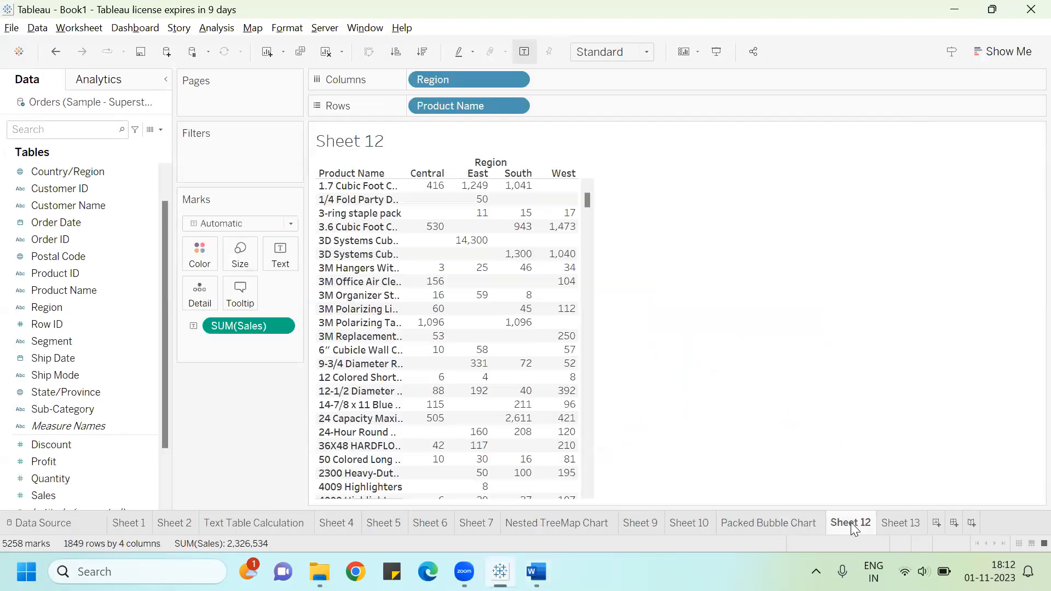
left_click(898, 525)
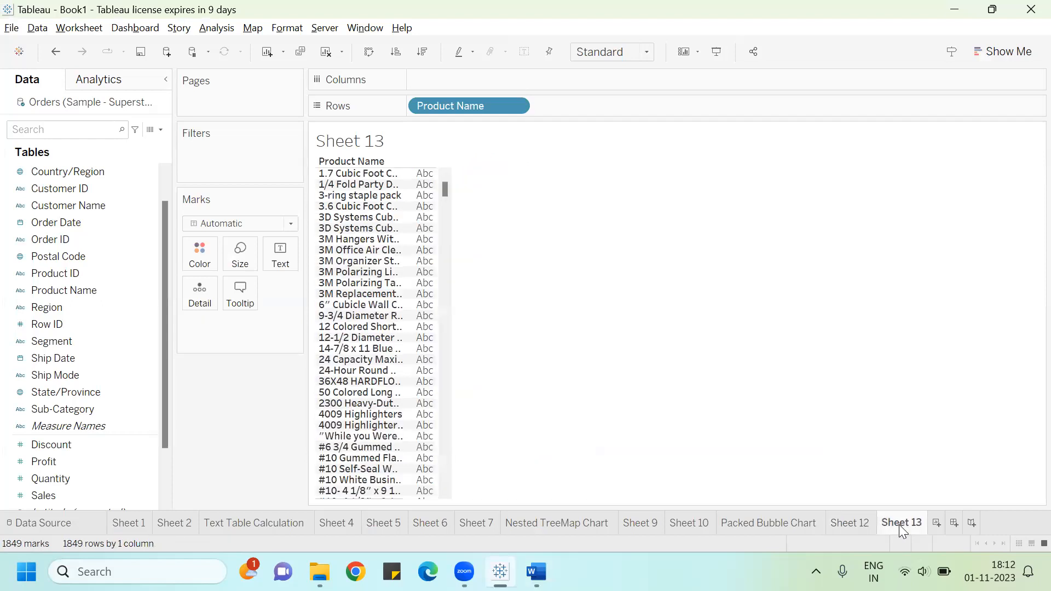
left_click(937, 524)
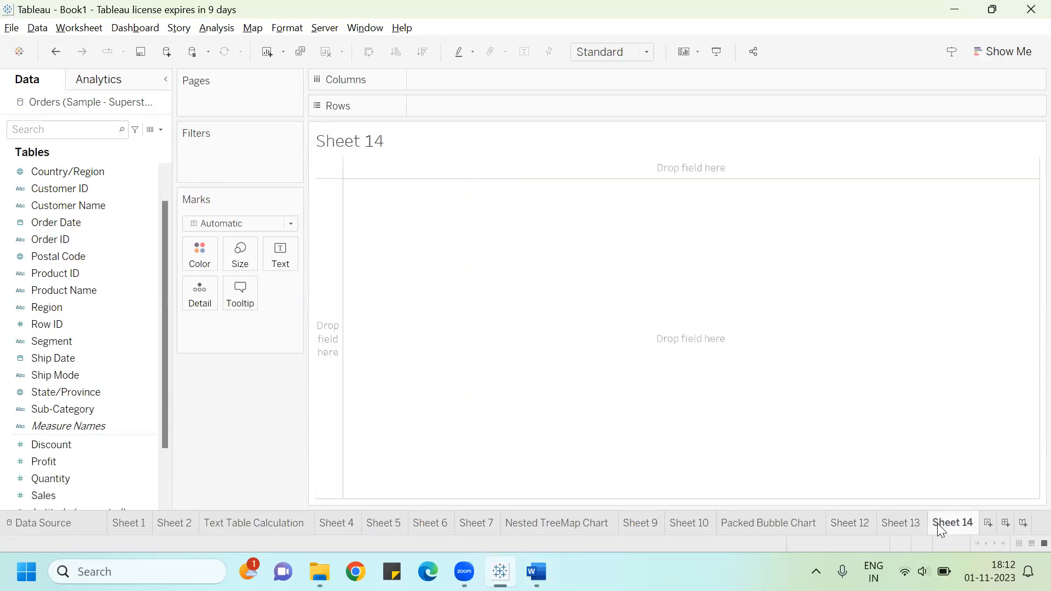
double_click(937, 524)
type("Word Clound")
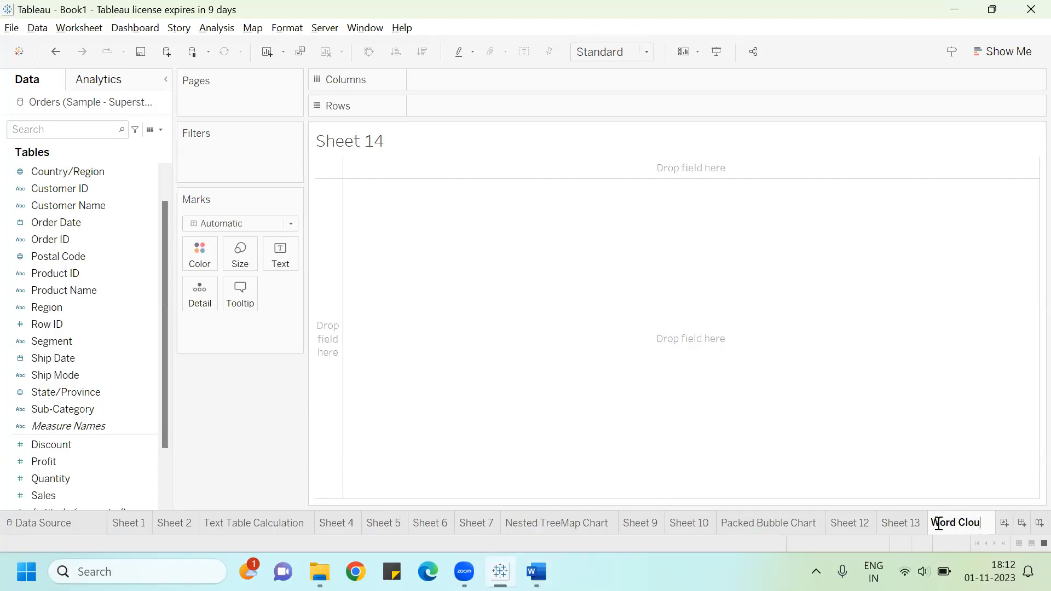
key("BackSpace")
key("BackSpace")
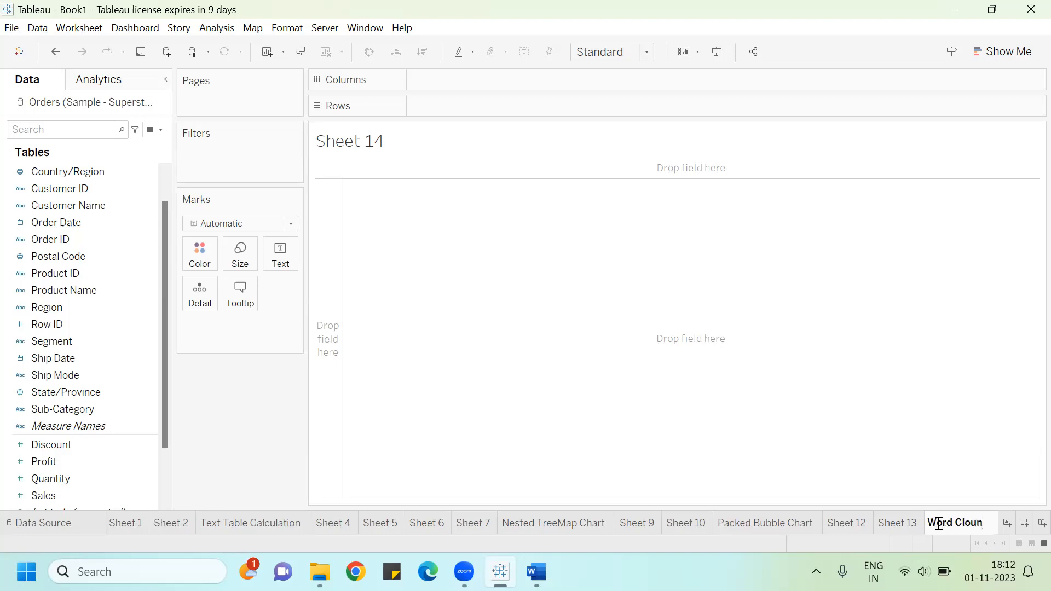
type("d")
key("Return")
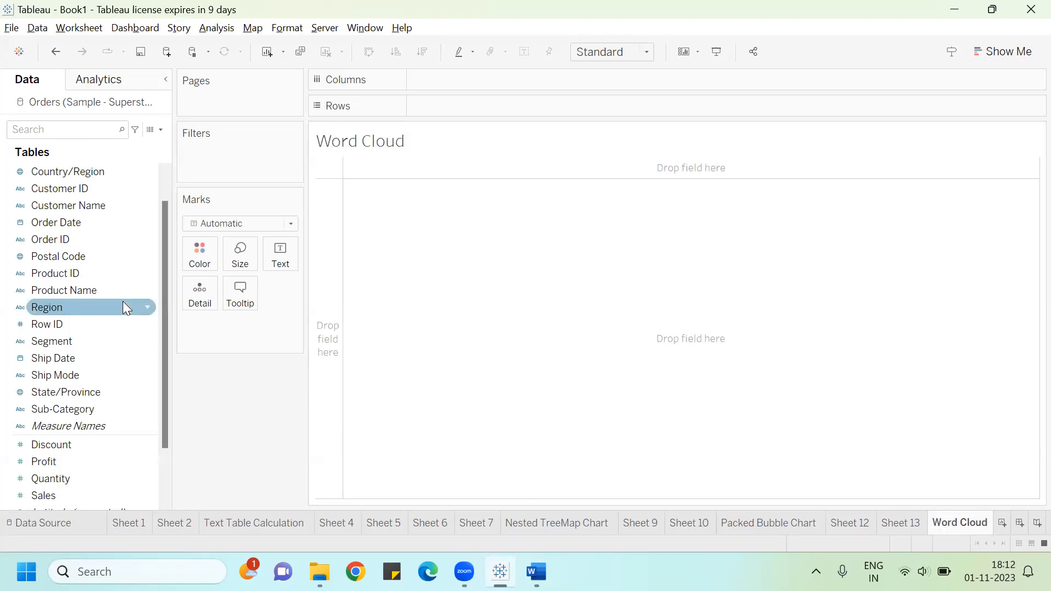
Step: Select State/Province and Sales and build a treemap from them with Show Me
left_click(91, 392)
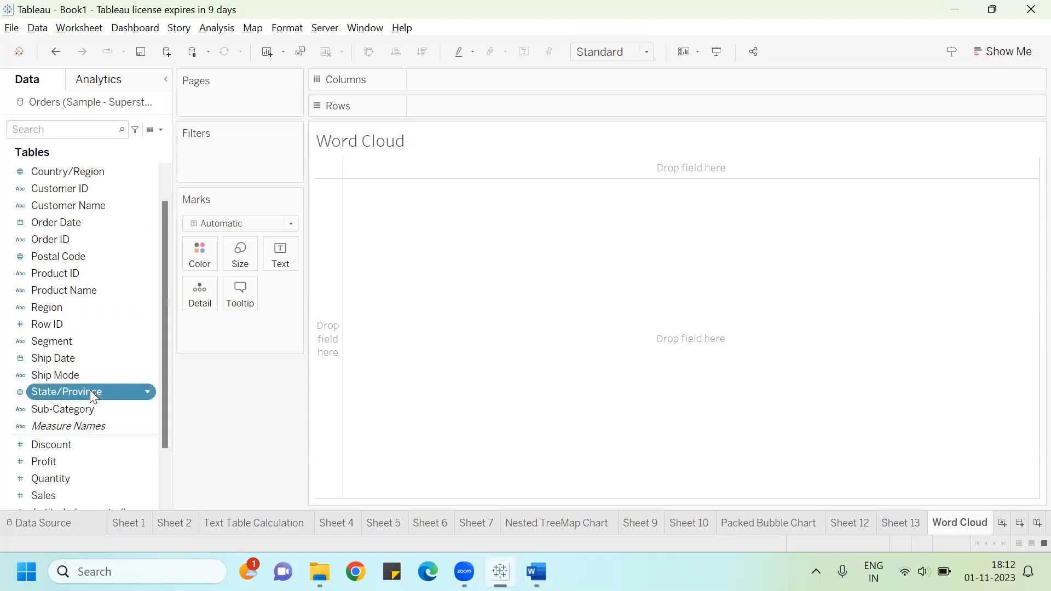
left_click(65, 494, "ctrl")
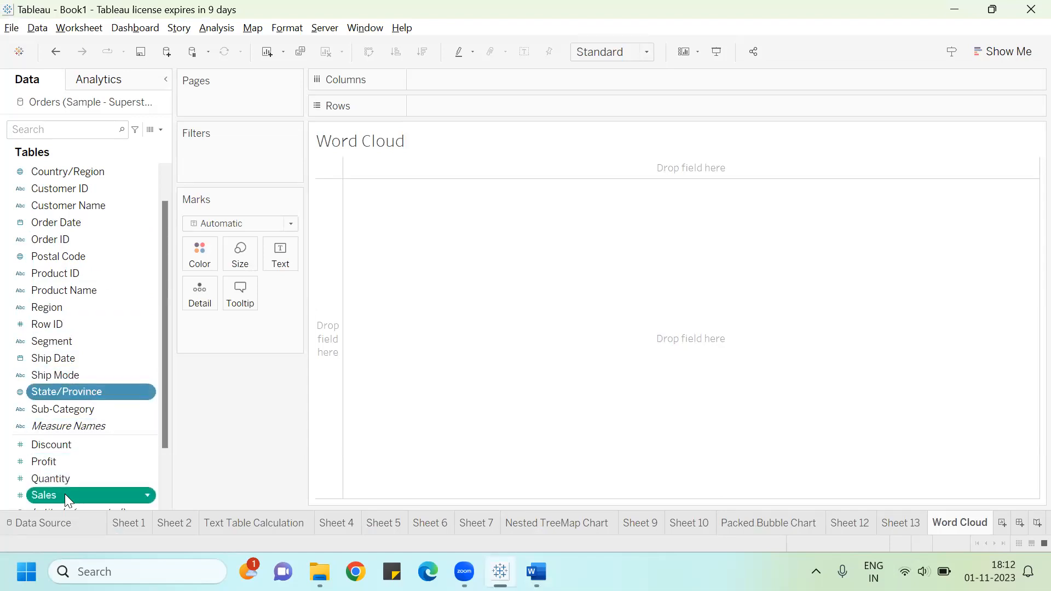
left_click(996, 50)
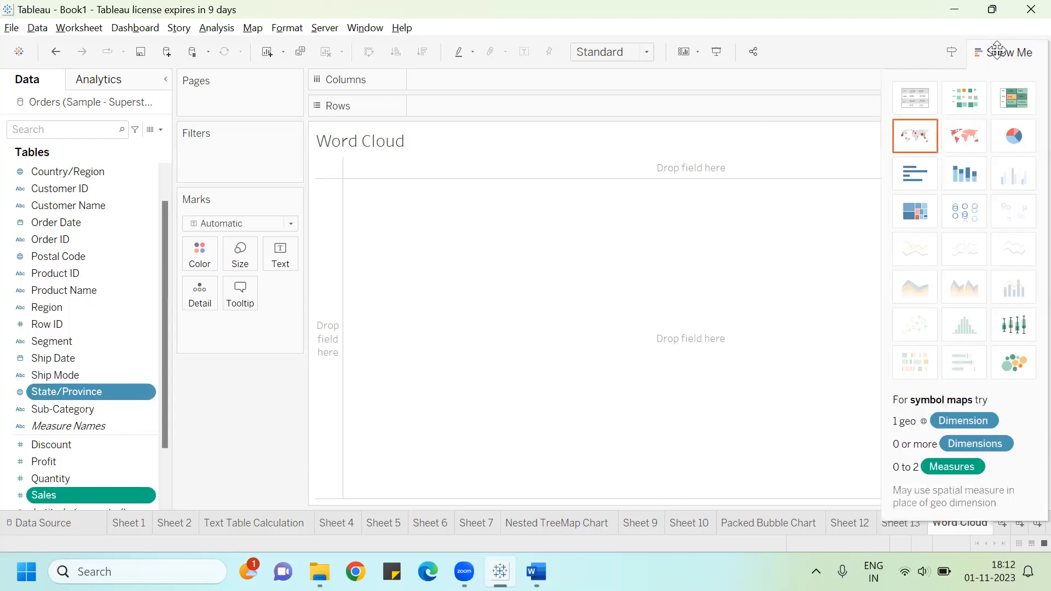
left_click(914, 203)
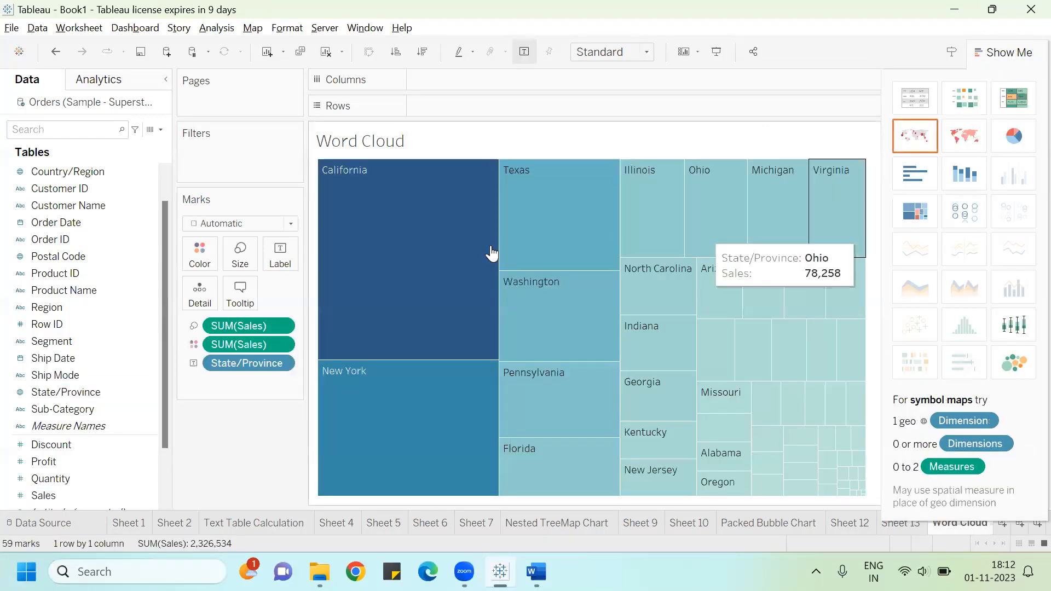
Step: Label the treemap with Sales, close Show Me, and switch the mark type to Text to form the word cloud
left_click_drag(38, 496, 272, 265)
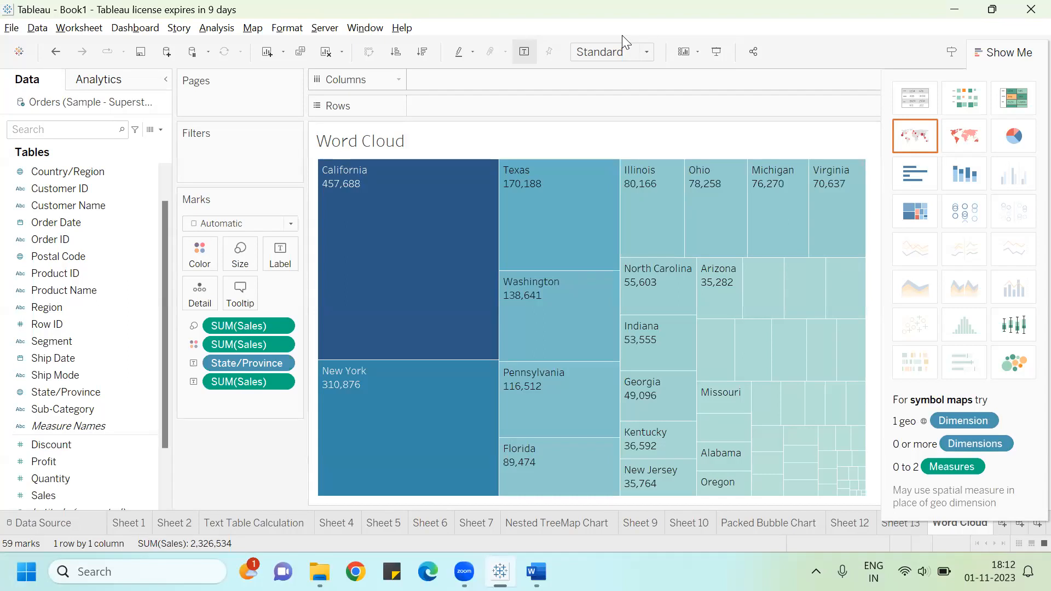
left_click(1010, 53)
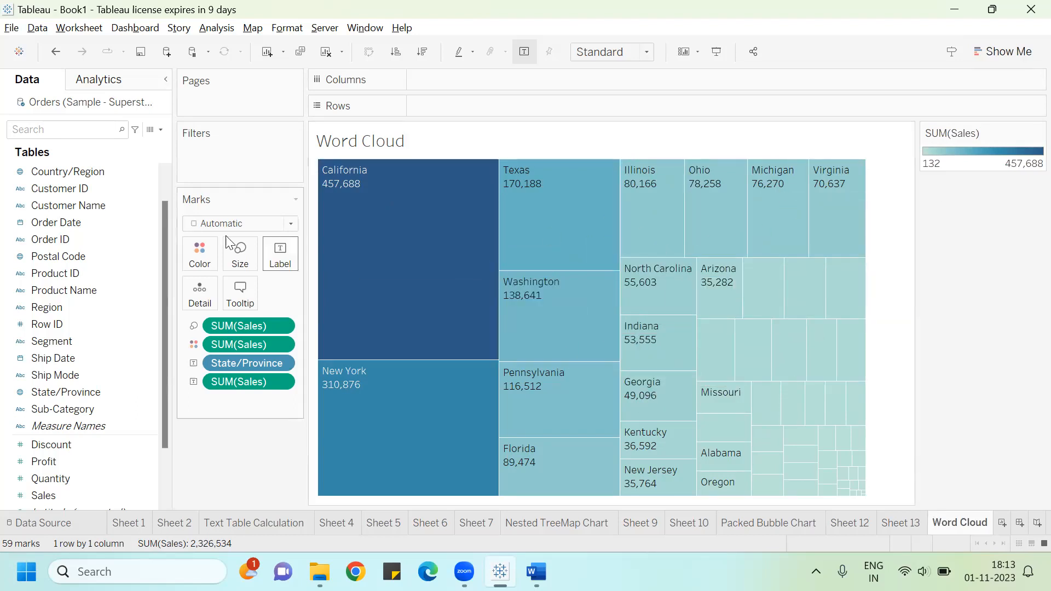
left_click(254, 224)
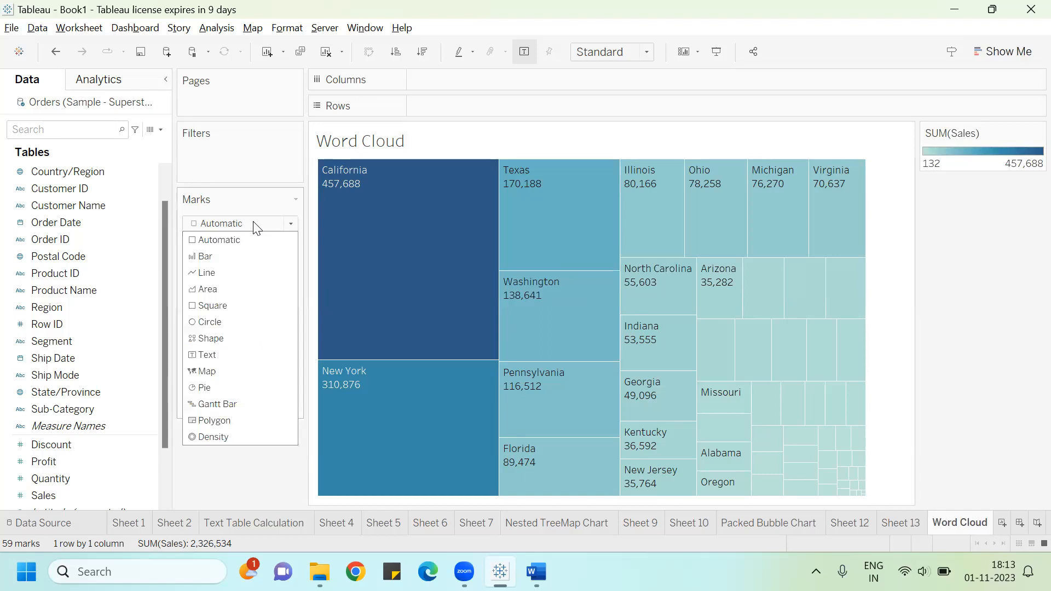
left_click(219, 357)
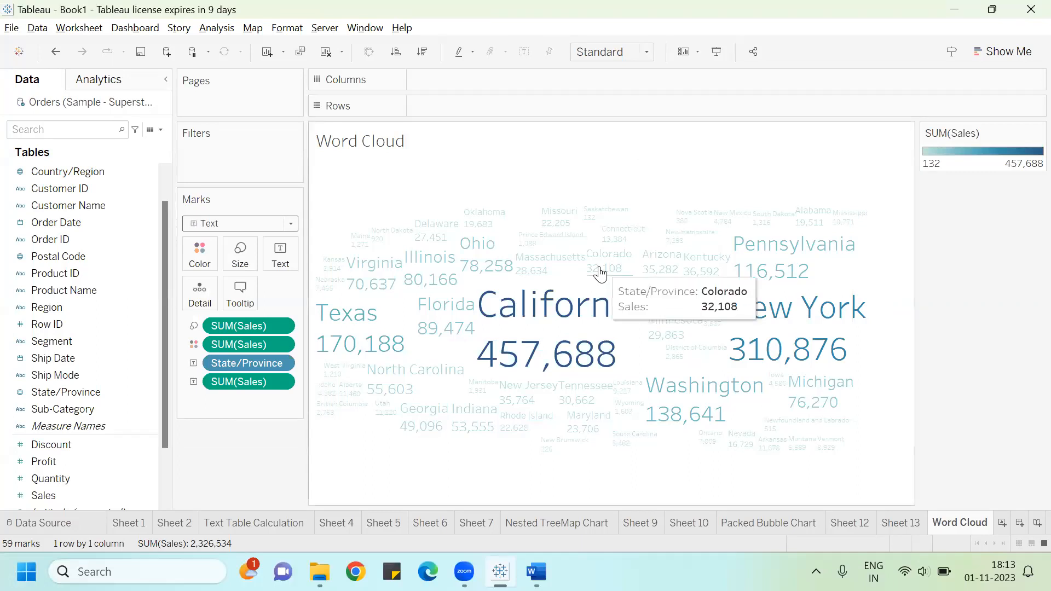
mouse_move(785, 258)
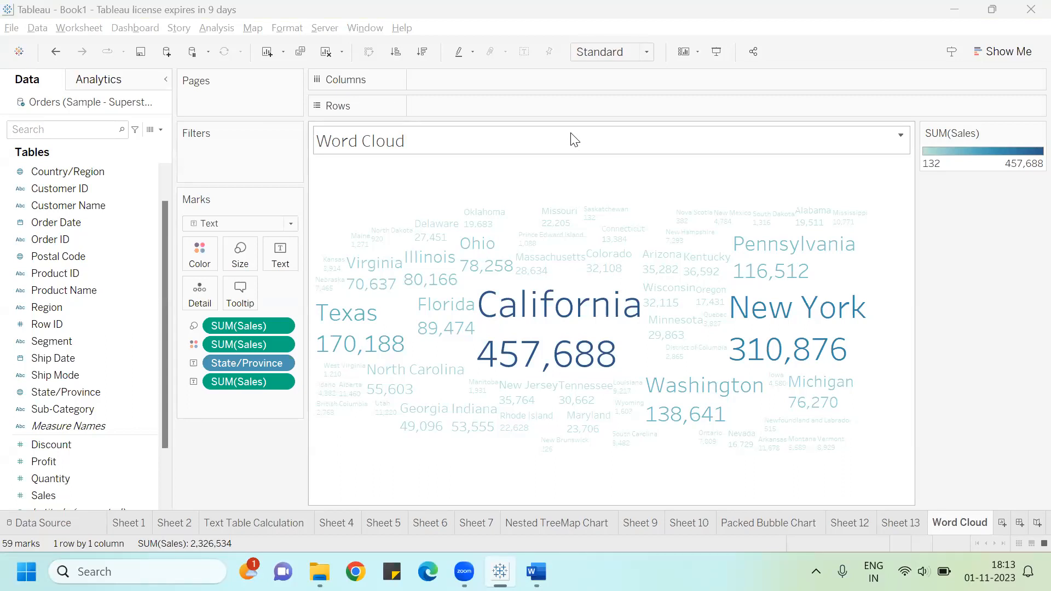
Step: Add a new worksheet and build a text table of Sales by State/Province
left_click(1002, 523)
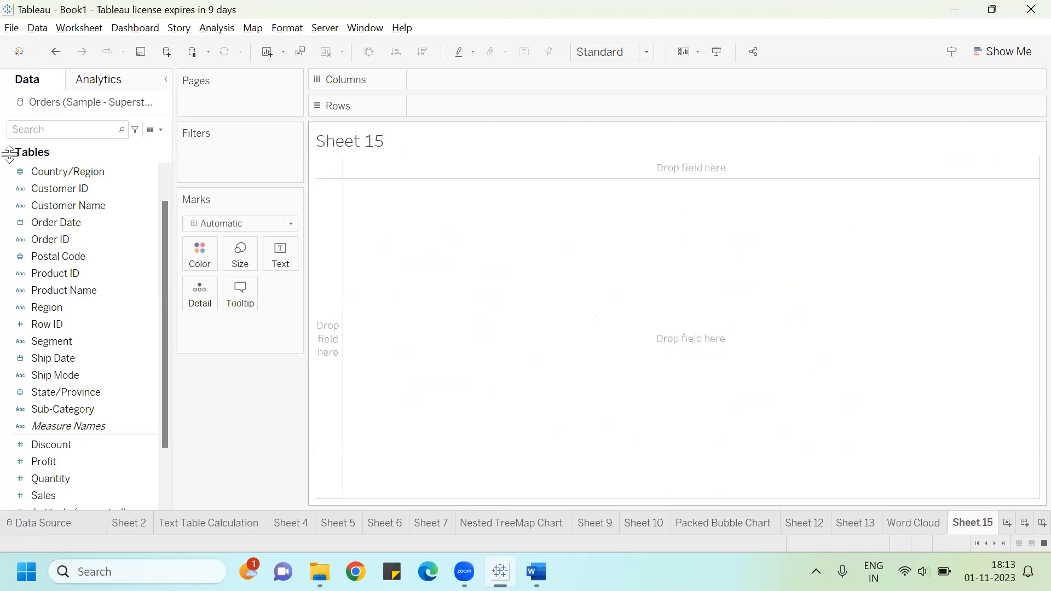
left_click_drag(56, 393, 445, 105)
left_click_drag(97, 391, 546, 108)
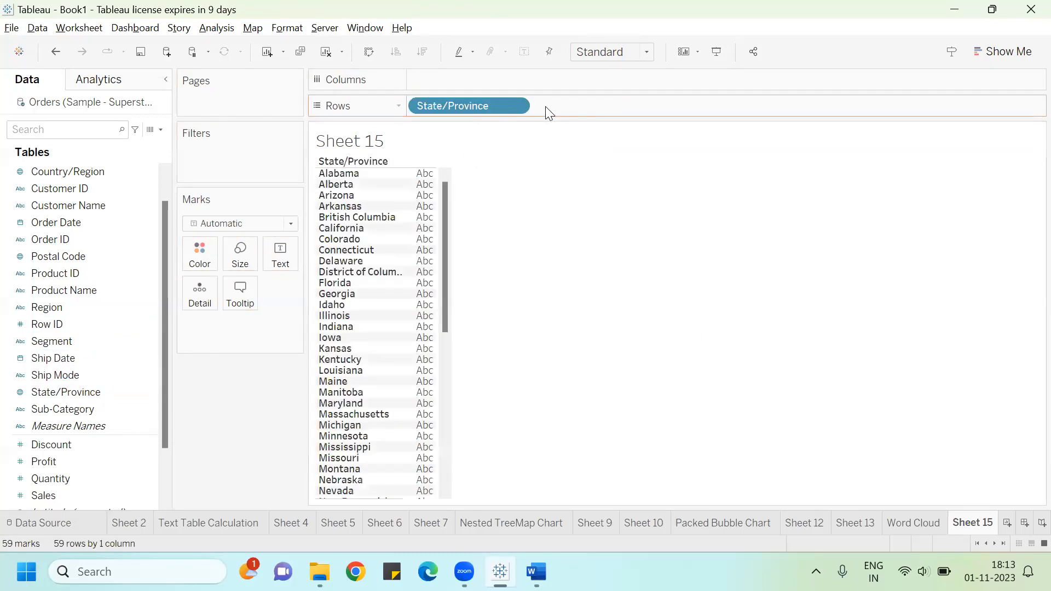
left_click(64, 466)
left_click_drag(66, 491, 280, 251)
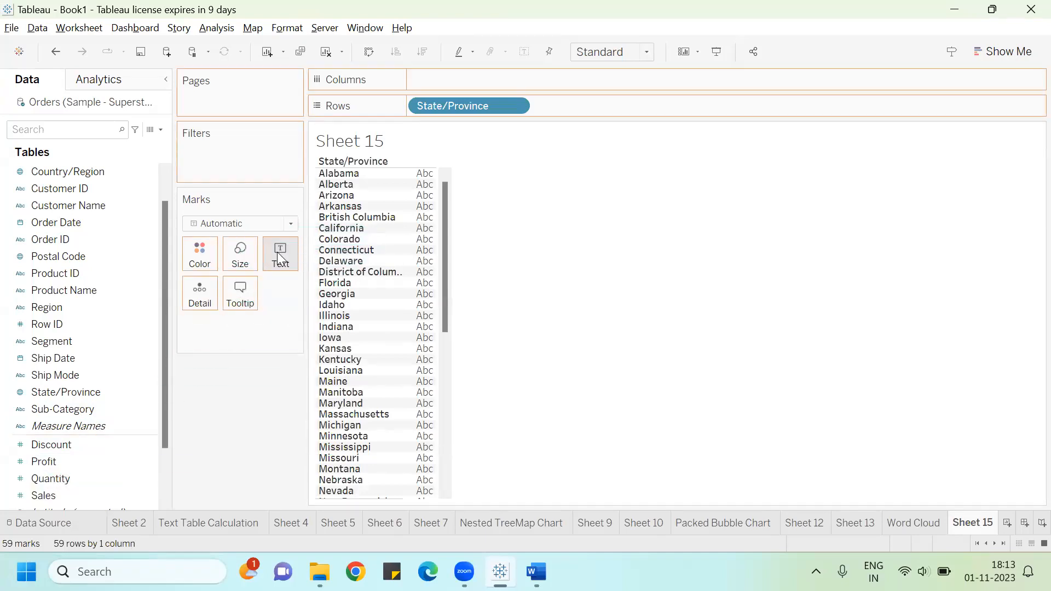
left_click_drag(457, 245, 527, 228)
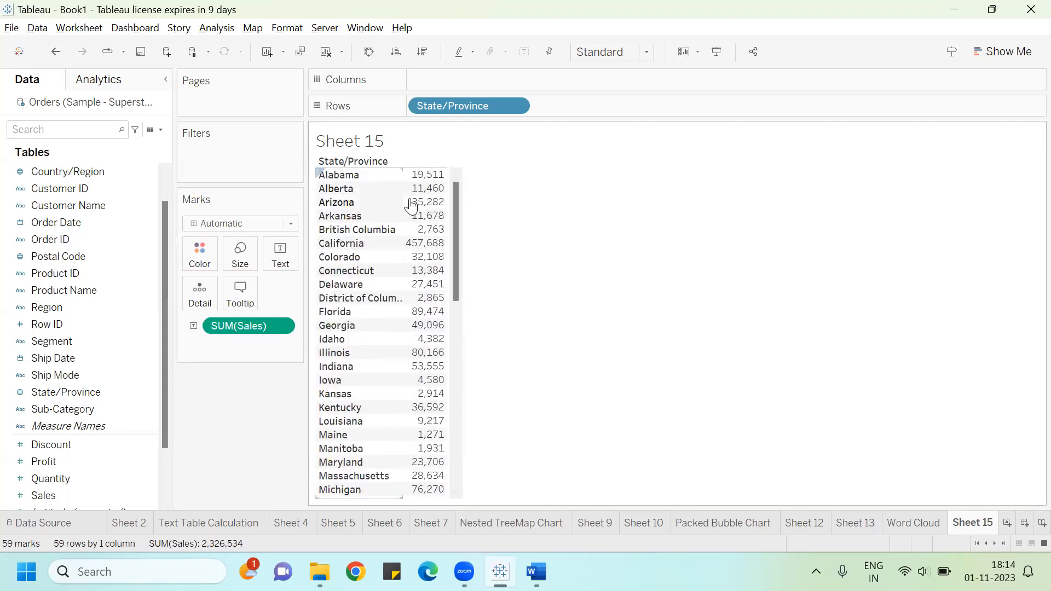
Step: Set the table's view to Fit Width and scroll through the state sales values
left_click(595, 54)
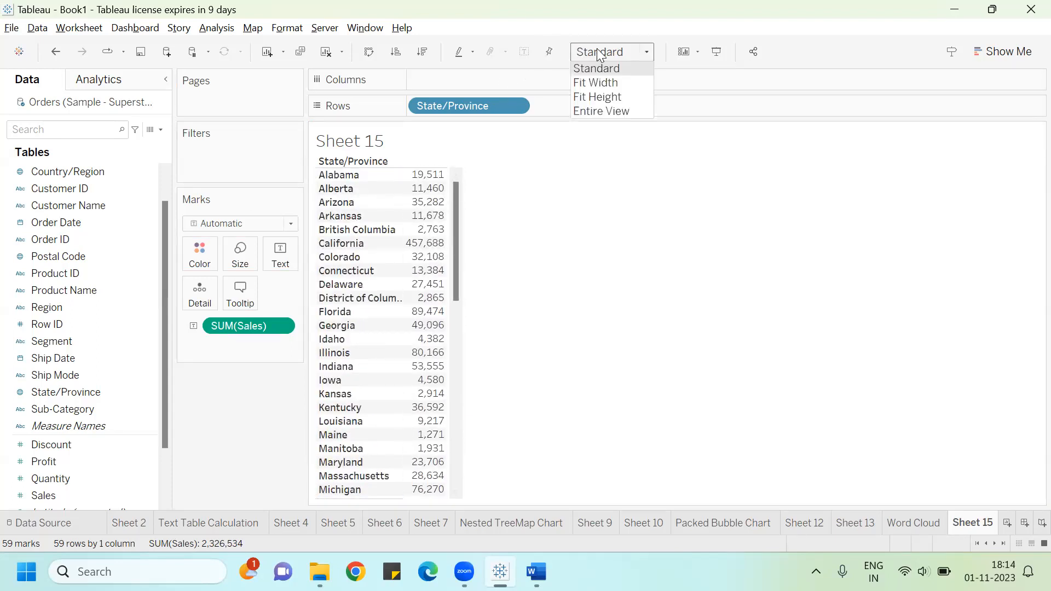
left_click(607, 79)
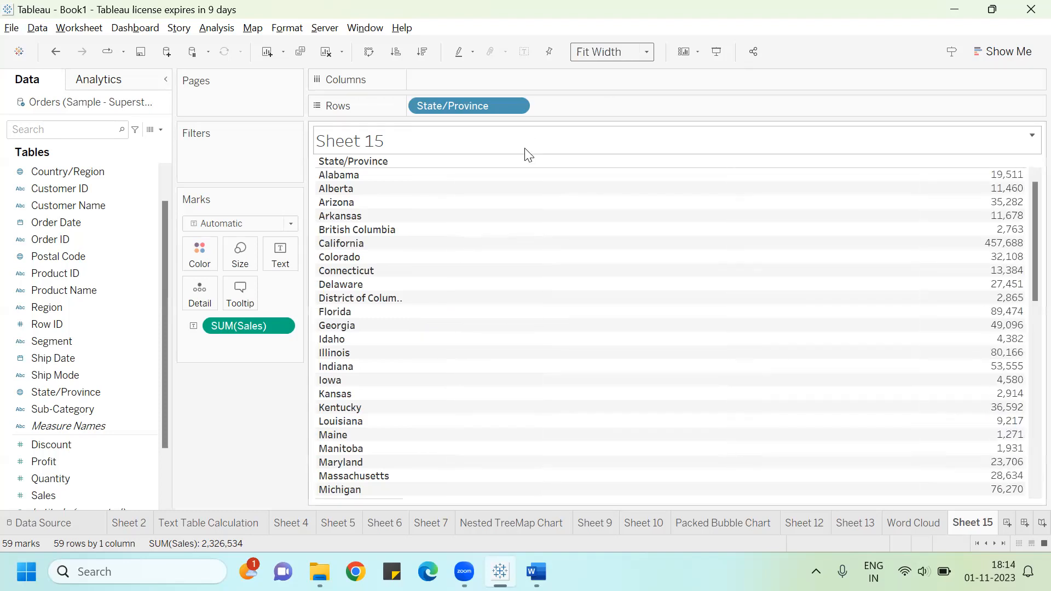
scroll(566, 284, "down", 5)
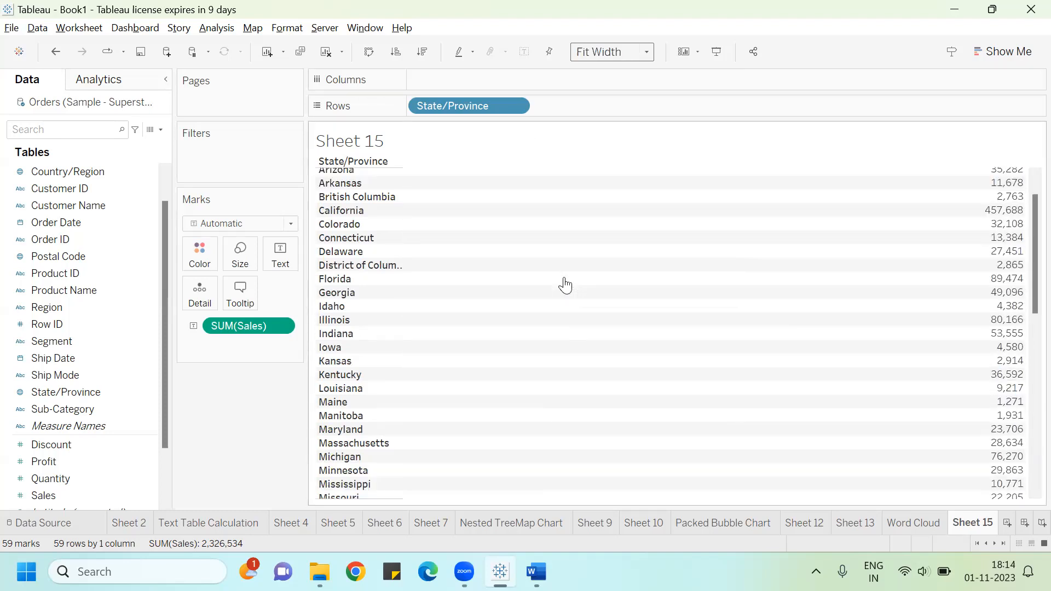
scroll(567, 283, "down", 8)
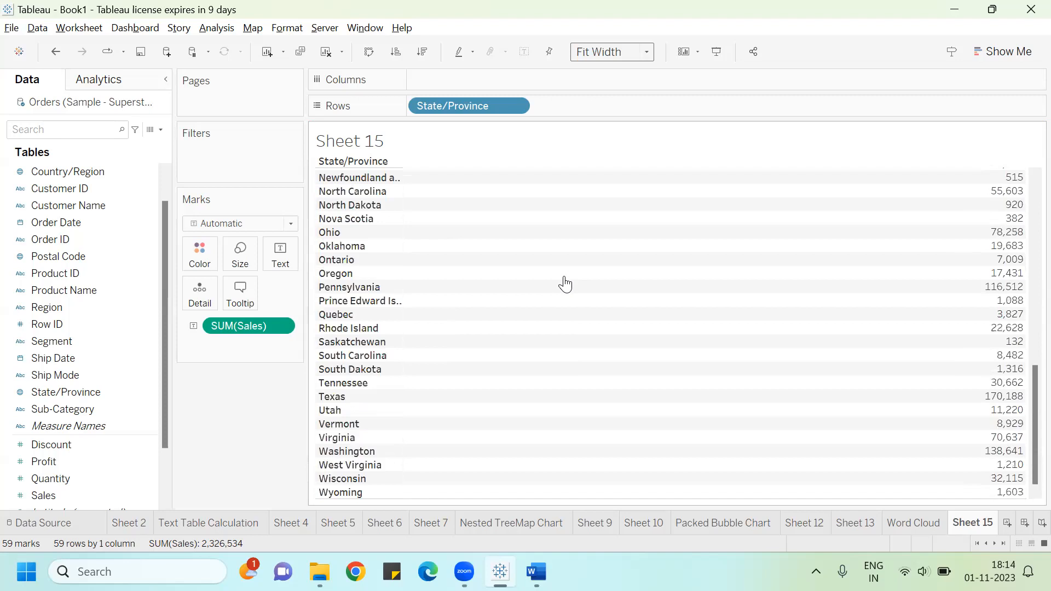
scroll(564, 284, "up", 13)
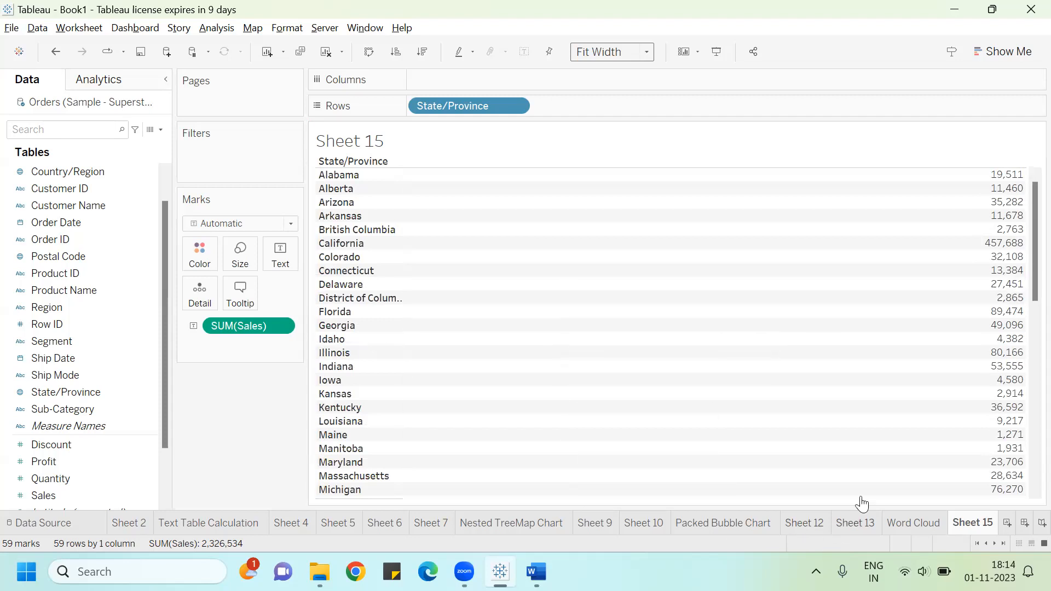
Step: Return to the Word Cloud worksheet and switch over to the Word guide
left_click(914, 522)
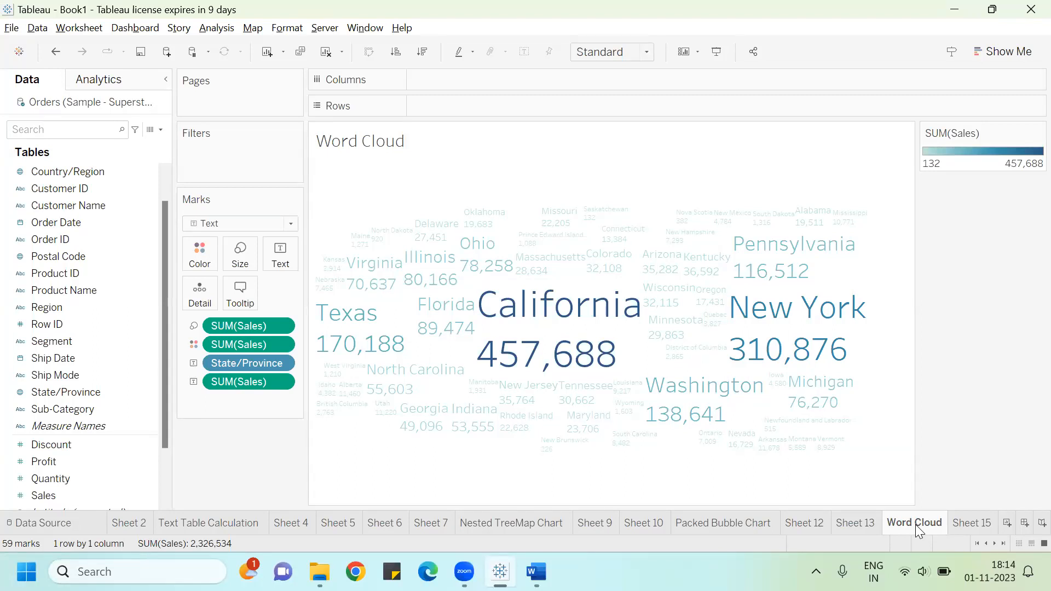
key("alt+Tab")
key("alt+Tab")
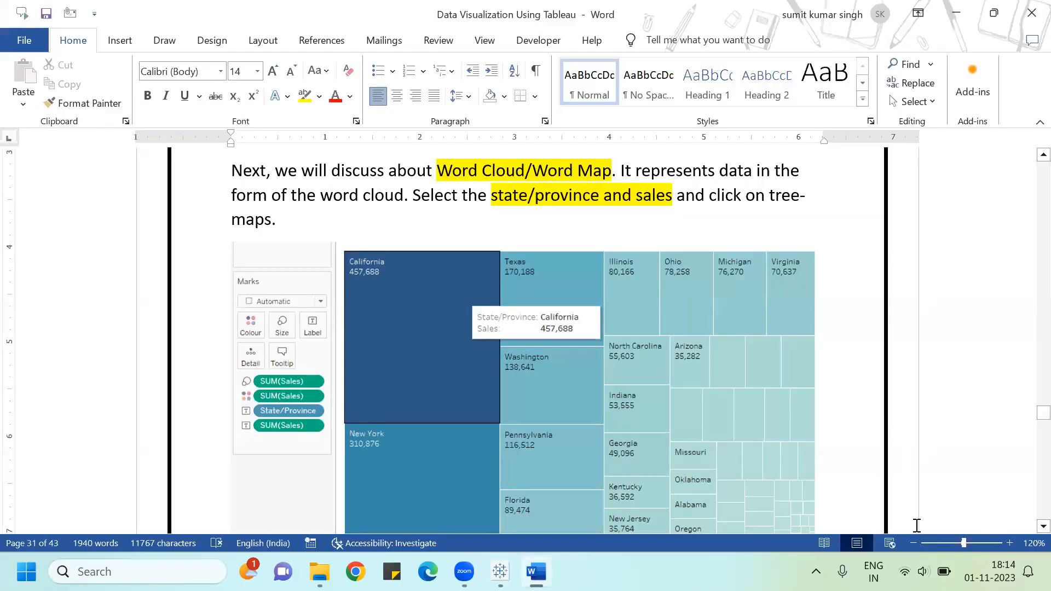
Step: Add a comma after 'Next' in the guide's Marks instruction
scroll(917, 526, "down", 4)
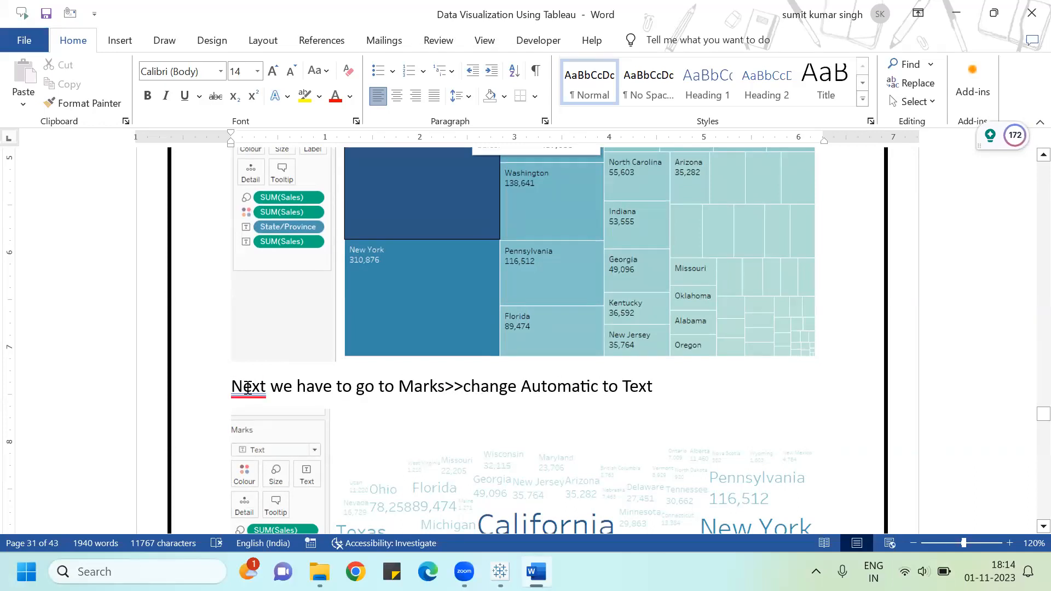
mouse_move(245, 389)
left_click(265, 436)
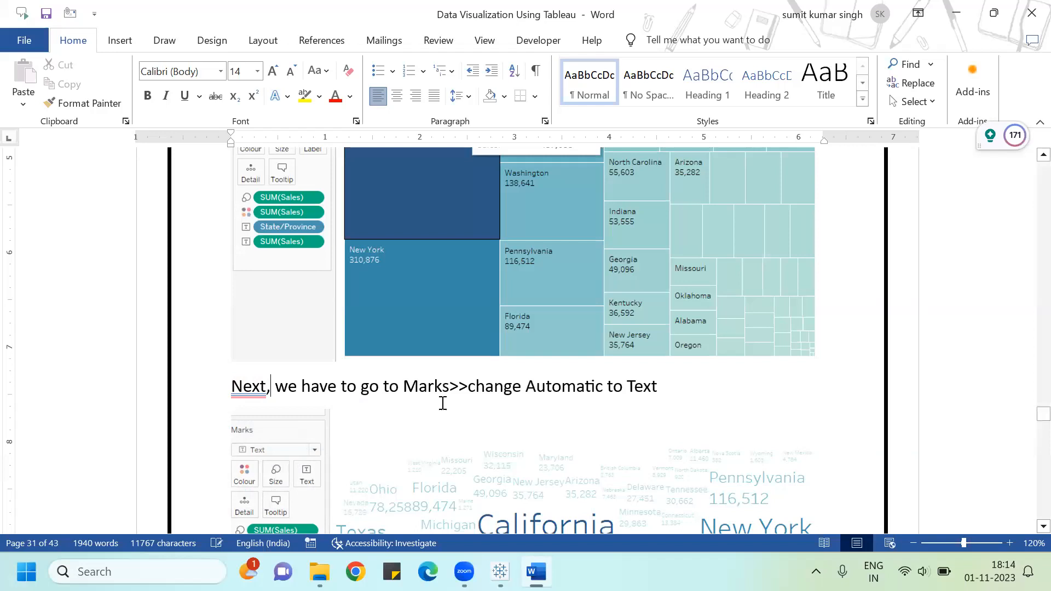
Step: Scroll down and correct the spelling 'colour' to 'color' in the profit instruction of the guide
scroll(482, 400, "down", 5)
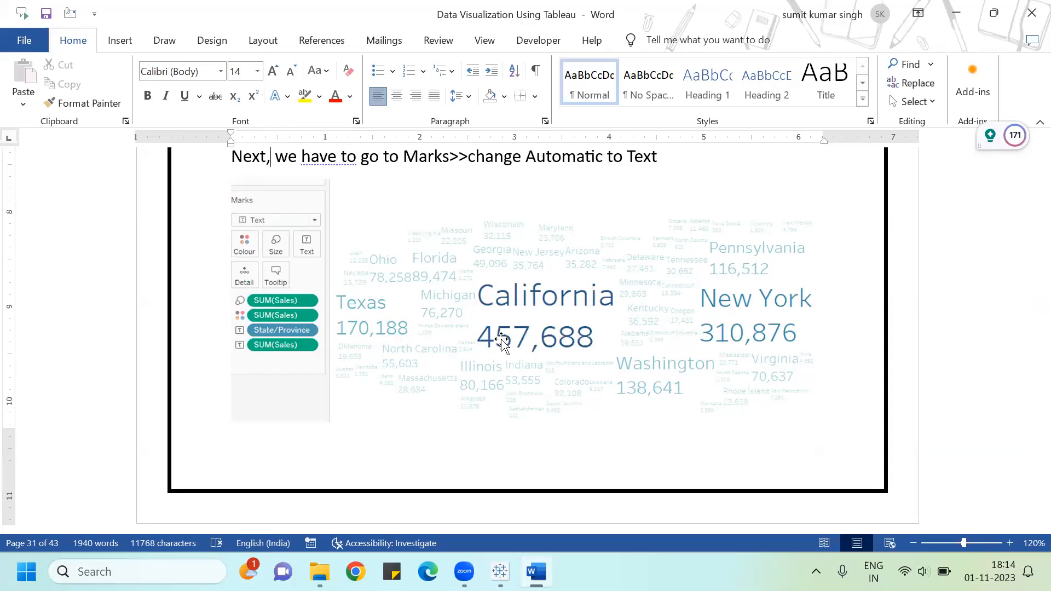
scroll(501, 340, "down", 3)
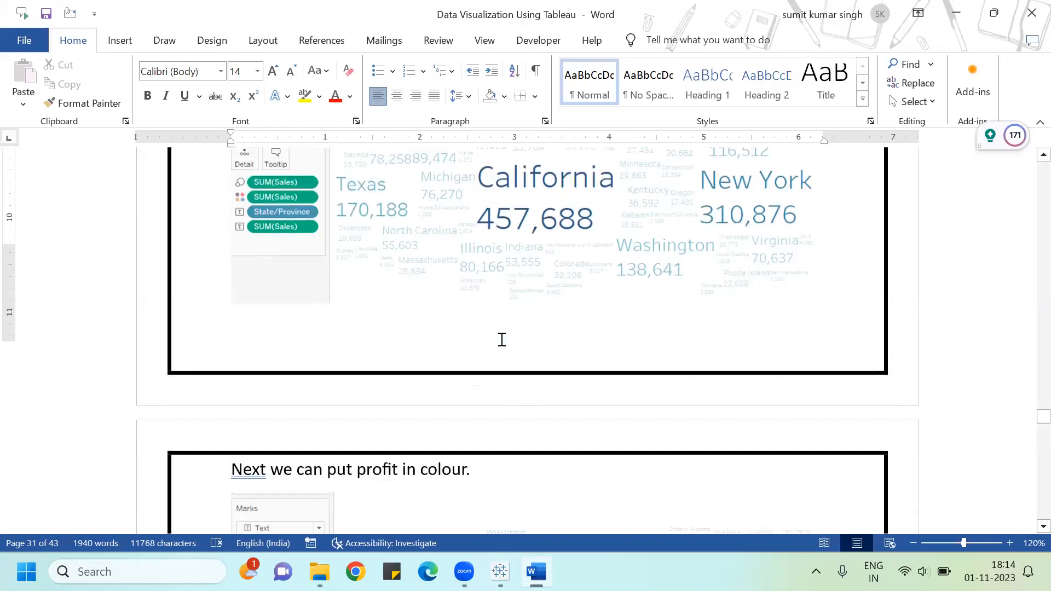
scroll(501, 339, "down", 5)
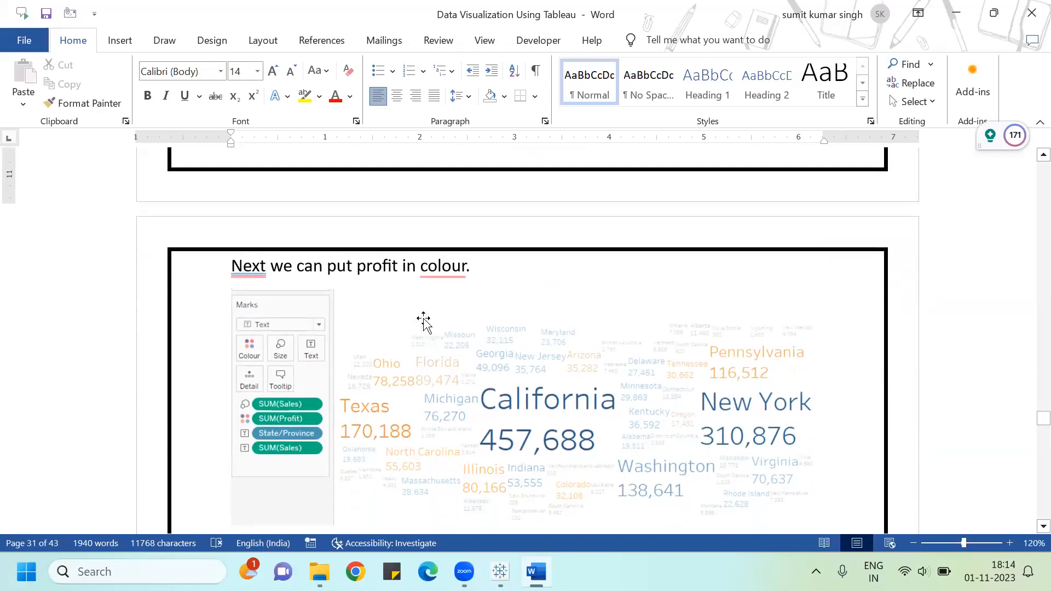
left_click(438, 266)
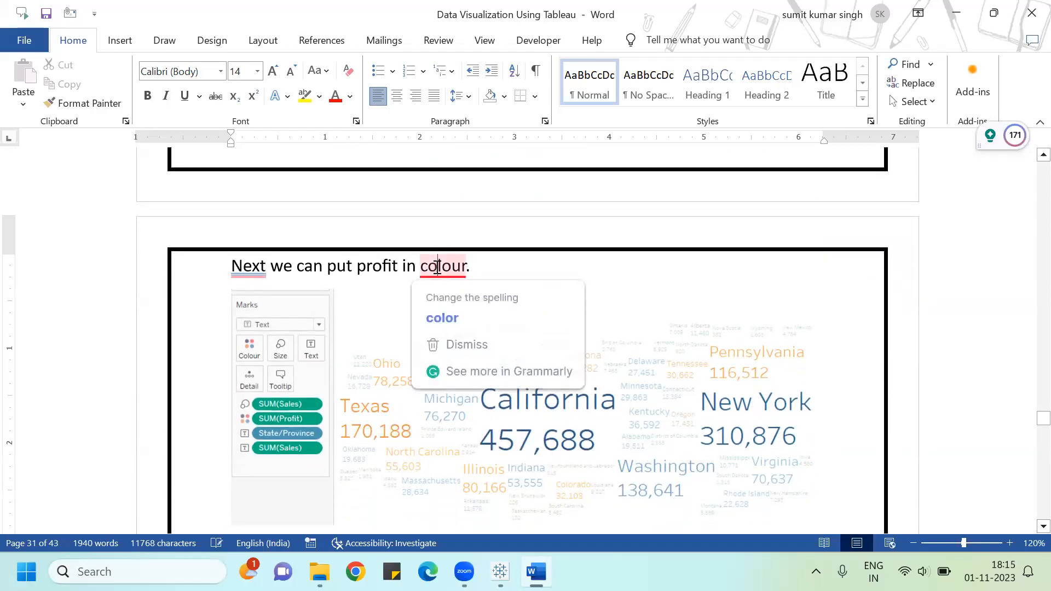
left_click(452, 315)
Step: In Tableau, put Profit on Color in the word cloud
key("alt+Tab")
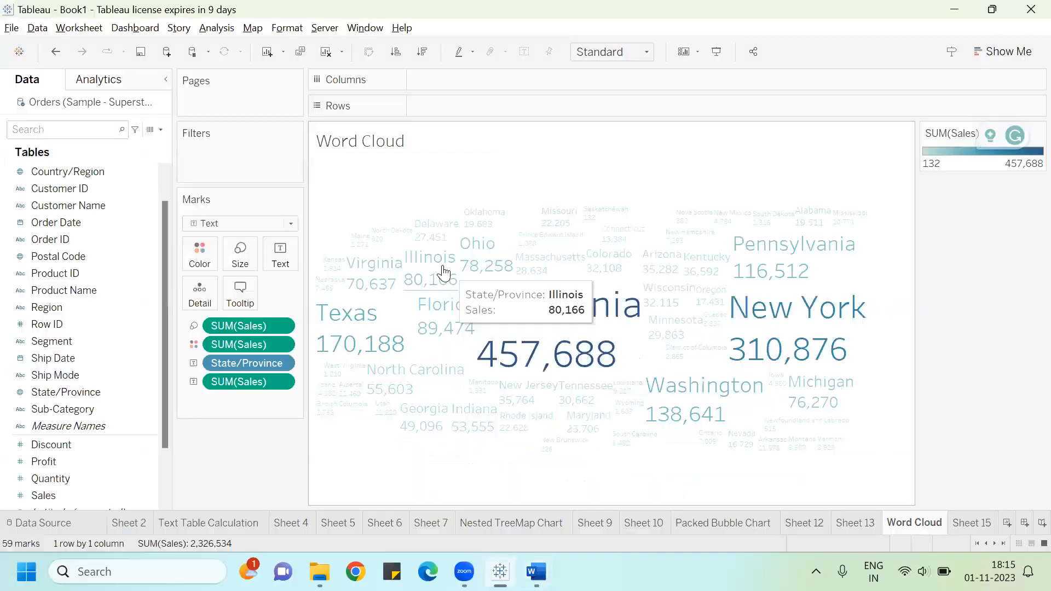
left_click_drag(69, 458, 209, 255)
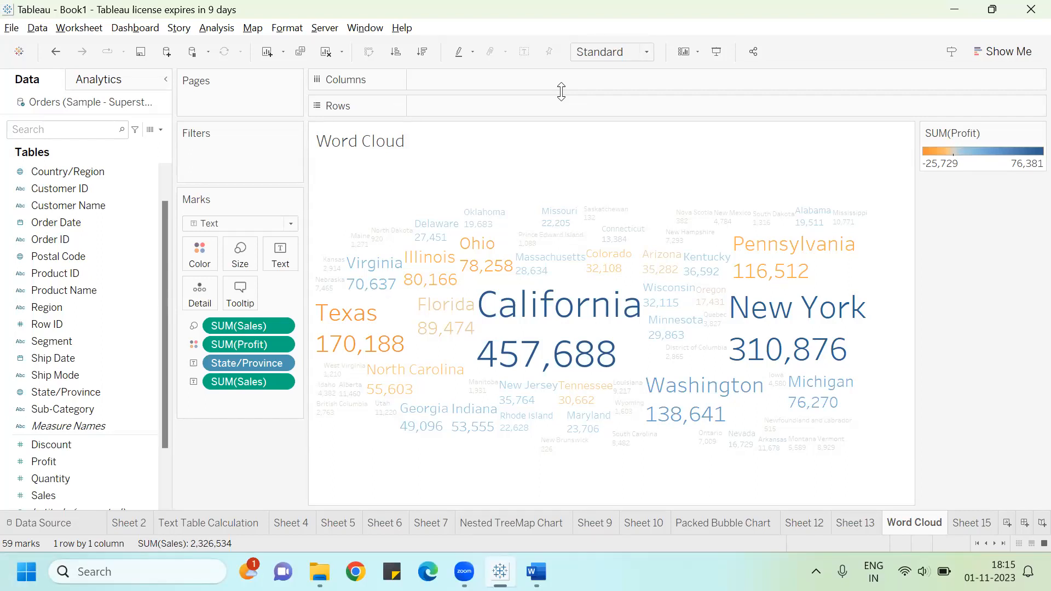
Step: Back in the guide, insert 'a' before 'string' and before 'number' in the datatype sentence
key("alt+Tab")
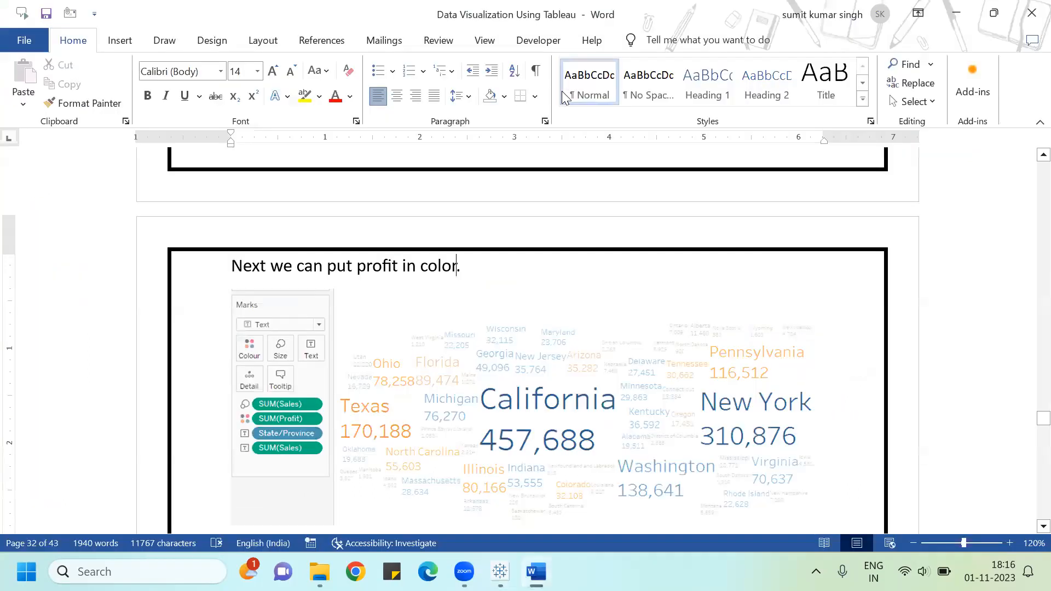
scroll(561, 91, "down", 5)
scroll(420, 265, "down", 5)
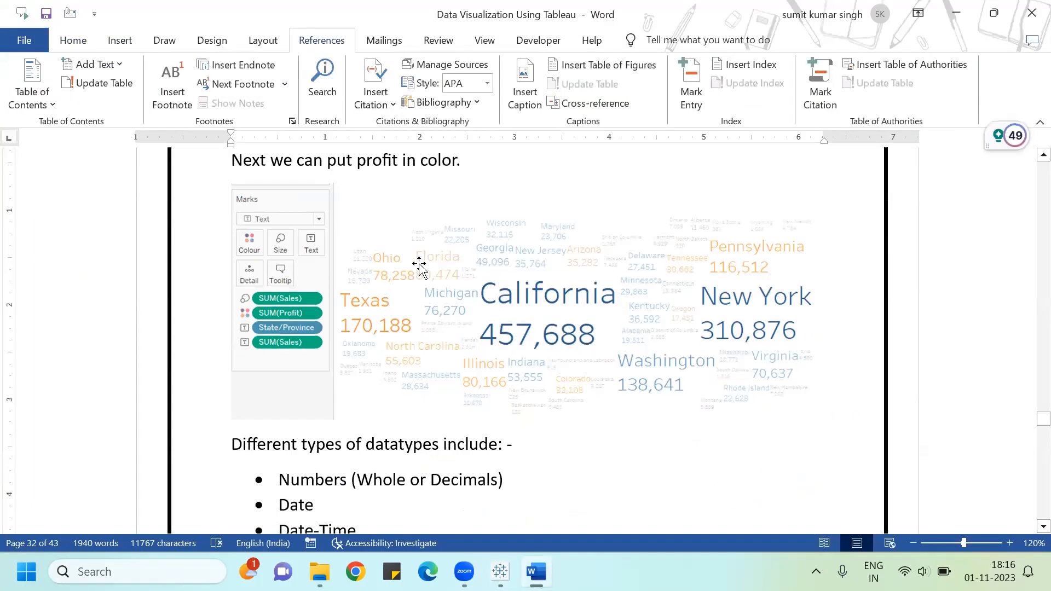
scroll(419, 265, "down", 3)
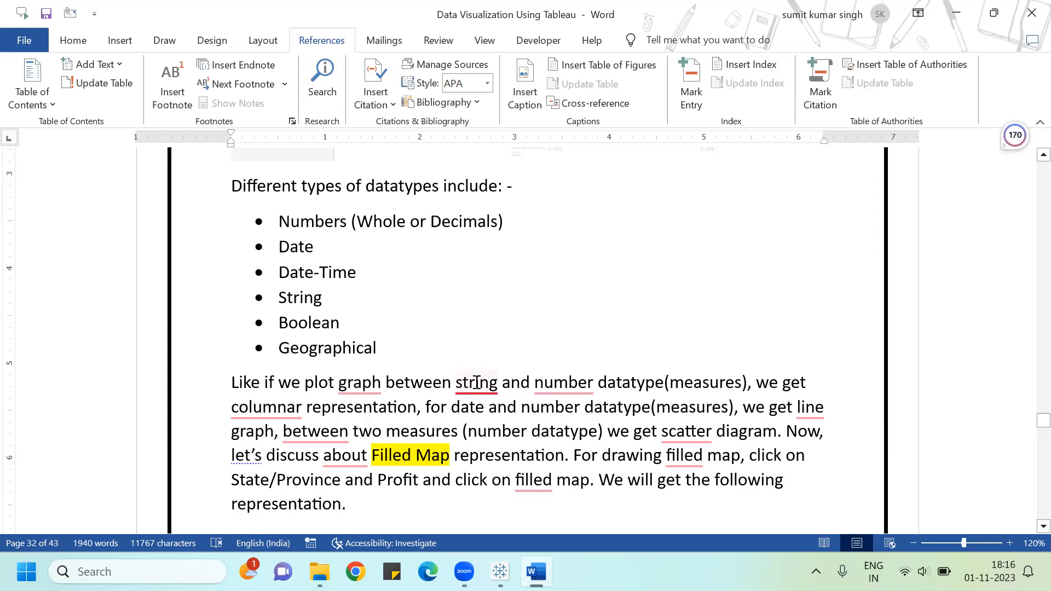
mouse_move(474, 382)
left_click(489, 434)
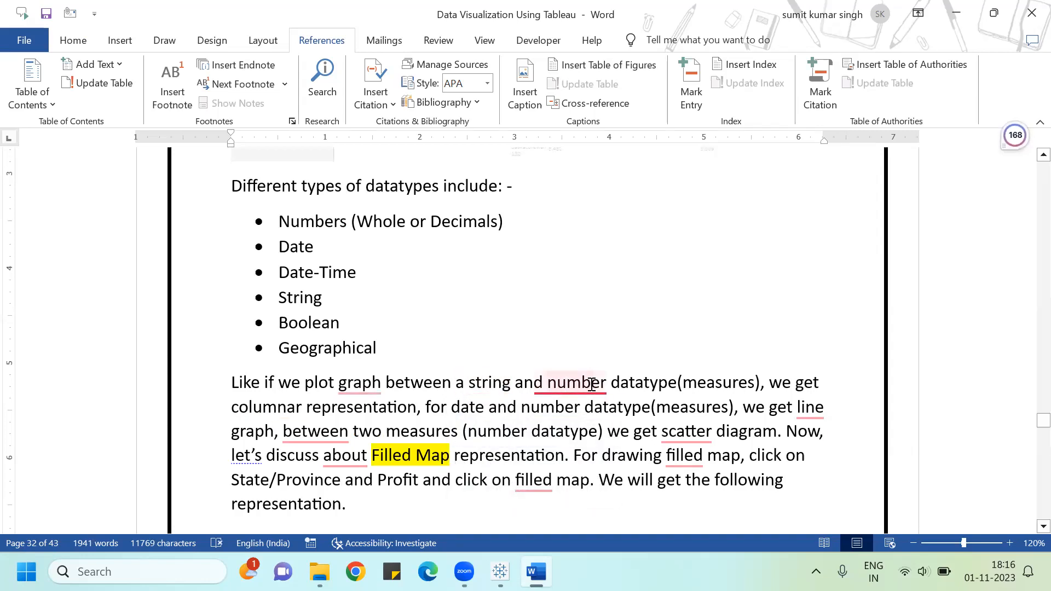
mouse_move(587, 384)
left_click(590, 434)
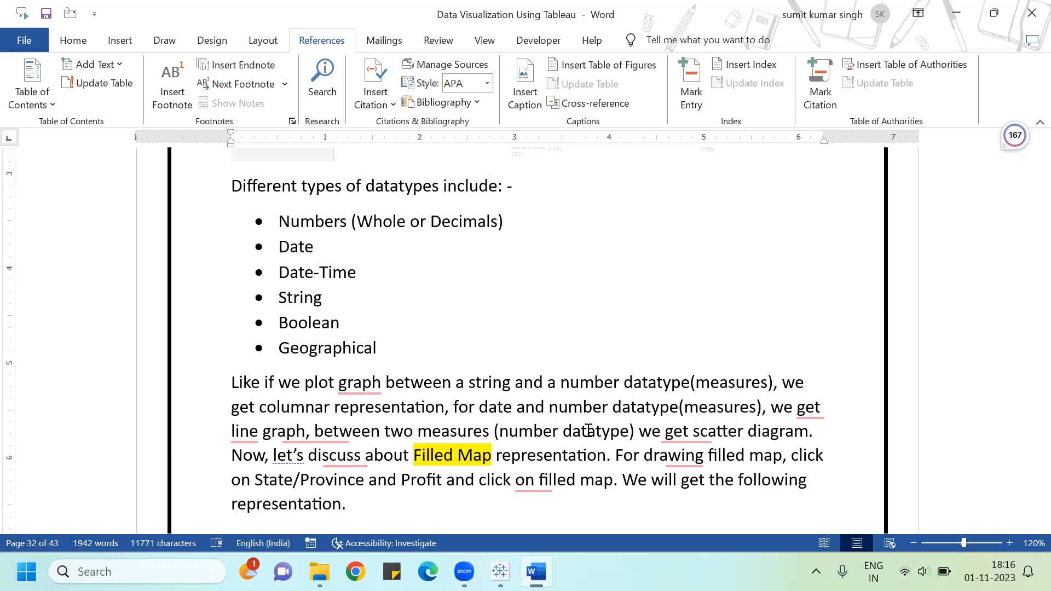
Step: Scroll through the guide's Filled Map section to read its instructions
scroll(587, 431, "down", 3)
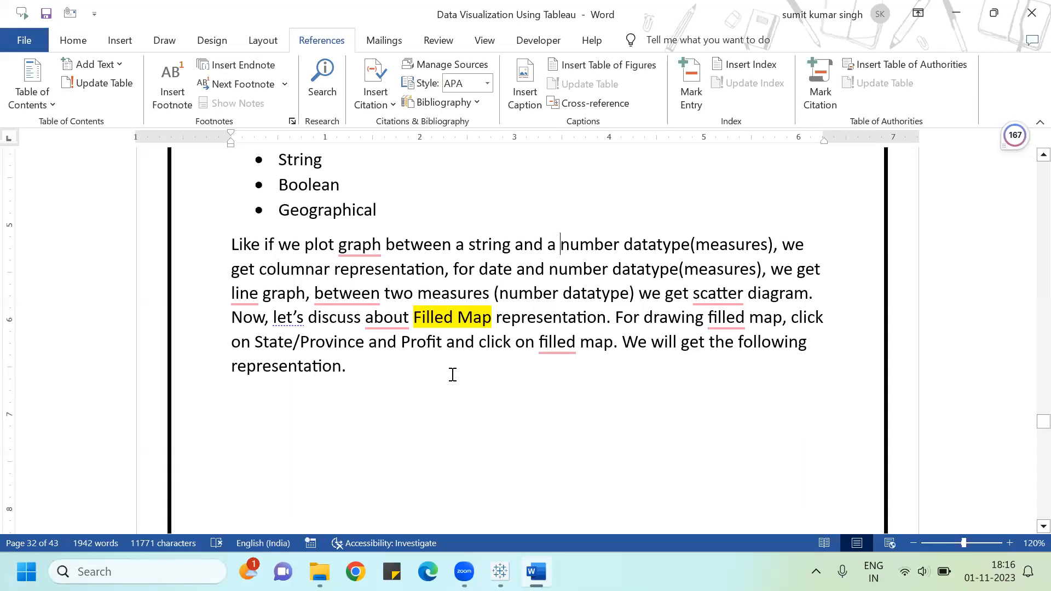
scroll(453, 375, "down", 10)
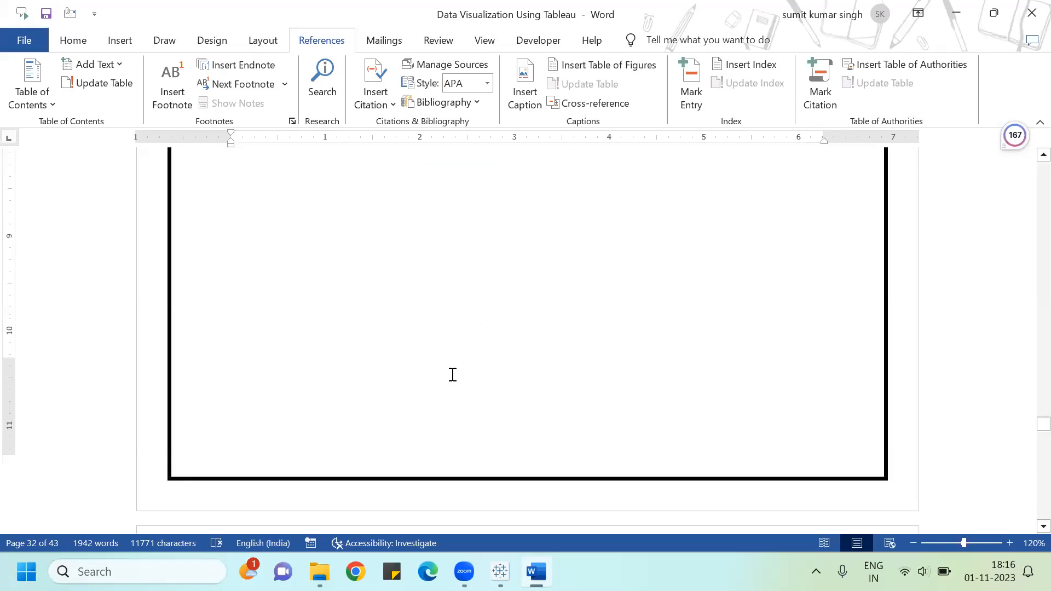
scroll(451, 376, "down", 20)
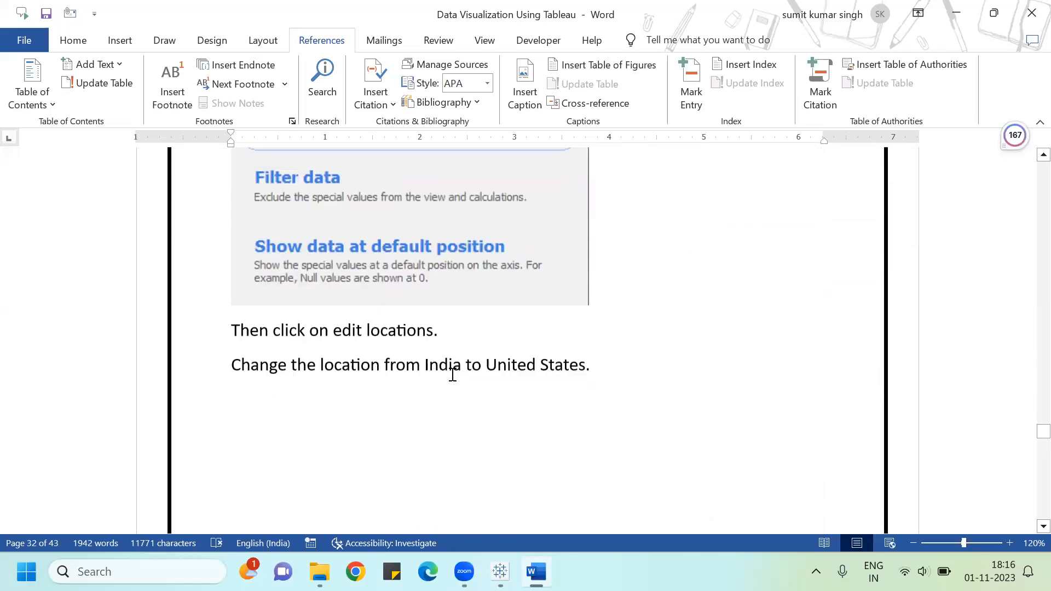
scroll(451, 376, "down", 2)
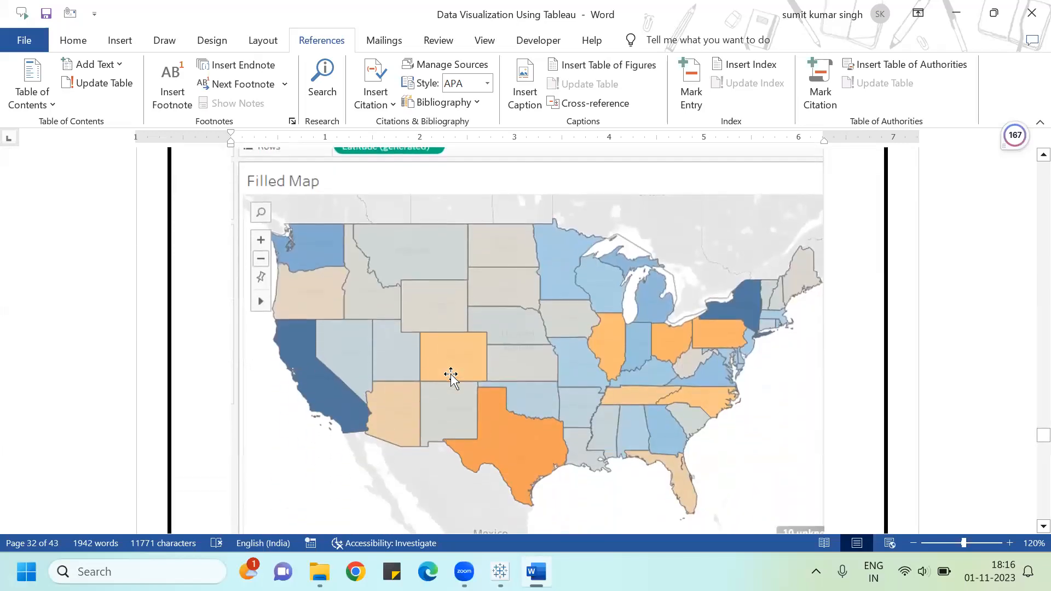
scroll(451, 377, "down", 19)
scroll(452, 377, "up", 9)
scroll(451, 377, "down", 20)
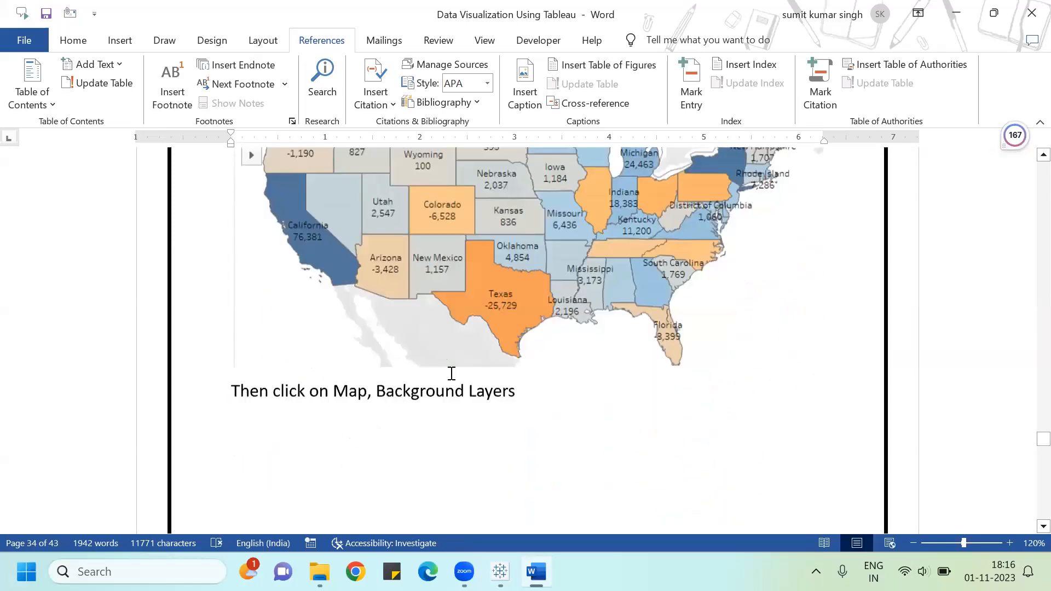
scroll(451, 377, "down", 20)
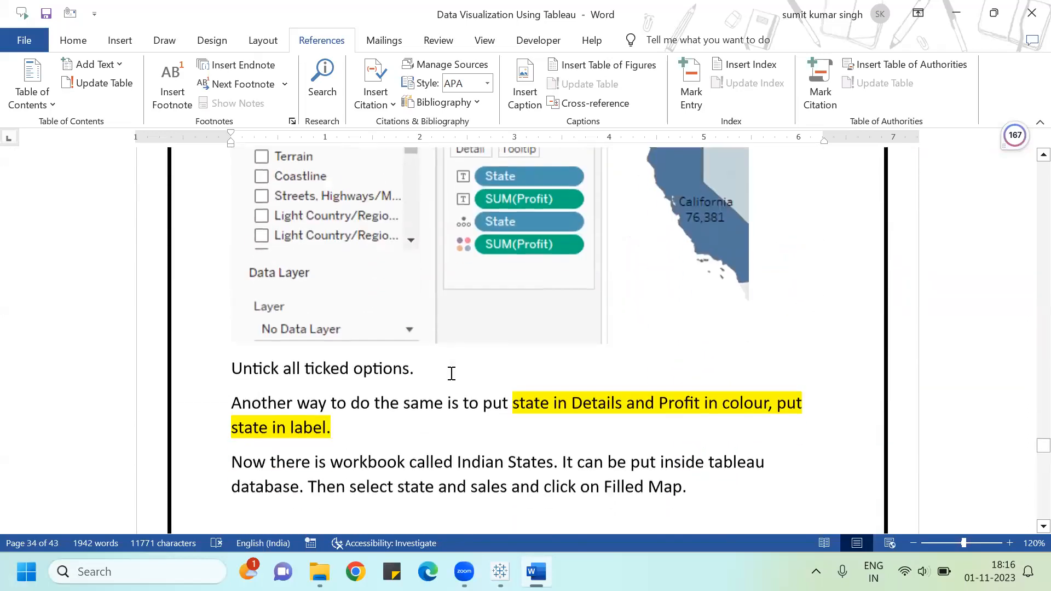
Step: Scroll back through the guide's Filled Map section to read its instructions from the start
scroll(451, 375, "down", 2)
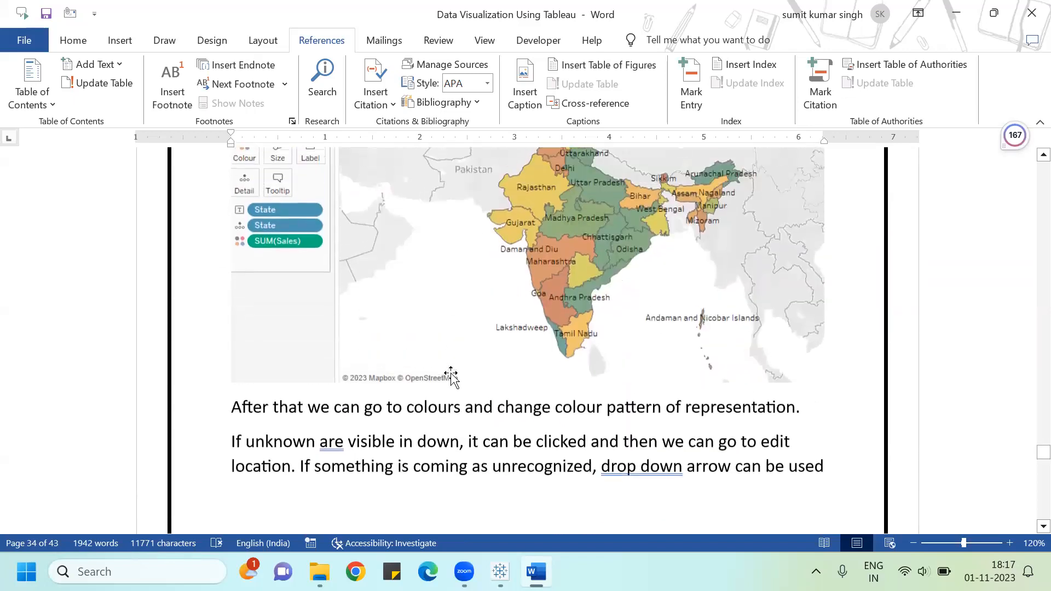
scroll(451, 375, "up", 3)
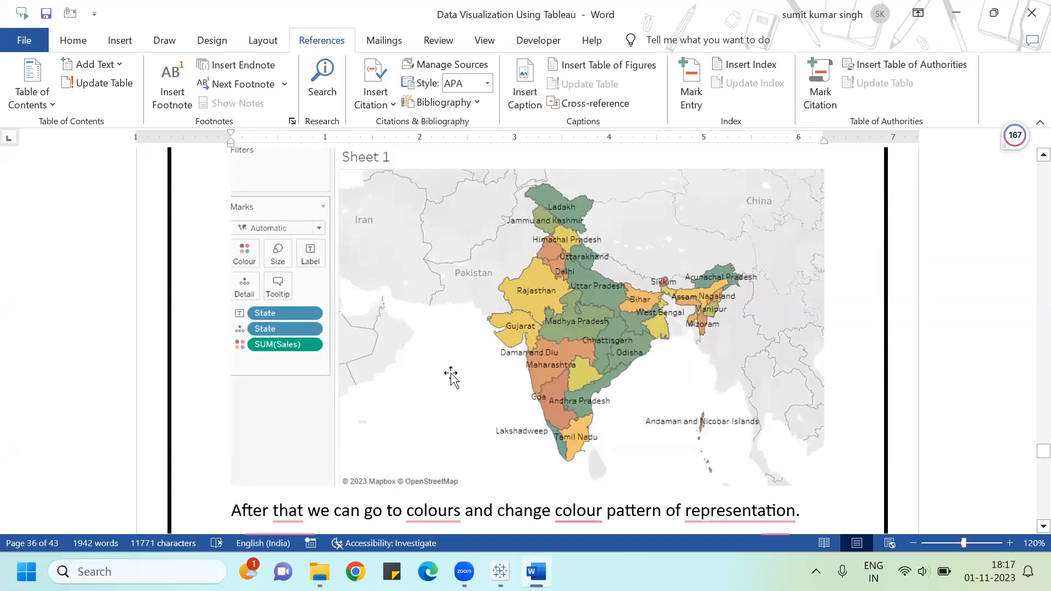
scroll(451, 377, "up", 12)
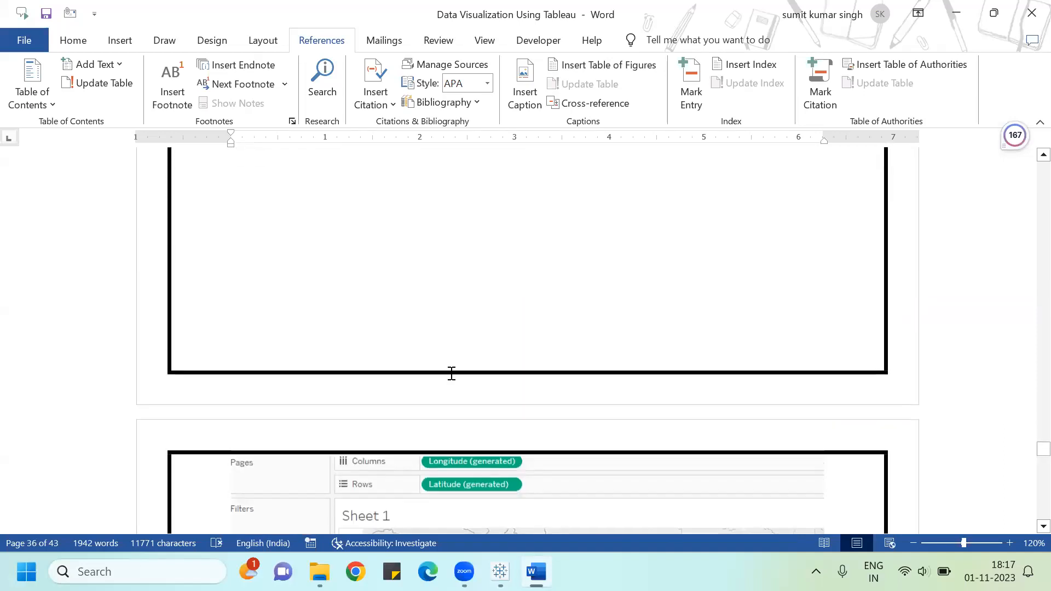
scroll(448, 377, "up", 10)
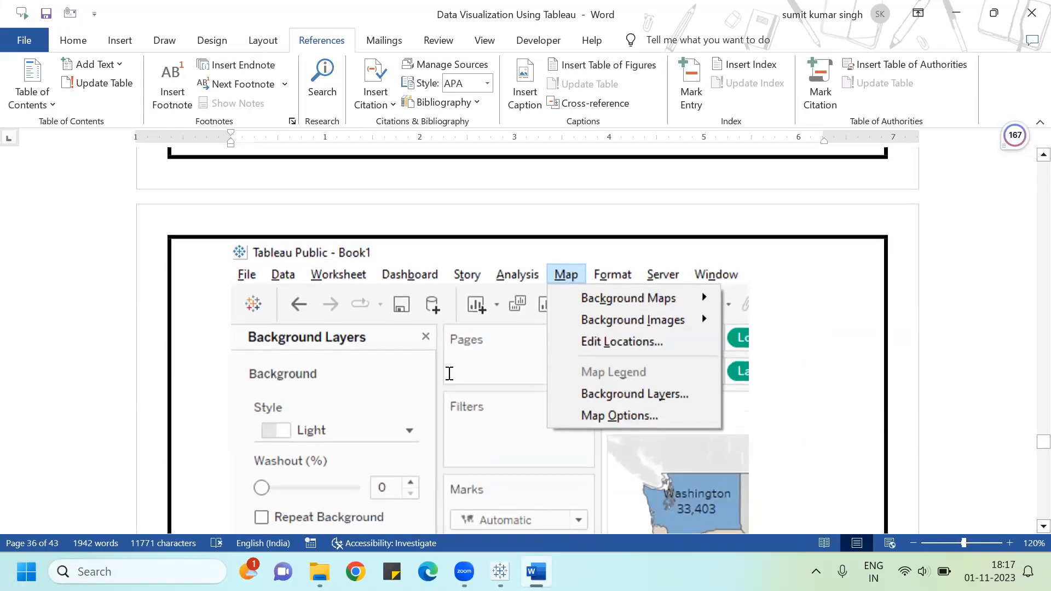
scroll(448, 376, "up", 12)
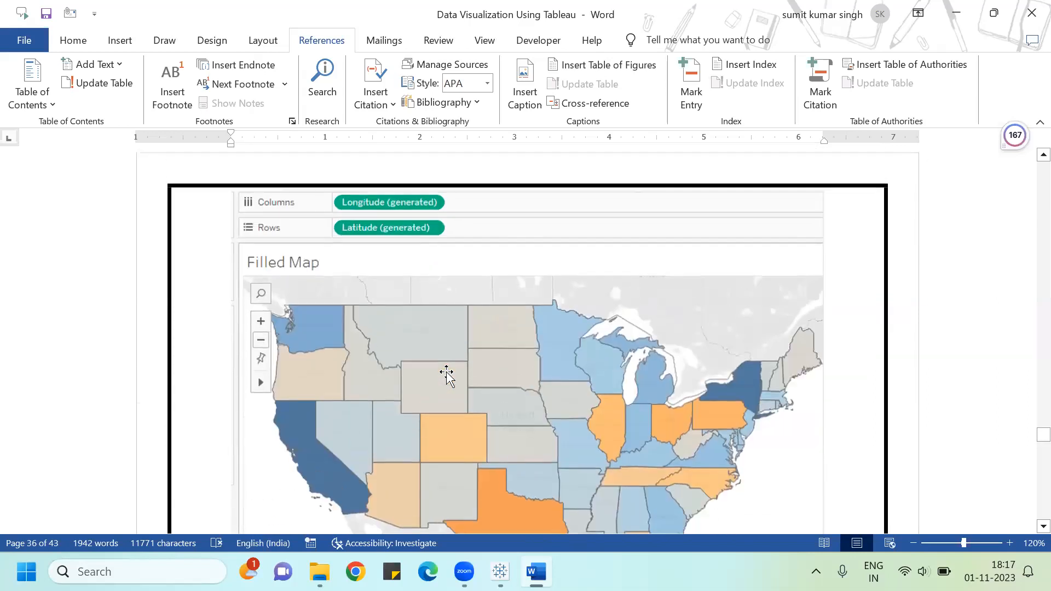
scroll(448, 372, "up", 12)
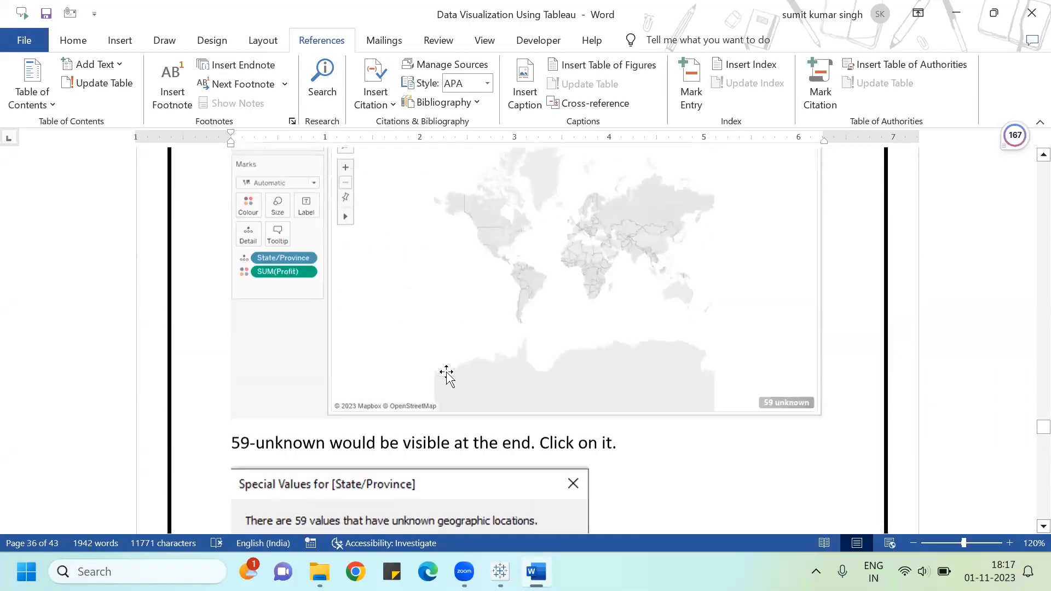
scroll(447, 372, "up", 8)
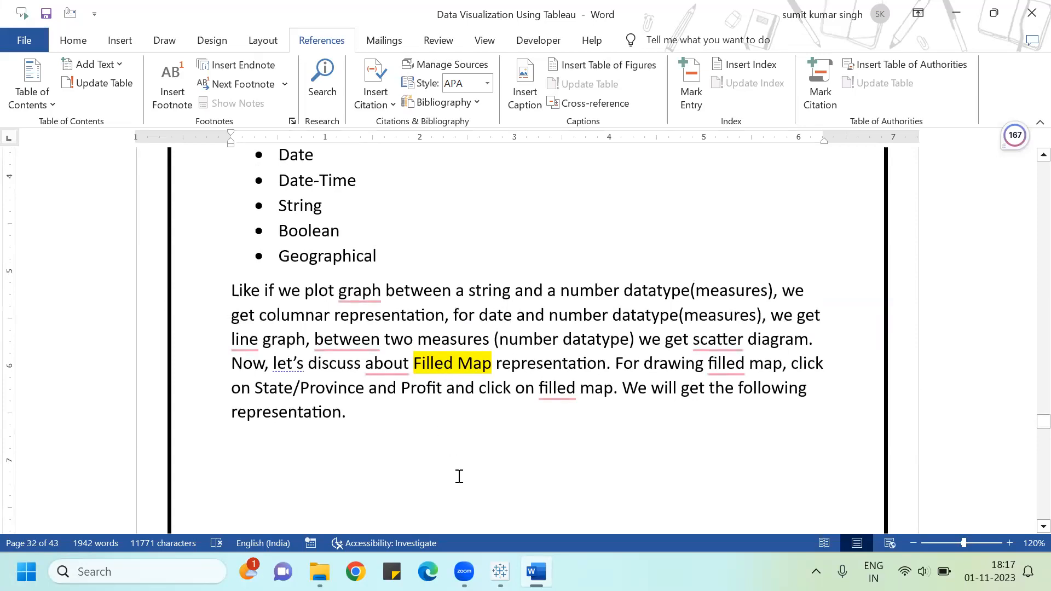
Step: In Tableau, add a new sheet and place Country/Region and State/Province on Rows to list the states
left_click(500, 572)
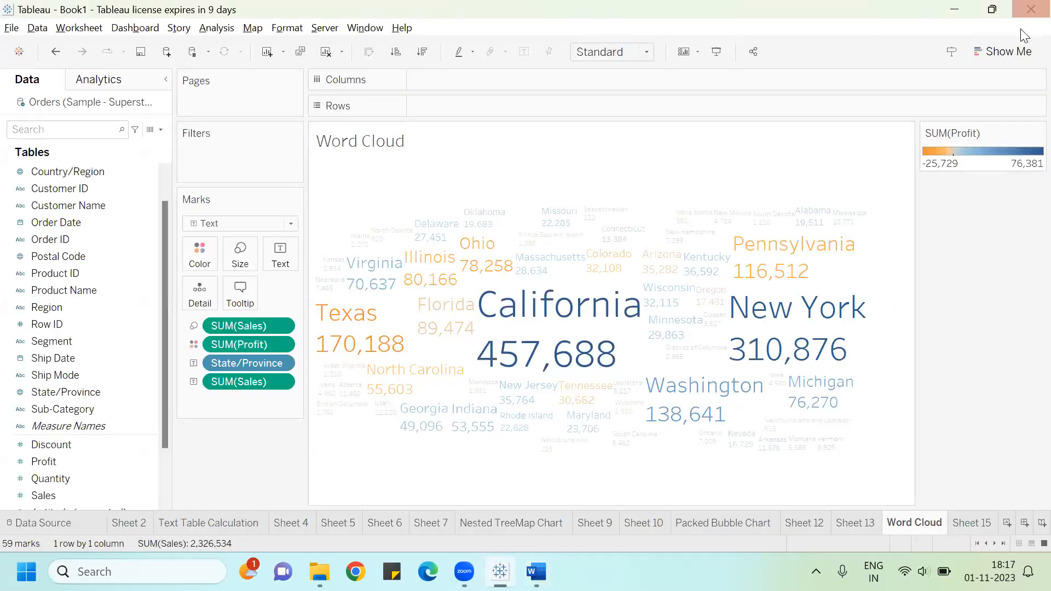
left_click(1001, 49)
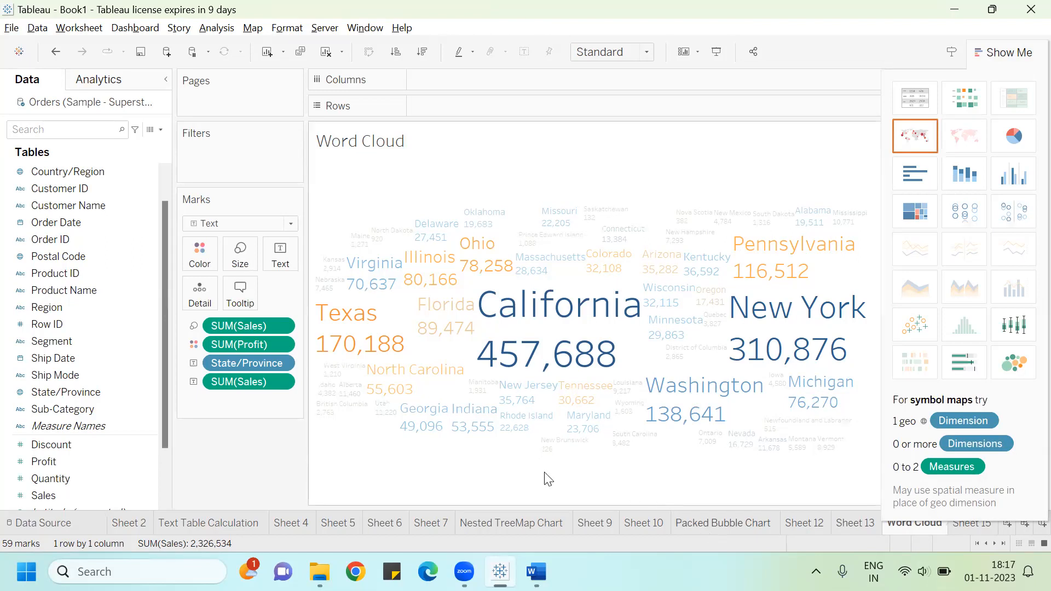
left_click(995, 54)
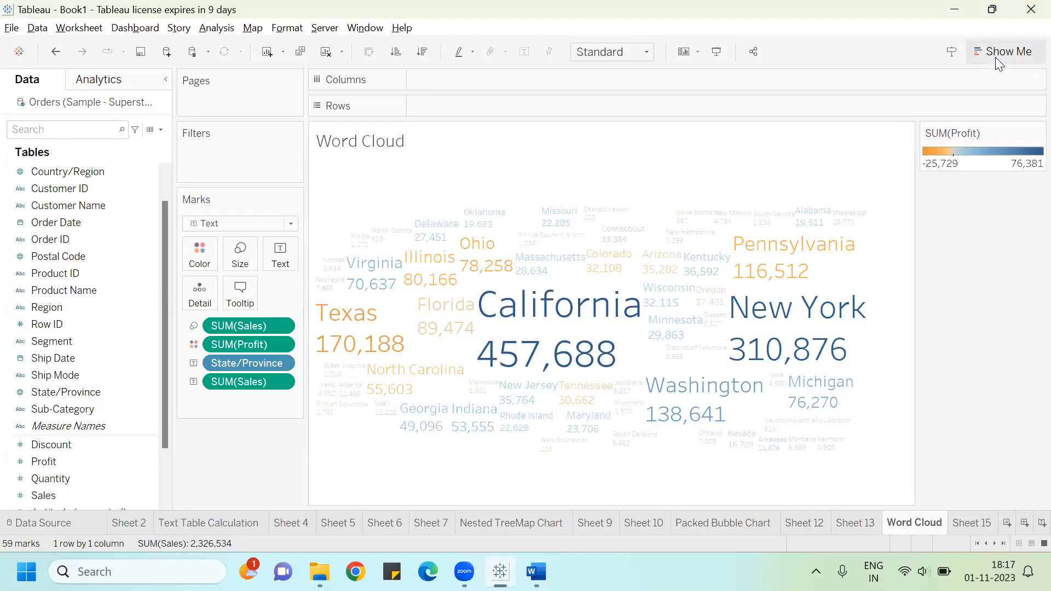
left_click(969, 524)
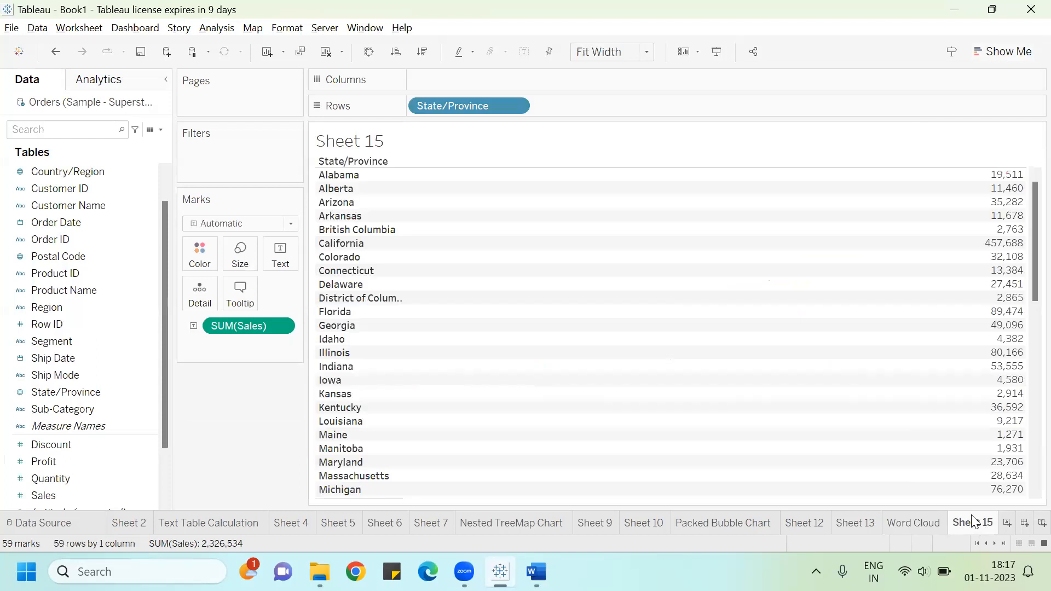
left_click(1006, 523)
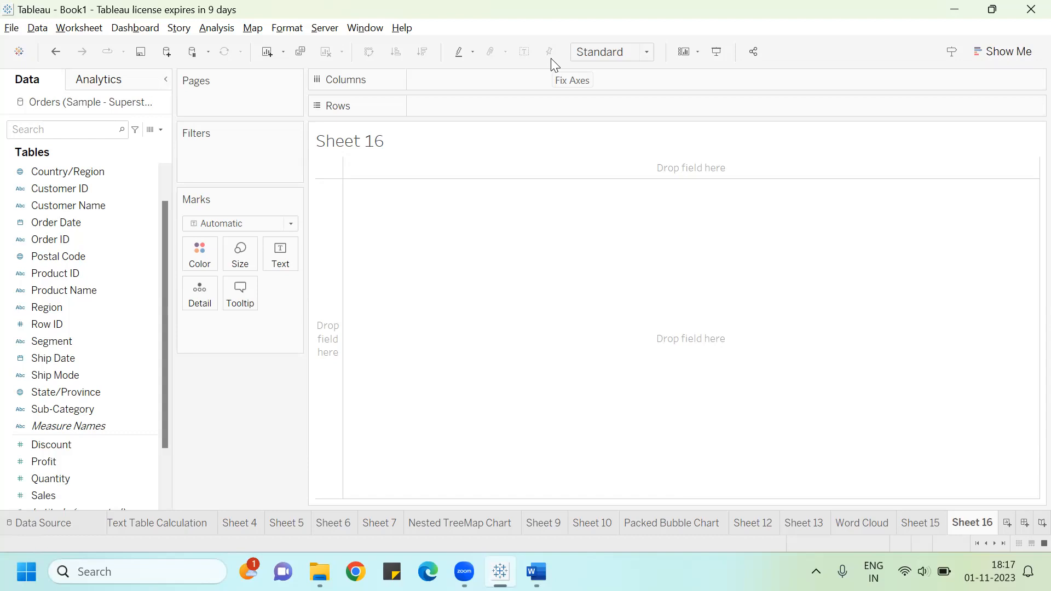
left_click(55, 308)
left_click(161, 271)
left_click_drag(168, 248, 118, 243)
left_click_drag(69, 202, 434, 105)
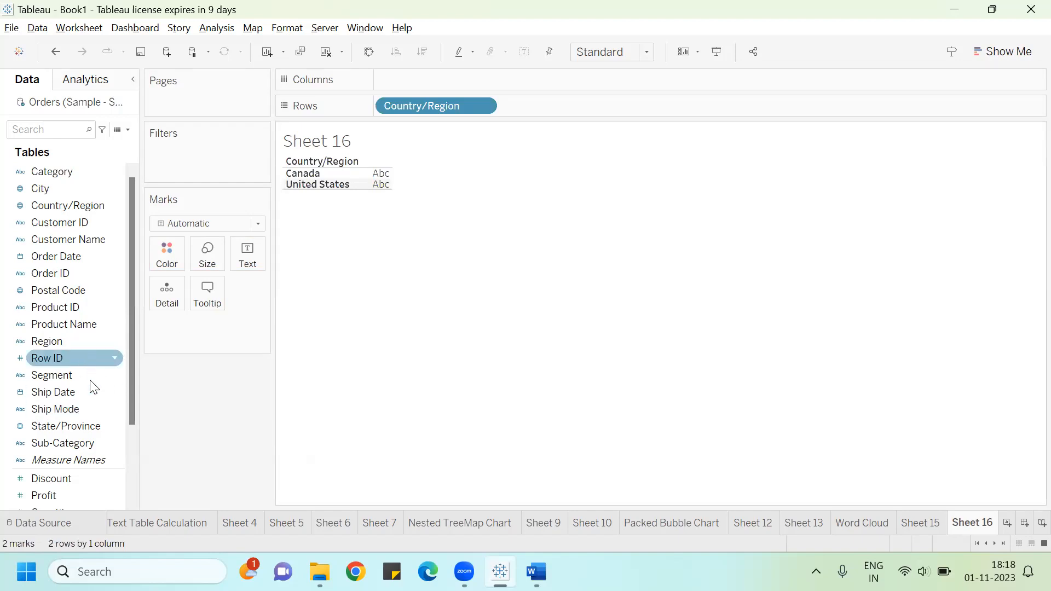
left_click_drag(83, 424, 568, 107)
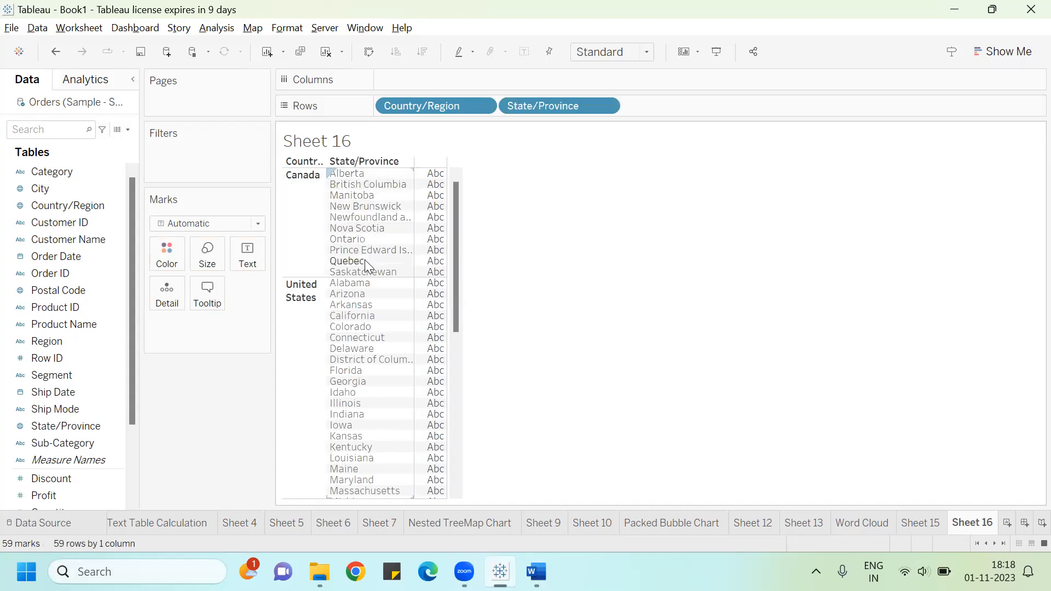
left_click_drag(457, 299, 465, 219)
Step: Add another new sheet and retitle it Filled Map
left_click(1007, 523)
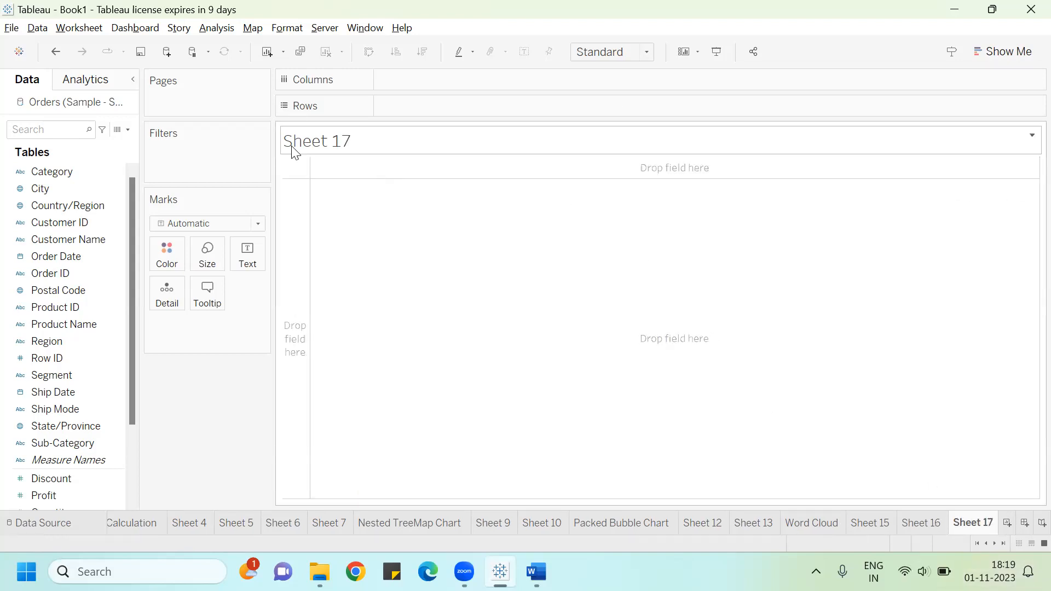
double_click(322, 145)
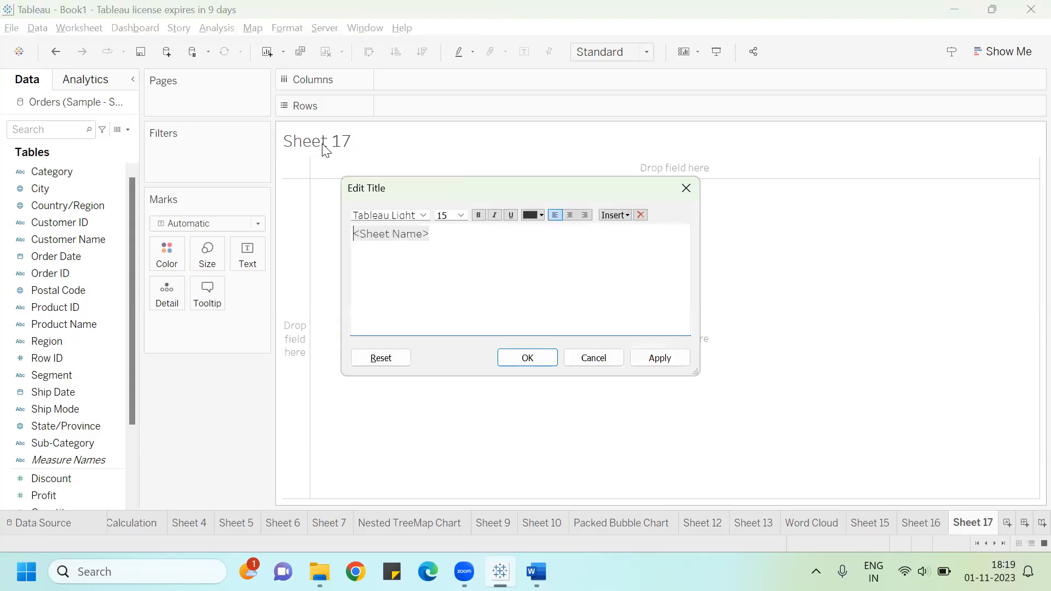
left_click(453, 240)
key("BackSpace")
key("BackSpace")
key("BackSpace")
key("BackSpace")
key("BackSpace")
key("BackSpace")
key("BackSpace")
key("BackSpace")
key("BackSpace")
key("BackSpace")
key("BackSpace")
key("BackSpace")
type("Filled Map")
Step: Format the Filled Map title with font size 18, red colour and centred alignment
key("shift+Left")
key("shift+Left")
key("shift+Left")
key("shift+Left")
key("shift+Left")
key("shift+Left")
key("shift+Left")
key("shift+Left")
key("shift+Left")
key("shift+Left")
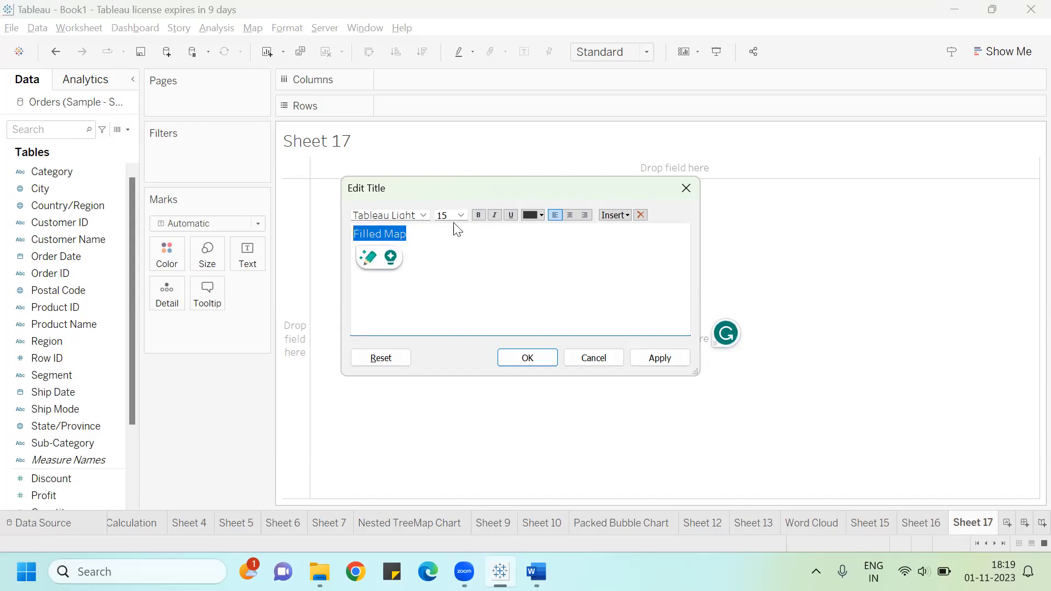
left_click(462, 217)
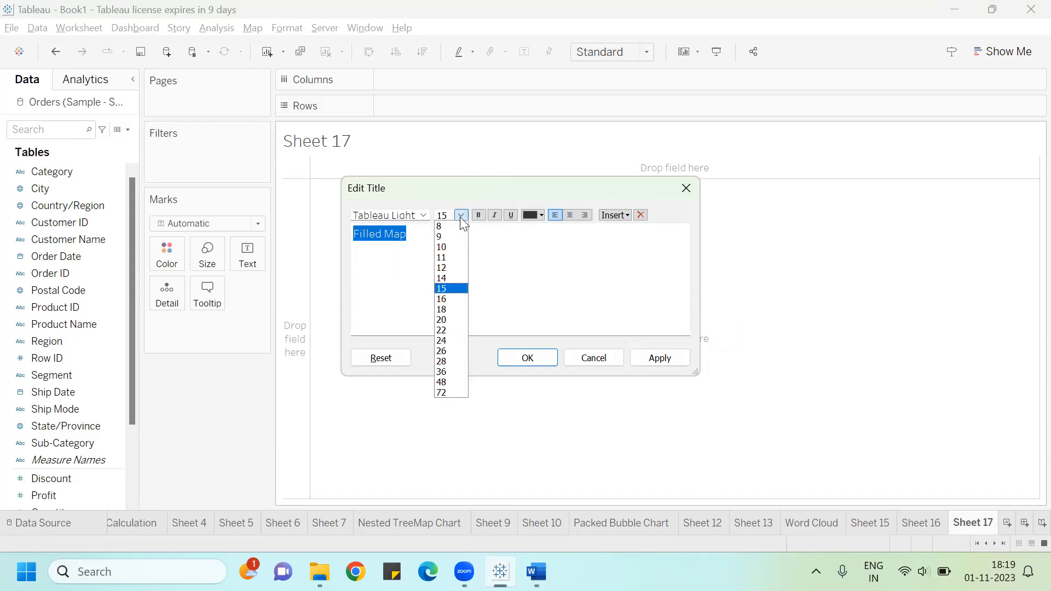
left_click(446, 315)
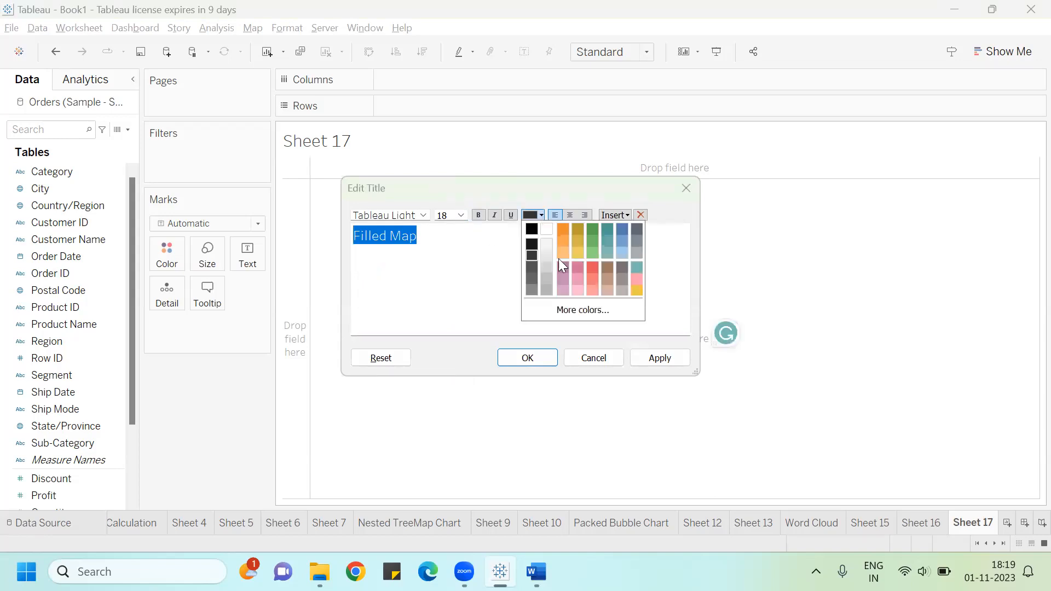
left_click(592, 271)
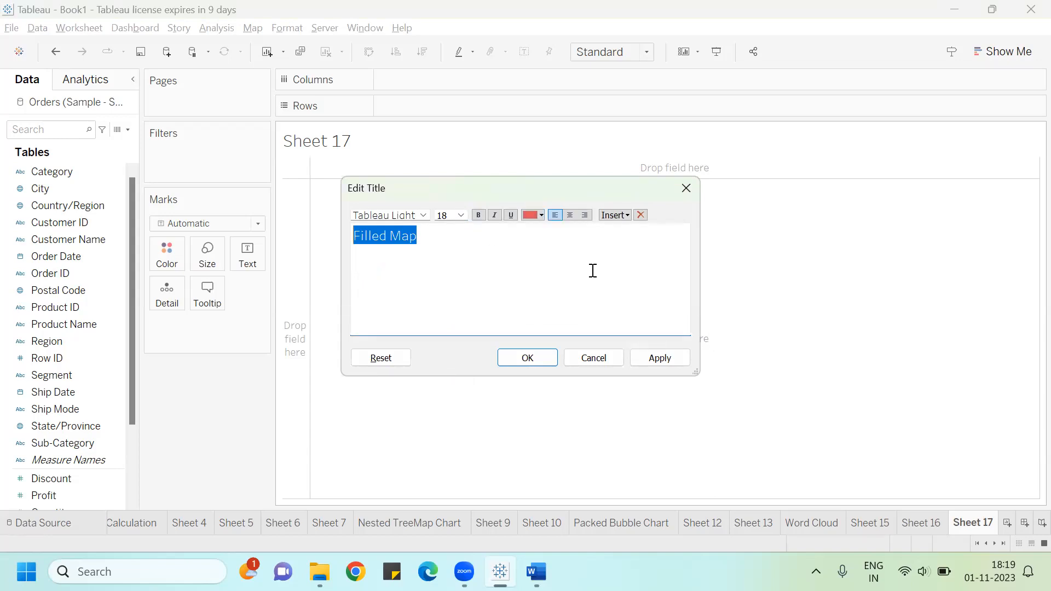
left_click(570, 215)
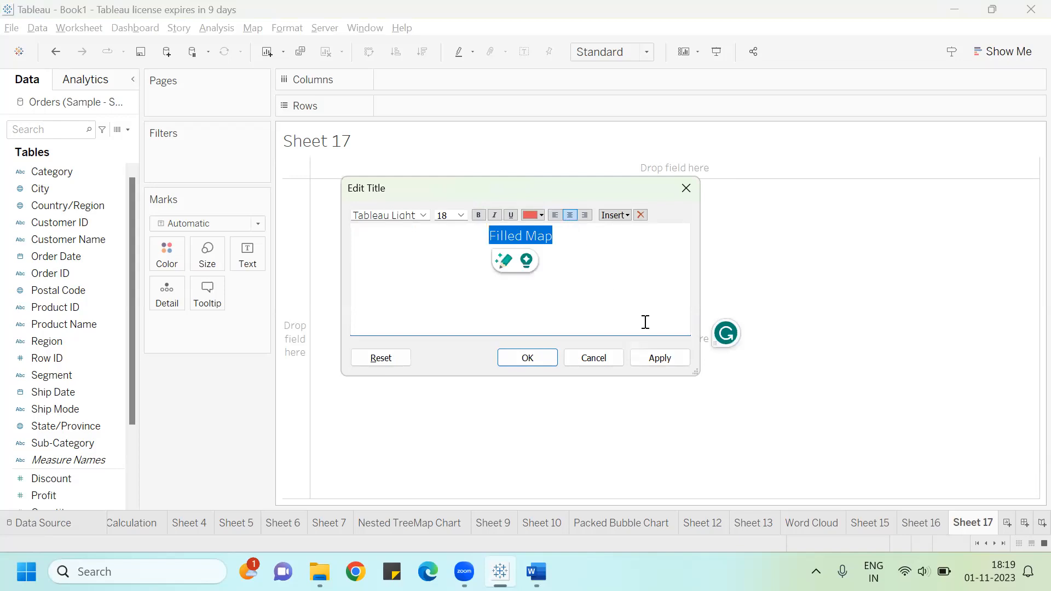
left_click(671, 364)
left_click(537, 361)
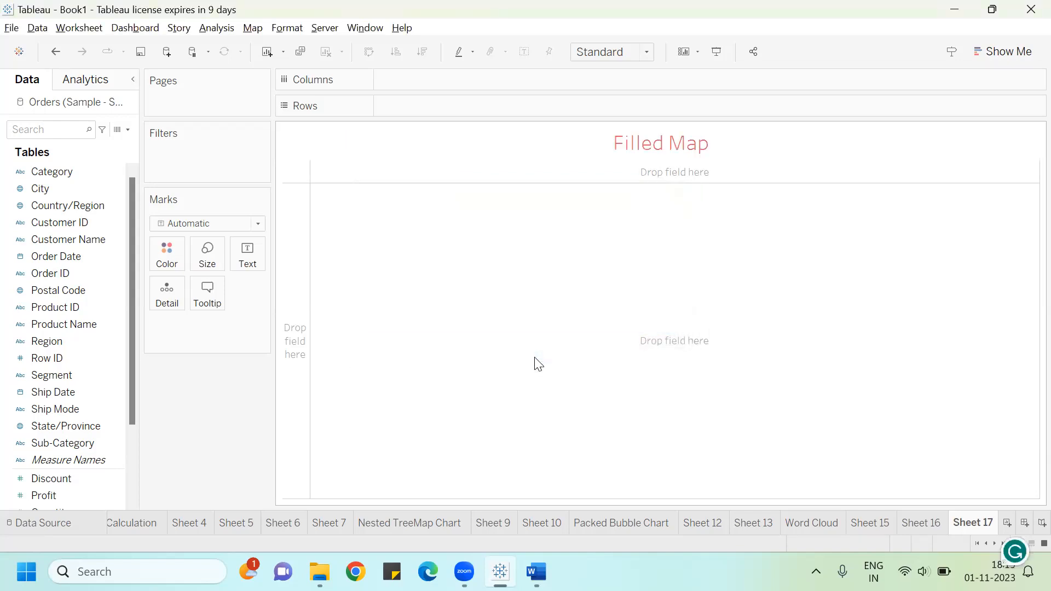
Step: In the guide, insert 'the' before 'filled map' in the Filled Map instruction sentence
key("alt+Tab")
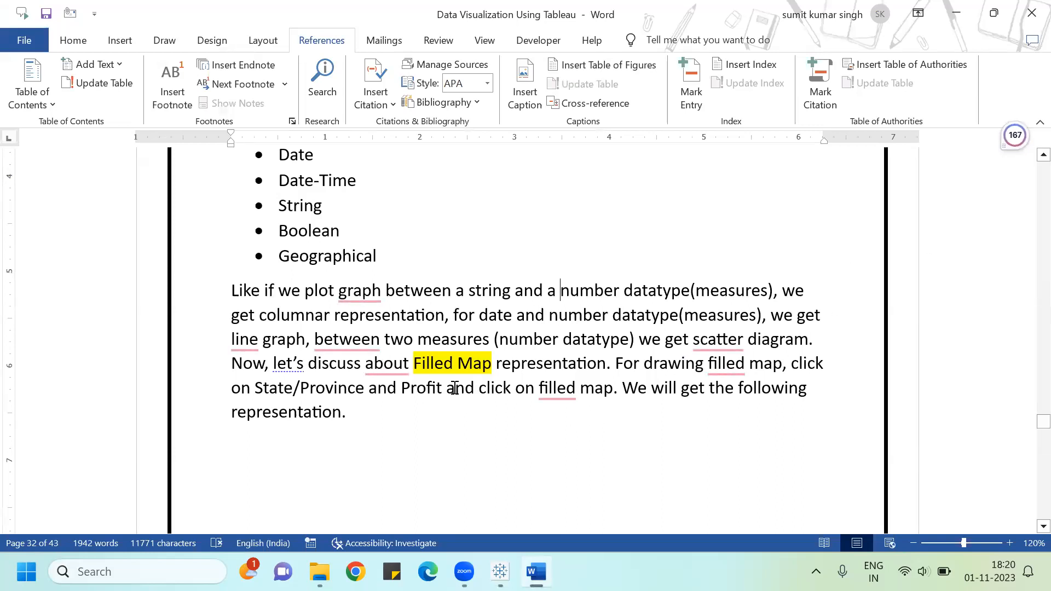
mouse_move(560, 393)
left_click(570, 440)
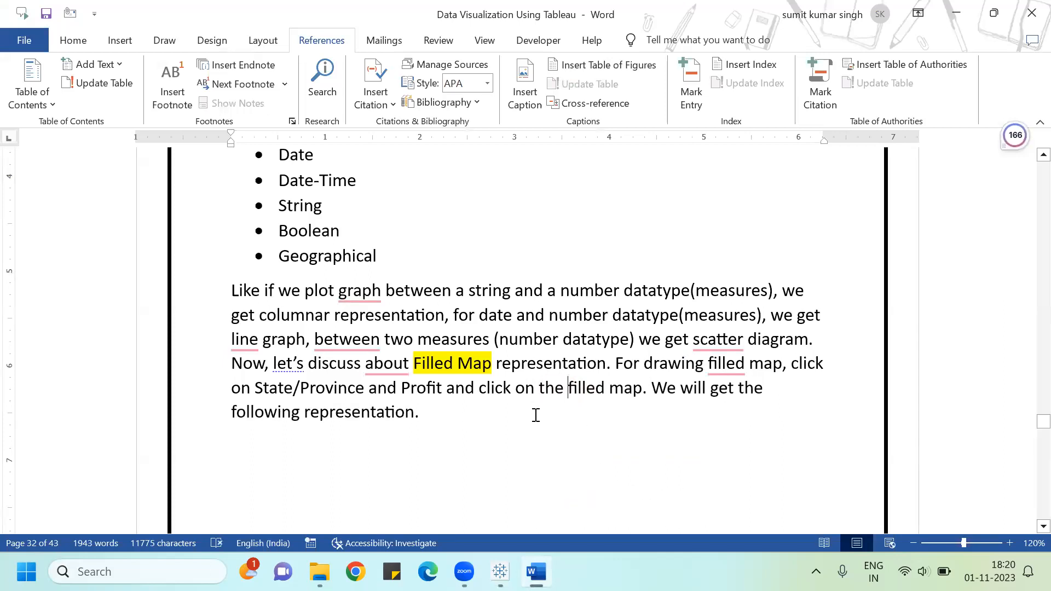
scroll(536, 414, "down", 10)
left_click(535, 417)
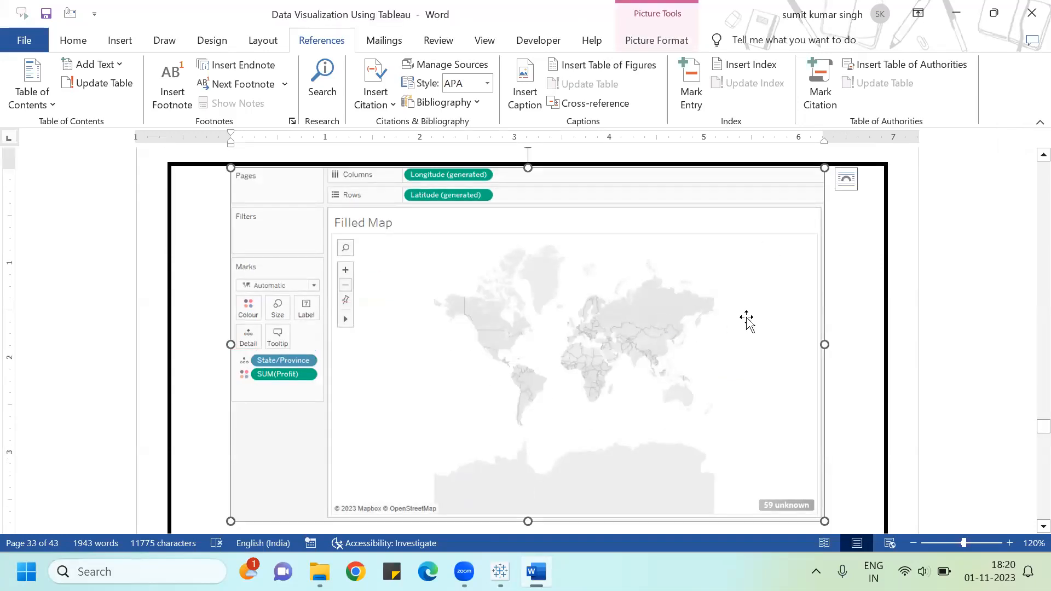
key("alt+Tab")
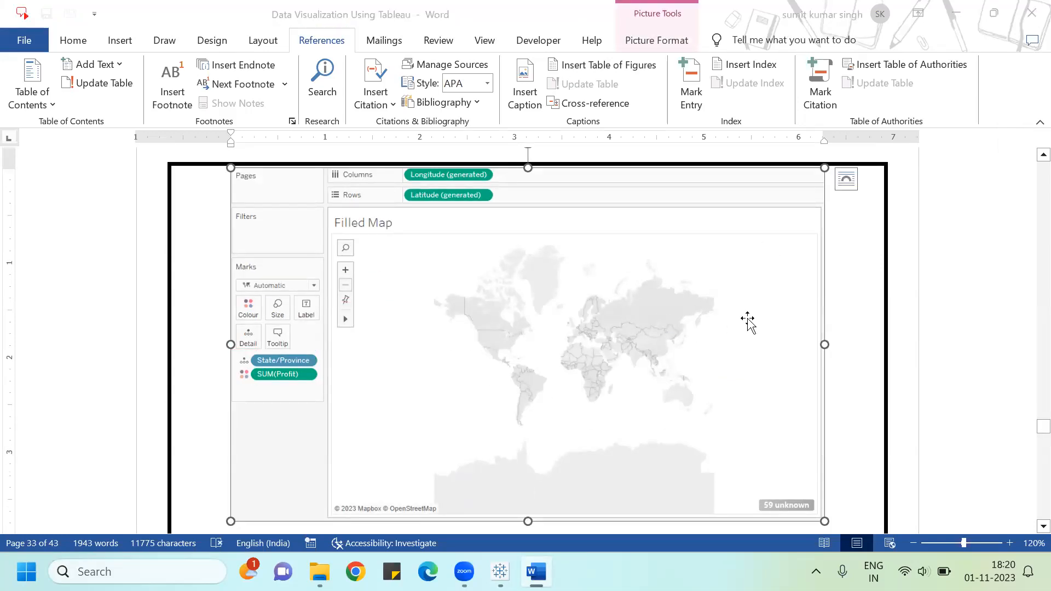
Step: In Tableau, select State/Province and Sales and build a filled map with Show Me
left_click(73, 423)
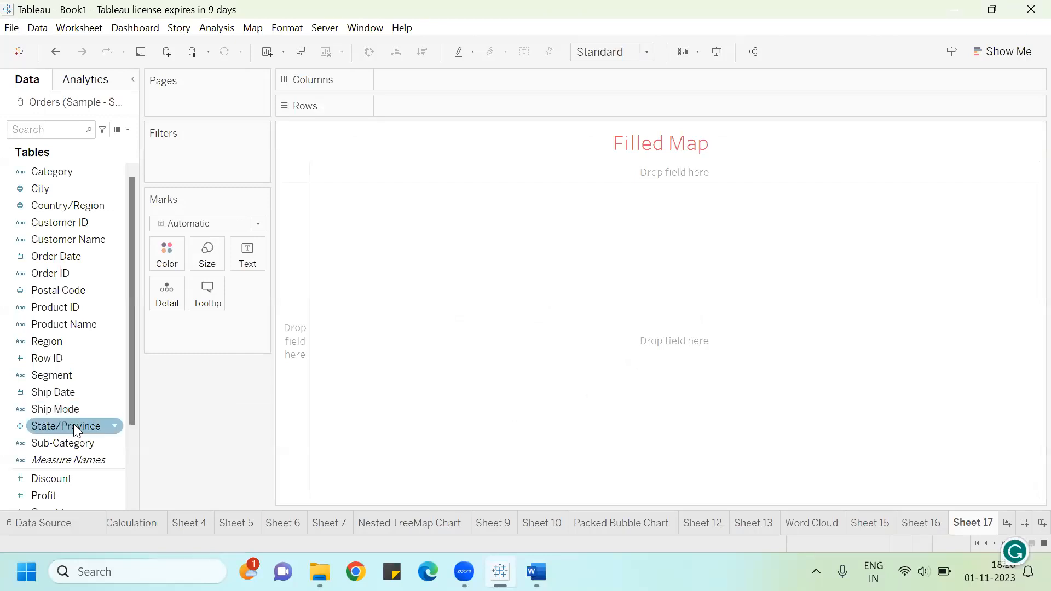
left_click_drag(134, 393, 124, 464)
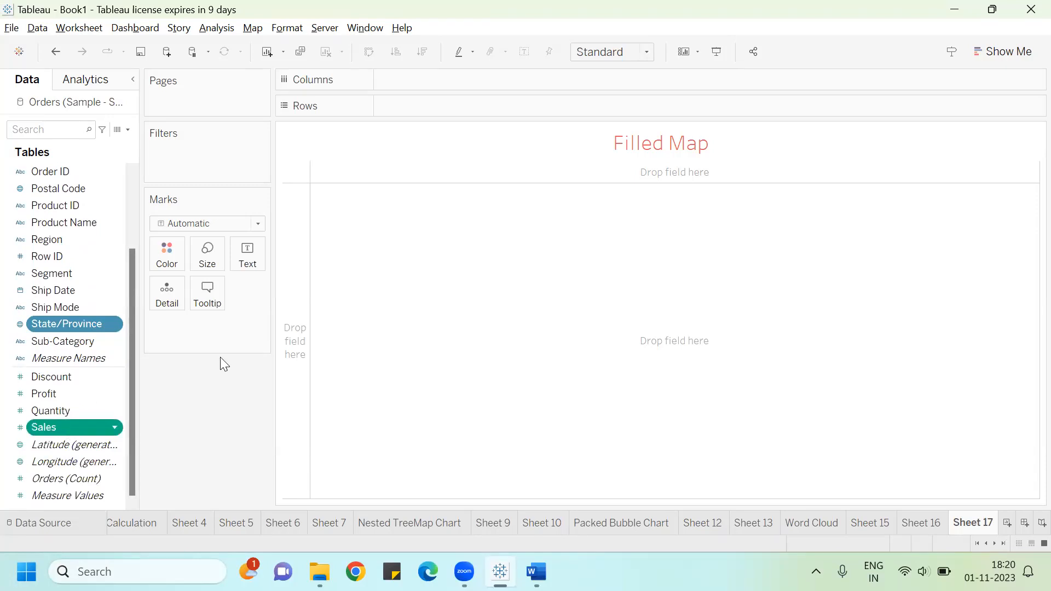
left_click(1000, 54)
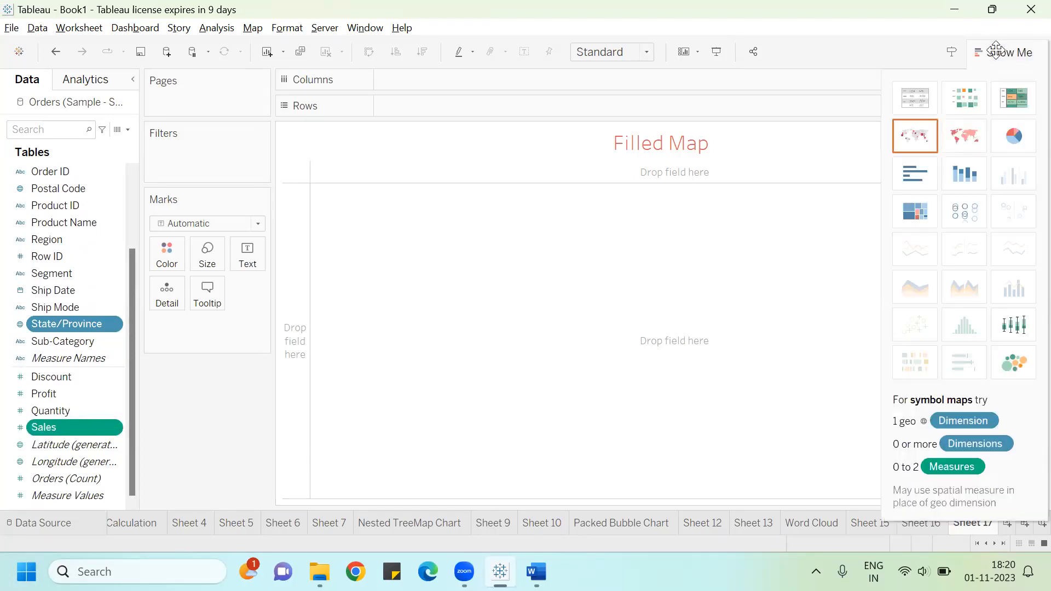
left_click(963, 141)
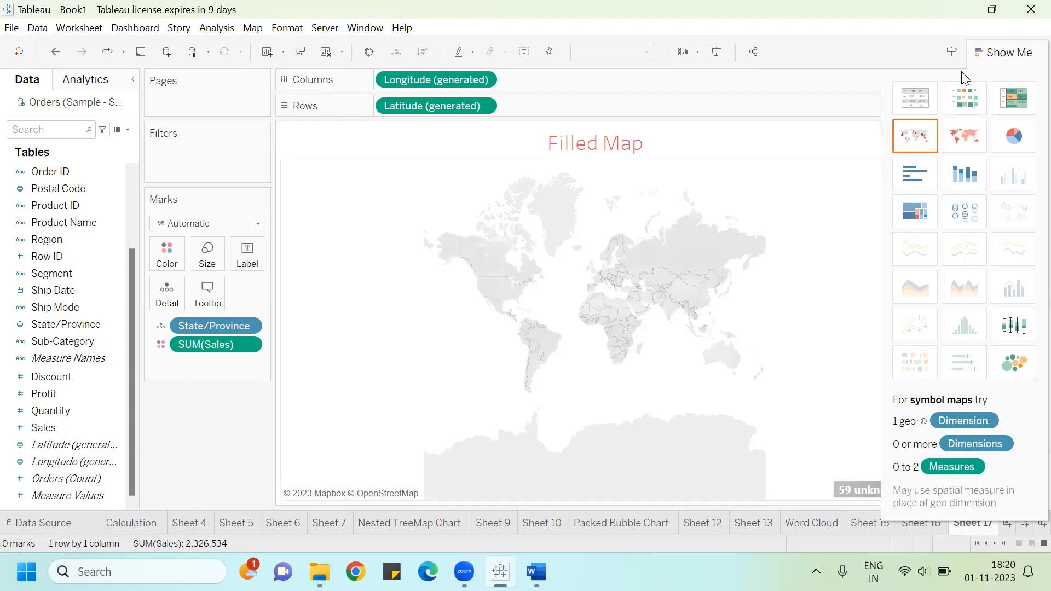
left_click(1013, 53)
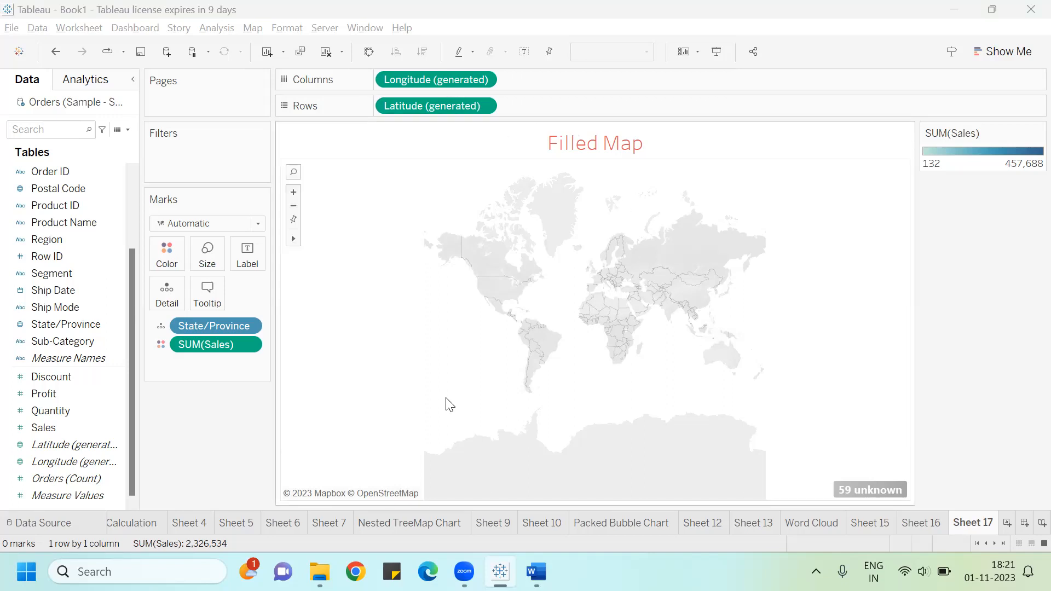
Step: Clear all fields from the Marks card, Columns and Rows of the Filled Map sheet
left_click_drag(232, 326, 82, 391)
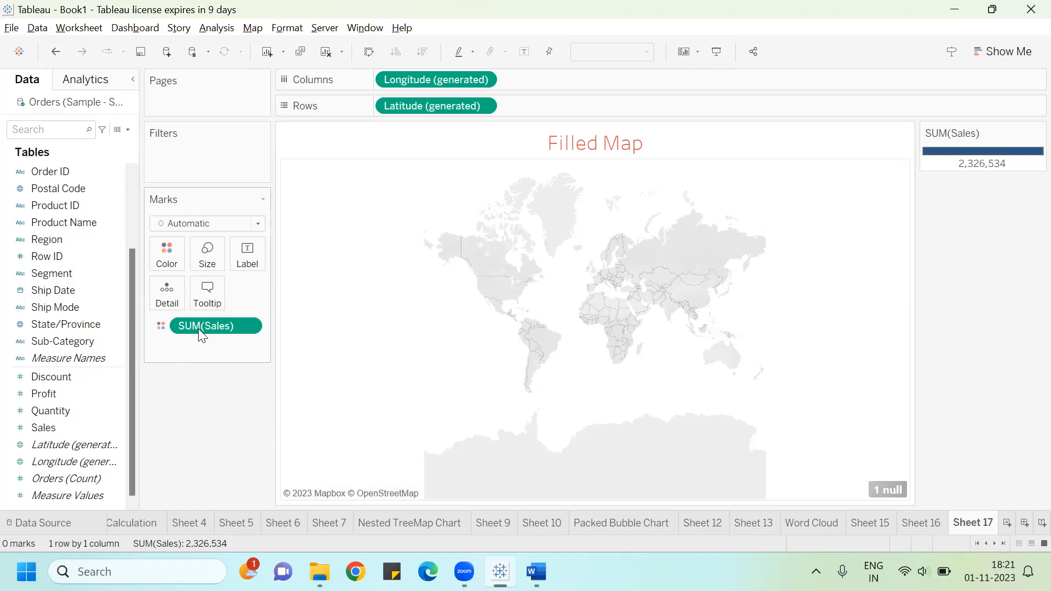
left_click_drag(198, 327, 22, 437)
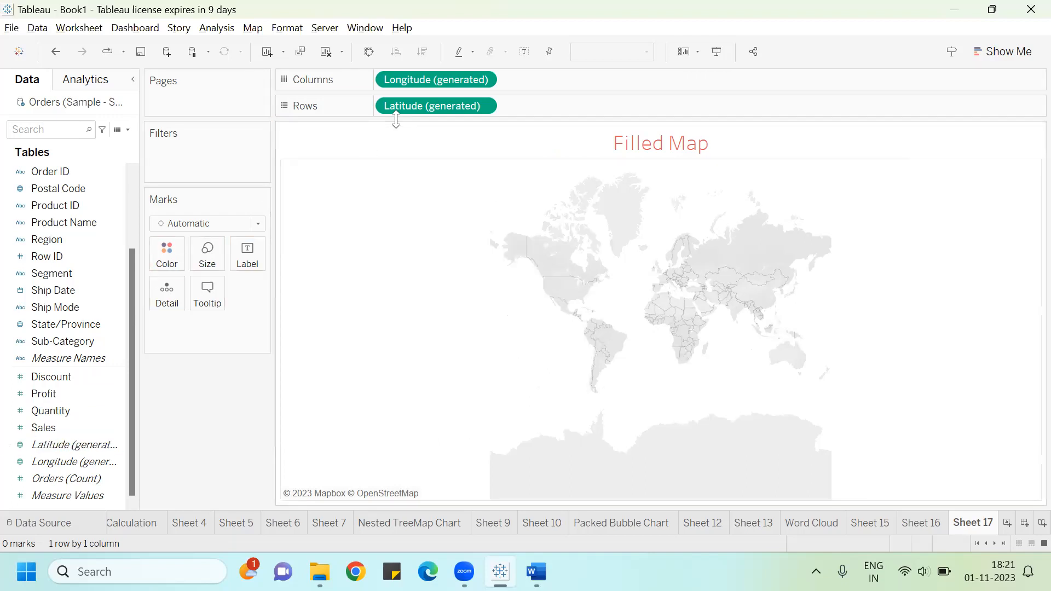
left_click_drag(376, 129, 376, 303)
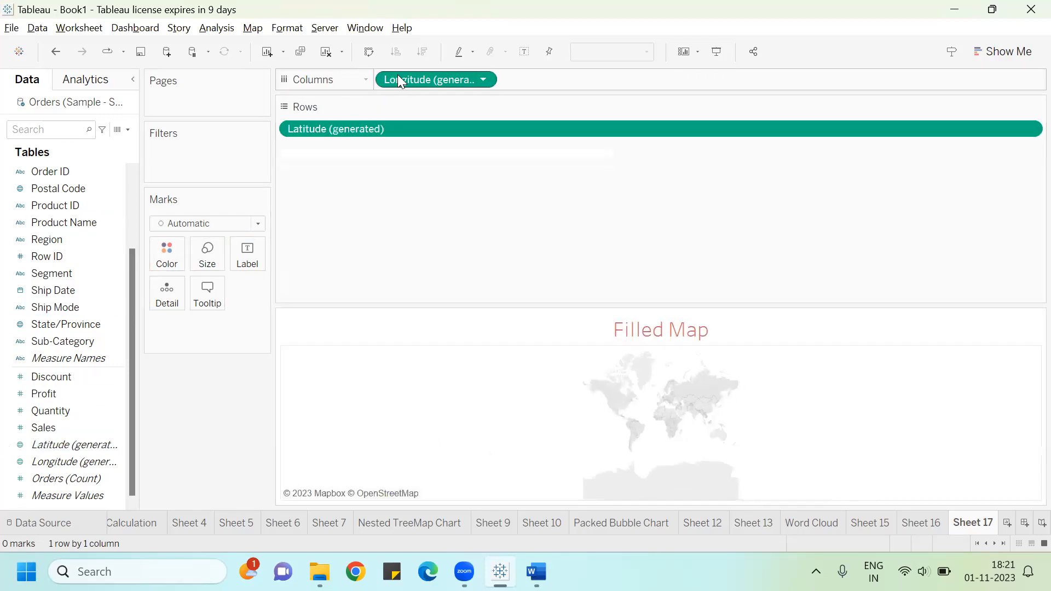
left_click_drag(344, 111, 60, 377)
left_click_drag(312, 127, 66, 490)
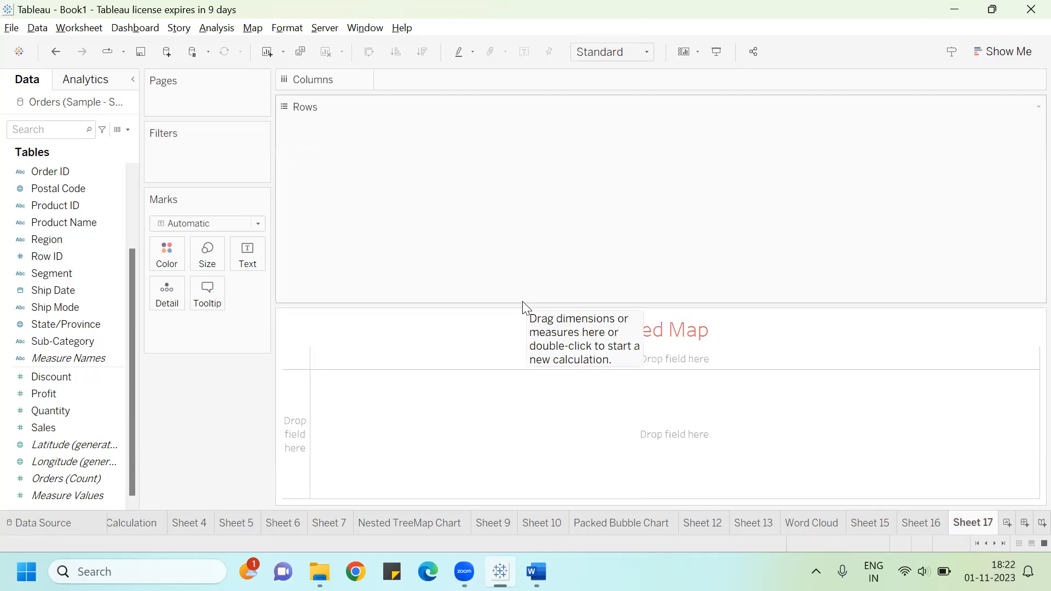
Step: Shrink the title area, then select State/Province and Sales and build a filled map with Show Me
left_click_drag(522, 305, 530, 127)
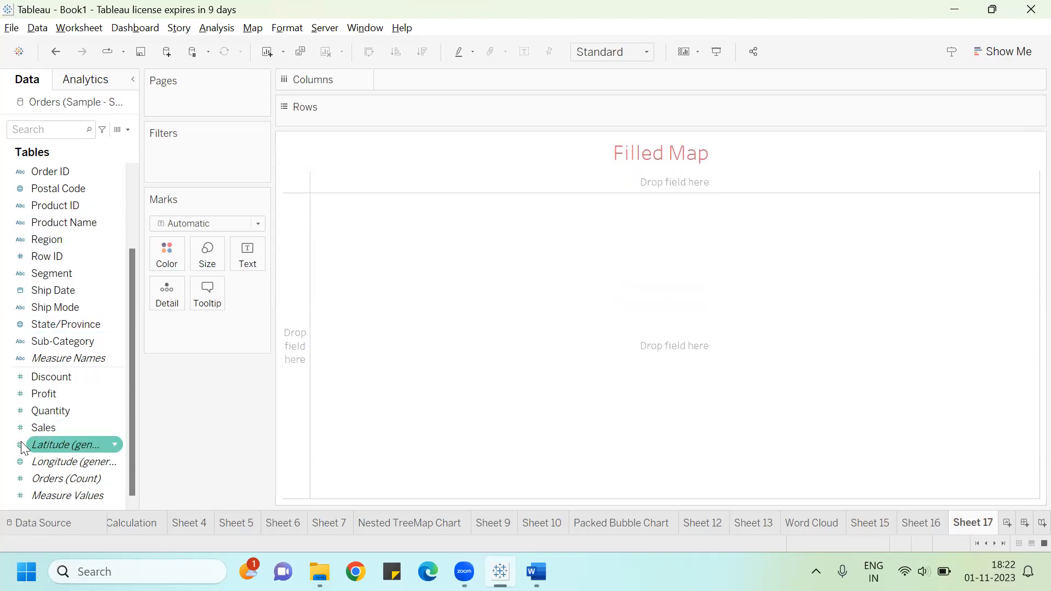
left_click(48, 325)
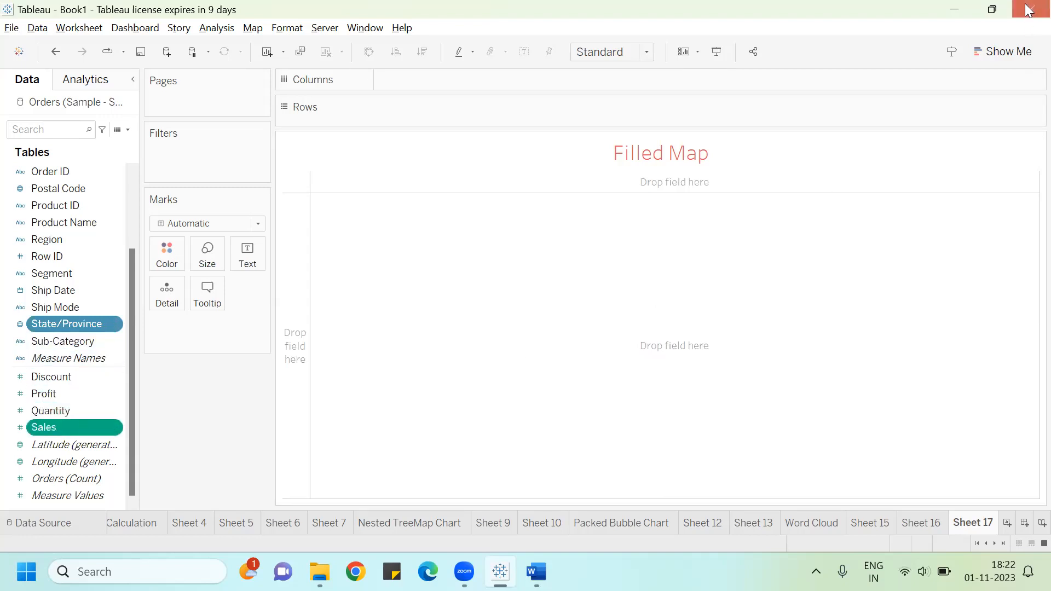
left_click(1006, 52)
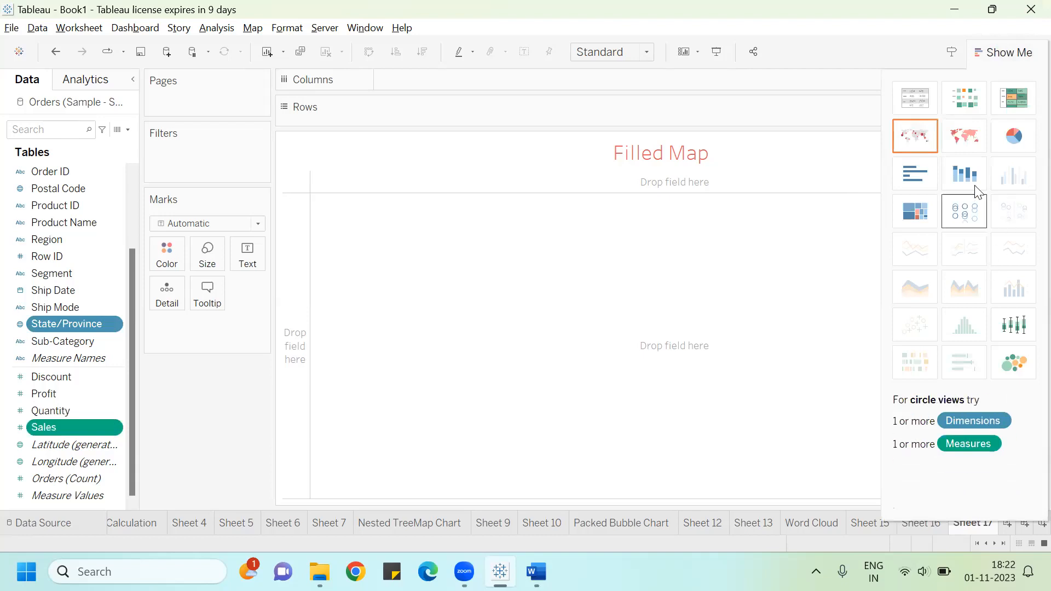
left_click(970, 138)
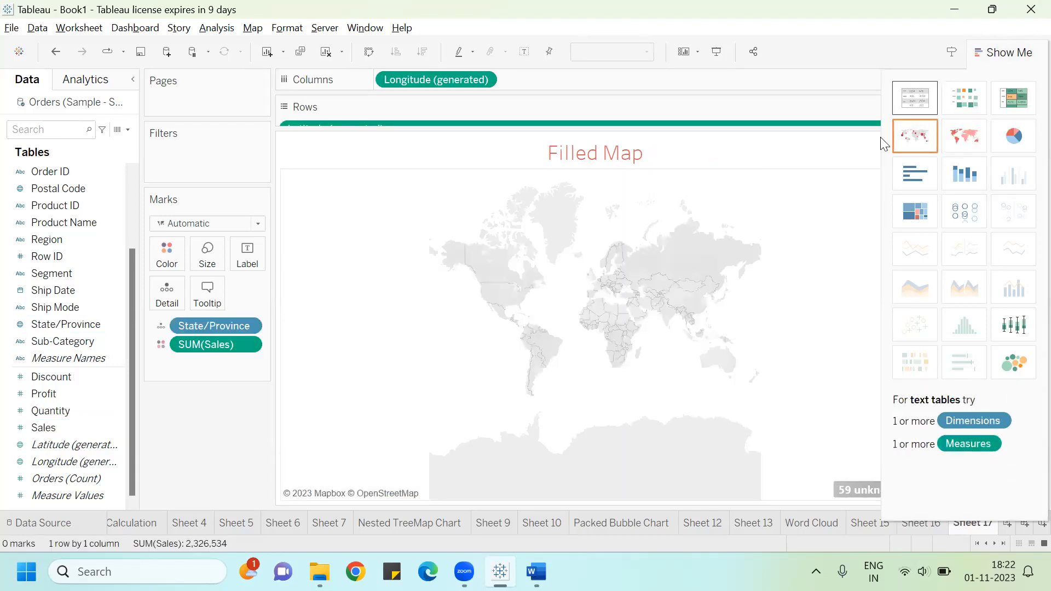
left_click(1001, 52)
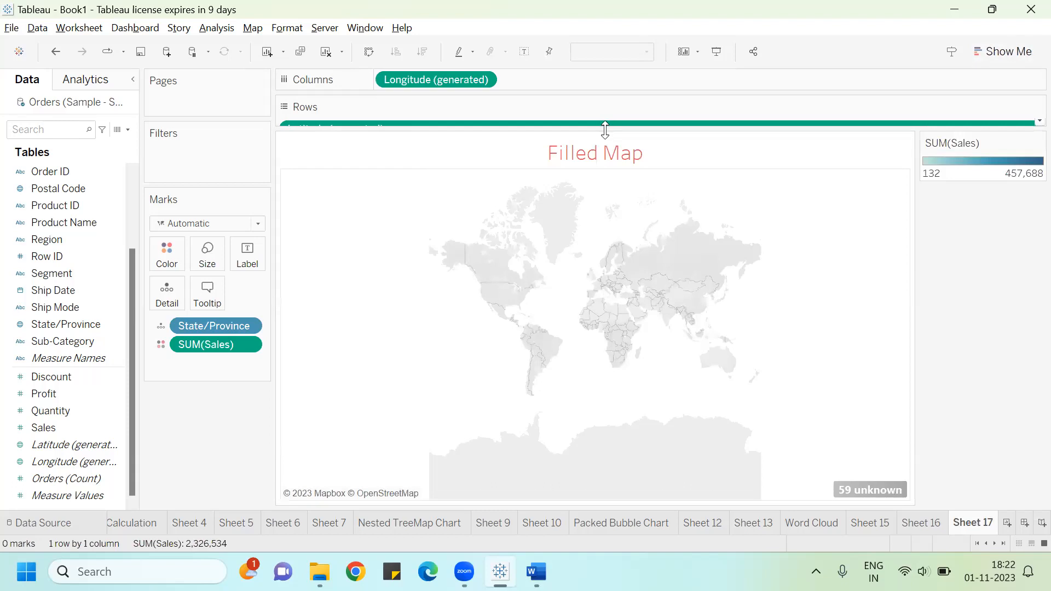
Step: Fix the unknown state locations by setting the map's country to United States in Edit Locations
left_click_drag(606, 124, 606, 147)
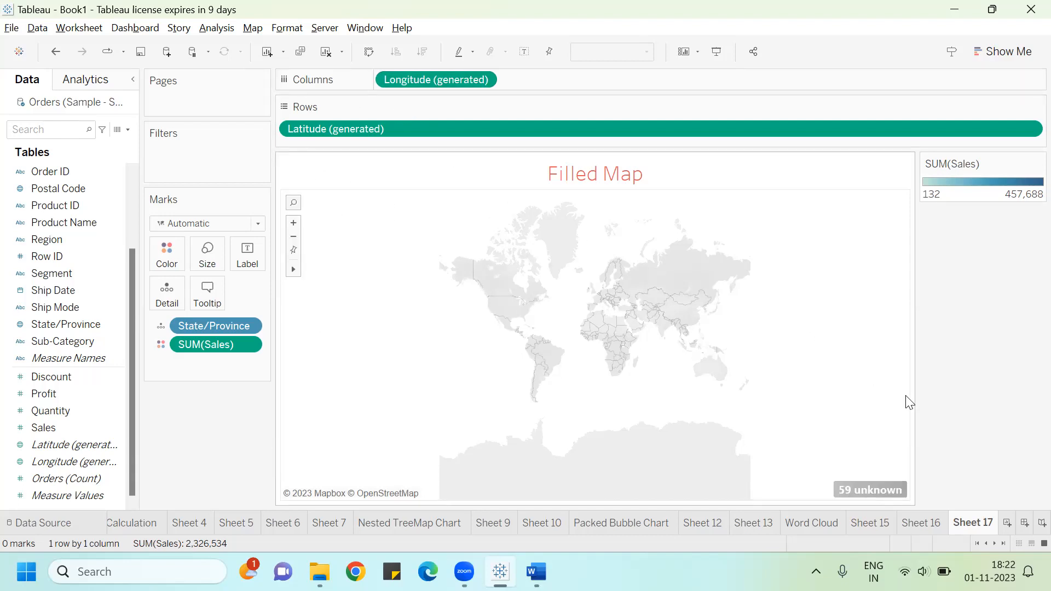
left_click(856, 485)
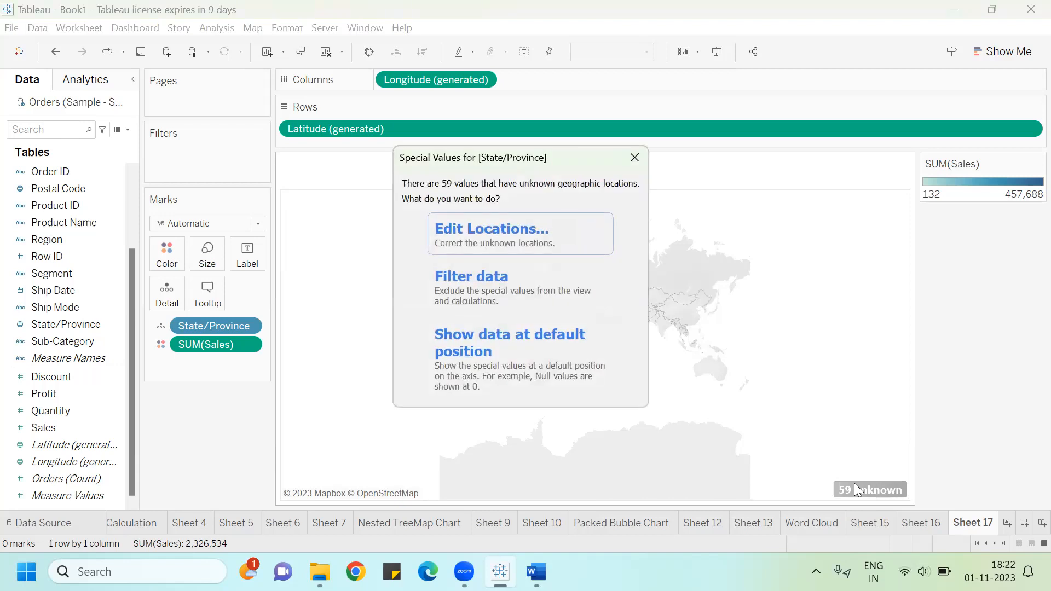
left_click(525, 224)
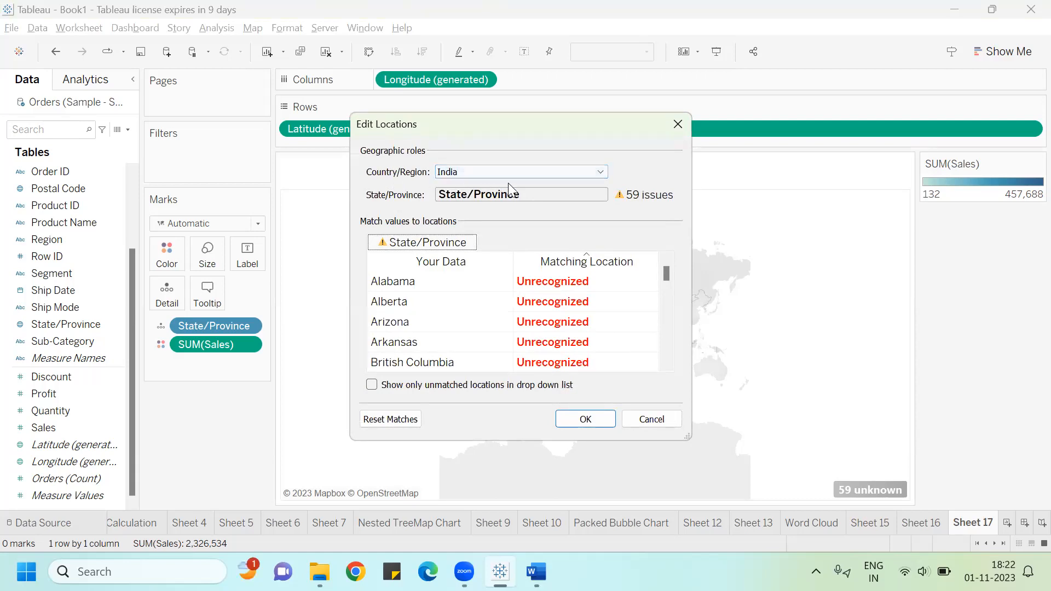
left_click(580, 170)
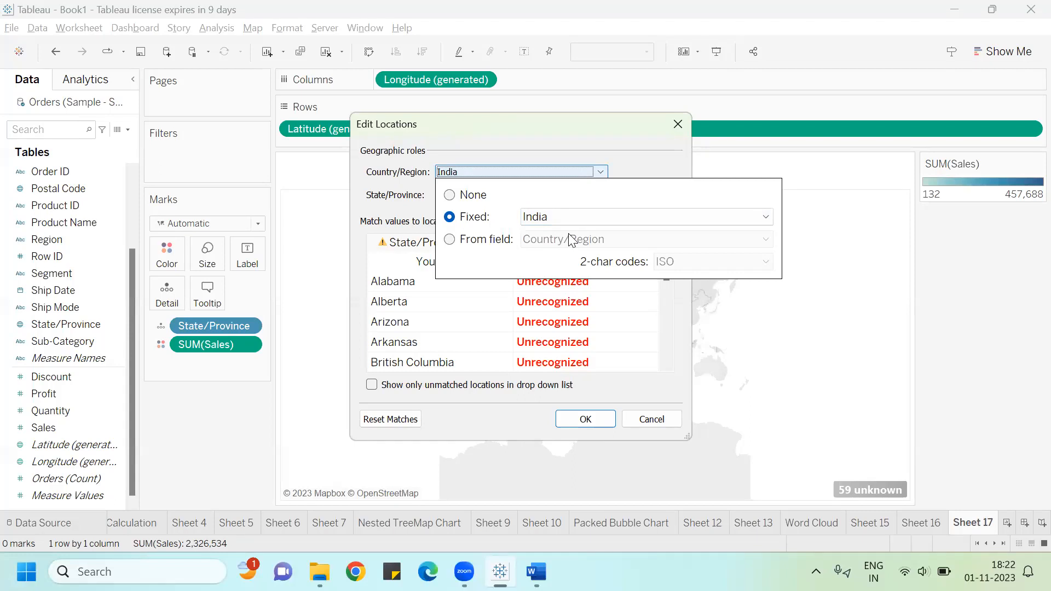
left_click(764, 218)
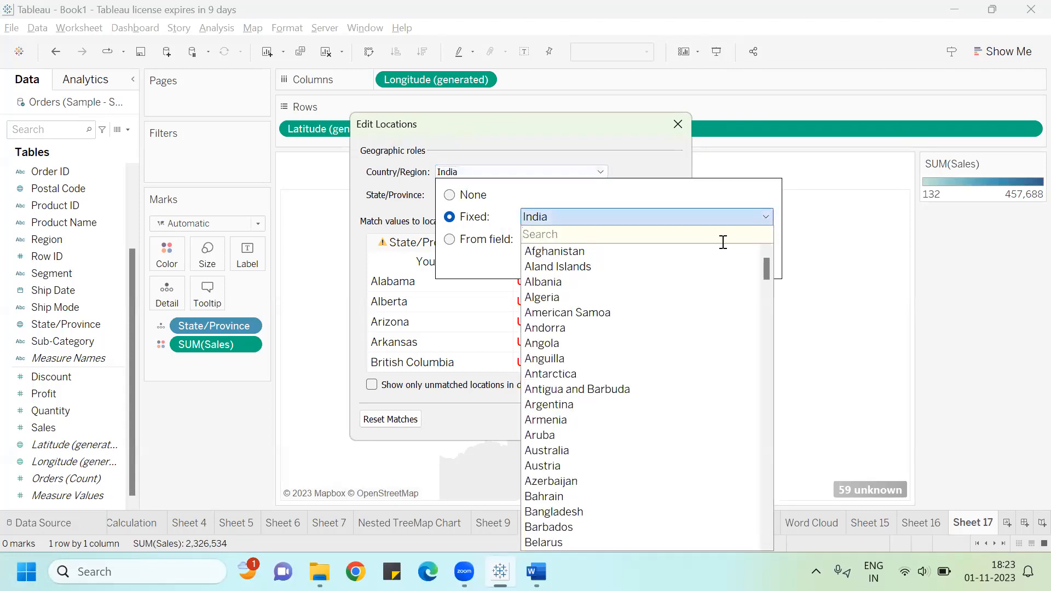
type("uni")
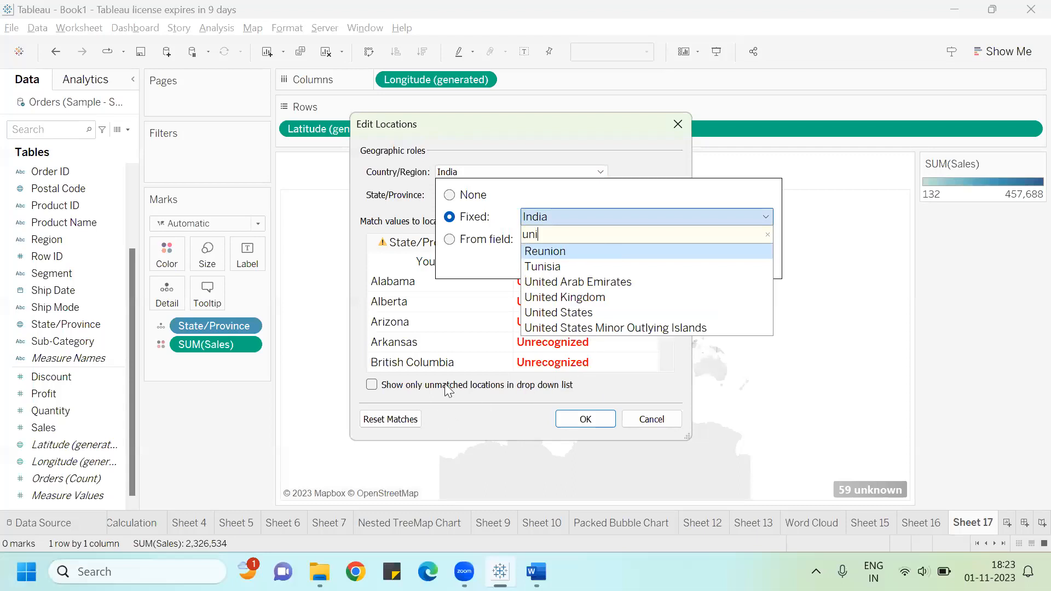
left_click(577, 314)
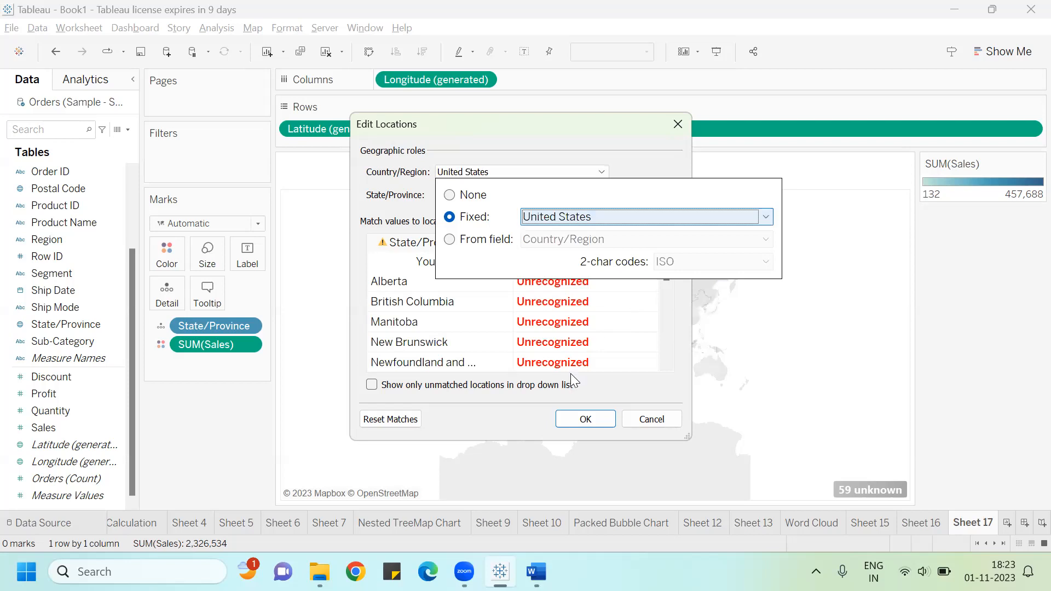
left_click(587, 419)
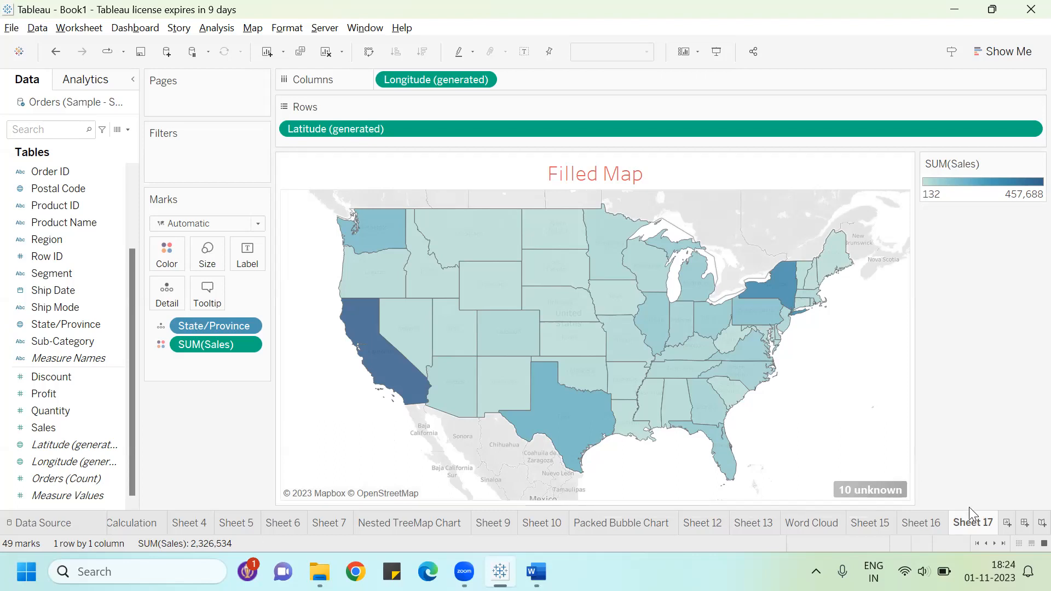
Step: On a new worksheet, select State/Province and Sales and build a filled map with Show Me
left_click(1008, 523)
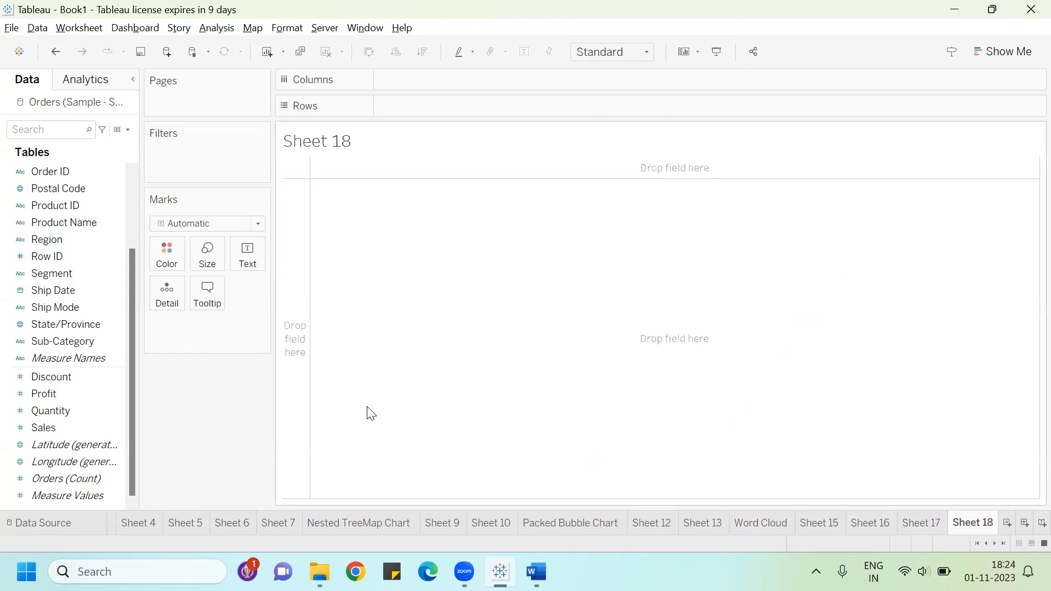
left_click(86, 325)
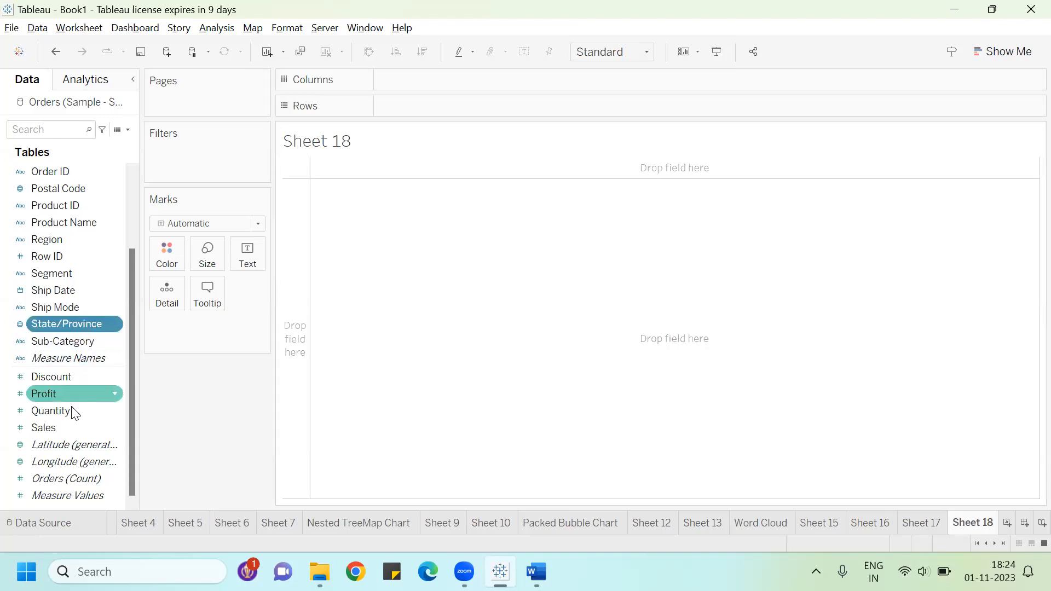
left_click(61, 424, "ctrl")
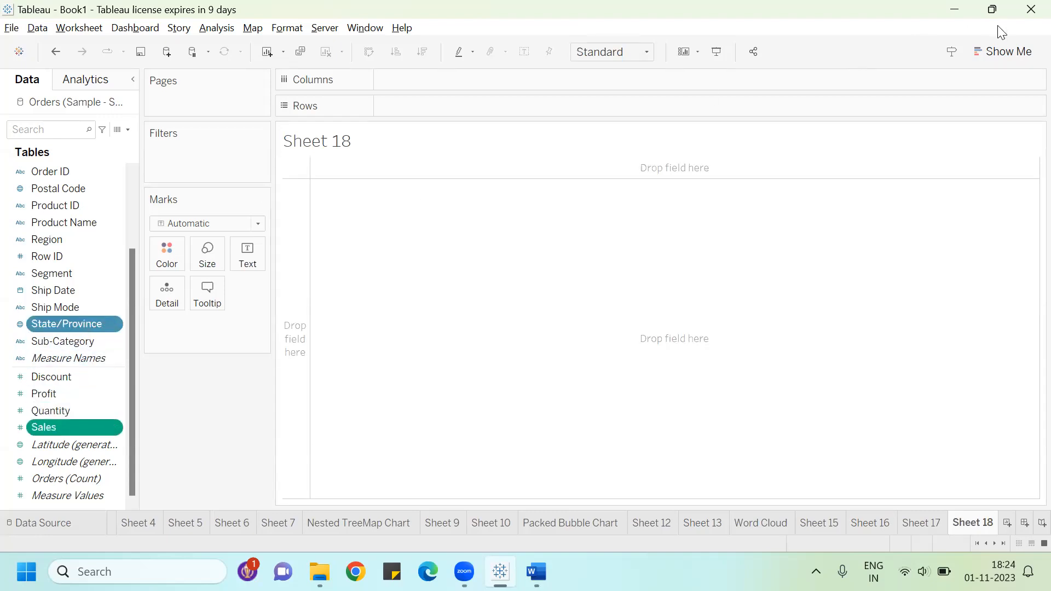
left_click(1006, 51)
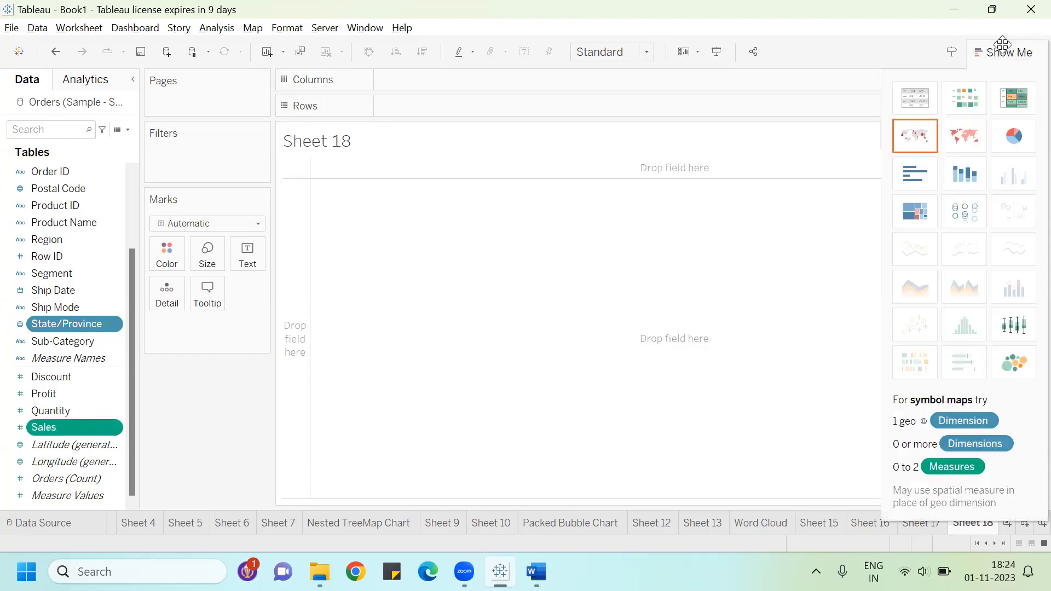
left_click(963, 144)
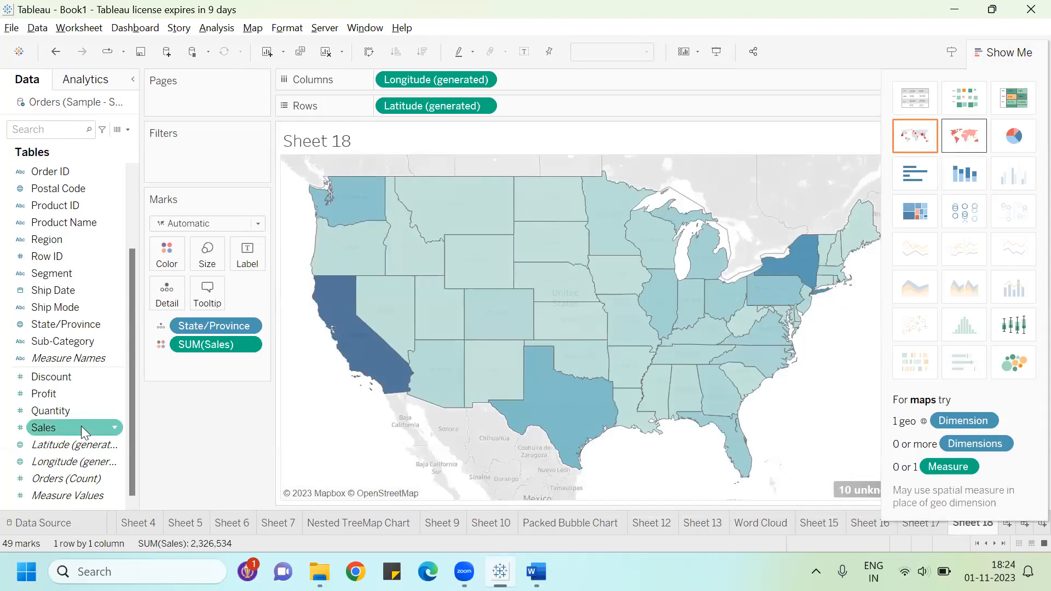
Step: Add Sales and State/Province as labels on the filled map
left_click_drag(70, 428, 247, 261)
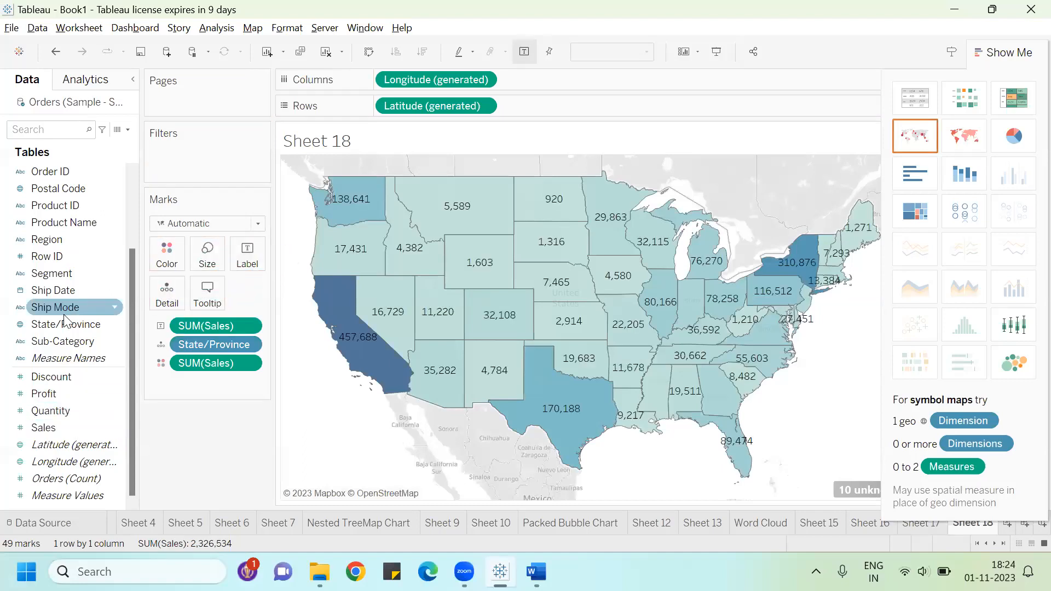
left_click_drag(66, 324, 257, 257)
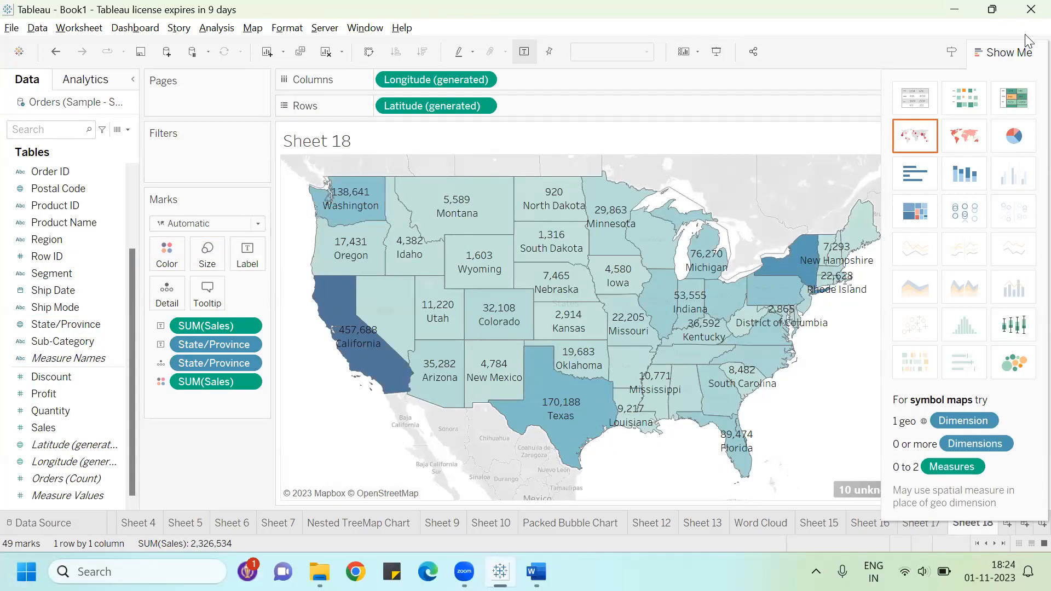
left_click(999, 52)
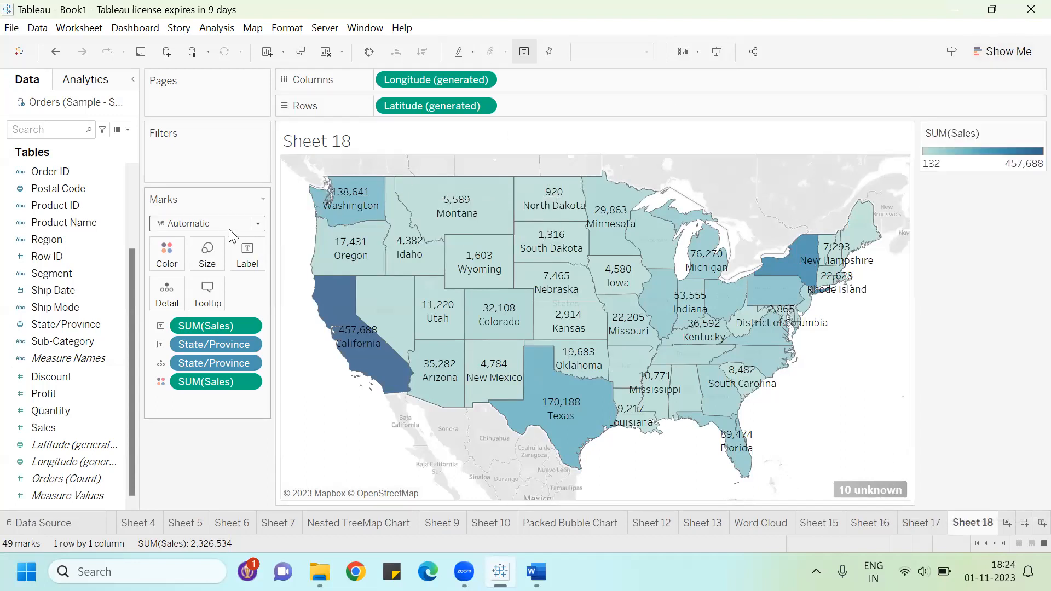
Step: Change the map's colour palette to Orange-Blue Diverging and apply it
left_click(163, 257)
left_click(188, 300)
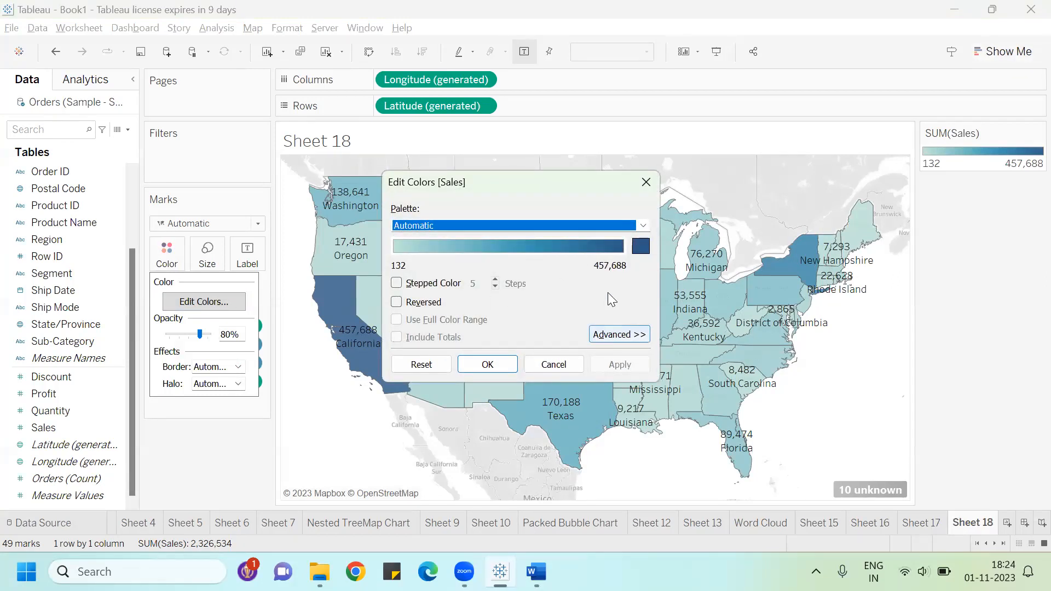
left_click(642, 226)
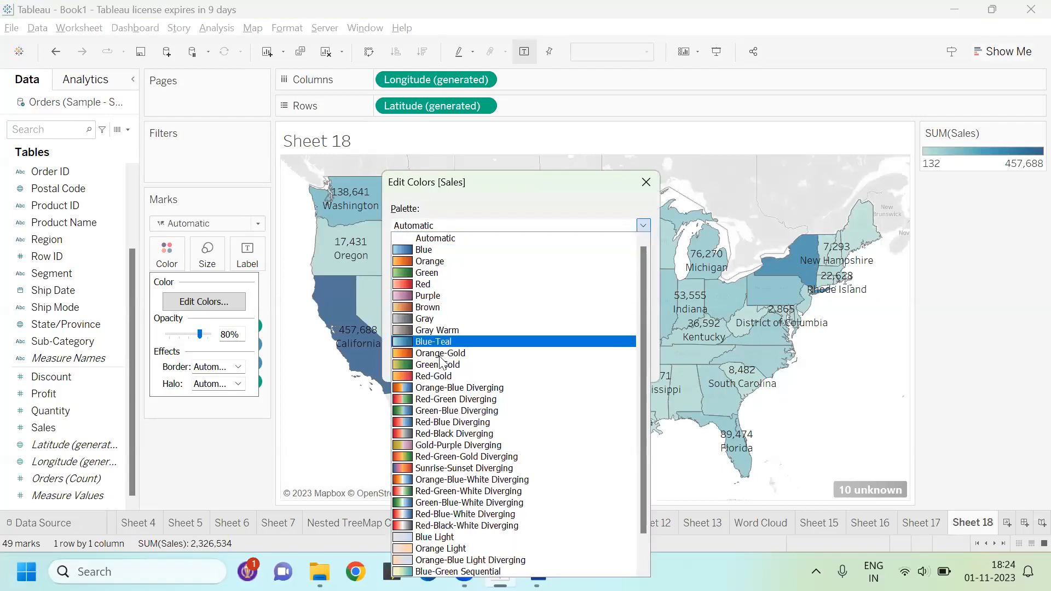
left_click(450, 385)
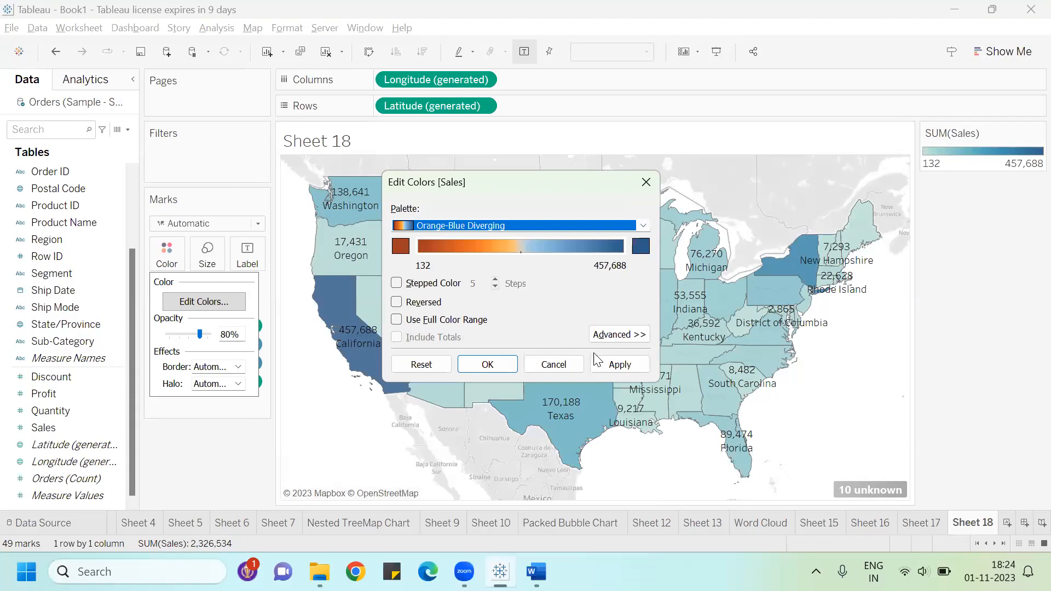
left_click(616, 362)
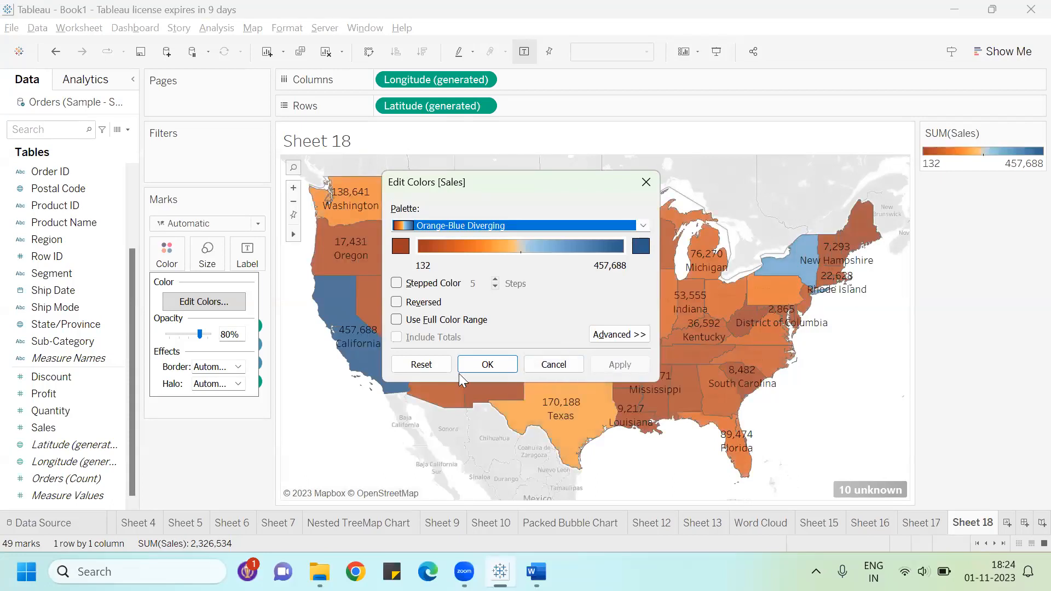
left_click(489, 366)
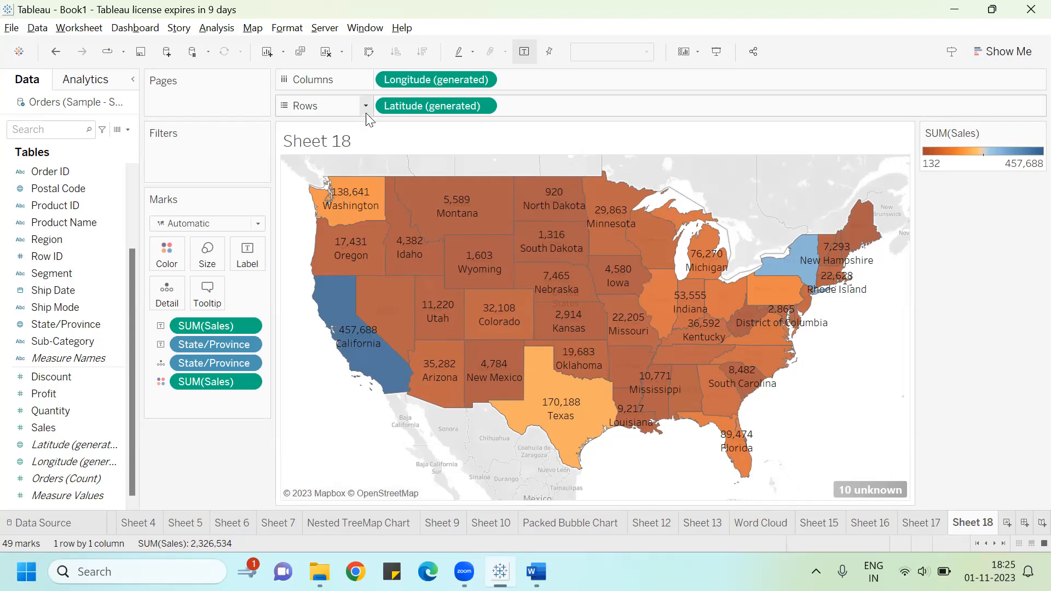
Step: In the Word guide, review the Filled Map instructions and the Edit Locations screenshots
key("alt+Tab")
key("alt+Tab")
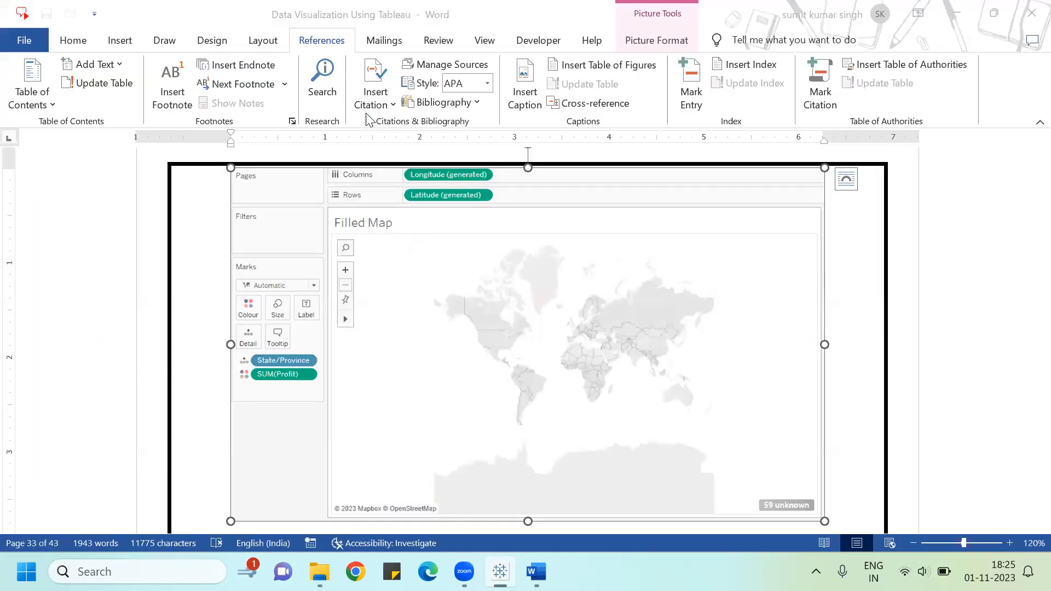
scroll(476, 202, "down", 4)
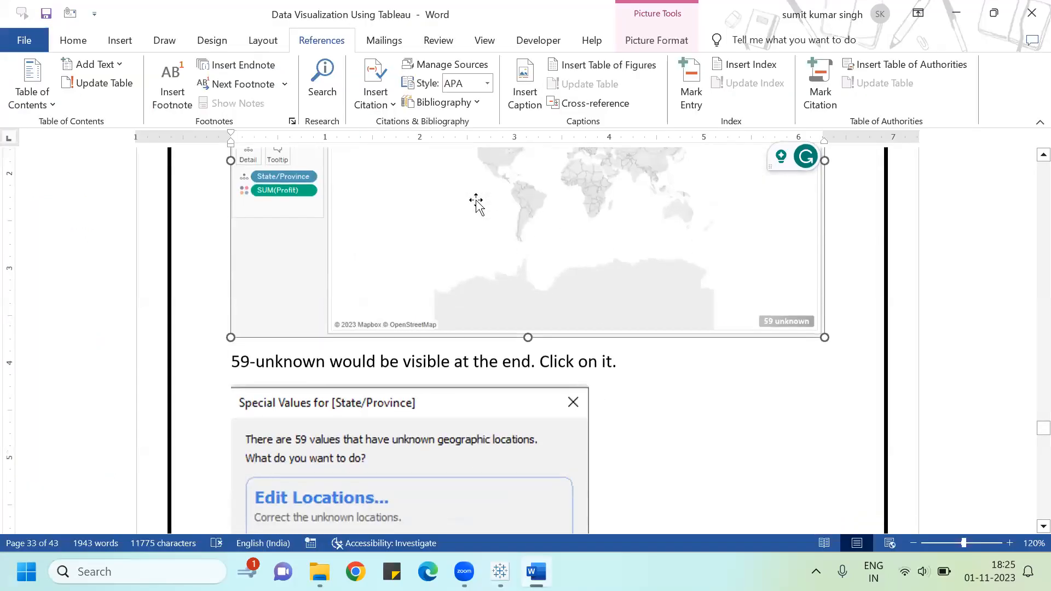
scroll(477, 203, "down", 2)
scroll(414, 422, "down", 3)
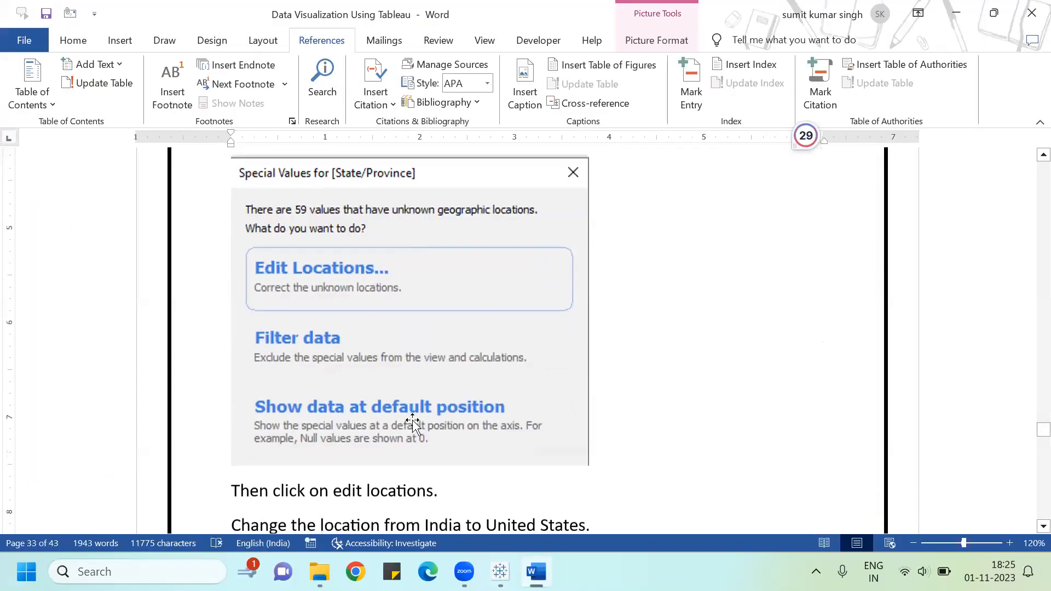
scroll(413, 422, "up", 2)
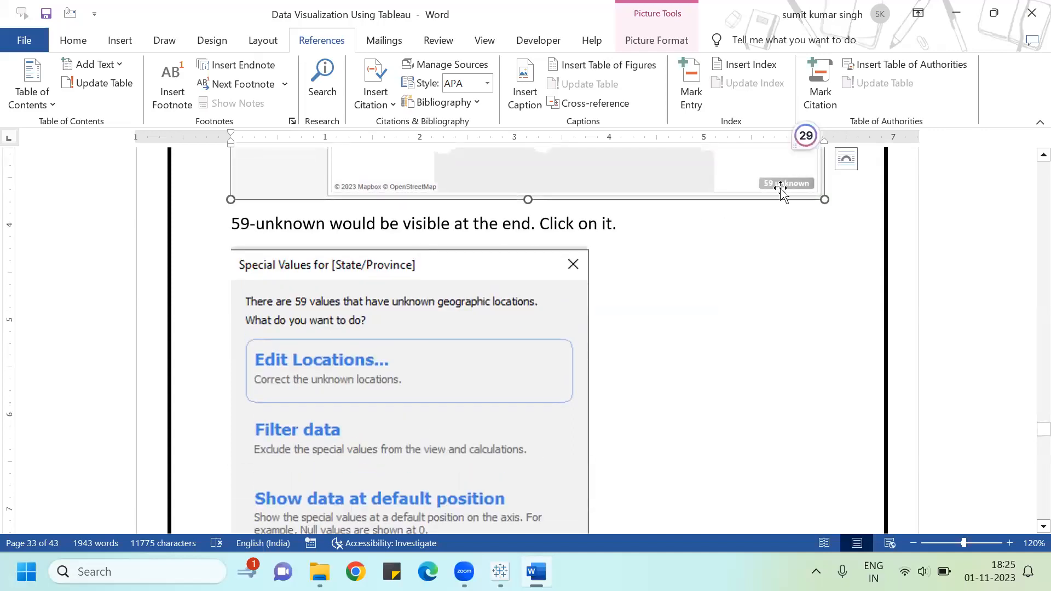
scroll(756, 268, "up", 12)
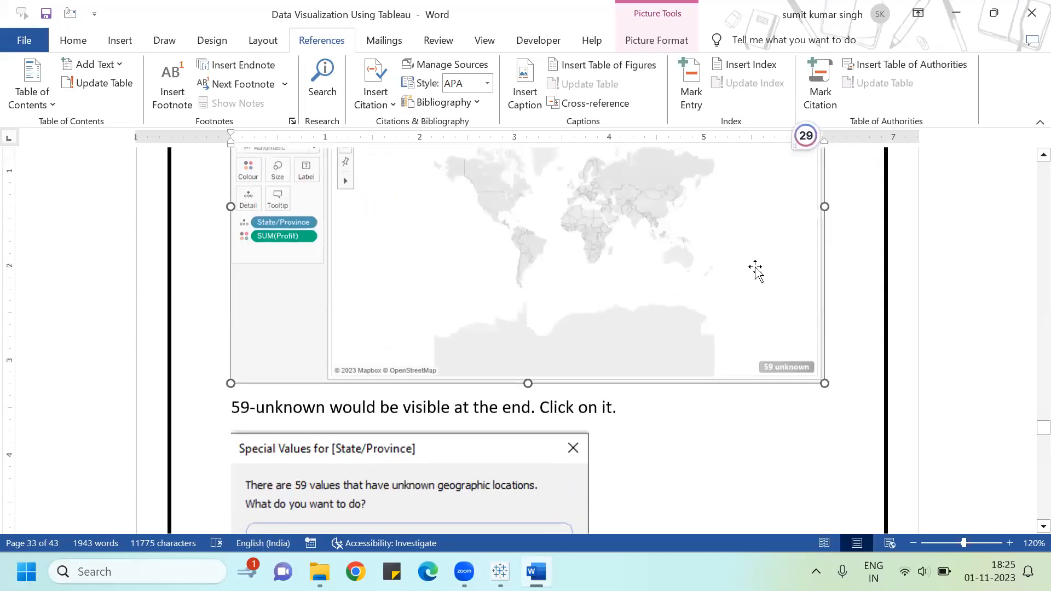
scroll(742, 267, "up", 10)
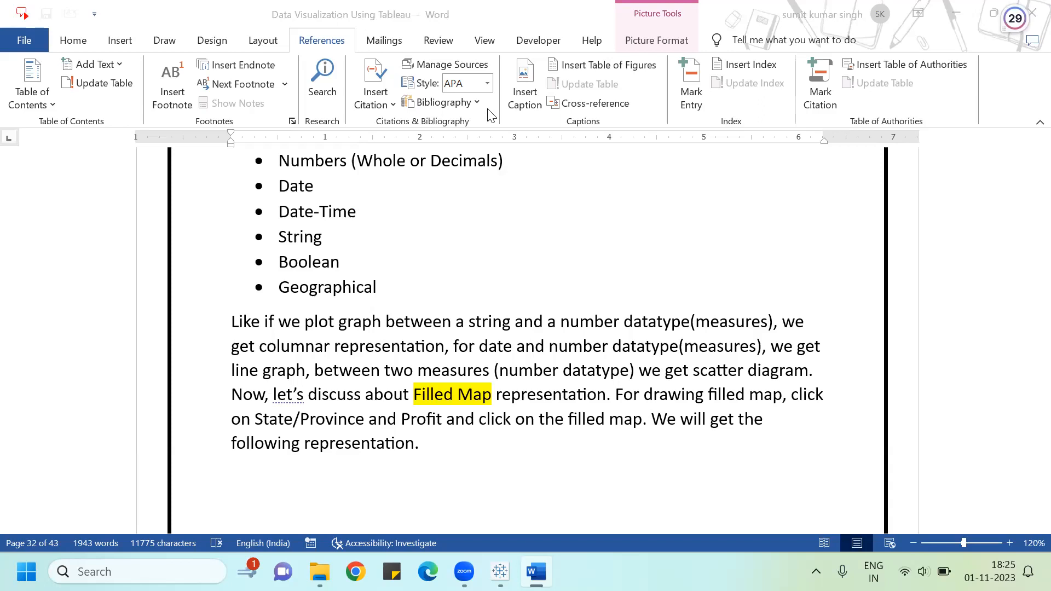
Step: Return to Tableau and, on a new worksheet, build a filled map of Sales by State/Province with Show Me
left_click(500, 571)
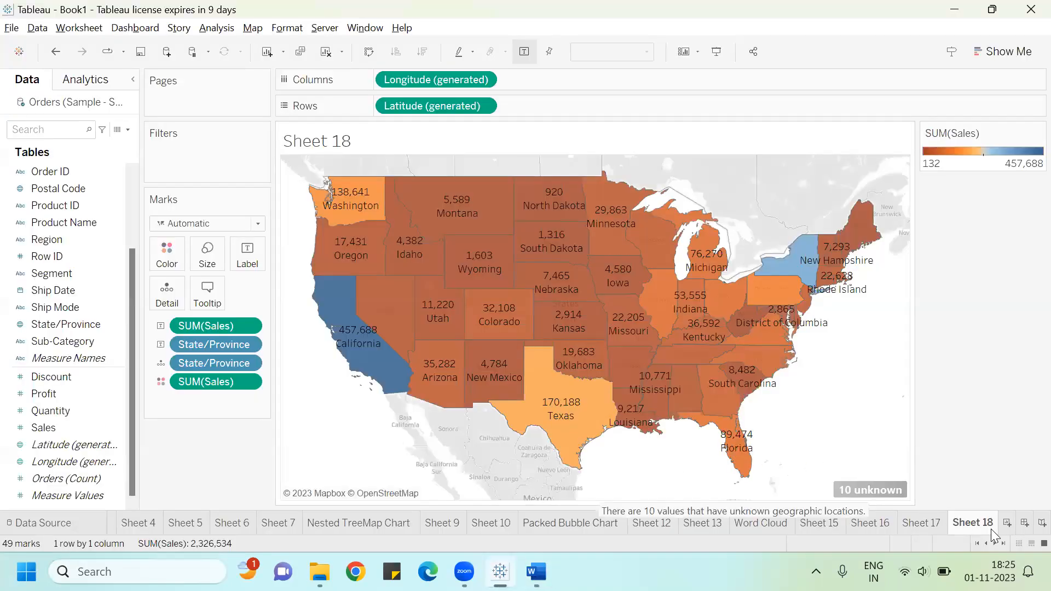
left_click(1006, 523)
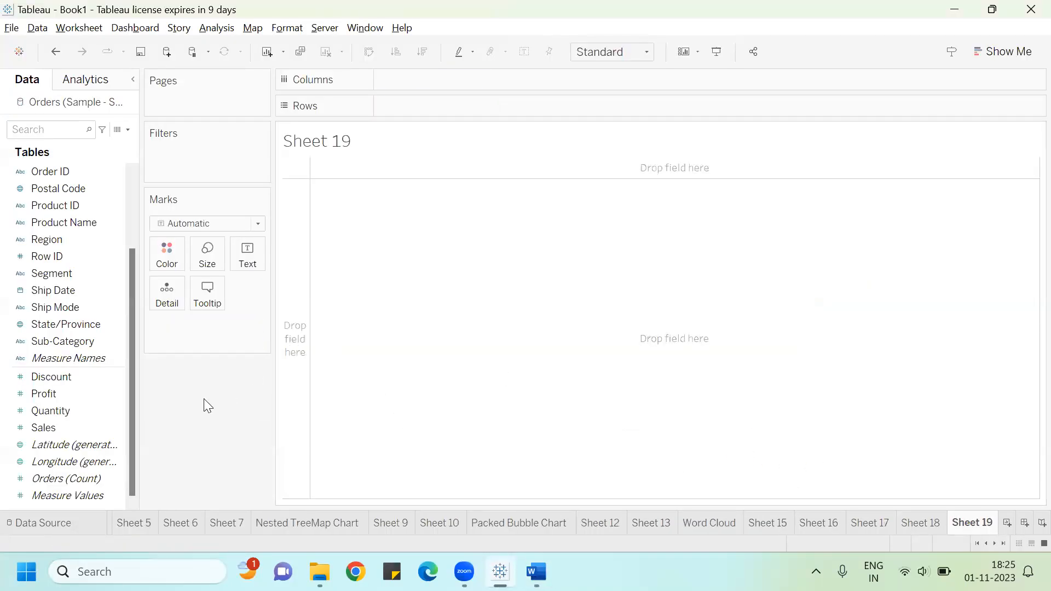
left_click(26, 324)
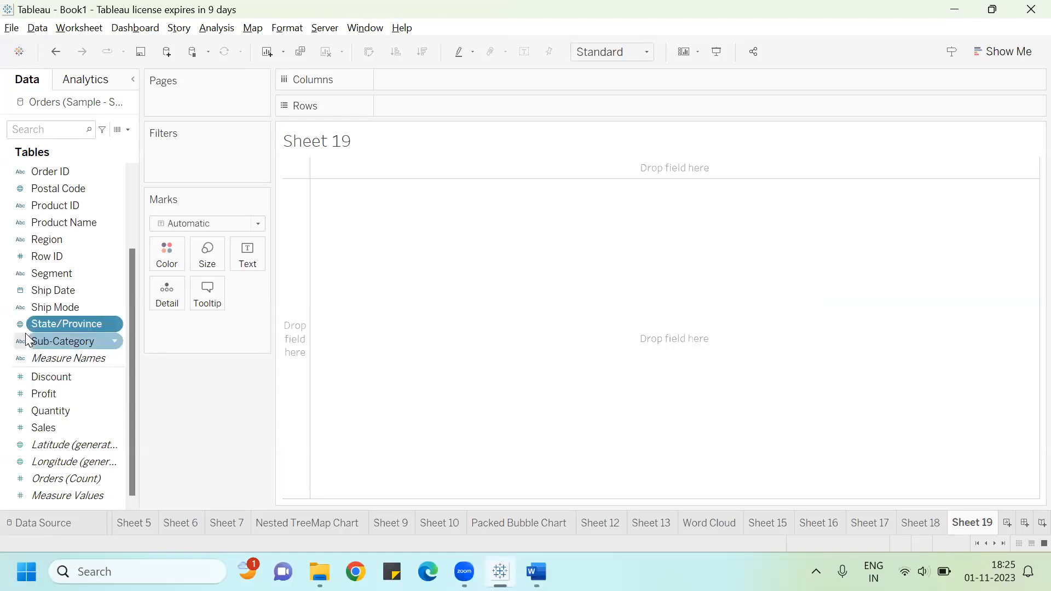
left_click(43, 432, "ctrl")
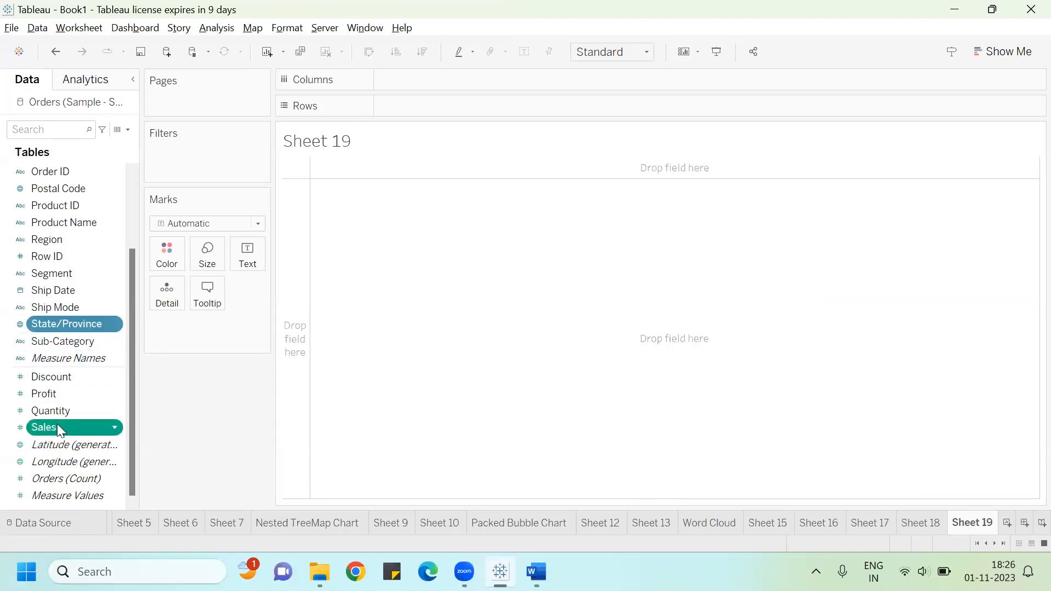
left_click(999, 55)
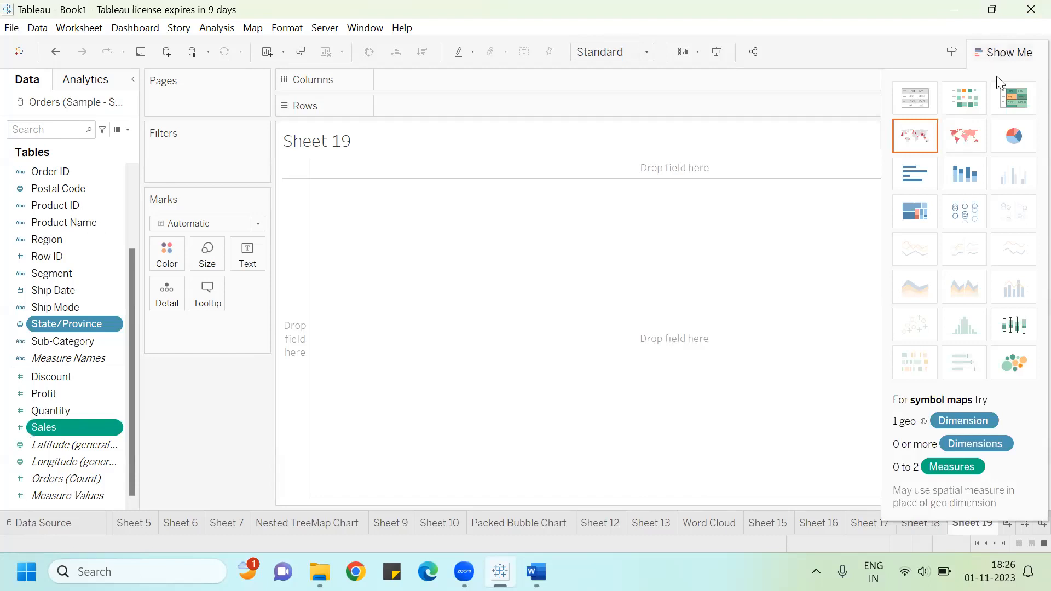
left_click(979, 141)
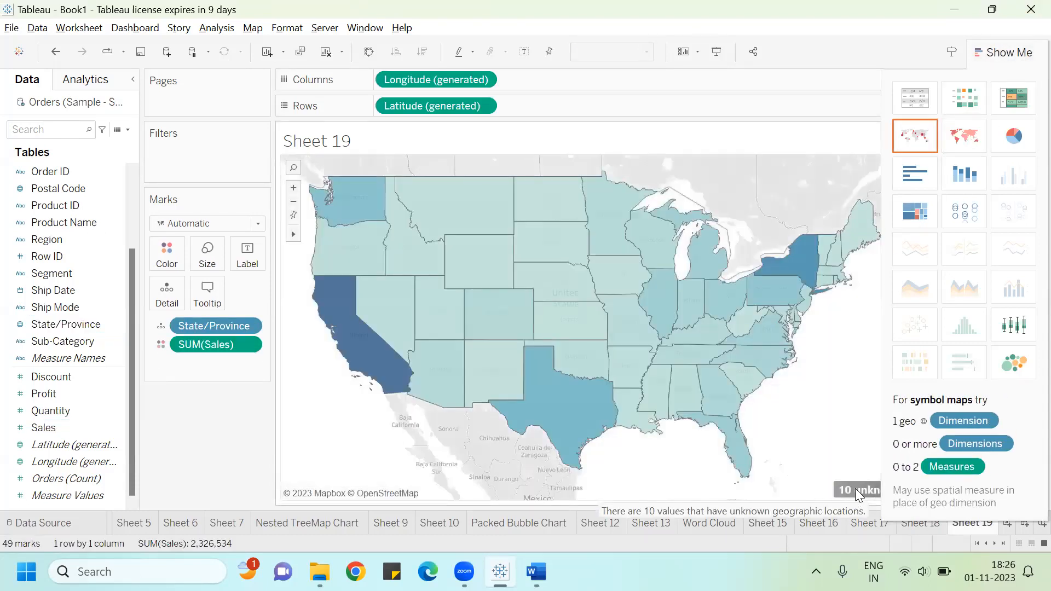
Step: Open Edit Locations for the unknown map locations and examine the Country/Region setting
left_click(857, 490)
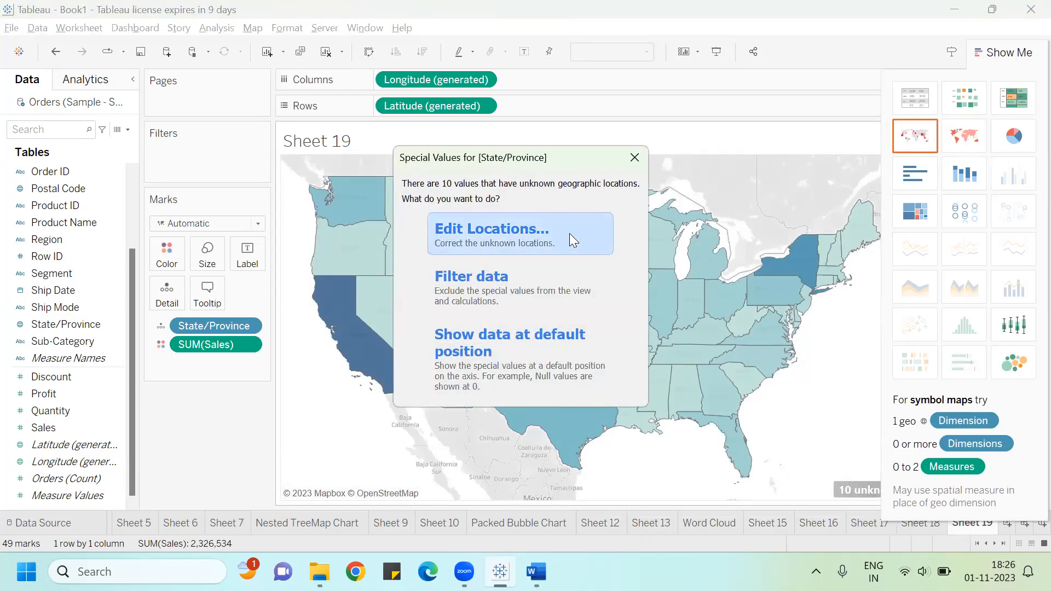
left_click(504, 228)
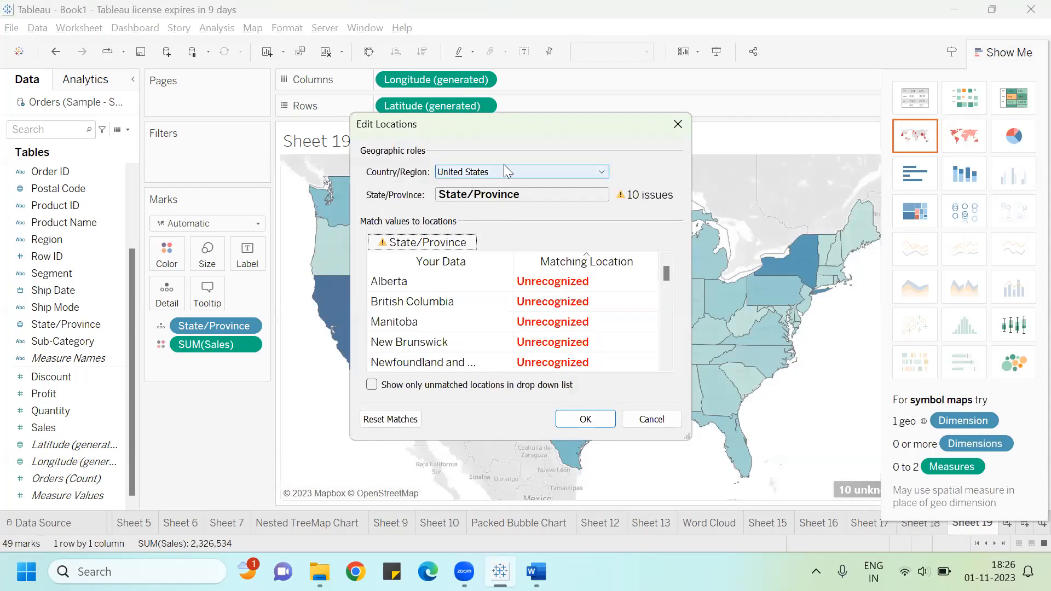
left_click(601, 171)
left_click(584, 217)
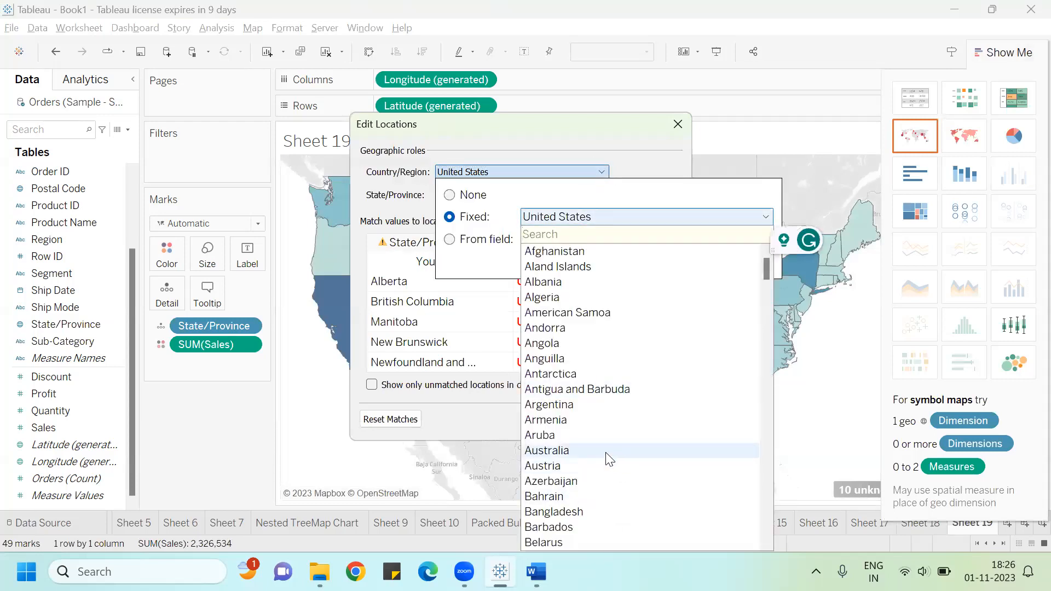
left_click(309, 465)
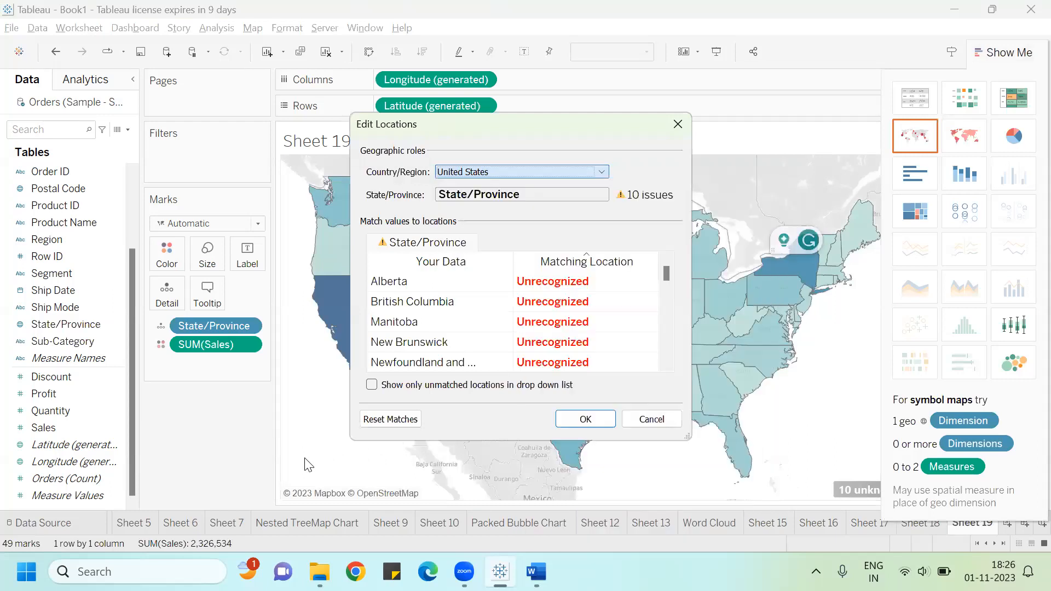
left_click(684, 124)
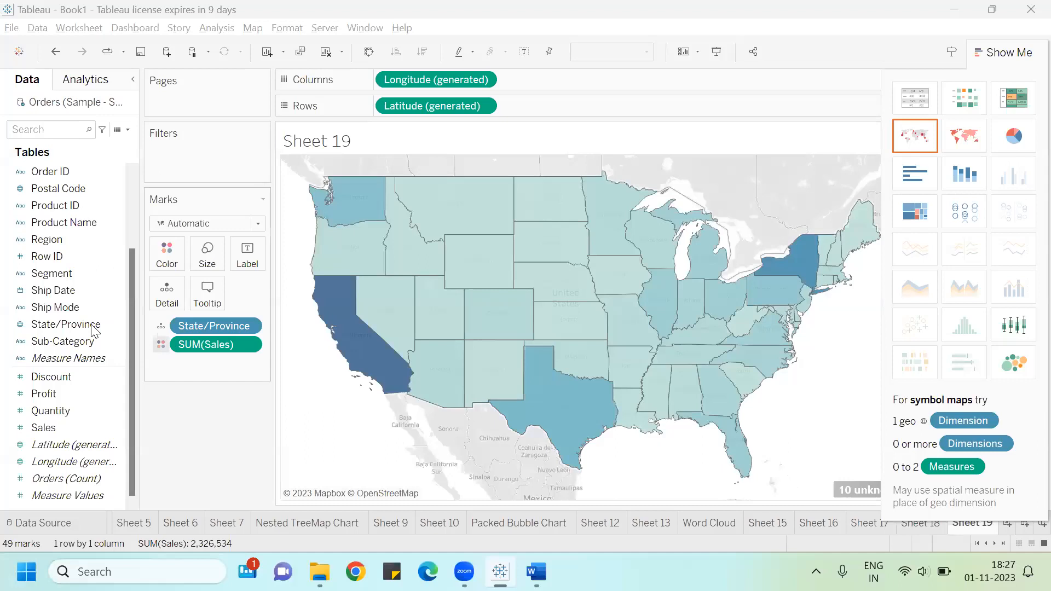
Step: Add State/Province and Sales as labels on the filled map
left_click_drag(94, 330, 260, 258)
left_click_drag(66, 324, 255, 253)
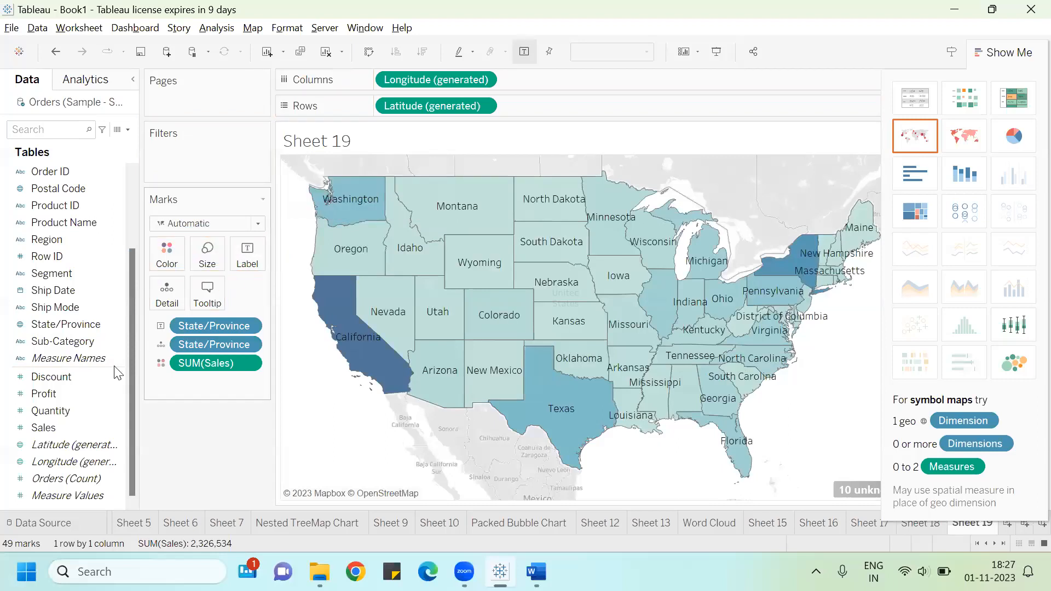
left_click_drag(37, 431, 225, 252)
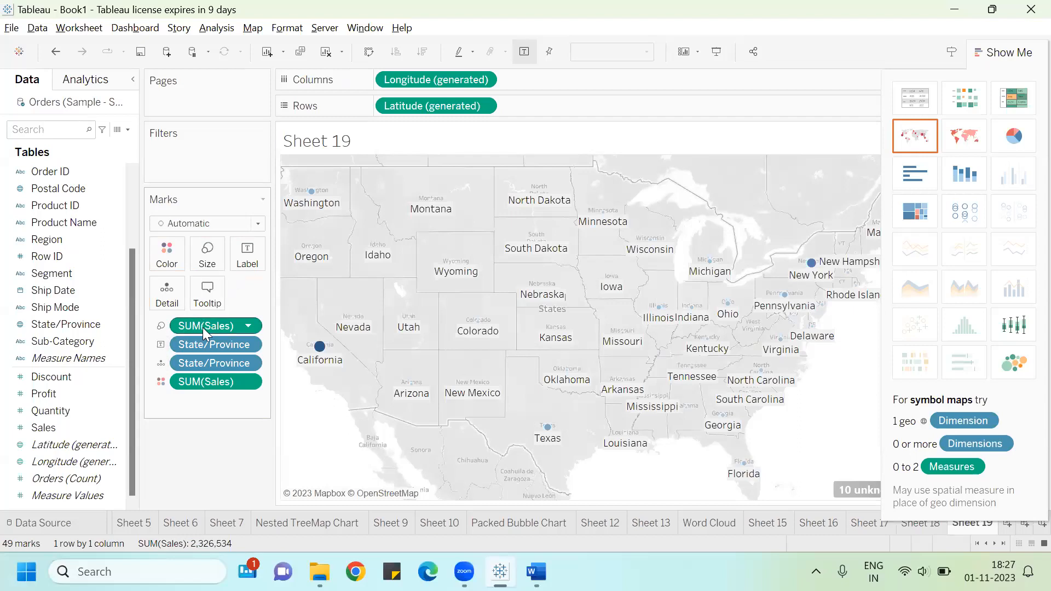
left_click(159, 328)
left_click(172, 366)
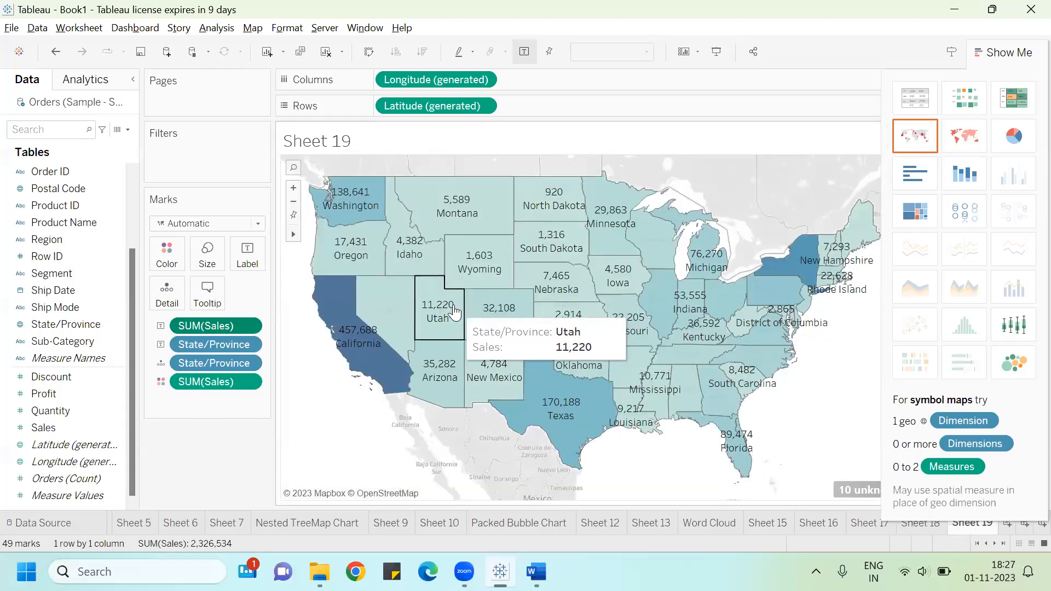
Step: Change the map's colour palette to Sunrise-Sunset Diverging and hide the Show Me panel
left_click(168, 257)
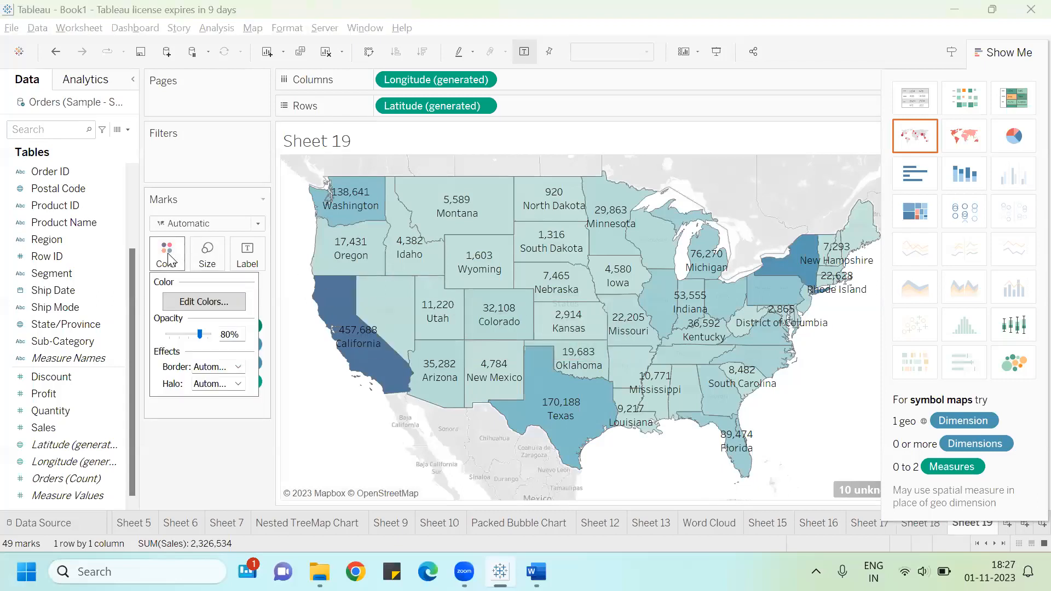
left_click(218, 302)
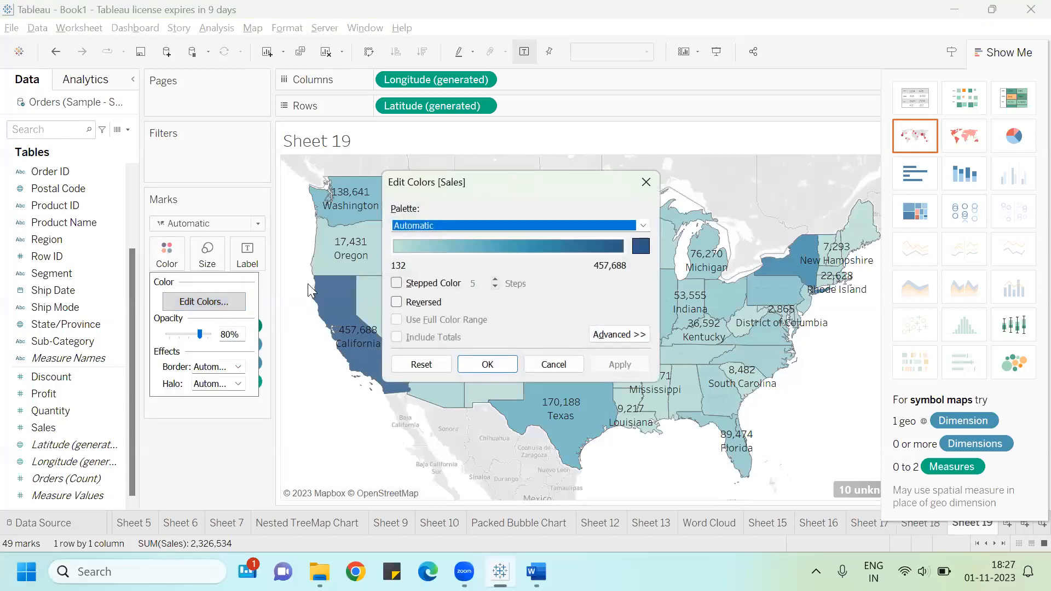
left_click(643, 226)
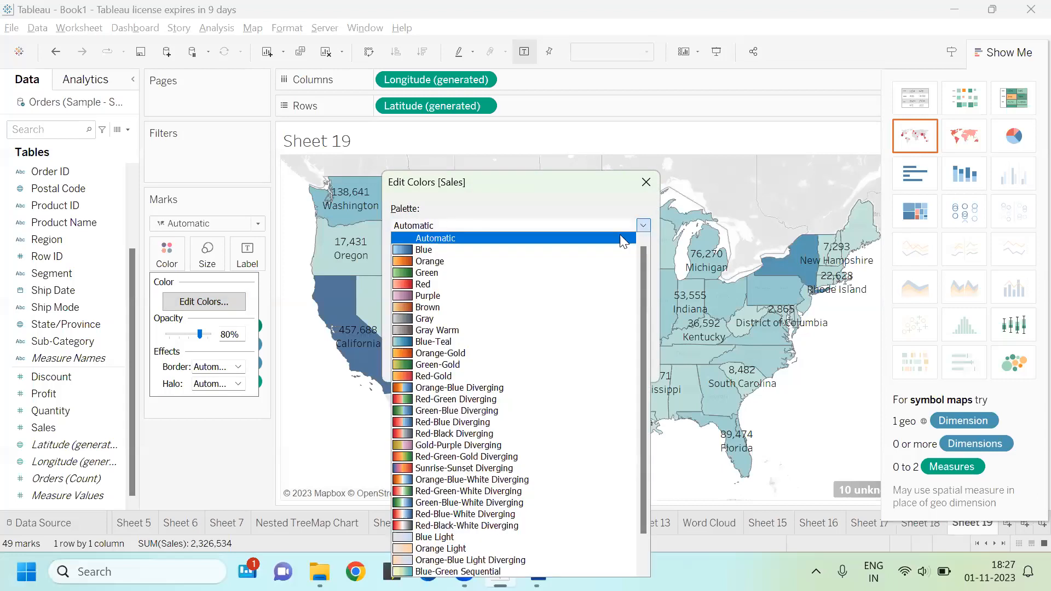
left_click(441, 469)
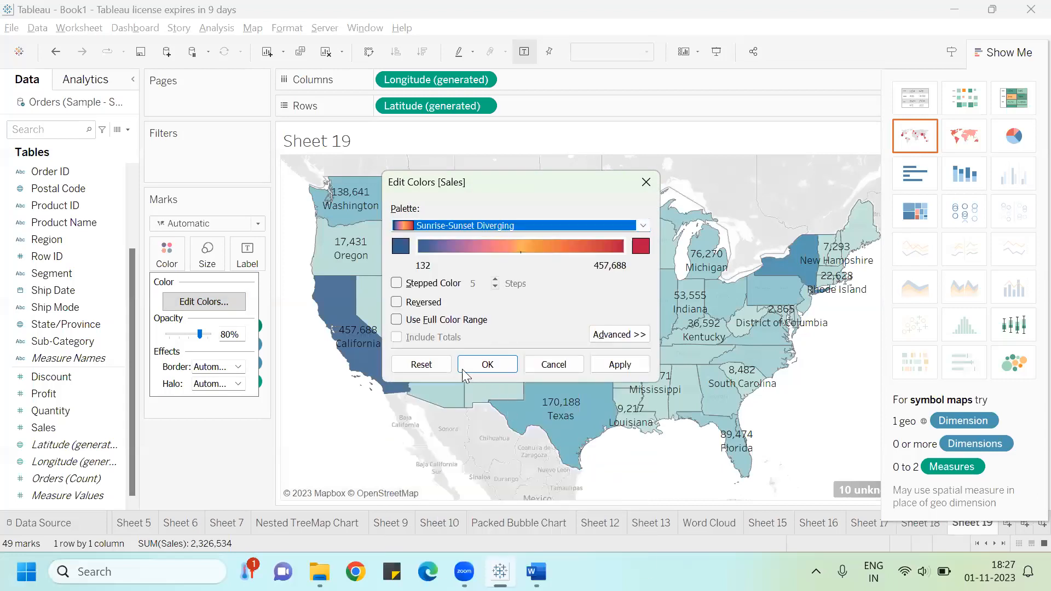
left_click(487, 364)
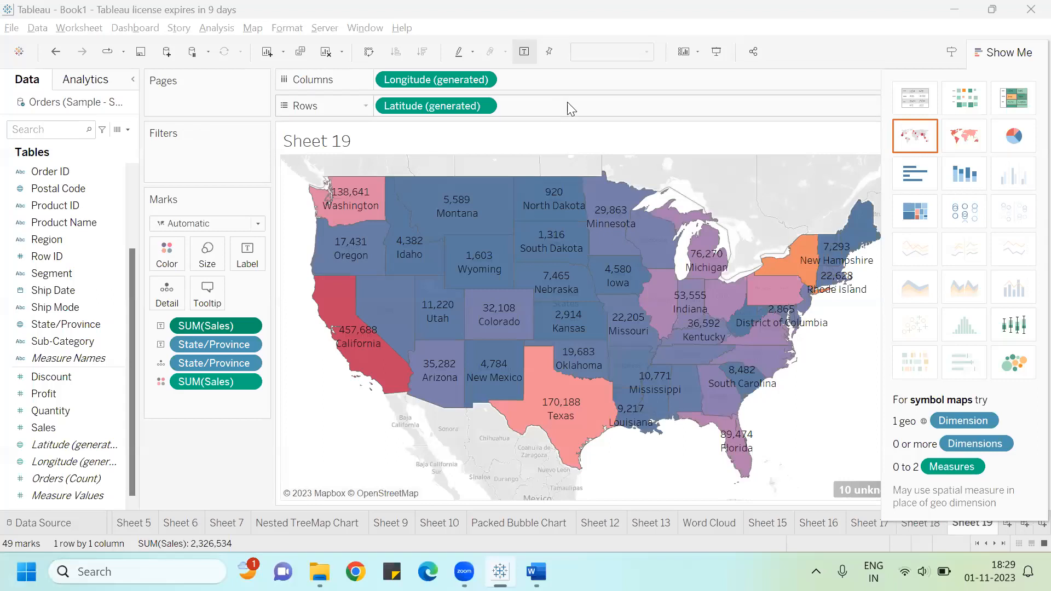
left_click(998, 52)
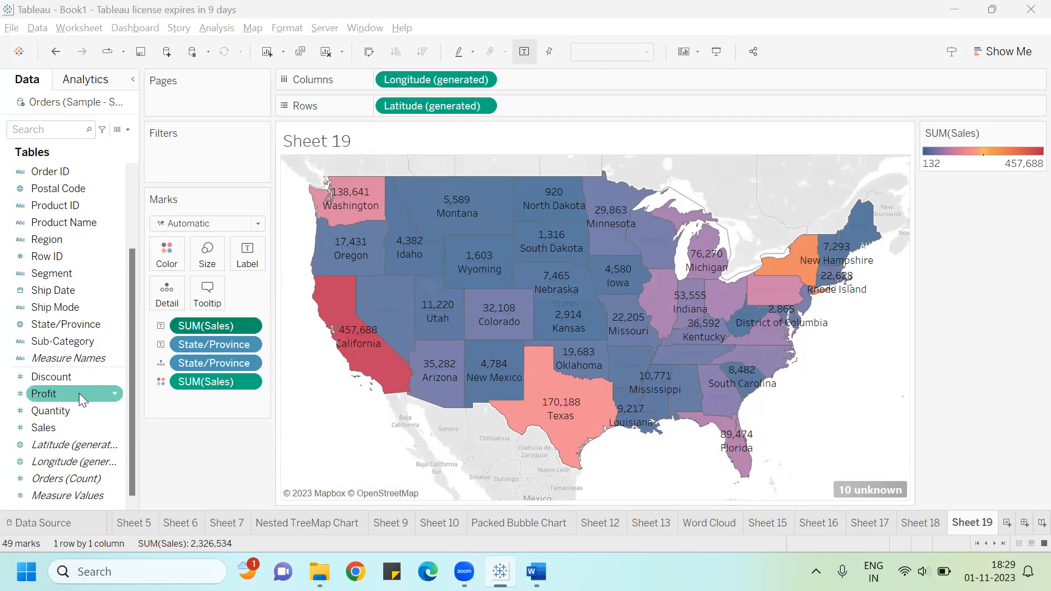
Step: Try colouring the map by Profit, then undo the change
left_click_drag(74, 395, 176, 262)
left_click_drag(175, 266, 175, 265)
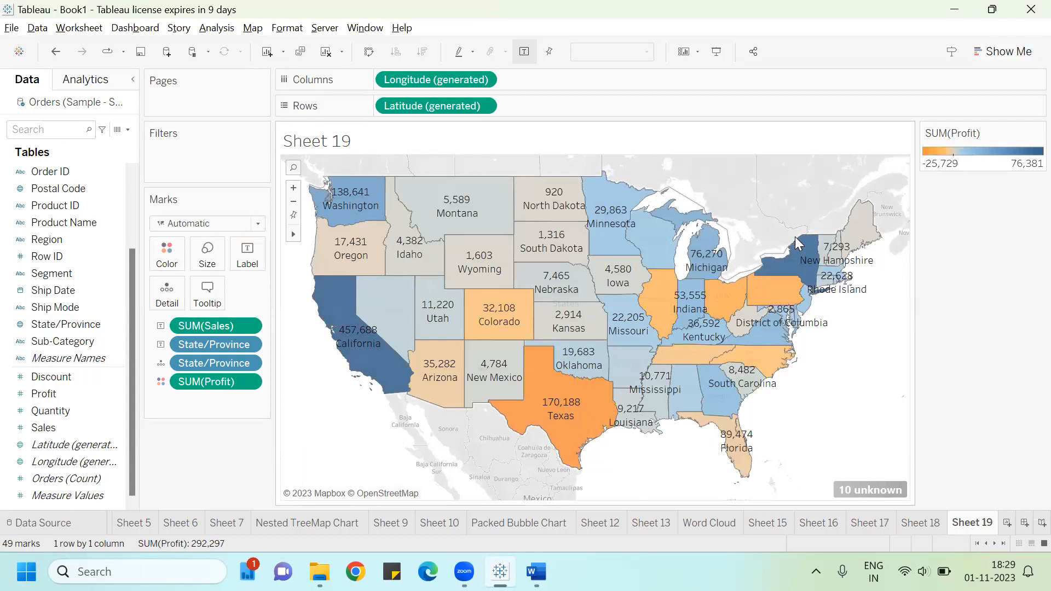
key("ctrl+z")
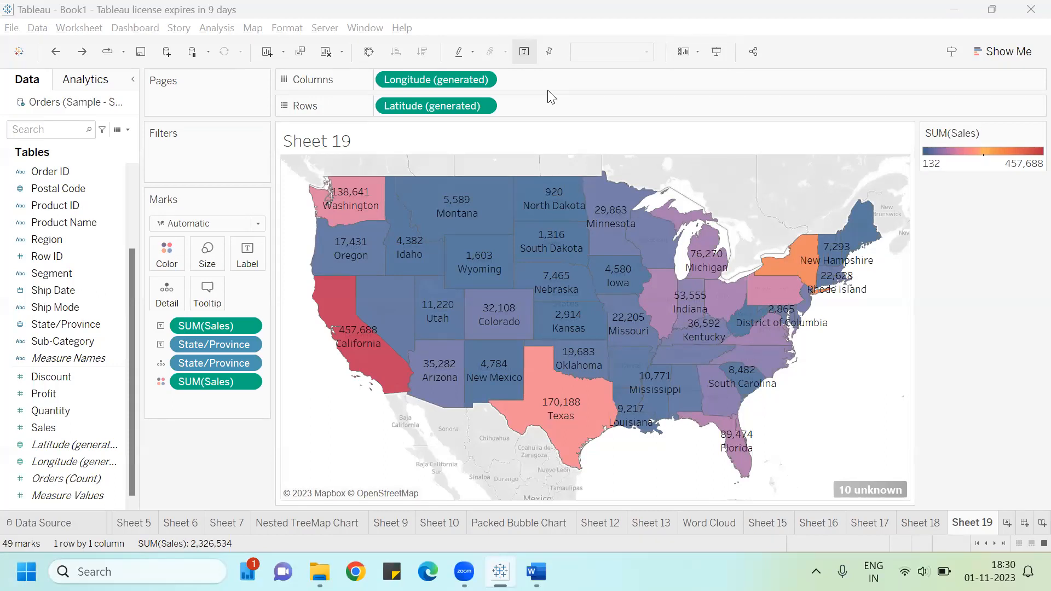
Step: In the Word guide, read the Filled Map instructions on Edit Locations and labelling with Profit and states
key("alt+Tab")
key("alt+Tab")
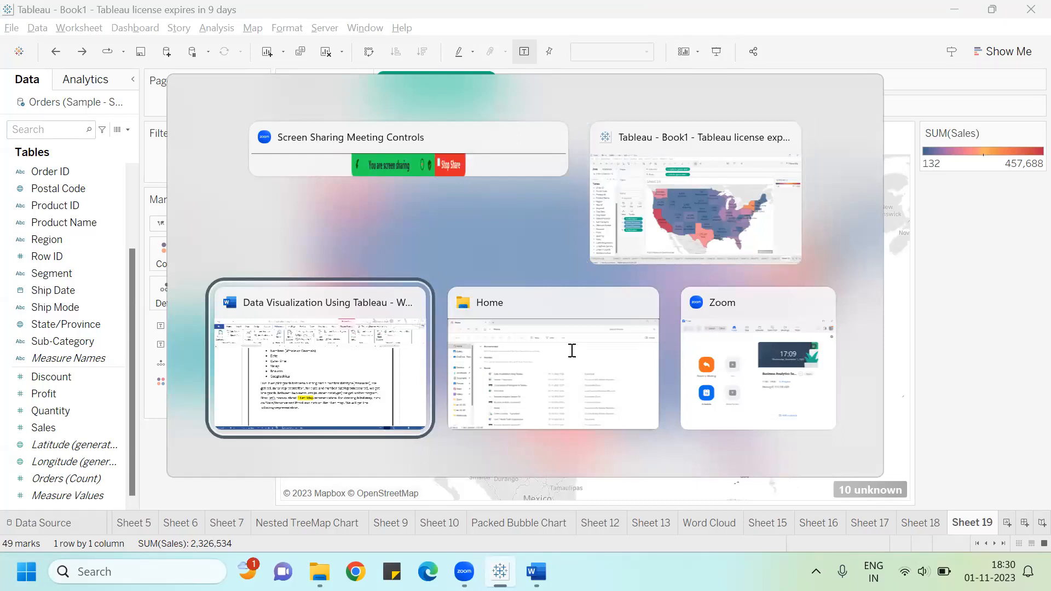
scroll(571, 349, "down", 10)
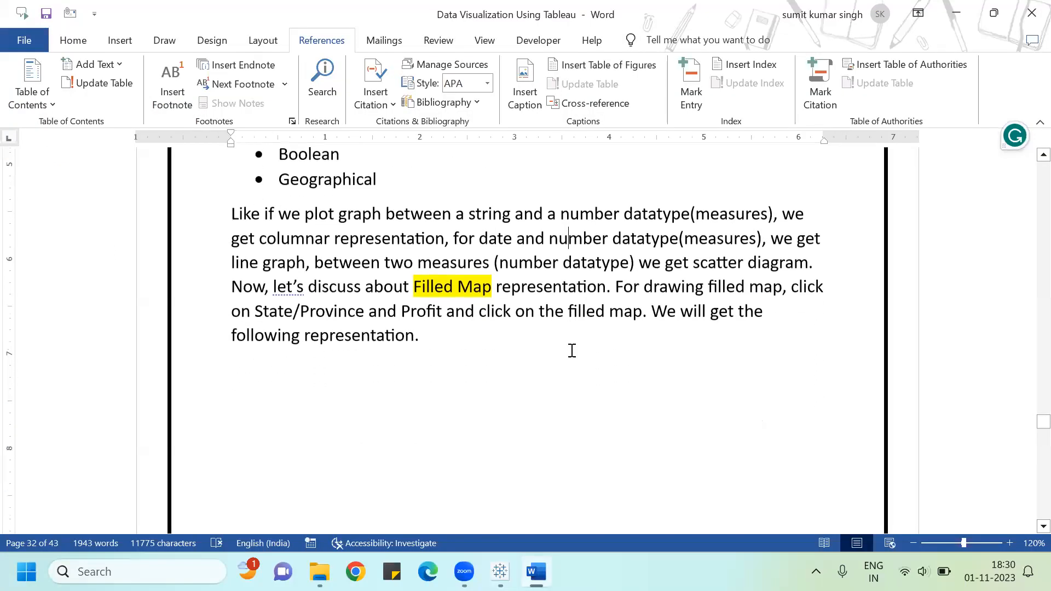
scroll(570, 350, "down", 10)
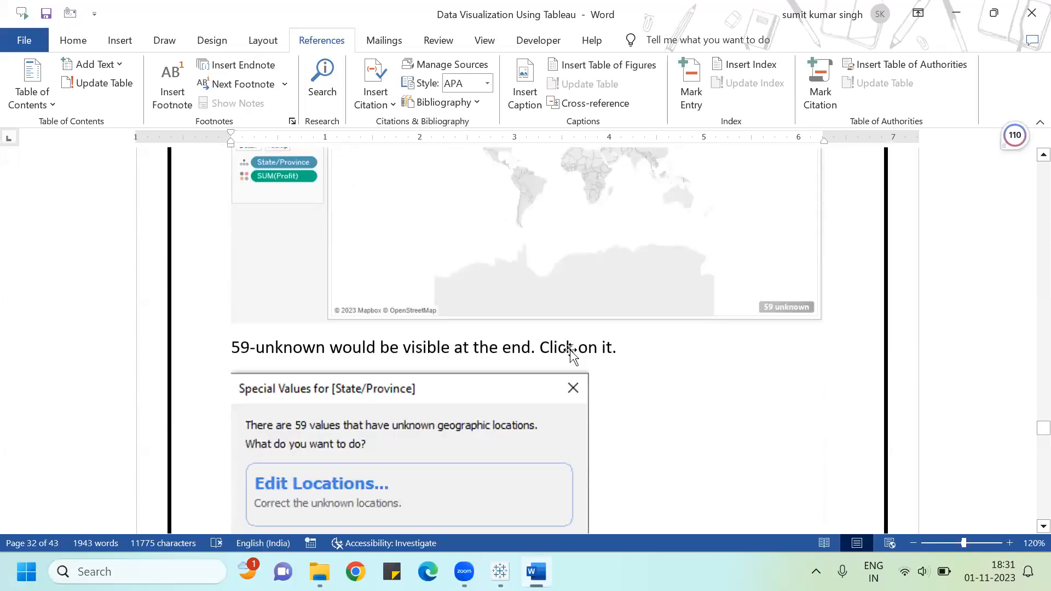
scroll(571, 353, "down", 10)
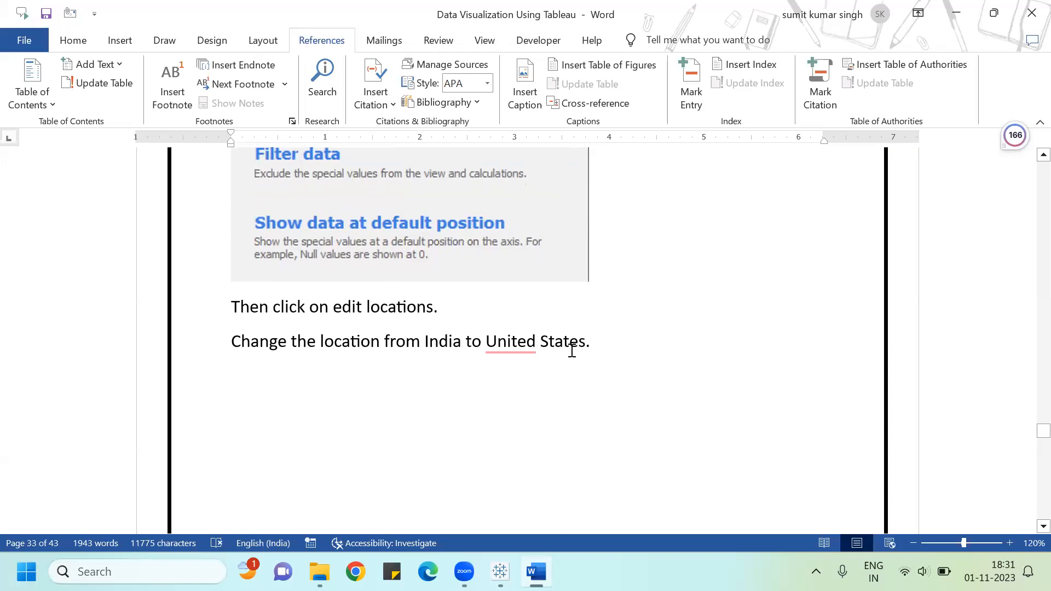
scroll(572, 350, "down", 3)
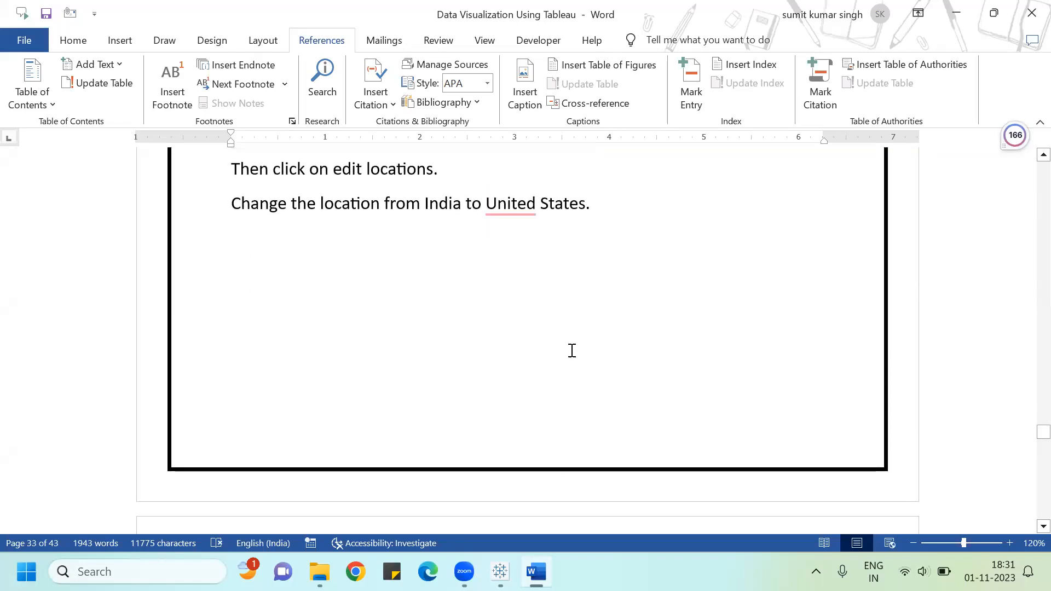
left_click(517, 219)
left_click(524, 256)
scroll(544, 253, "down", 8)
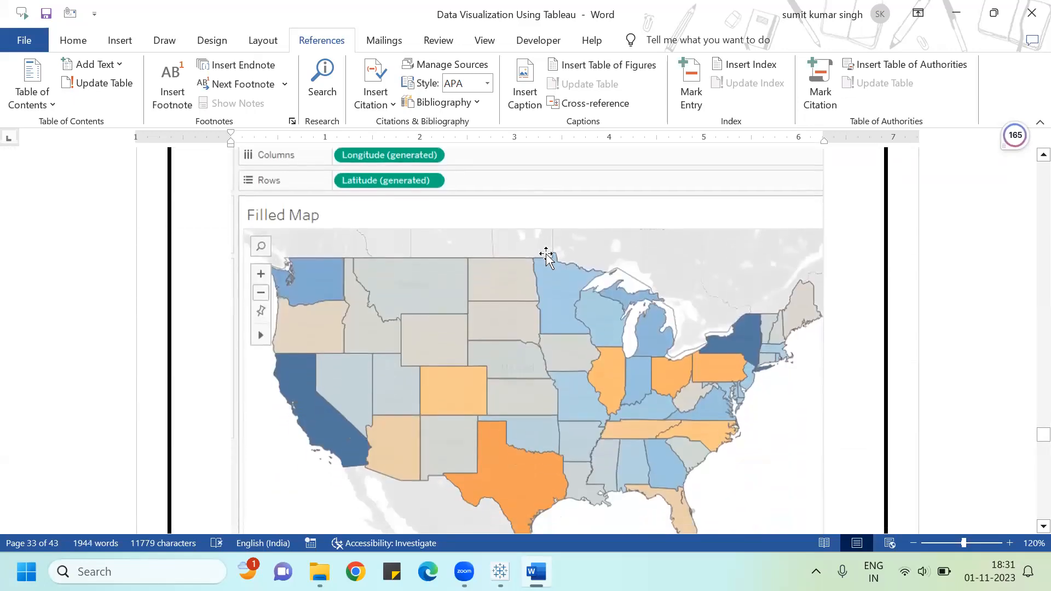
scroll(546, 255, "down", 4)
scroll(545, 255, "down", 3)
scroll(545, 254, "down", 4)
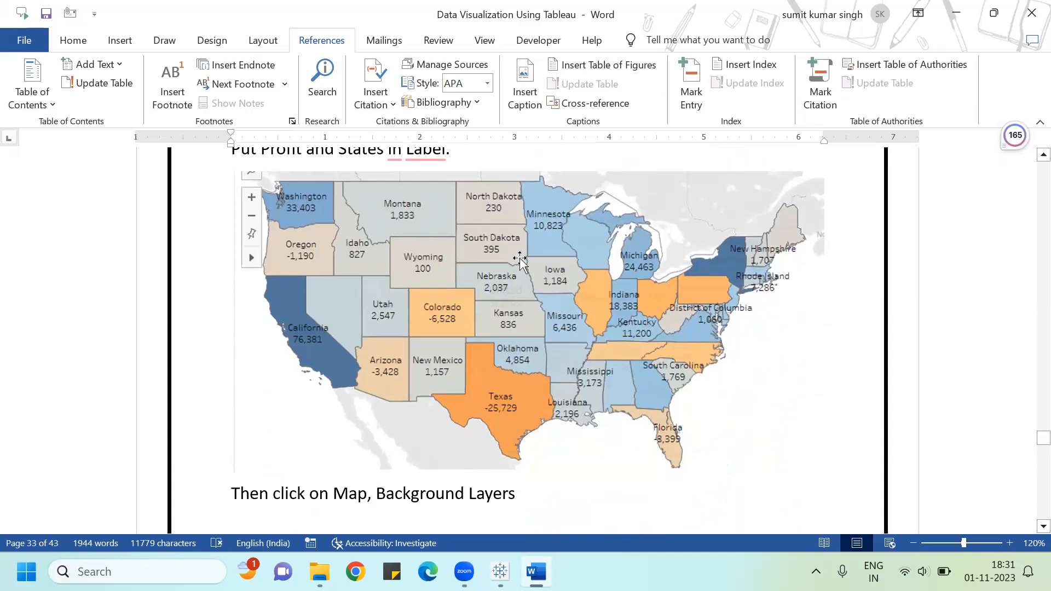
scroll(520, 262, "up", 1)
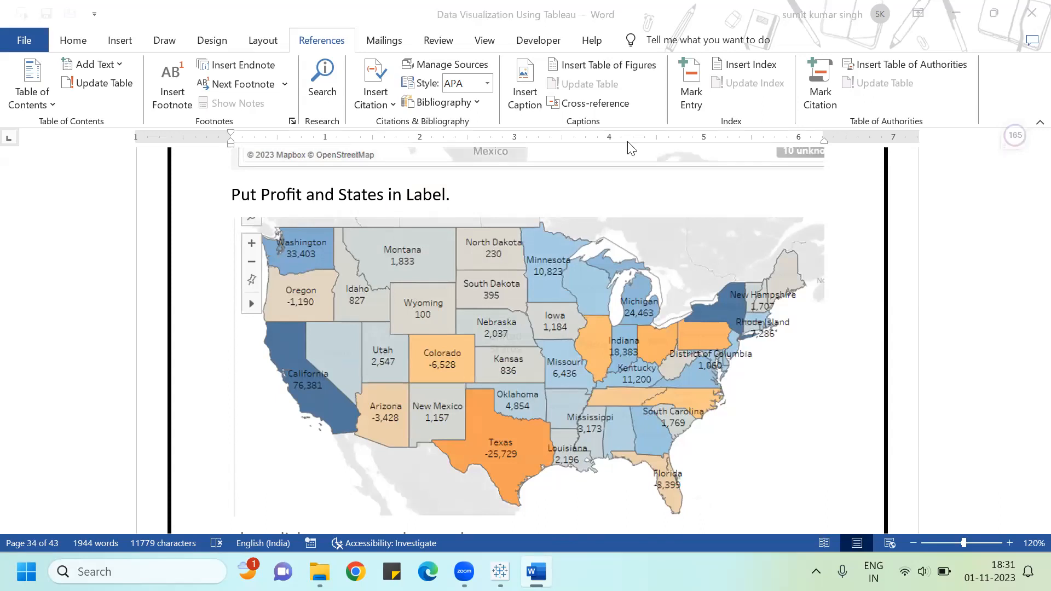
Step: Try to add State/Province to the map's marks again
key("alt+Tab")
left_click(306, 380)
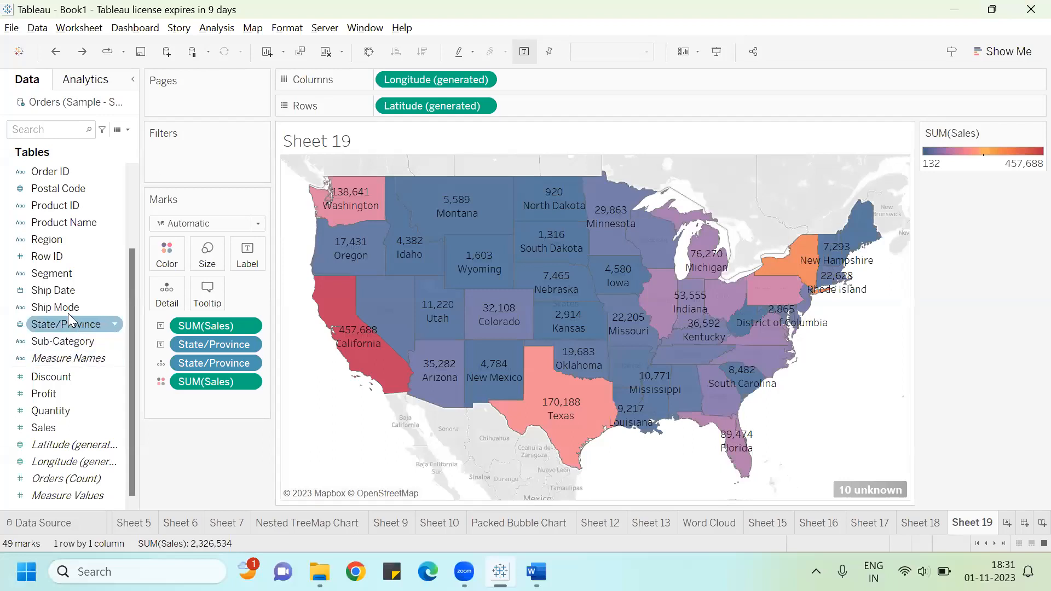
left_click_drag(73, 321, 241, 274)
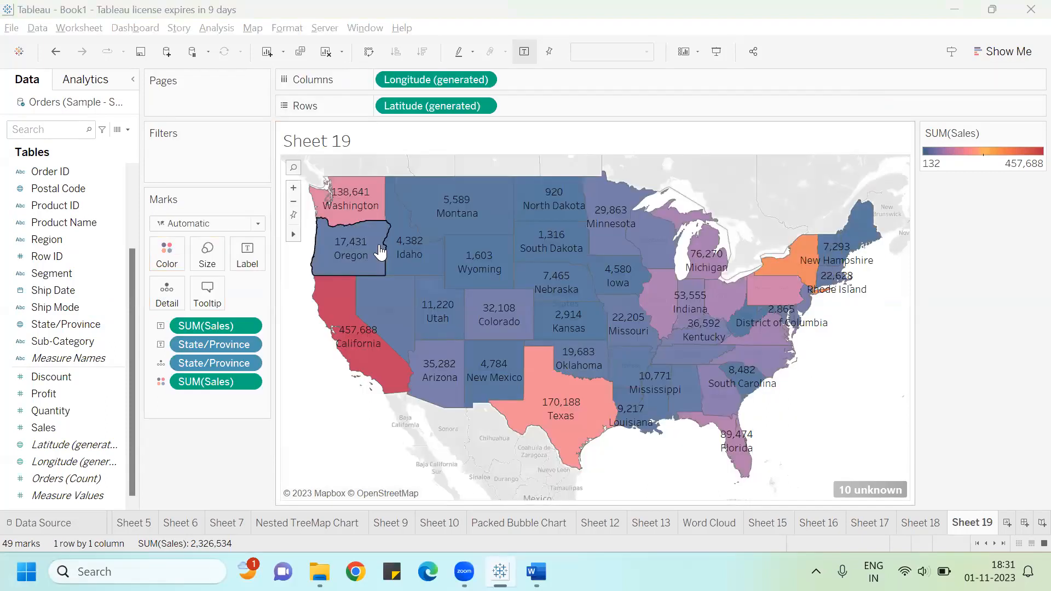
Step: In the Word guide, read the next instruction about map background layers
key("alt+Tab")
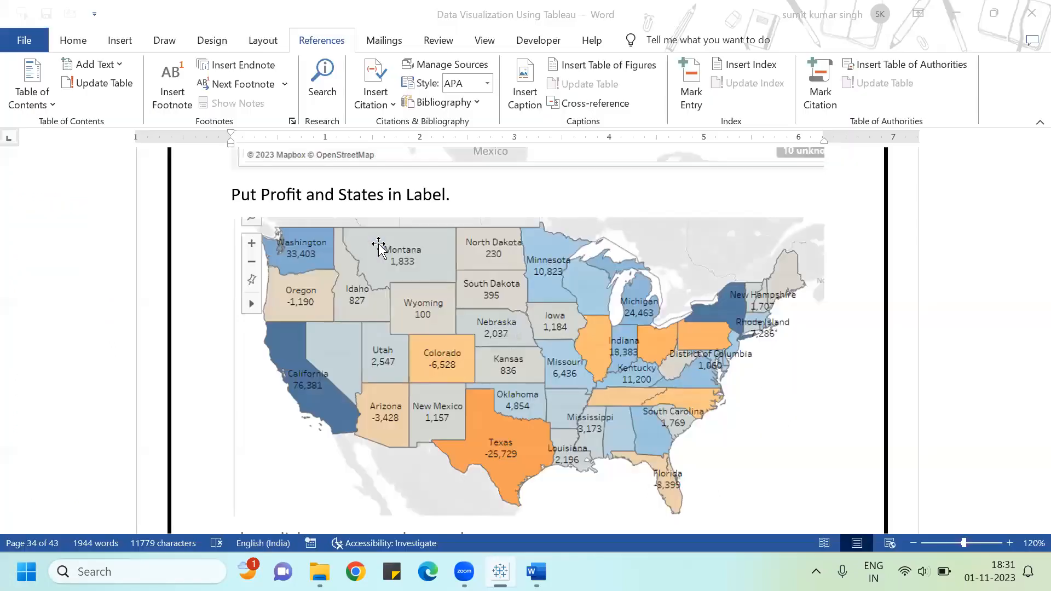
scroll(376, 252, "down", 5)
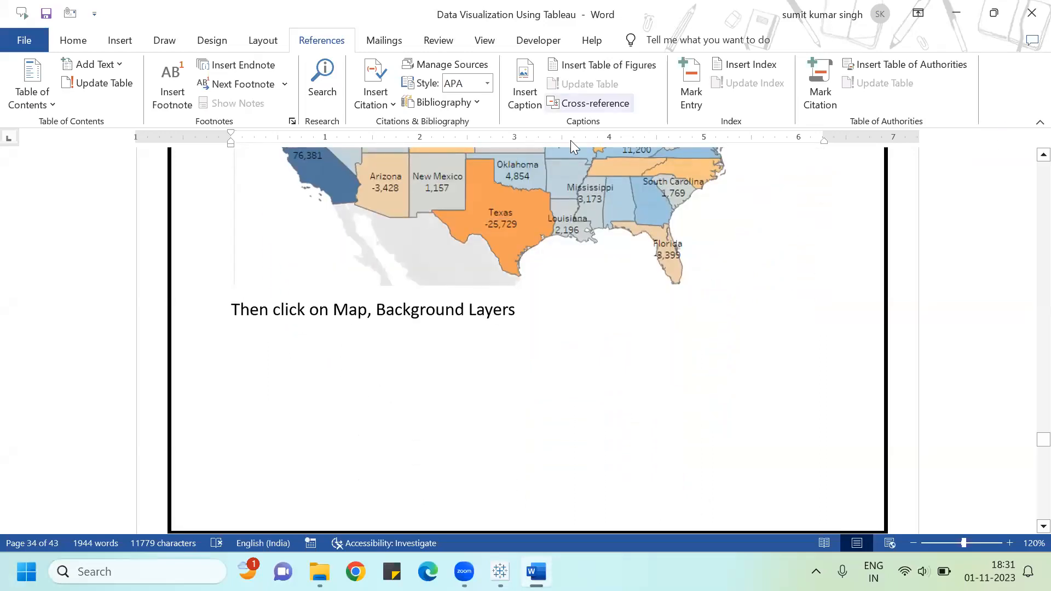
key("alt+Tab")
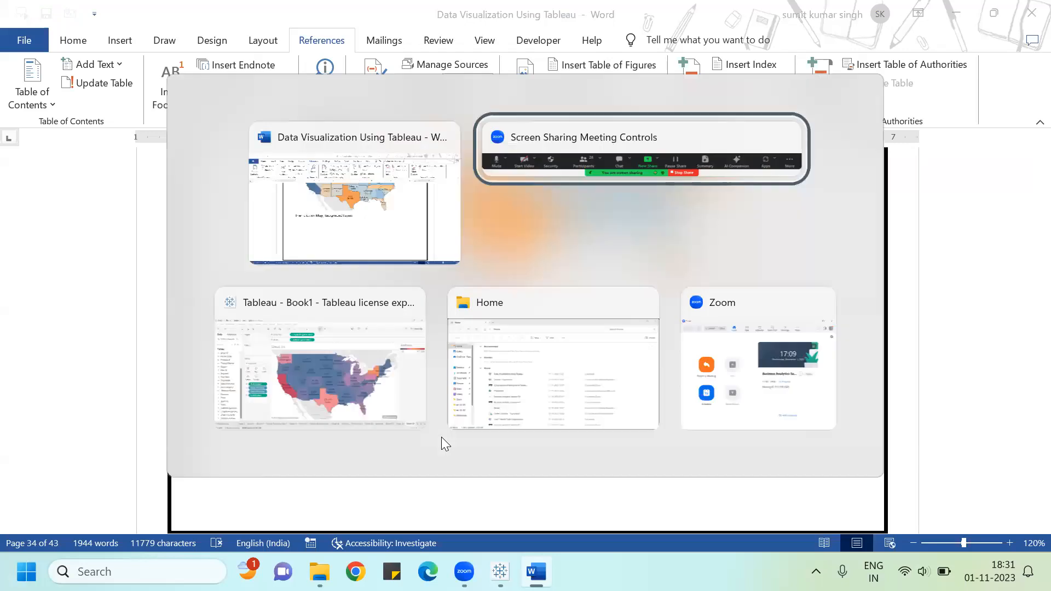
Step: Return to Tableau and open the Background Layers settings for the filled map
left_click(435, 433)
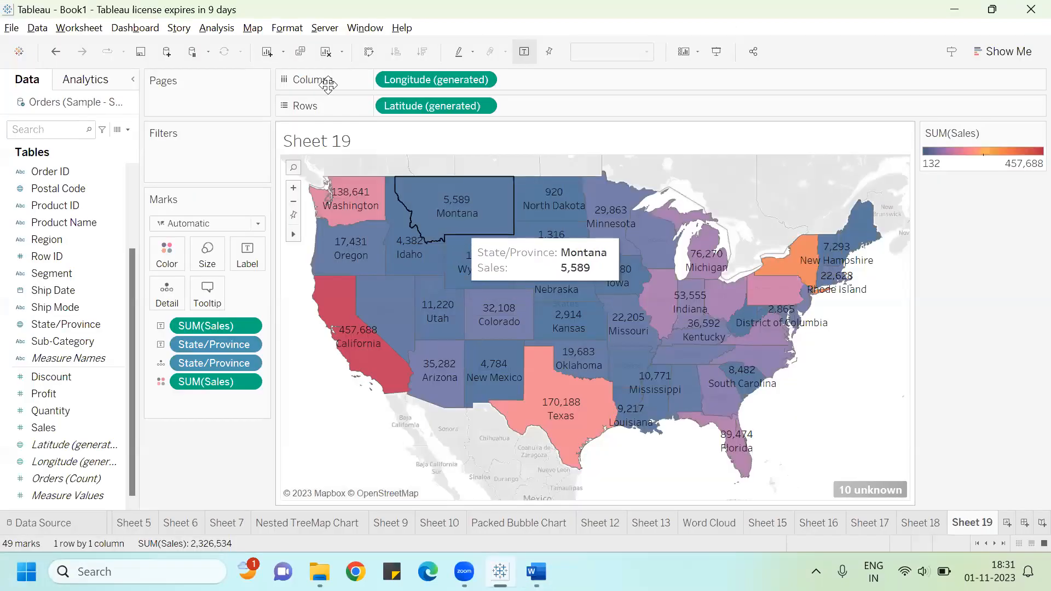
left_click(253, 29)
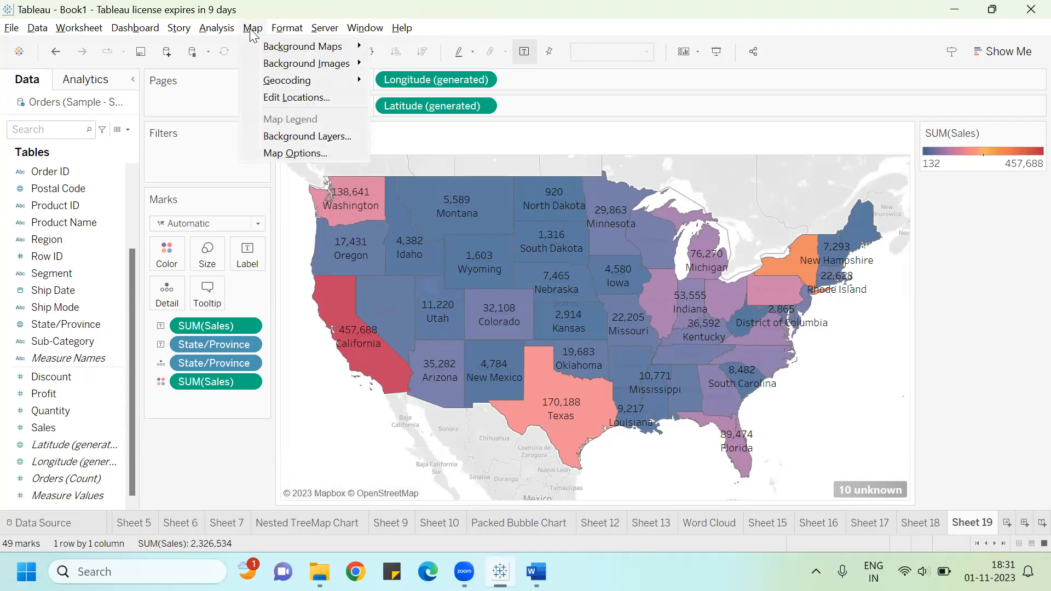
left_click(289, 135)
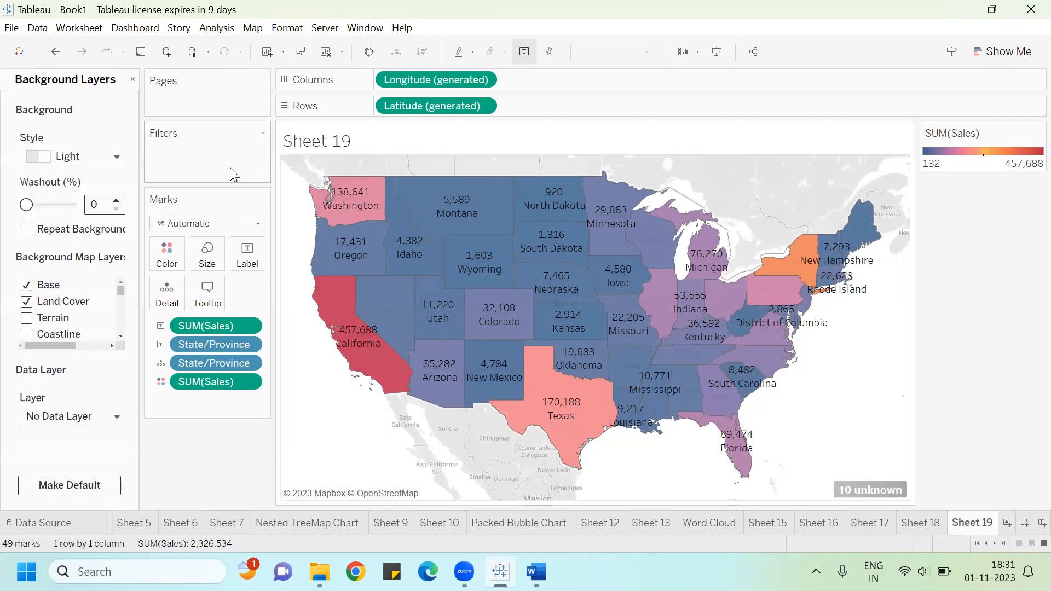
Step: Turn off the Base, Land Cover, country and state border and state name background map layers
left_click(27, 285)
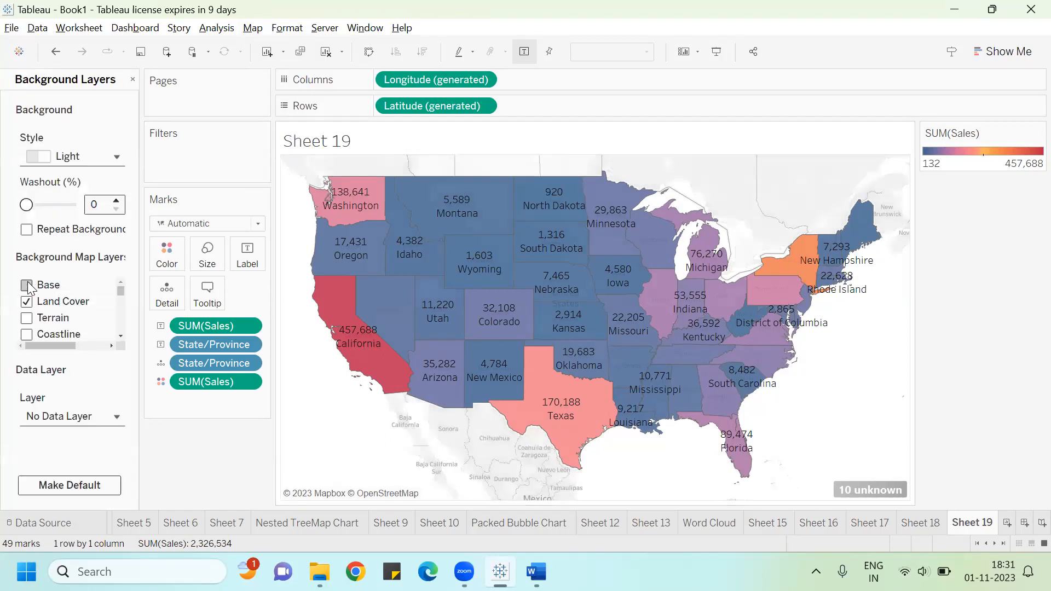
left_click(26, 302)
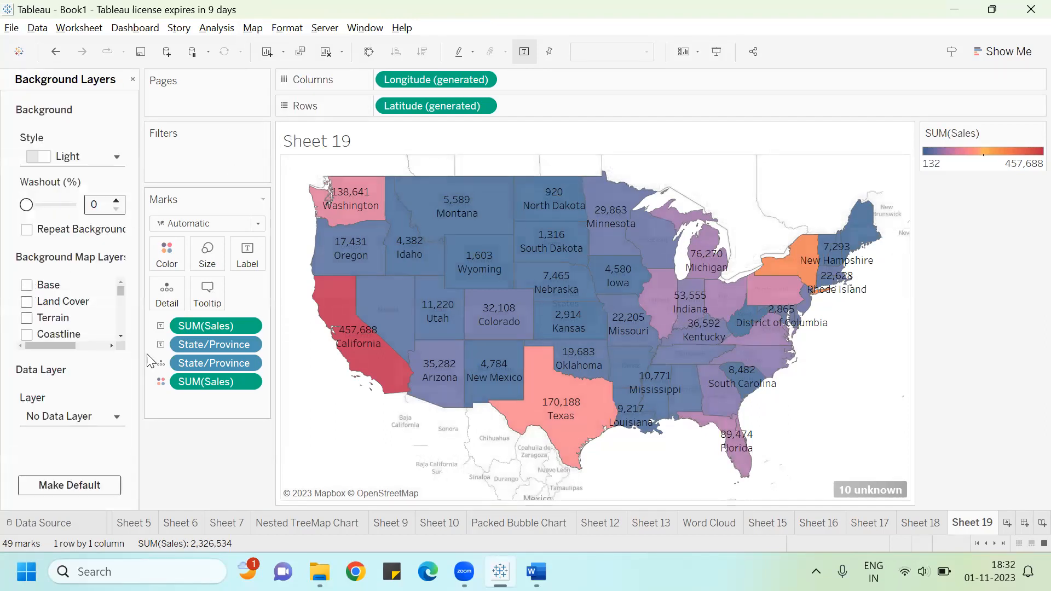
scroll(122, 336, "down", 3)
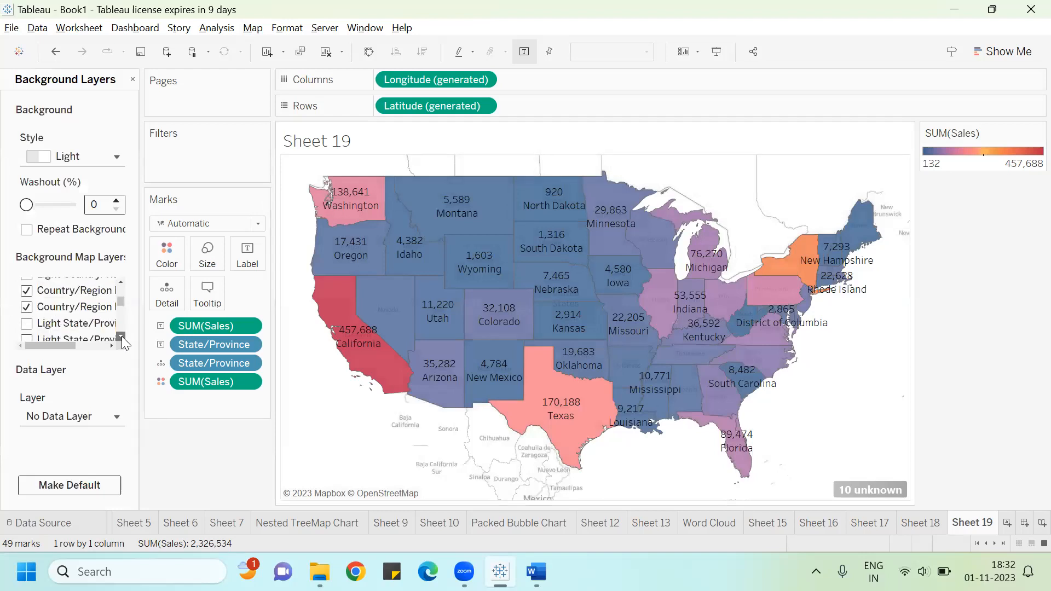
left_click(26, 334)
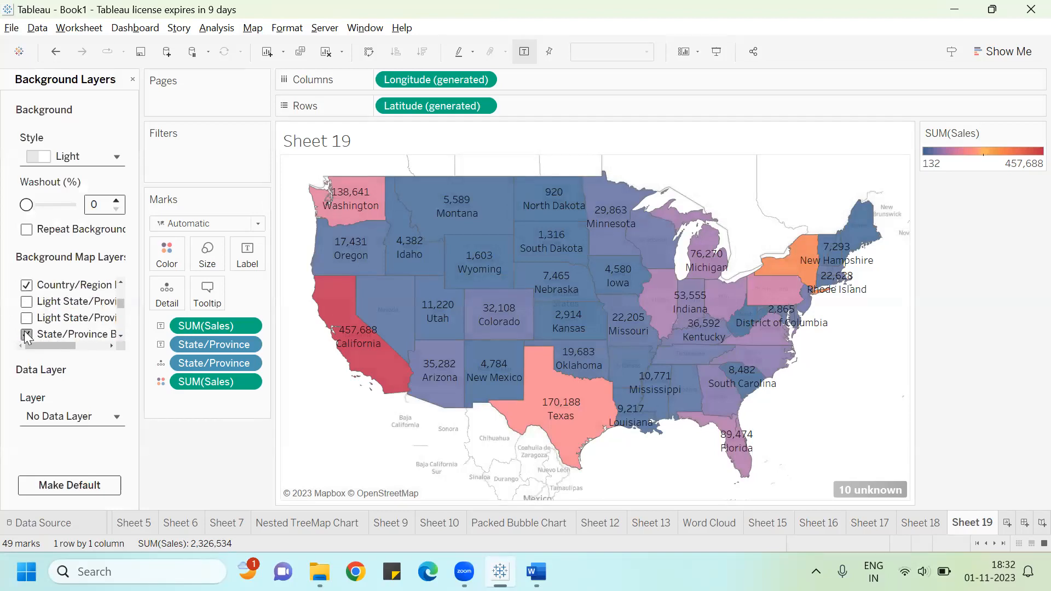
left_click(26, 285)
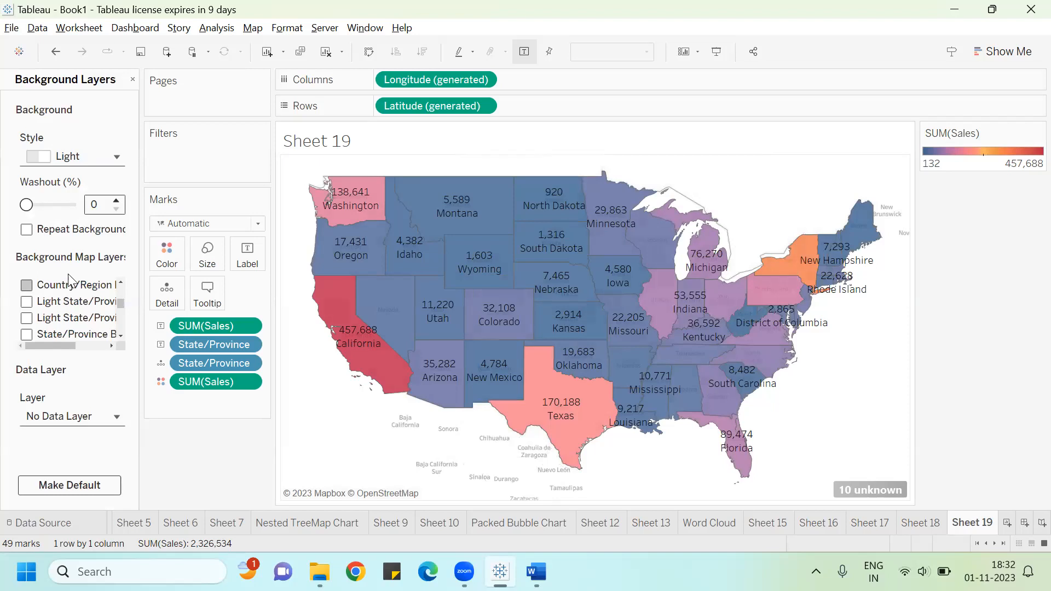
left_click(124, 280)
left_click(27, 291)
left_click(28, 292)
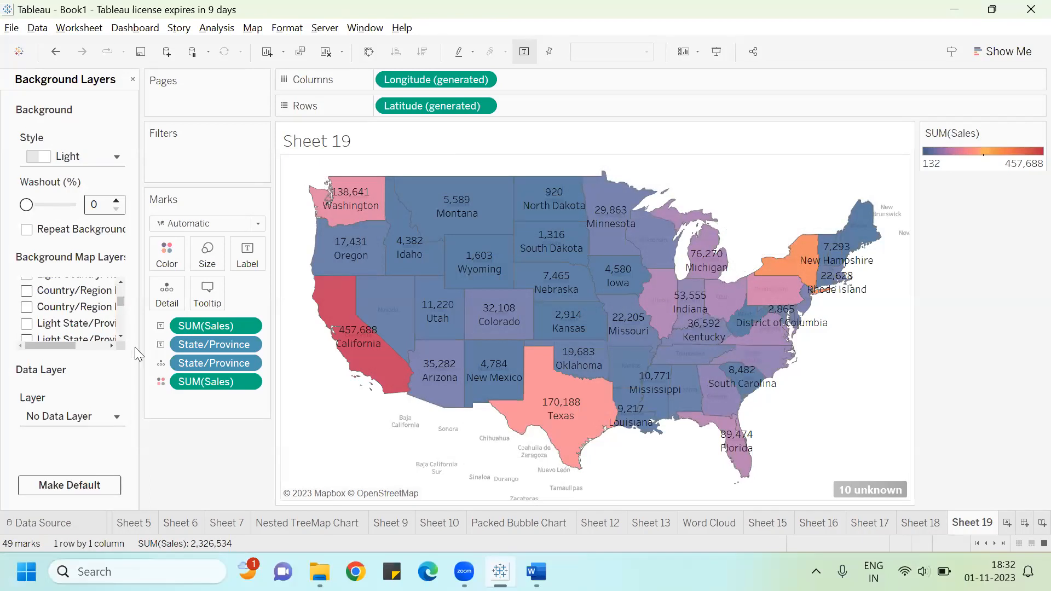
left_click(121, 336)
left_click(121, 336)
left_click(120, 336)
left_click(120, 336)
left_click(27, 285)
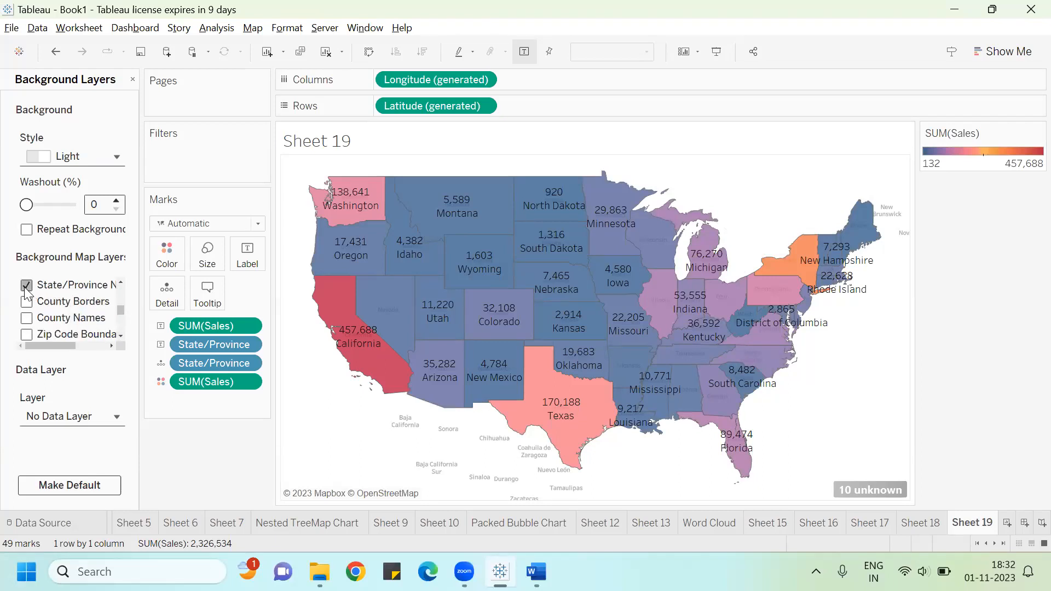
Step: Check the remaining background map layers and switch the filled map to presentation mode
left_click(120, 336)
left_click(121, 336)
left_click(121, 336)
left_click(121, 336)
left_click(120, 337)
left_click(120, 336)
left_click(120, 336)
left_click(120, 337)
left_click(120, 336)
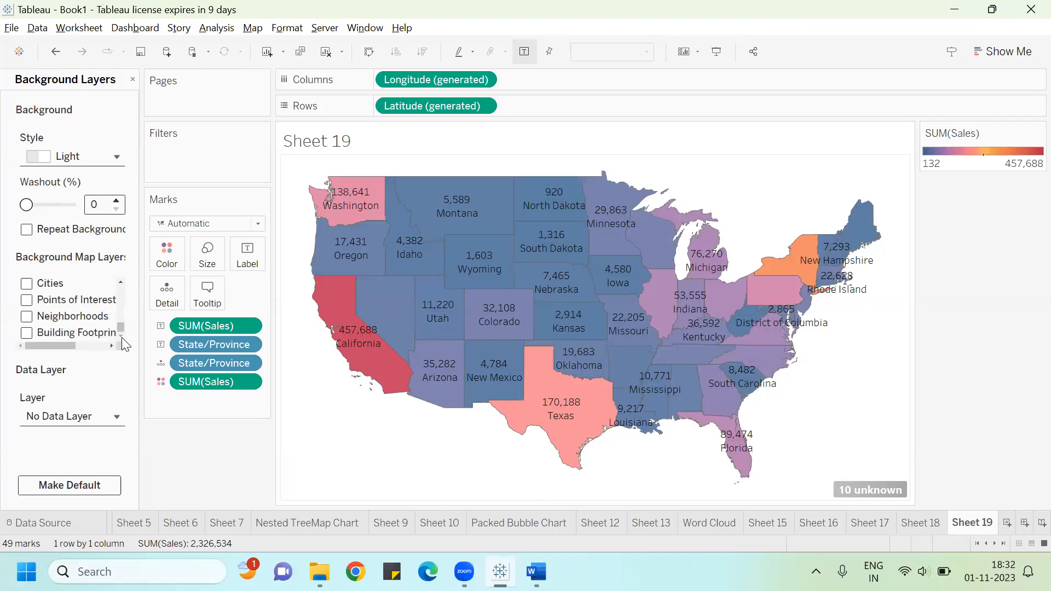
left_click(121, 282)
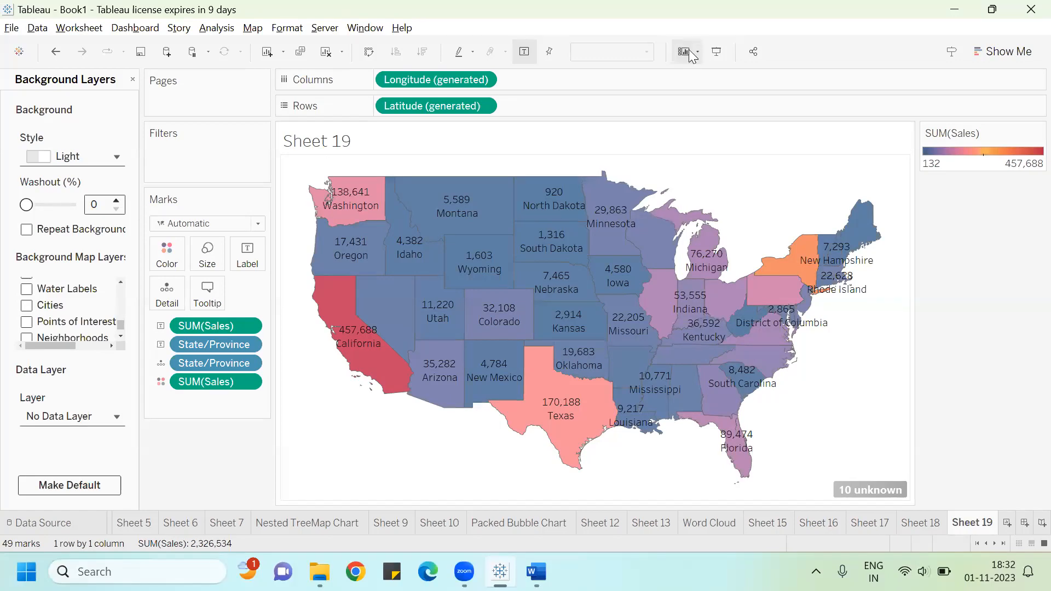
left_click(716, 53)
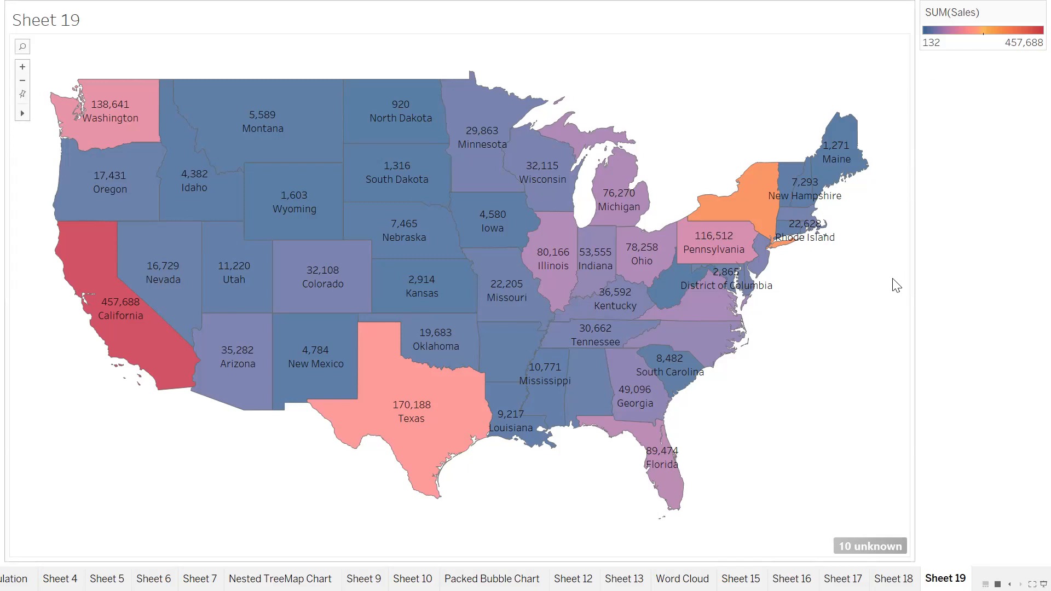
Step: Leave presentation mode and read the Word guide's instructions on unticking map layers and the alternative filled map method
key("Escape")
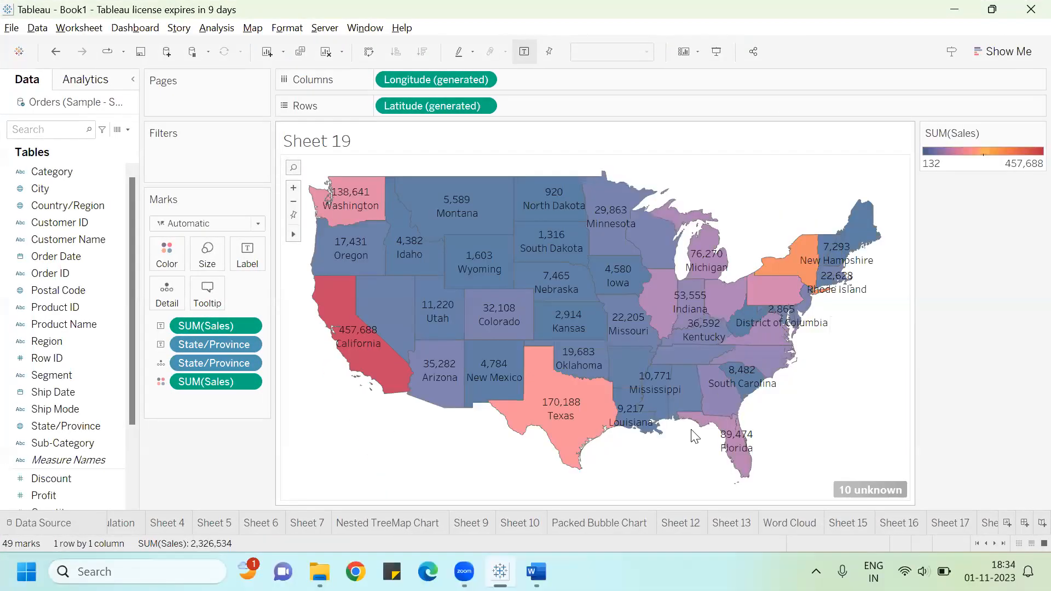
key("alt+Tab")
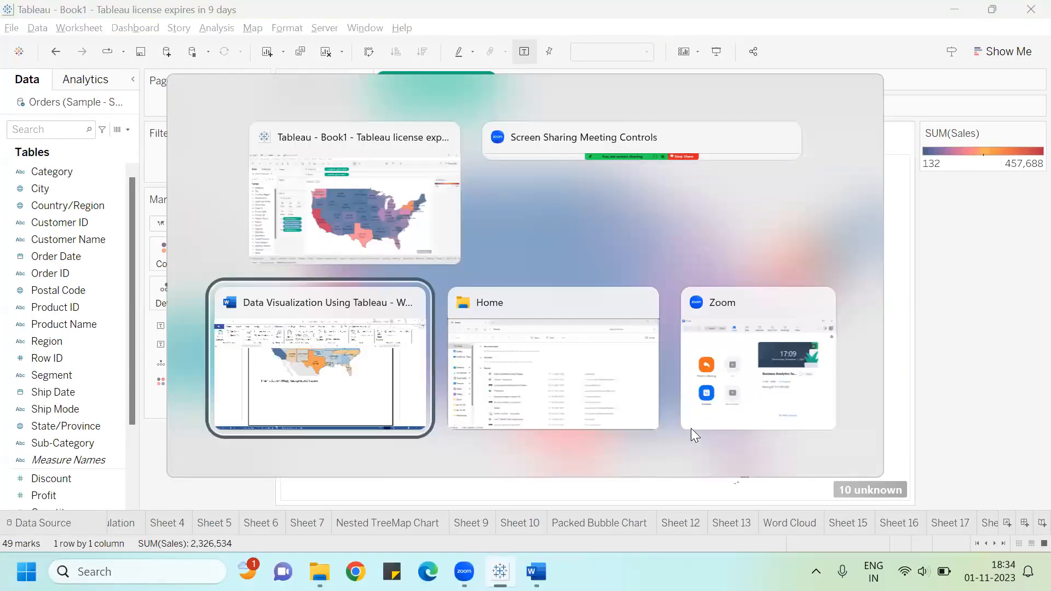
scroll(692, 428, "down", 7)
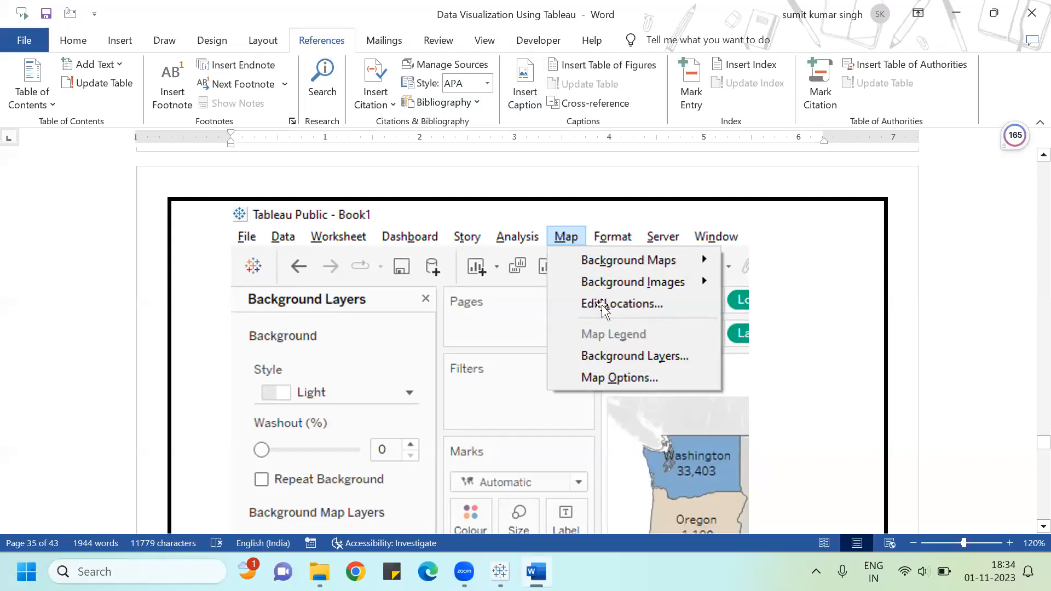
scroll(629, 361, "down", 1)
scroll(629, 361, "down", 5)
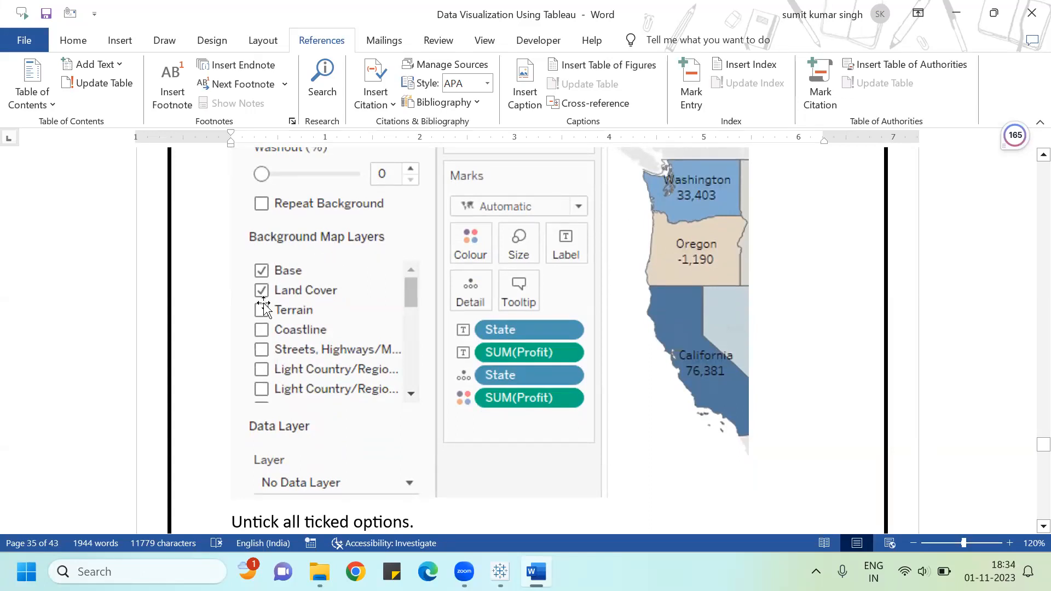
scroll(319, 312, "down", 3)
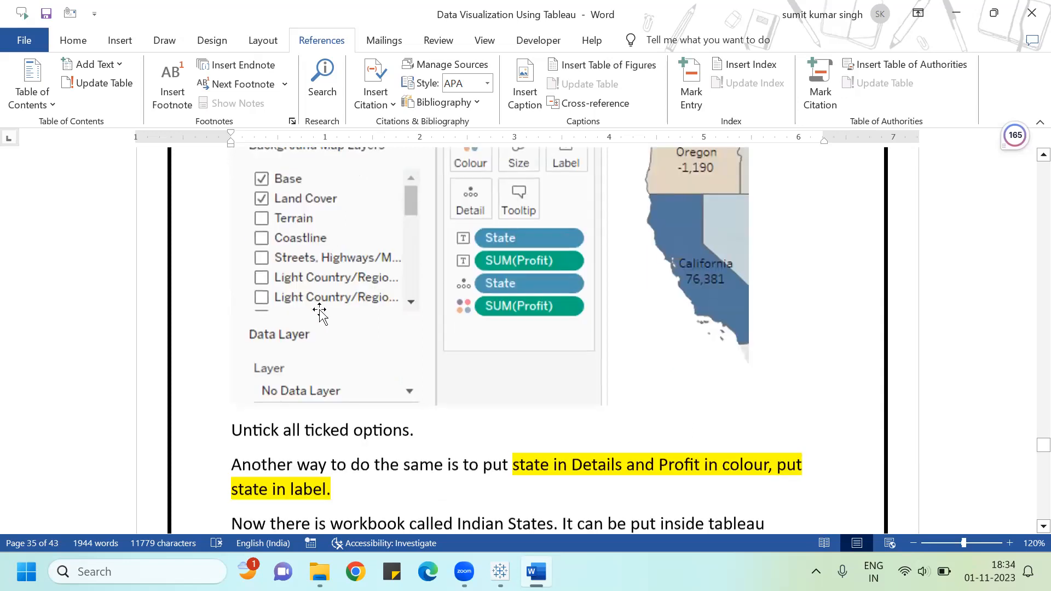
scroll(319, 312, "down", 3)
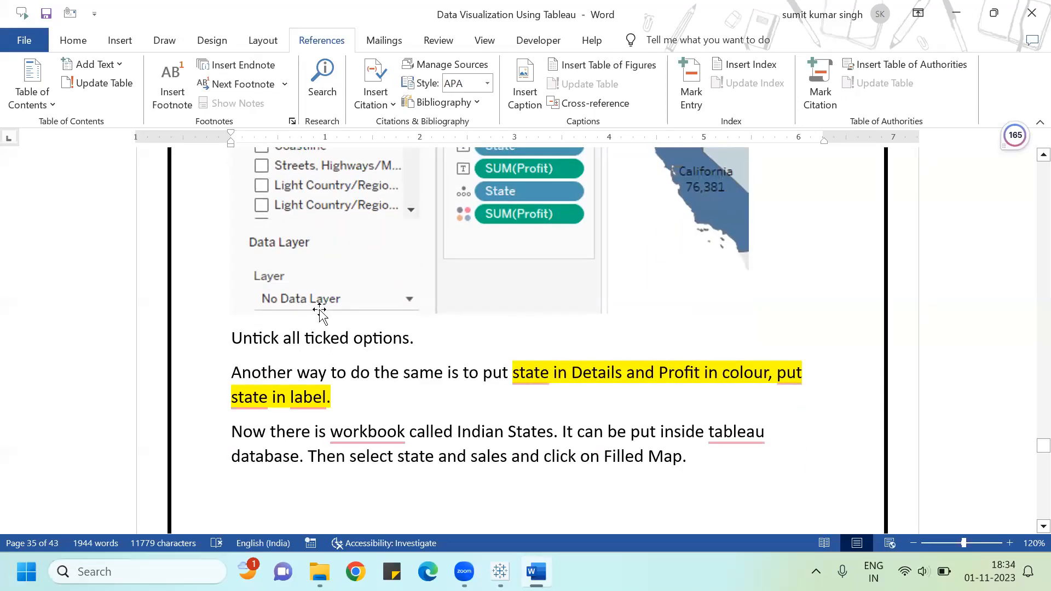
scroll(661, 391, "down", 10)
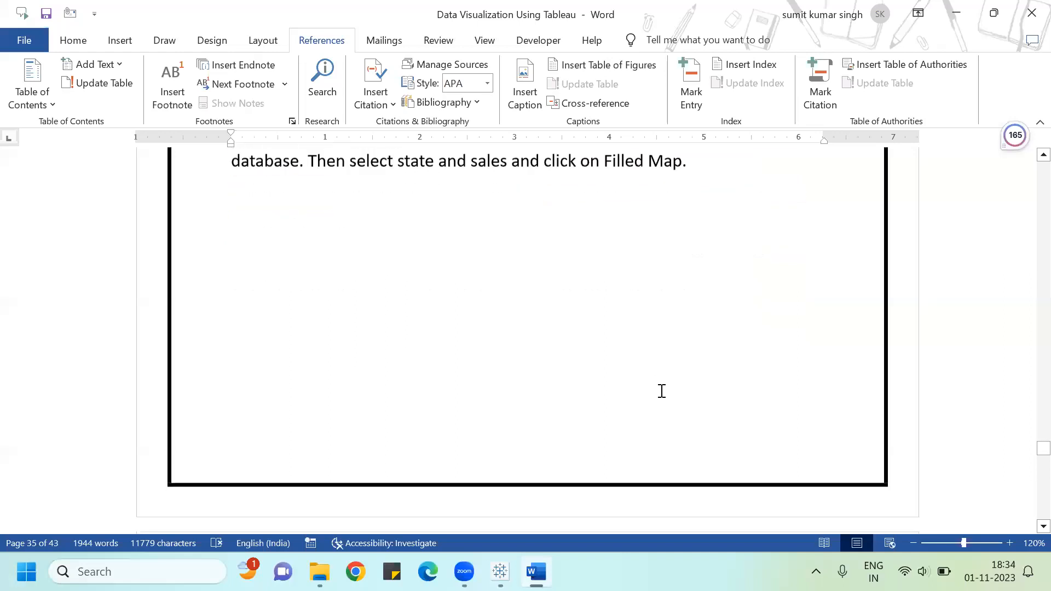
scroll(662, 391, "down", 12)
scroll(657, 390, "up", 8)
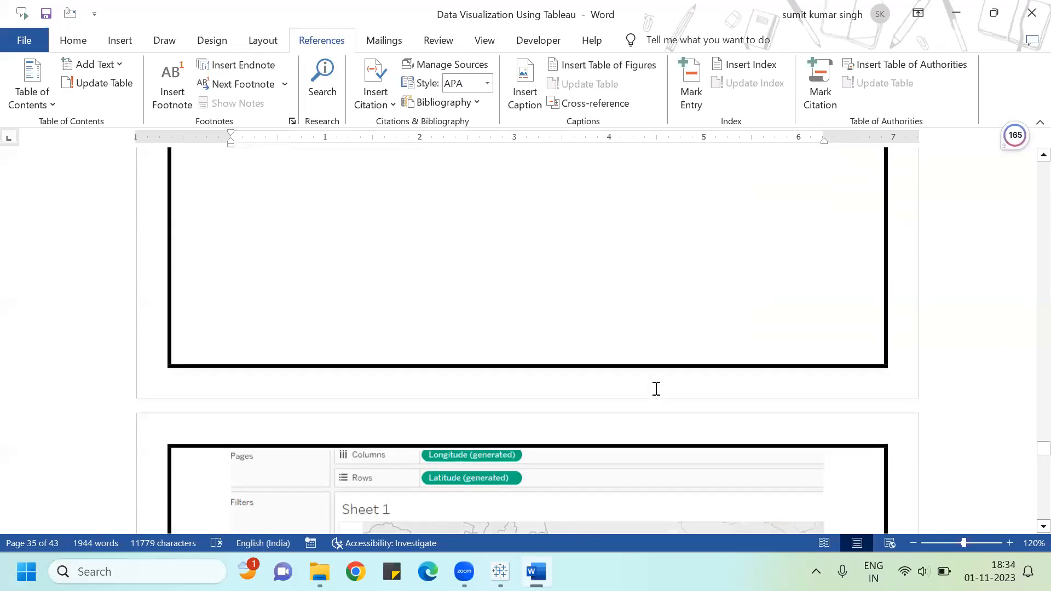
scroll(655, 389, "down", 18)
scroll(640, 389, "up", 8)
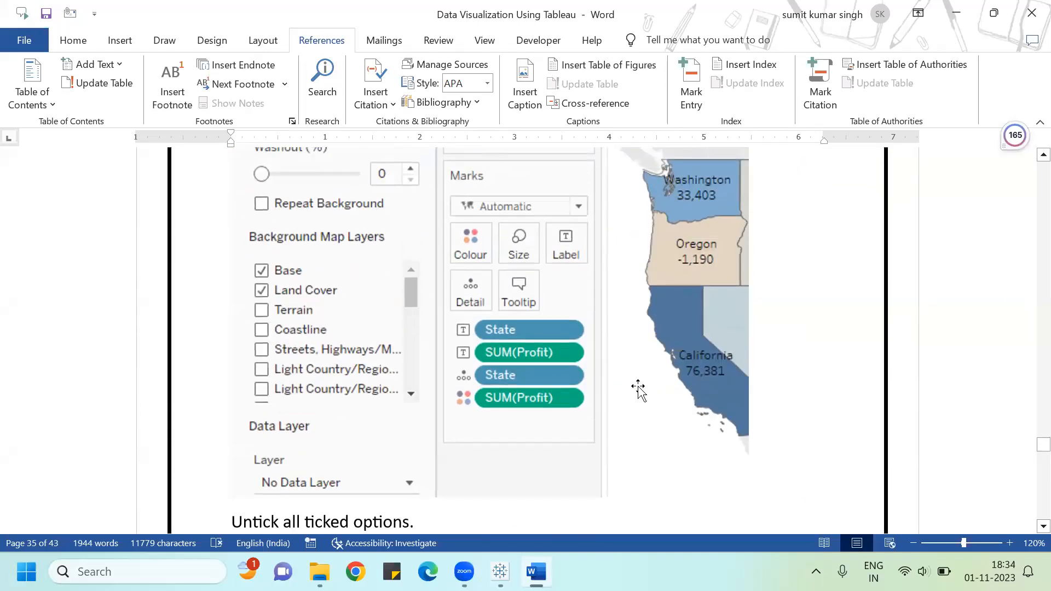
Step: Return to Tableau and add a new blank worksheet
key("alt+Tab")
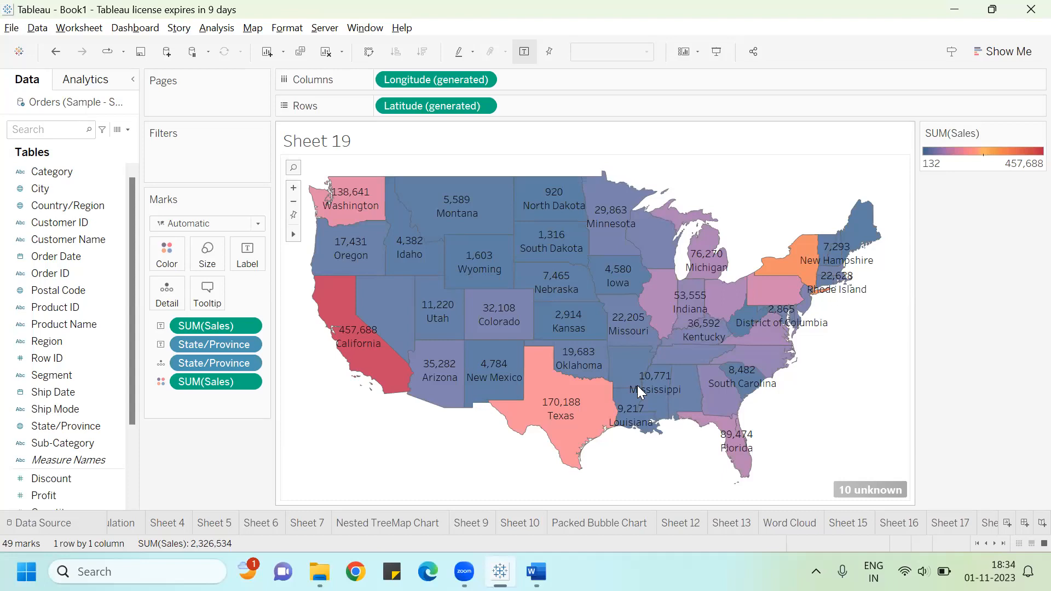
mouse_move(638, 390)
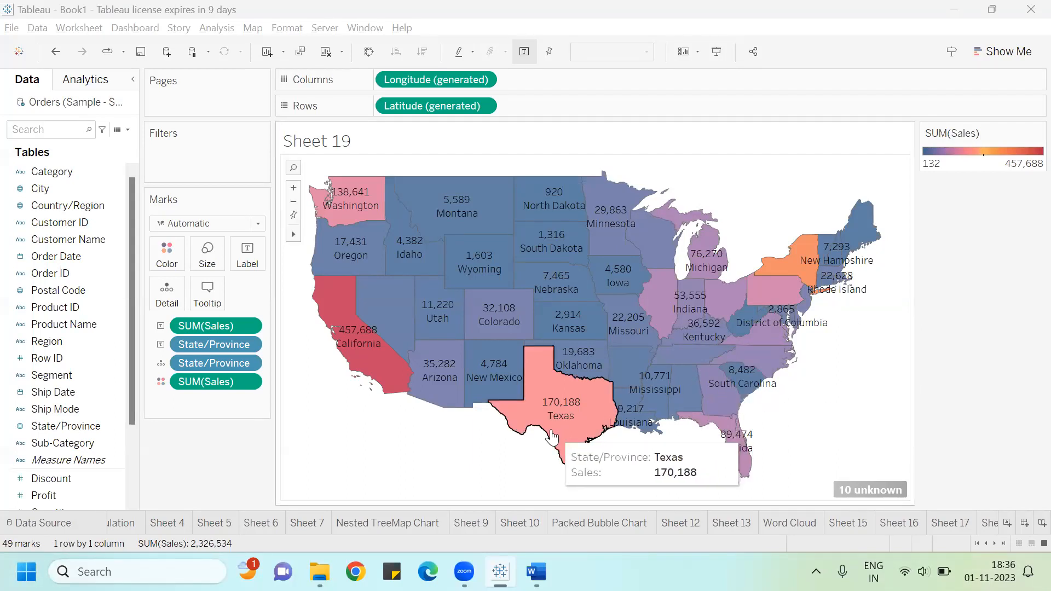
left_click(944, 521)
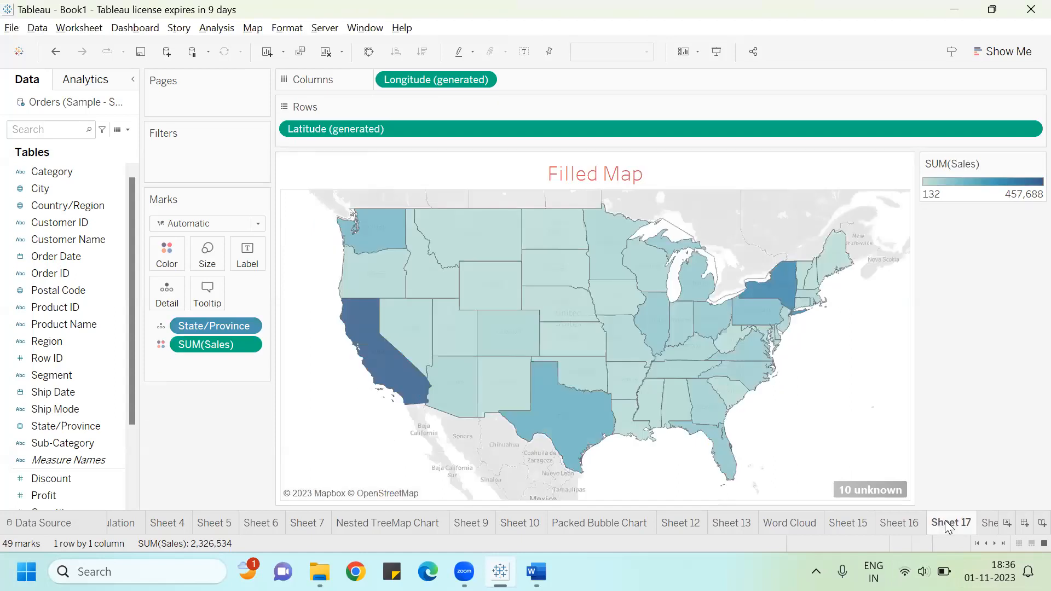
left_click(986, 524)
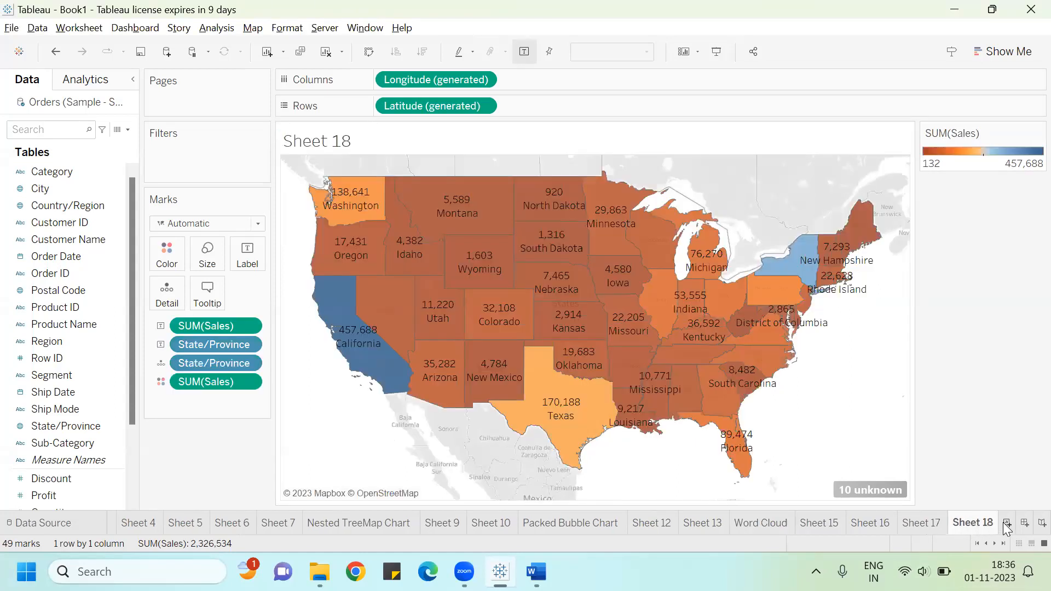
left_click(1006, 523)
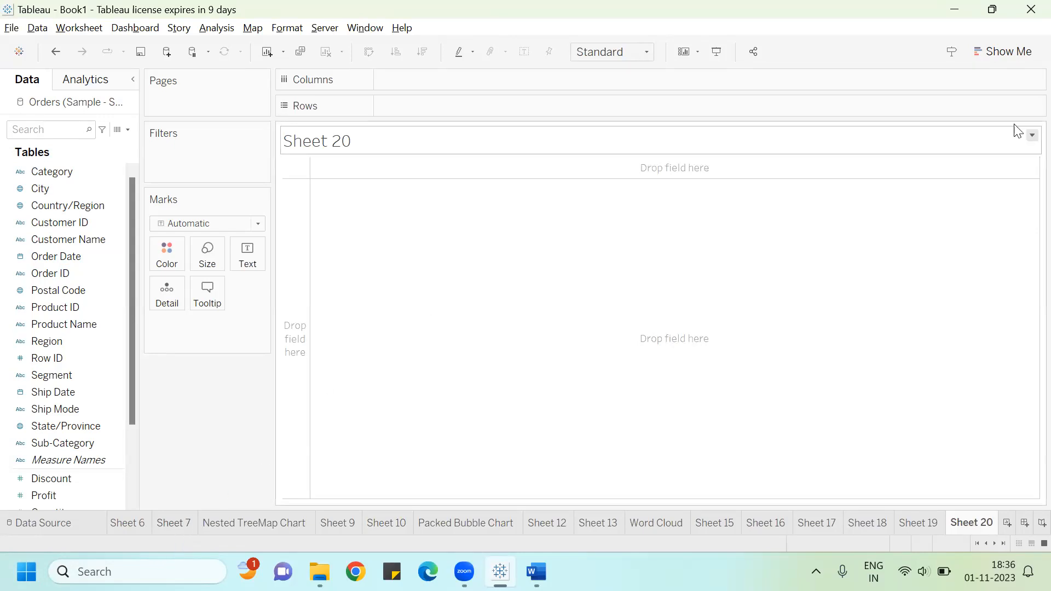
Step: Select State/Province and Sales and build a symbol map from Show Me
left_click(1007, 63)
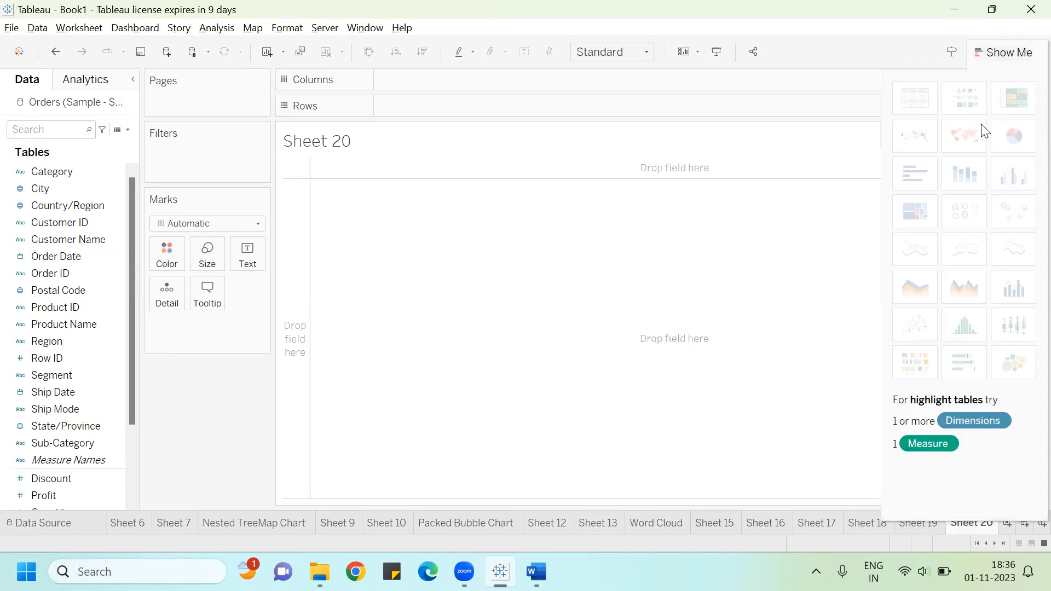
left_click(73, 376)
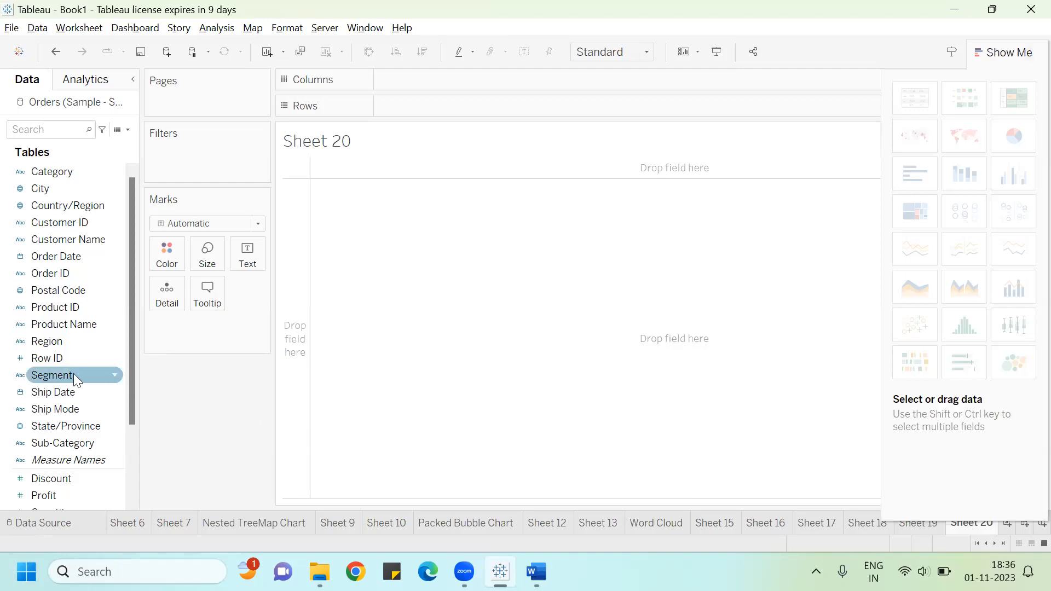
left_click(62, 429)
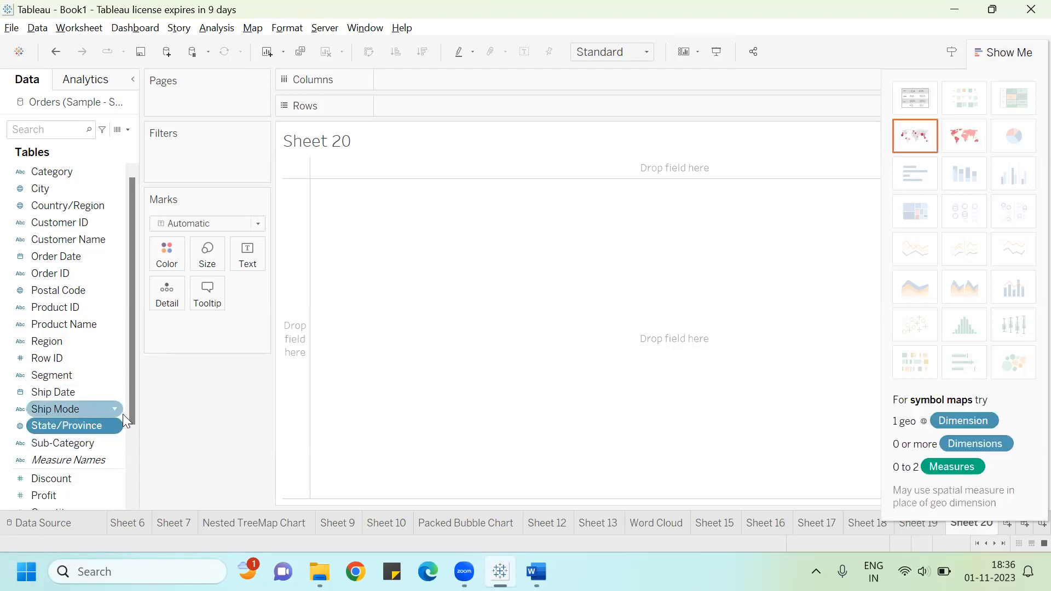
left_click_drag(131, 419, 135, 454)
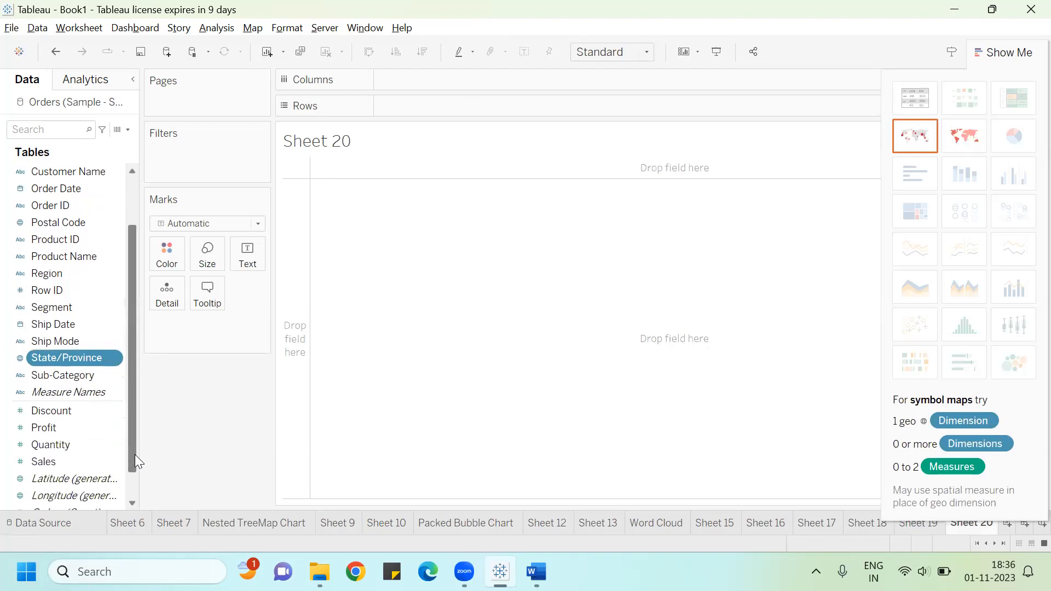
left_click(58, 467, "ctrl")
left_click(55, 464, "ctrl")
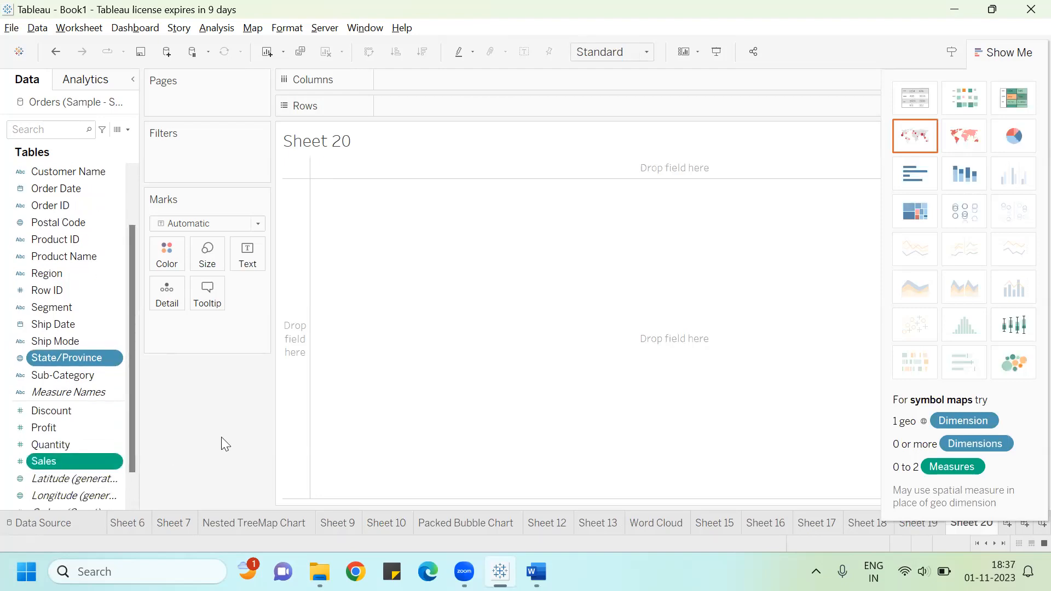
left_click(917, 138)
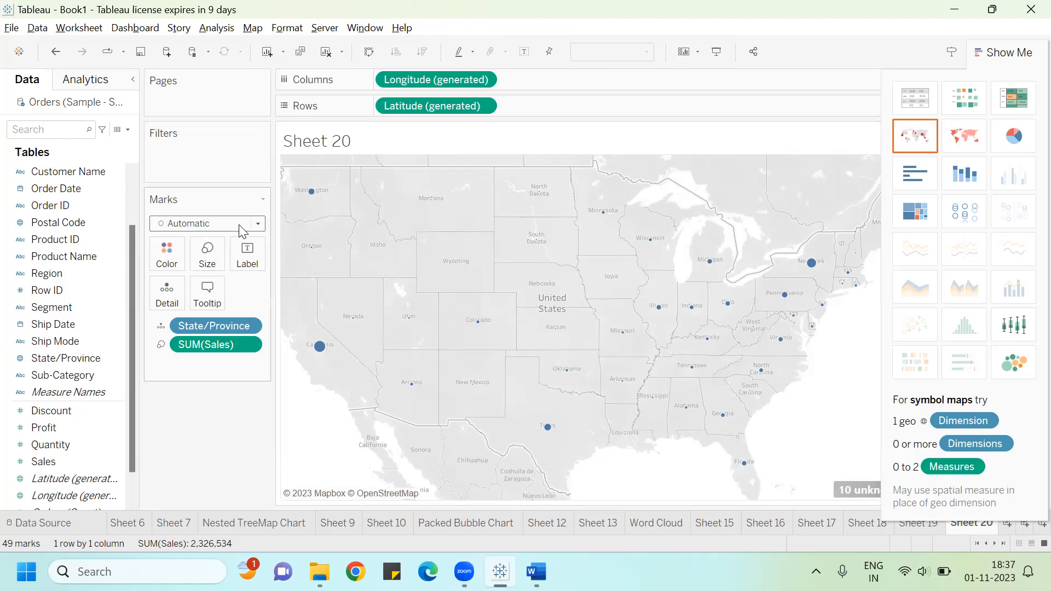
Step: Change the mark type to Map and label the states with State/Province and Sales
left_click(258, 226)
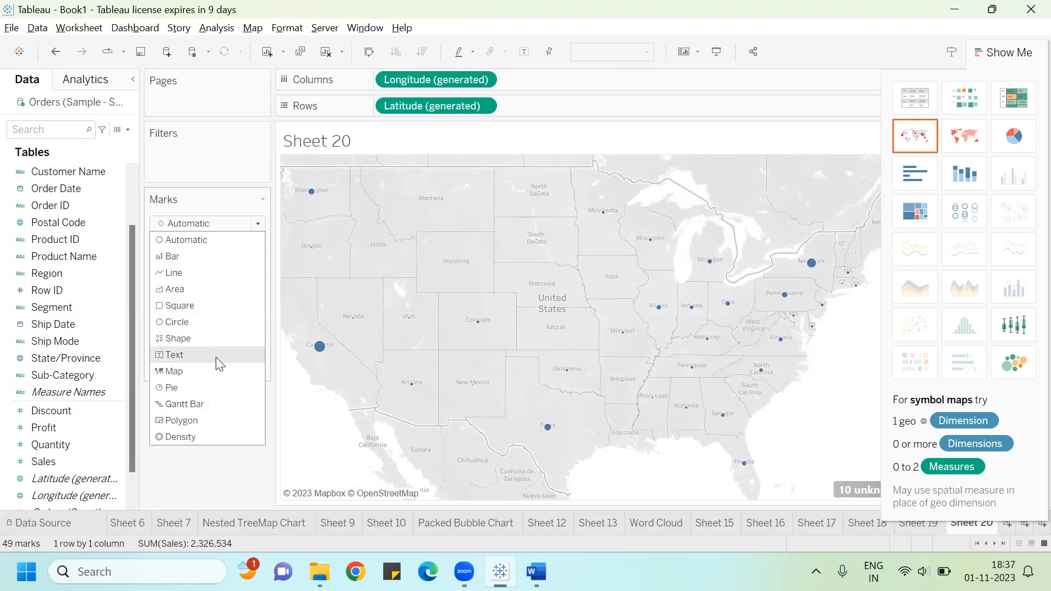
left_click(212, 369)
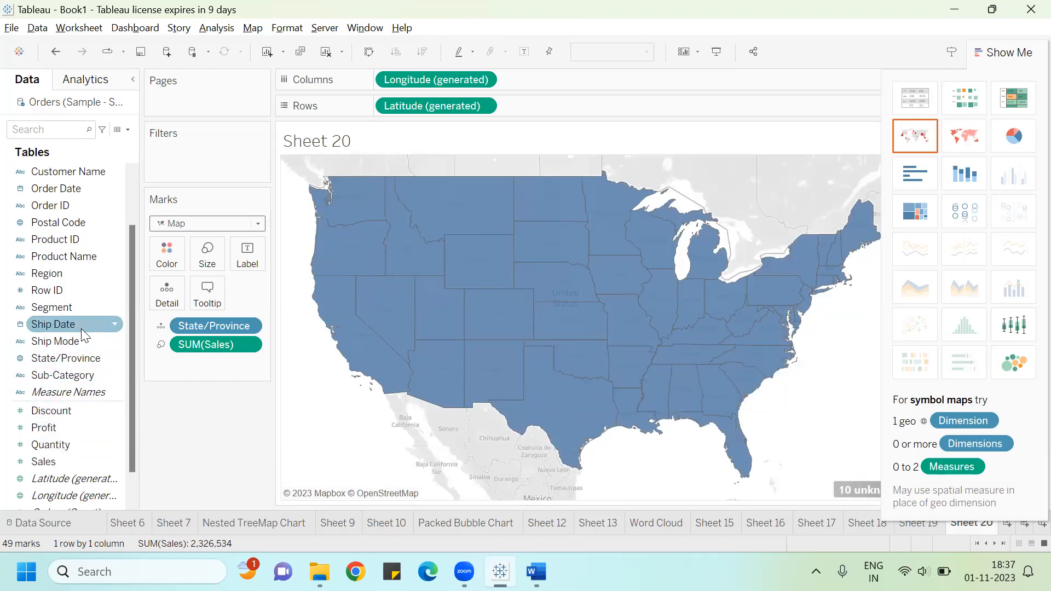
left_click_drag(83, 358, 247, 252)
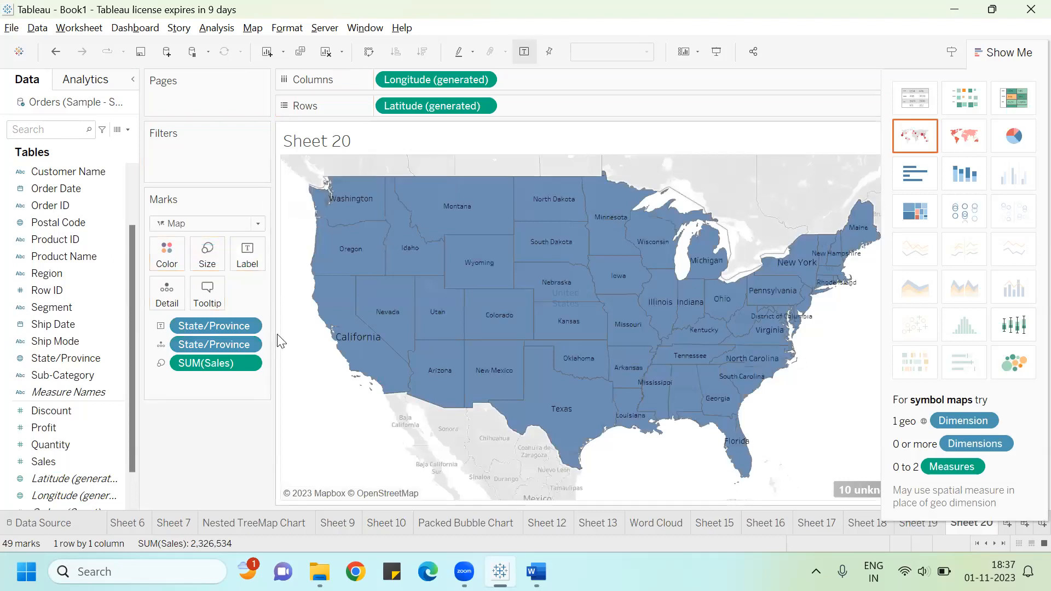
left_click_drag(75, 461, 249, 256)
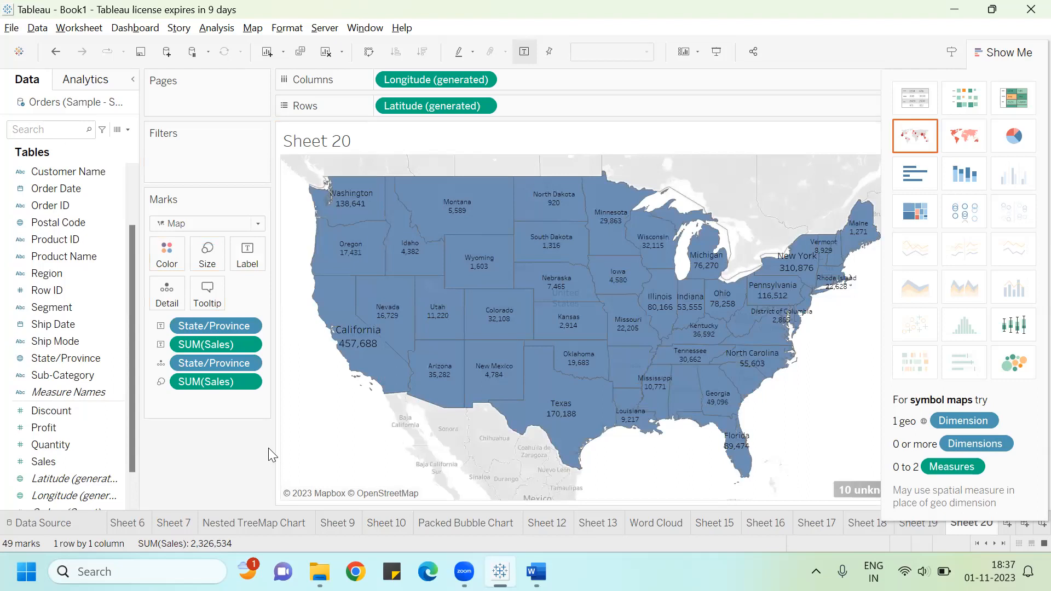
Step: Set the filled map's colour to purple #5500ff through the custom colour picker
left_click(167, 256)
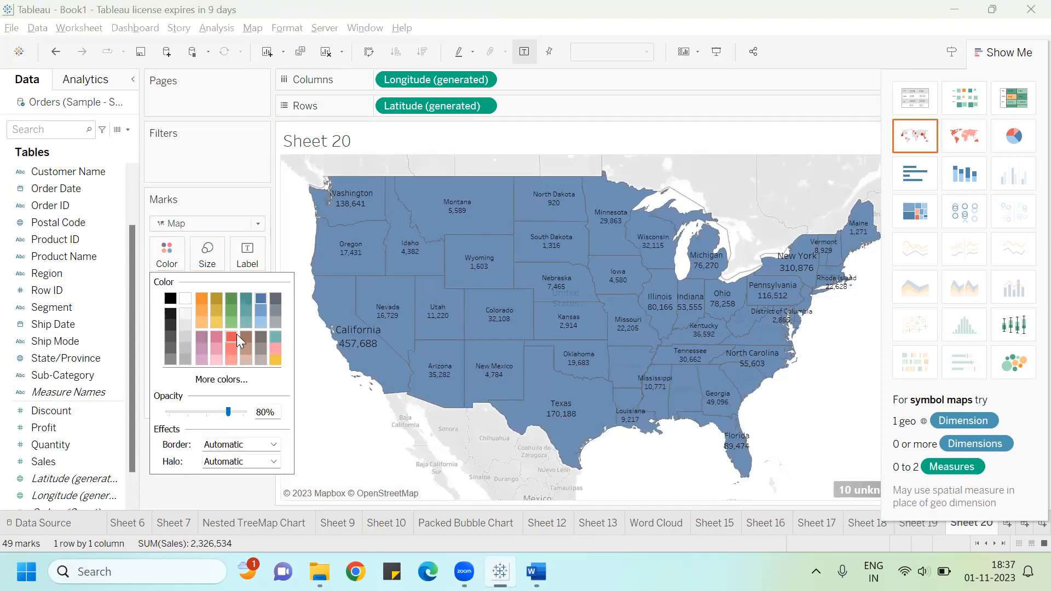
left_click(272, 349)
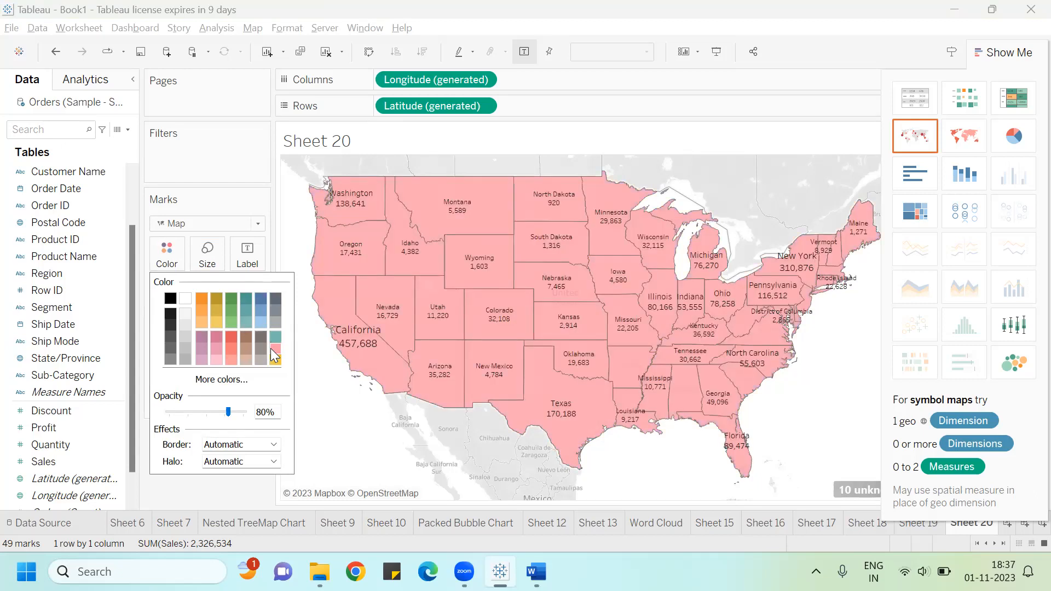
left_click(200, 336)
left_click(207, 381)
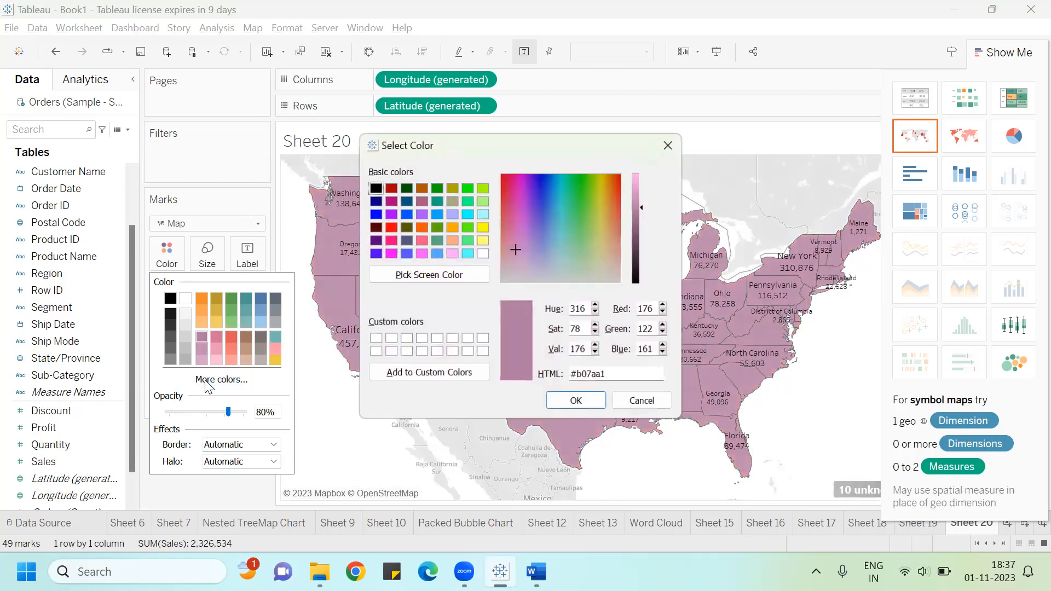
left_click(376, 254)
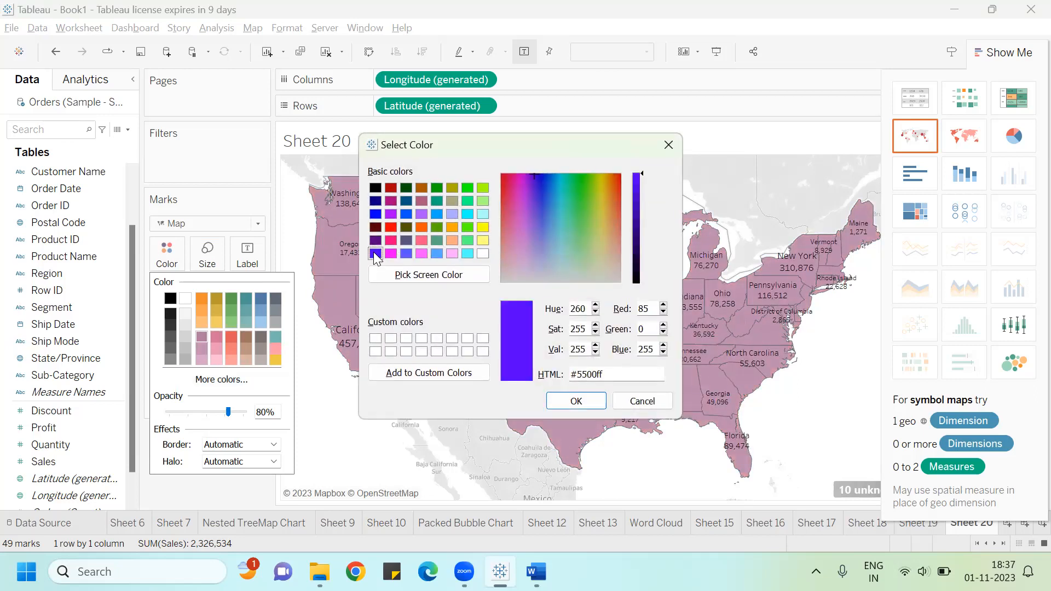
left_click(576, 401)
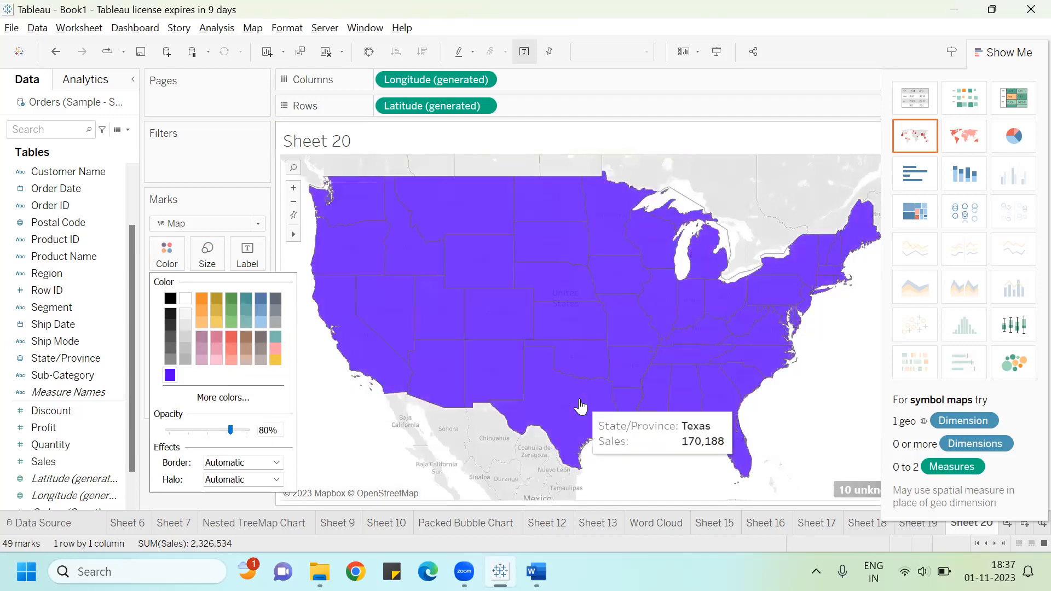
Step: Change the filled map's colour to green #00ff00 through the custom colour picker
left_click(185, 391)
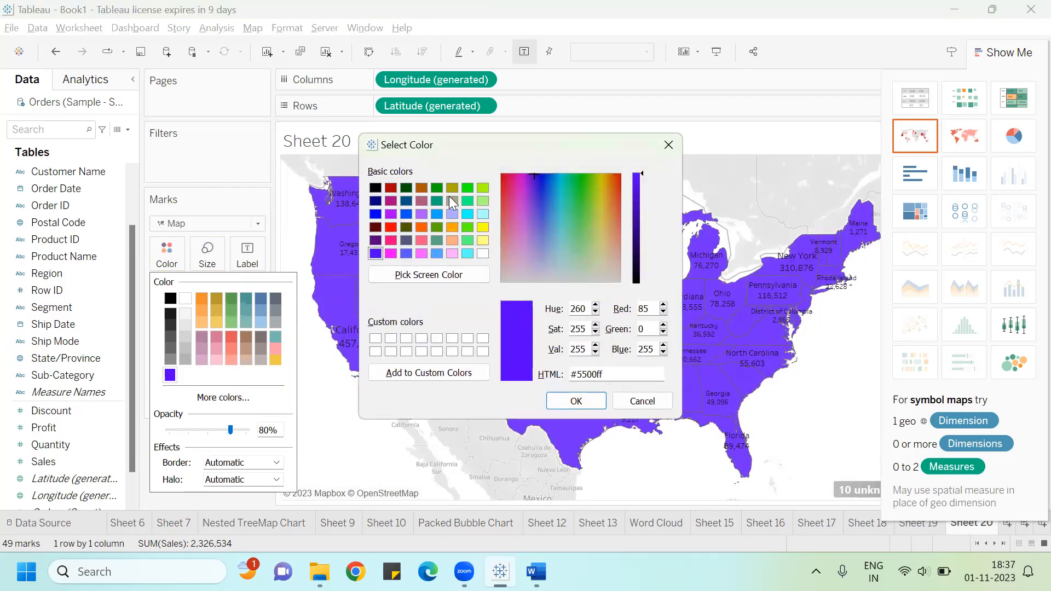
left_click(466, 188)
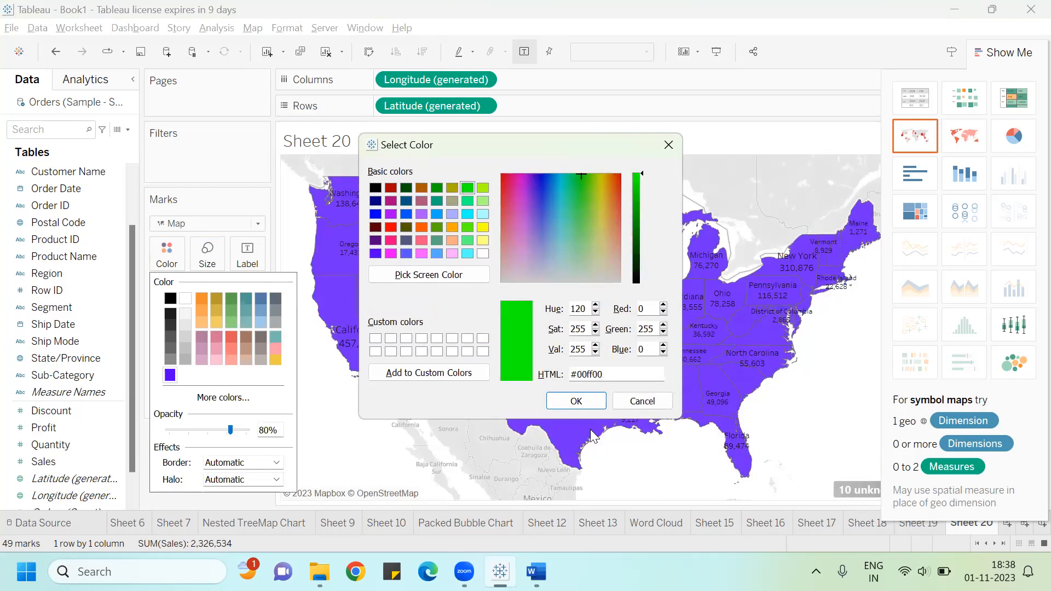
left_click(576, 400)
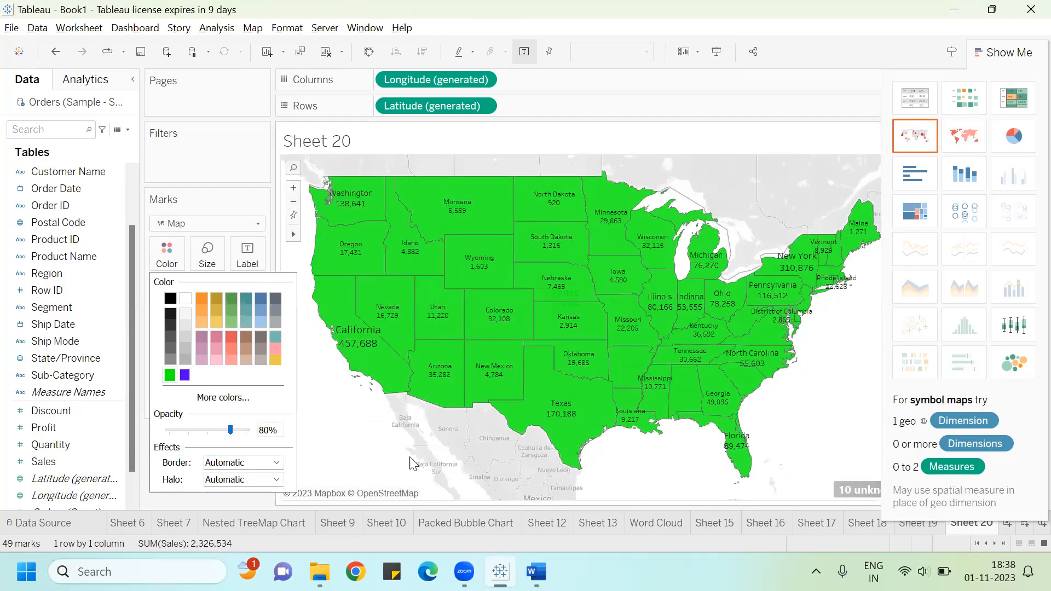
left_click(243, 175)
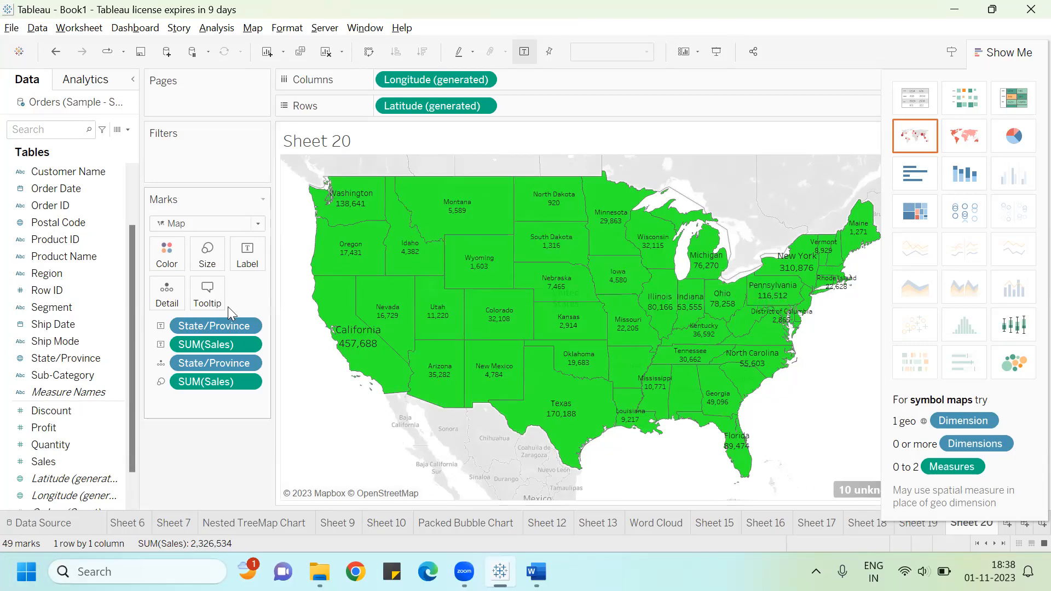
Step: Colour the states by Profit
left_click(102, 428)
left_click_drag(80, 429, 173, 248)
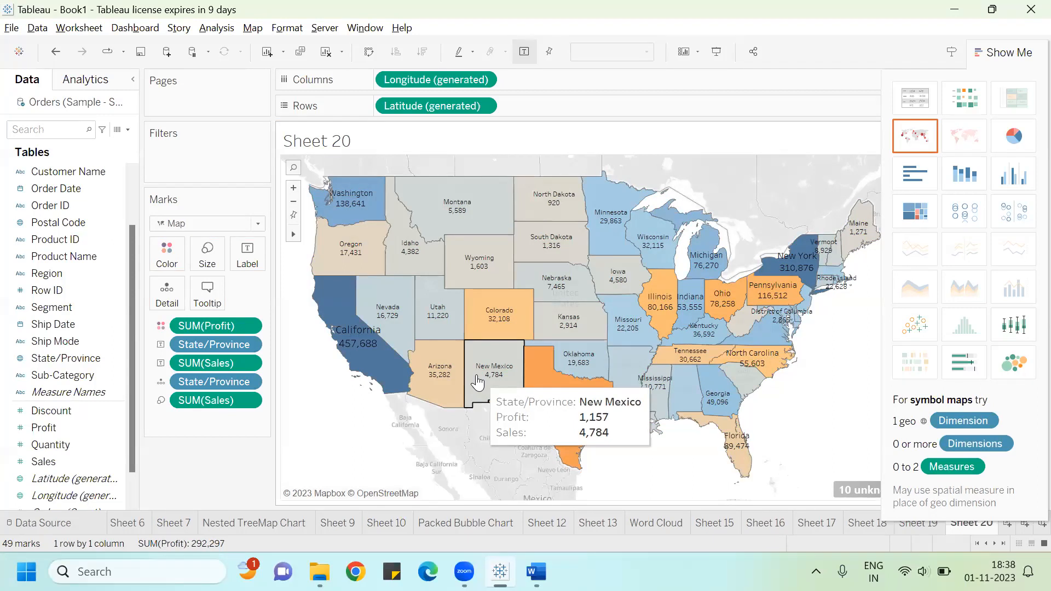
left_click(204, 1)
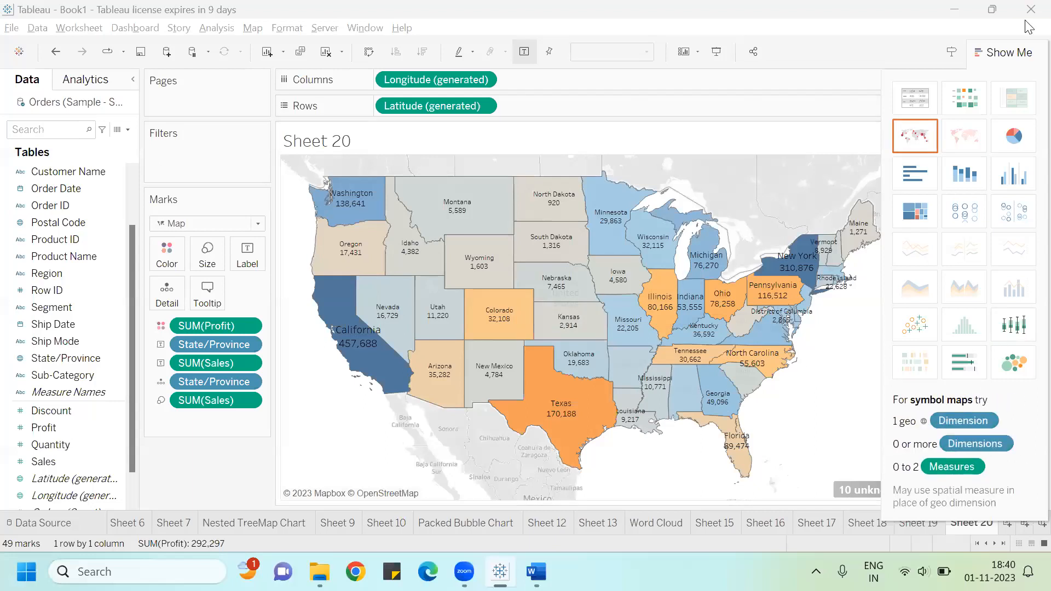
Step: Open a new worksheet and put State/Province on Detail to plot the states on a map
left_click(1004, 52)
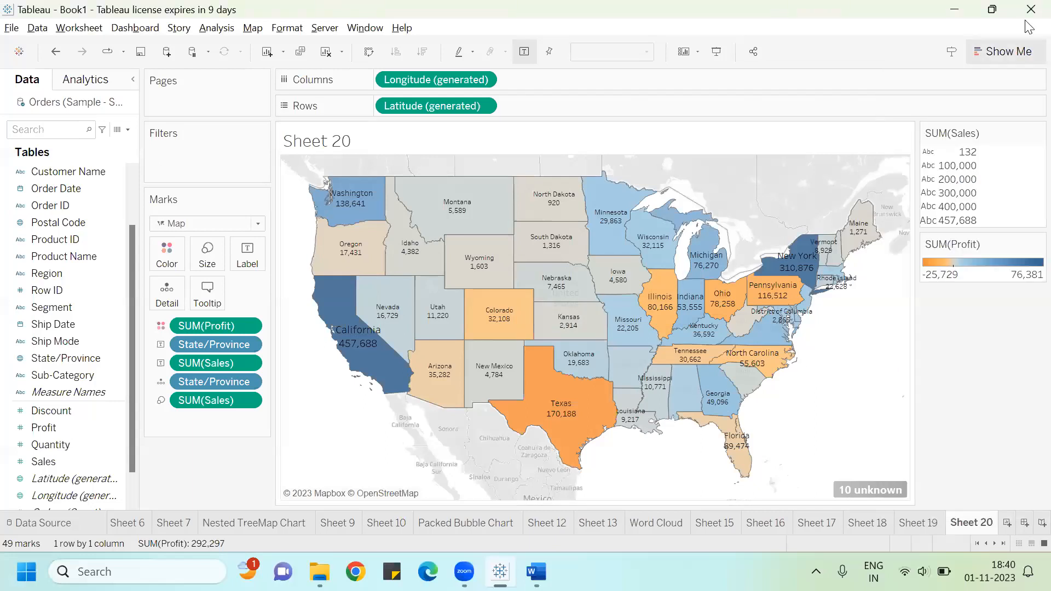
left_click(1007, 523)
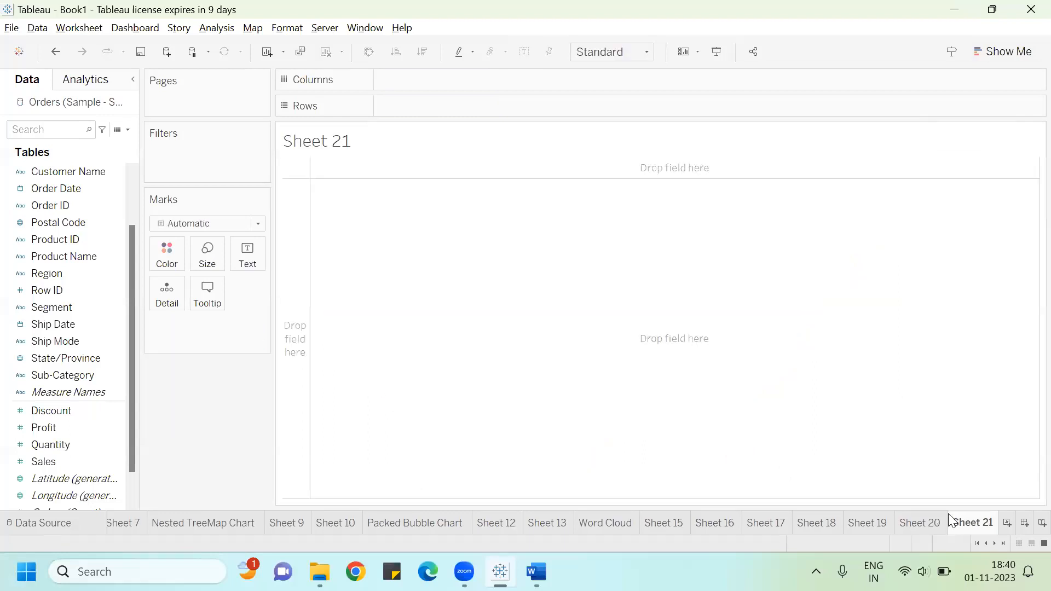
left_click(85, 276)
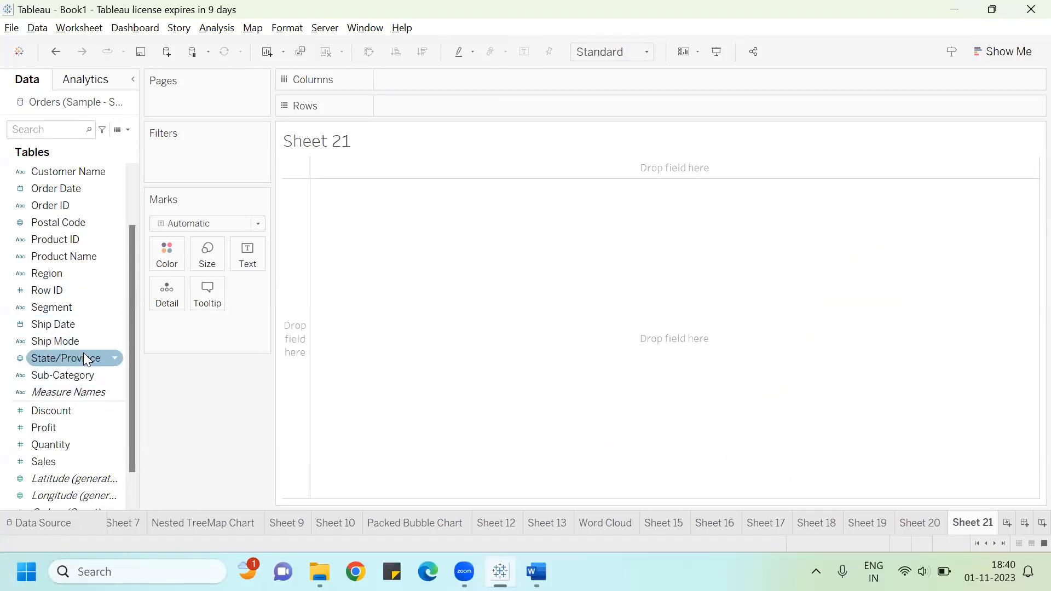
mouse_move(82, 358)
left_mouse_down()
mouse_move(152, 288)
mouse_move(177, 284)
left_mouse_up()
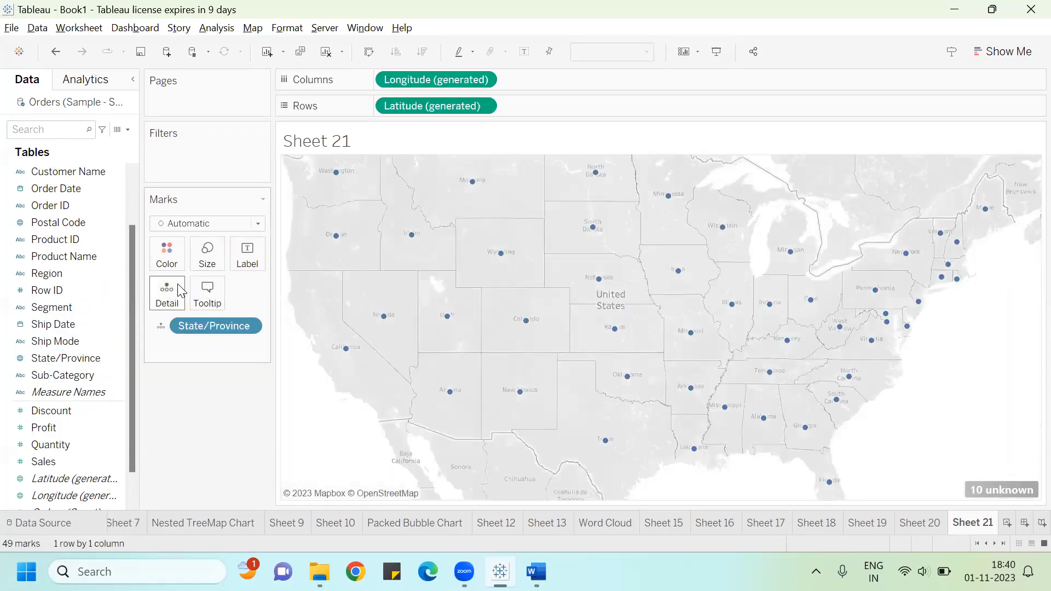
Step: Switch the mark type to Map and label each state with SUM(Sales) and State/Province
left_click(262, 223)
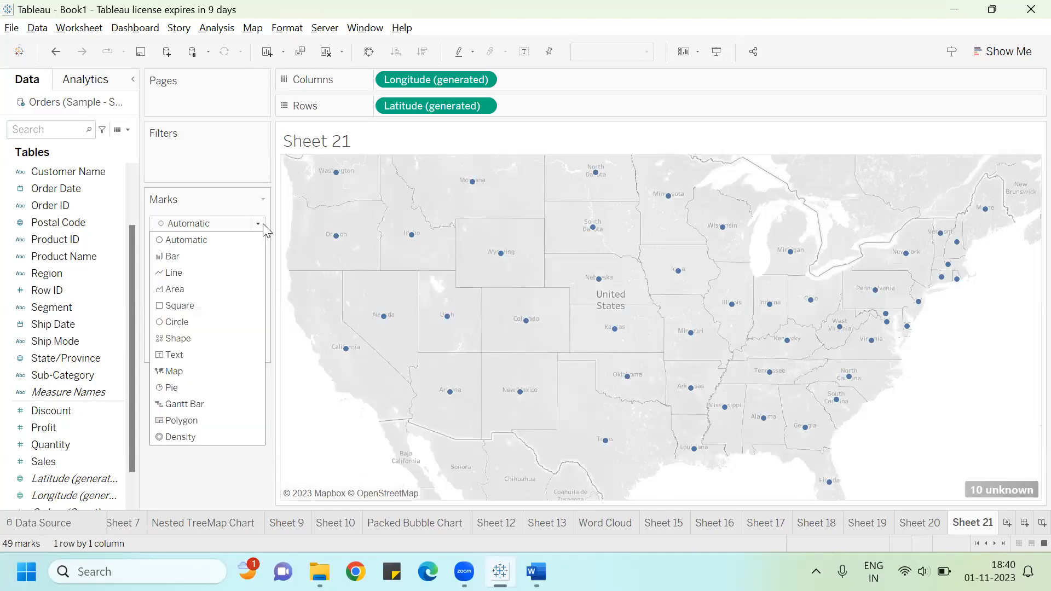
left_click(209, 370)
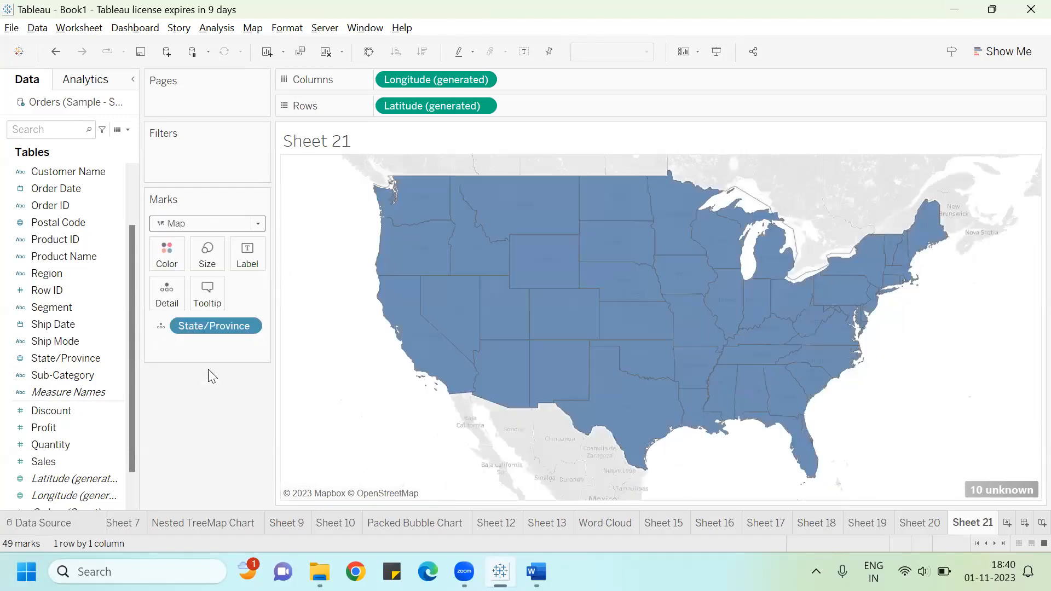
left_click_drag(71, 460, 261, 250)
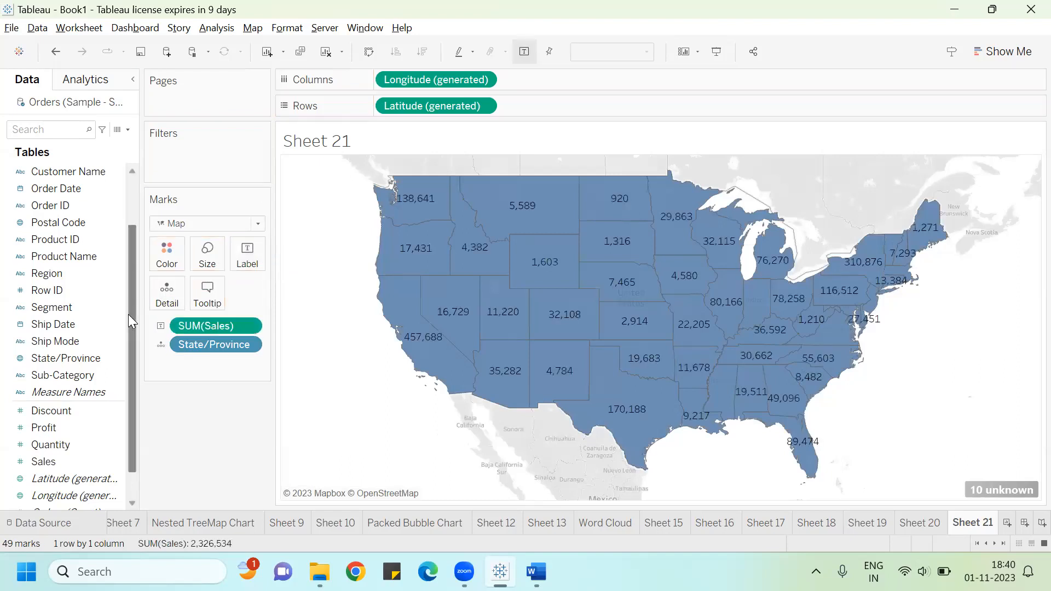
left_click_drag(72, 357, 244, 261)
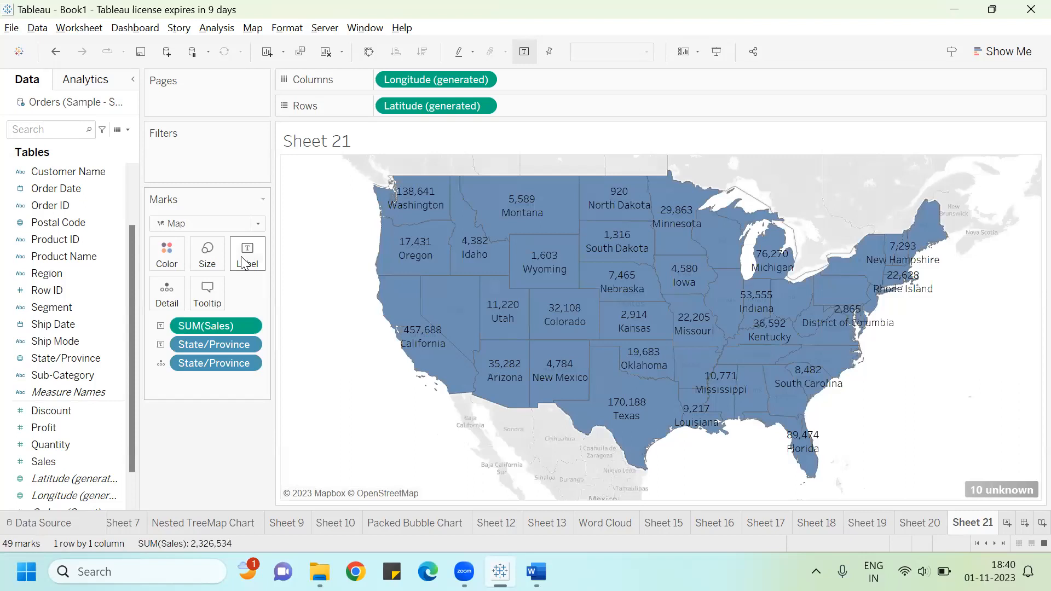
Step: Colour the filled map orange from the colour palette
left_click(164, 258)
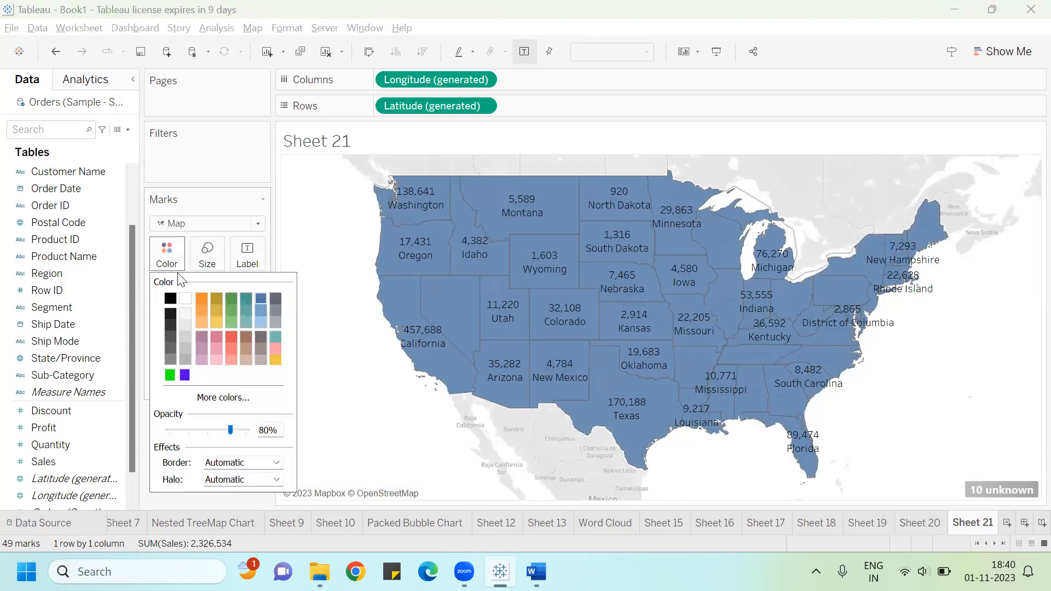
left_click(204, 299)
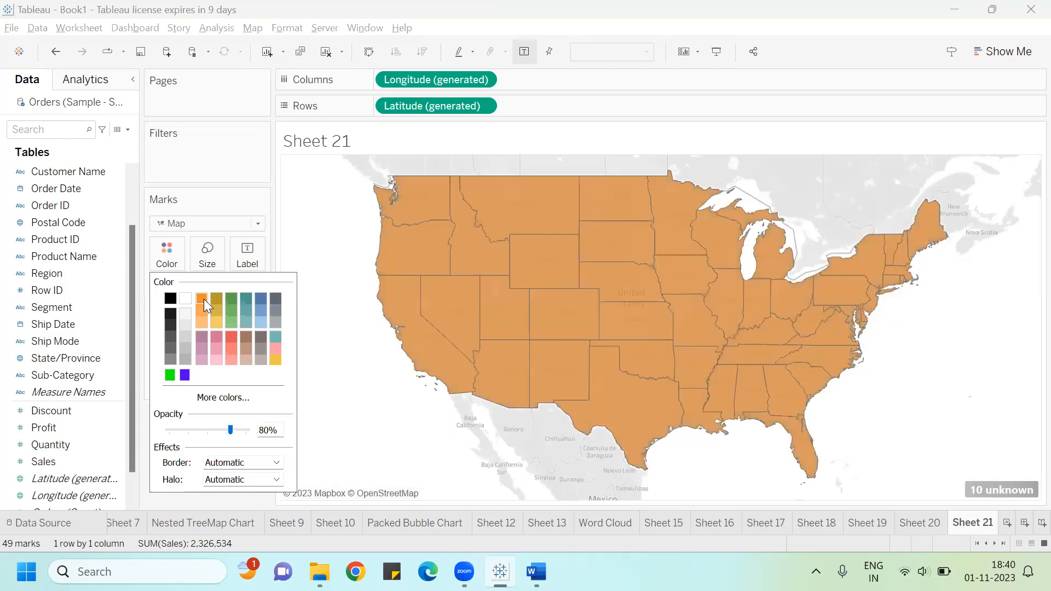
left_click(324, 223)
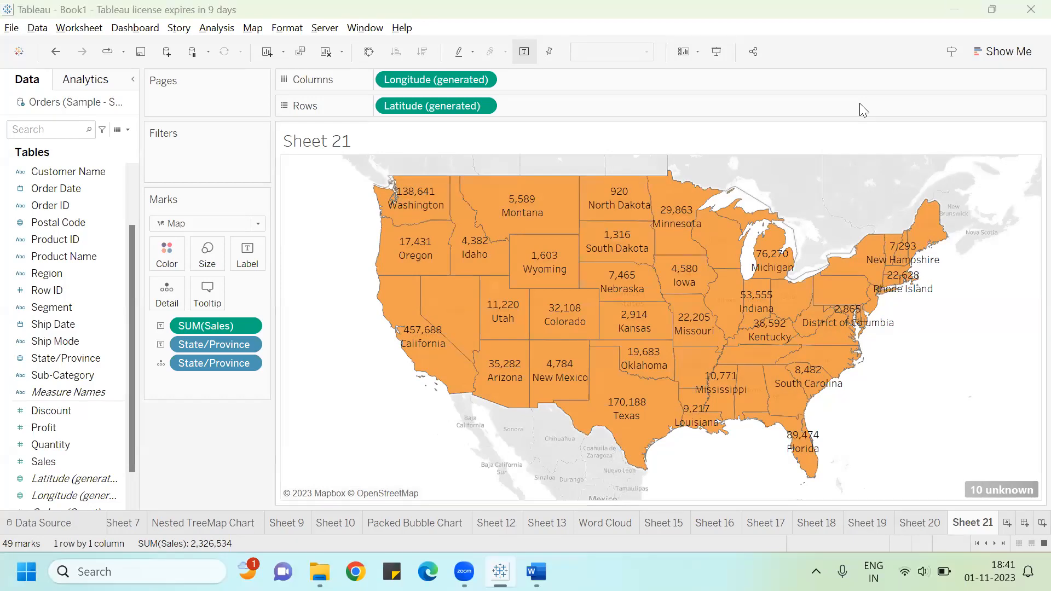
Step: Close the Tableau workbook without saving the changes
left_click(1030, 11)
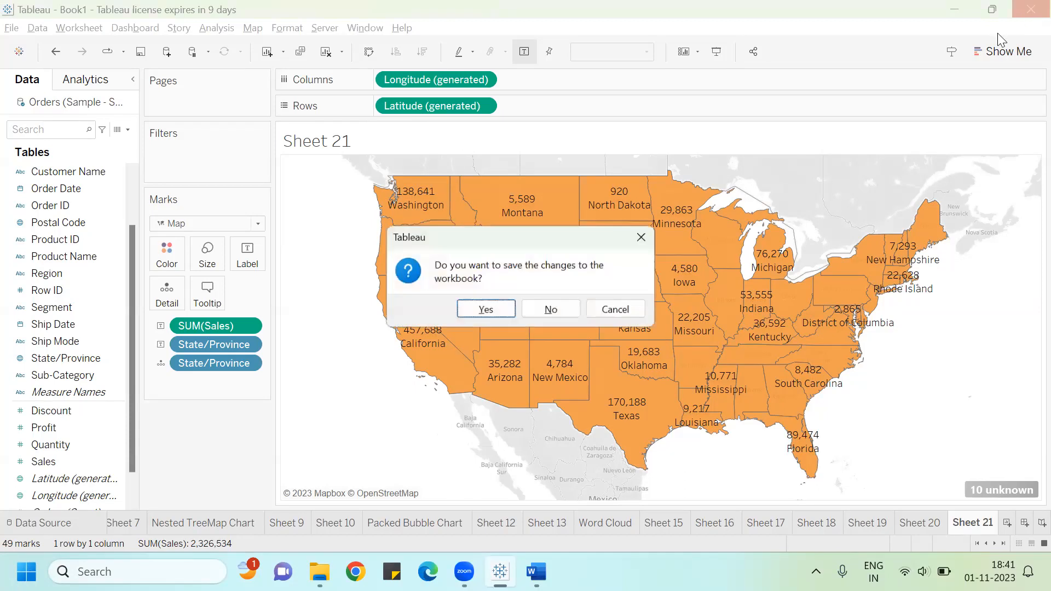
left_click(554, 309)
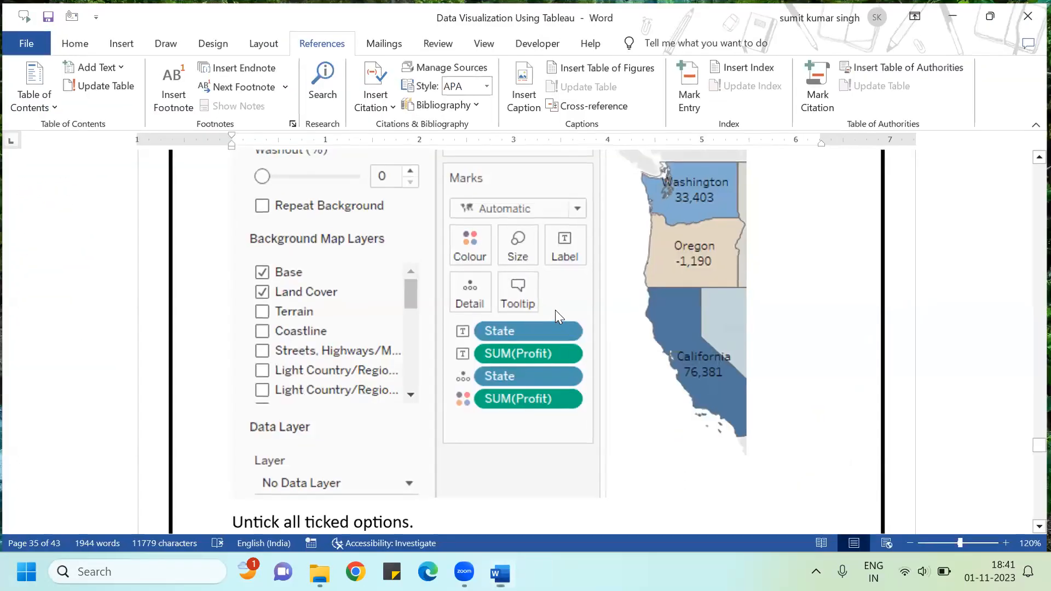
Step: Show the desktop and relaunch Tableau Public from its desktop shortcut
key("super+d")
double_click(31, 450)
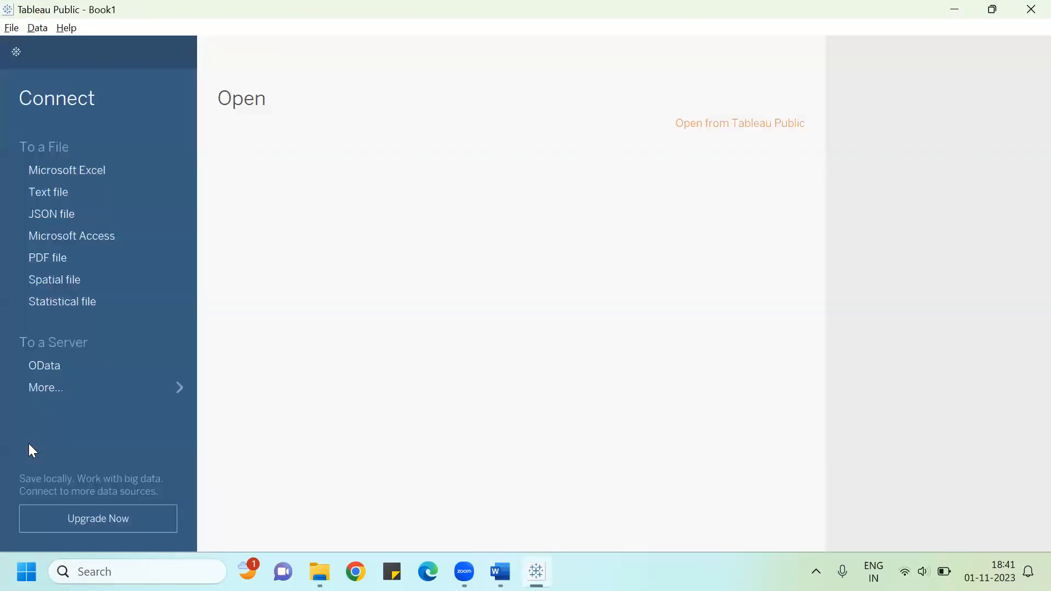
left_click(98, 173)
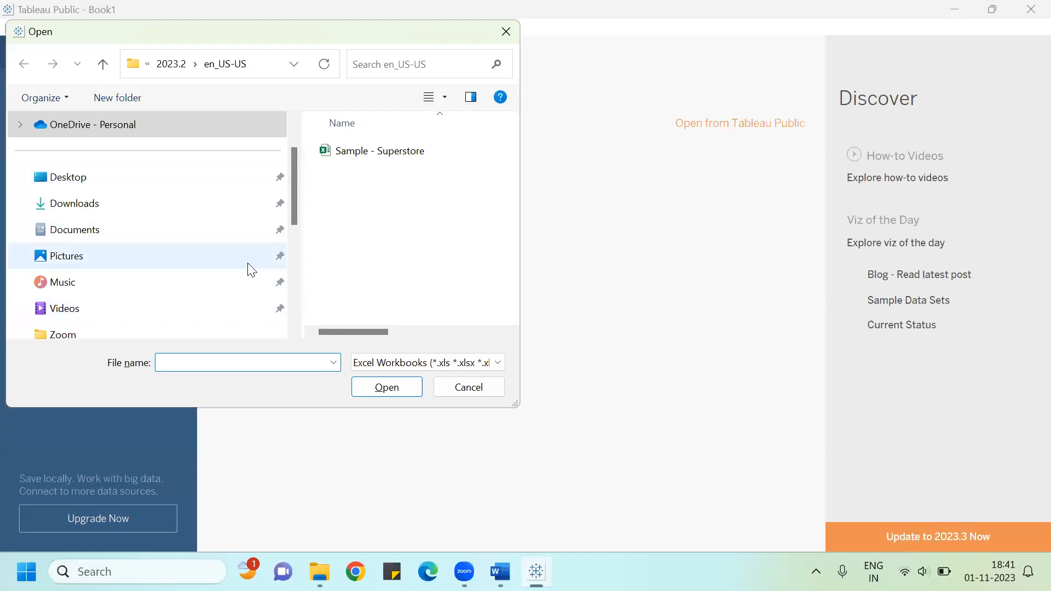
left_click_drag(294, 207, 290, 274)
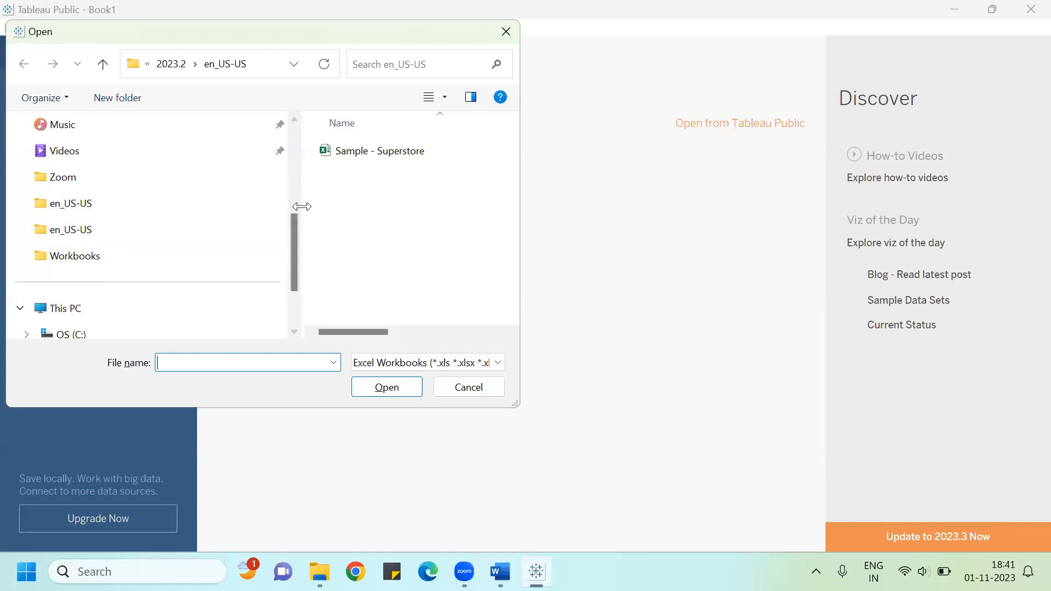
left_click_drag(290, 244, 292, 180)
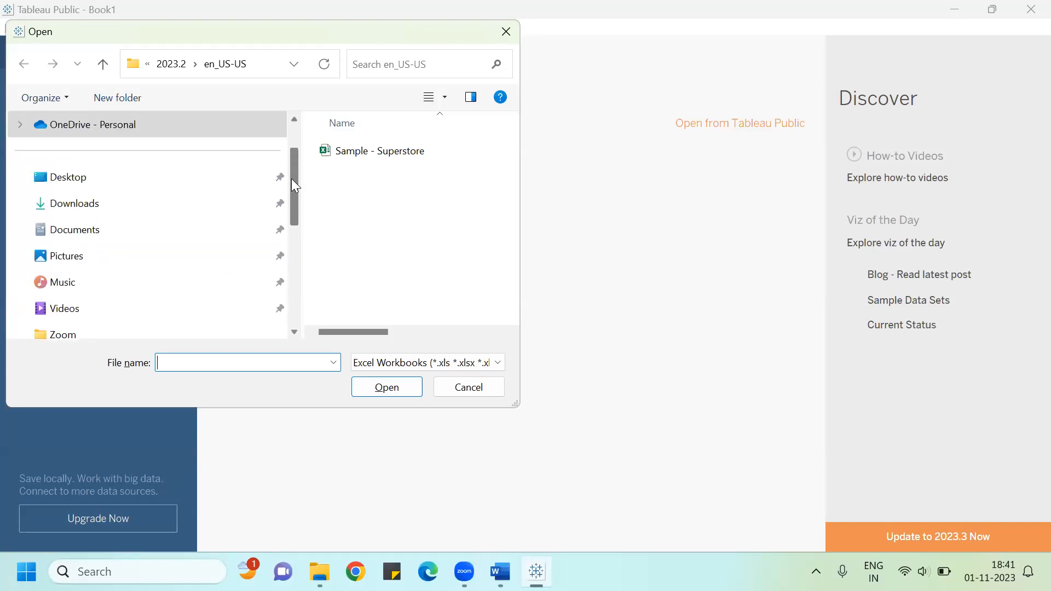
left_click(93, 228)
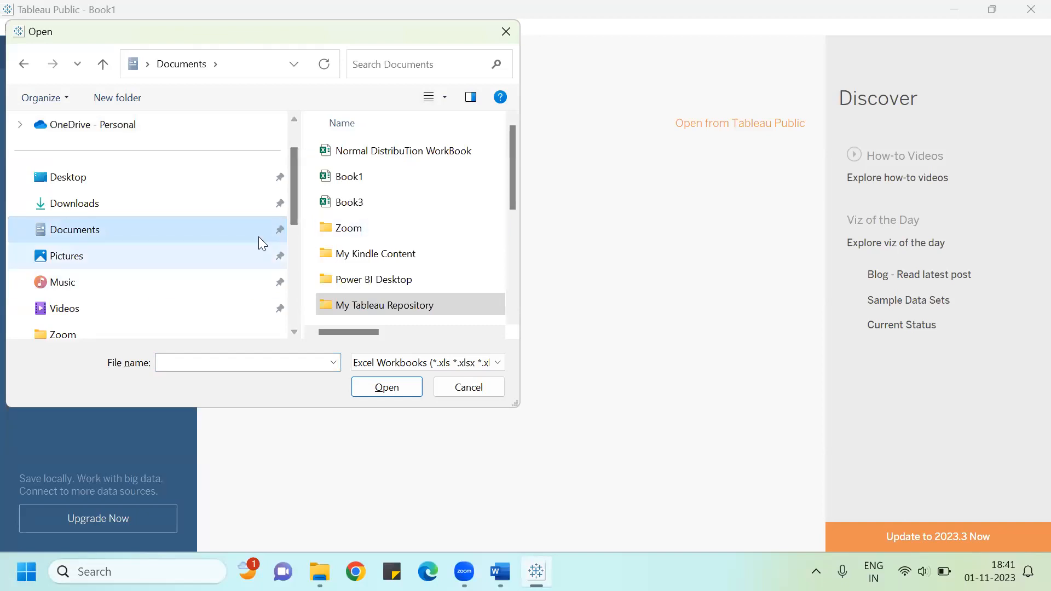
left_click_drag(292, 212, 286, 299)
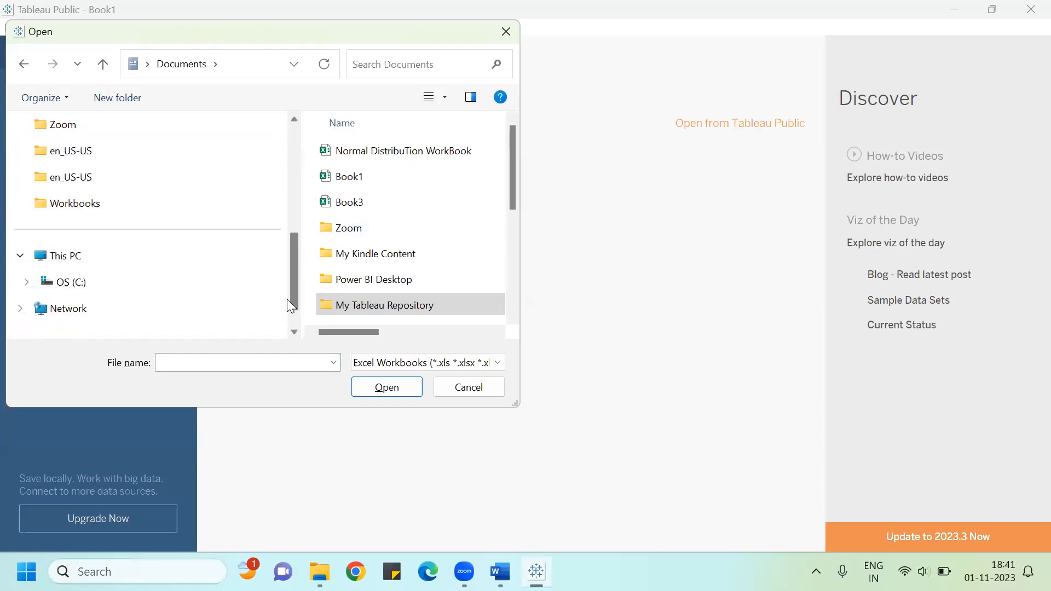
left_click(67, 293)
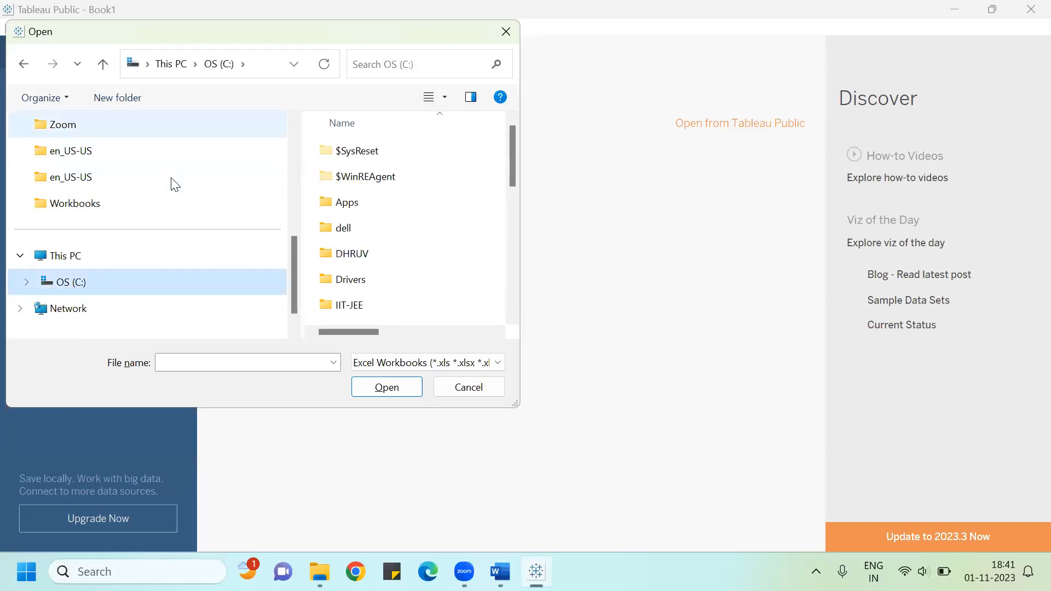
scroll(174, 184, "up", 5)
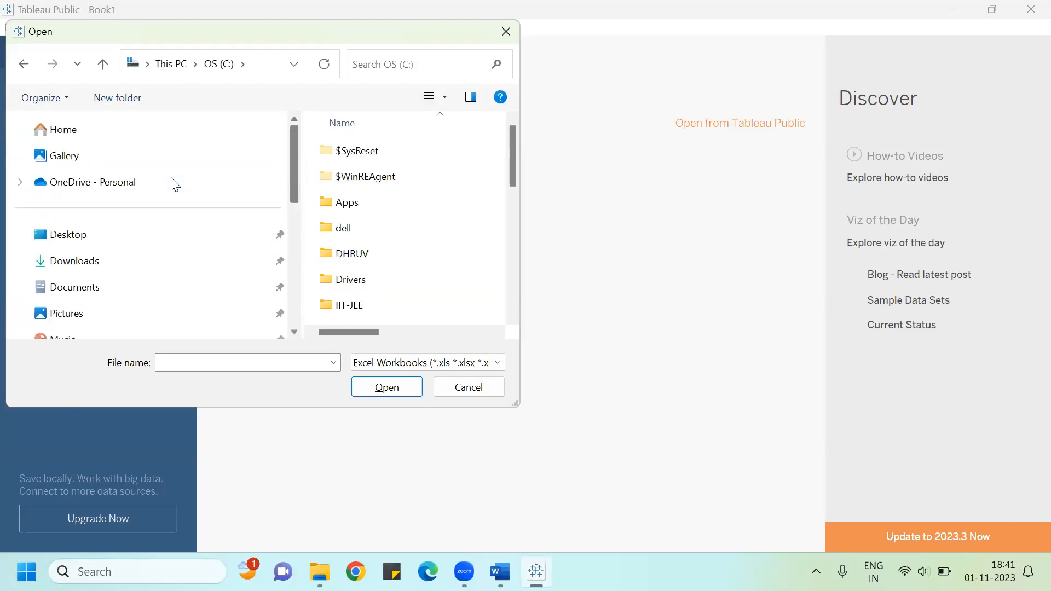
left_click(87, 263)
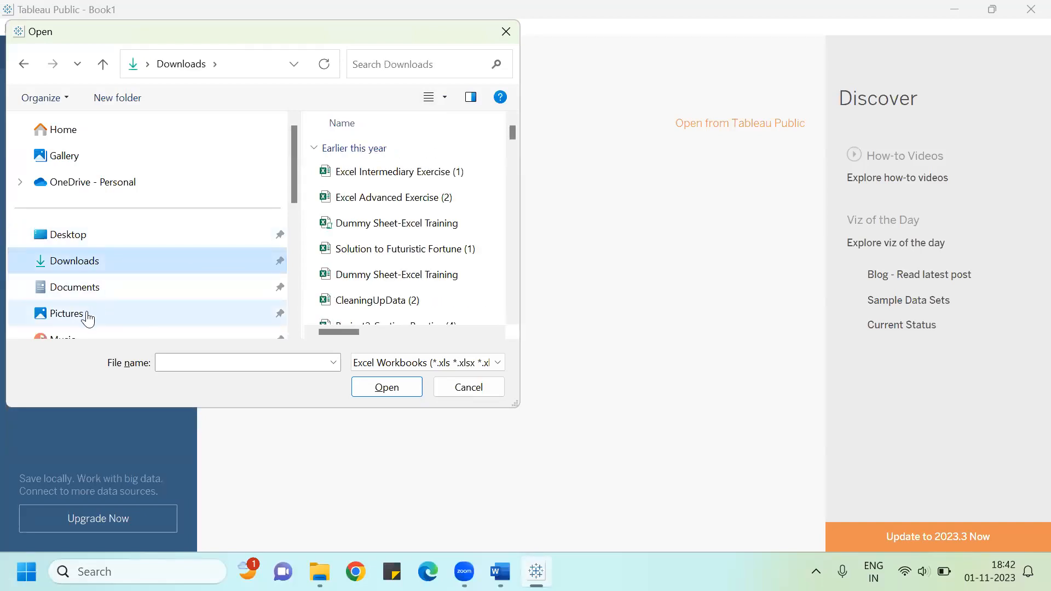
left_click(495, 32)
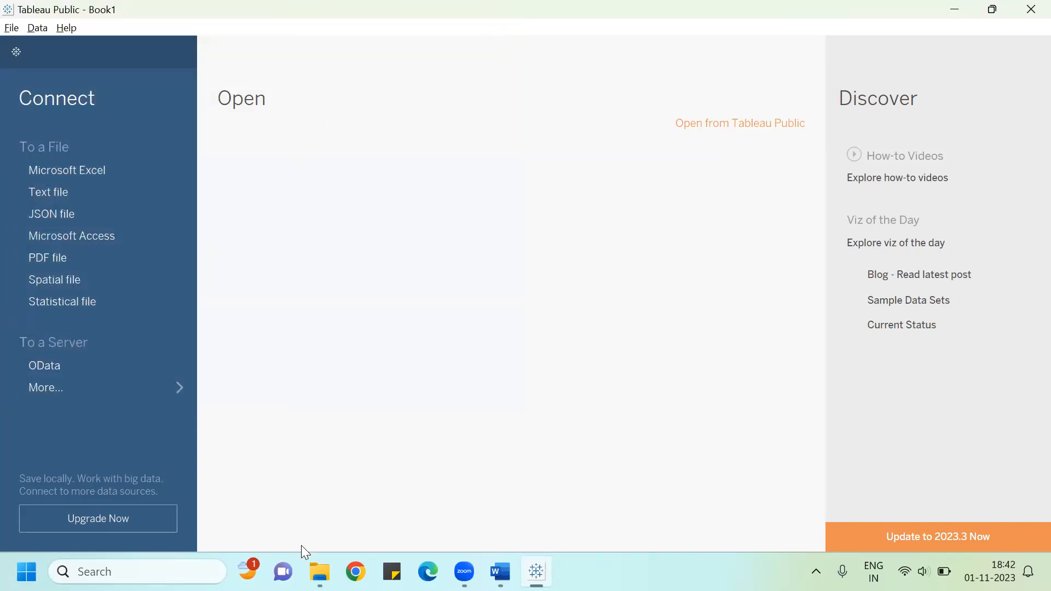
Step: Browse the Home and Documents folders in File Explorer for the Superstore workbook
left_click(321, 572)
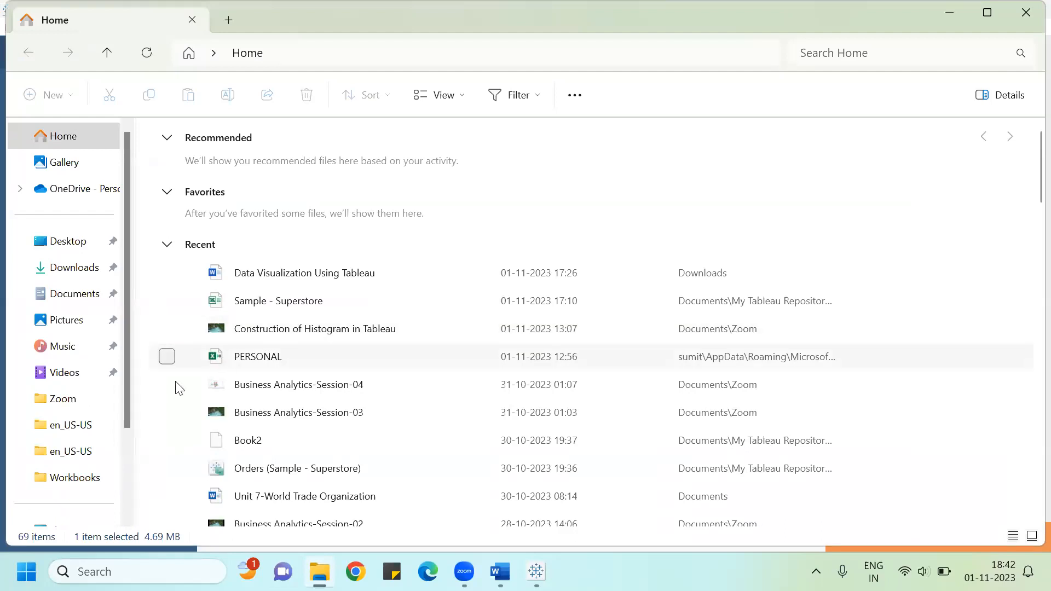
left_click_drag(124, 404, 140, 363)
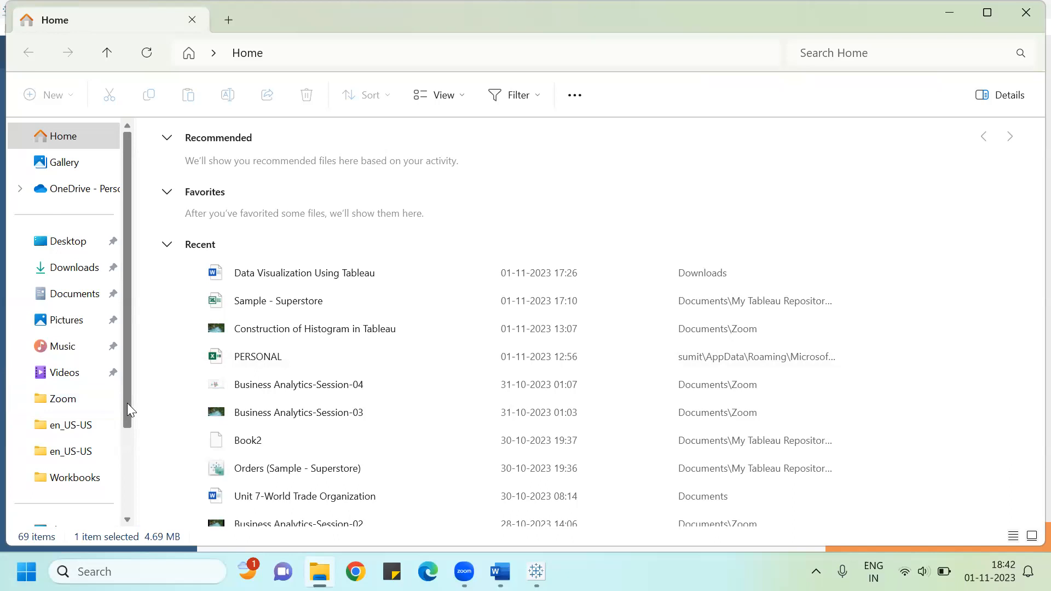
left_click_drag(127, 403, 122, 471)
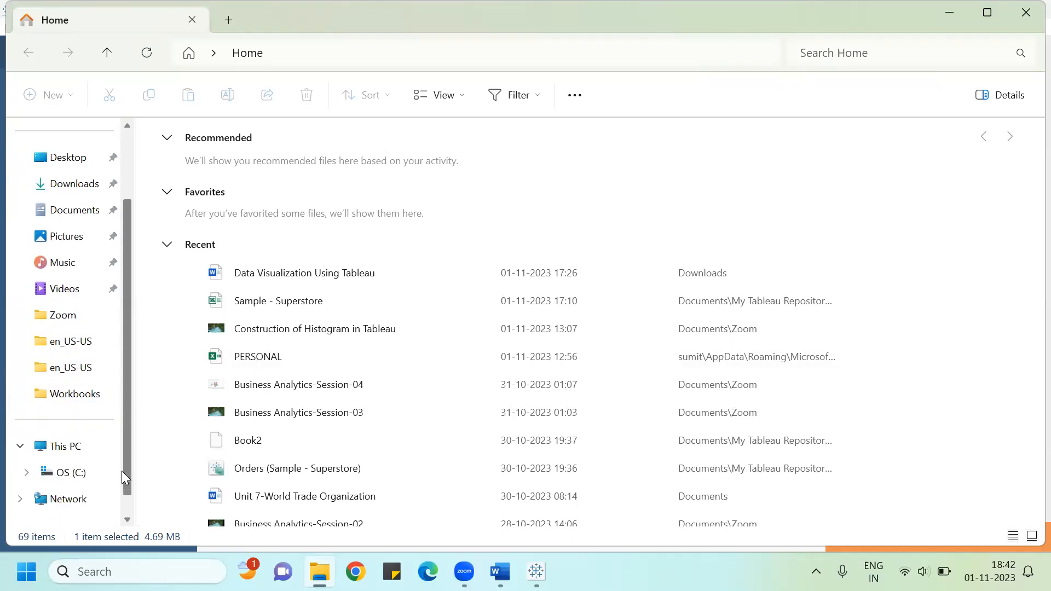
left_click_drag(122, 471, 128, 387)
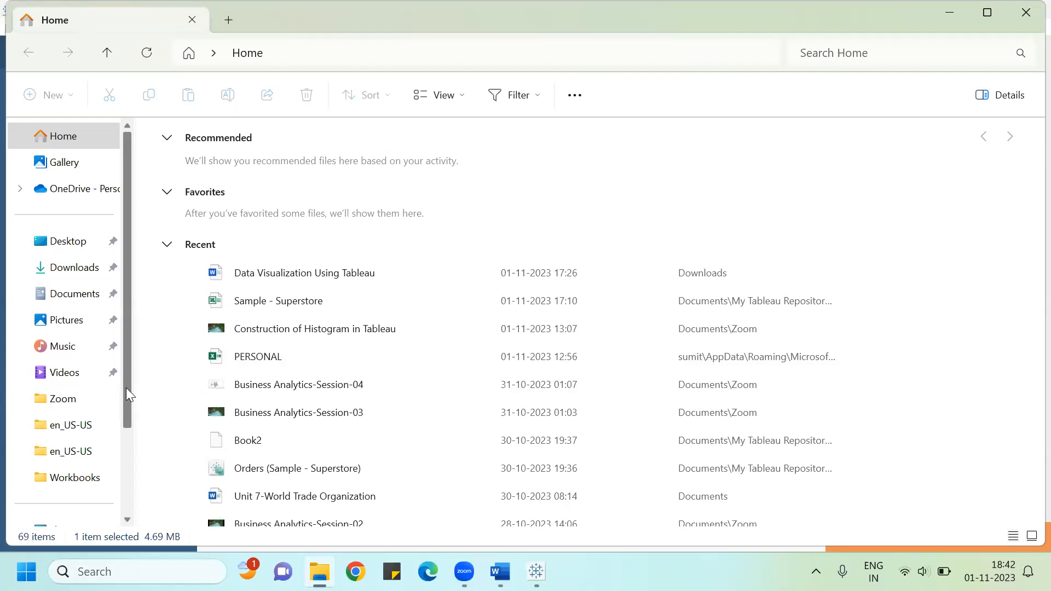
left_click(71, 294)
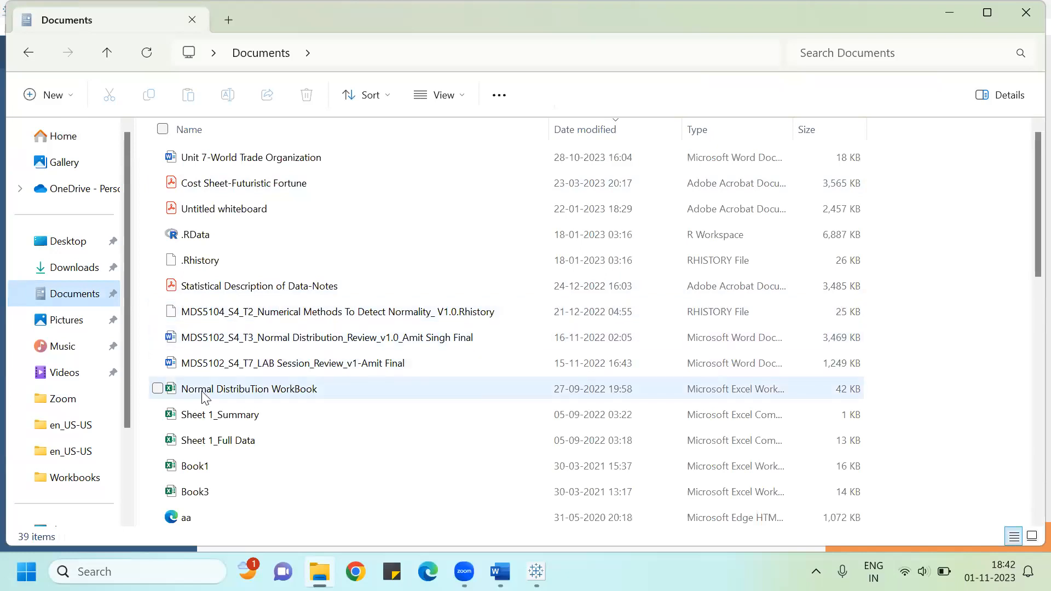
left_click(202, 390)
key("t")
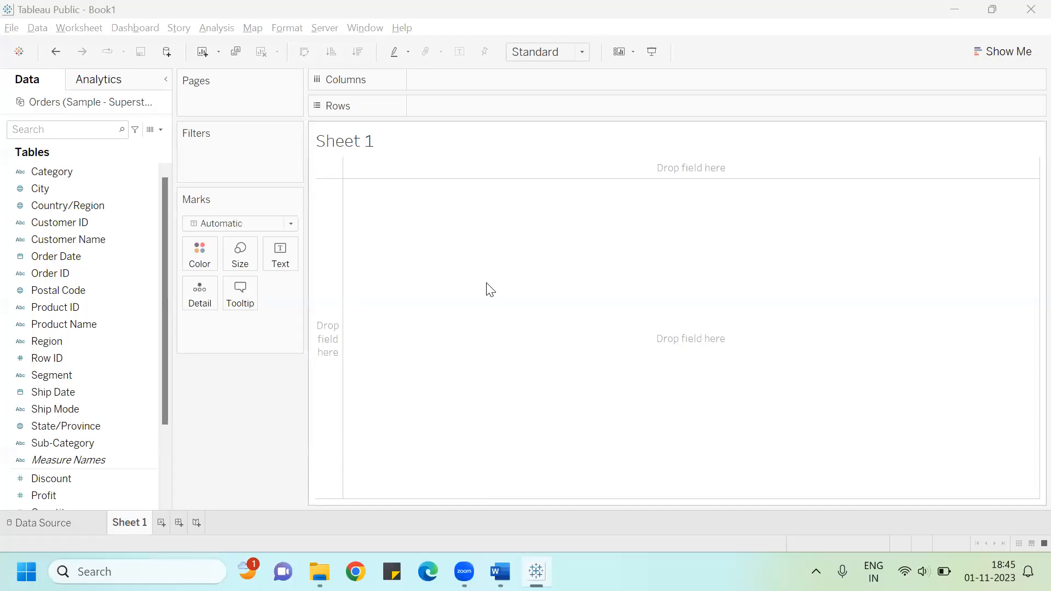
Step: Switch to the Word guide and read through it up to the Histogram section
key("alt+Tab")
key("alt+Tab")
key("alt+Tab")
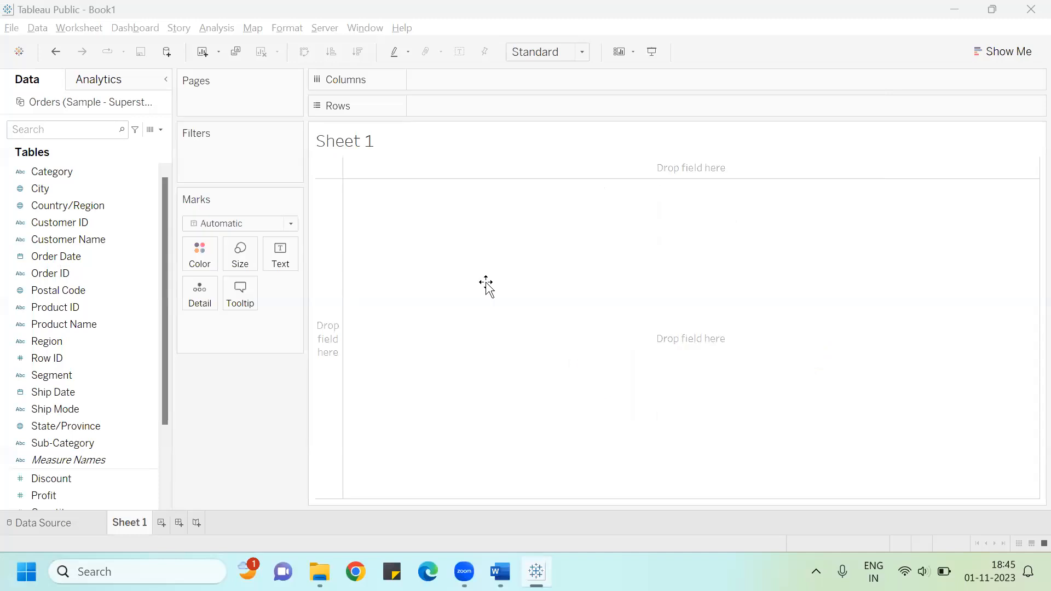
scroll(486, 283, "down", 10)
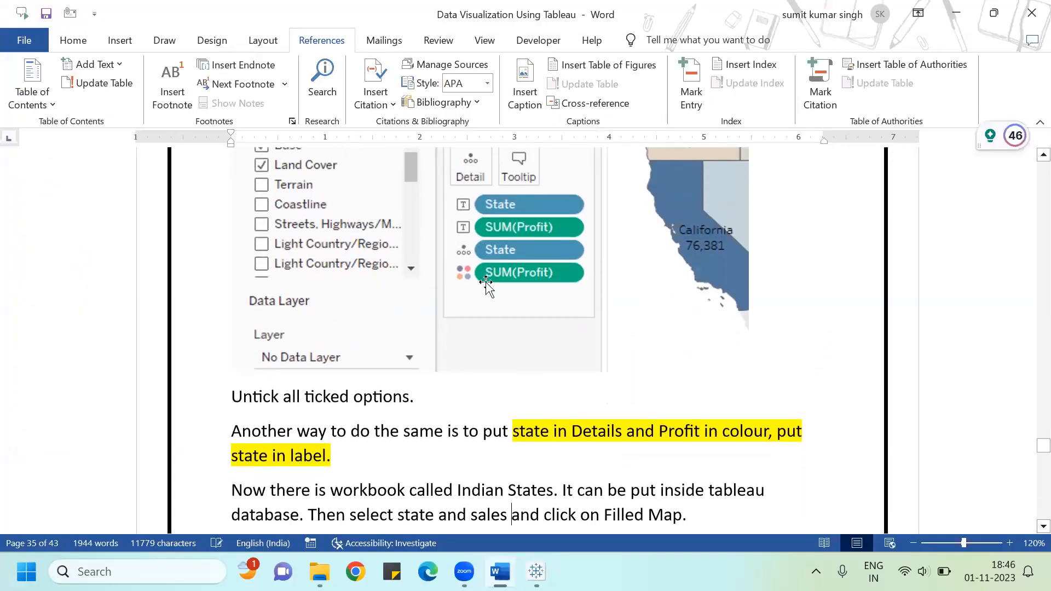
scroll(486, 283, "down", 5)
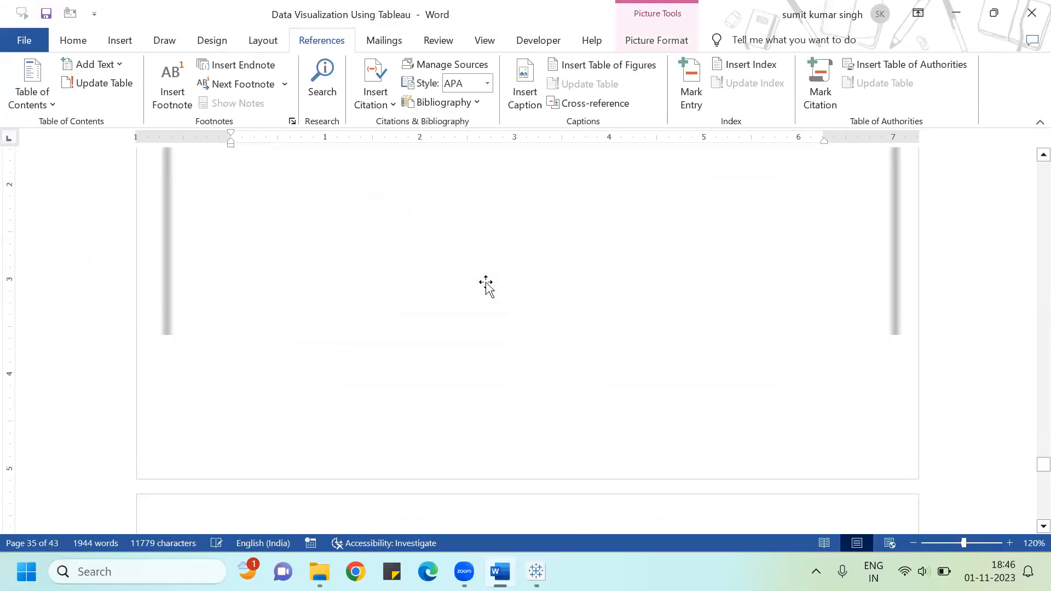
key("Down")
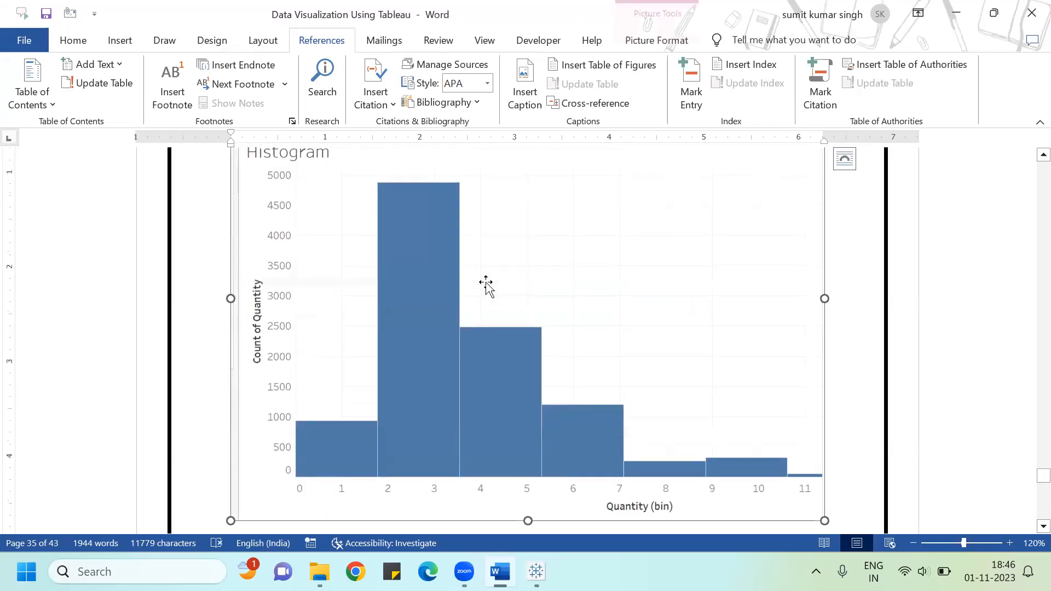
key("Up")
key("Up")
key("Up")
key("Up")
key("Up")
key("Up")
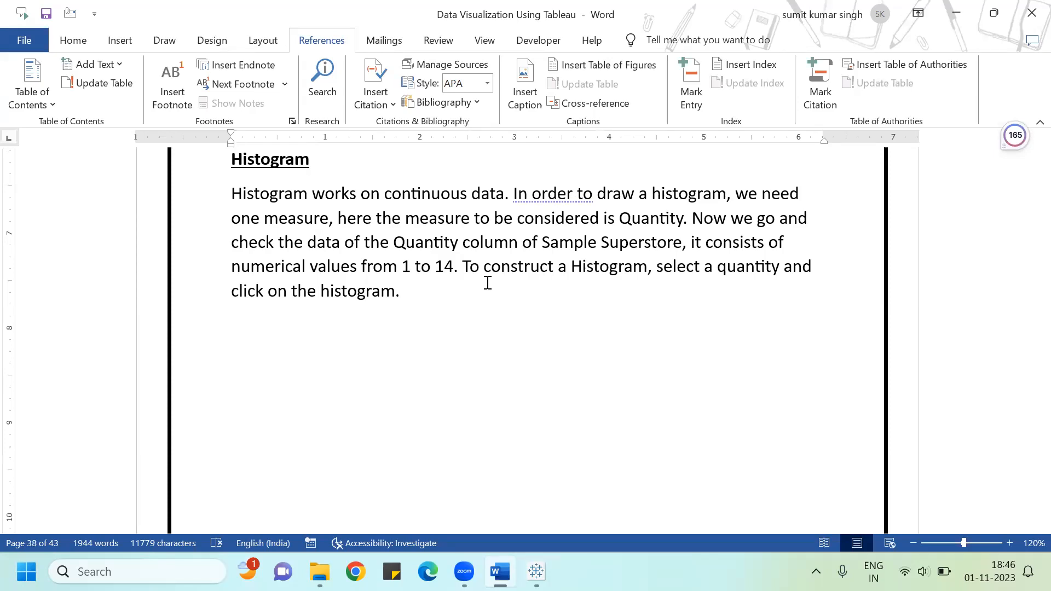
key("alt+Tab")
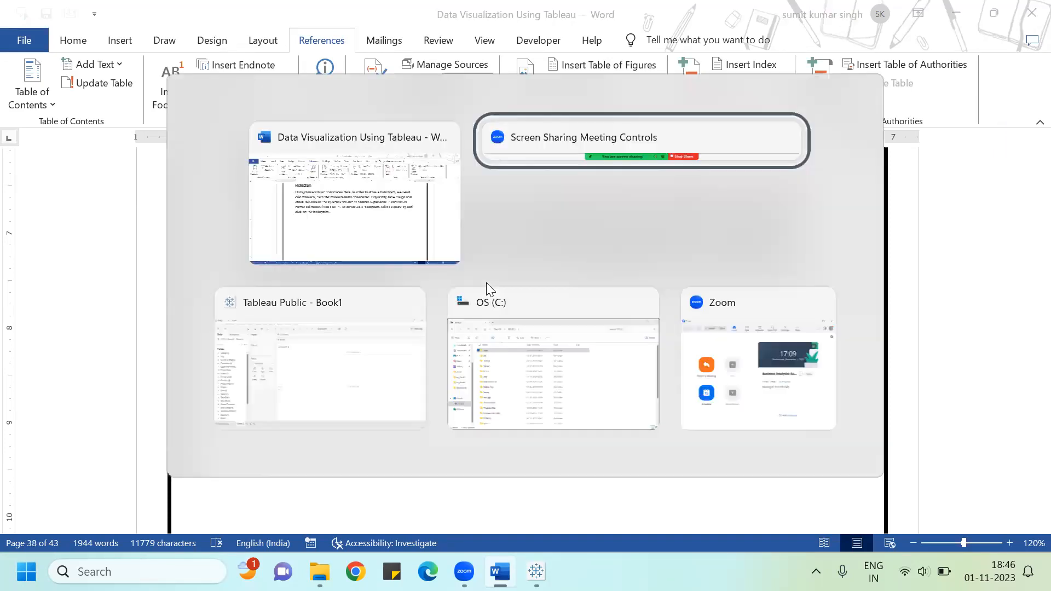
Step: Switch to Tableau and build a bar chart with Measure Names on Columns and Measure Values on Rows
key("Tab")
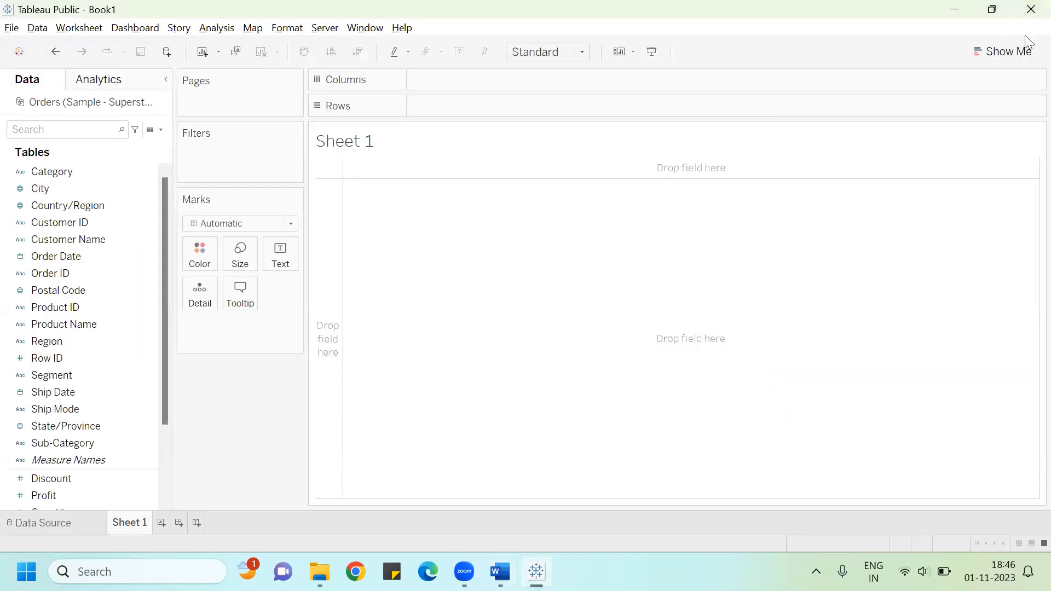
left_click(992, 59)
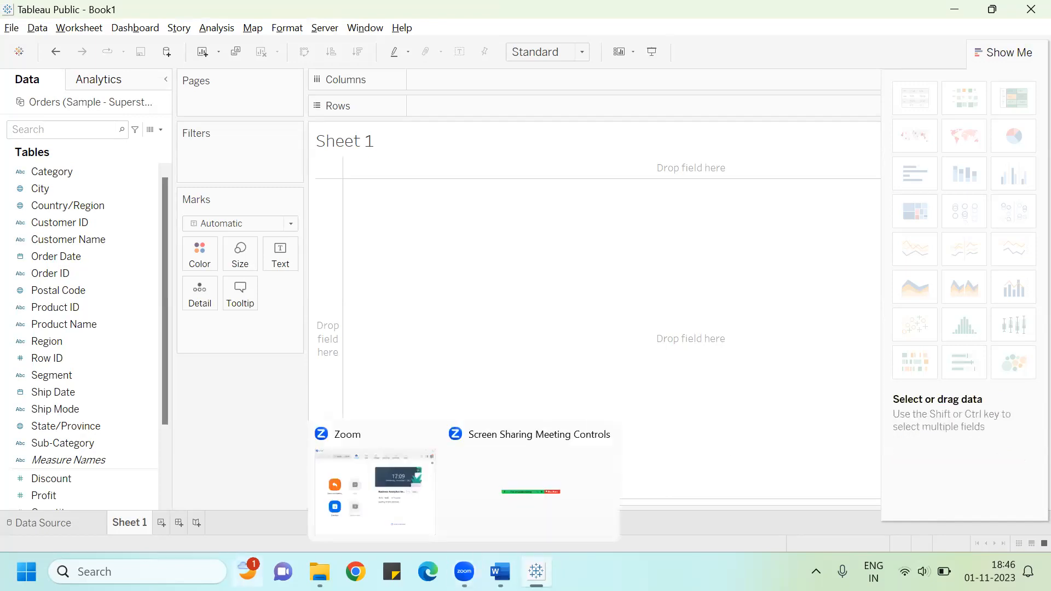
left_click_drag(166, 416, 166, 471)
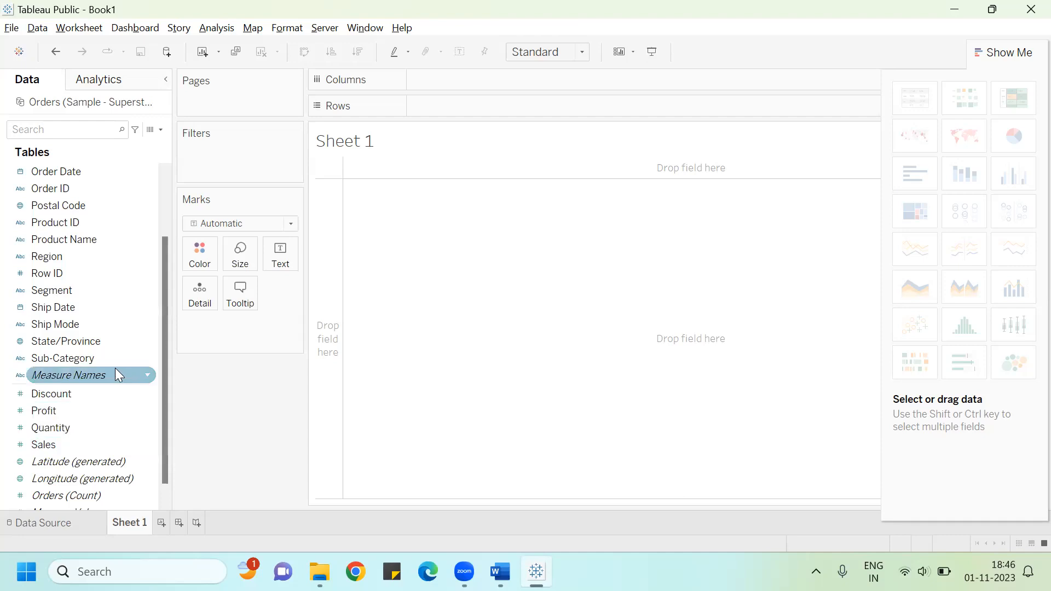
left_click_drag(109, 368, 501, 72)
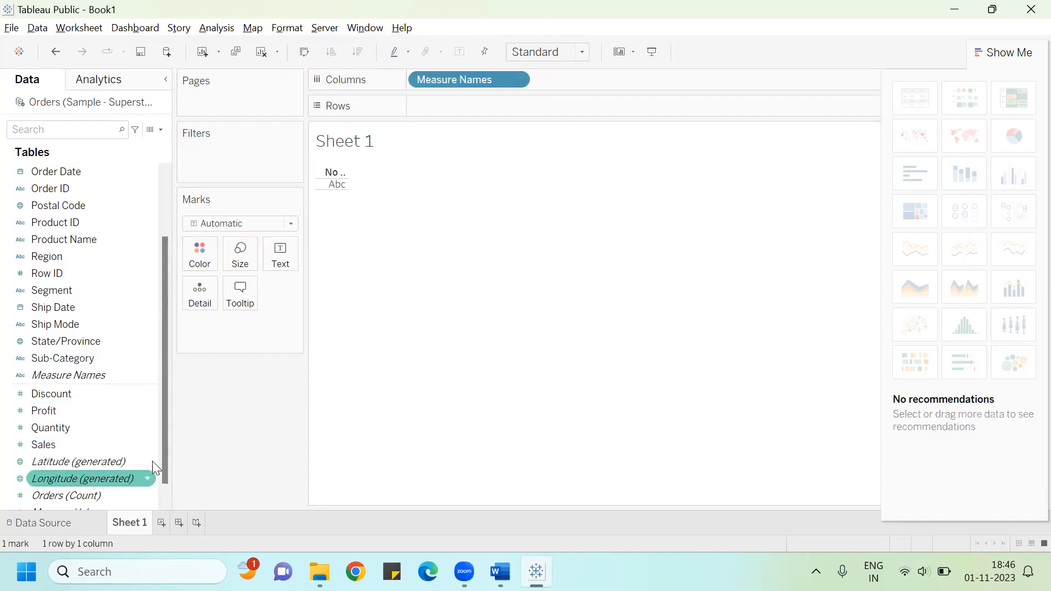
scroll(161, 462, "down", 1)
left_click_drag(110, 494, 511, 104)
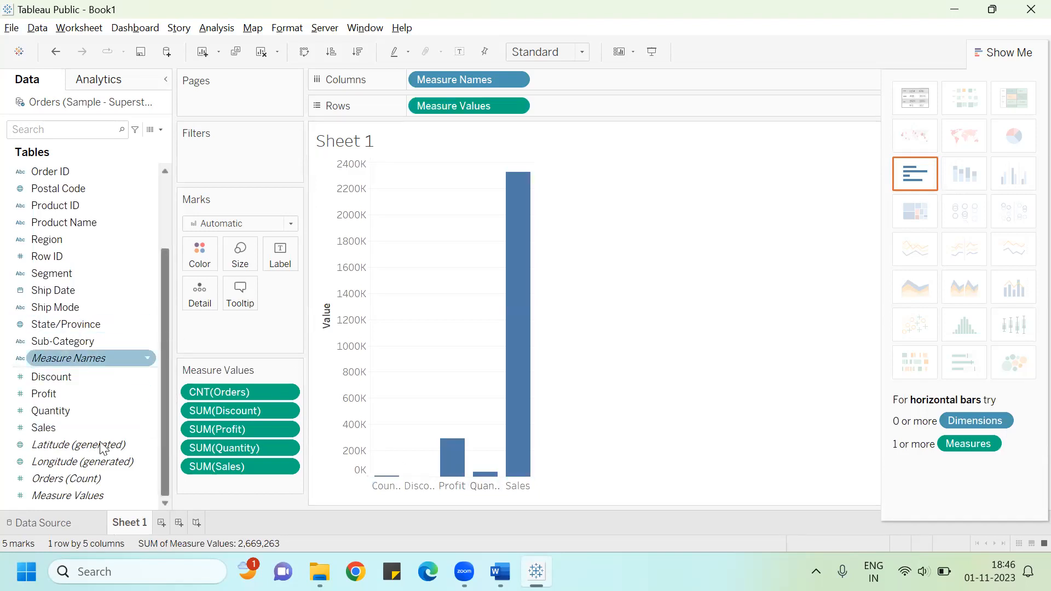
Step: Label the marks with Measure Values and remove Measure Values from Rows to show a text table
left_click_drag(82, 495, 279, 254)
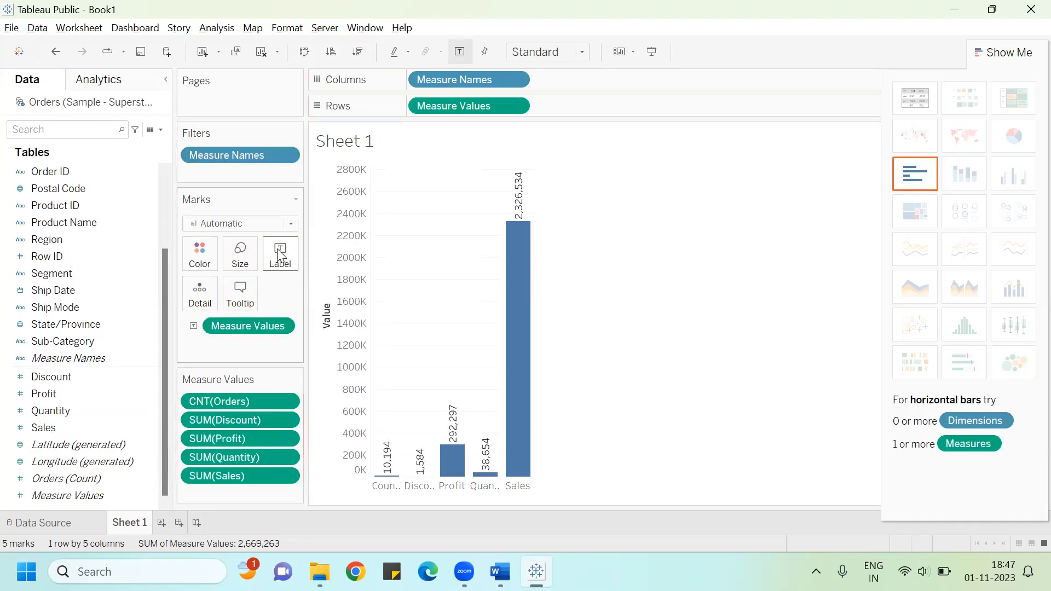
mouse_move(516, 264)
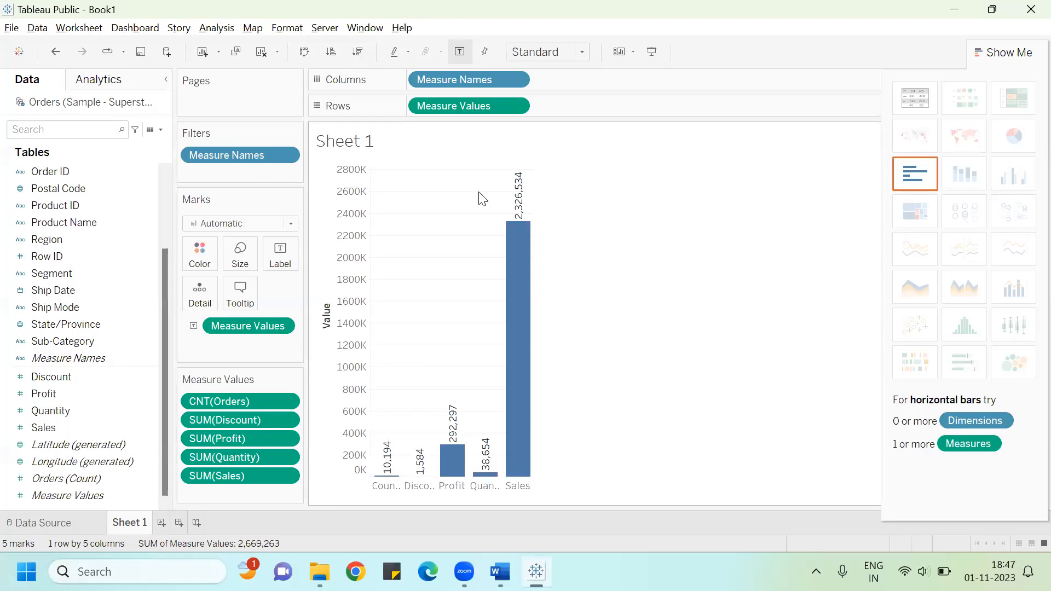
left_click_drag(470, 105, 289, 255)
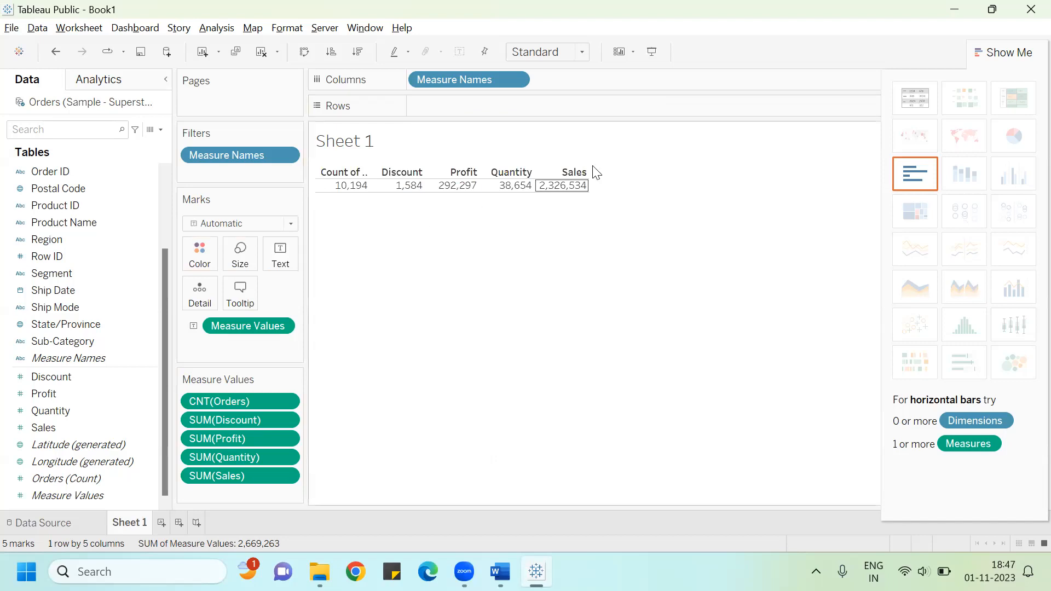
mouse_move(570, 193)
Step: Open the Sample - Superstore Excel file from File Explorer's recent files
left_click(320, 571)
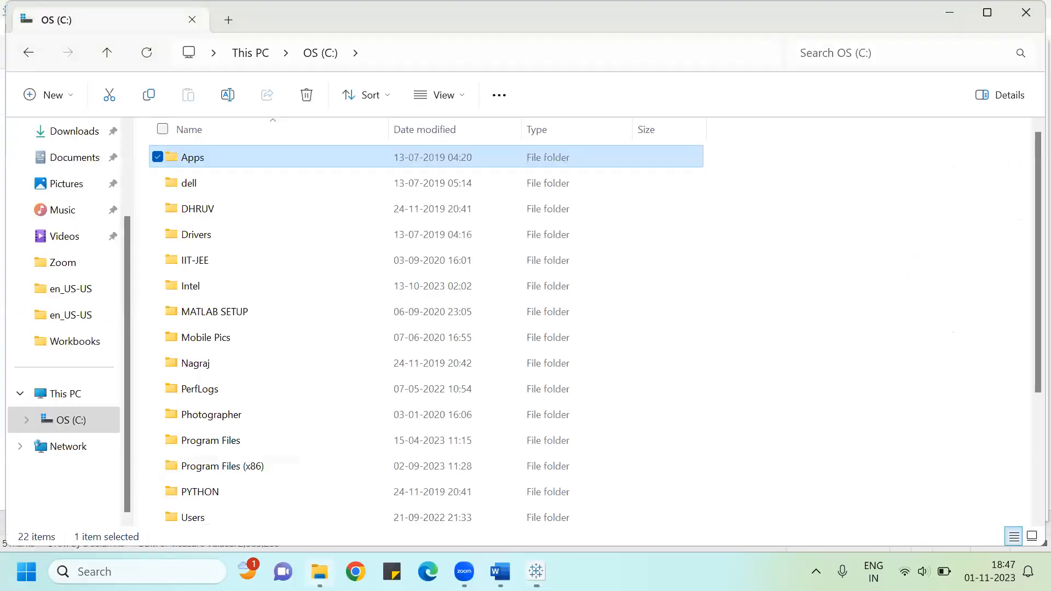
left_click(89, 341)
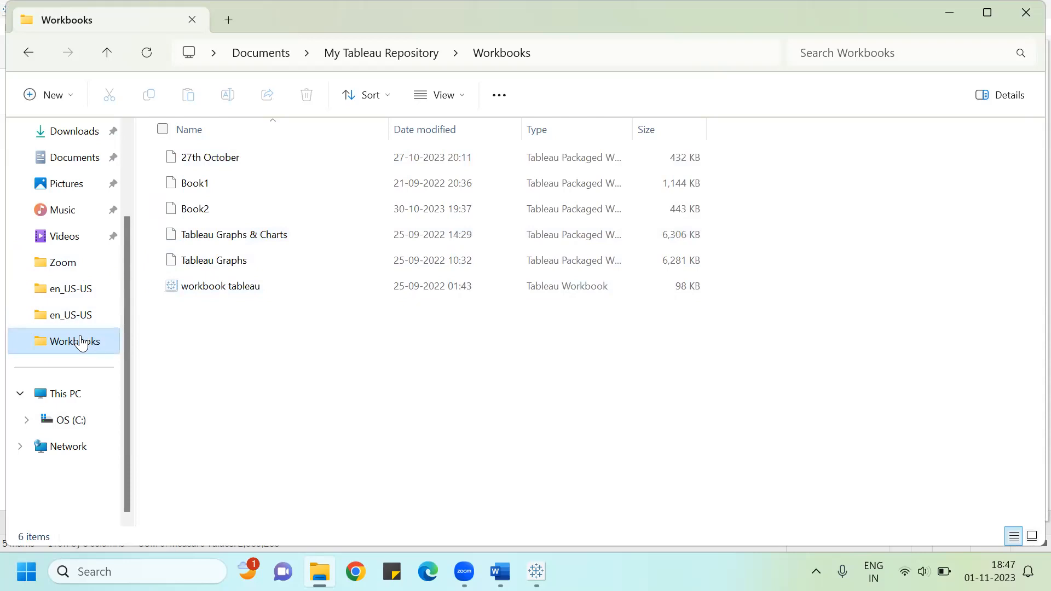
left_click(80, 168)
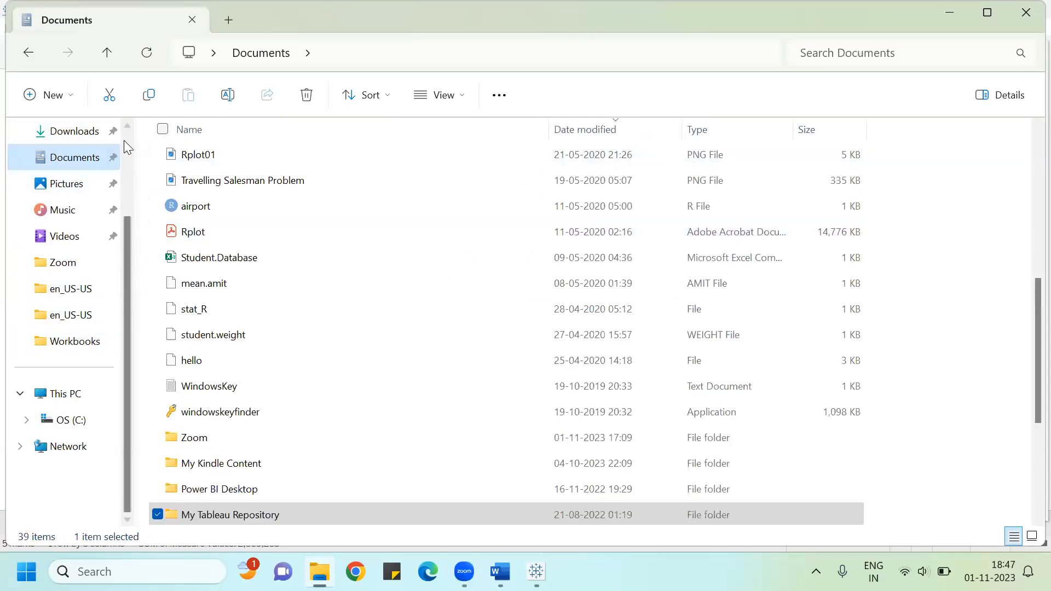
scroll(121, 141, "up", 3)
left_click(70, 137)
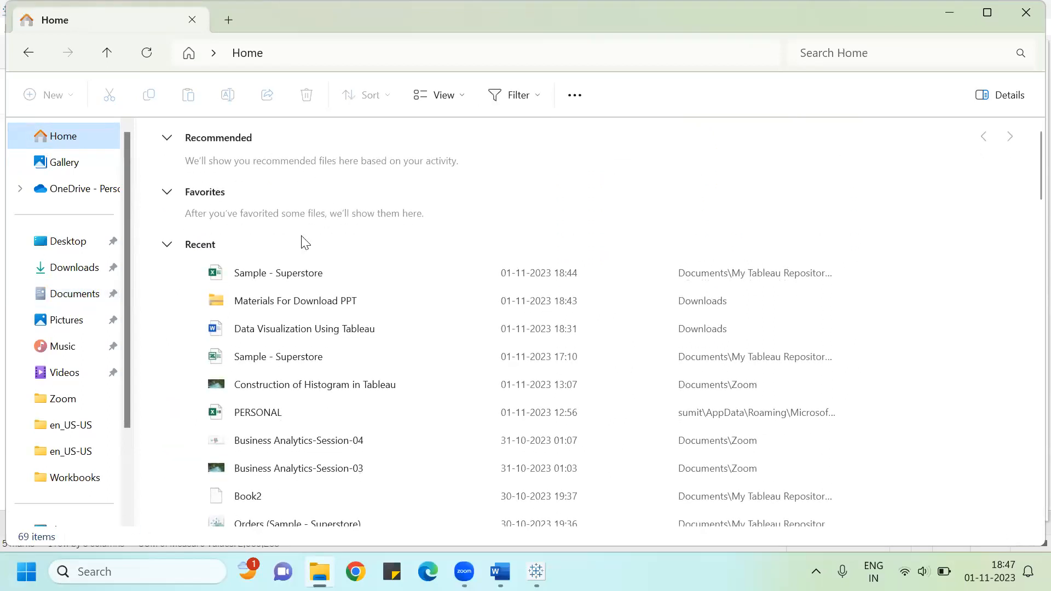
left_click(251, 272)
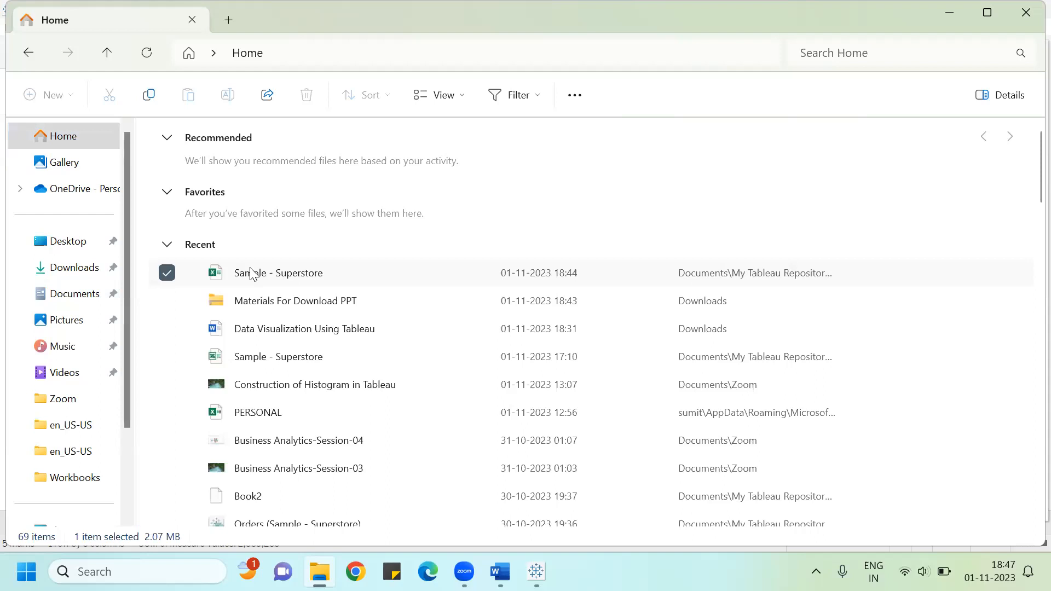
double_click(276, 281)
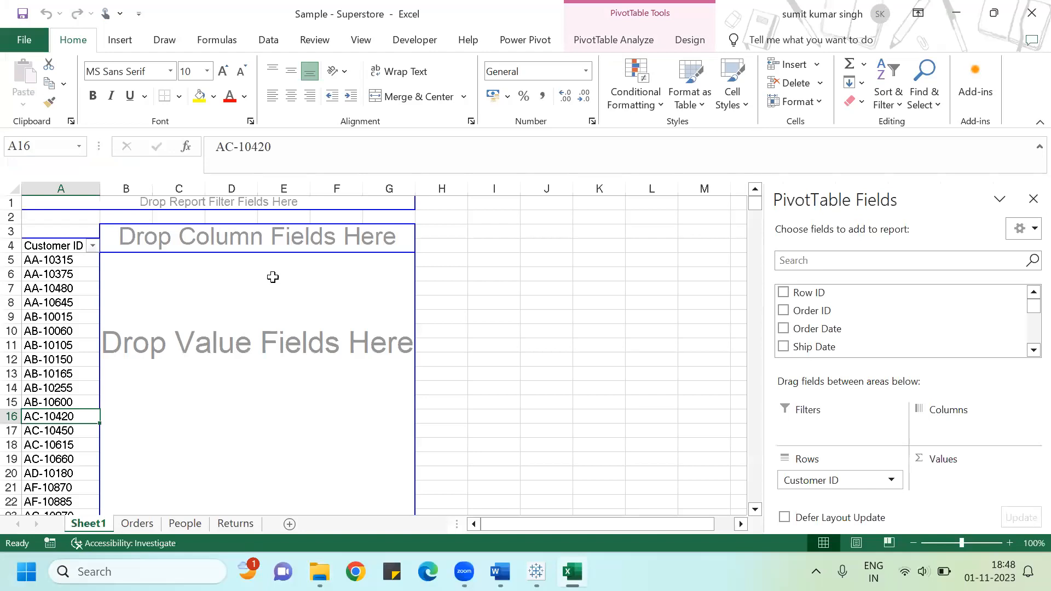
Step: Open the Orders sheet and move across its columns
left_click(137, 522)
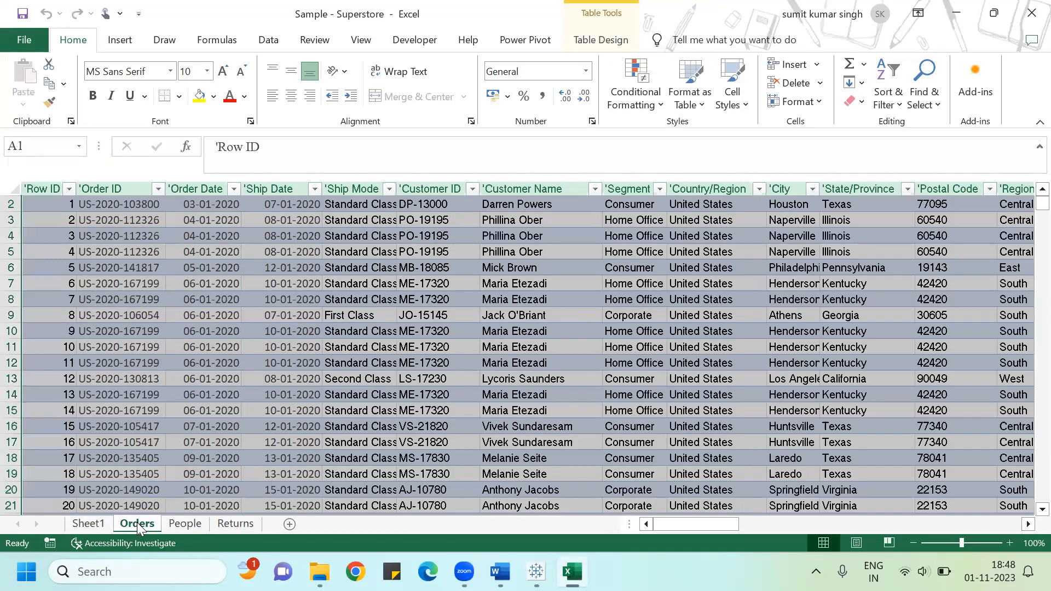
left_click(562, 302)
key("Right")
key("Right")
key("Right")
key("Right")
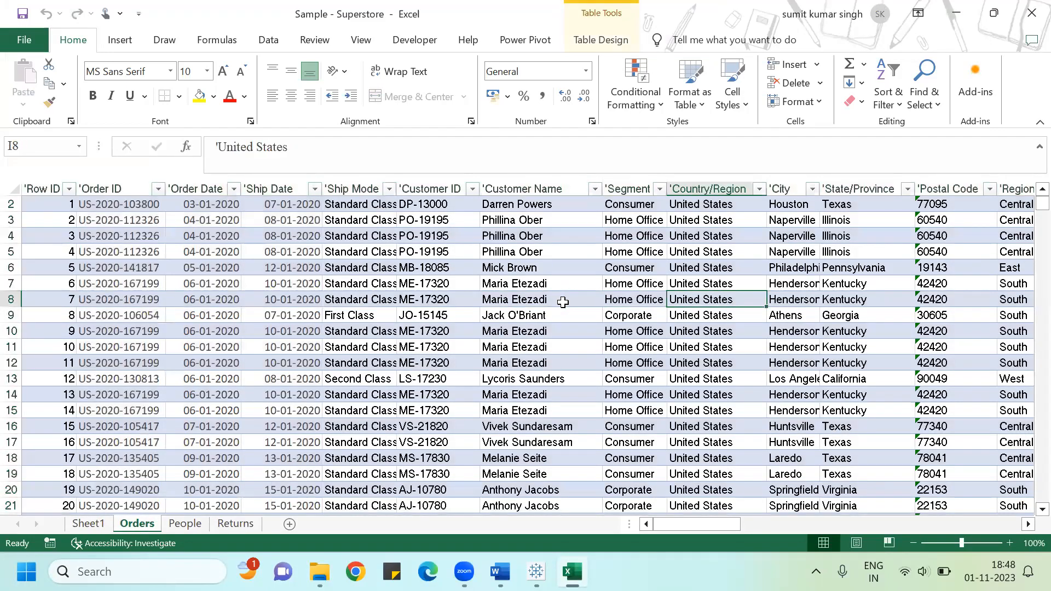
key("Right")
key("Right")
key("Right")
key("Right")
key("Right")
key("Right")
key("Right")
key("Right")
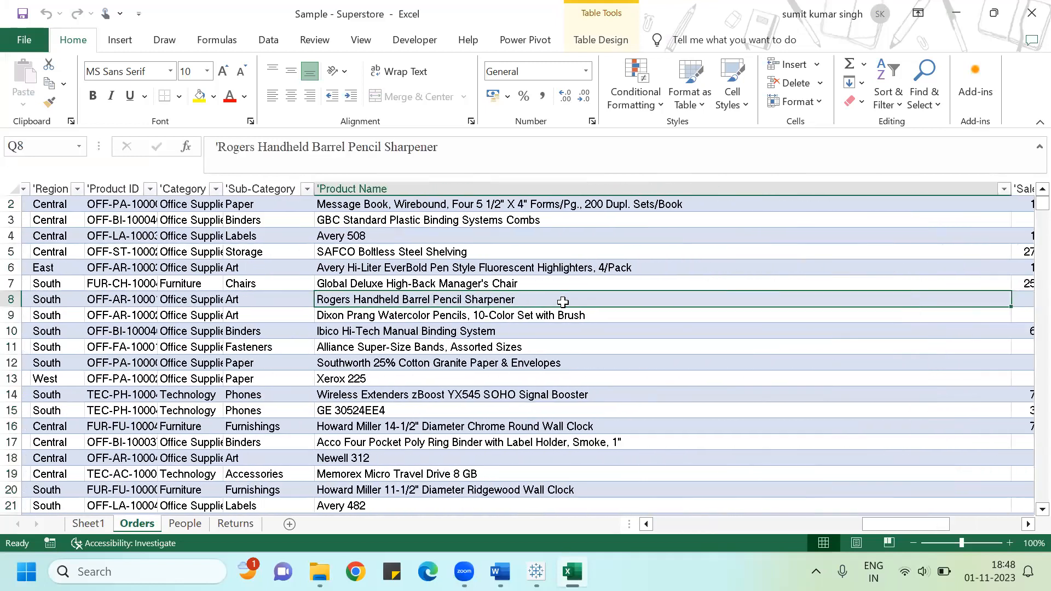
key("Right")
key("Right")
key("Right")
key("Right")
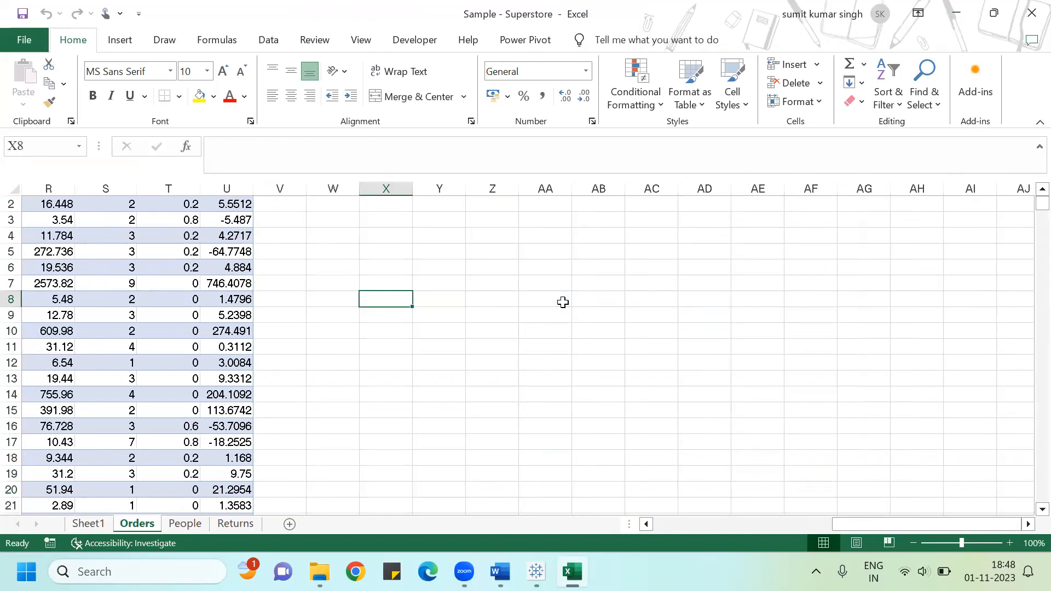
Step: Examine the values in the Quantity column of the Orders sheet
key("Left")
key("Left")
key("Left")
key("Left")
key("Left")
key("Right")
key("Up")
key("Up")
key("Up")
key("Up")
key("Up")
key("Up")
key("Up")
key("Down")
key("Down")
key("Down")
key("Down")
key("Down")
key("Down")
key("Down")
key("Down")
key("Down")
key("Down")
key("Down")
key("Down")
key("Down")
key("Down")
key("Down")
key("Down")
key("Down")
key("Down")
key("Down")
key("Down")
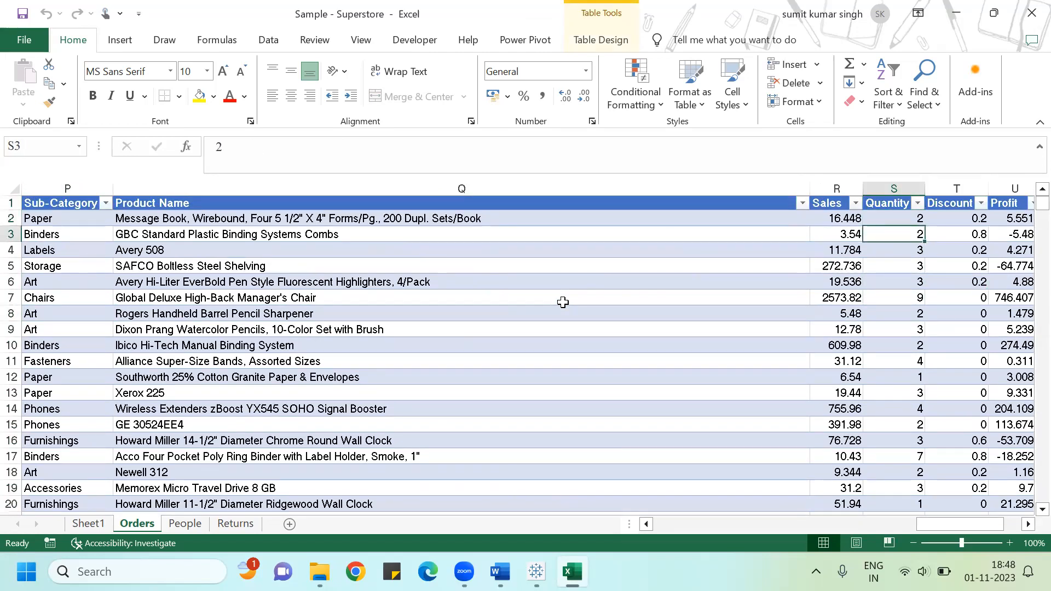
key("Down")
key("Down")
key("Down")
key("Down")
key("Down")
key("Down")
key("Down")
key("Down")
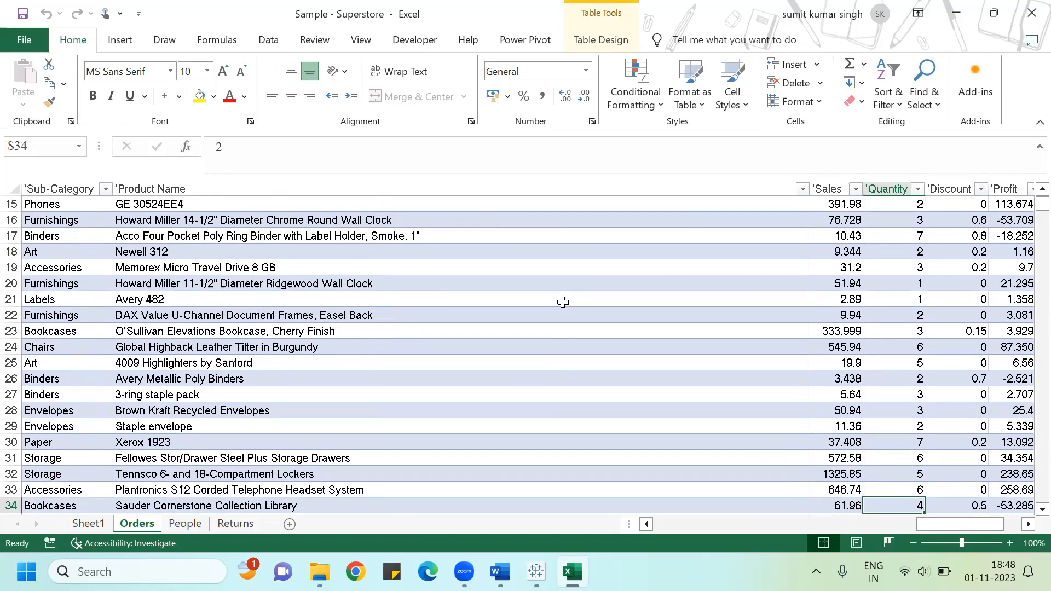
key("Down")
key("Down")
key("Down")
key("Down")
key("Down")
key("Down")
key("Down")
key("Down")
key("Down")
key("Down")
key("Down")
key("Down")
key("Down")
key("Down")
key("Down")
key("Down")
key("Down")
key("Down")
key("Down")
key("Down")
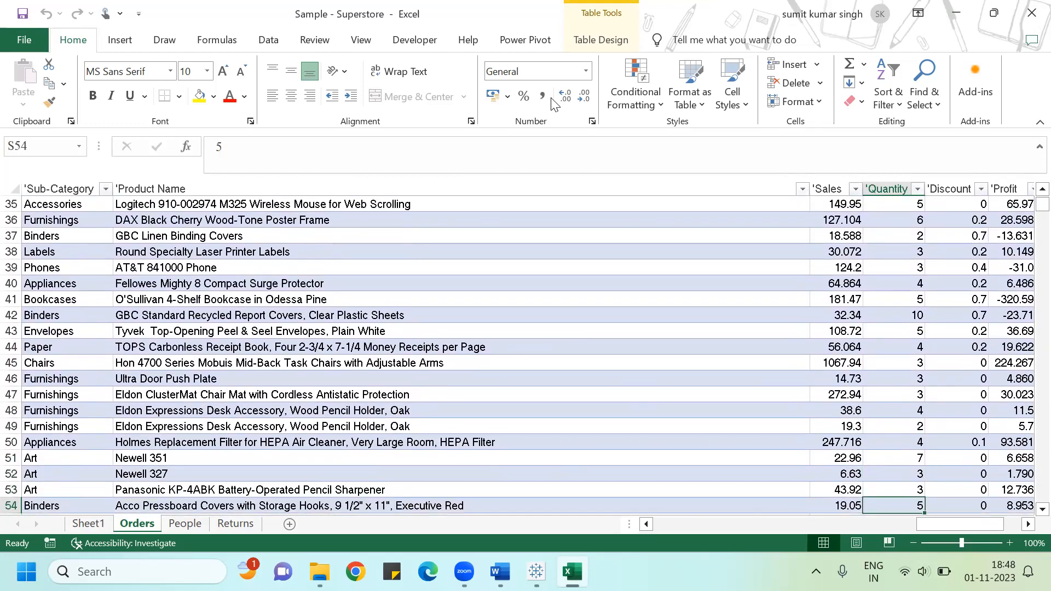
key("ctrl+Down")
key("Up")
key("ctrl+Up")
key("Down")
key("Down")
key("Down")
key("Down")
key("Down")
key("Down")
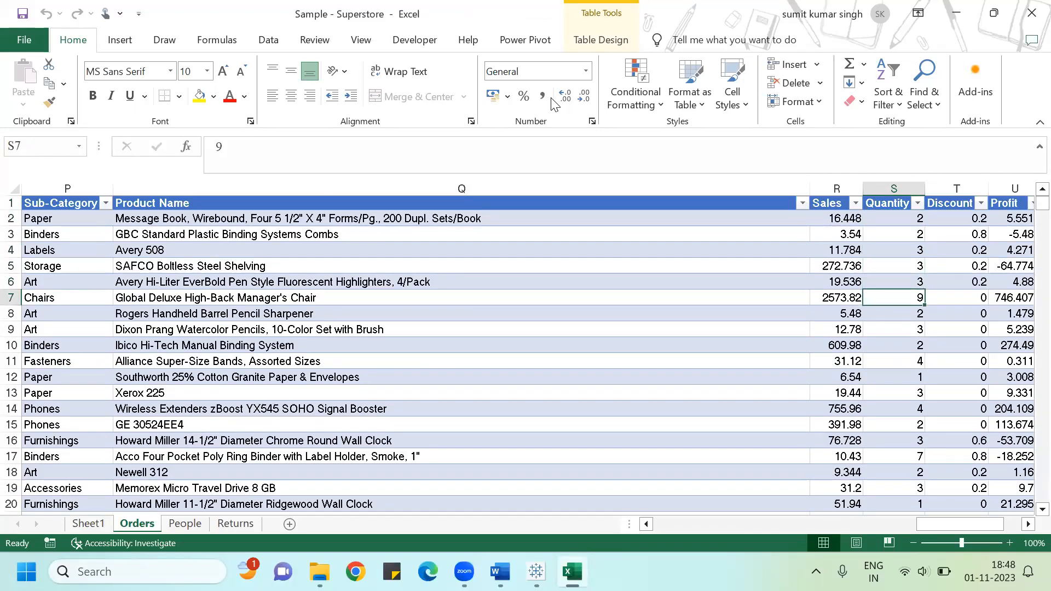
Step: Switch to the Word guide and read the Histogram section
key("alt+Tab")
key("alt+Tab")
key("alt+Tab")
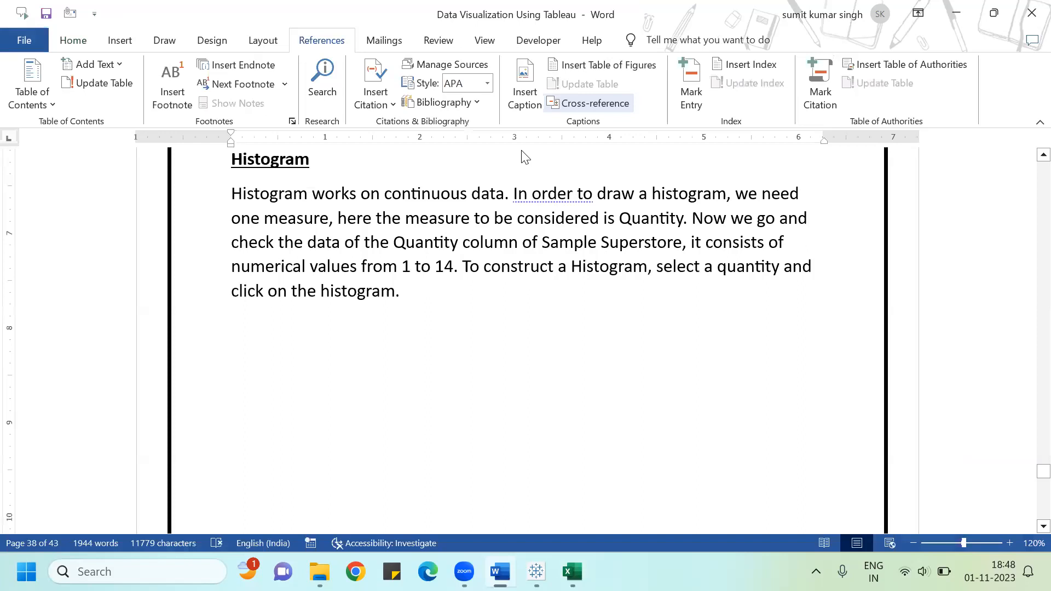
Step: Return to Tableau, add a new worksheet and rename it Histogram
left_click(536, 571)
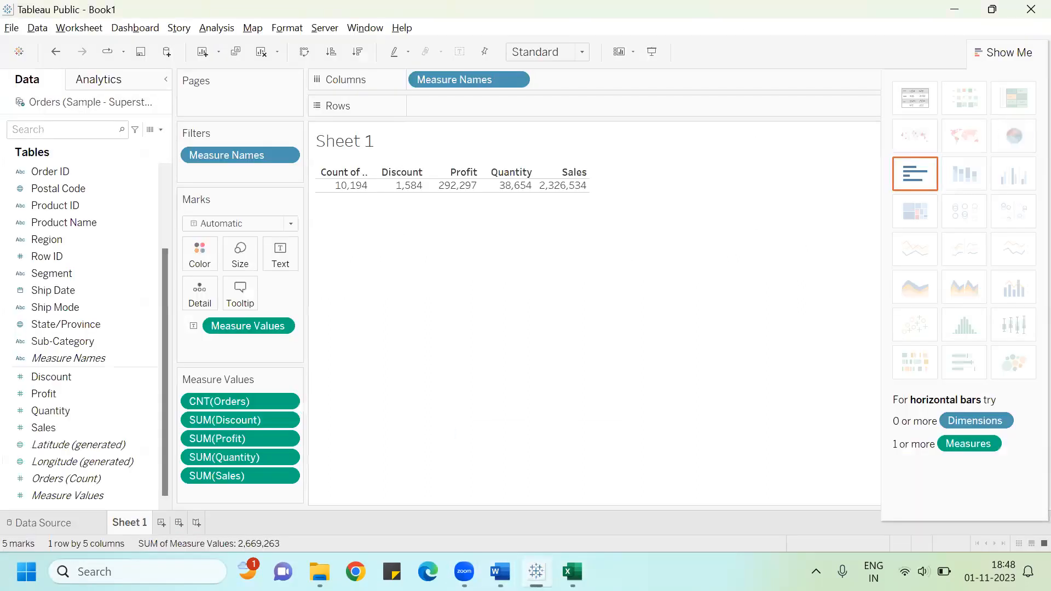
left_click(161, 523)
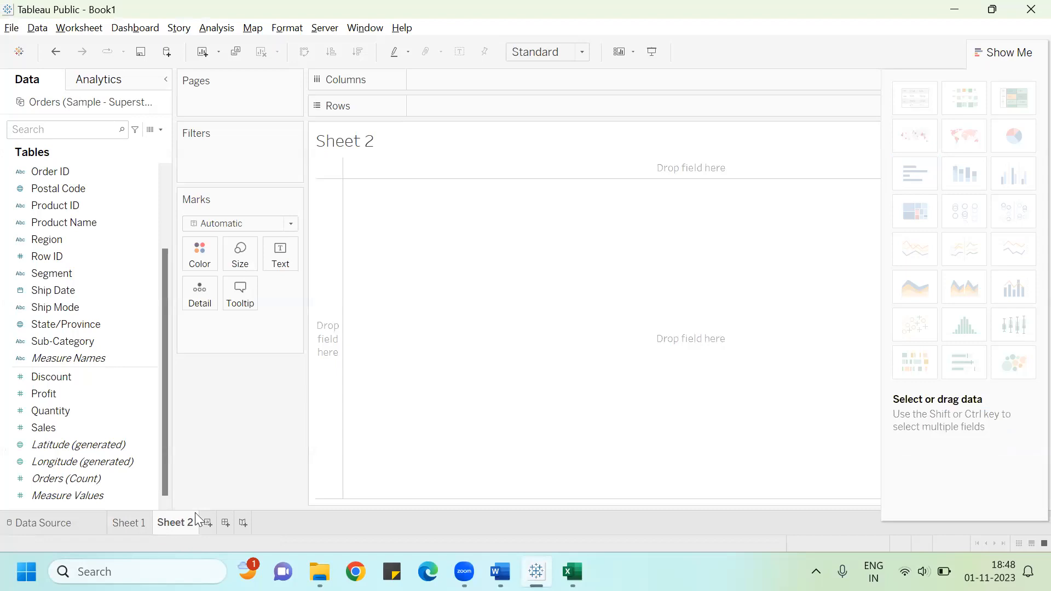
double_click(185, 525)
type("Histogram")
key("Return")
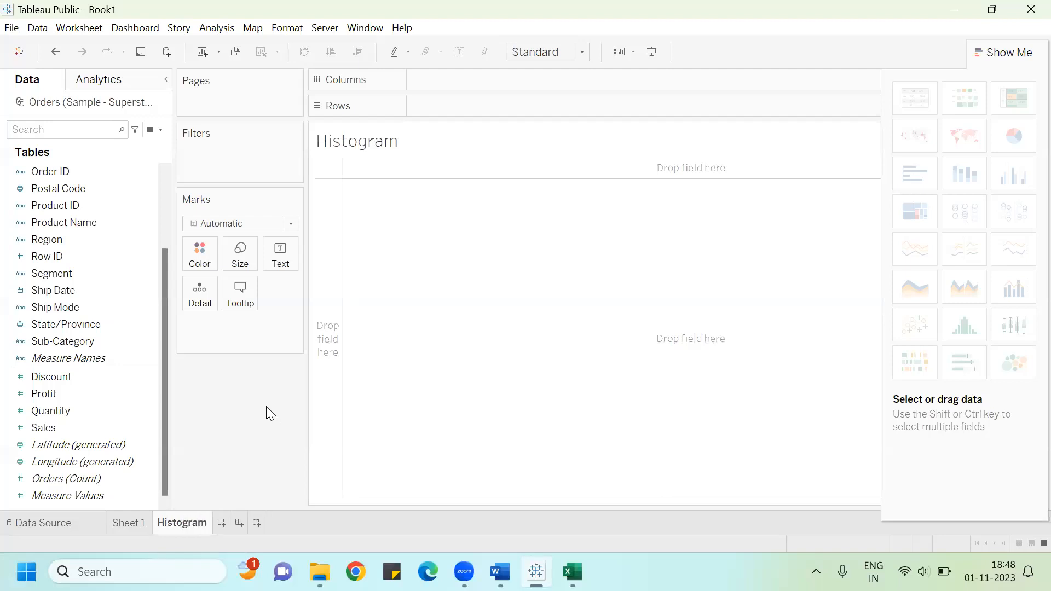
Step: Create a histogram of Quantity using Show Me
left_click(63, 408)
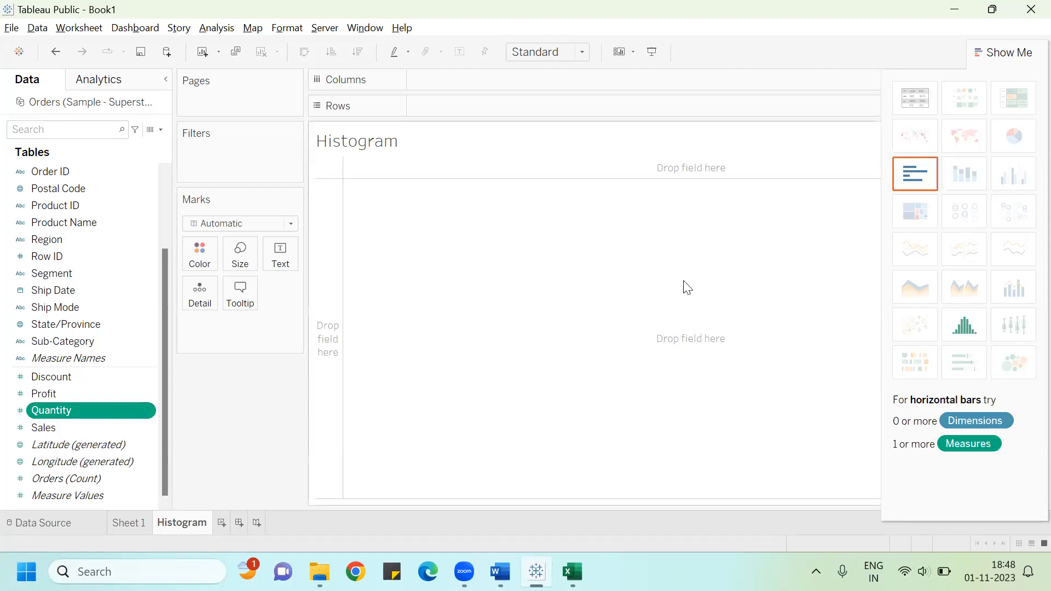
left_click(976, 330)
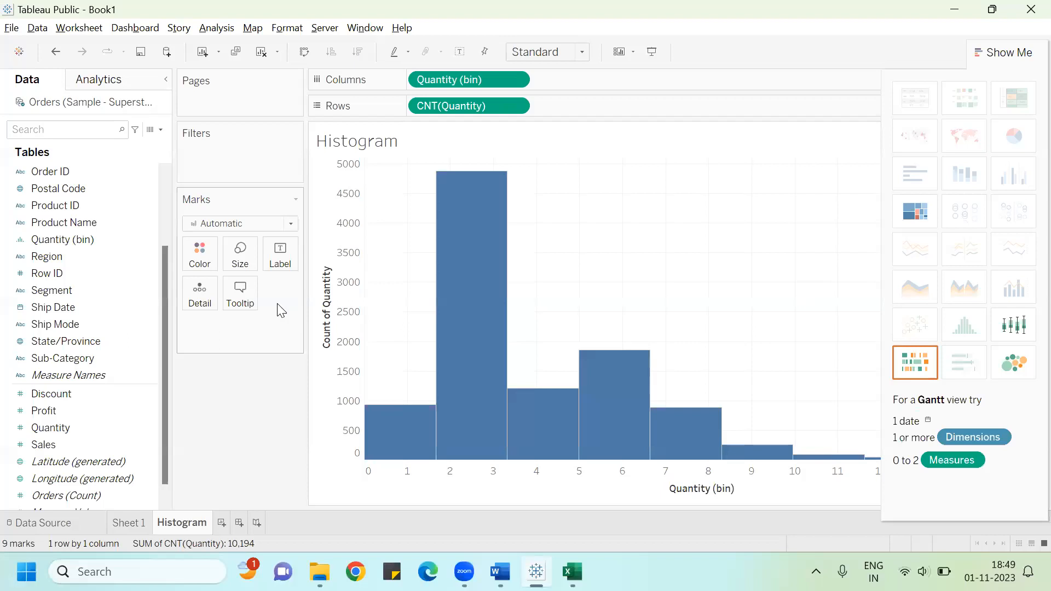
Step: Convert the Quantity (bin) field to discrete and then back to continuous
left_click(119, 241)
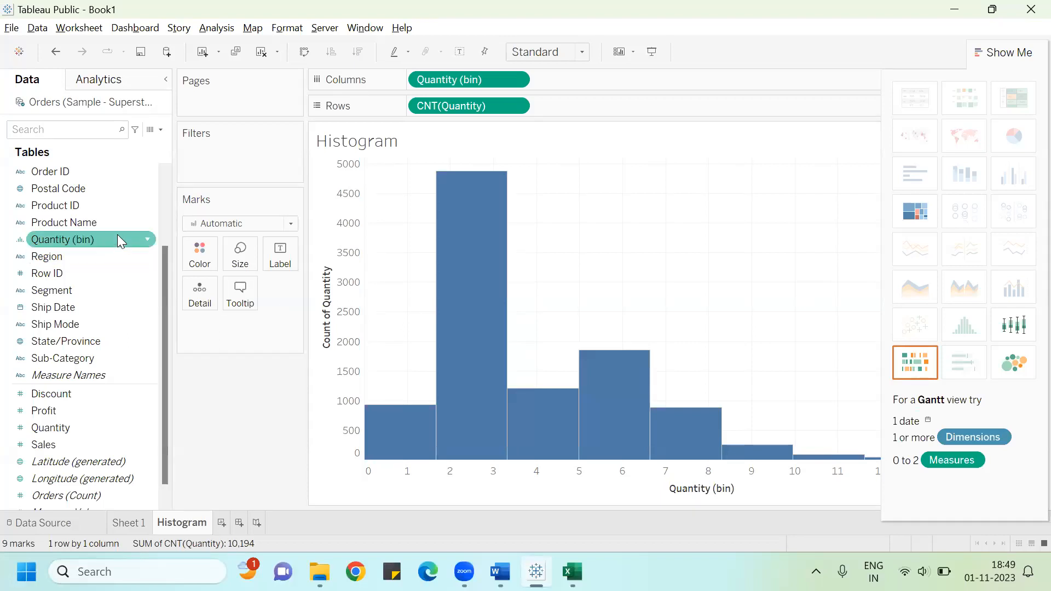
left_click(146, 241)
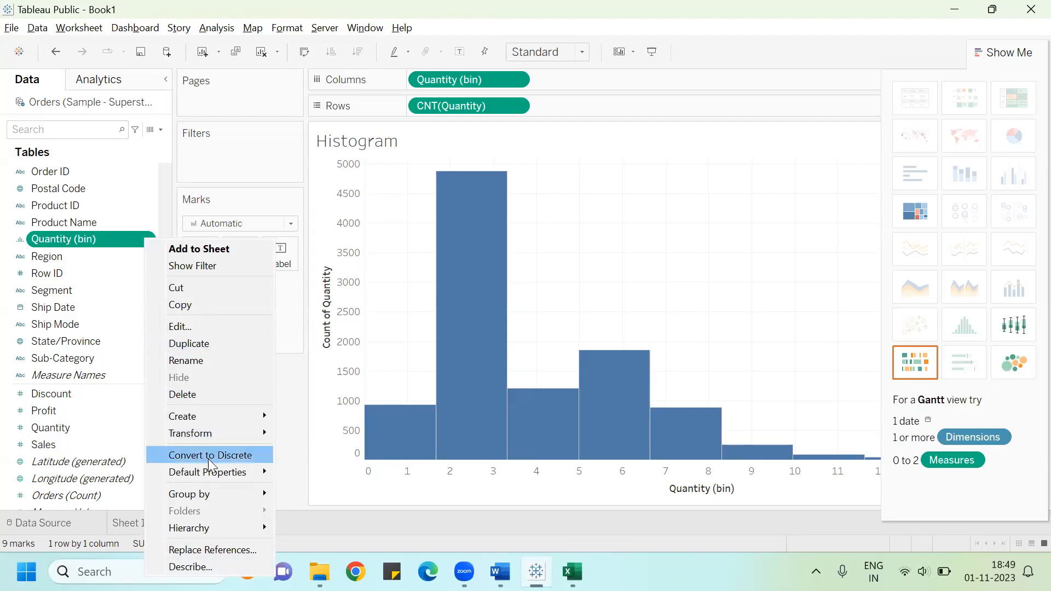
left_click(224, 454)
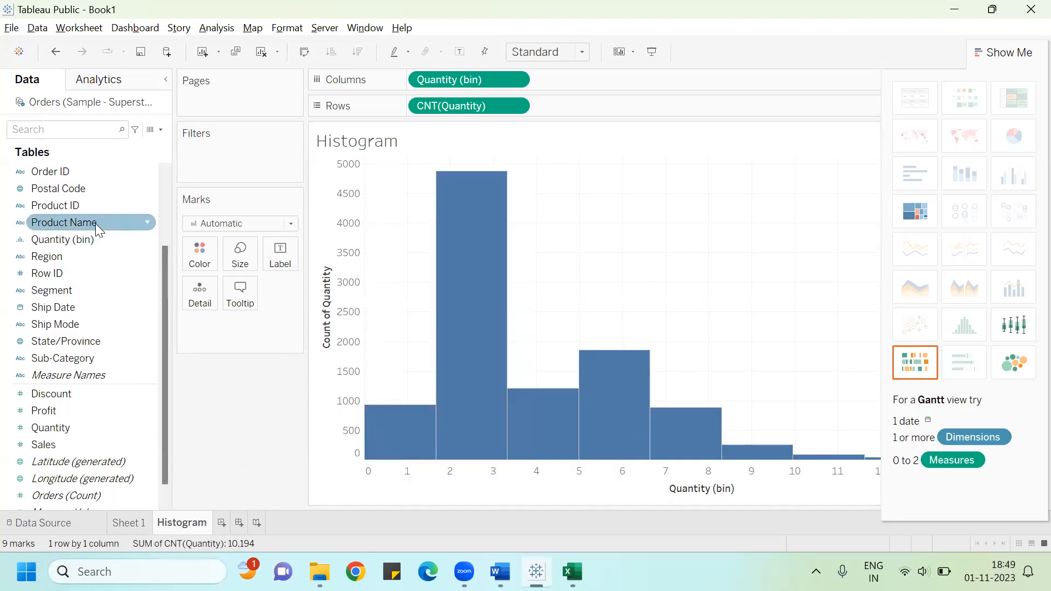
left_click(152, 240)
left_click(148, 239)
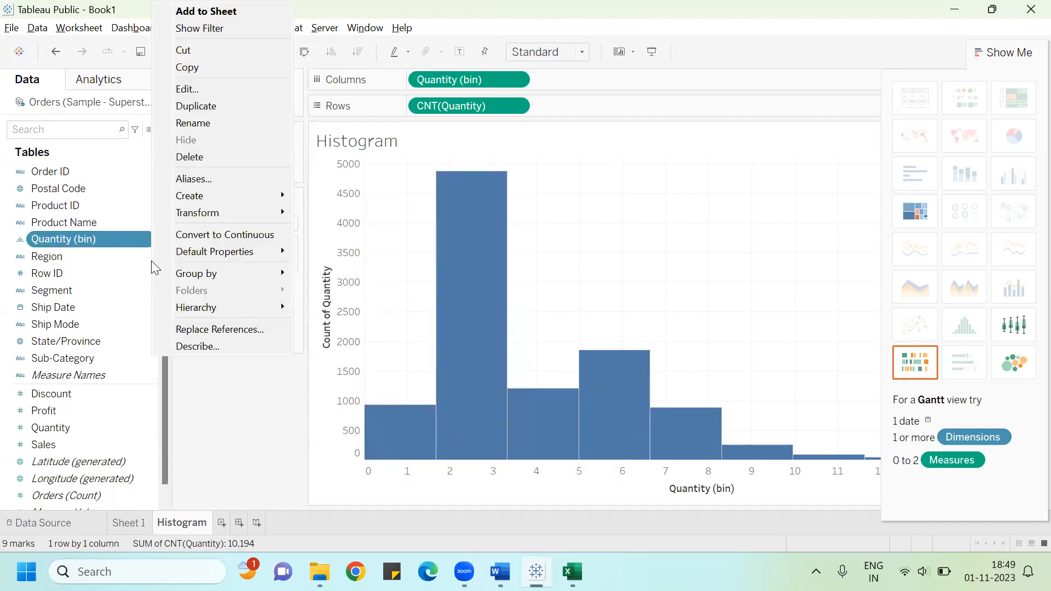
left_click(236, 236)
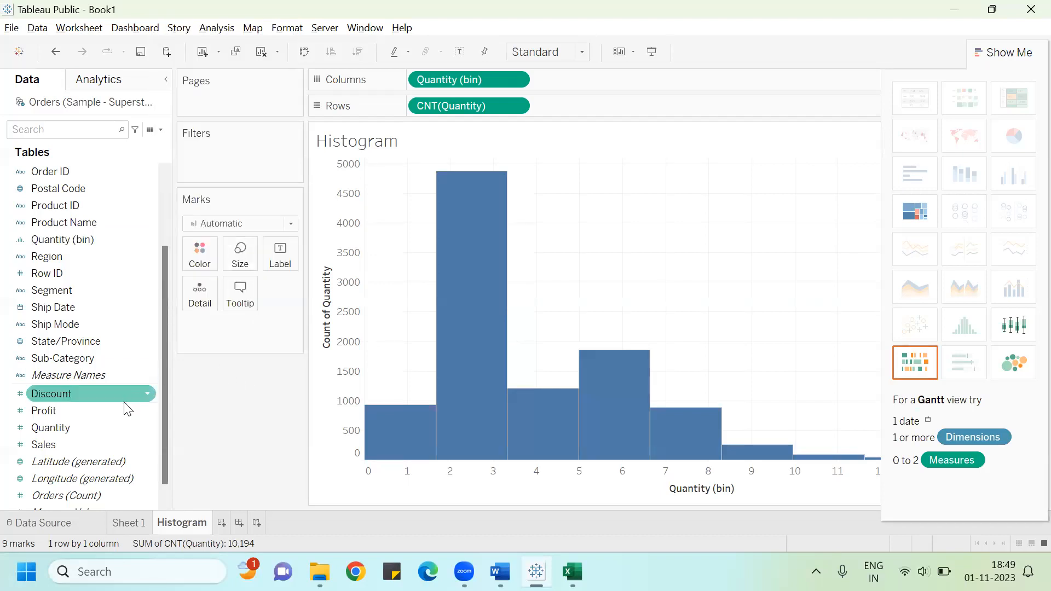
left_click(148, 426)
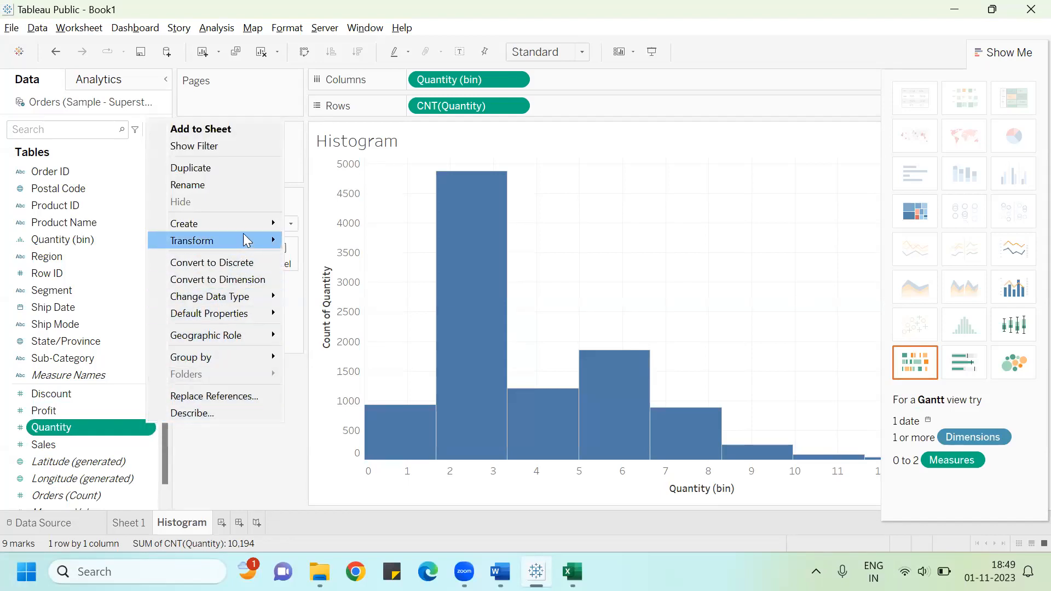
mouse_move(250, 231)
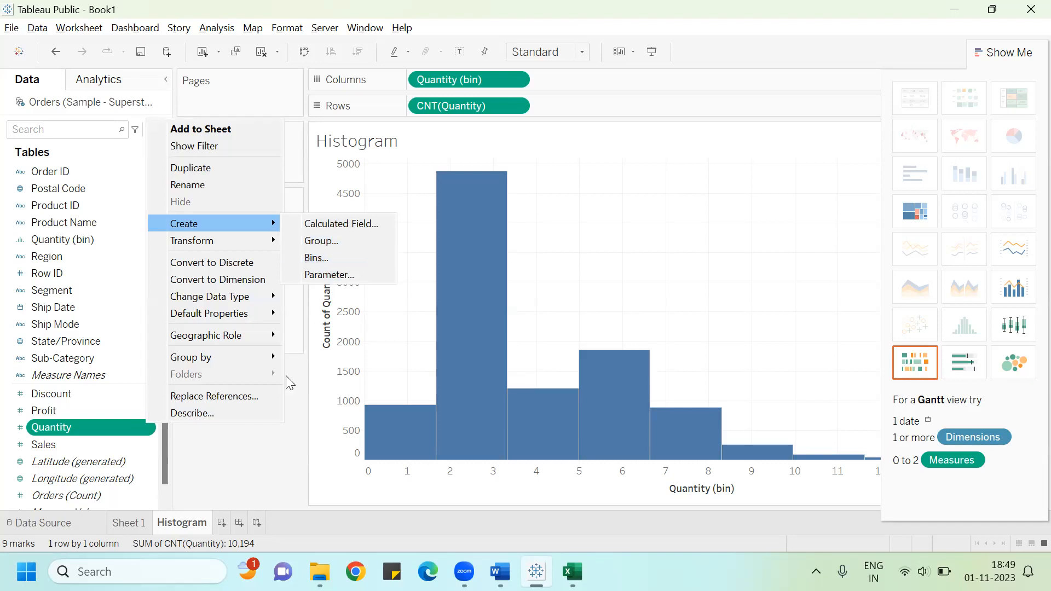
left_click(245, 455)
Step: Edit the Quantity (bin) field and set its bin size to 2
left_click(123, 243)
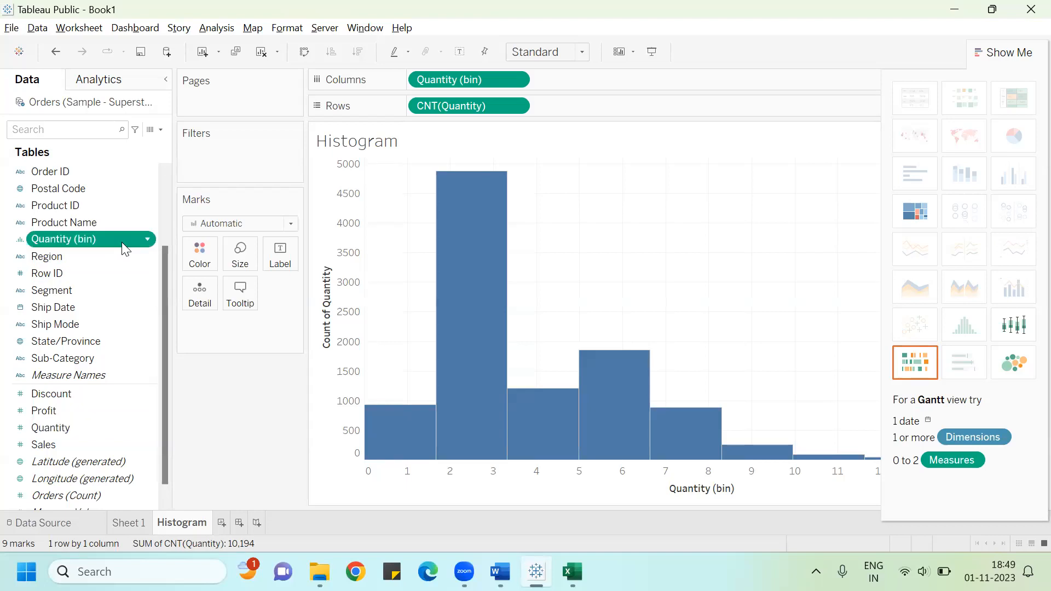
left_click(148, 240)
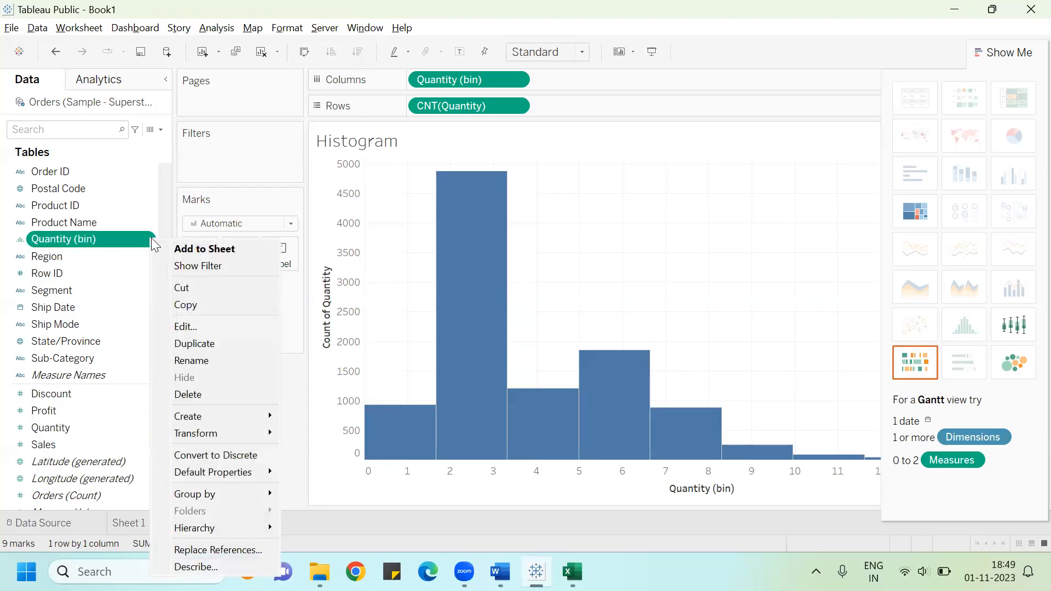
left_click(219, 327)
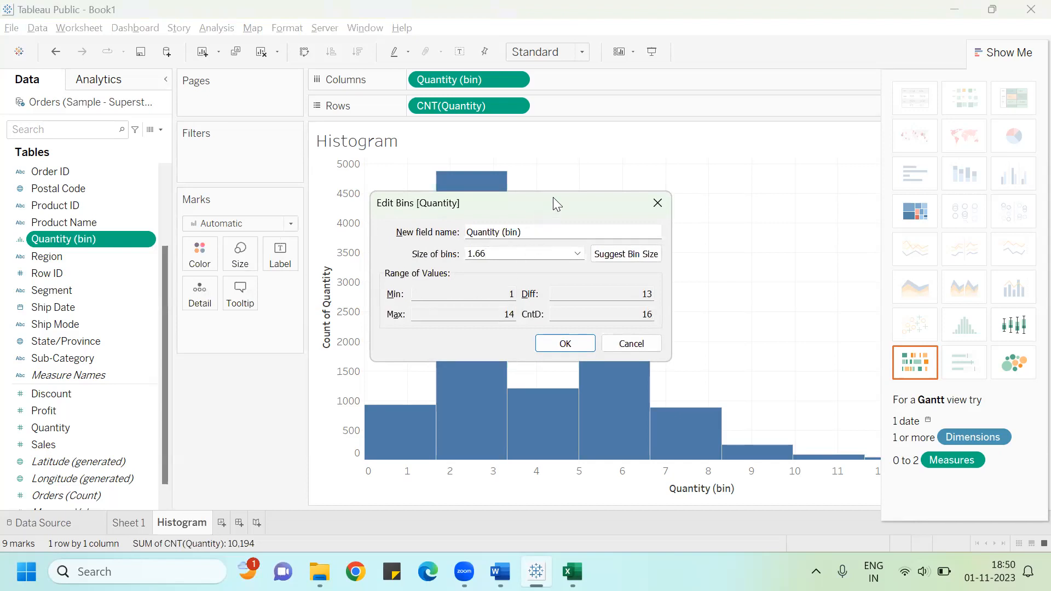
left_click_drag(553, 197, 763, 72)
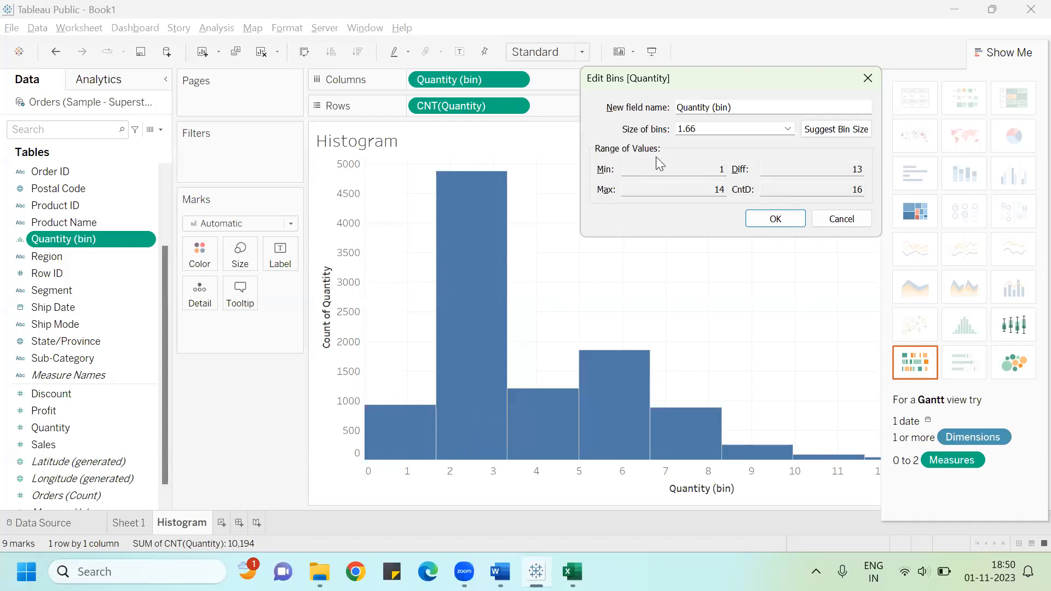
key("BackSpace")
key("BackSpace")
key("BackSpace")
key("BackSpace")
type("2")
key("Return")
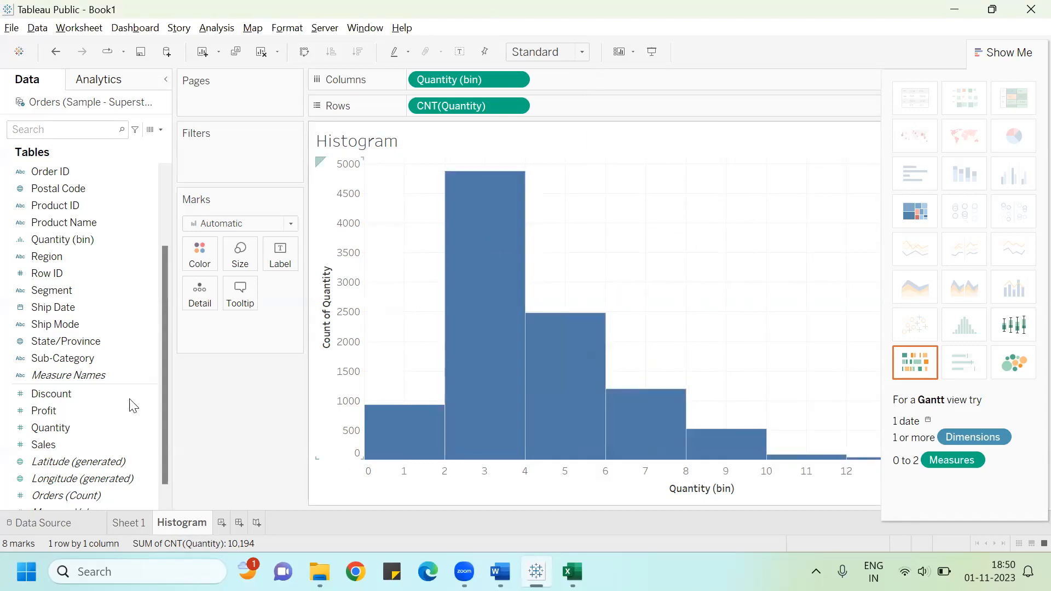
Step: Label the histogram bars with the sum of Quantity and hide the Show Me panel
left_click(49, 428)
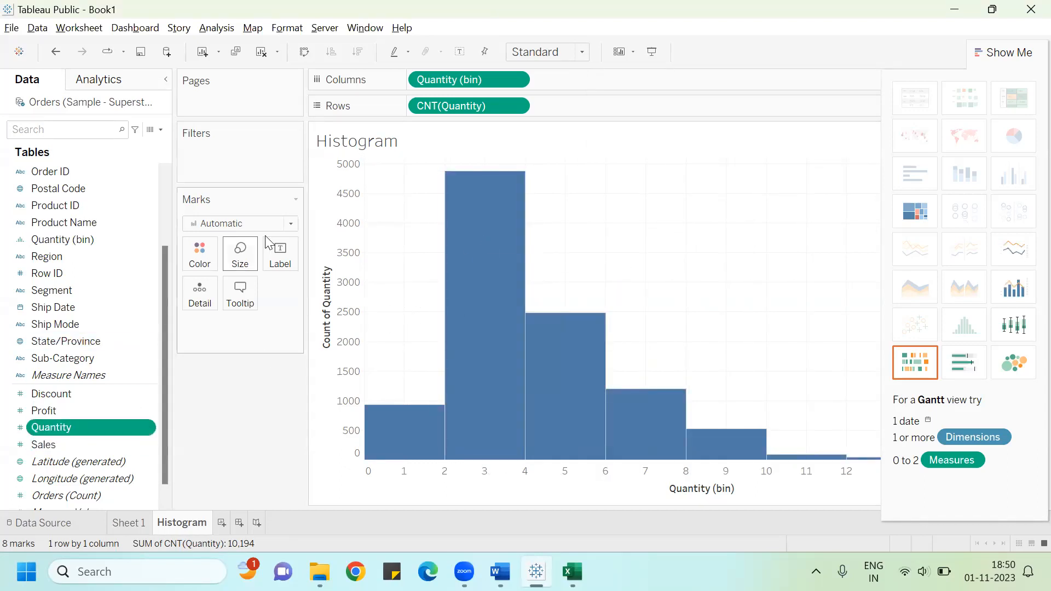
left_click_drag(69, 425, 285, 255)
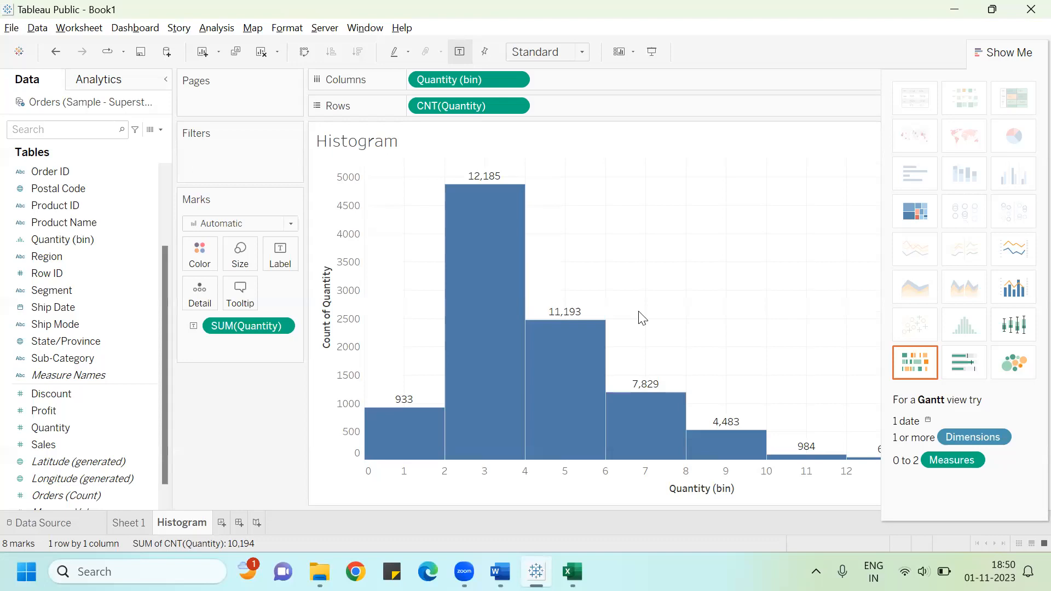
key("ctrl+1")
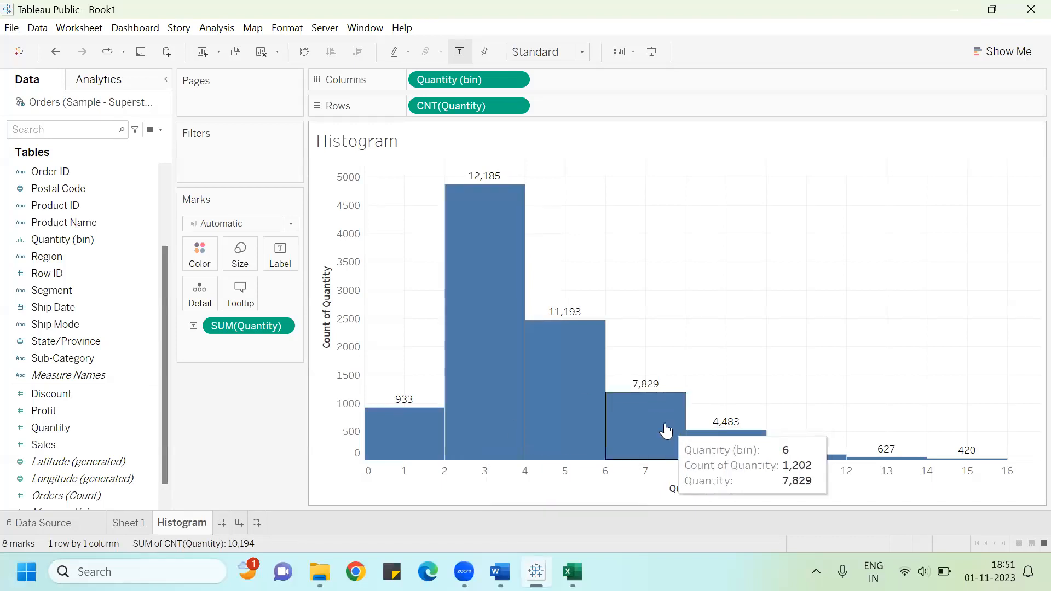
Step: Add a new worksheet and place Quantity on Rows
left_click(238, 523)
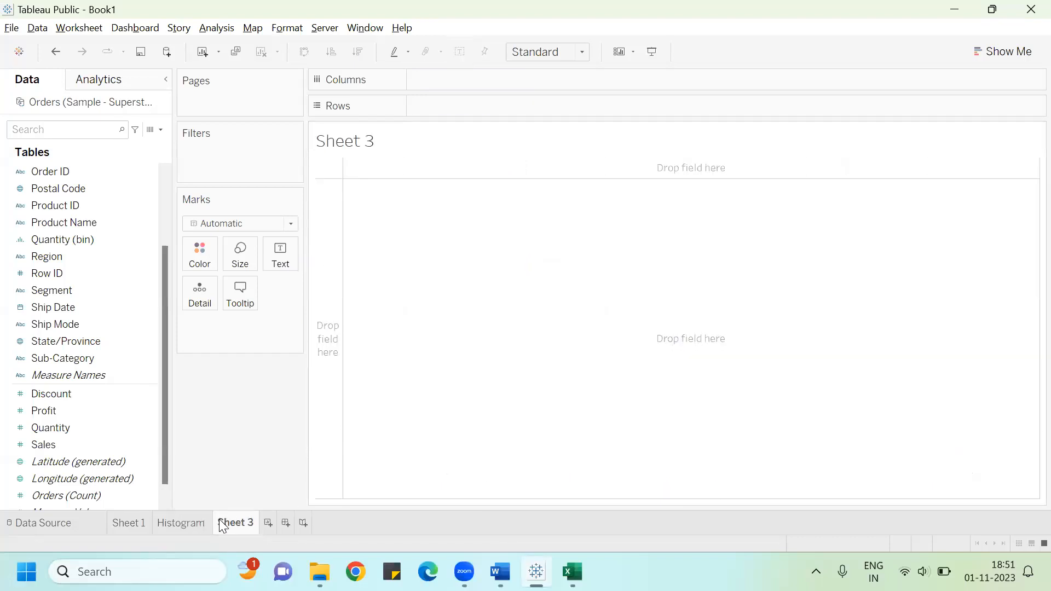
left_click(108, 410)
left_click_drag(81, 427, 364, 184)
left_click_drag(465, 105, 465, 105)
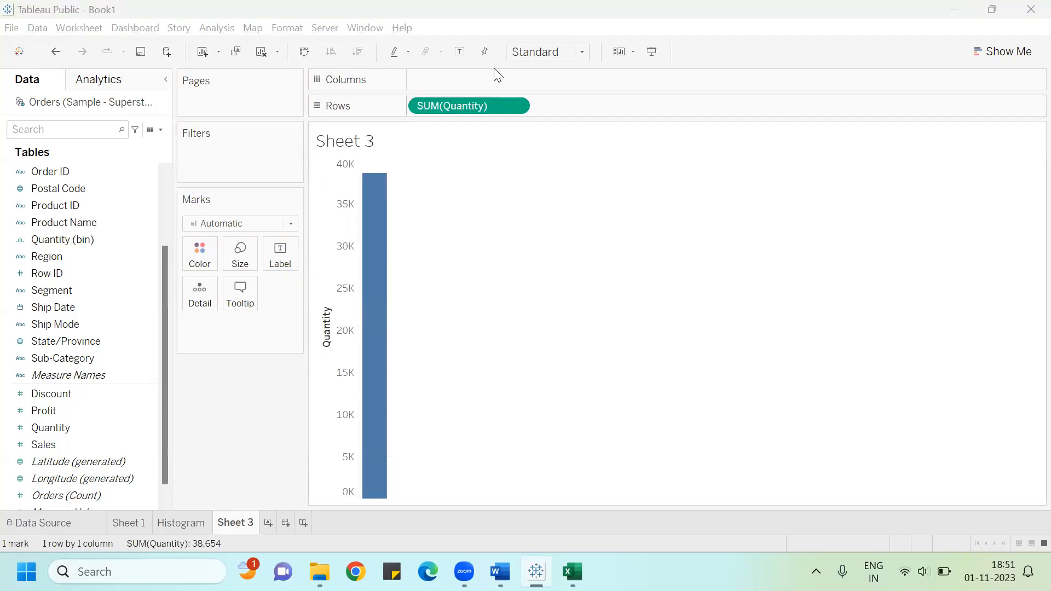
Step: Inspect the histogram bar tooltips and compare them with the Quantity column of the Superstore data in Excel
left_click(192, 517)
mouse_move(491, 313)
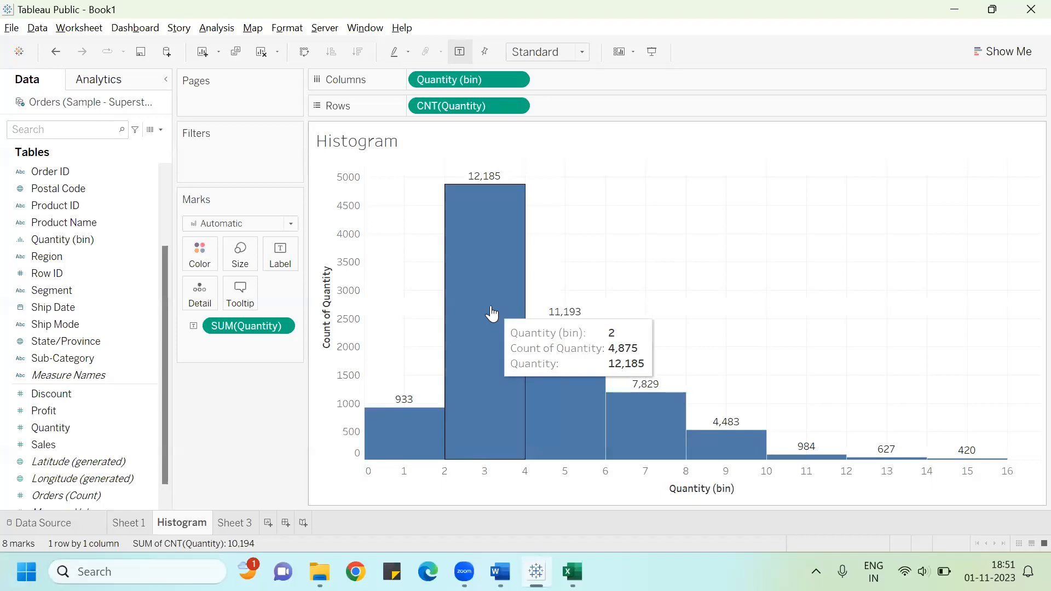
mouse_move(400, 423)
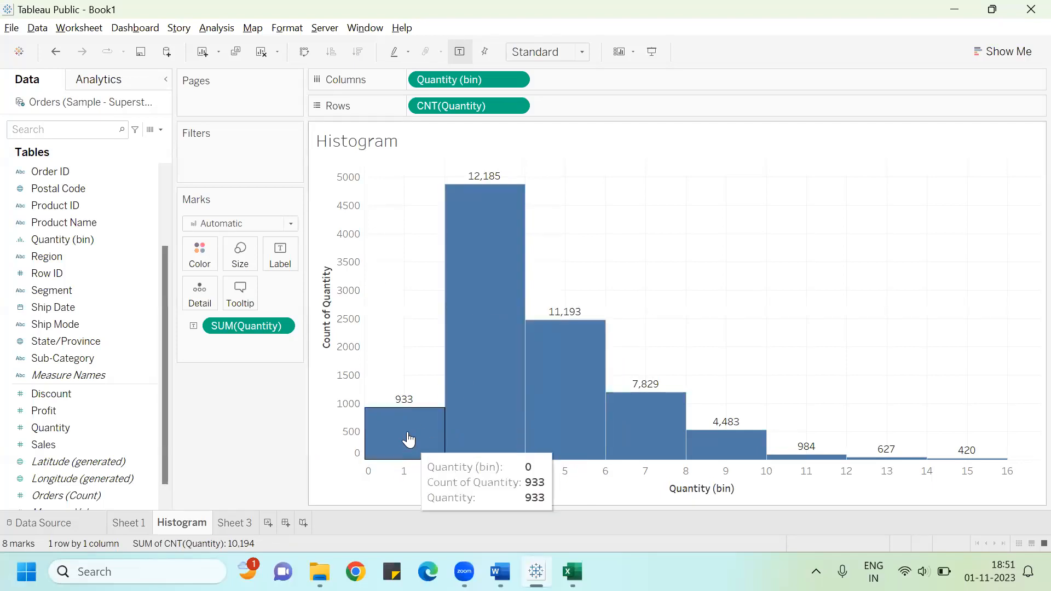
mouse_move(407, 440)
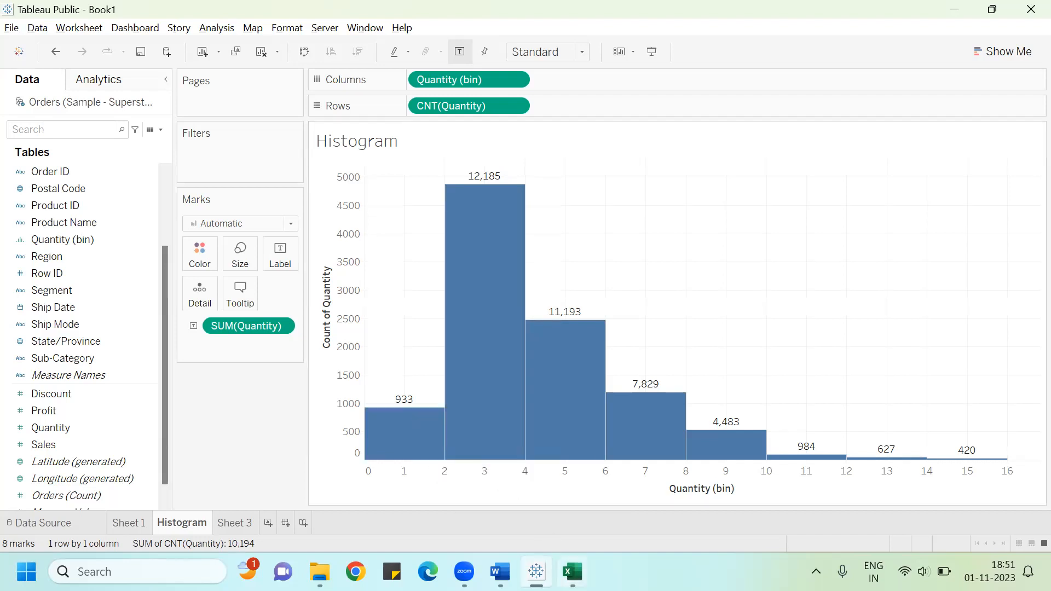
left_click(572, 572)
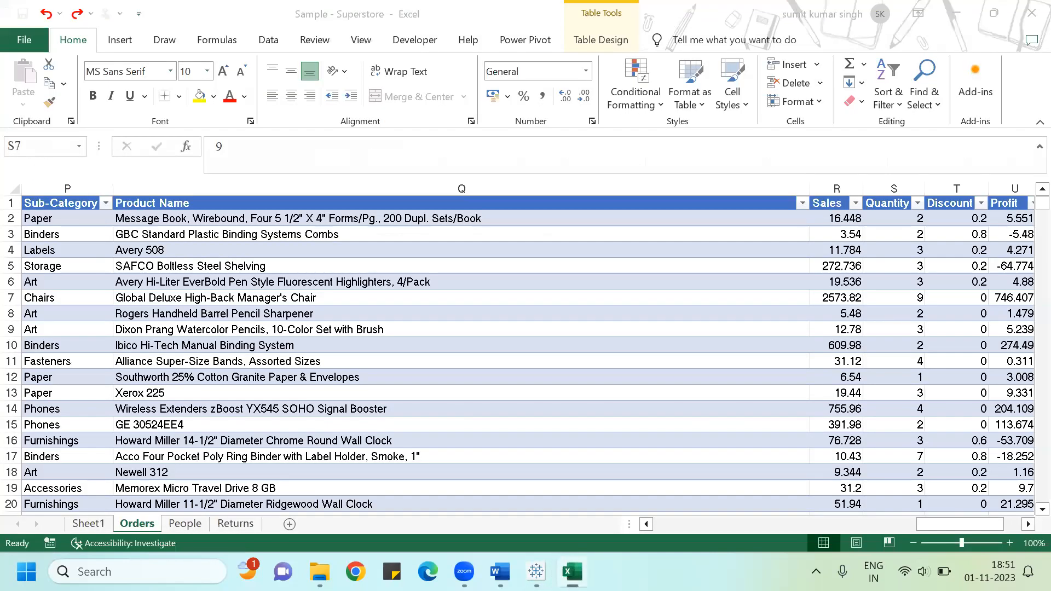
left_click(898, 213)
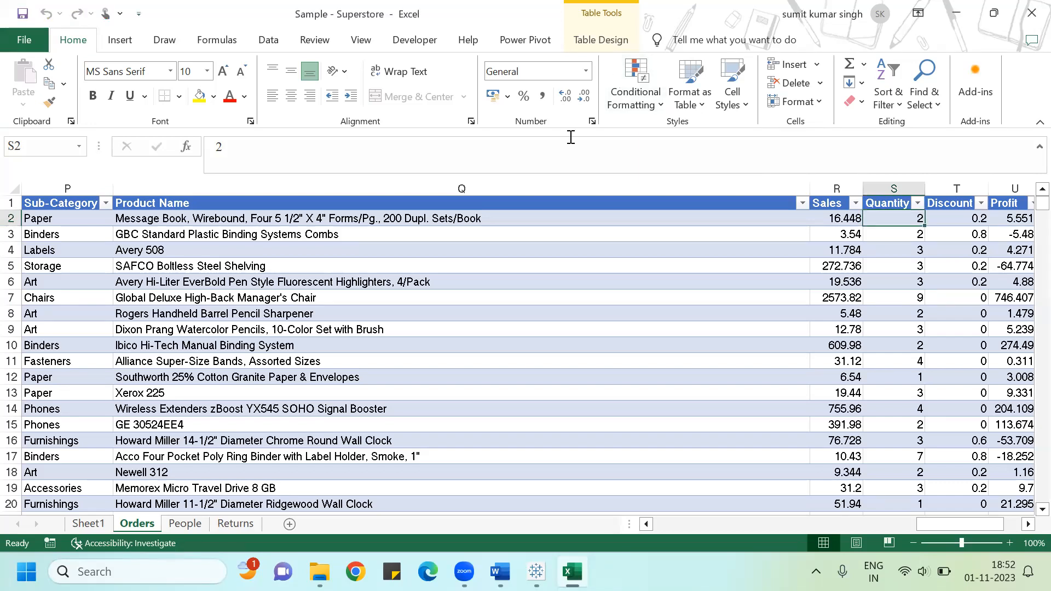
key("alt+Tab")
key("alt+Tab")
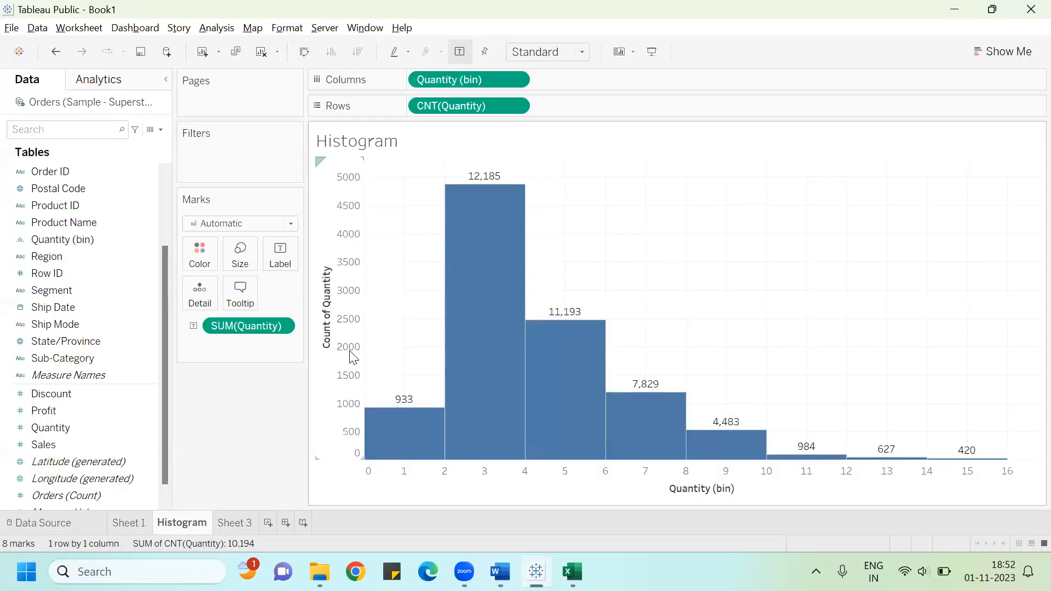
Step: On Sheet 3, change the Quantity measure on Rows to Count
left_click(226, 529)
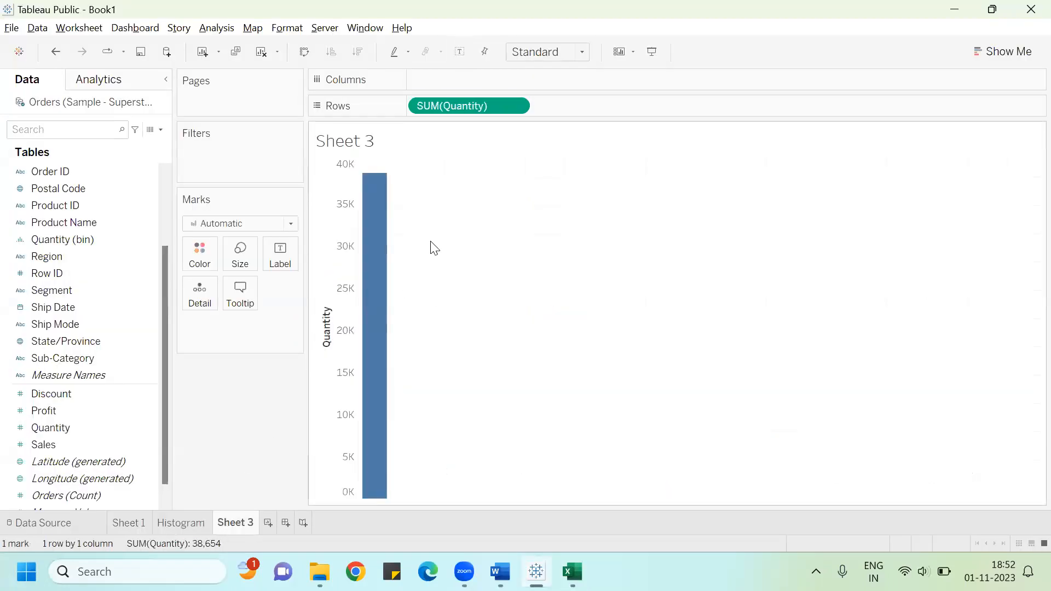
left_click_drag(434, 105, 464, 100)
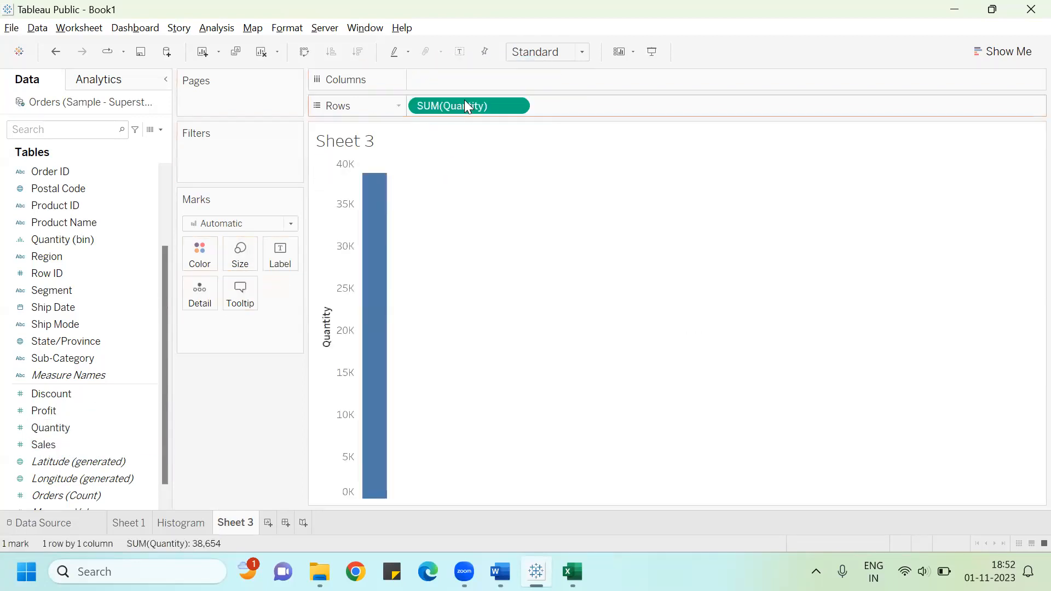
left_click(517, 105)
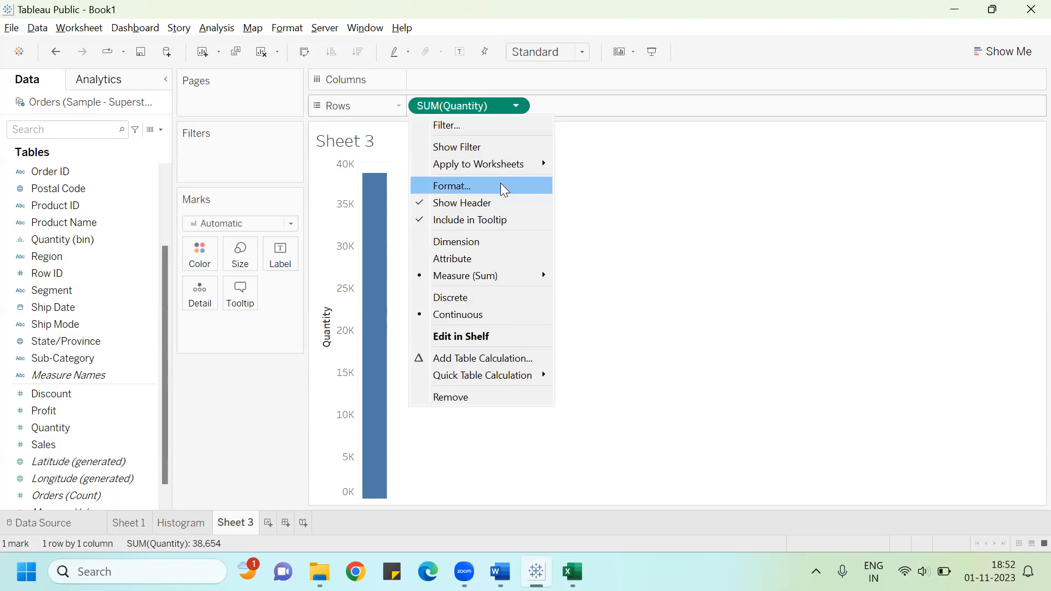
mouse_move(500, 275)
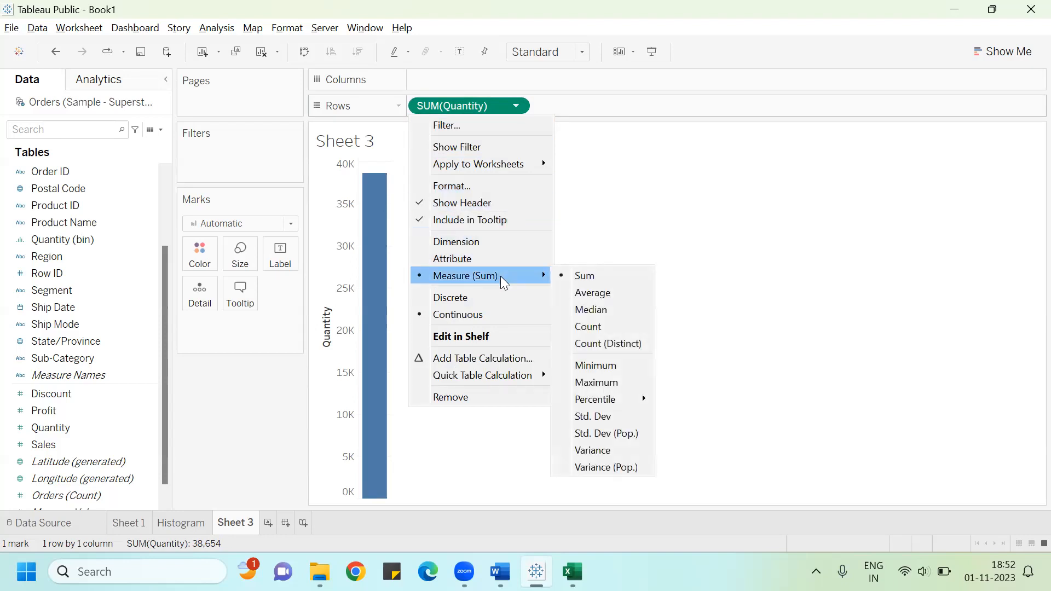
left_click(608, 326)
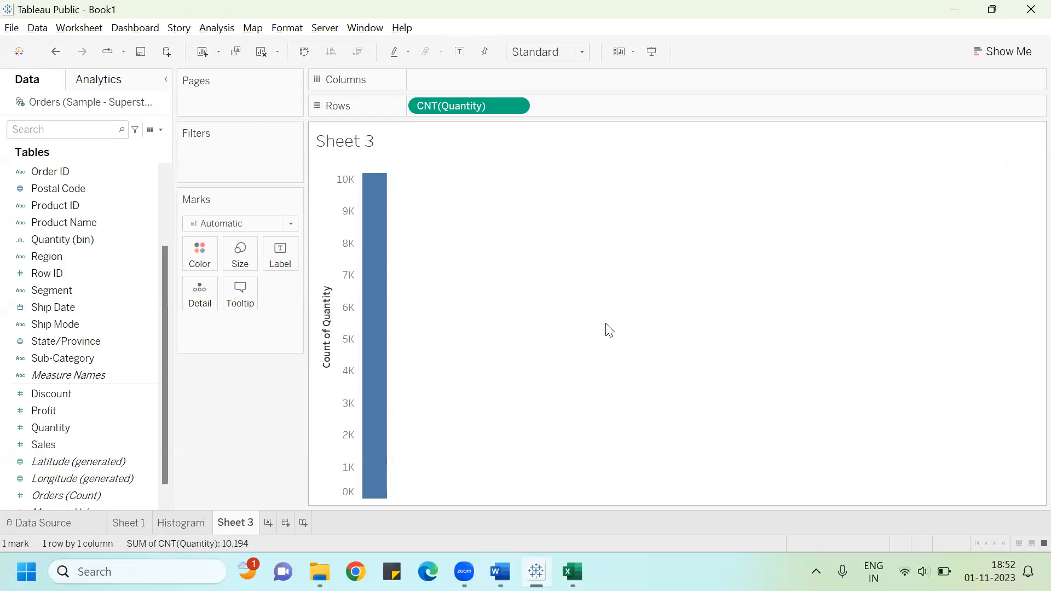
left_click(135, 427)
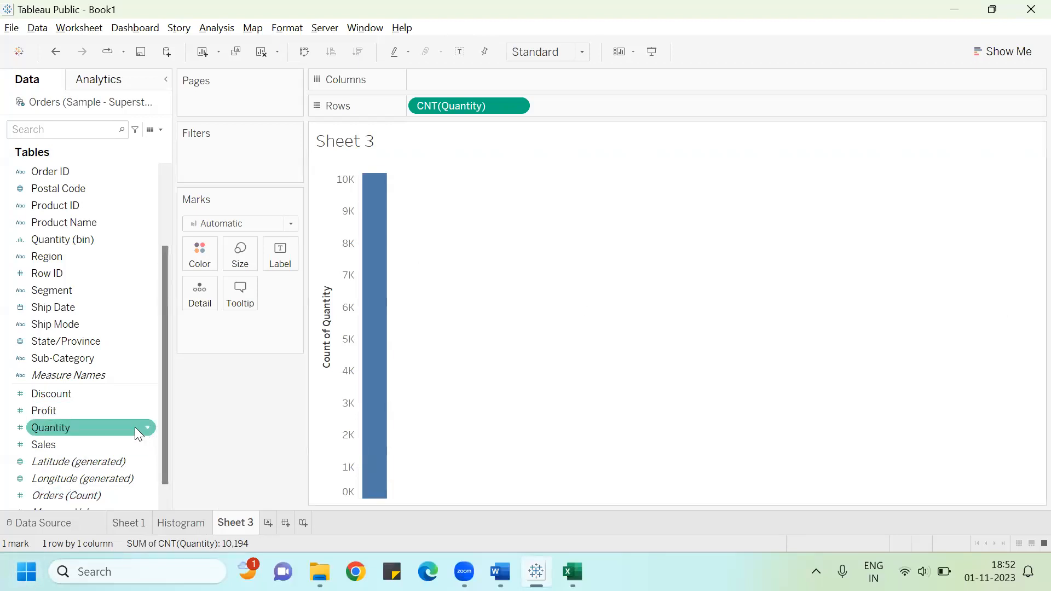
left_click(144, 424)
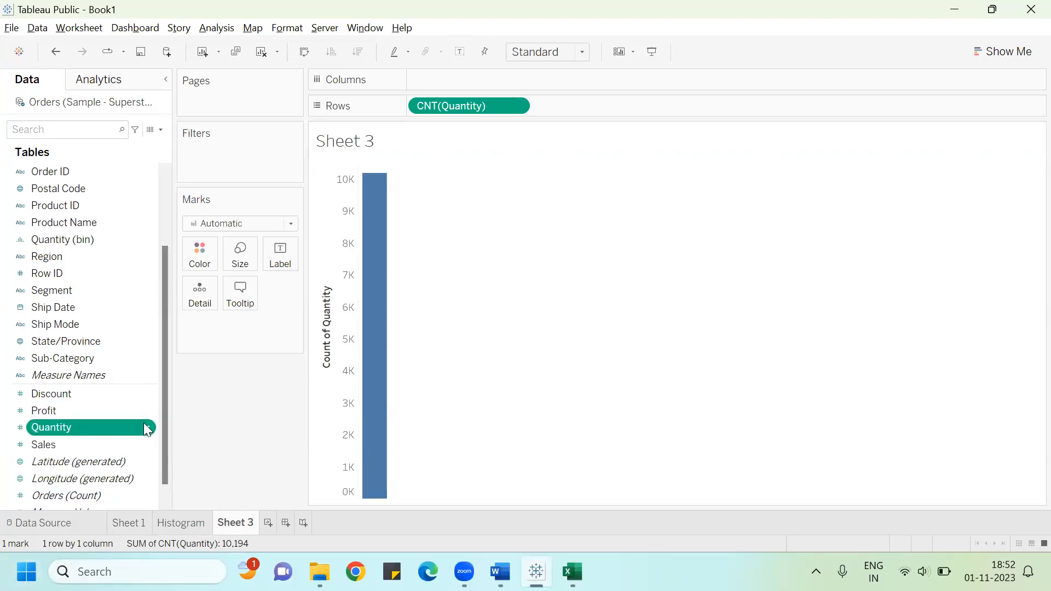
left_click(149, 427)
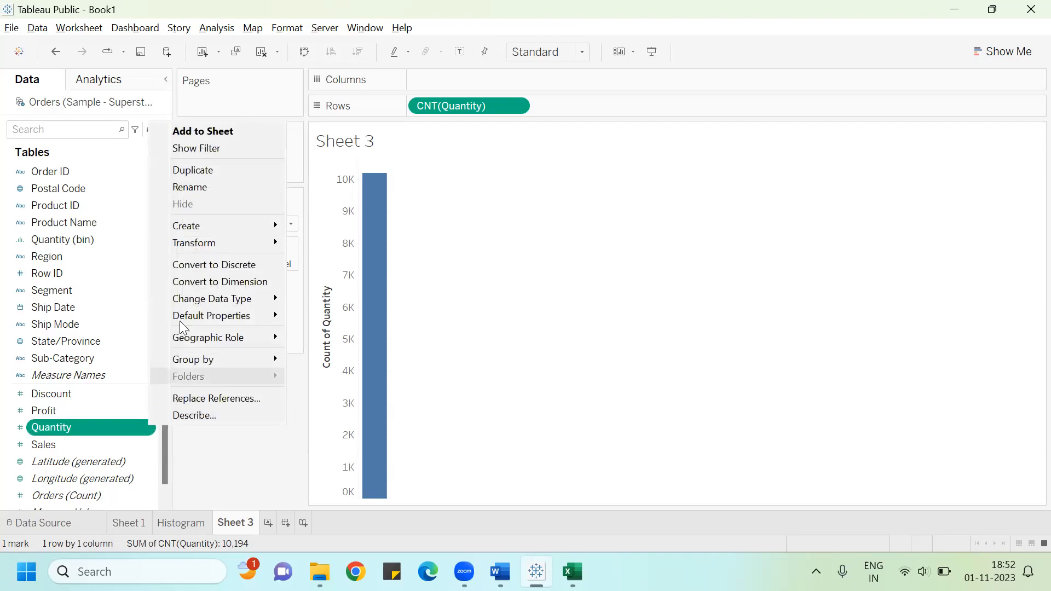
mouse_move(205, 227)
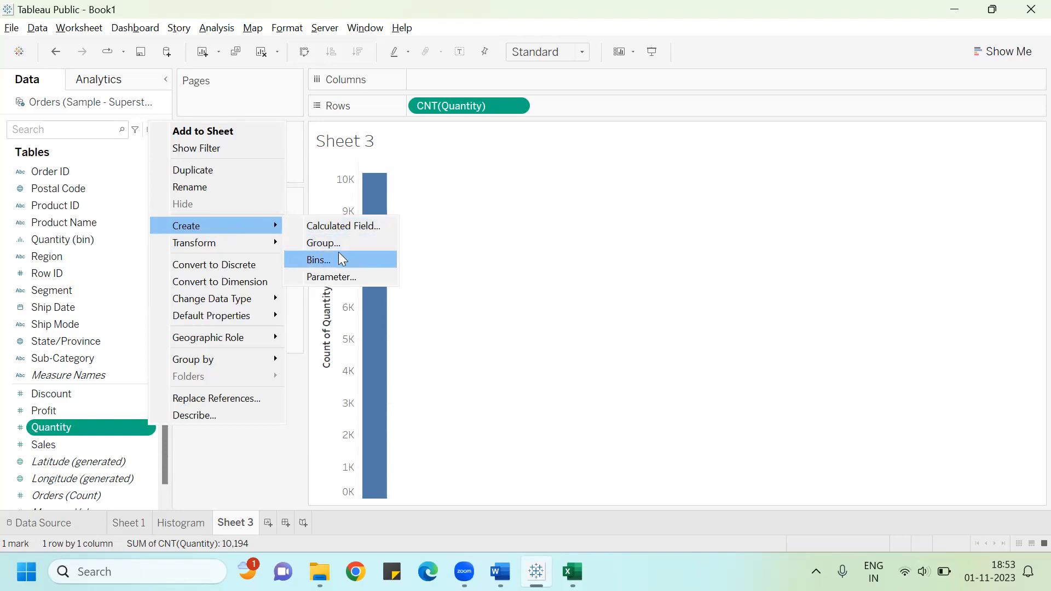
left_click(220, 460)
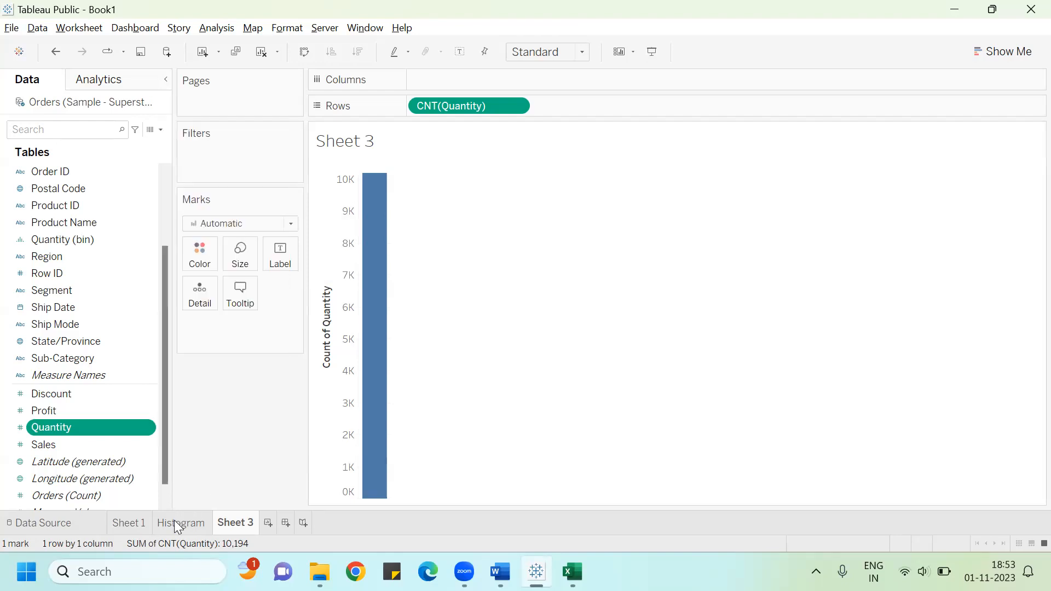
Step: Switch back and forth between the Histogram sheet and Sheet 3 to compare the two charts
left_click(174, 521)
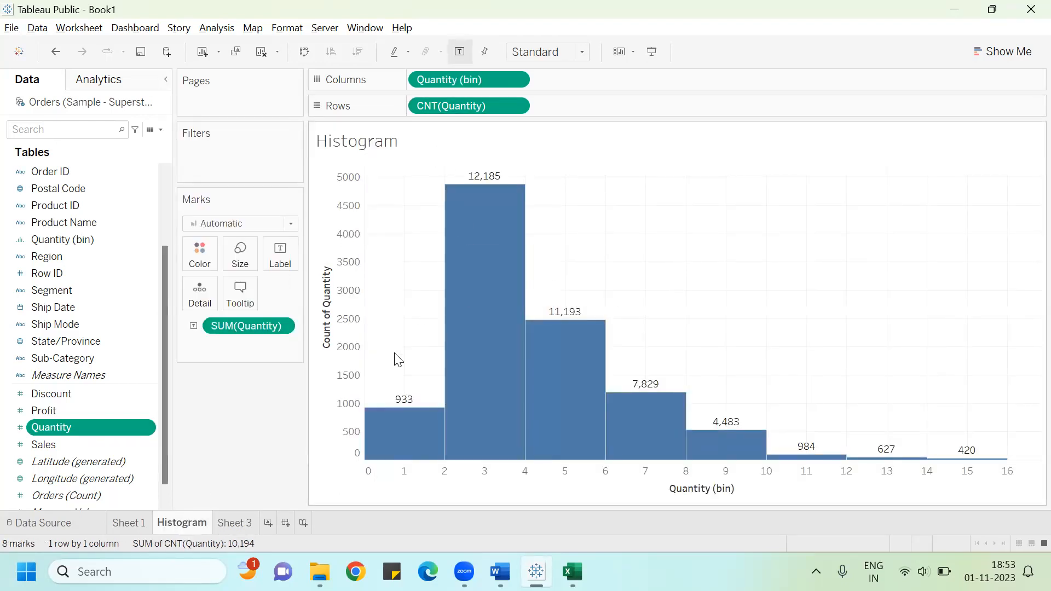
left_click(234, 522)
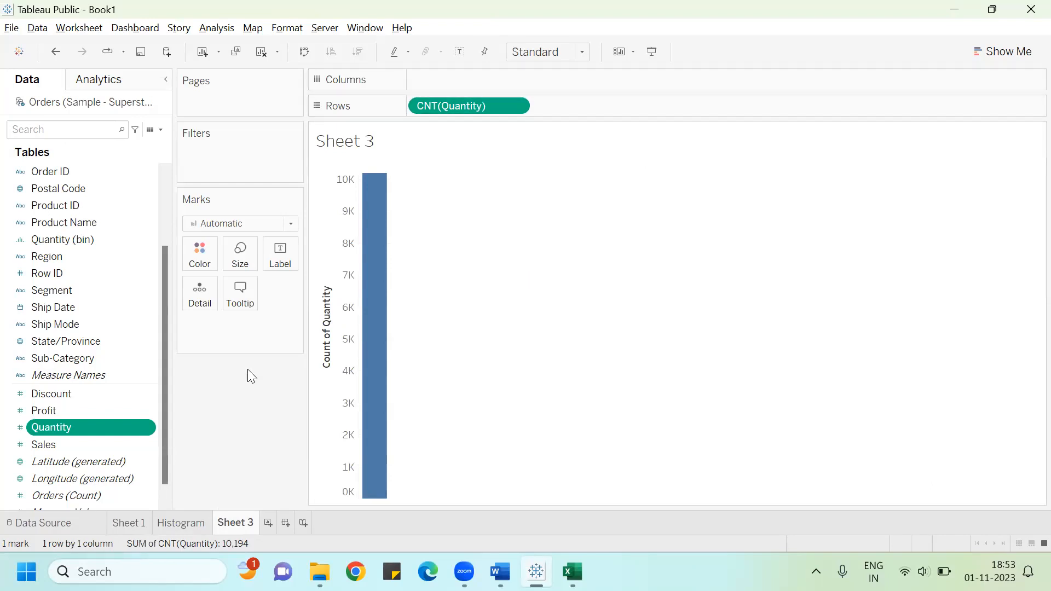
left_click(182, 523)
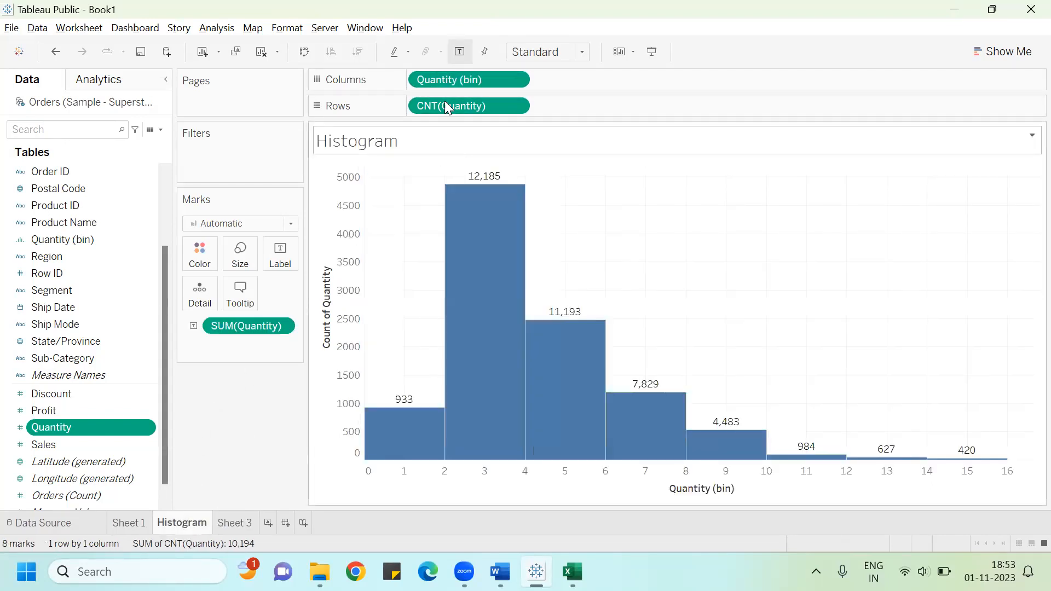
left_click(234, 525)
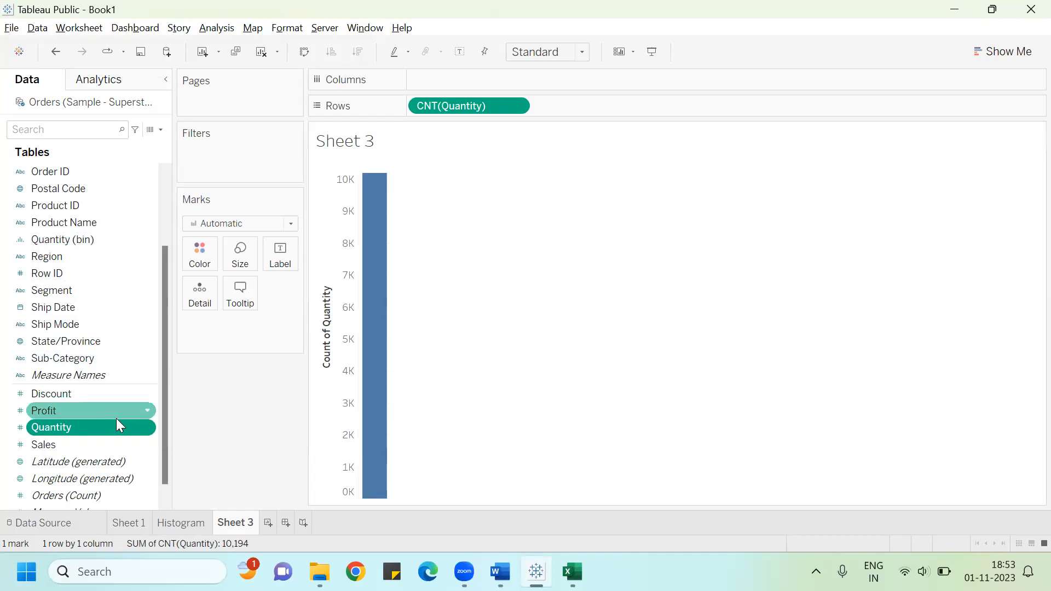
Step: Create bins from the Quantity field named New Histogram with a bin size of 2
left_click(148, 426)
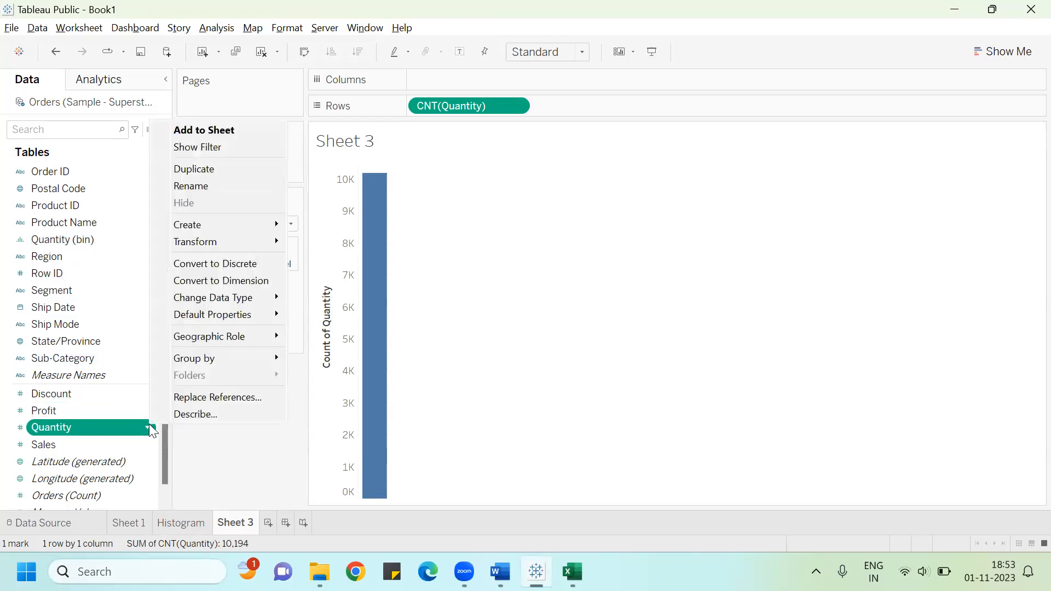
mouse_move(246, 224)
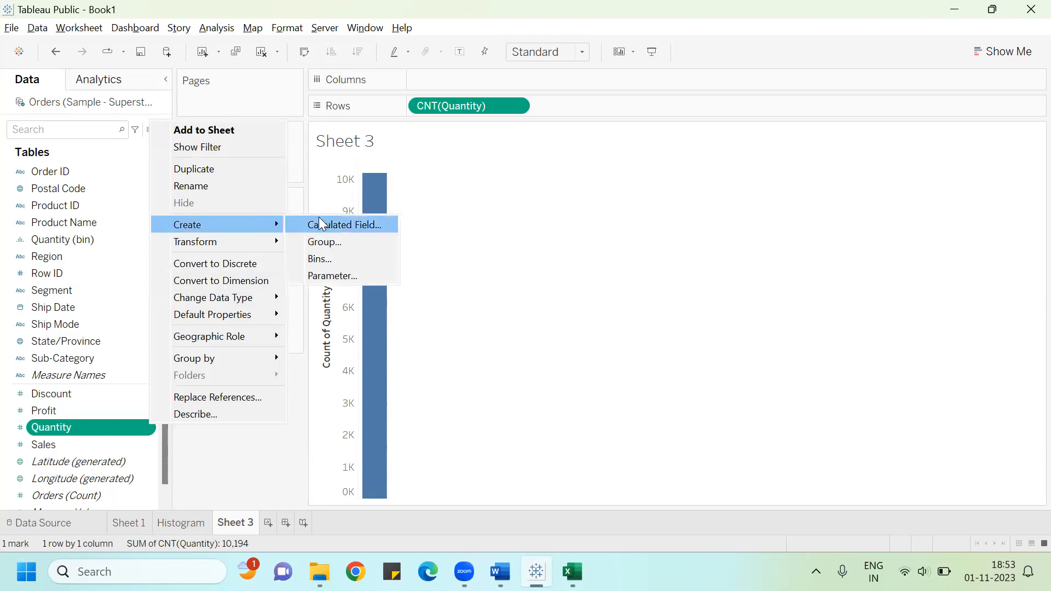
left_click(345, 260)
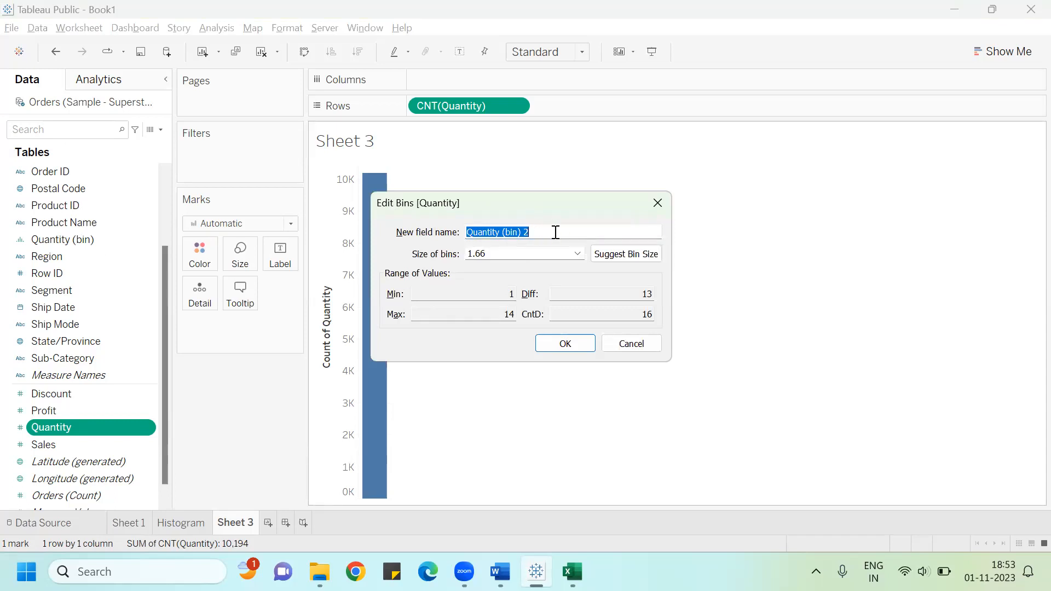
type("New Histogram")
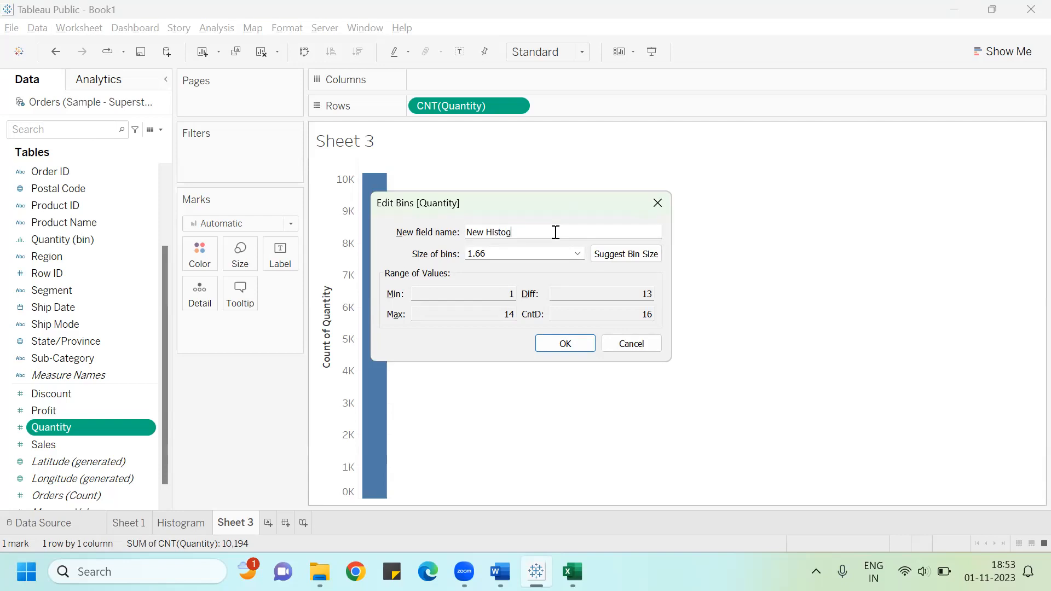
left_click(502, 255)
key("BackSpace")
key("BackSpace")
key("BackSpace")
key("BackSpace")
type("2")
left_click(565, 345)
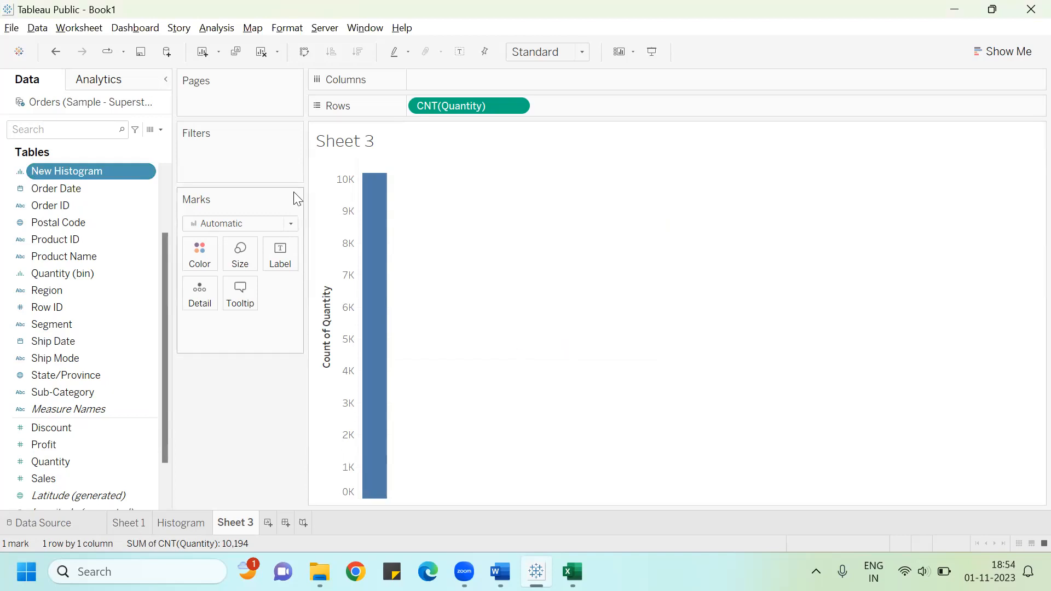
Step: Place the New Histogram bins on Columns of Sheet 3
left_click_drag(93, 173, 489, 83)
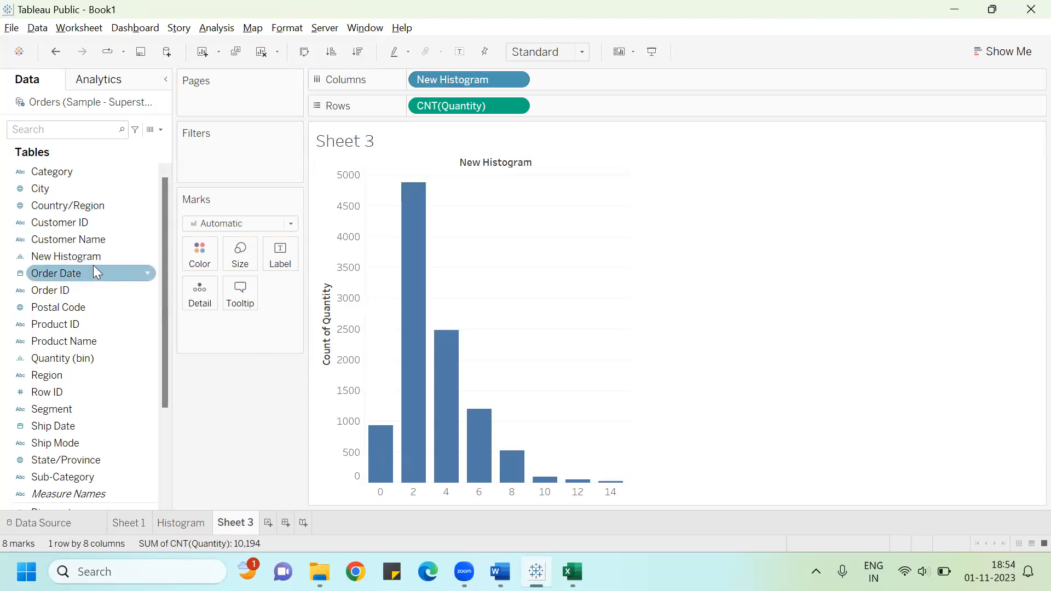
left_click(143, 258)
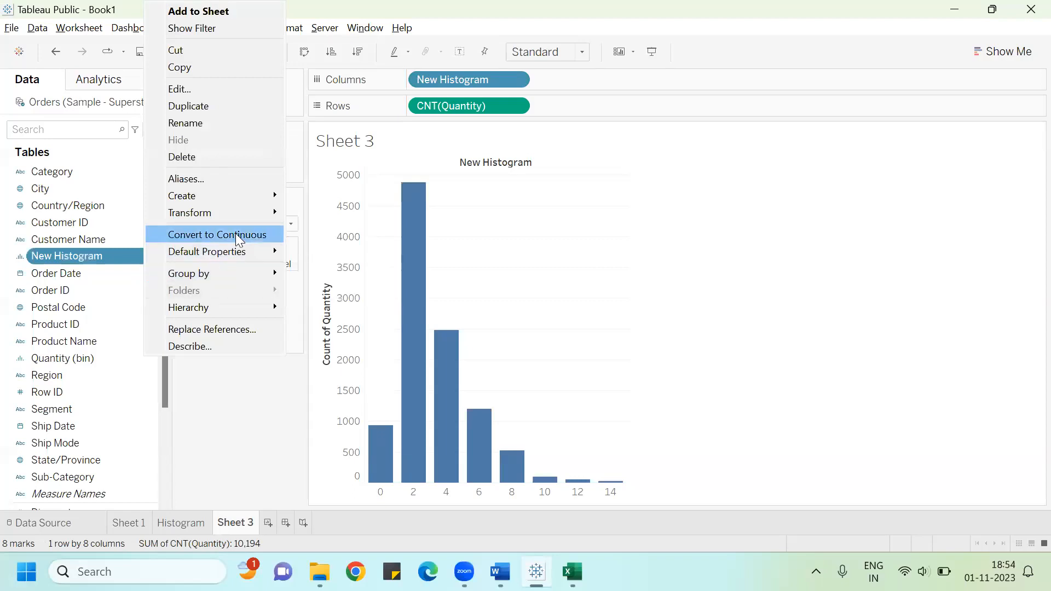
key("Escape")
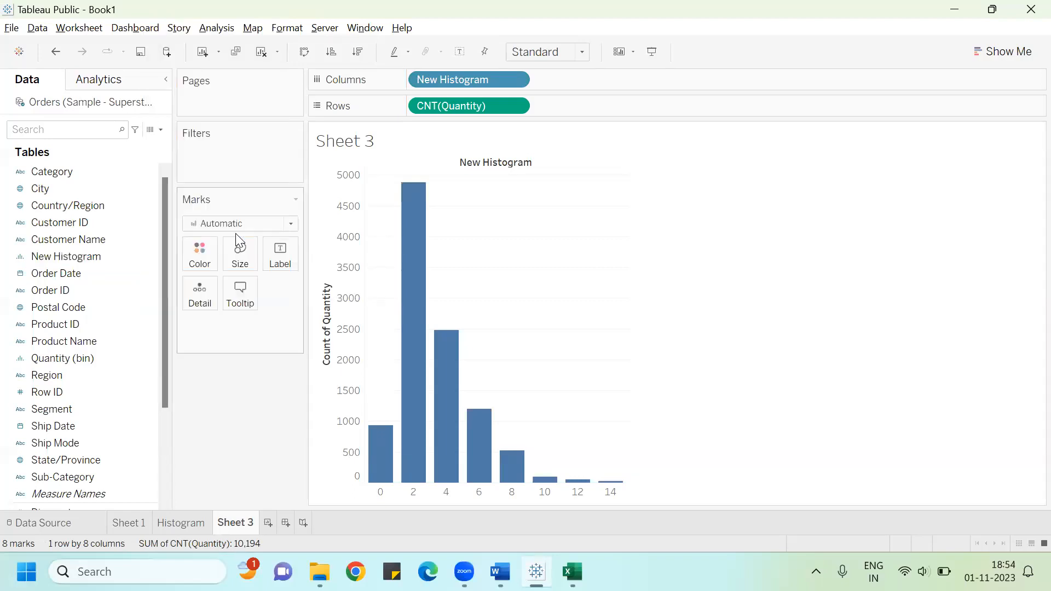
Step: Enlarge the bar size to the maximum
left_click(243, 261)
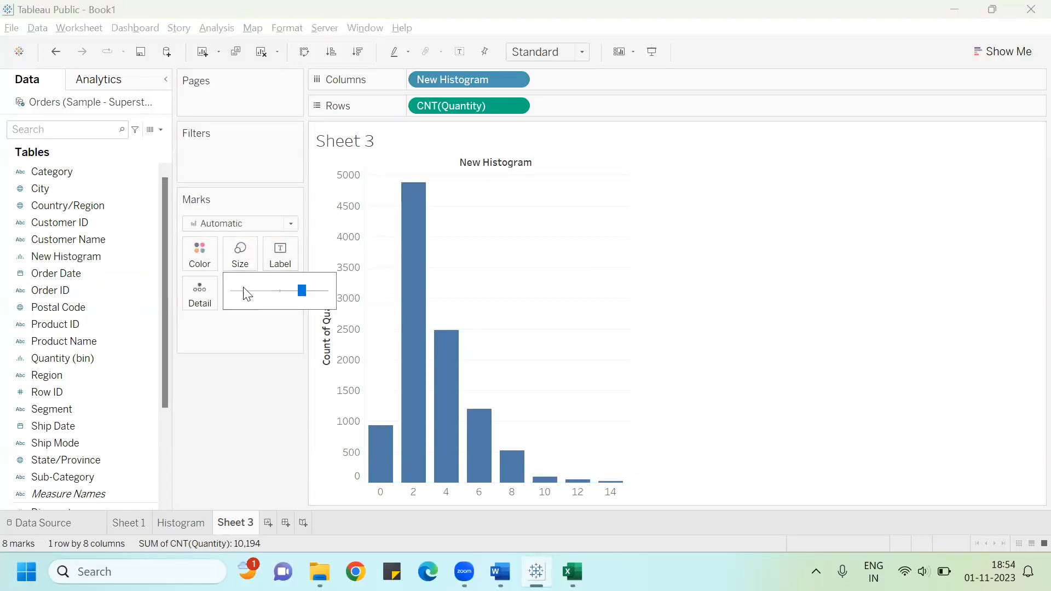
left_click(326, 294)
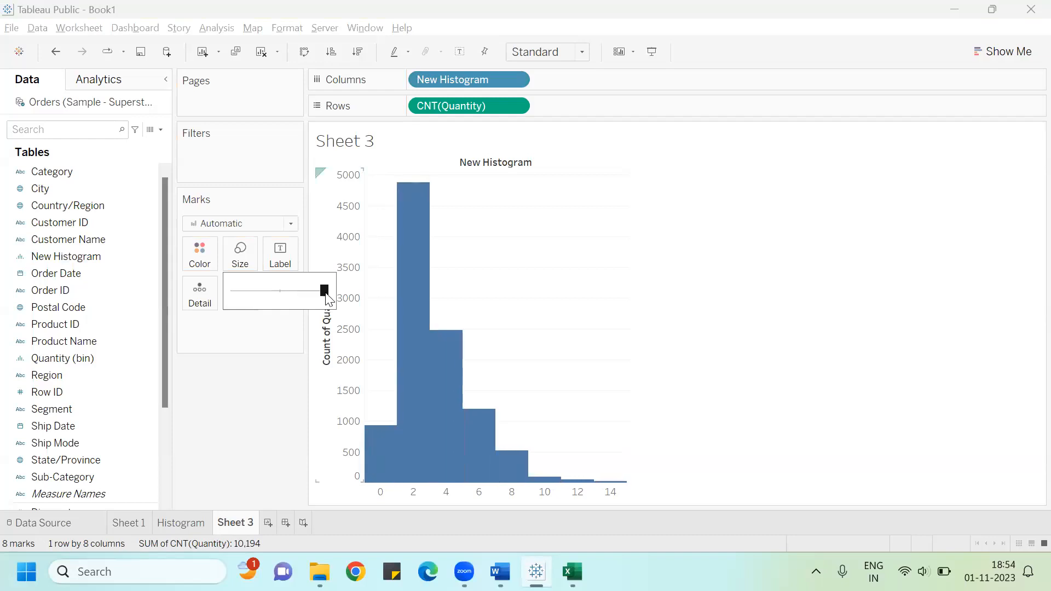
left_click(220, 428)
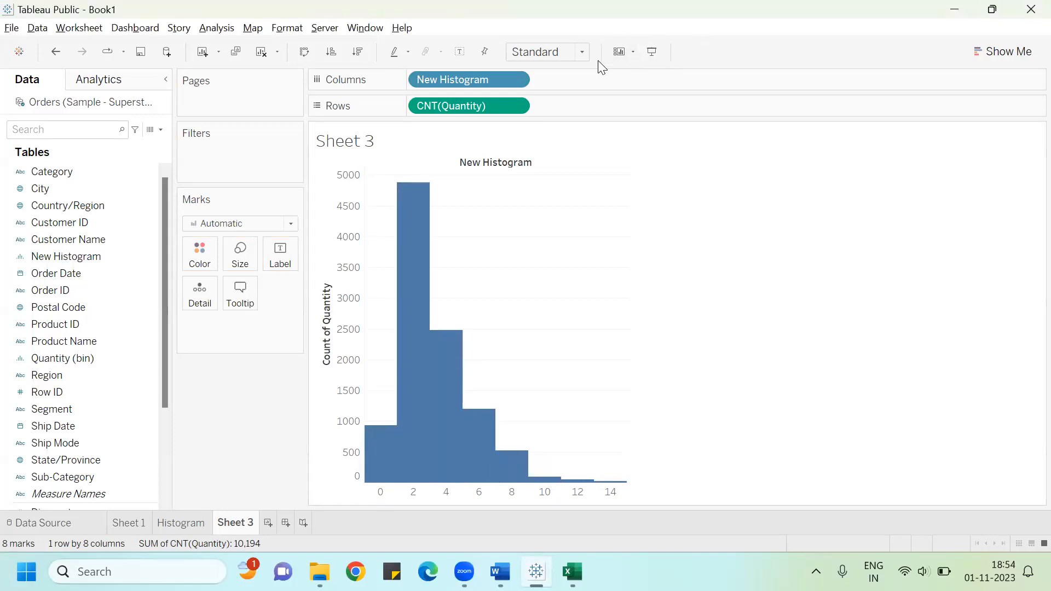
Step: Set the sheet's view fit to Entire View
left_click(585, 53)
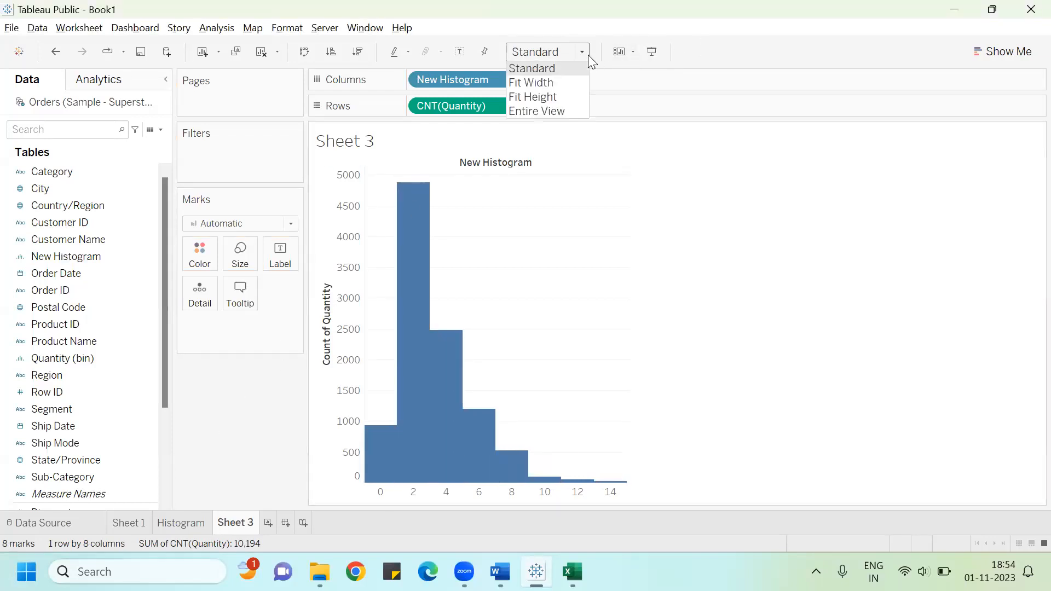
left_click(559, 114)
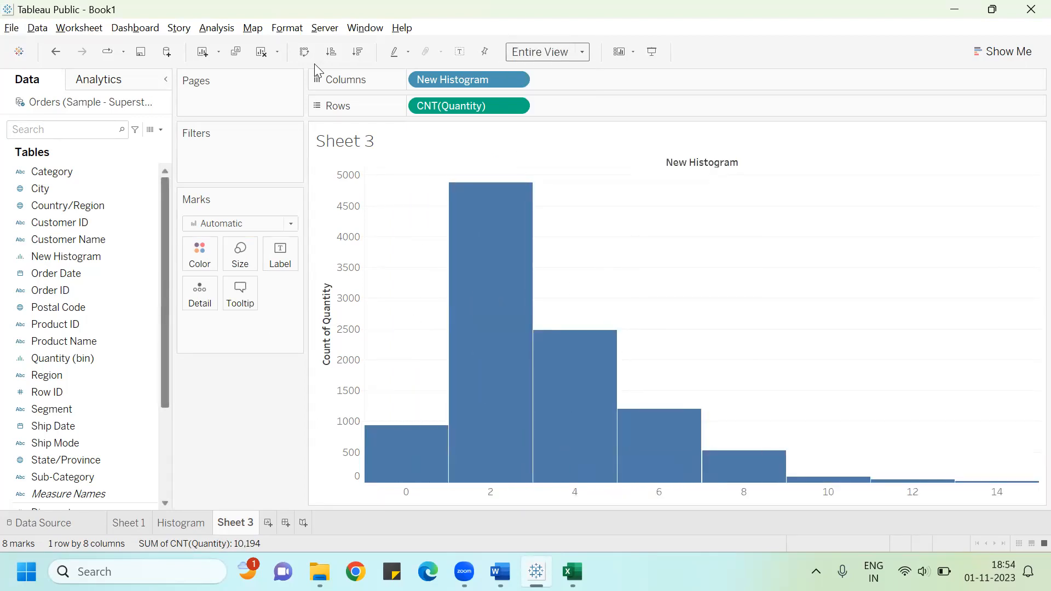
Step: Remove New Histogram from Columns, add it back, and switch the bar size to Fixed
left_click_drag(438, 78, 14, 323)
left_click_drag(85, 250, 486, 74)
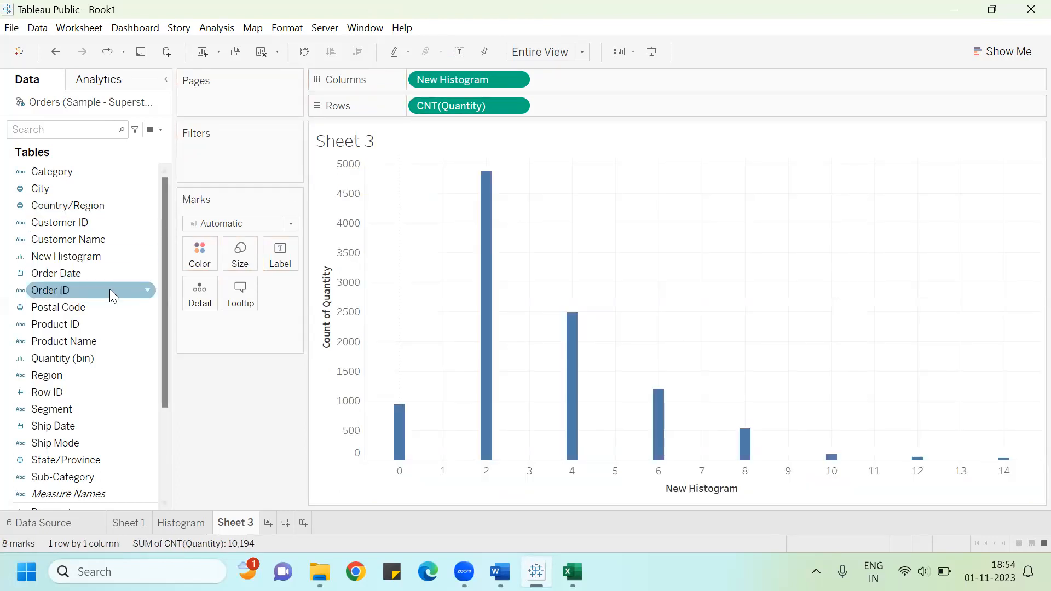
left_click(242, 258)
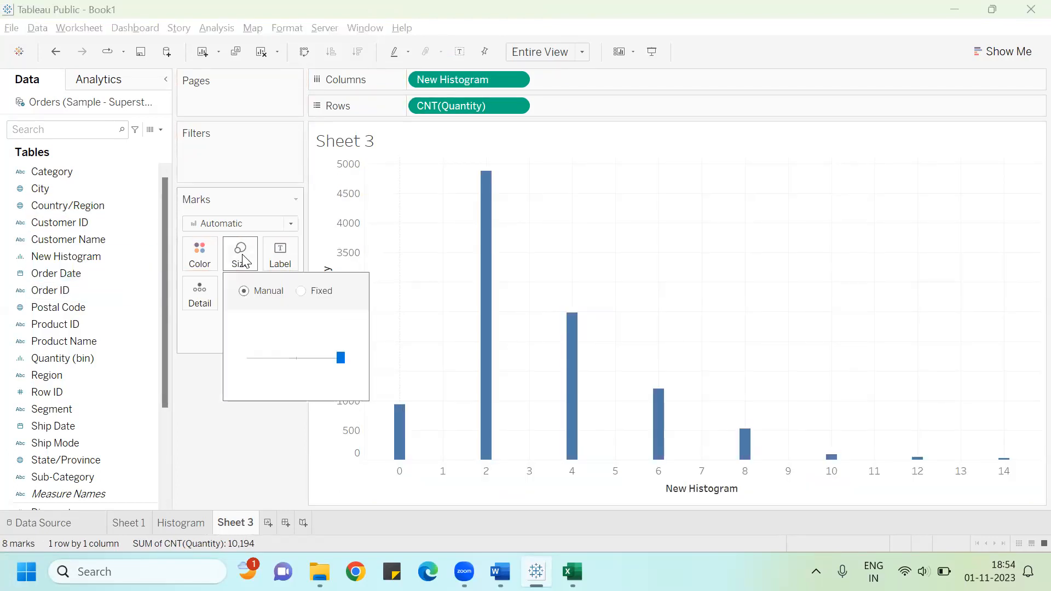
left_click(300, 290)
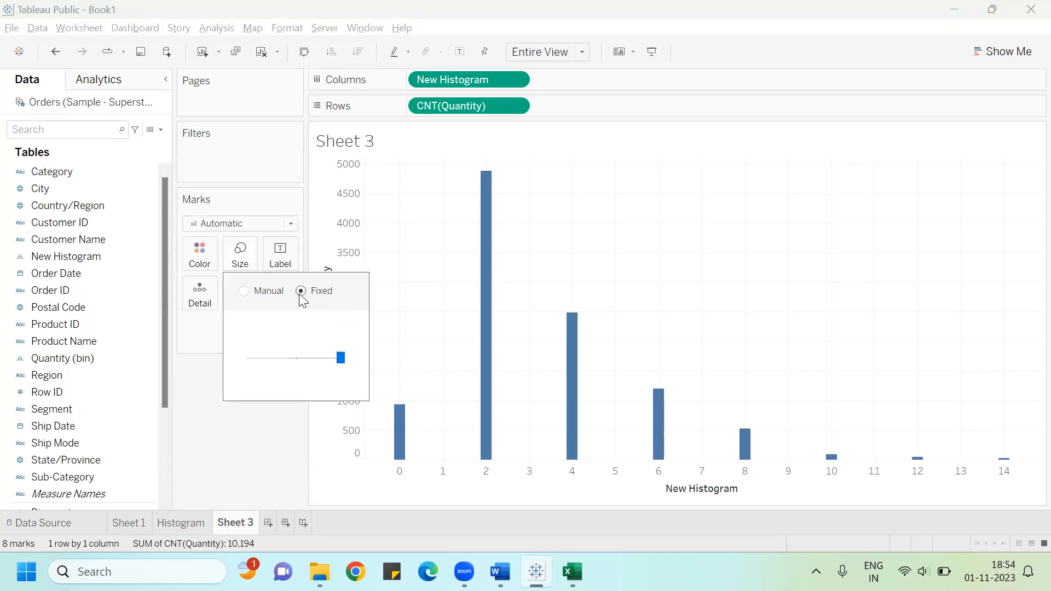
left_click(263, 463)
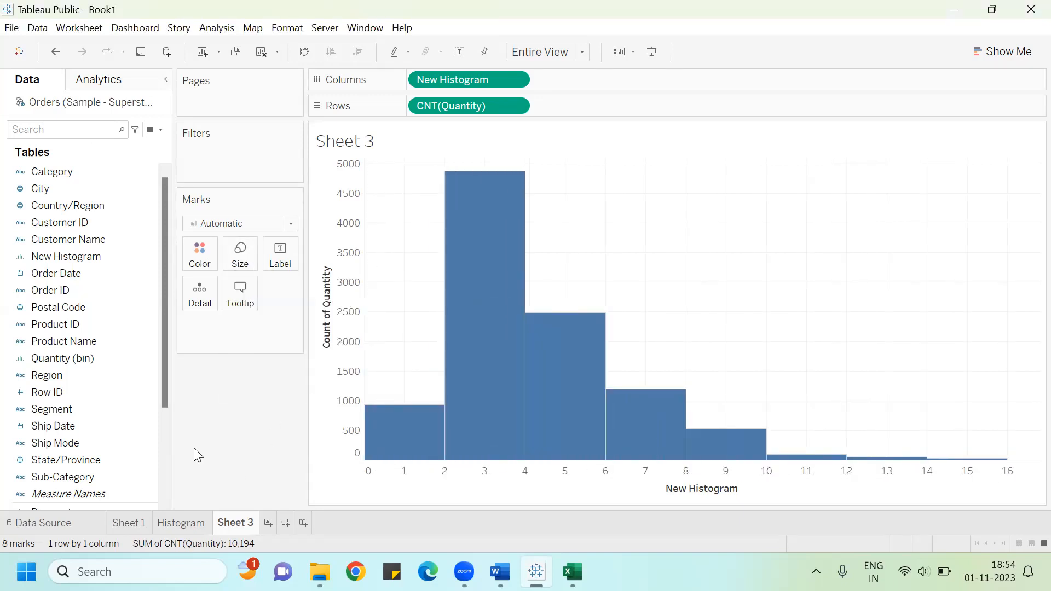
Step: Label the histogram bars with the sum of Quantity
left_click_drag(163, 395, 156, 507)
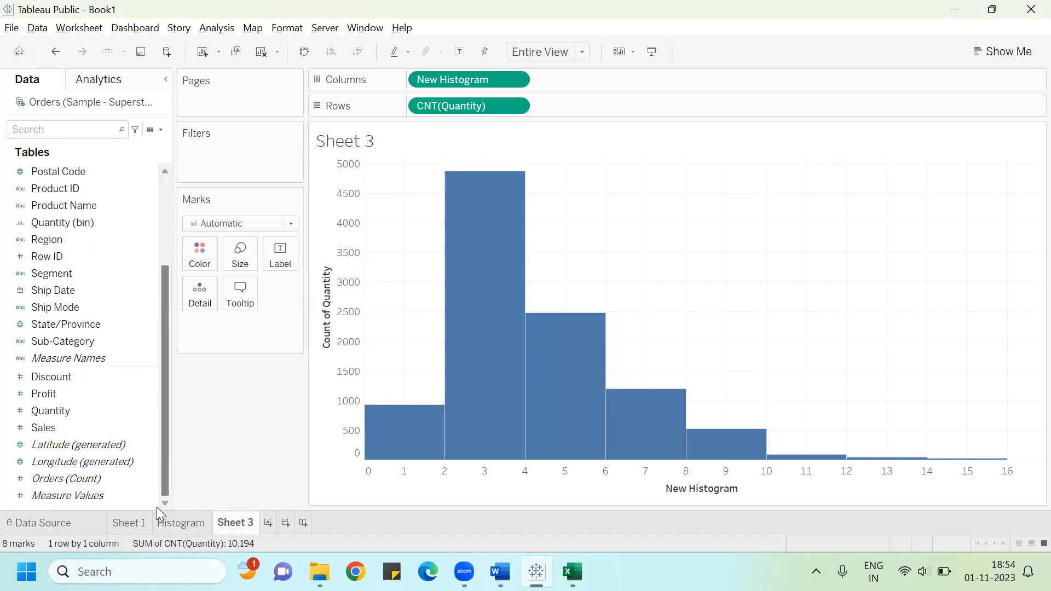
left_click_drag(78, 412, 280, 262)
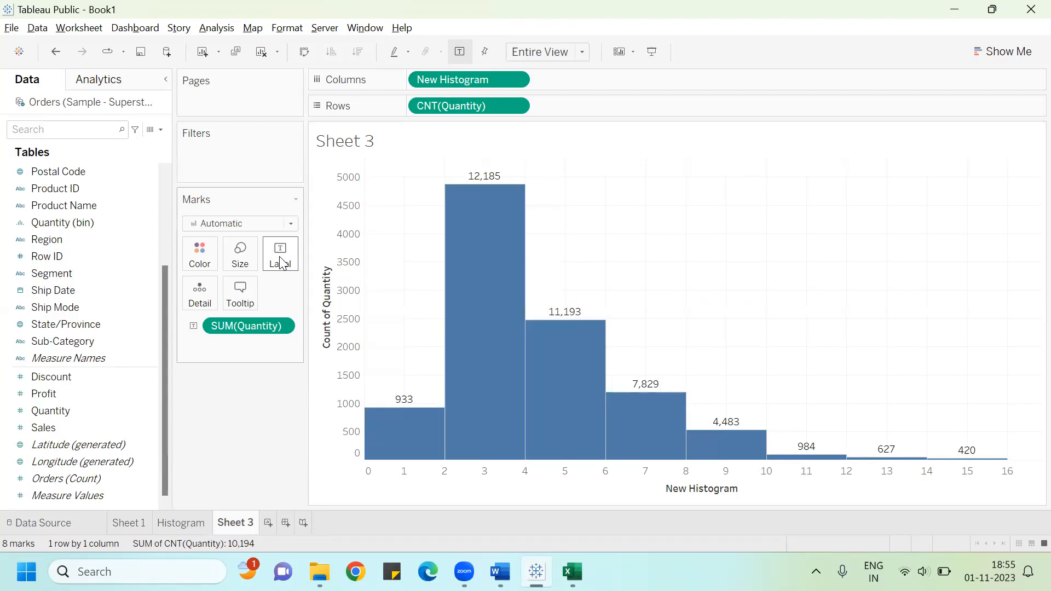
left_click(368, 72)
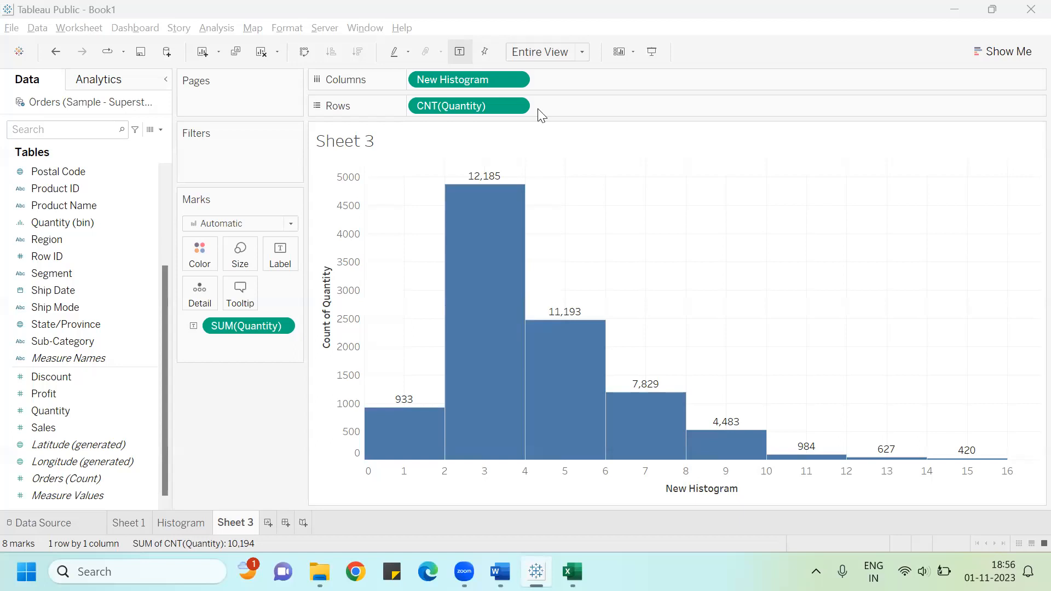
key("super+z")
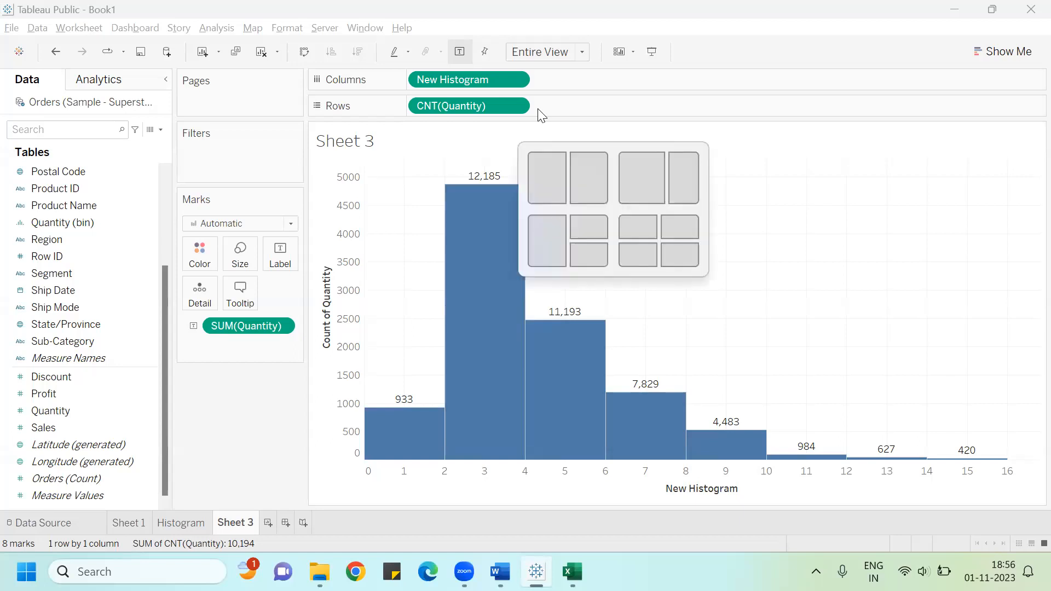